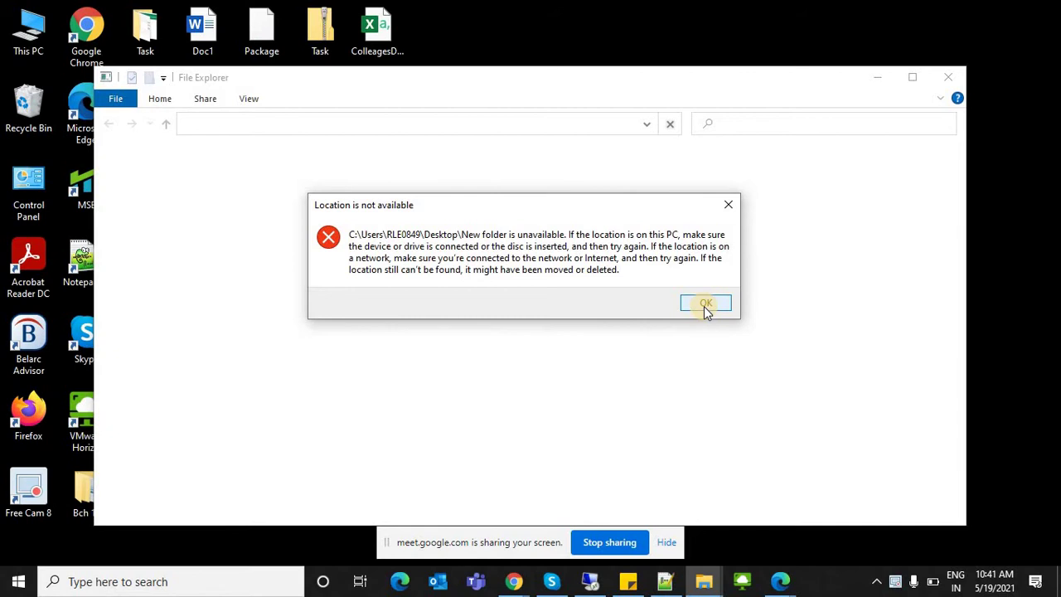
# Step: Dismiss the 'Location is not available' error twice after retrying New folder, then return to the file browser
pyautogui.click(705, 304)
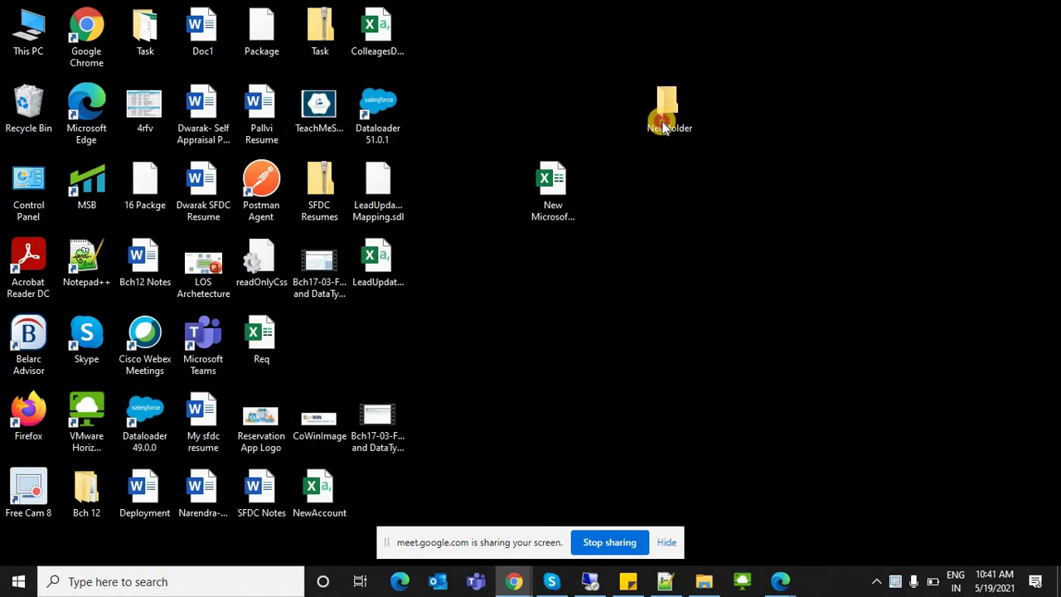
pyautogui.doubleClick(664, 124)
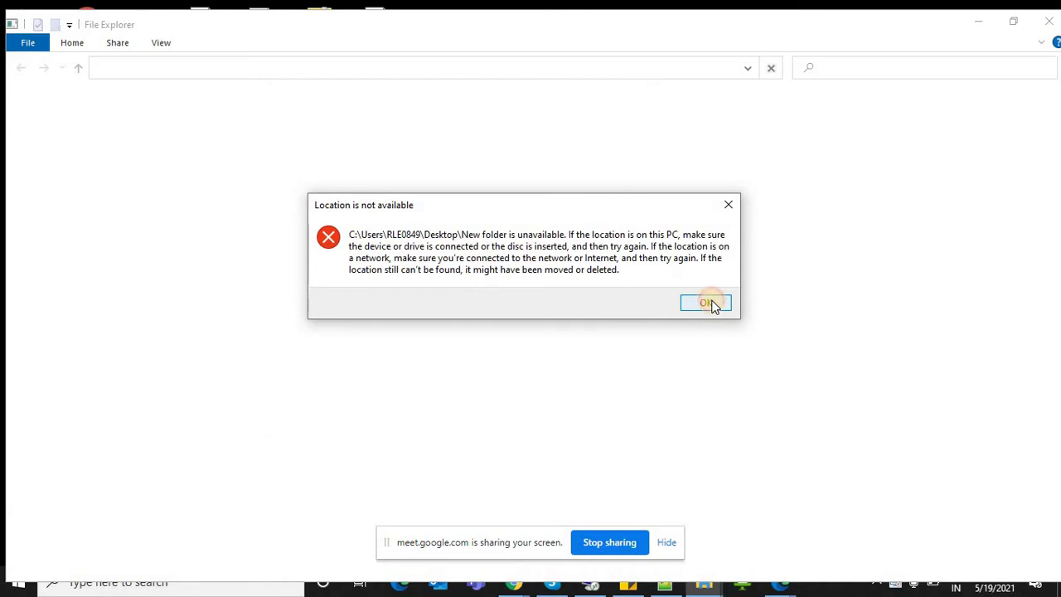
pyautogui.click(709, 303)
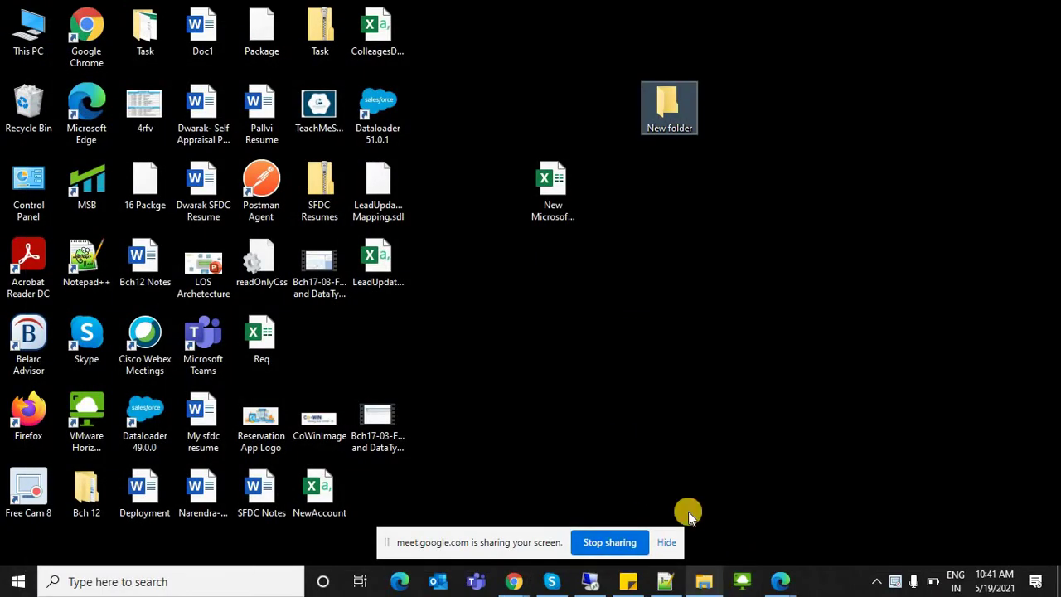
pyautogui.click(703, 581)
# Step: Navigate to Local Disk (D:) > Bch 16 > data loader
pyautogui.rightClick(428, 321)
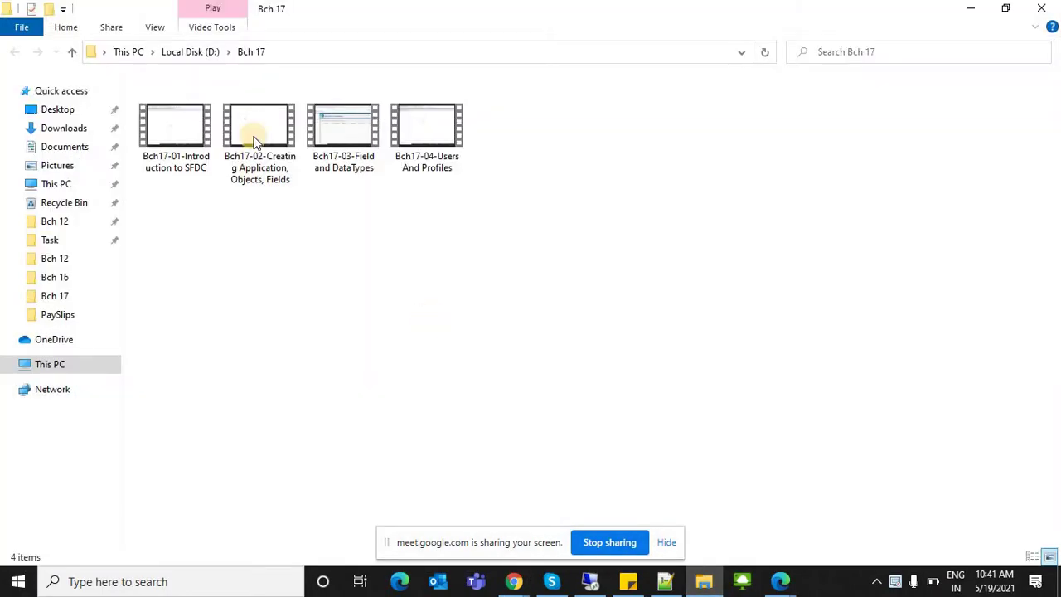
pyautogui.click(189, 51)
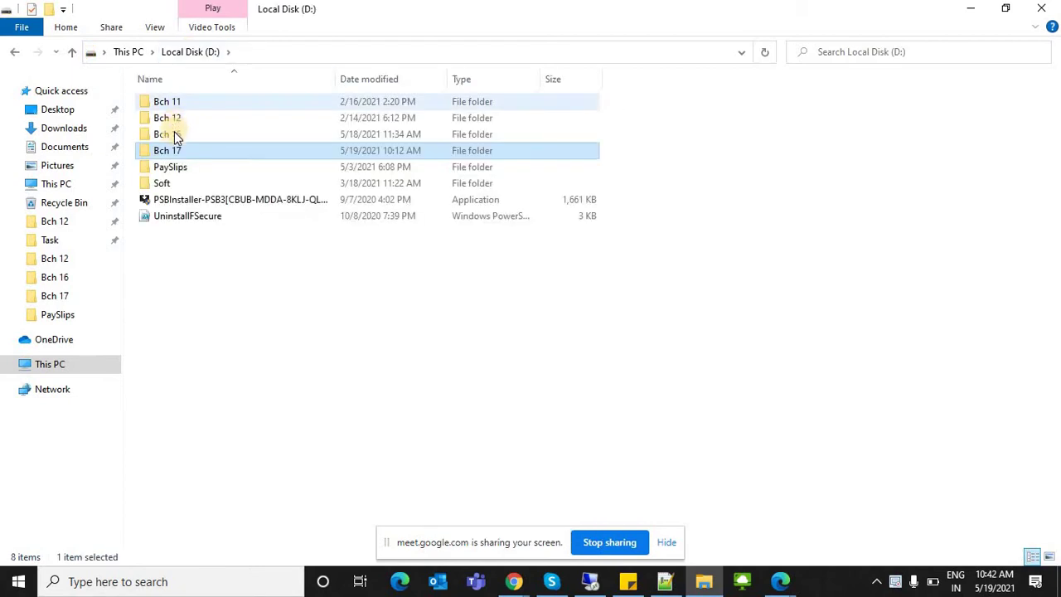
pyautogui.doubleClick(175, 140)
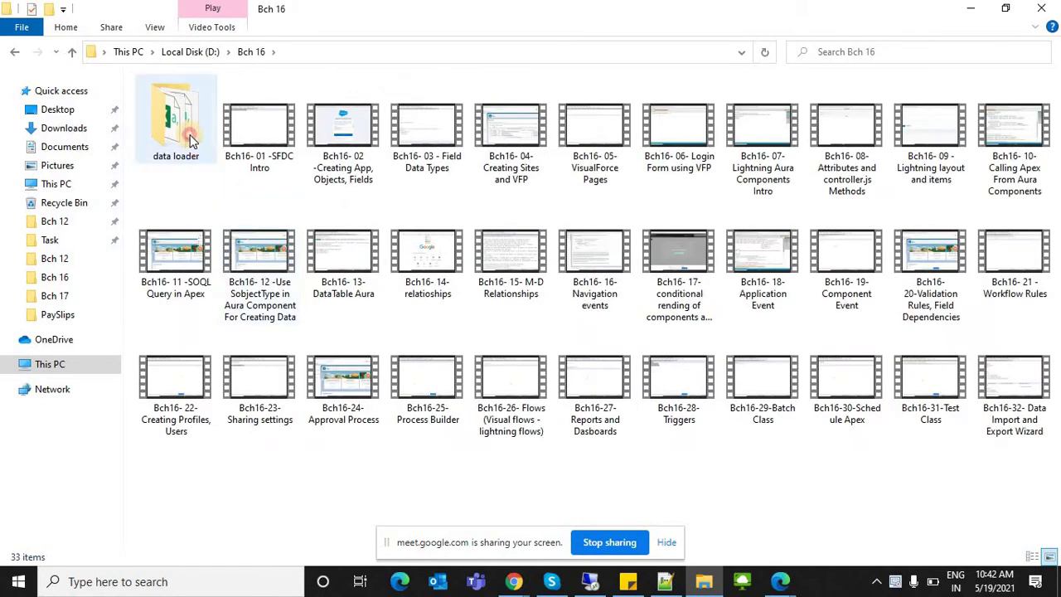
pyautogui.press('Return')
# Step: Create a new folder inside data loader and refresh the listing
pyautogui.rightClick(289, 319)
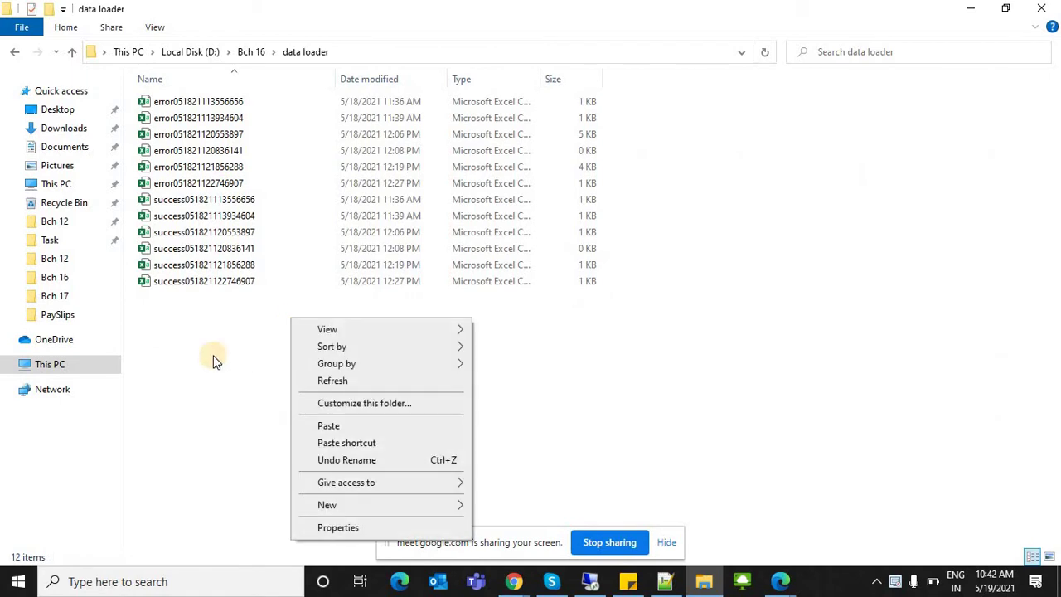
pyautogui.click(214, 358)
pyautogui.rightClick(217, 358)
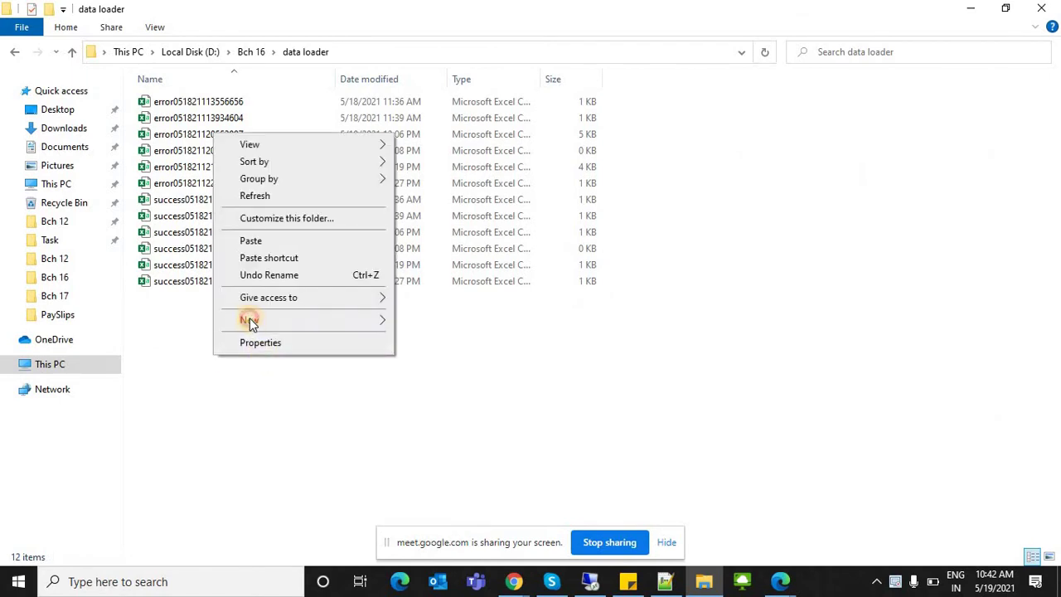
pyautogui.click(250, 319)
pyautogui.click(452, 325)
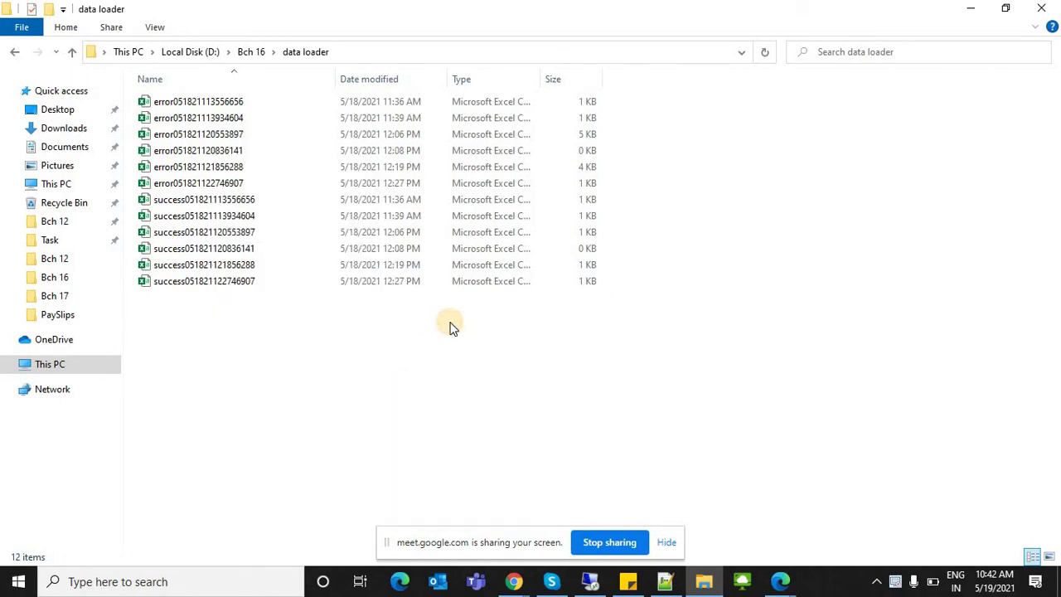
pyautogui.rightClick(451, 326)
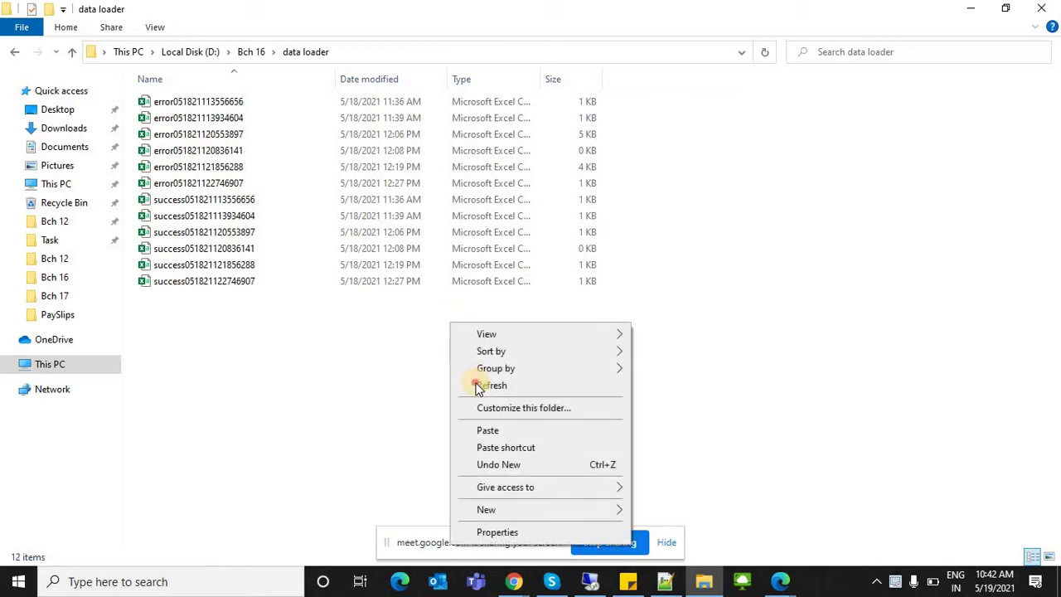
pyautogui.click(301, 359)
pyautogui.click(301, 360)
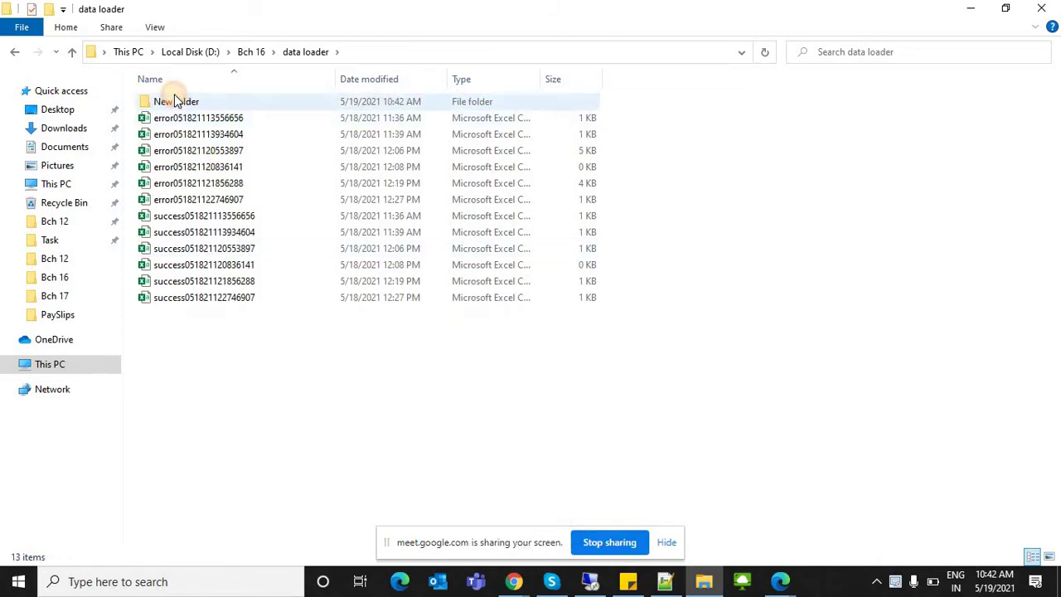
# Step: Rename the new folder to Data and dismiss the location-unavailable error
pyautogui.click(175, 102)
pyautogui.click(175, 101)
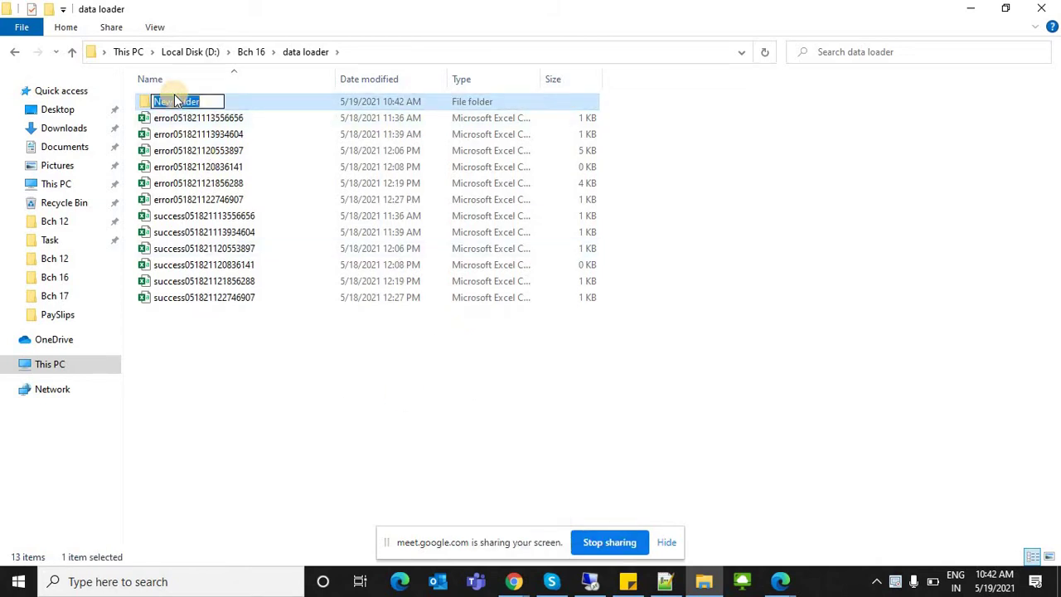
pyautogui.press('Escape')
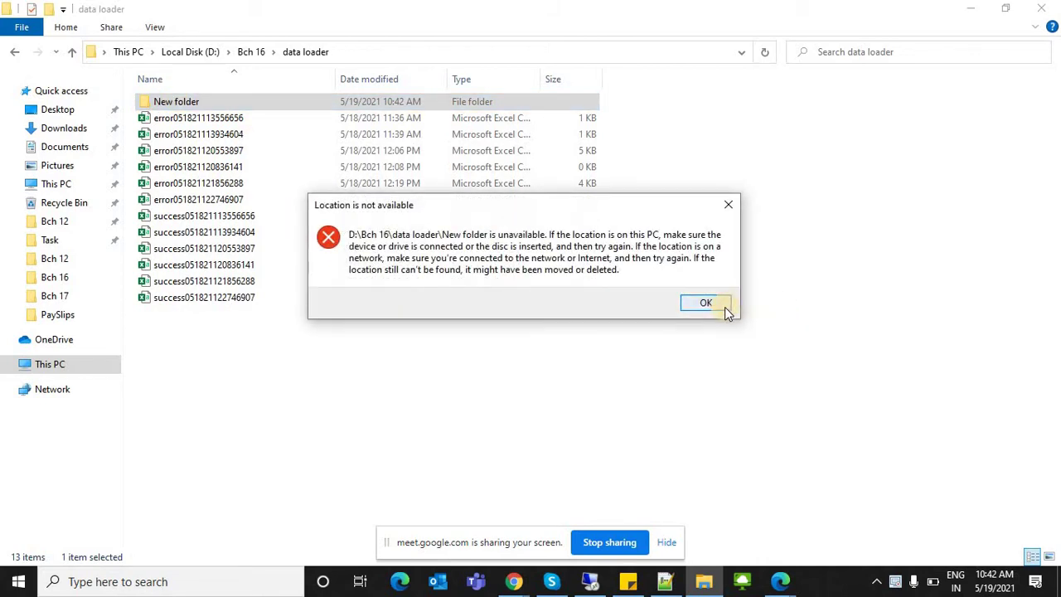
pyautogui.click(723, 306)
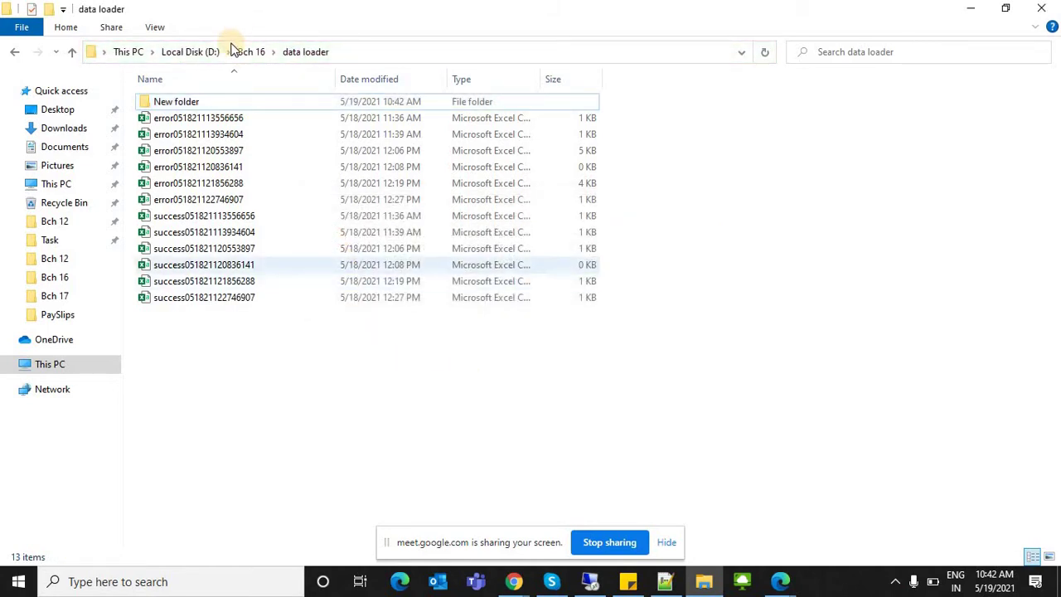
# Step: Open the Data folder and copy LeadUpdatedData.csv from the desktop into it, replacing the existing file
pyautogui.doubleClick(203, 101)
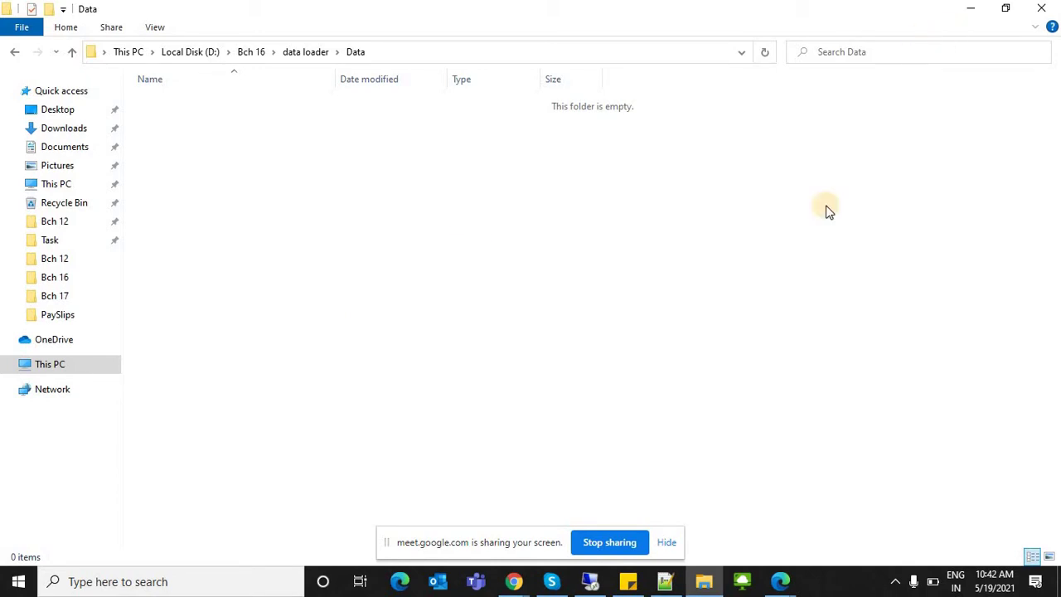
pyautogui.moveTo(630, 7); pyautogui.dragTo(821, 351)
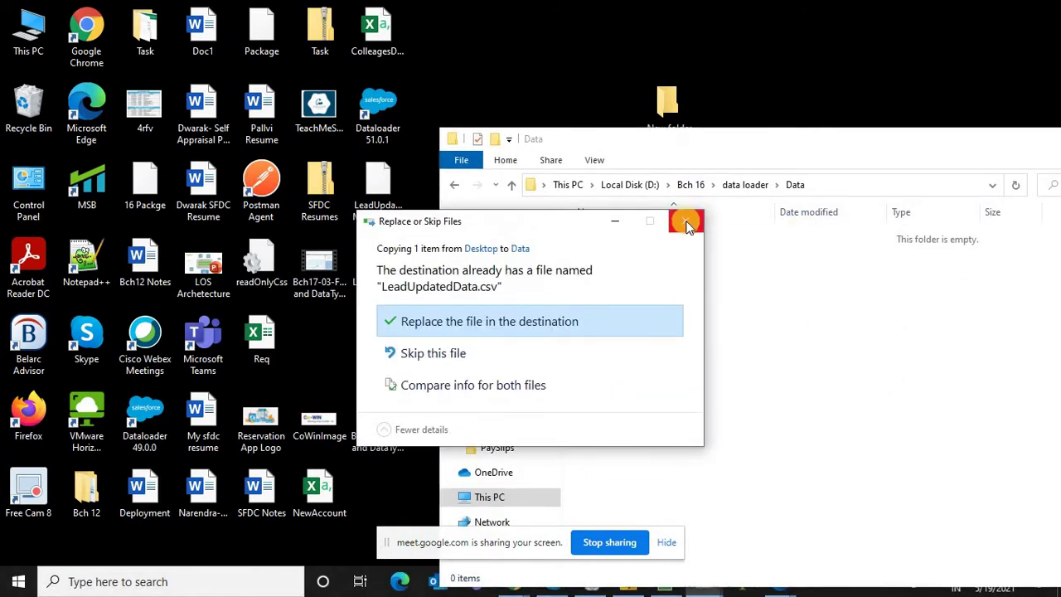
pyautogui.click(620, 336)
pyautogui.click(803, 362)
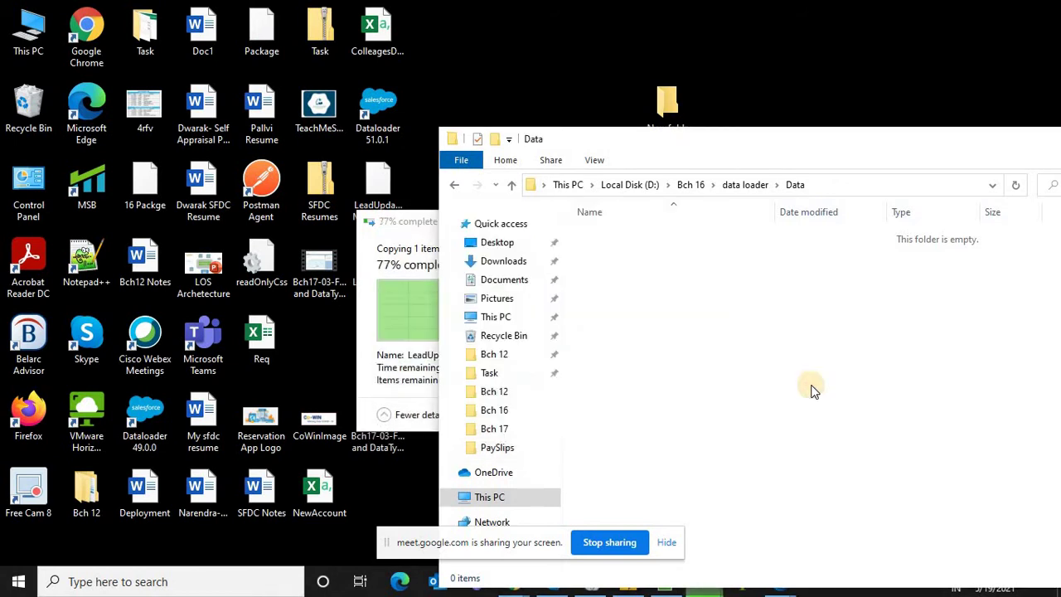
pyautogui.rightClick(802, 363)
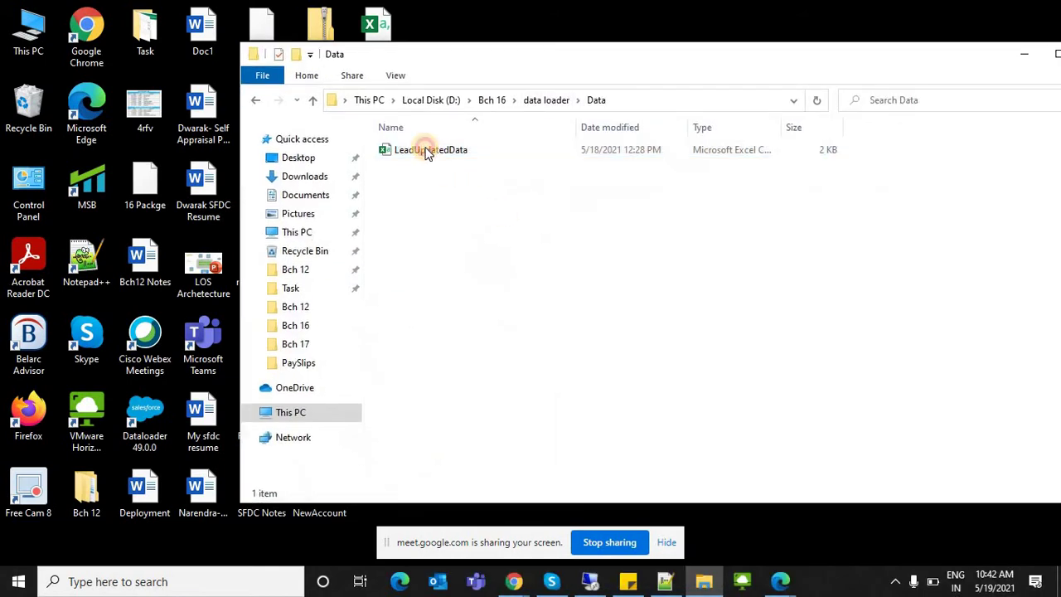
# Step: Cancel a duplicate paste of LeadUpdatedData and resize the Data window slightly
pyautogui.click(427, 149)
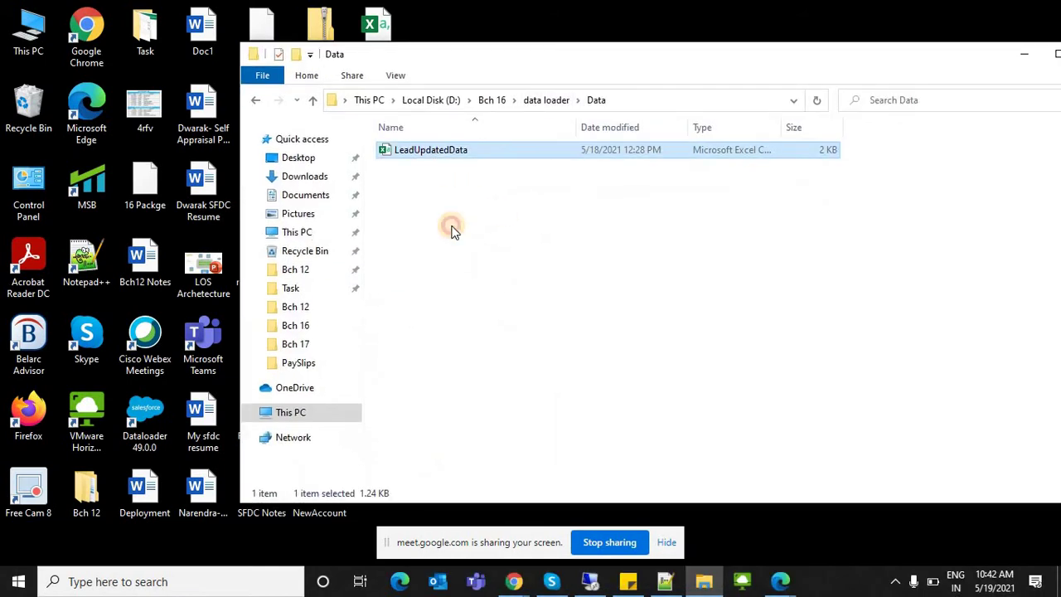
pyautogui.click(451, 230)
pyautogui.hotkey('ctrl', 'v')
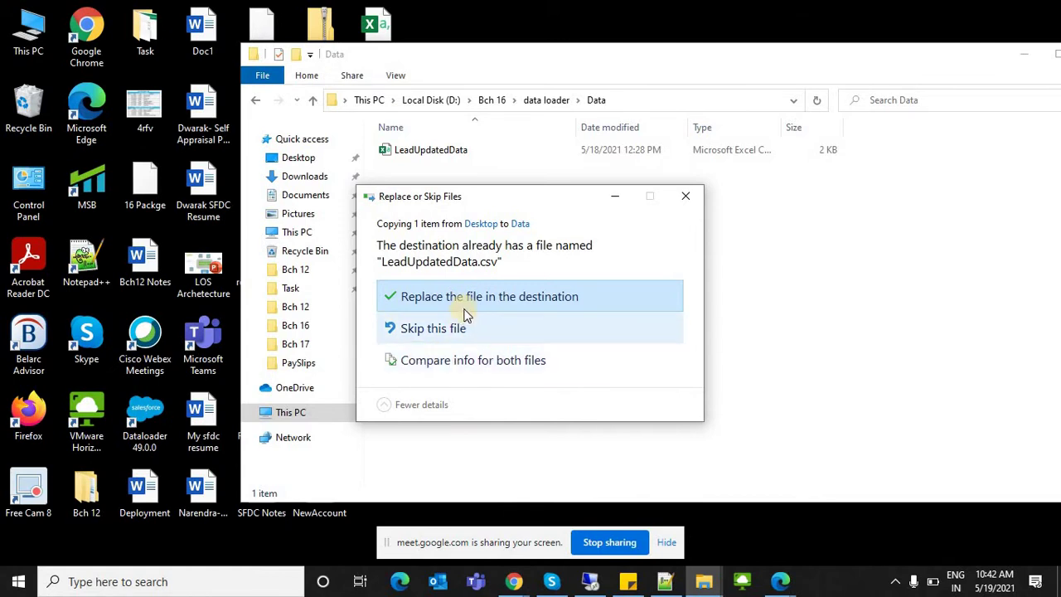
pyautogui.click(685, 195)
pyautogui.click(458, 150)
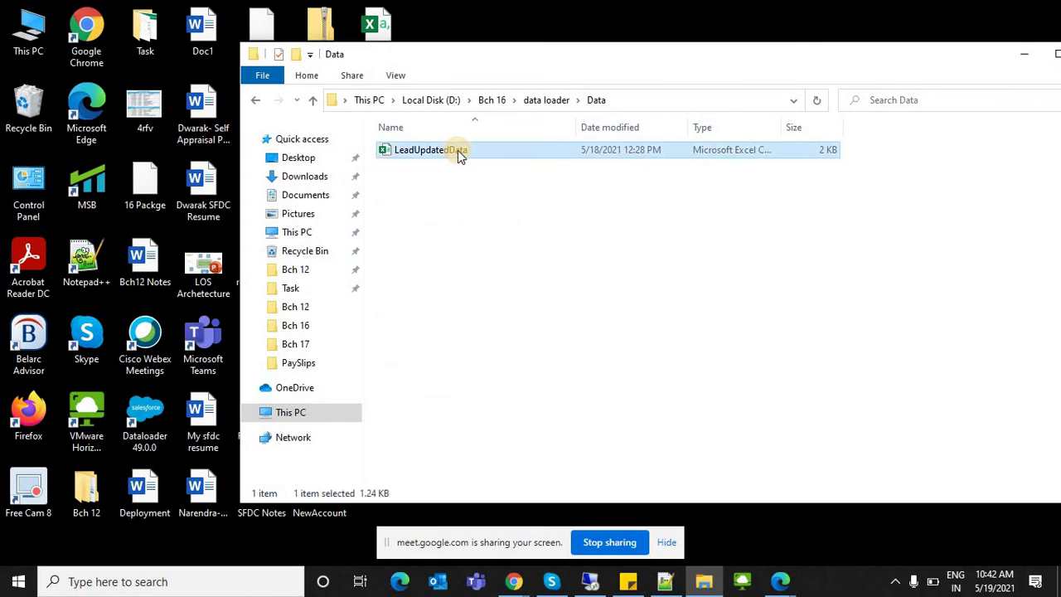
pyautogui.click(519, 171)
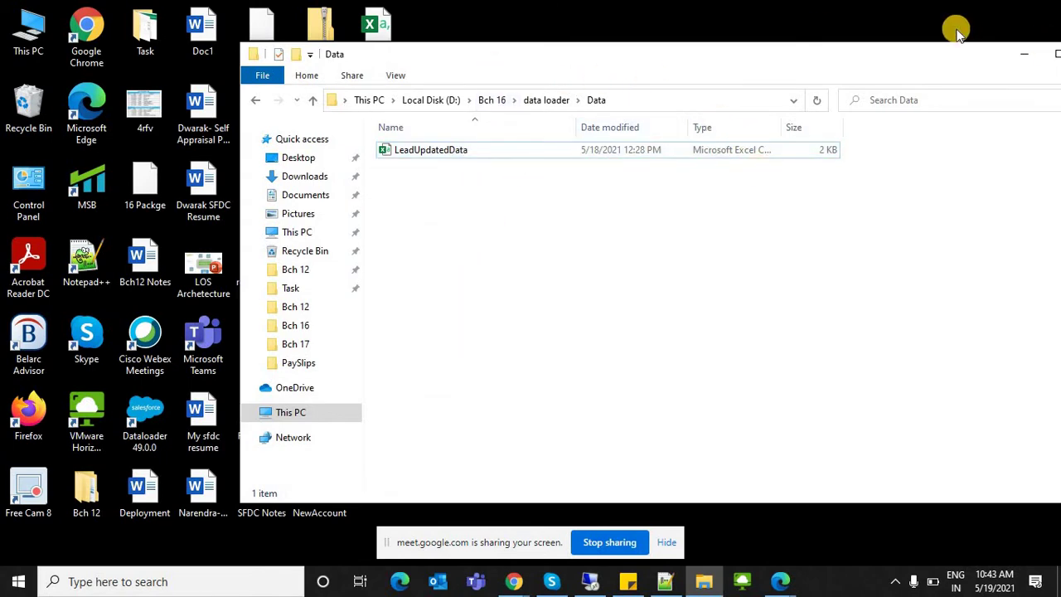
pyautogui.moveTo(915, 48); pyautogui.dragTo(732, 83)
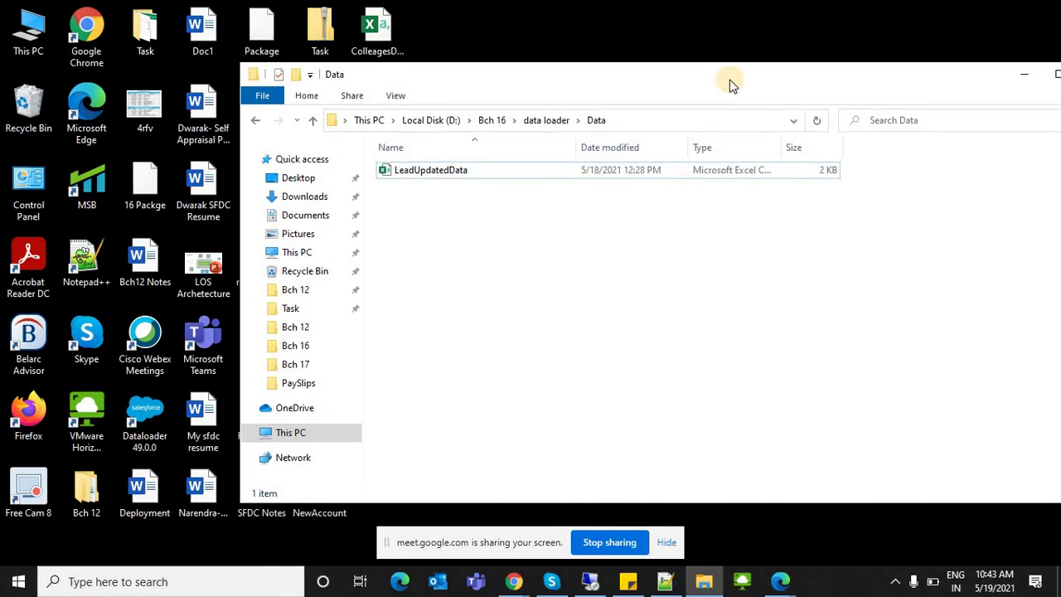
# Step: Start renaming the desktop LeadUpdatedData file to 'Insert Fil', cancel it, and refresh the desktop
pyautogui.click(1023, 74)
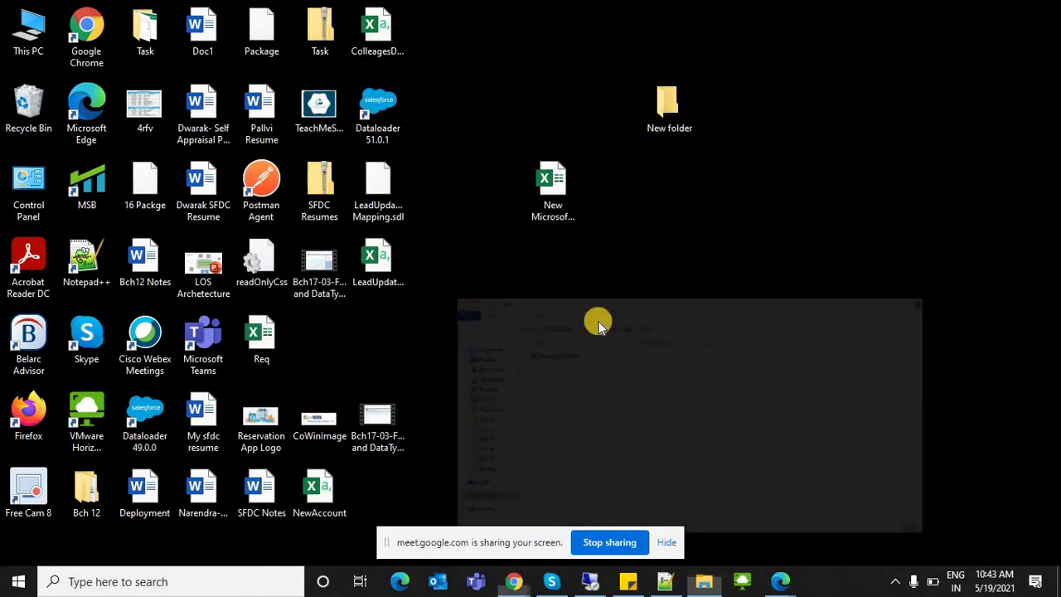
pyautogui.click(373, 278)
pyautogui.click(373, 278)
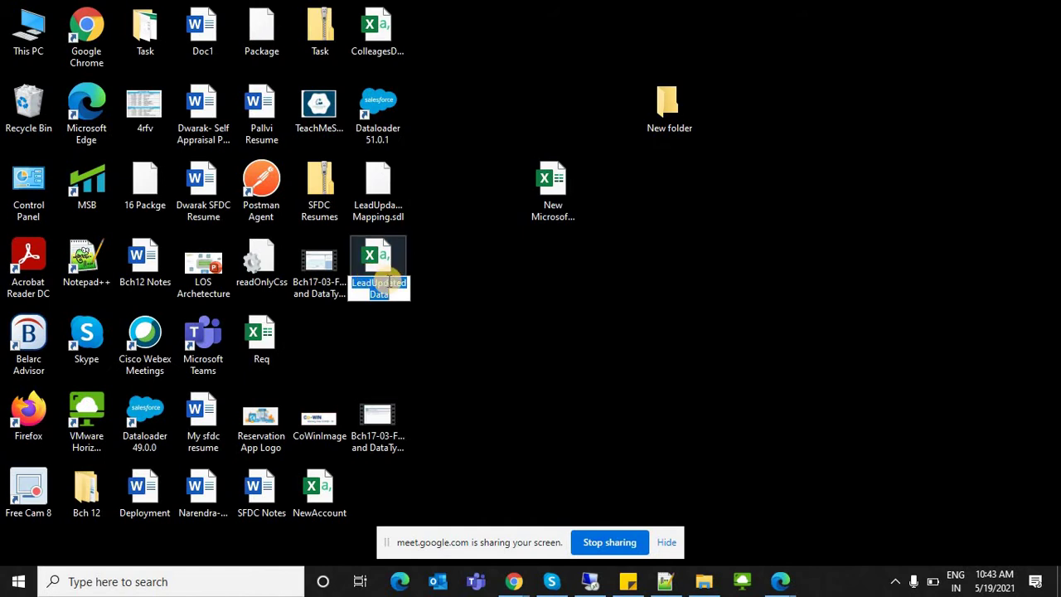
pyautogui.write('Insert')
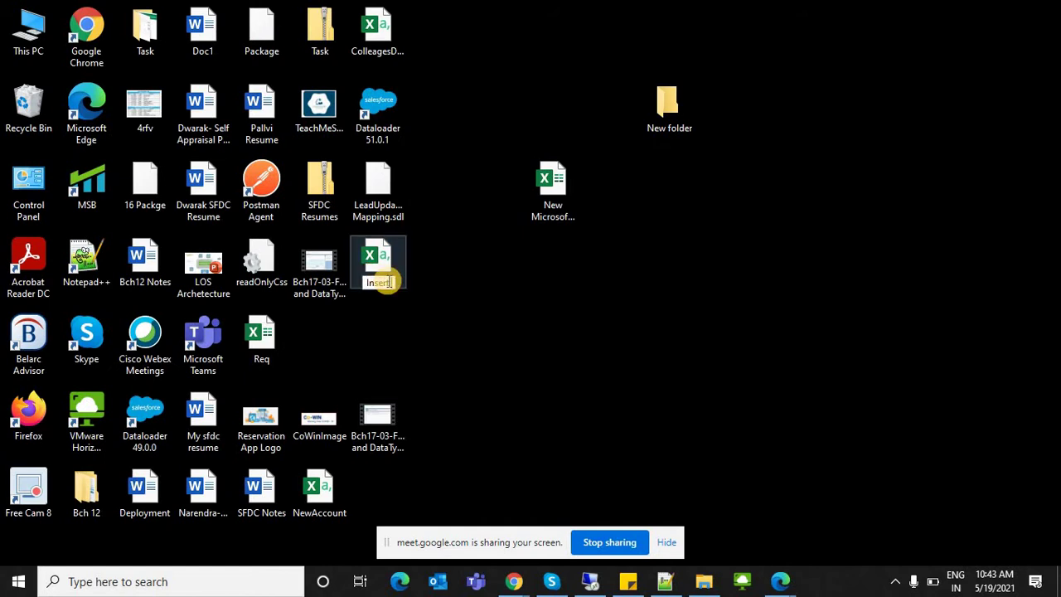
pyautogui.write(' Fil')
pyautogui.press('Escape')
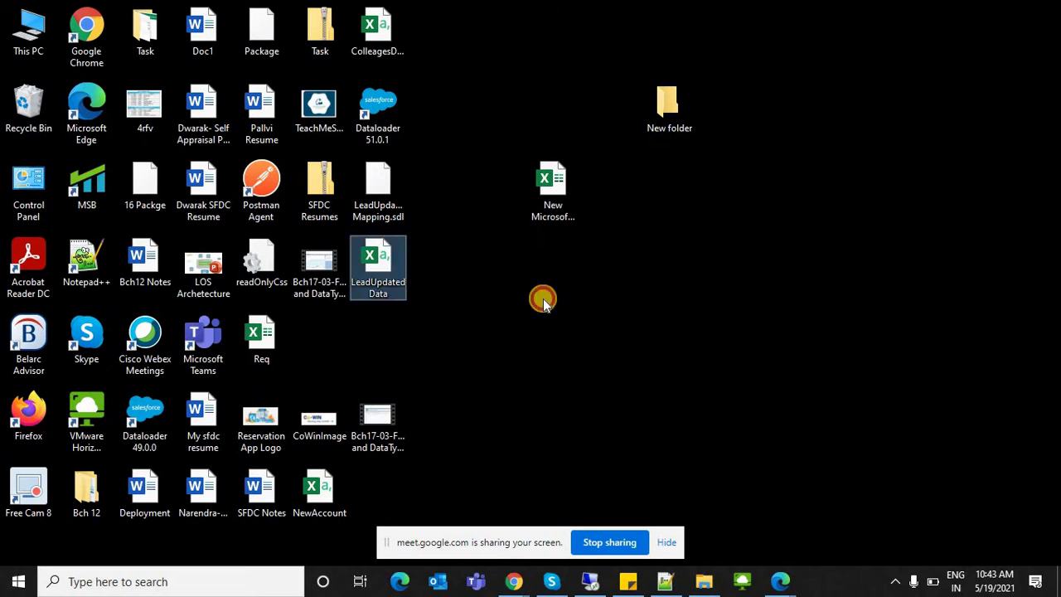
pyautogui.click(464, 300)
pyautogui.rightClick(469, 307)
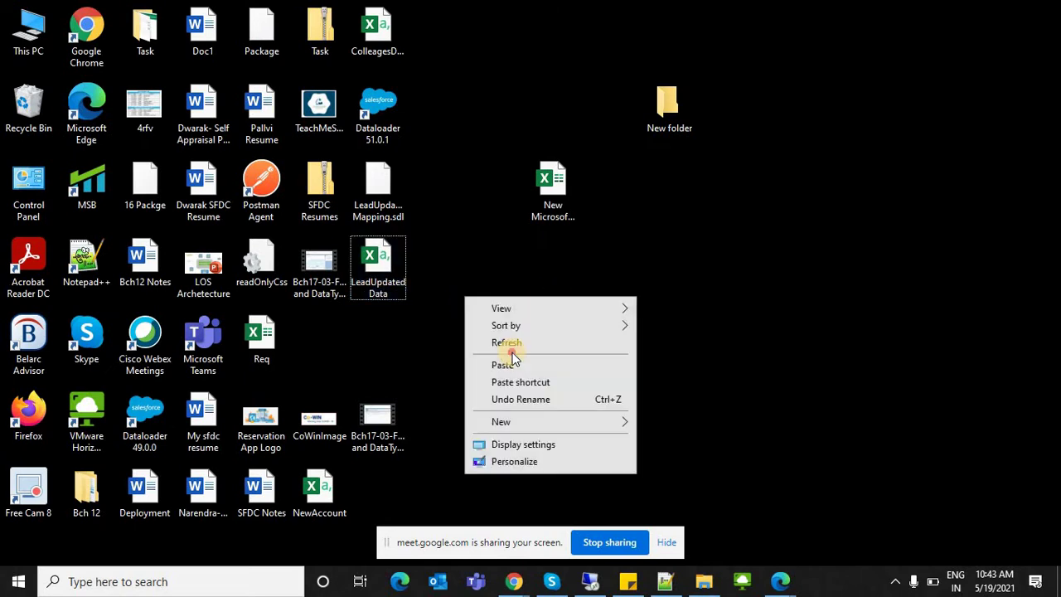
pyautogui.click(491, 341)
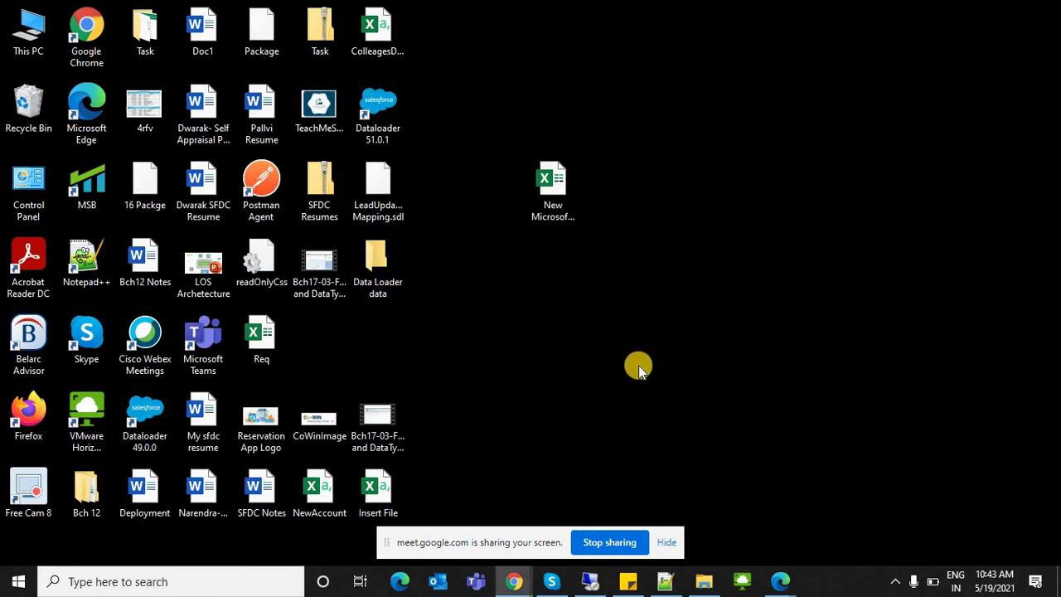
# Step: Paste the Insert File spreadsheet into the Data folder and select LeadUpdatedData
pyautogui.click(703, 581)
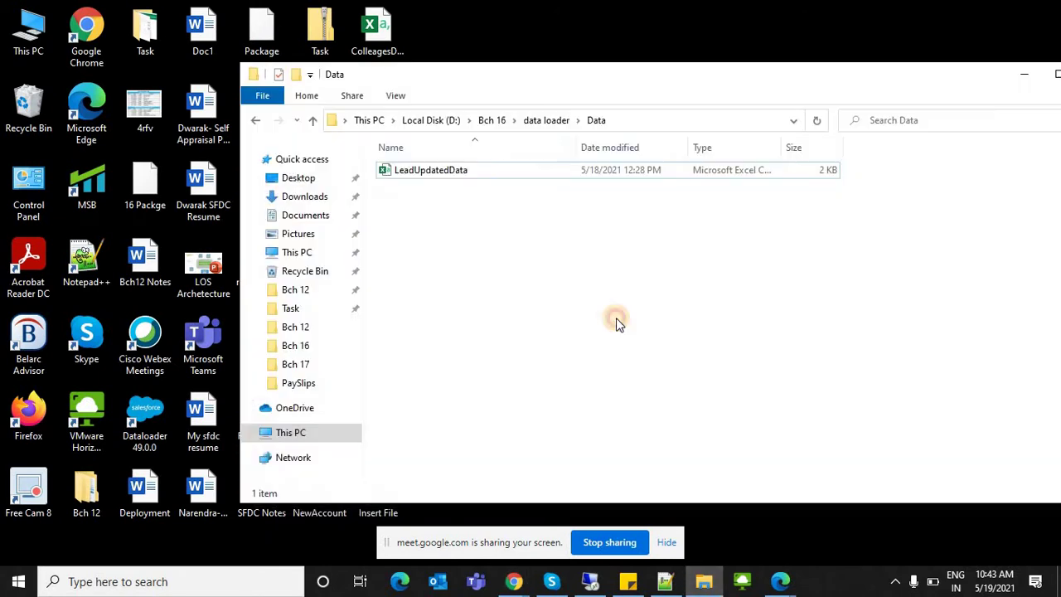
pyautogui.rightClick(708, 341)
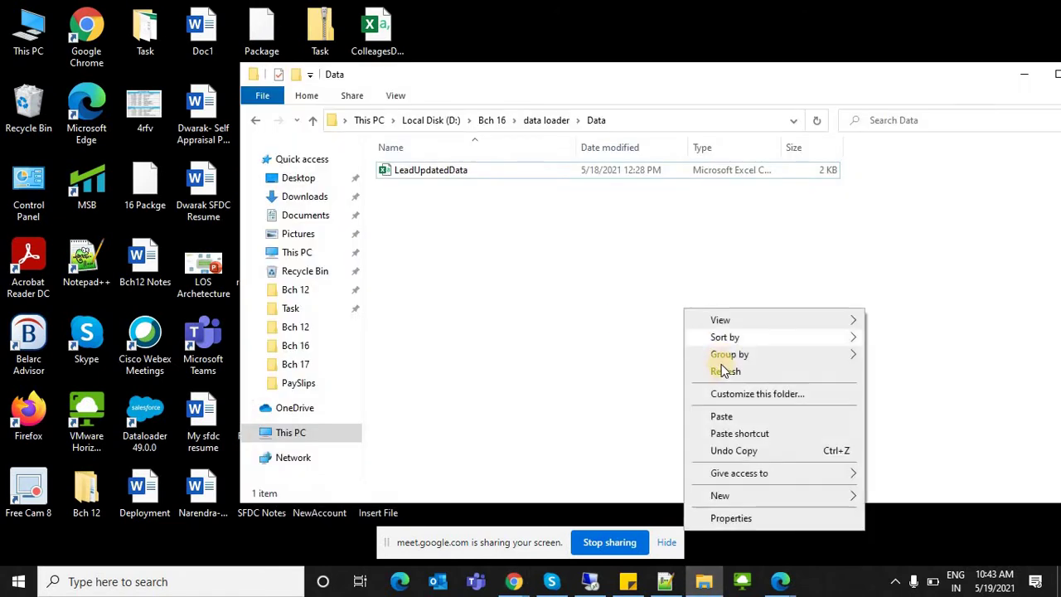
pyautogui.press('p')
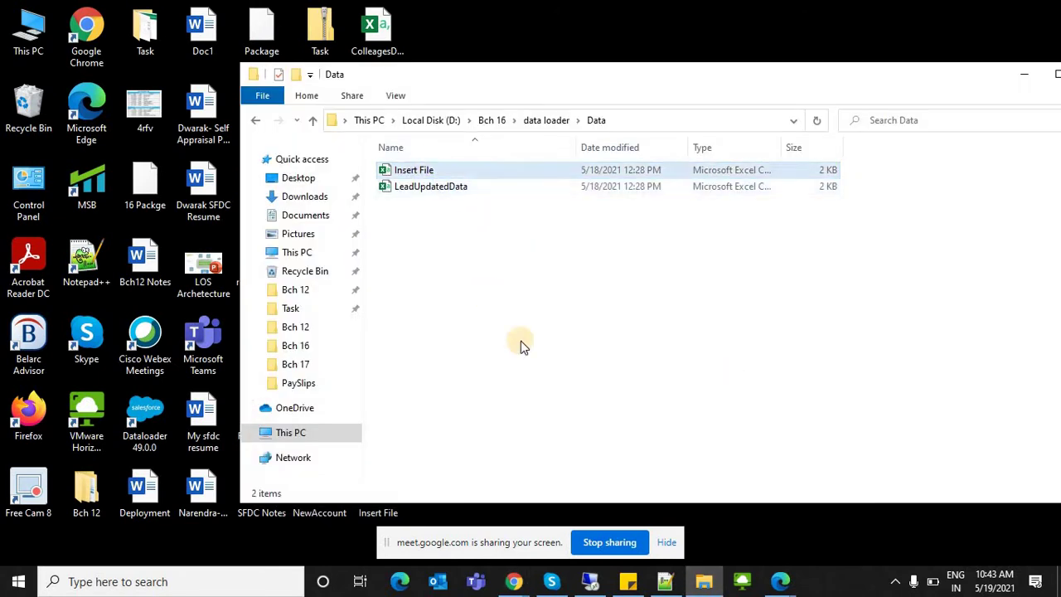
pyautogui.click(430, 187)
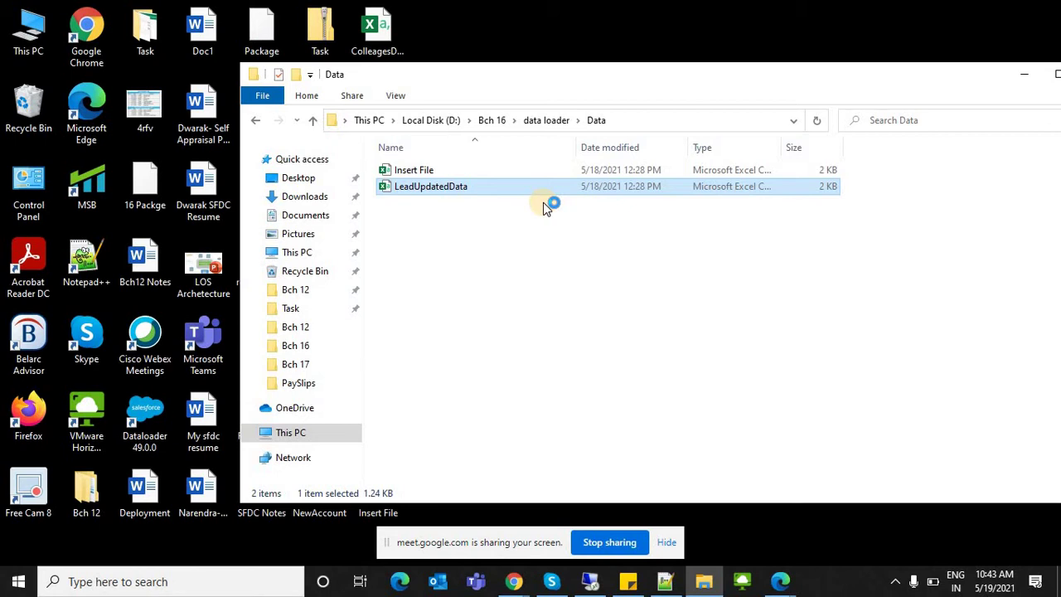
# Step: Maximize the LeadUpdatedData workbook in Excel, then close it
pyautogui.click(1022, 81)
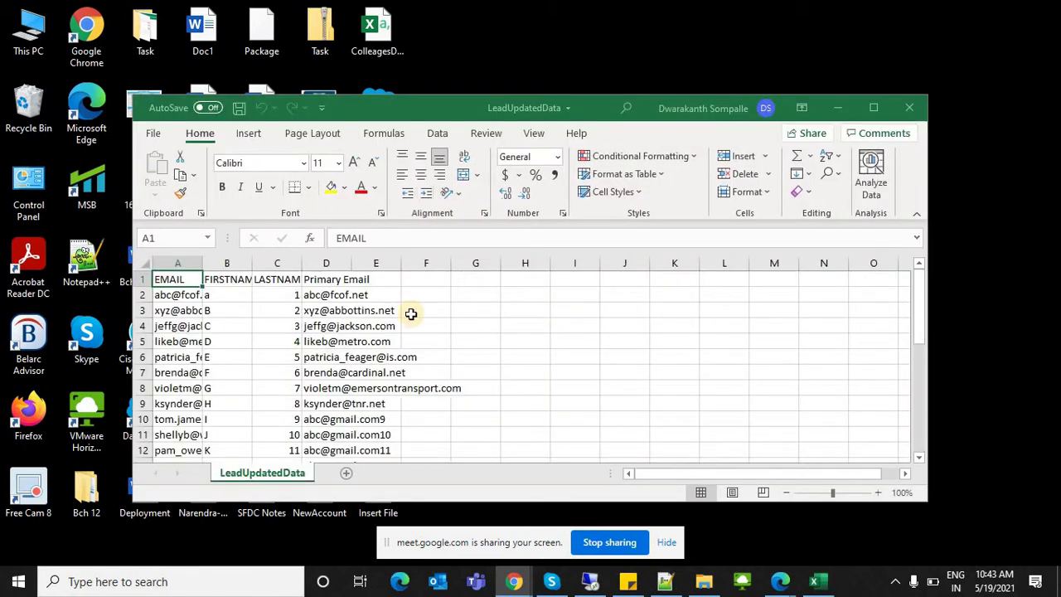
pyautogui.click(879, 109)
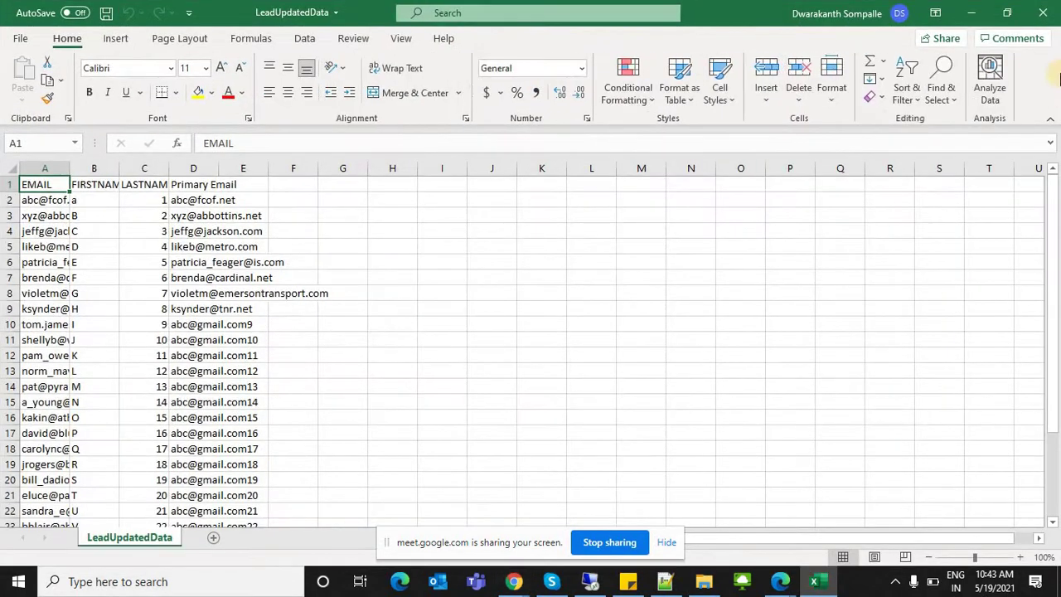
pyautogui.click(1042, 10)
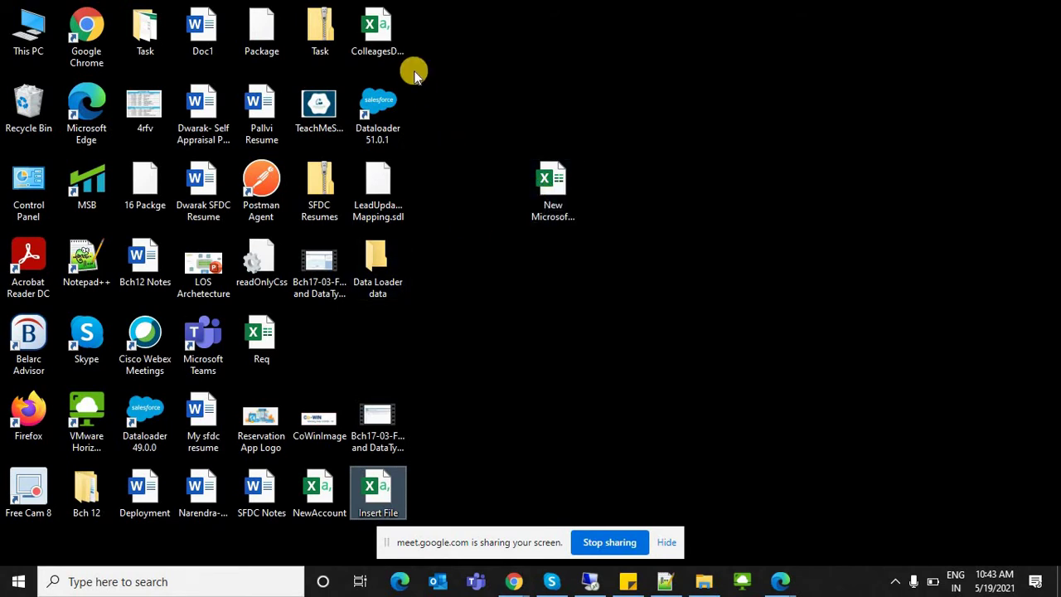
# Step: Open and close the ColleagesData and NewAccount workbooks from the desktop
pyautogui.click(384, 31)
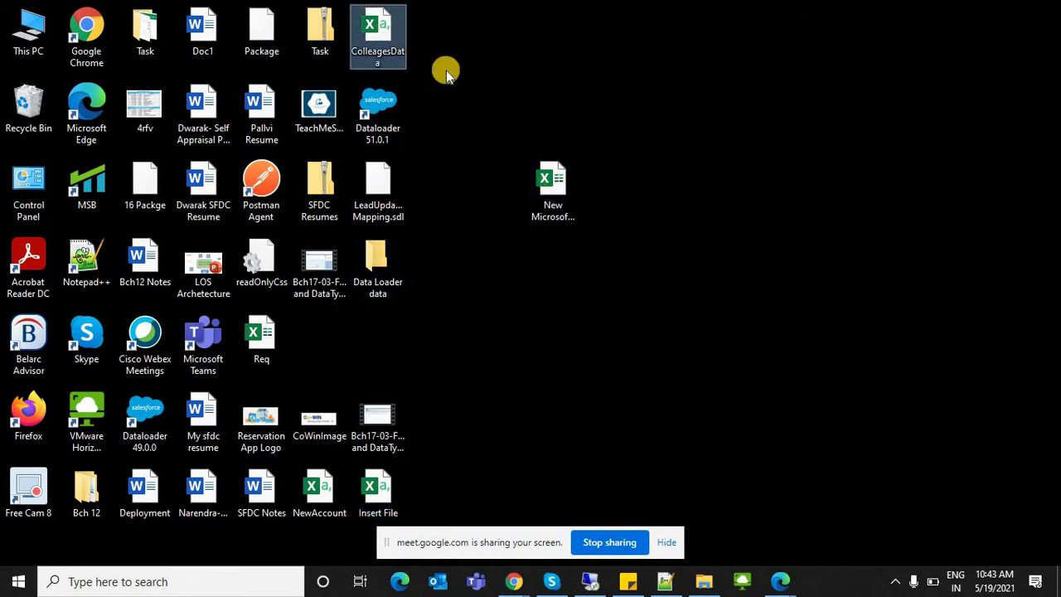
pyautogui.doubleClick(380, 48)
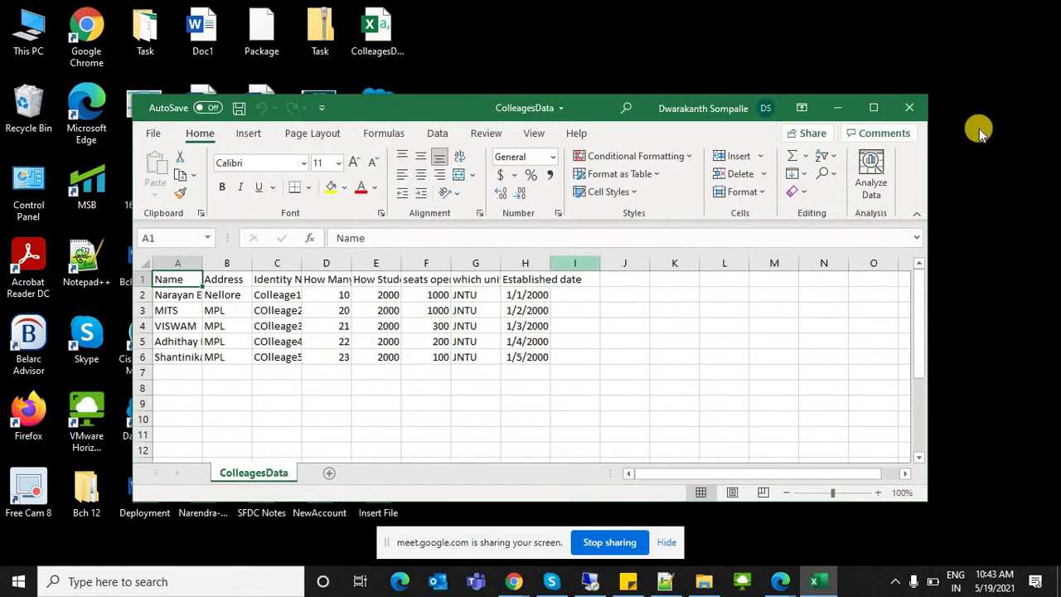
pyautogui.hotkey('alt', 'F4')
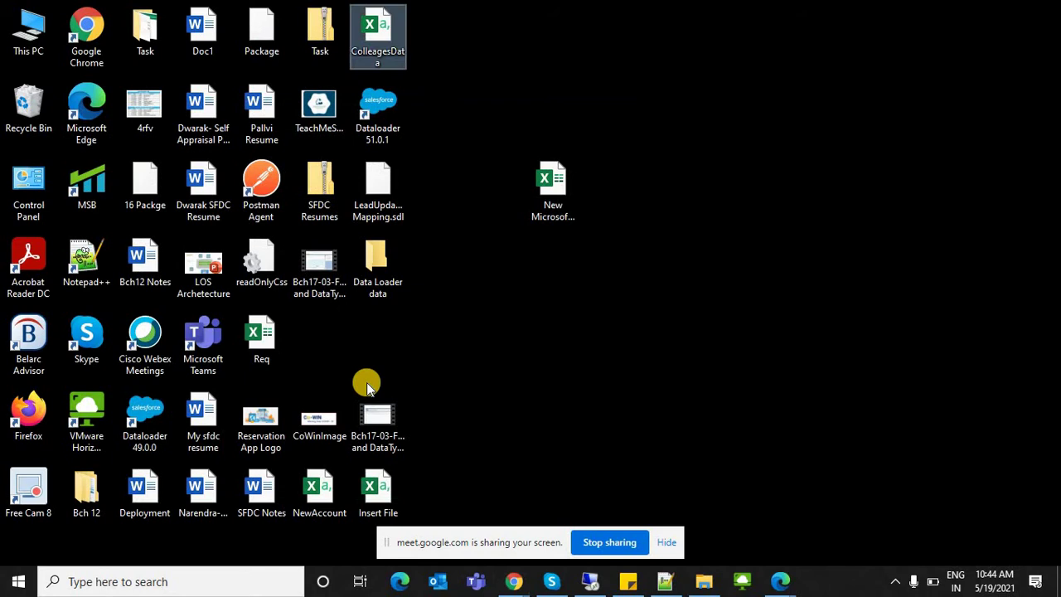
pyautogui.click(402, 385)
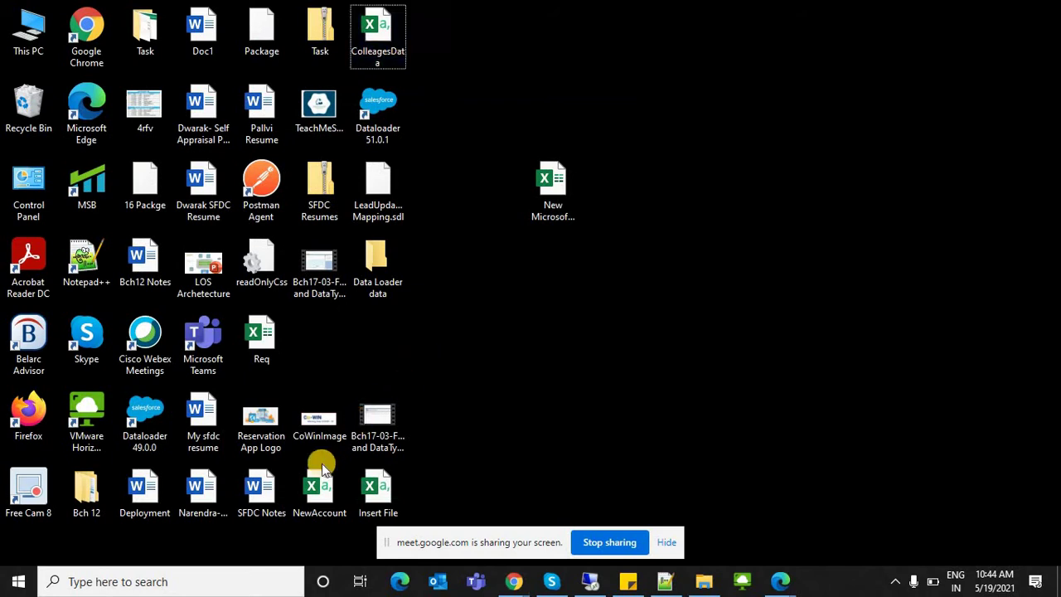
pyautogui.doubleClick(311, 484)
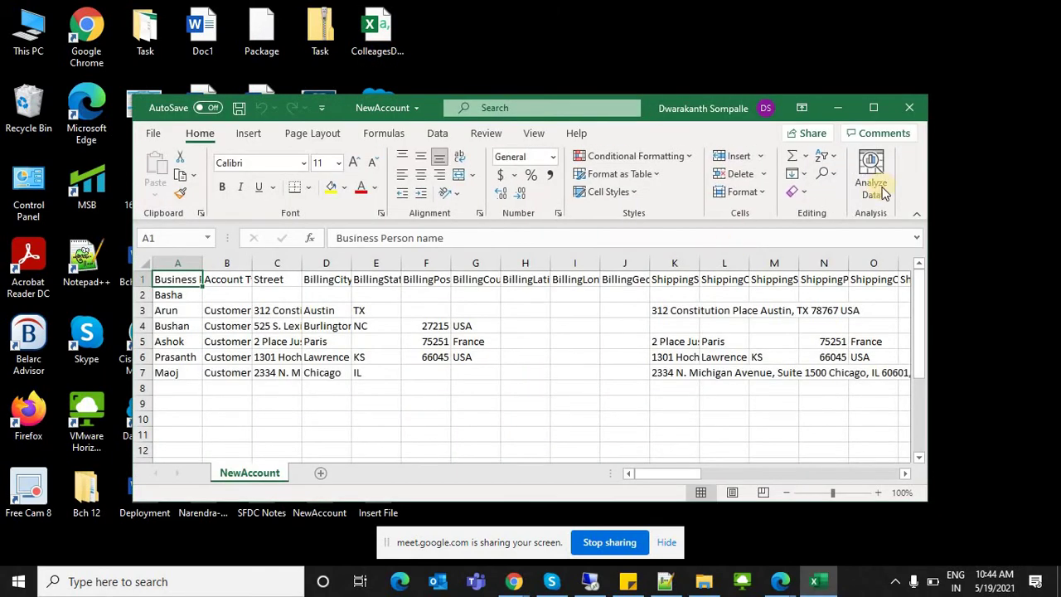
pyautogui.click(910, 103)
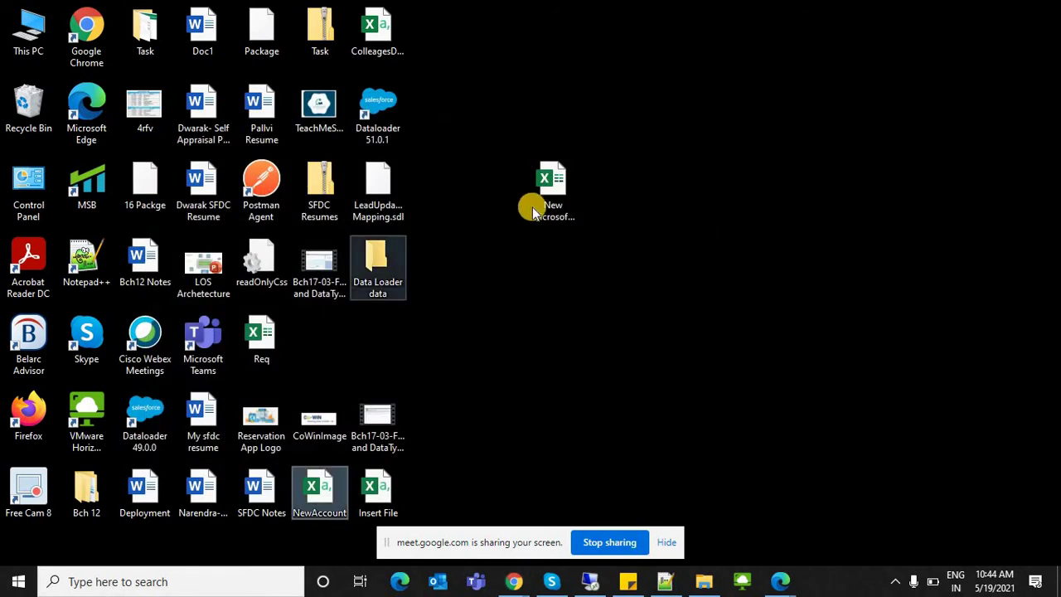
# Step: Open New Microsoft Excel Worksheet, then go to D:\Bch 16\data loader and select the latest success file
pyautogui.click(535, 207)
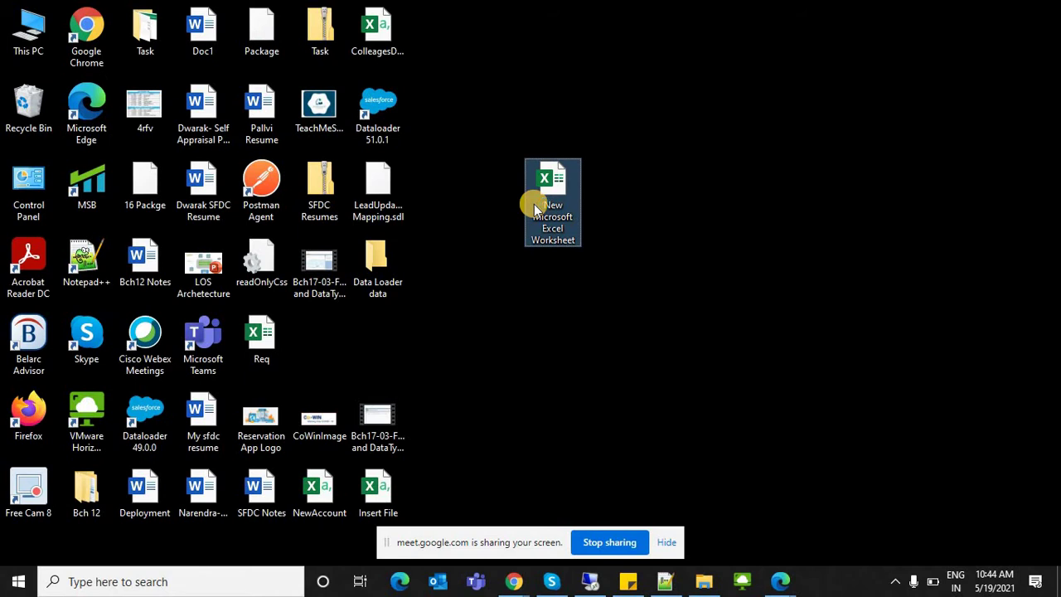
pyautogui.doubleClick(535, 208)
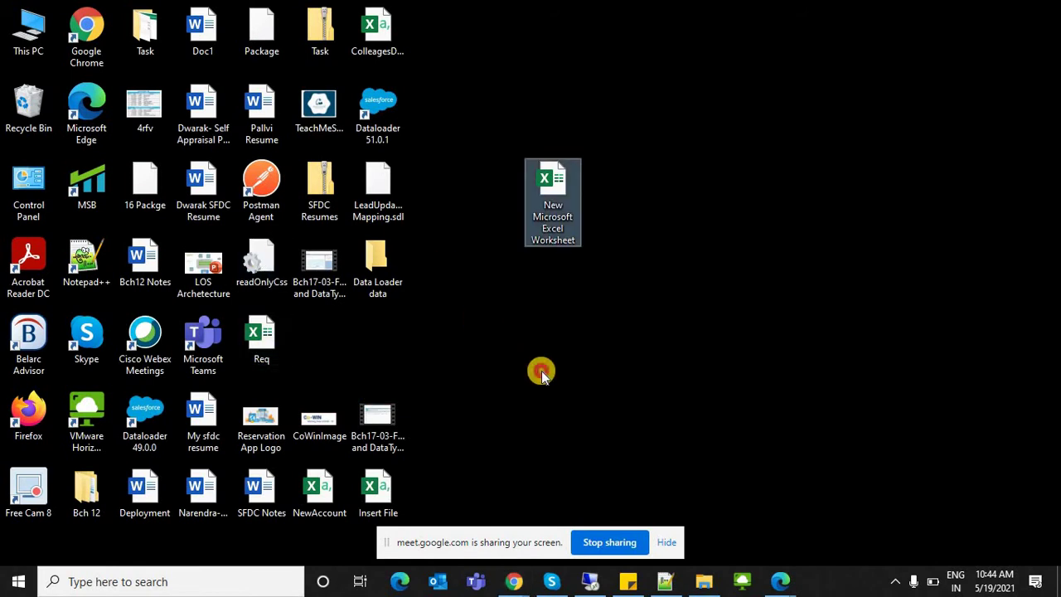
pyautogui.click(541, 374)
pyautogui.click(704, 581)
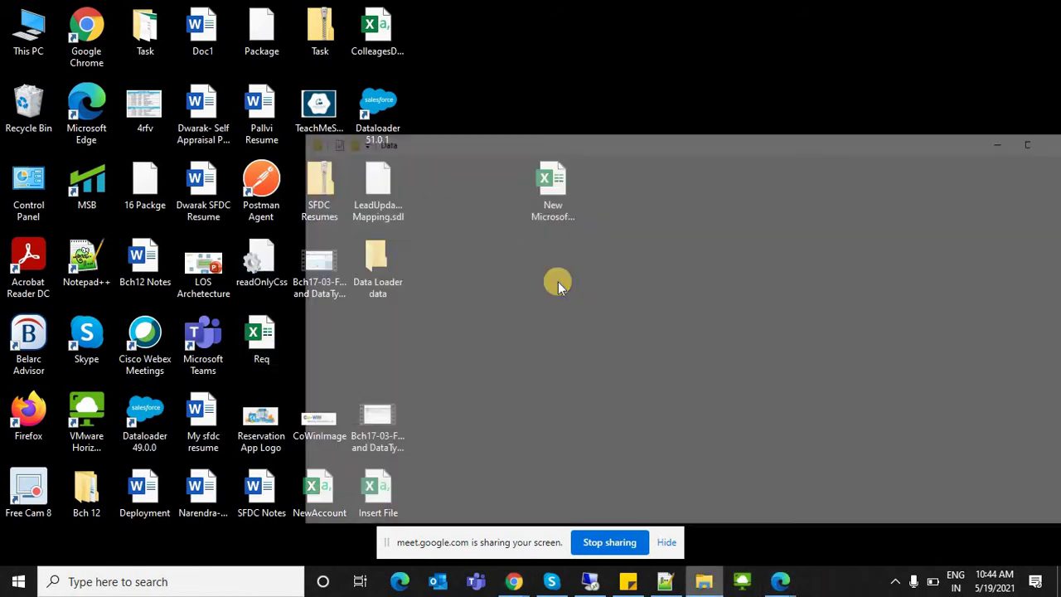
pyautogui.click(530, 121)
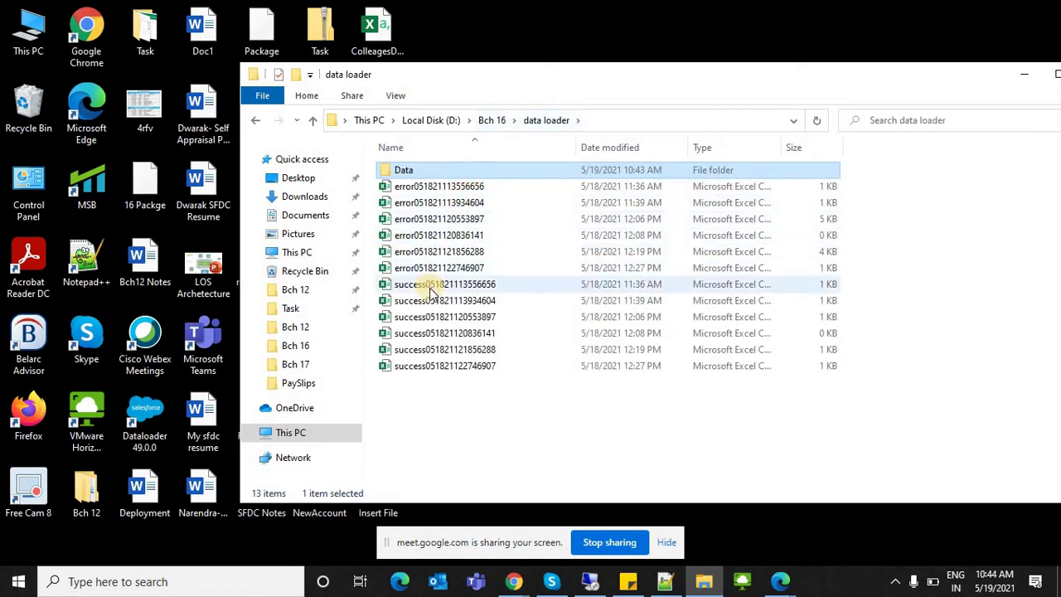
pyautogui.click(428, 367)
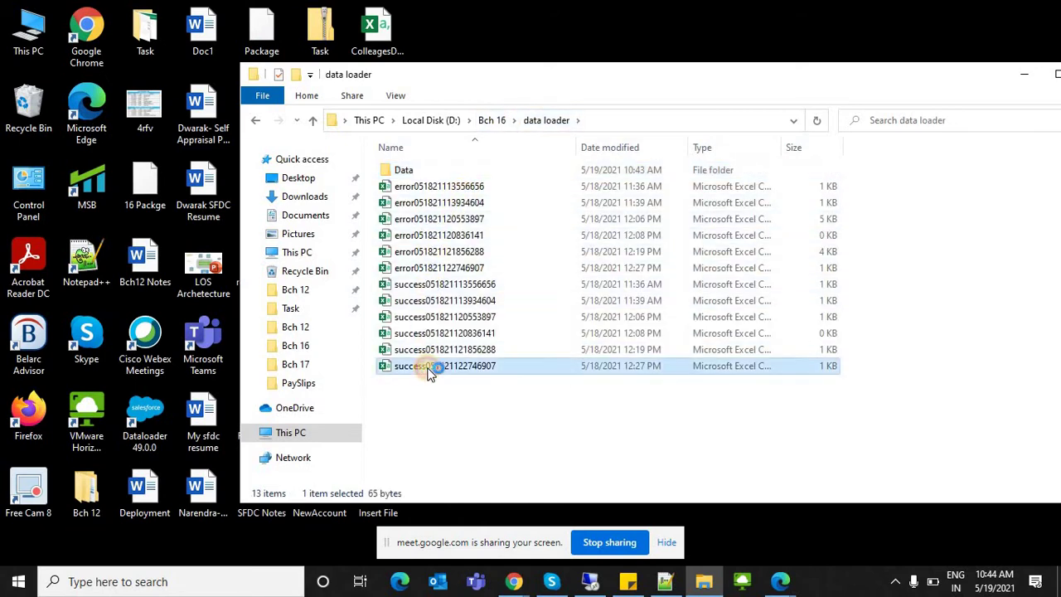
pyautogui.doubleClick(428, 371)
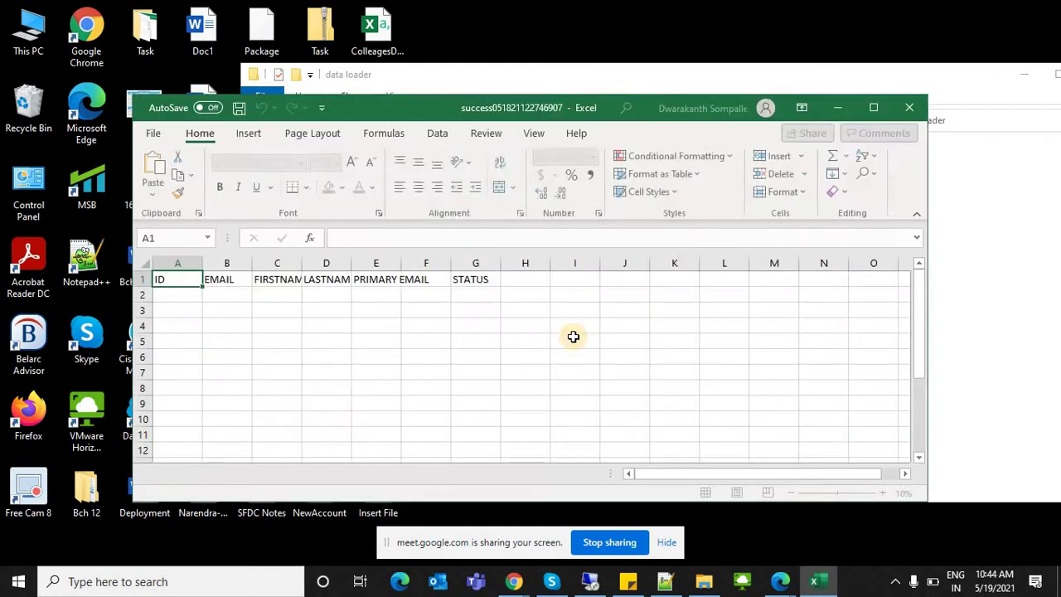
pyautogui.click(902, 107)
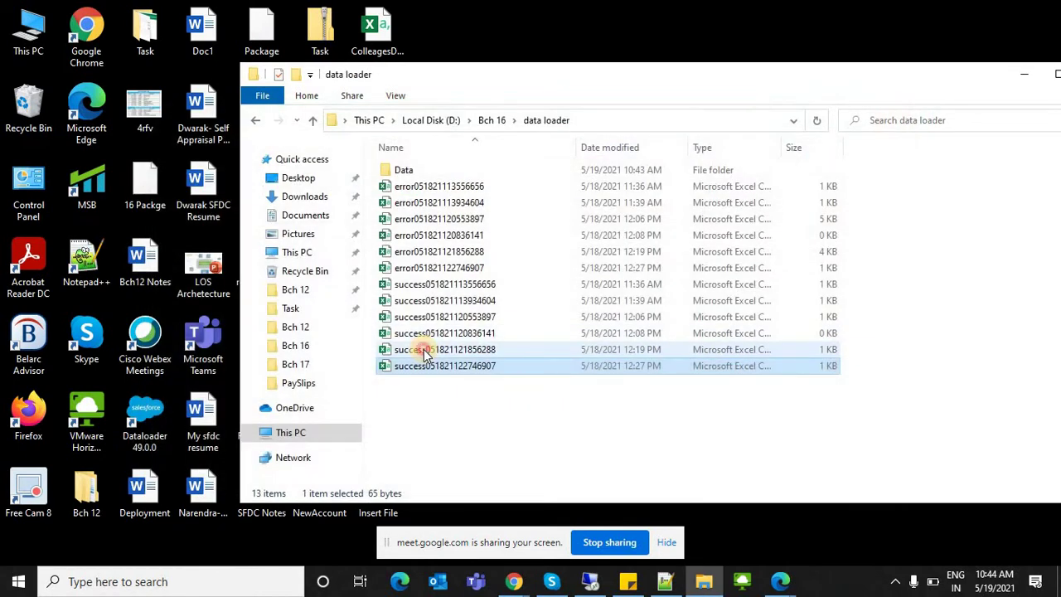
pyautogui.doubleClick(425, 352)
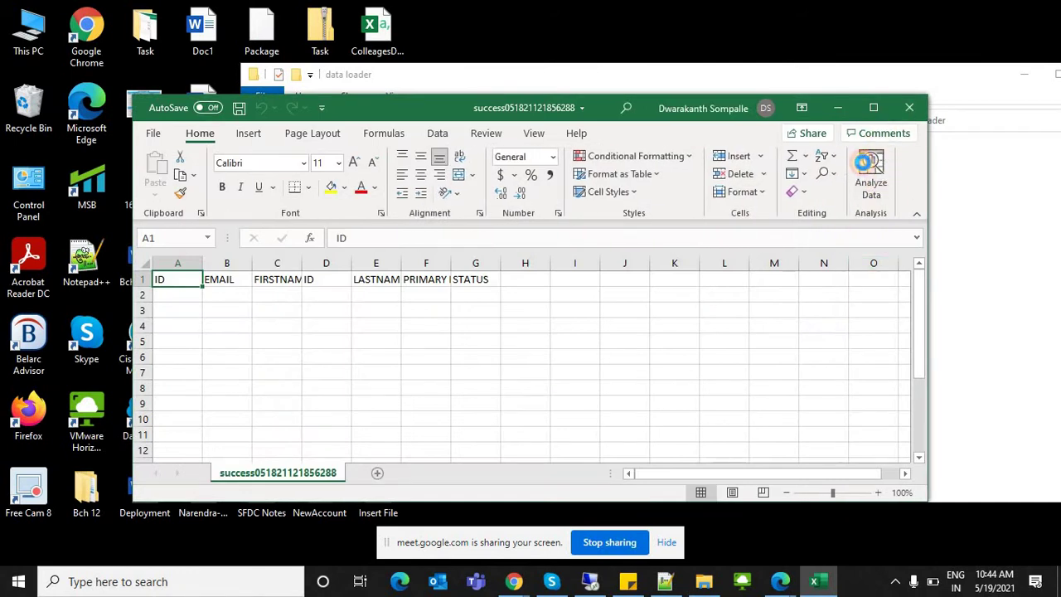
pyautogui.click(903, 108)
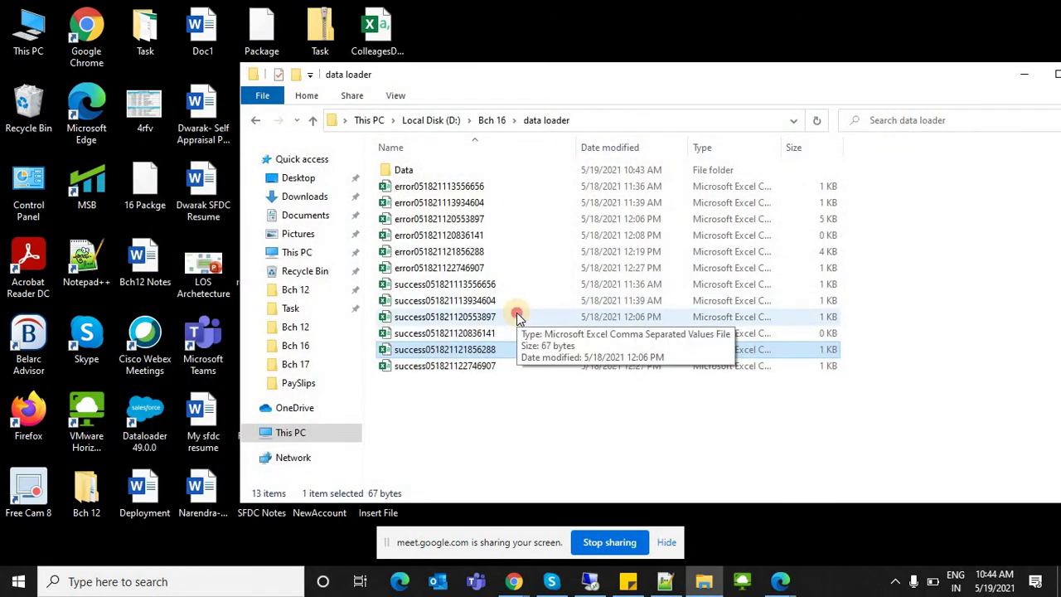
pyautogui.click(516, 316)
pyautogui.doubleClick(516, 317)
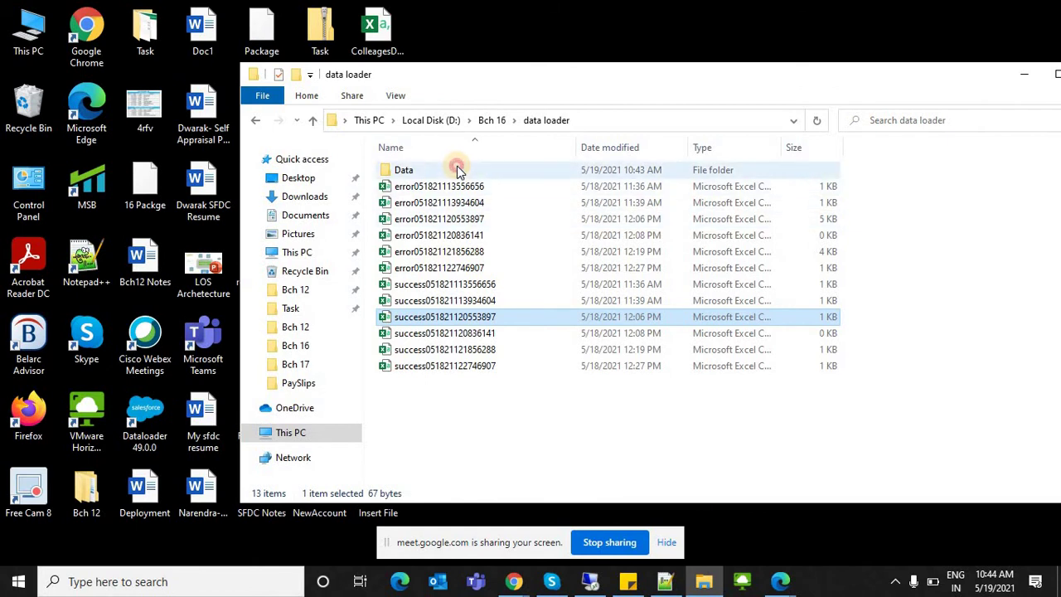
# Step: Open the Data folder and briefly open and close Insert File and LeadUpdatedData
pyautogui.doubleClick(454, 170)
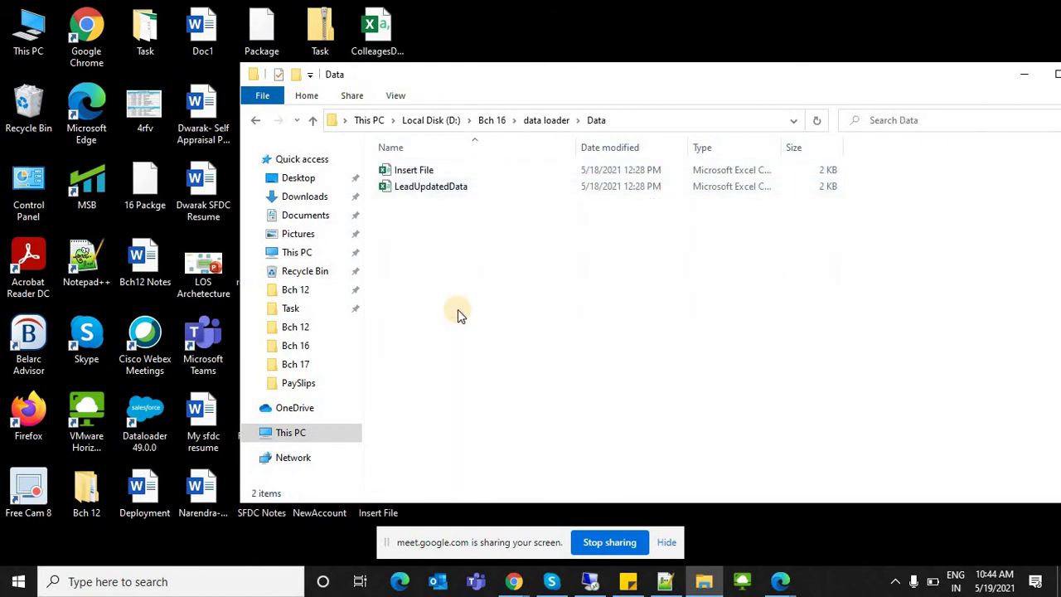
pyautogui.doubleClick(408, 172)
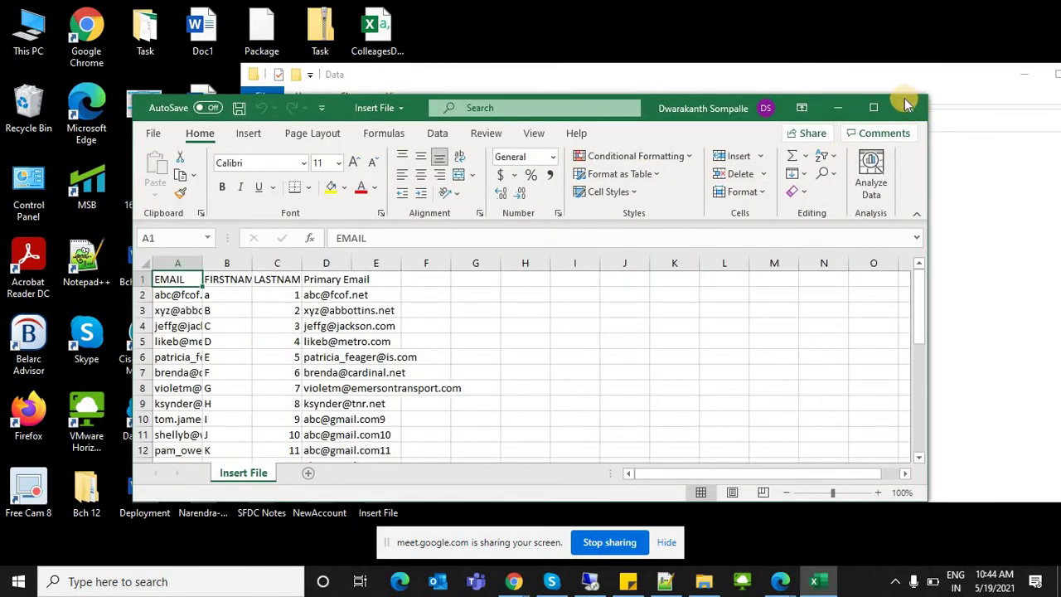
pyautogui.click(876, 106)
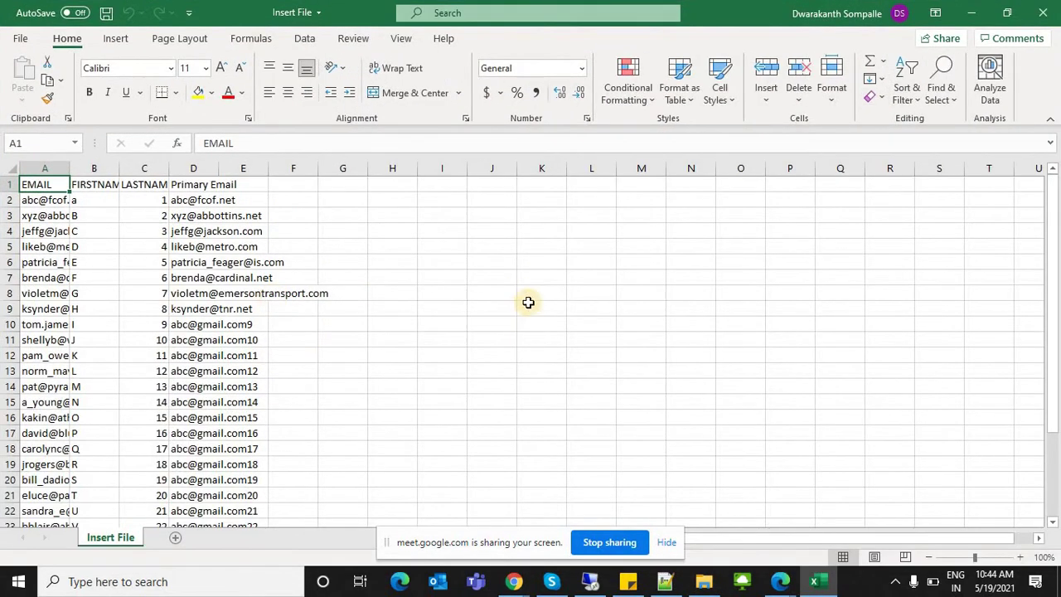
pyautogui.click(1043, 12)
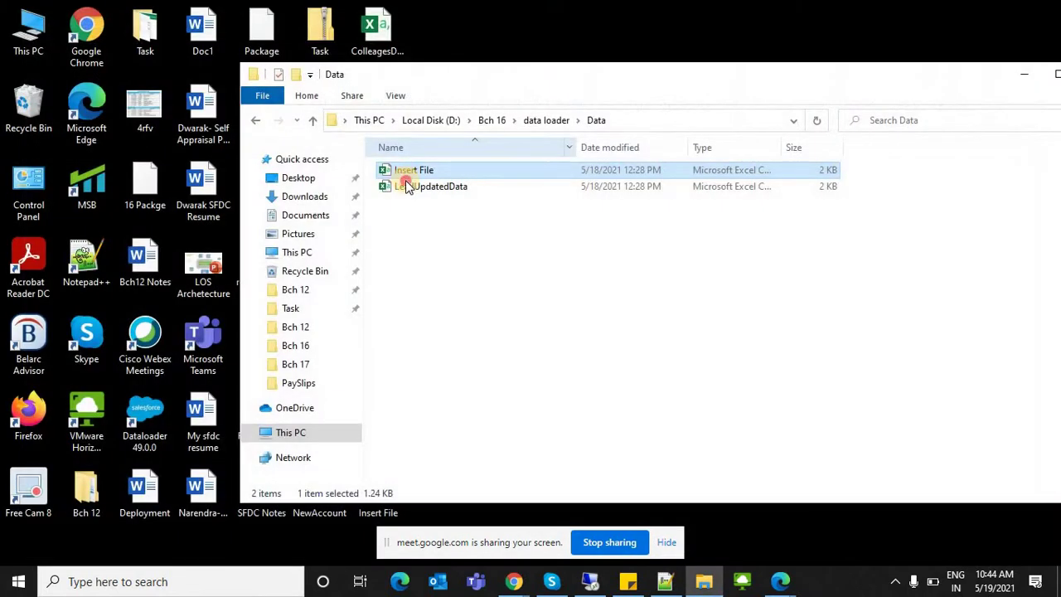
pyautogui.doubleClick(414, 186)
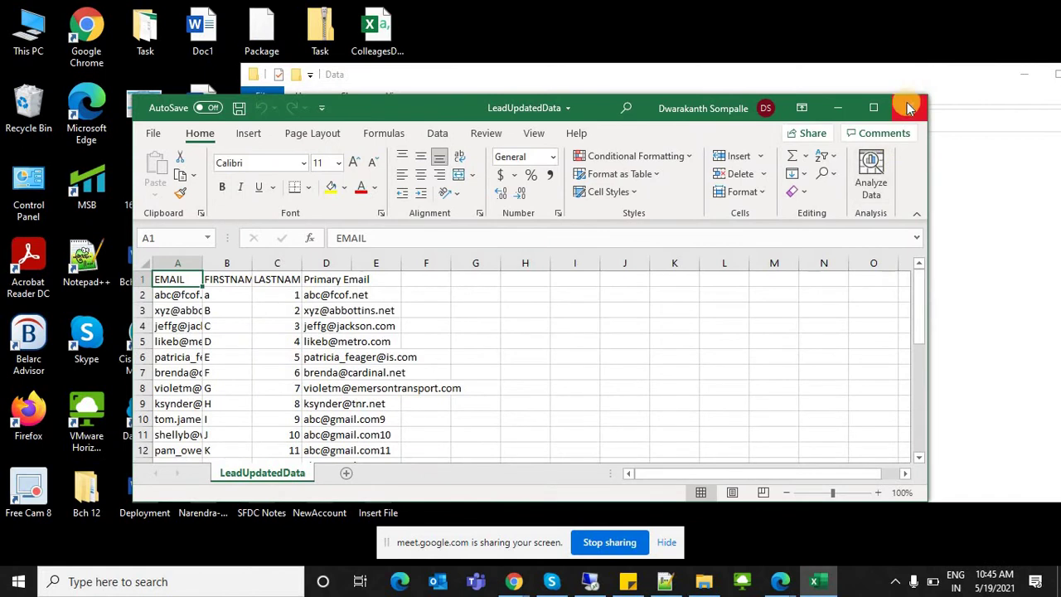
pyautogui.click(909, 106)
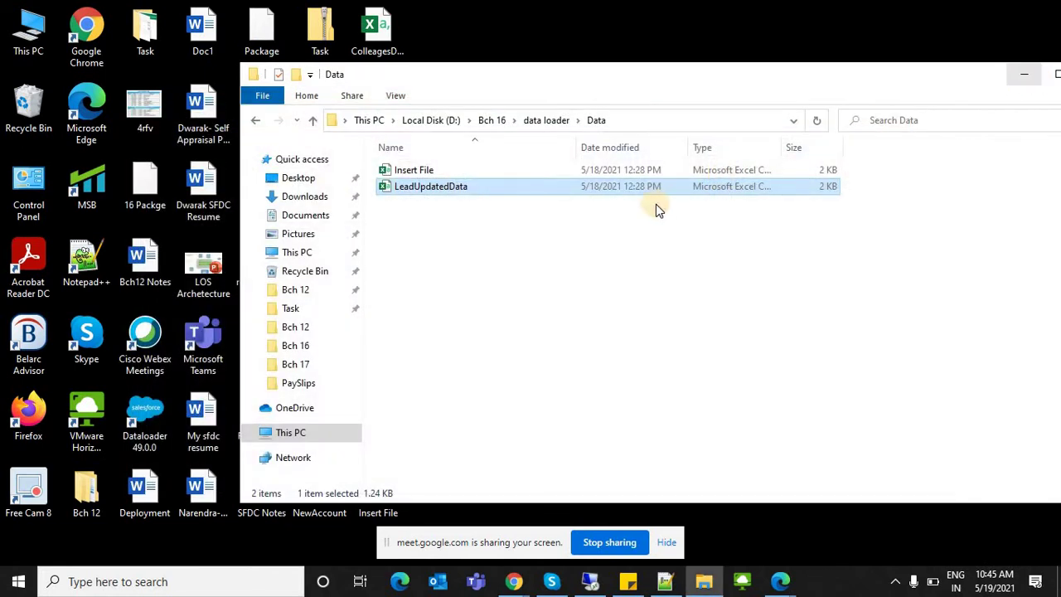
# Step: Reopen Insert File maximized and widen column E to fit its contents
pyautogui.doubleClick(417, 171)
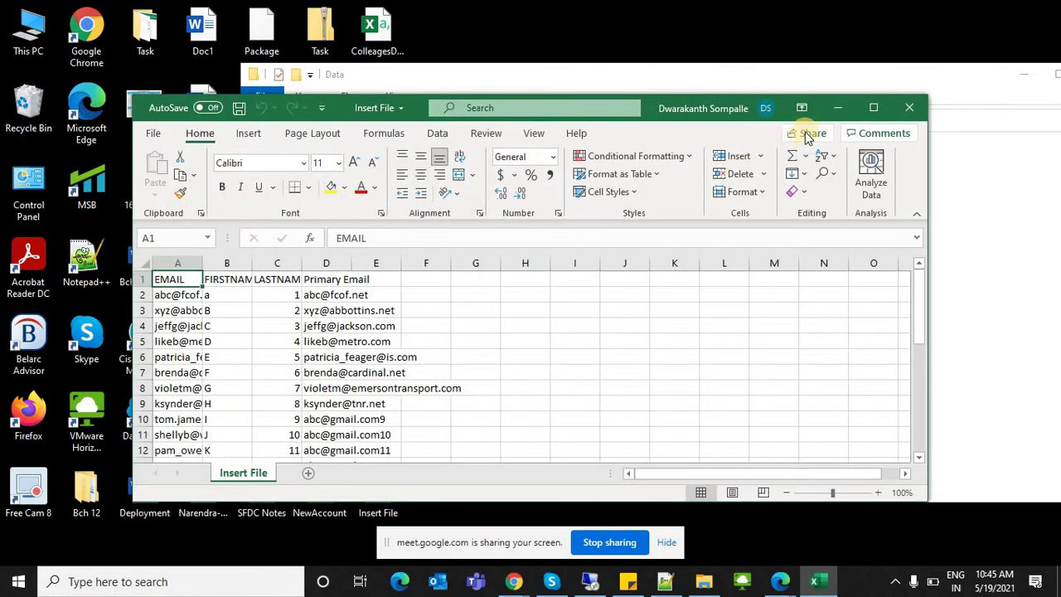
pyautogui.press('super+Up')
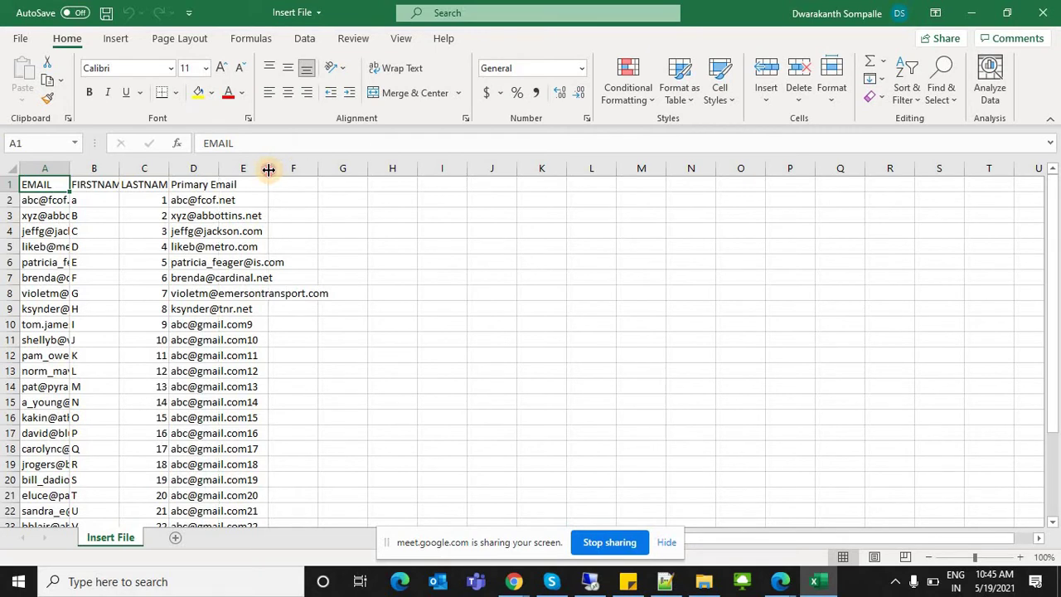
pyautogui.moveTo(269, 169); pyautogui.dragTo(342, 169)
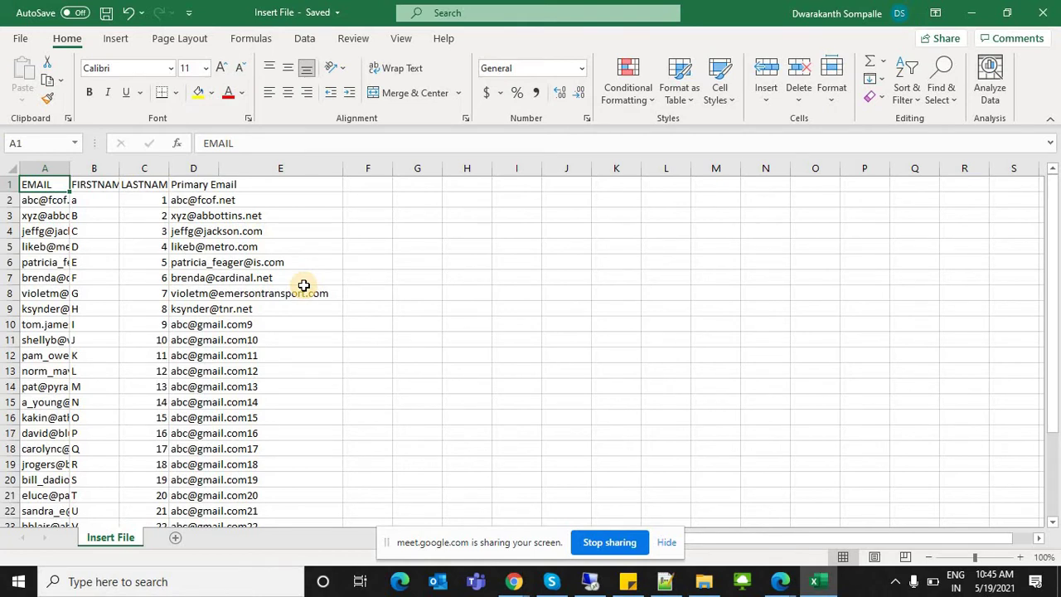
pyautogui.click(378, 184)
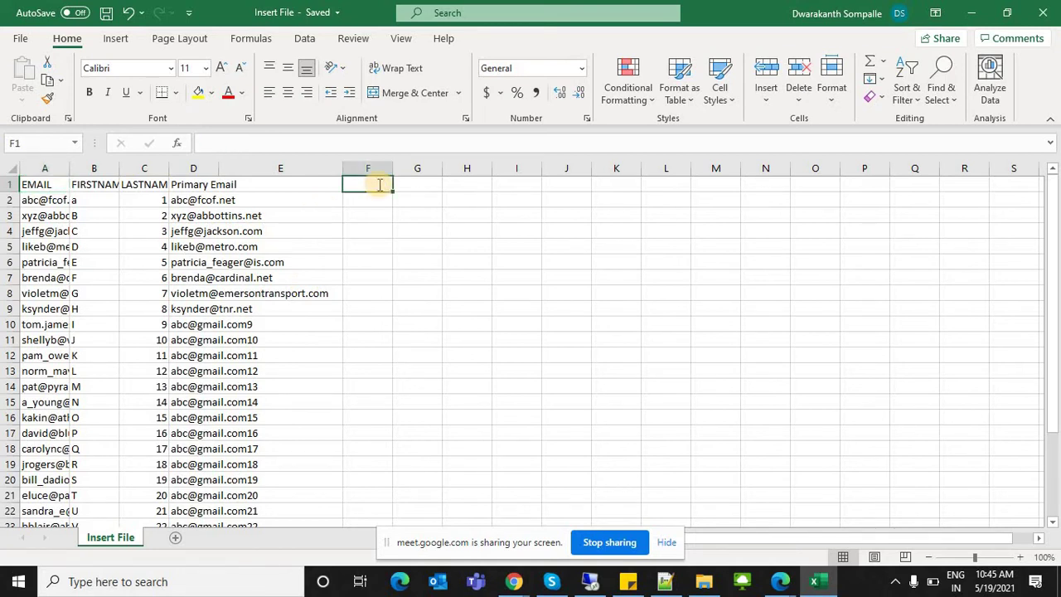
# Step: Add a Company header in F1, XYZY in F2, and fill Tommy Pvt Ltd through F19
pyautogui.write('Company')
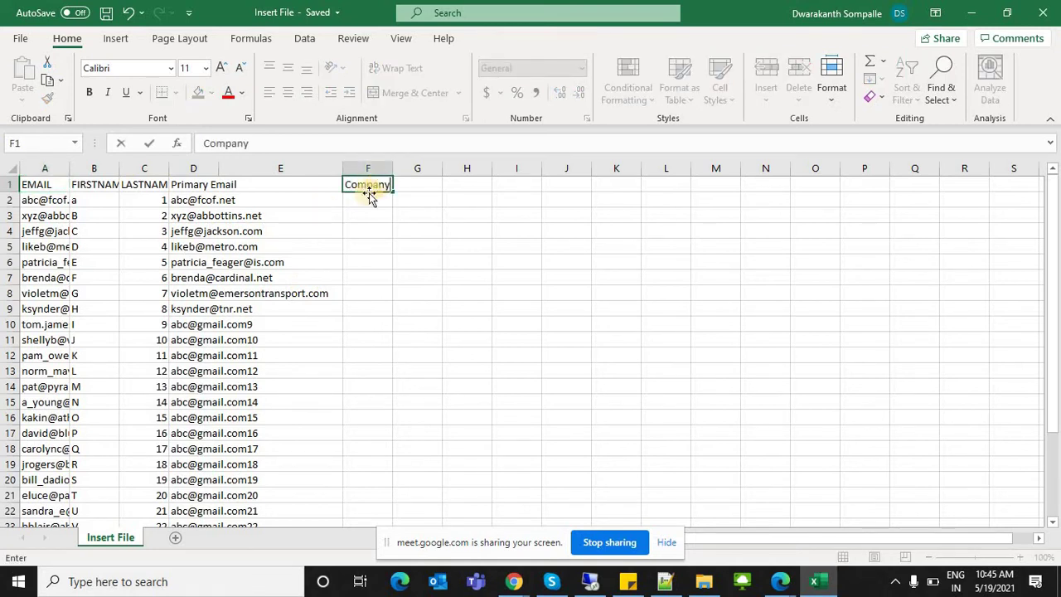
pyautogui.moveTo(369, 196); pyautogui.dragTo(339, 208)
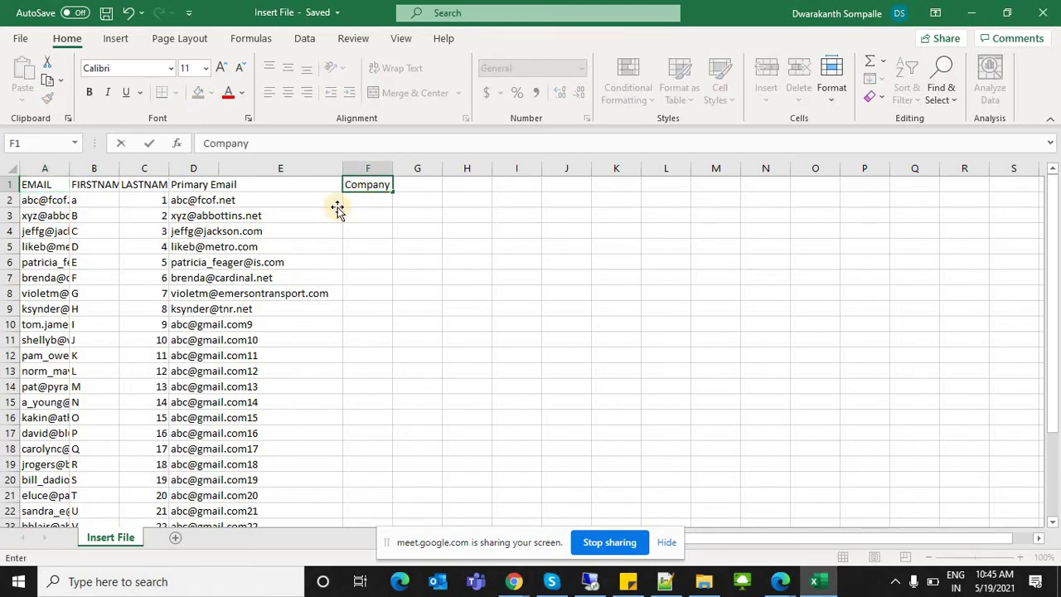
pyautogui.click(387, 200)
pyautogui.write('Y')
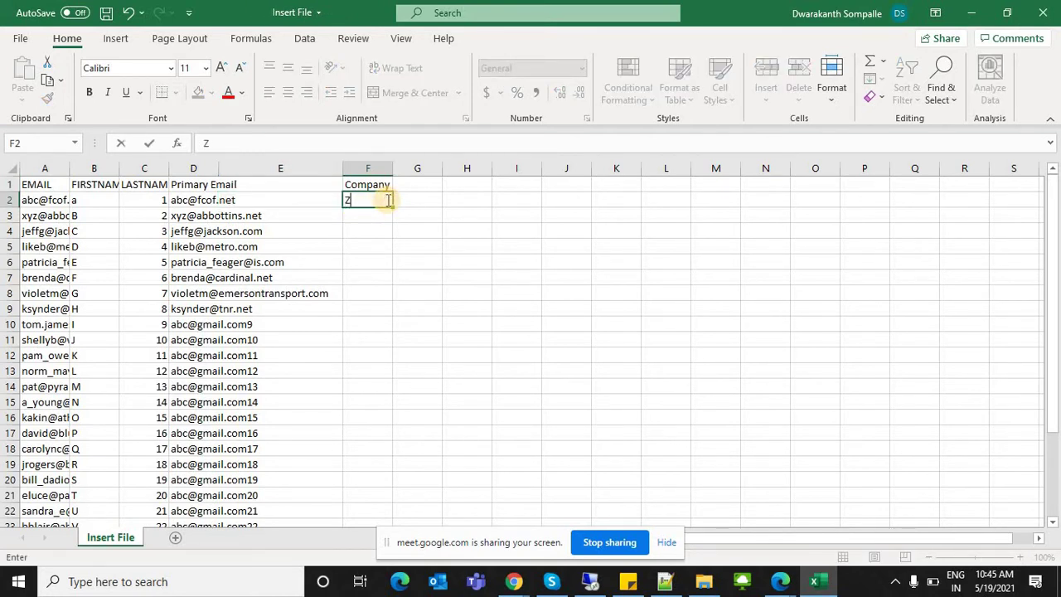
pyautogui.write('YZY')
pyautogui.press('Return')
pyautogui.write('Tommy P')
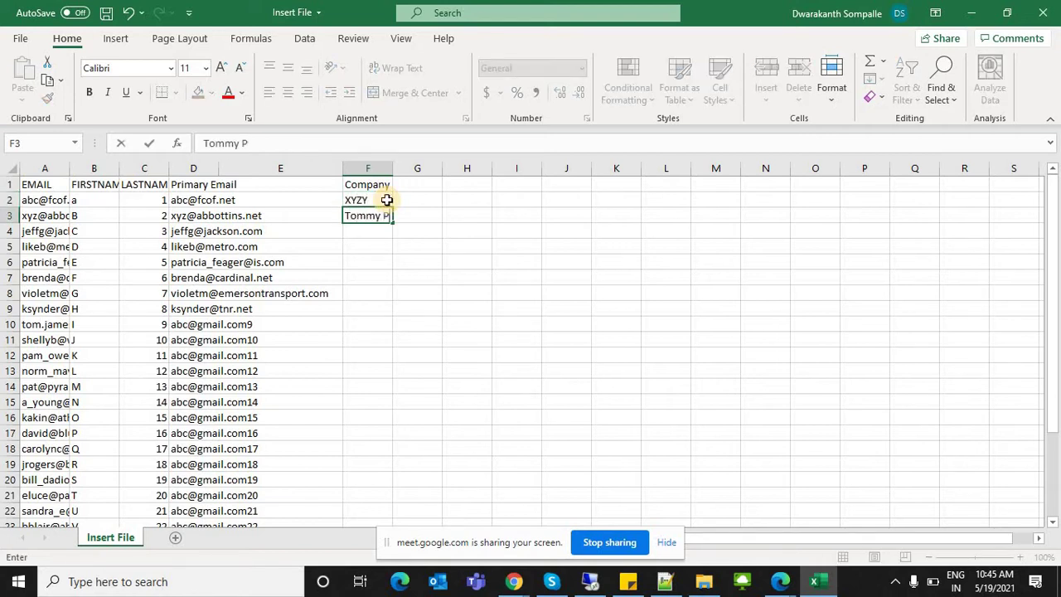
pyautogui.write('vt Ltd')
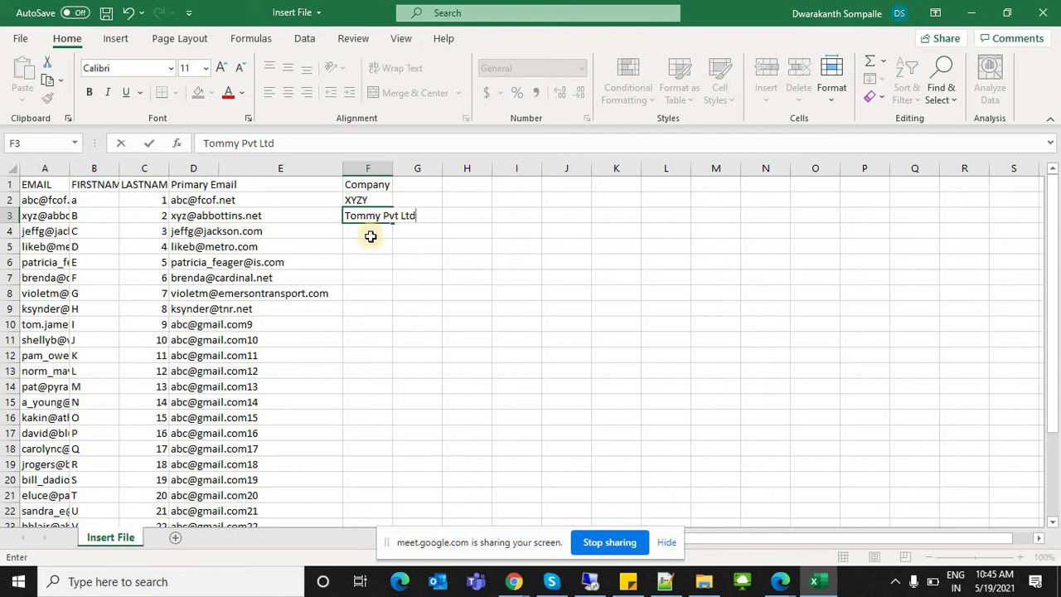
pyautogui.press('Return')
pyautogui.click(396, 221)
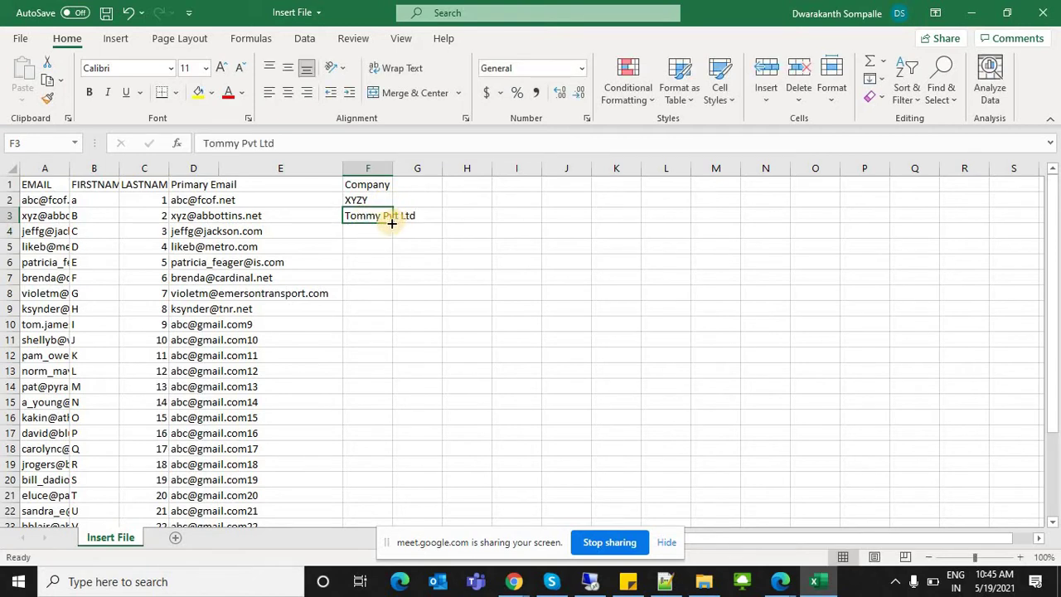
pyautogui.moveTo(391, 222); pyautogui.dragTo(389, 469)
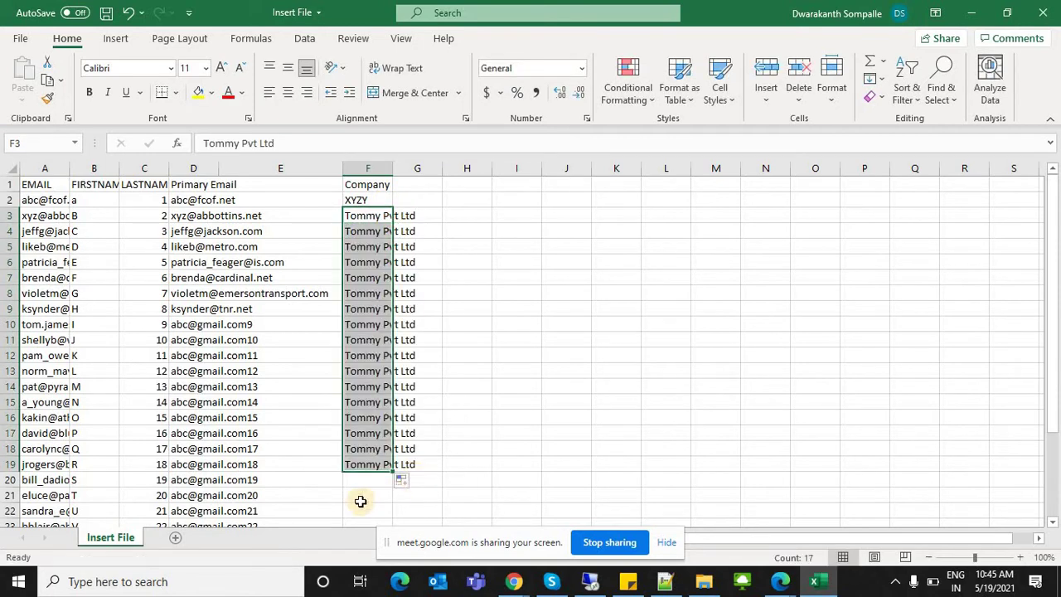
pyautogui.click(359, 497)
# Step: Enter Xyz Goods Suppliers in F20 and fill it down to F29
pyautogui.click(359, 484)
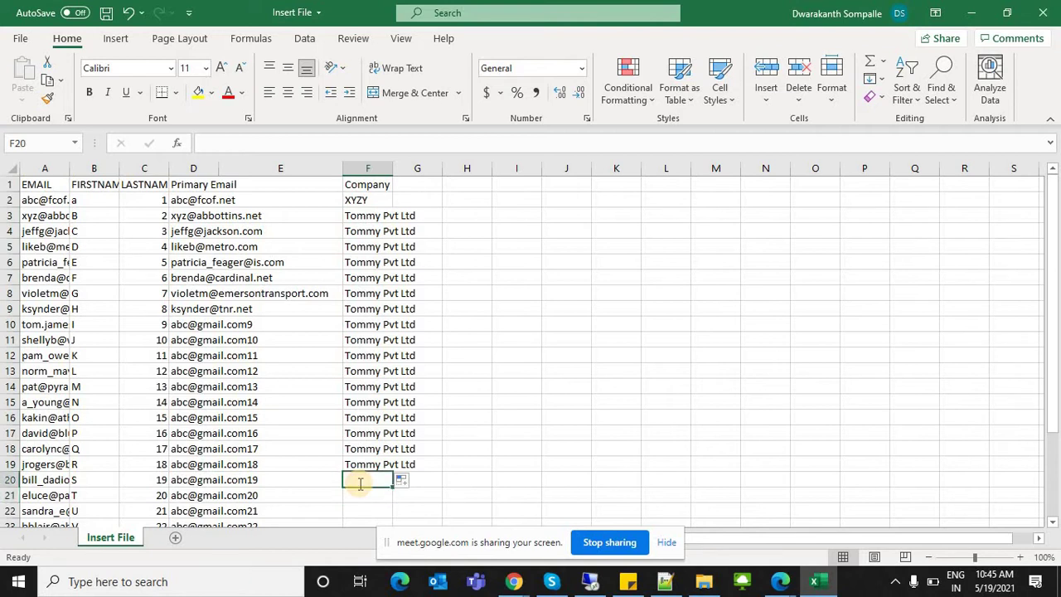
pyautogui.write('Xyz Goods Supp')
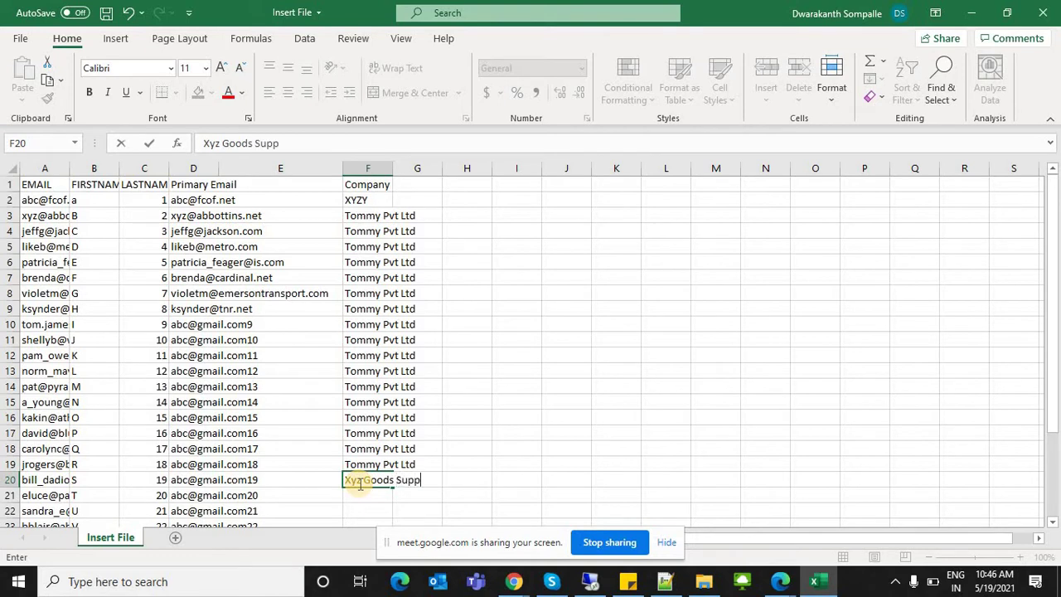
pyautogui.write('s')
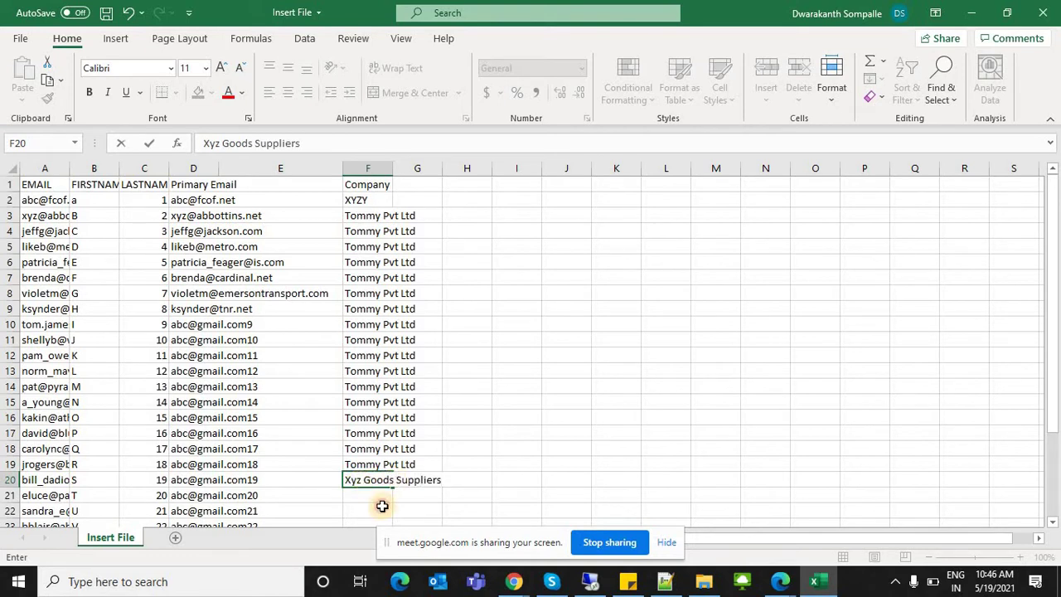
pyautogui.click(374, 508)
pyautogui.doubleClick(374, 479)
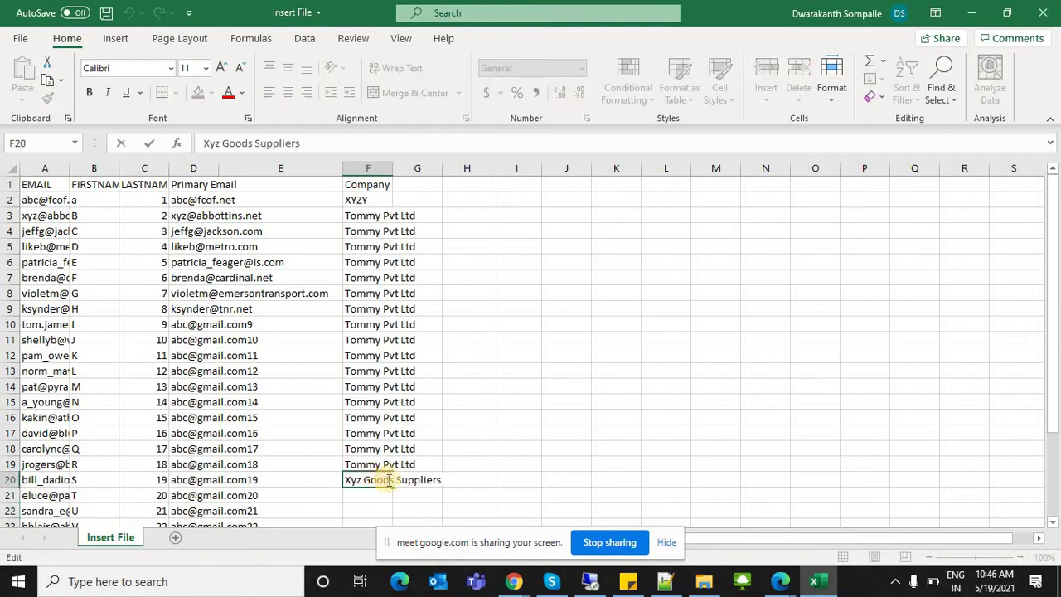
pyautogui.click(528, 478)
pyautogui.click(391, 486)
pyautogui.moveTo(391, 486); pyautogui.dragTo(373, 490)
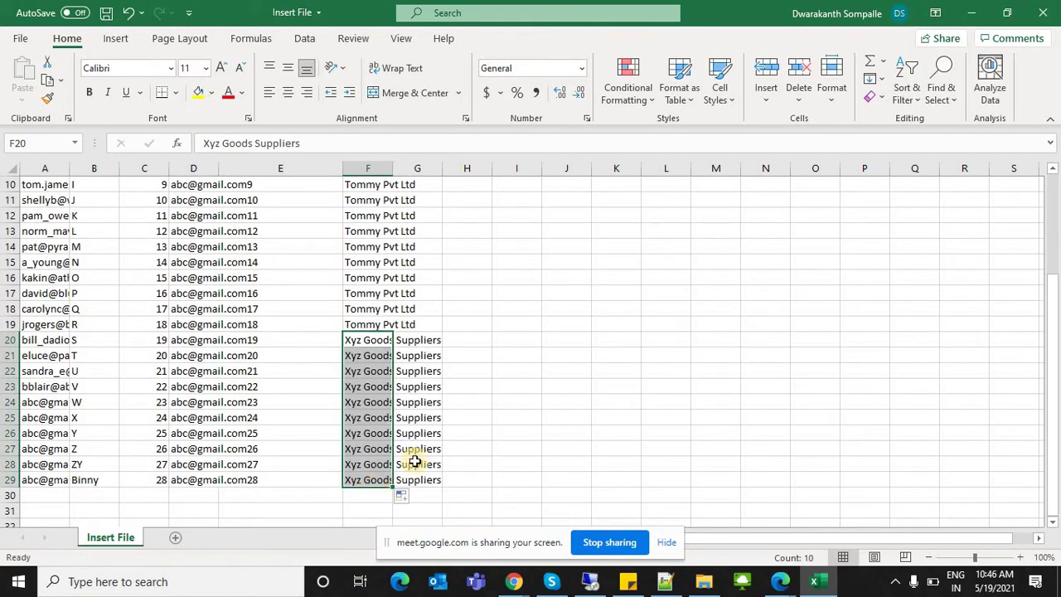
pyautogui.click(476, 414)
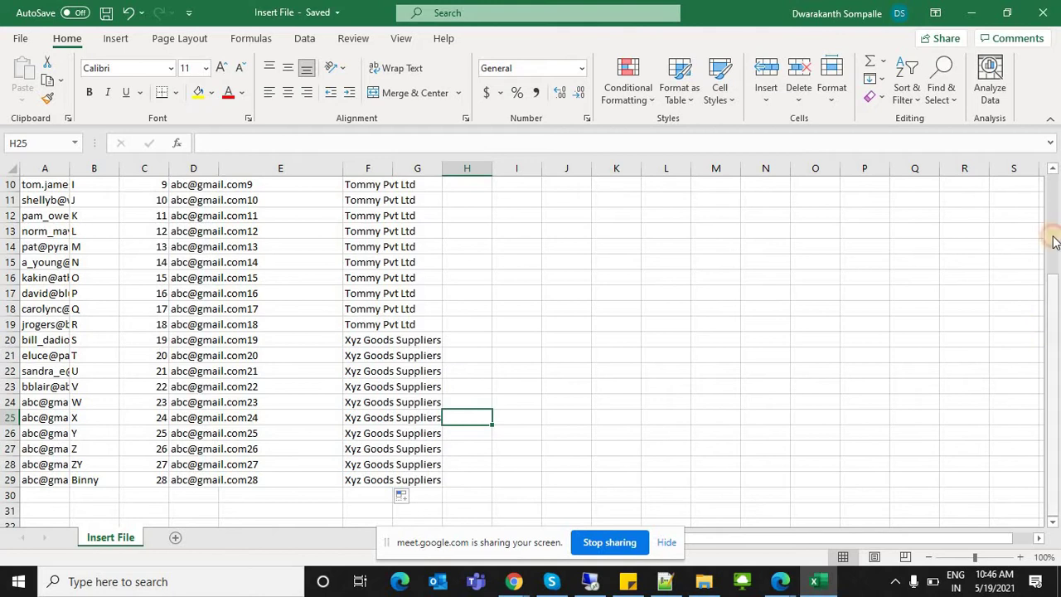
# Step: Delete the empty column E so the Company column moves into column E
pyautogui.moveTo(1049, 203); pyautogui.dragTo(1049, 176)
pyautogui.doubleClick(392, 169)
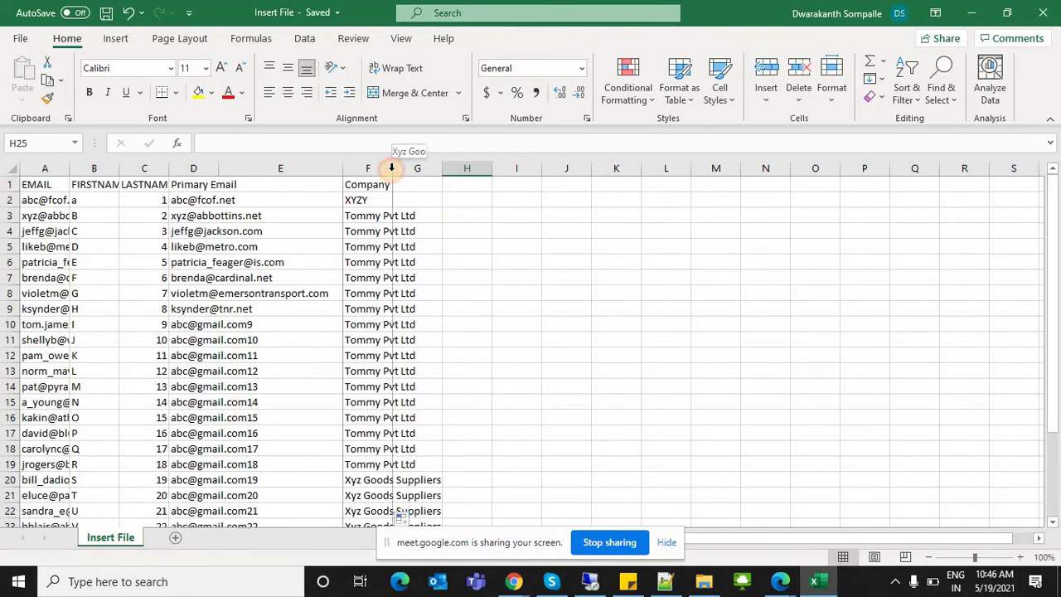
pyautogui.click(410, 199)
pyautogui.moveTo(404, 386); pyautogui.dragTo(421, 514)
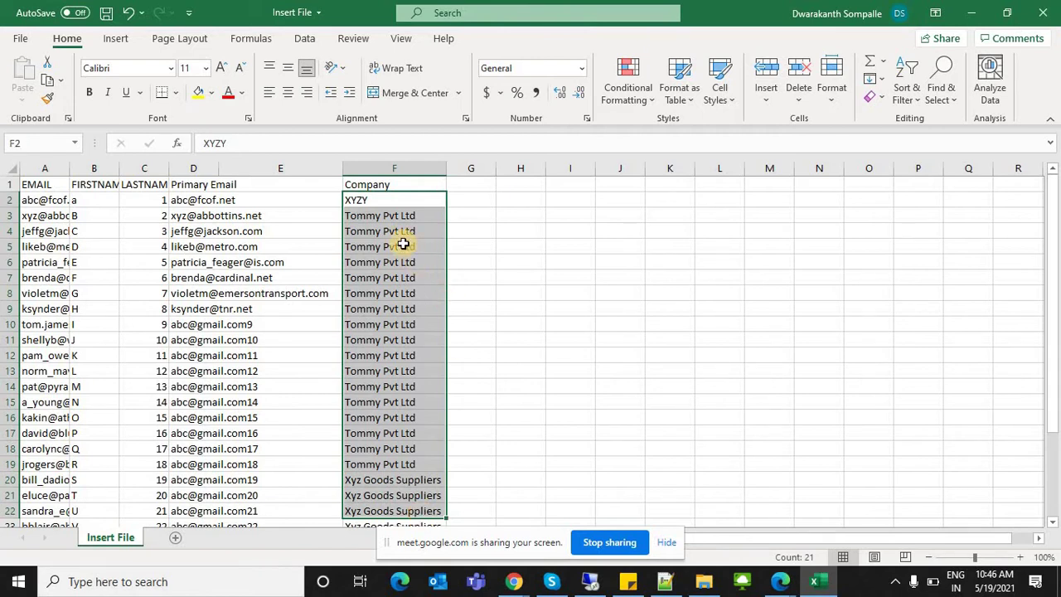
pyautogui.moveTo(229, 207); pyautogui.dragTo(262, 384)
pyautogui.click(205, 312)
pyautogui.click(226, 200)
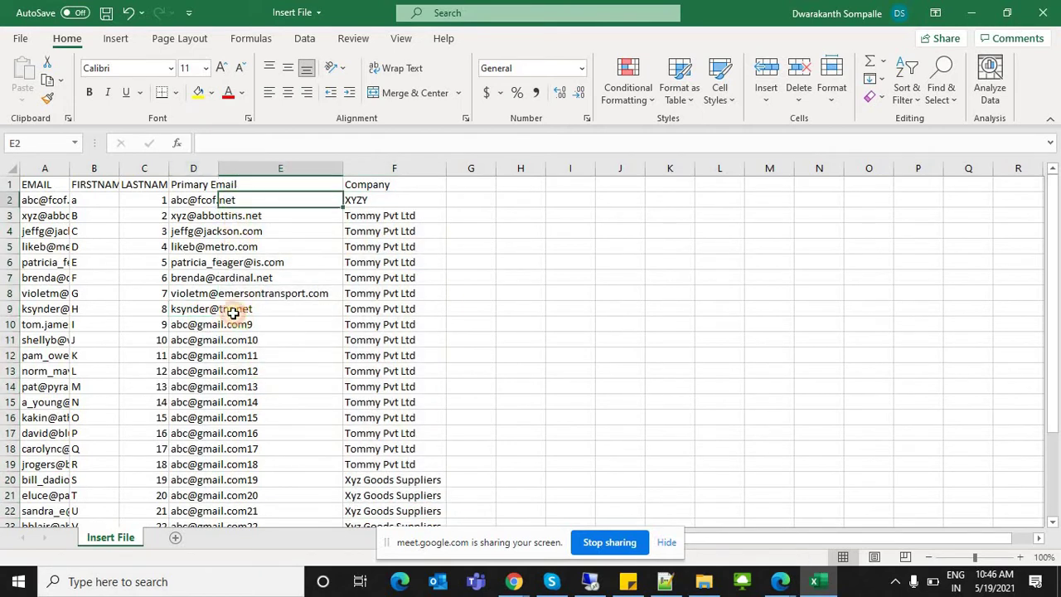
pyautogui.moveTo(233, 311); pyautogui.dragTo(233, 326)
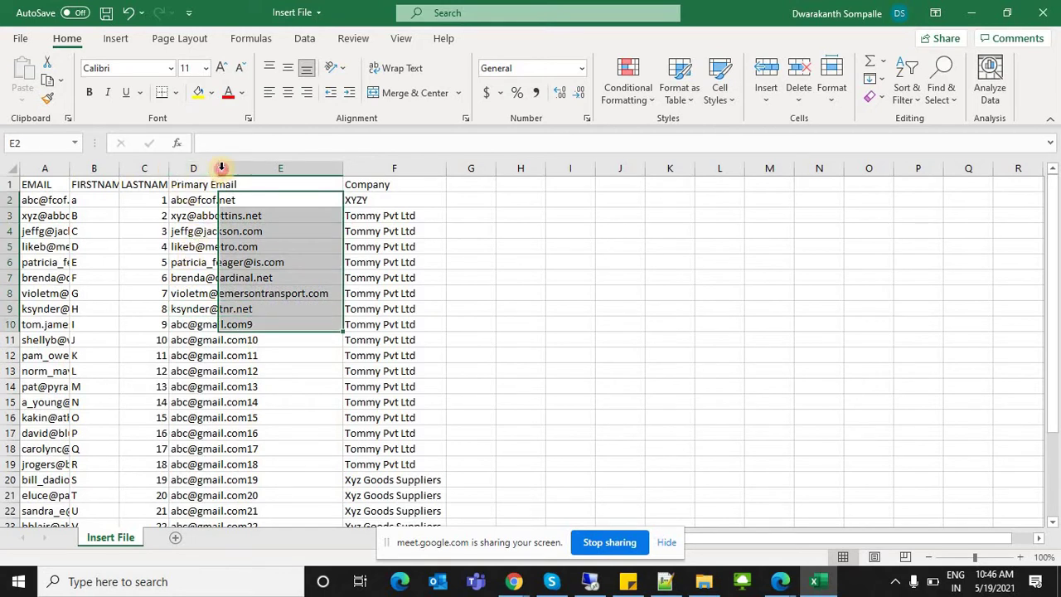
pyautogui.moveTo(221, 169); pyautogui.dragTo(336, 169)
pyautogui.click(396, 169)
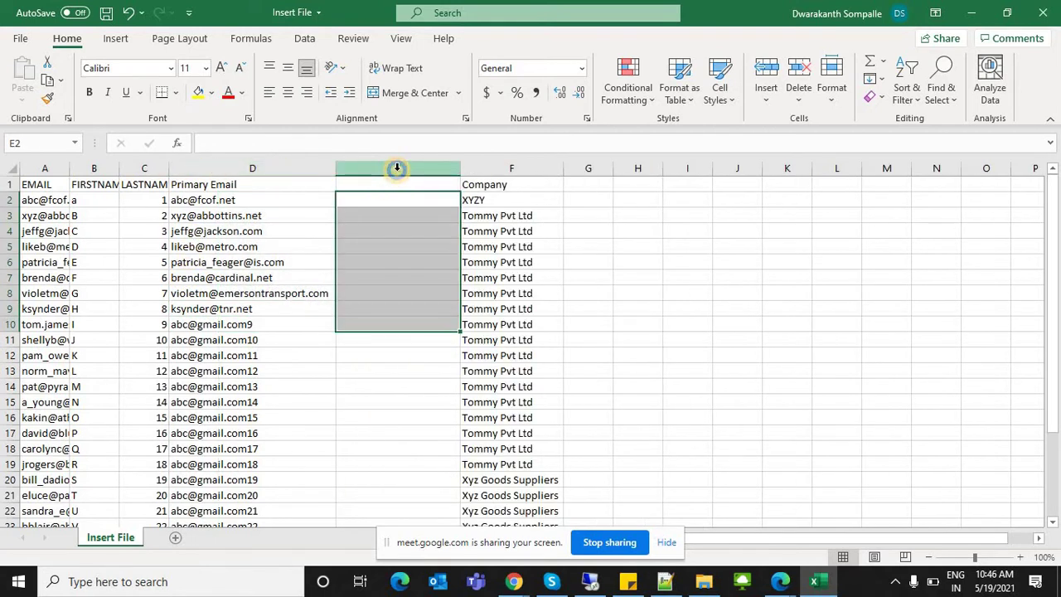
pyautogui.rightClick(430, 331)
pyautogui.click(440, 323)
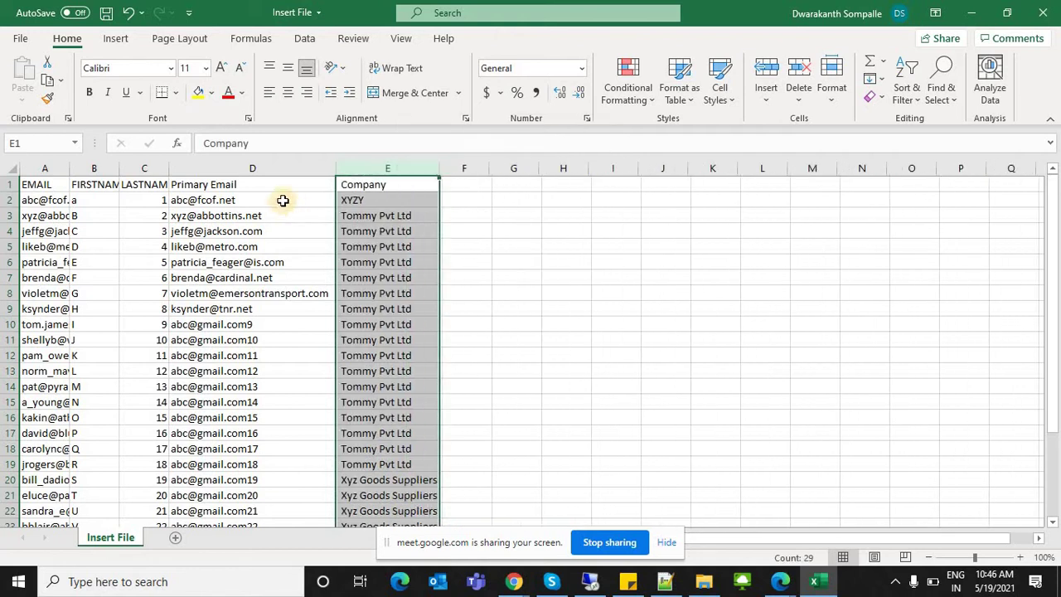
pyautogui.click(215, 184)
# Step: AutoFit columns A, B and C to their contents and save the workbook
pyautogui.click(125, 184)
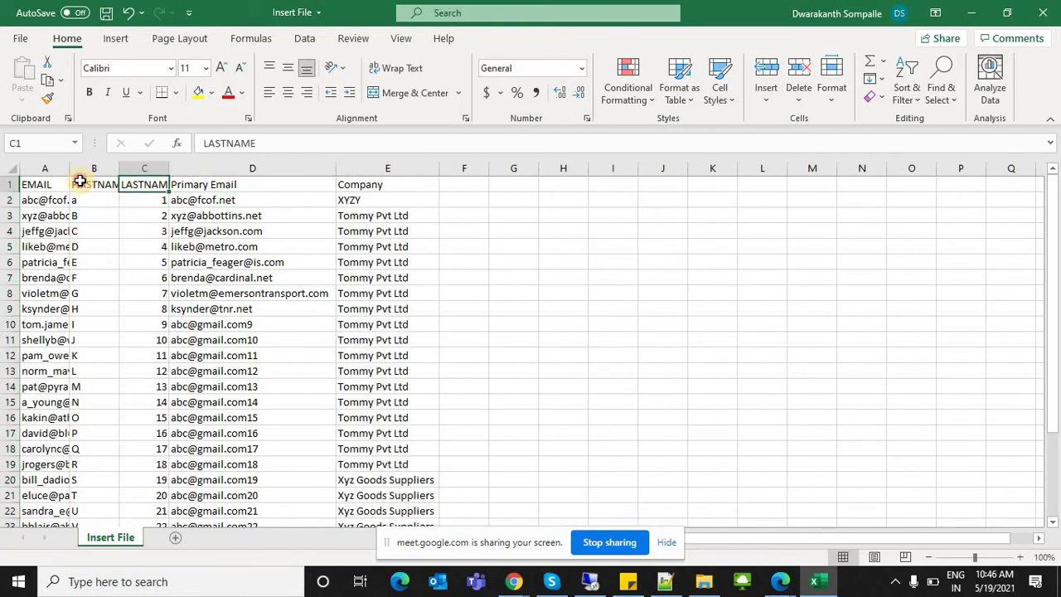
pyautogui.click(80, 182)
pyautogui.click(56, 183)
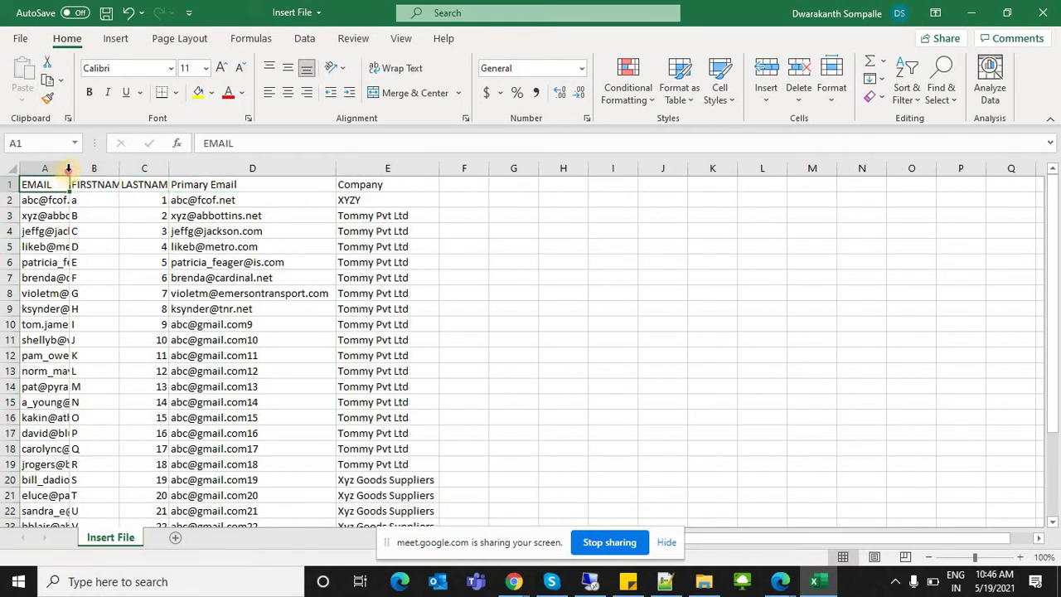
pyautogui.doubleClick(69, 168)
pyautogui.click(237, 263)
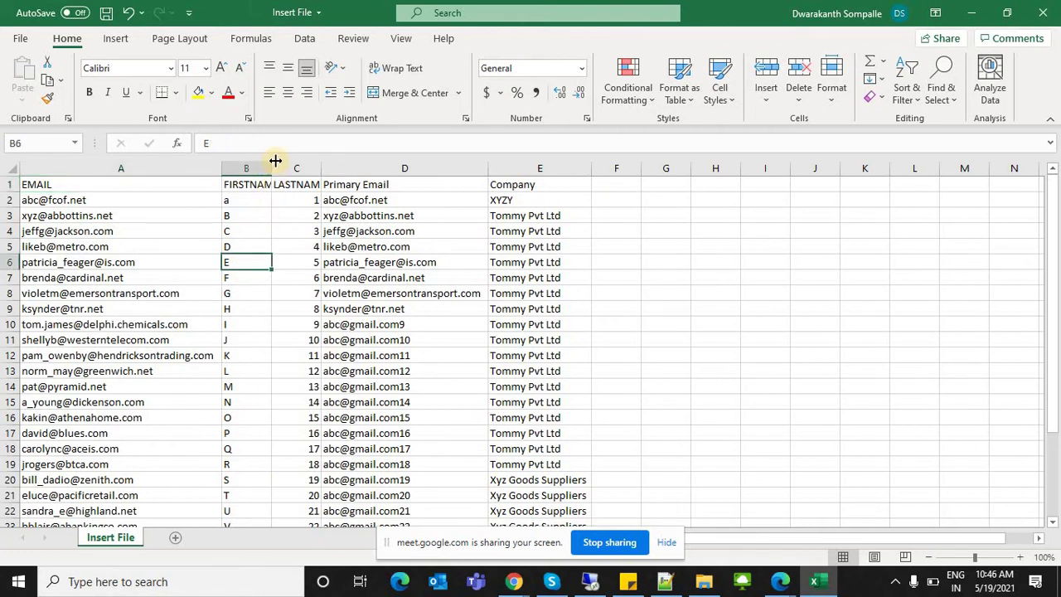
pyautogui.doubleClick(274, 168)
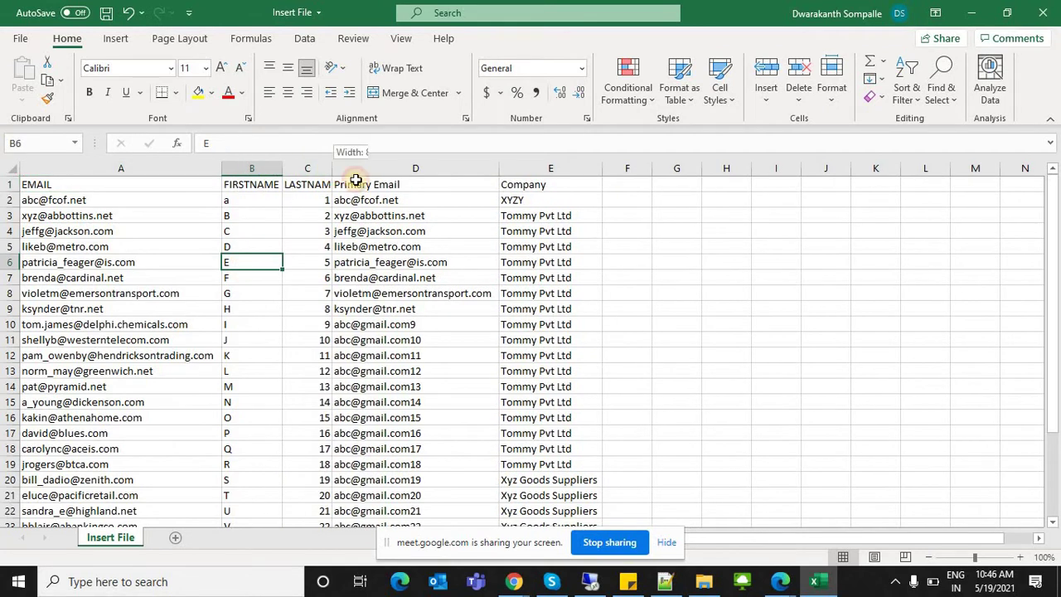
pyautogui.doubleClick(333, 169)
pyautogui.click(407, 242)
pyautogui.hotkey('ctrl', 's')
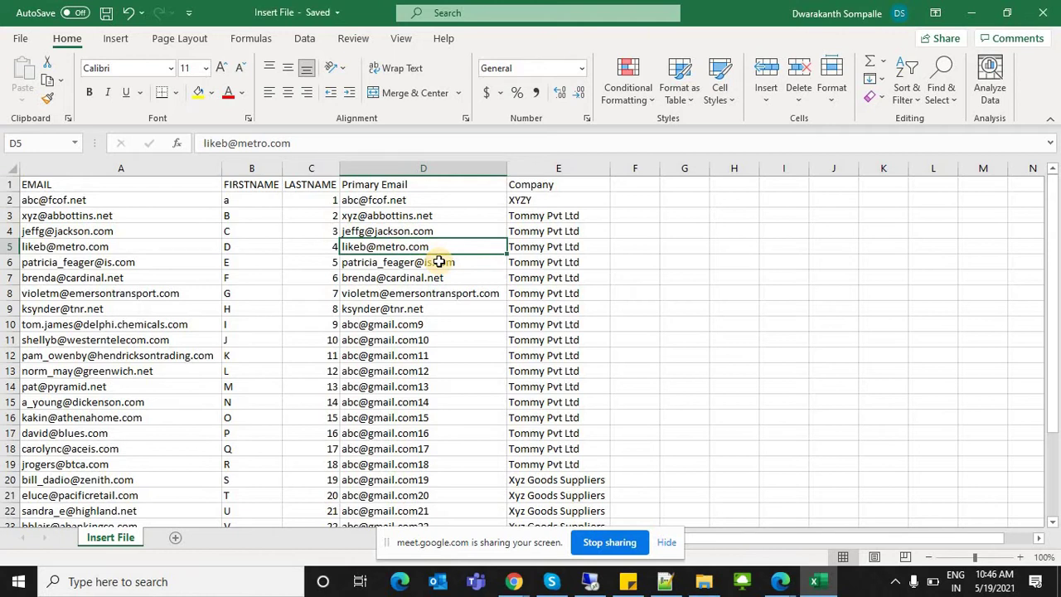
# Step: In the Notepad++ notes, change 'File' to 'New' on the first line
pyautogui.click(99, 200)
pyautogui.click(633, 585)
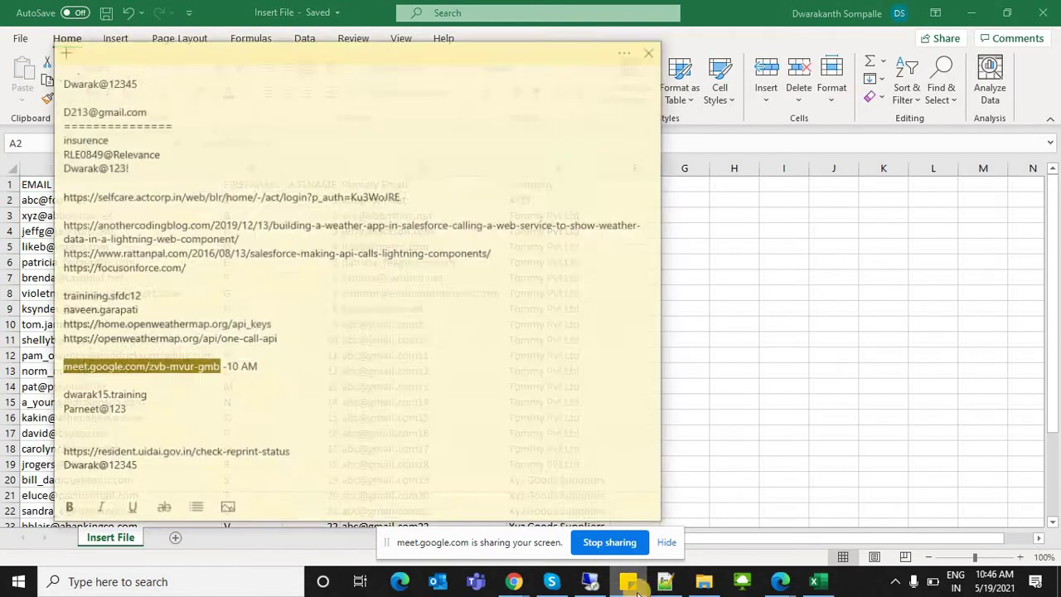
pyautogui.click(665, 581)
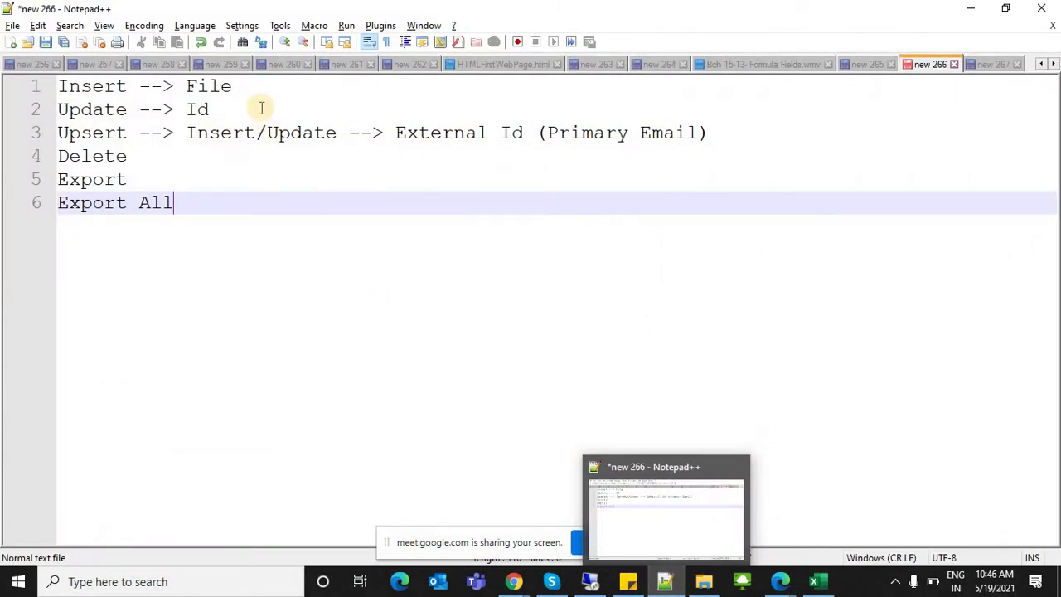
pyautogui.click(171, 86)
pyautogui.doubleClick(185, 86)
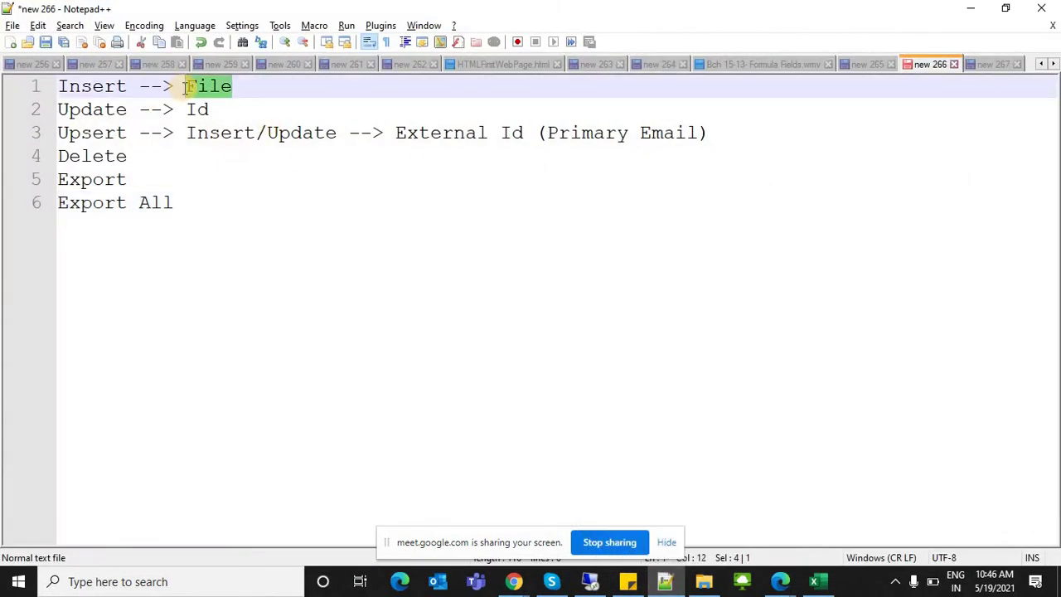
pyautogui.write('New')
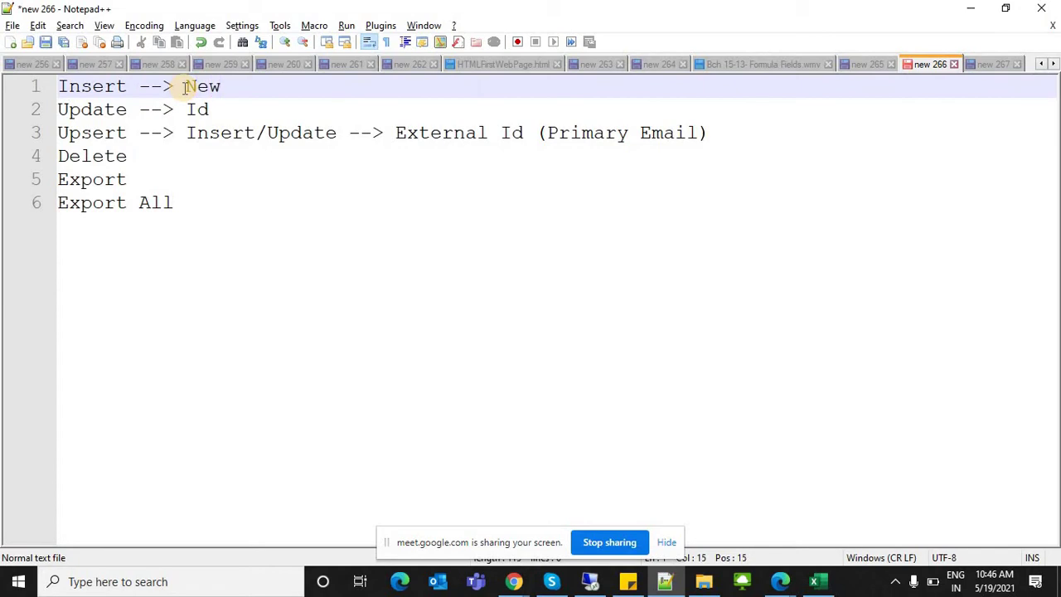
# Step: Check the edited 'Insert --> New' line and return to the Excel workbook
pyautogui.doubleClick(134, 93)
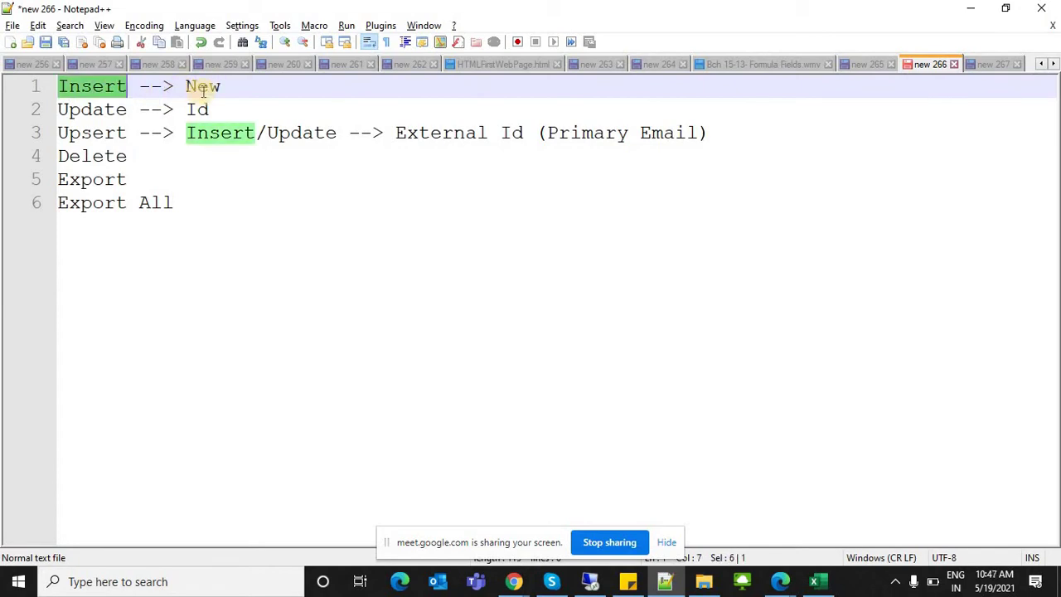
pyautogui.click(203, 95)
pyautogui.doubleClick(203, 90)
pyautogui.doubleClick(198, 110)
pyautogui.hotkey('alt', 'Tab')
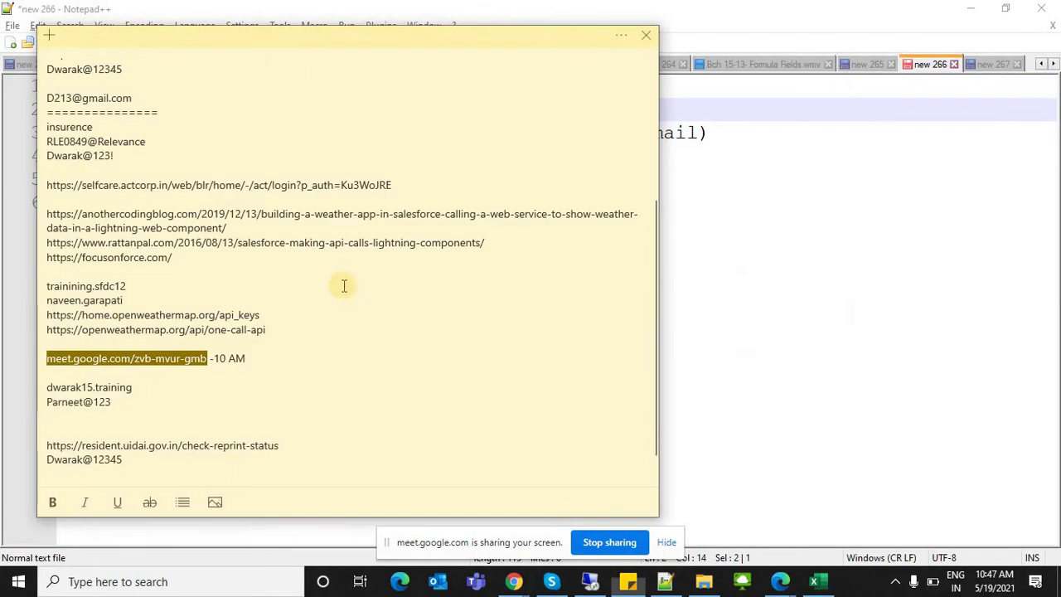
pyautogui.hotkey('alt', 'Tab')
pyautogui.hotkey('alt', 'Tab')
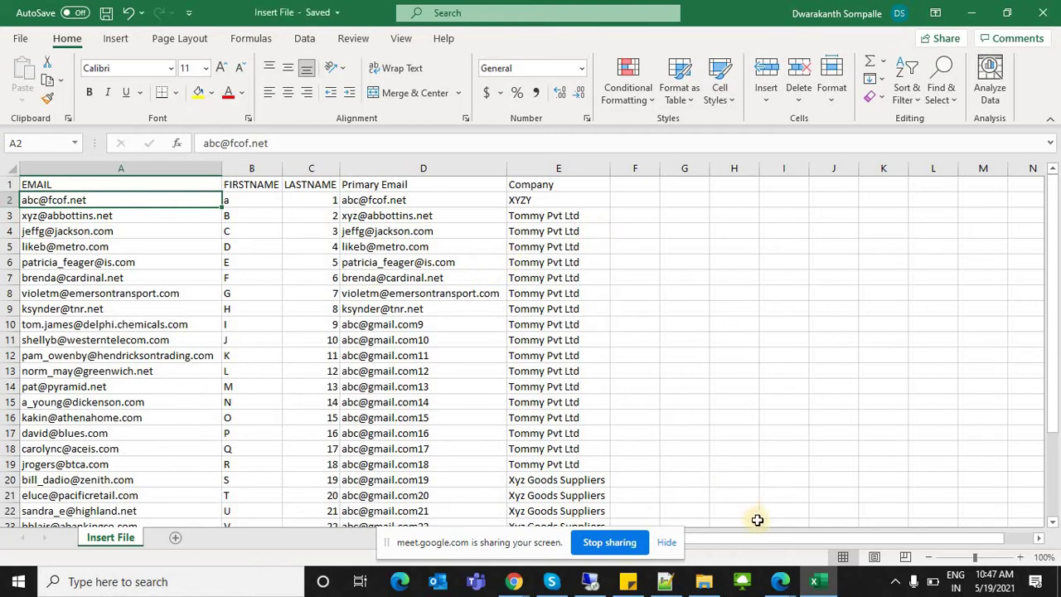
# Step: Launch Dataloader 49.0.0 from Windows search and minimize its console window
pyautogui.click(174, 584)
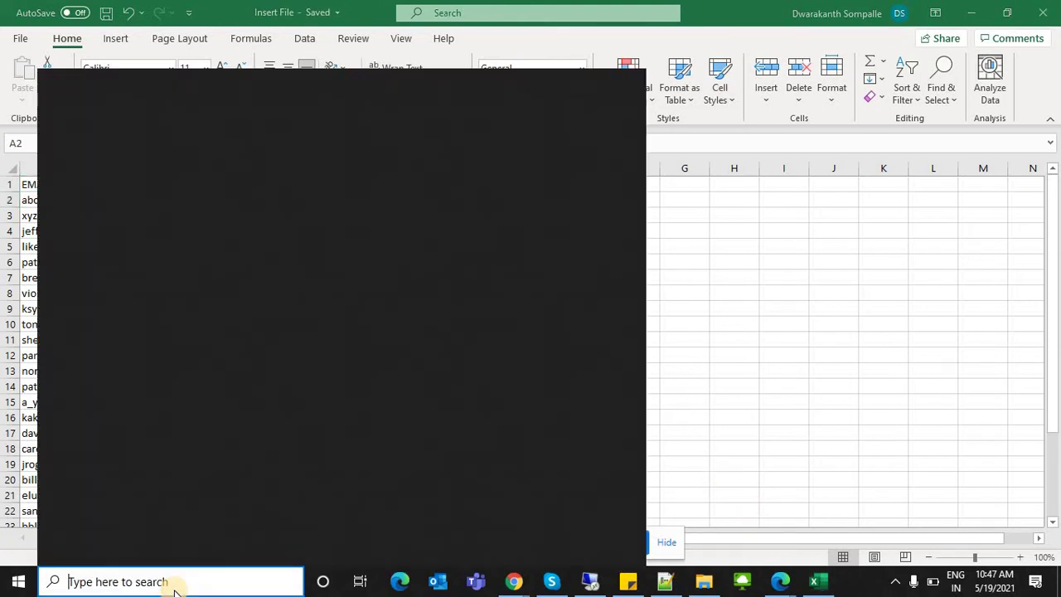
pyautogui.write('data')
pyautogui.press('Return')
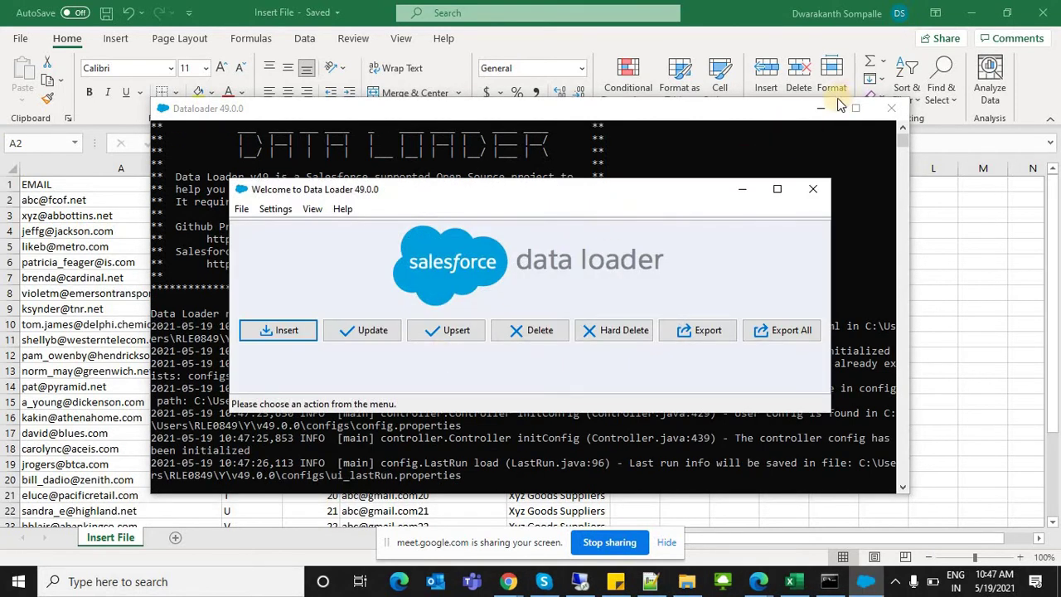
pyautogui.click(820, 108)
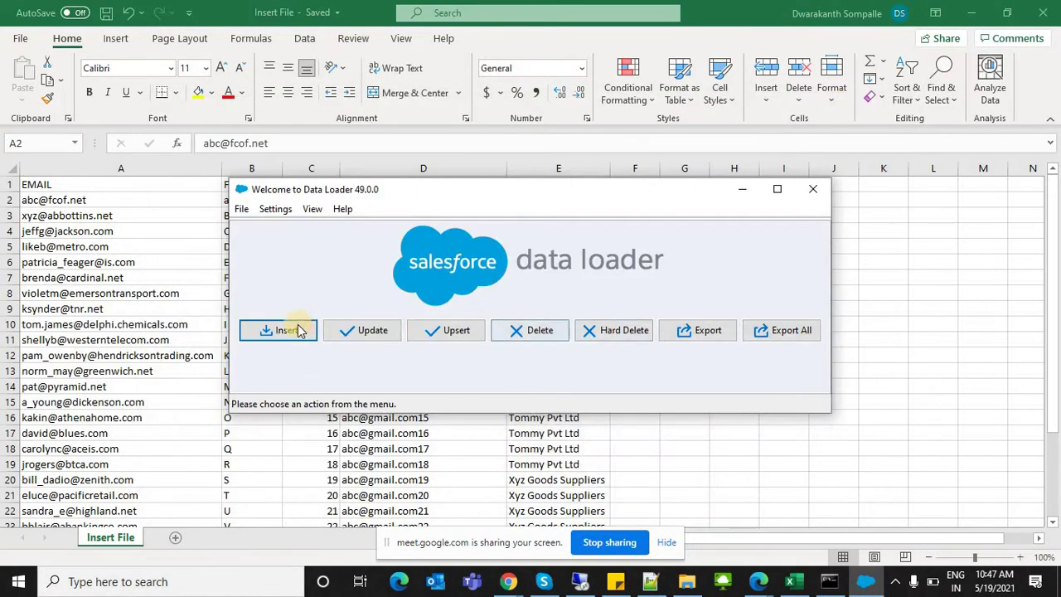
# Step: Minimize Excel, bring Data Loader forward and start an Insert operation
pyautogui.click(974, 10)
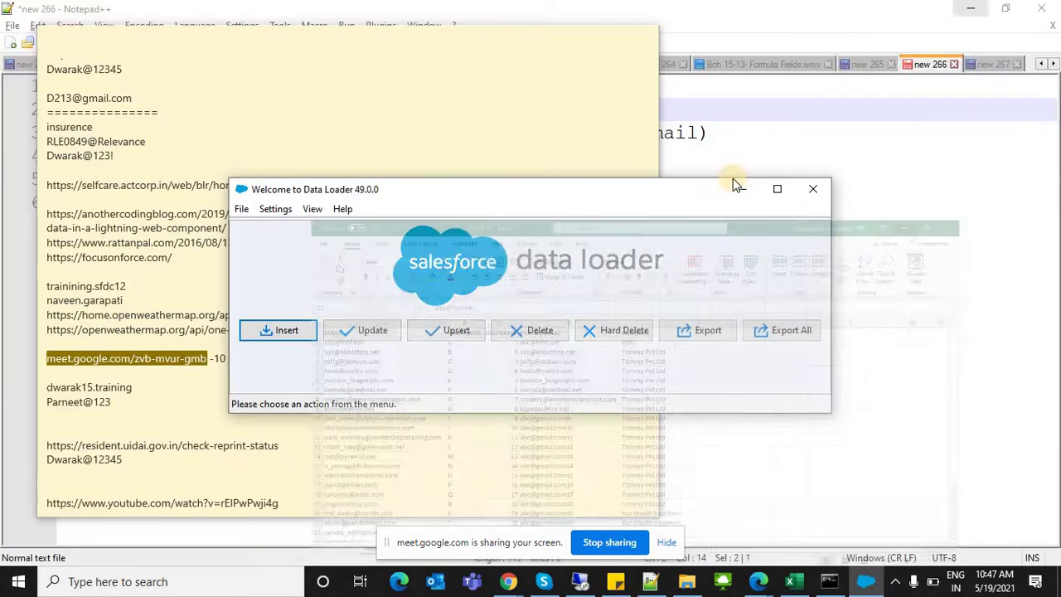
pyautogui.click(977, 8)
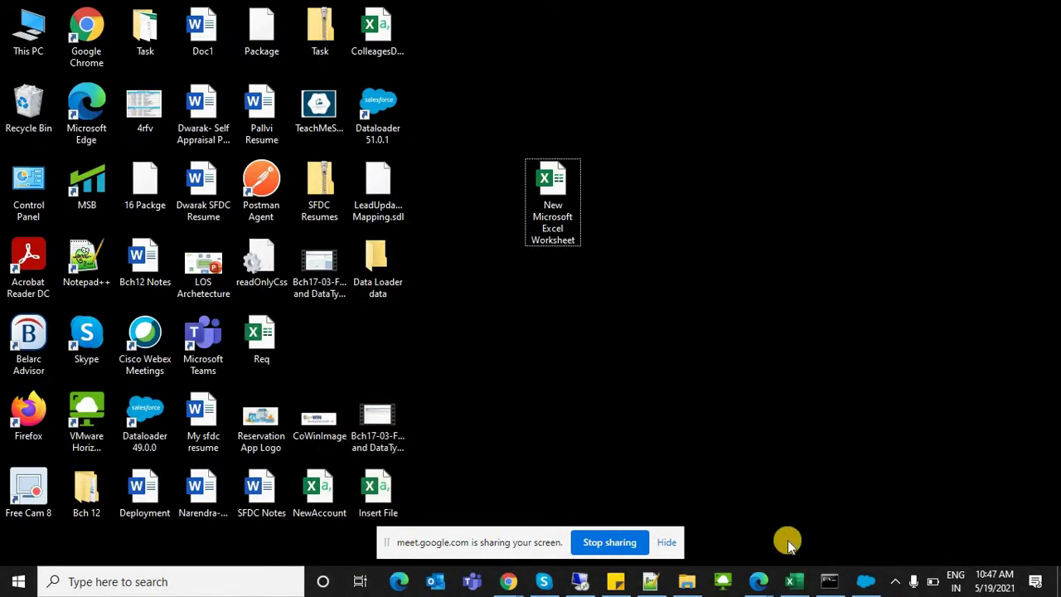
pyautogui.click(865, 581)
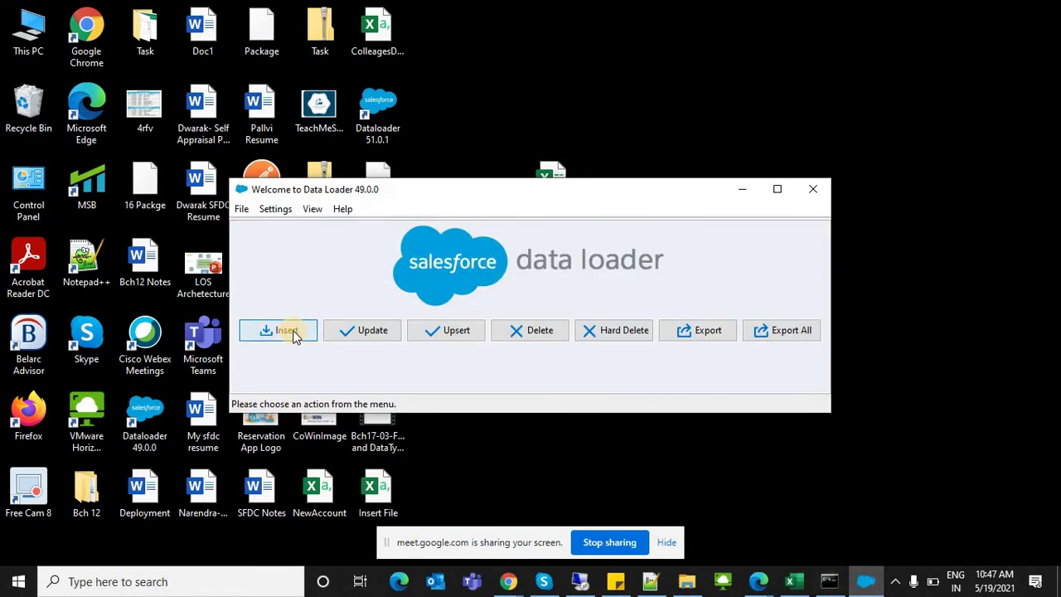
pyautogui.click(288, 330)
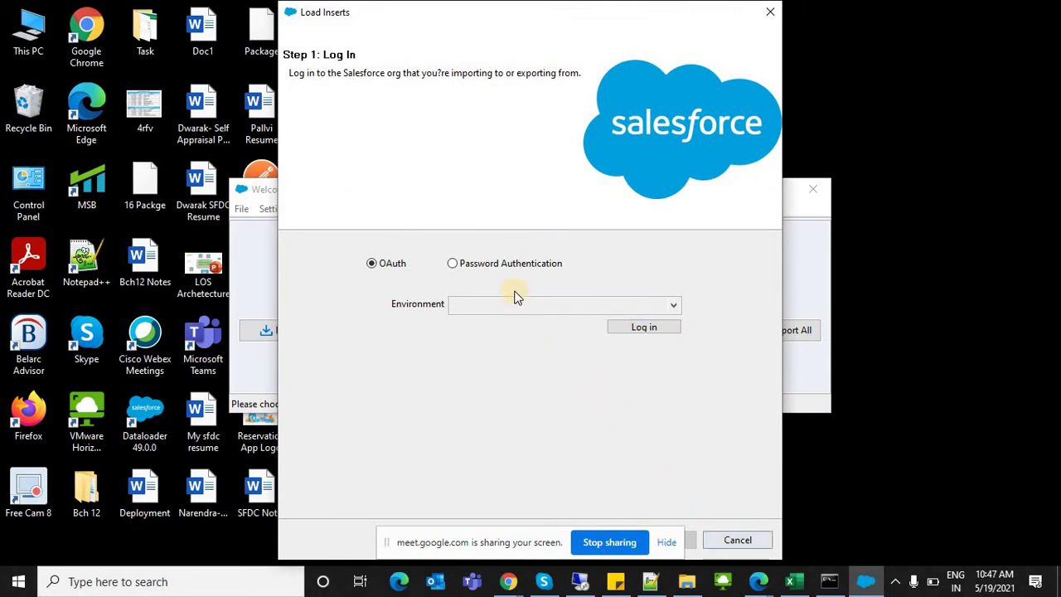
# Step: Switch the login to Password Authentication and enter the account password
pyautogui.click(500, 262)
pyautogui.click(521, 327)
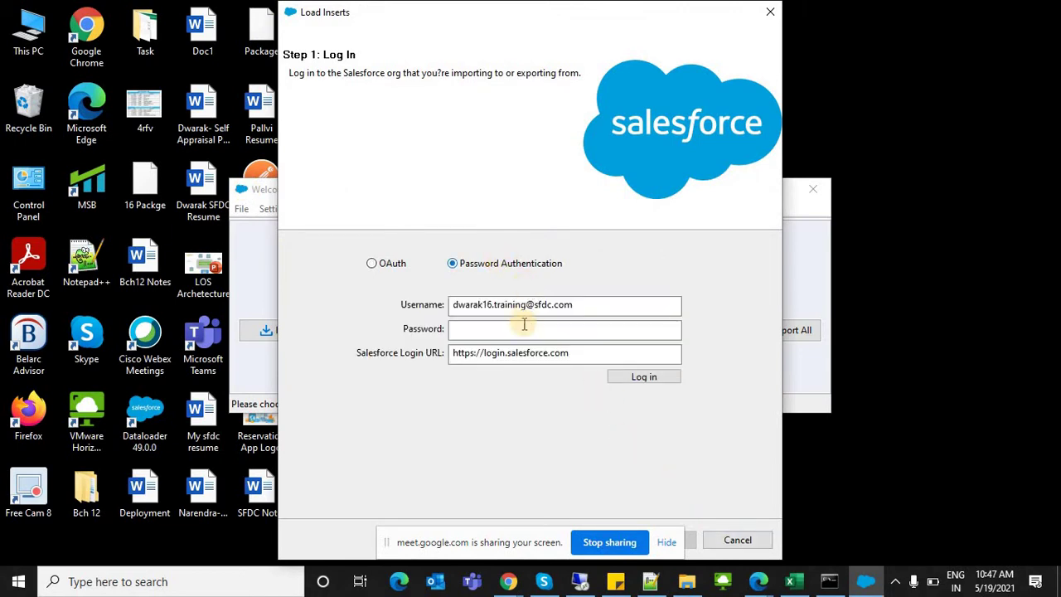
pyautogui.click(507, 585)
pyautogui.click(501, 335)
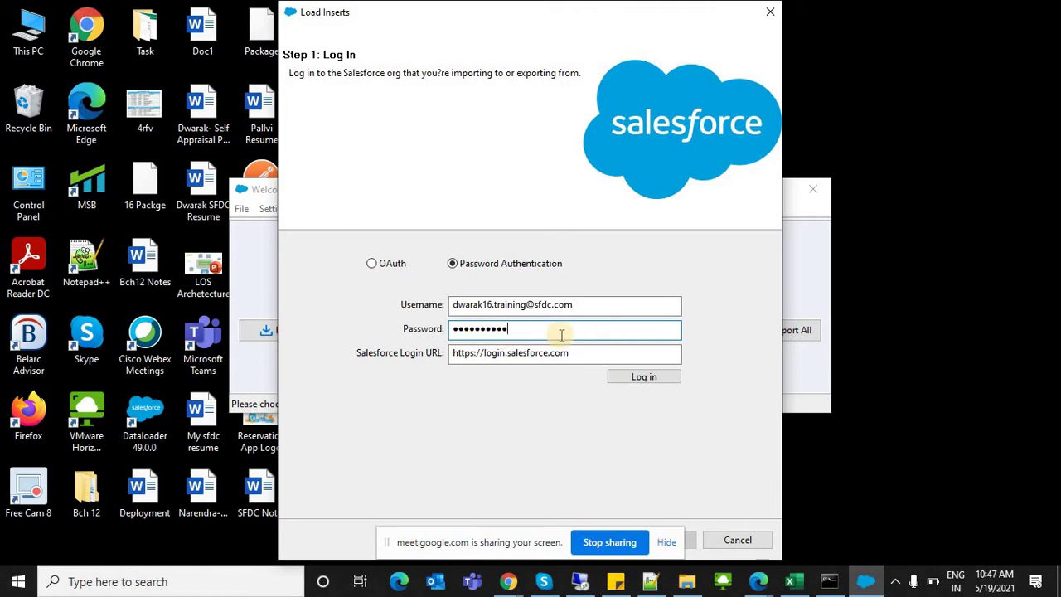
pyautogui.click(507, 582)
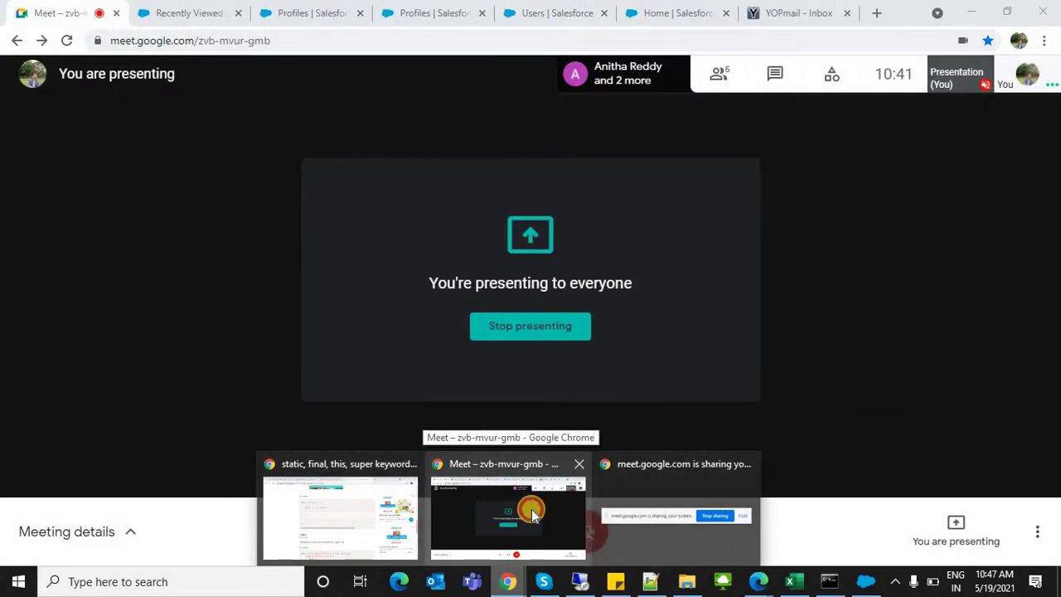
# Step: Close the old Salesforce and YOPmail tabs in the browser window
pyautogui.click(525, 505)
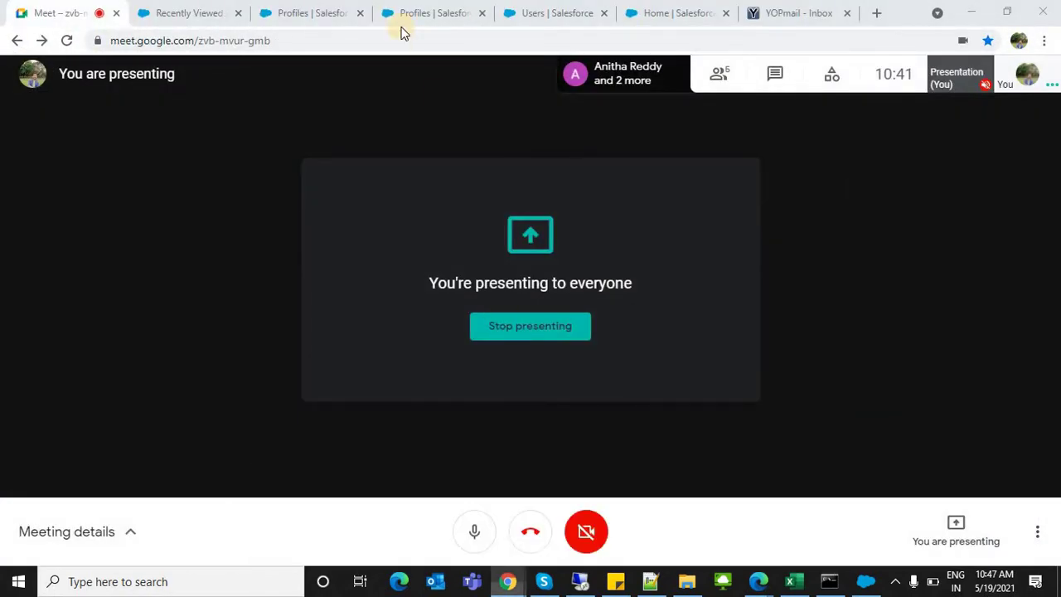
pyautogui.click(310, 12)
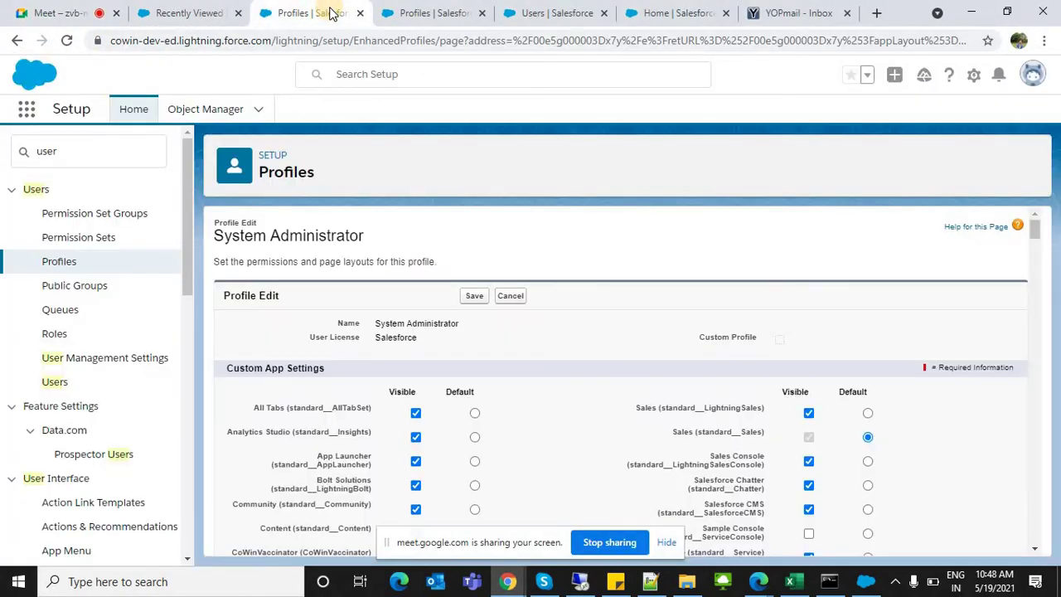
pyautogui.hotkey('ctrl', 'w')
pyautogui.hotkey('ctrl', 'w')
pyautogui.hotkey('ctrl', 'w')
pyautogui.hotkey('ctrl', 'w')
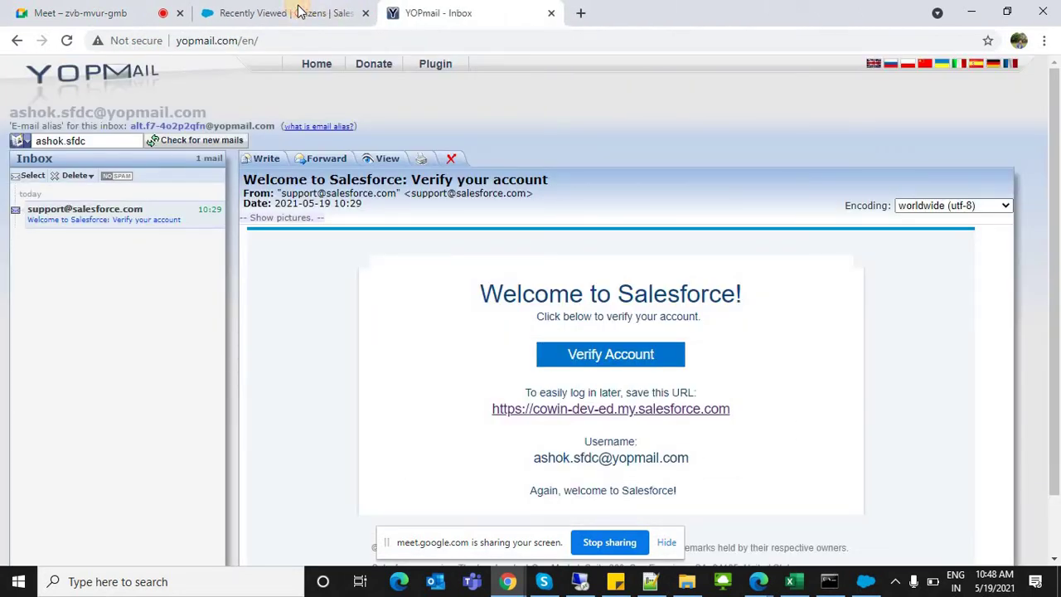
pyautogui.click(300, 12)
pyautogui.hotkey('ctrl', 'w')
pyautogui.hotkey('ctrl', 'w')
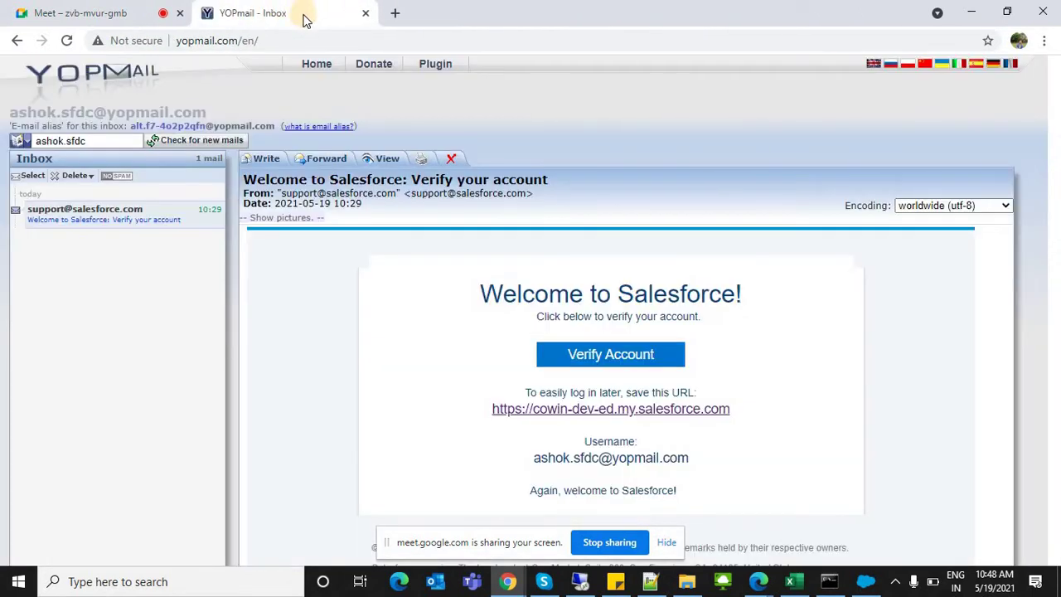
# Step: Open the Training > Bch 16 Salesforce org in a new tab
pyautogui.click(217, 13)
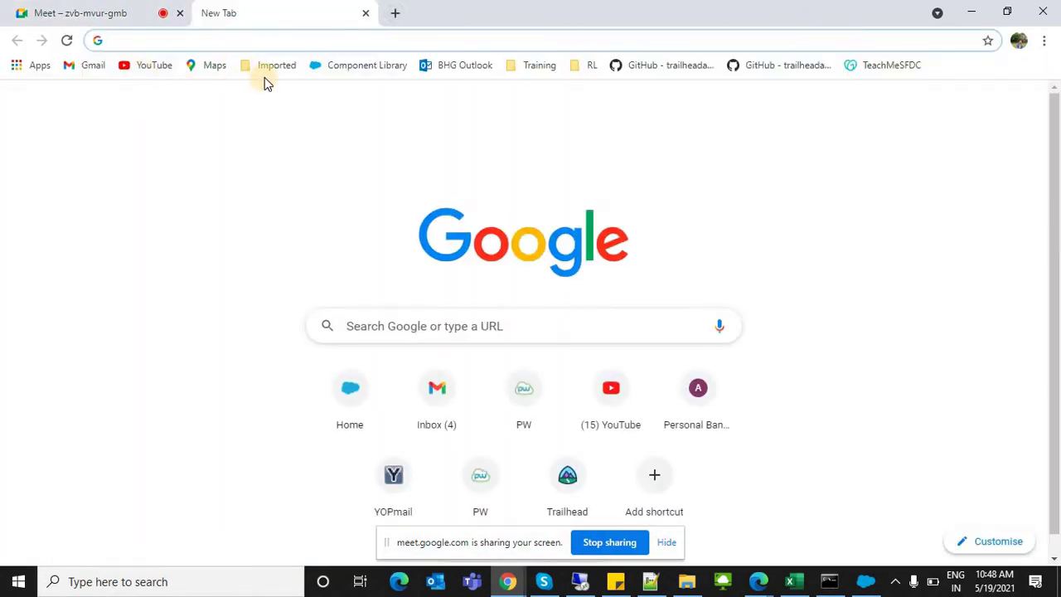
pyautogui.click(539, 64)
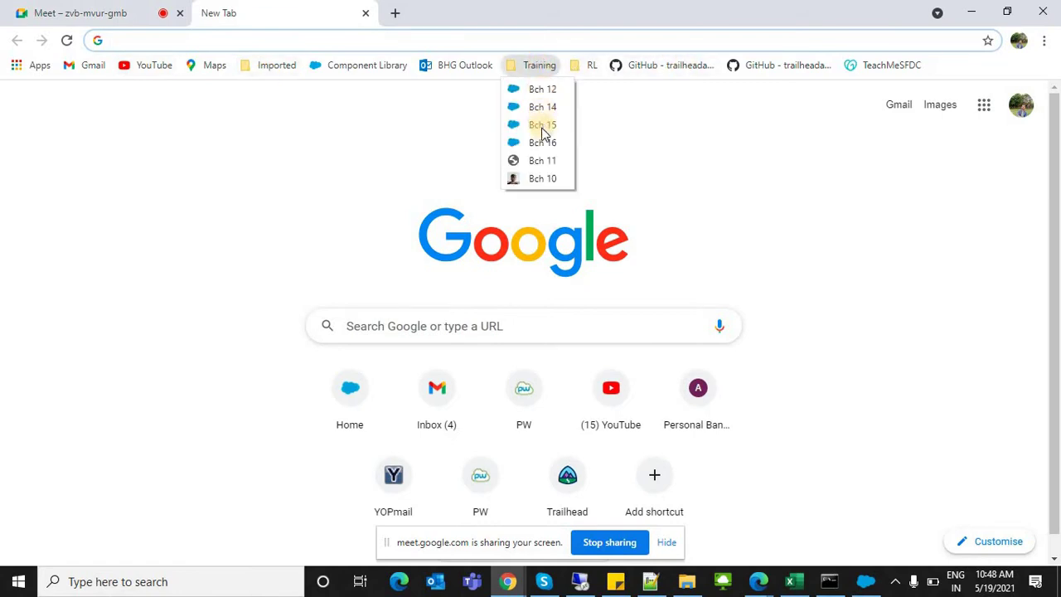
pyautogui.click(543, 144)
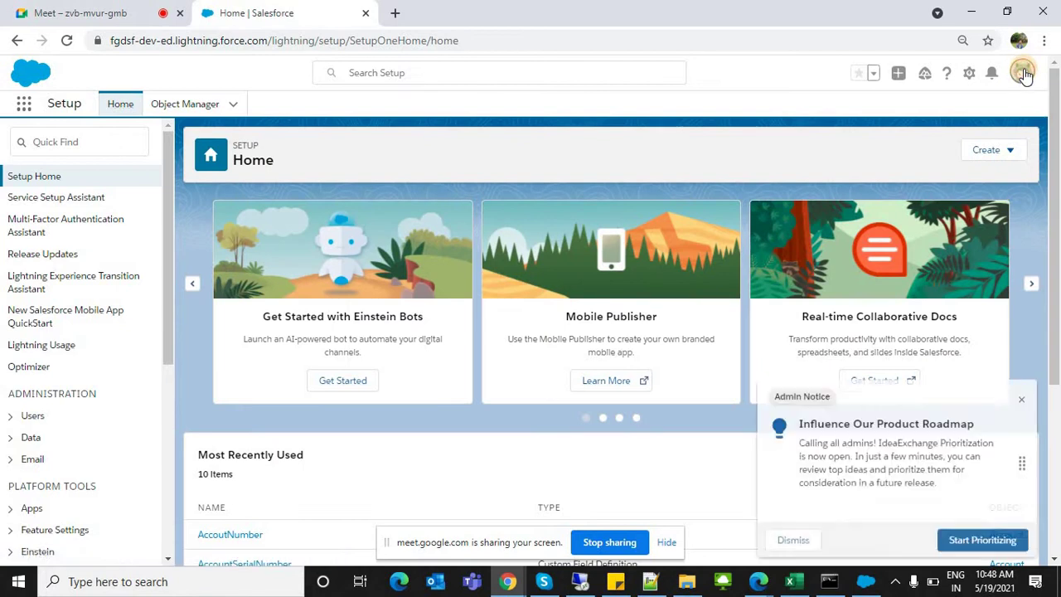
# Step: Go to Settings > Reset My Security Token from the avatar menu and reset the token
pyautogui.click(1023, 73)
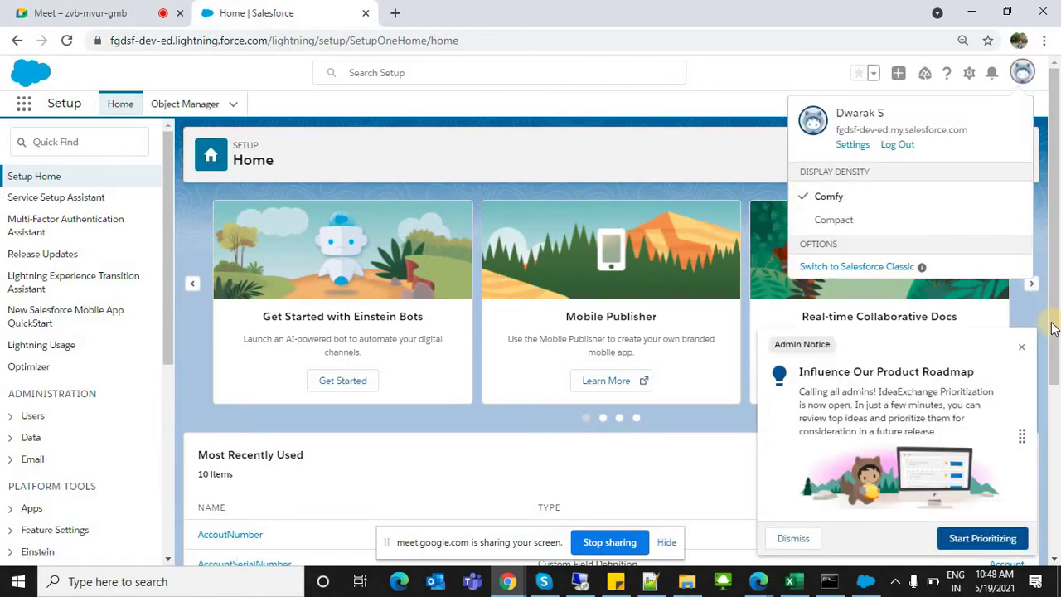
pyautogui.click(1024, 348)
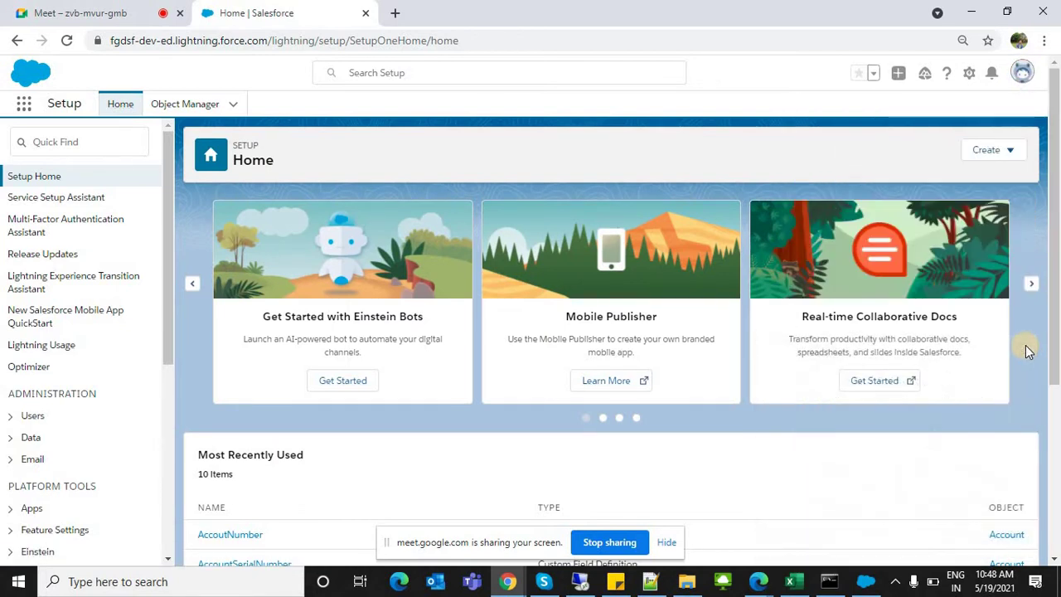
pyautogui.click(1018, 73)
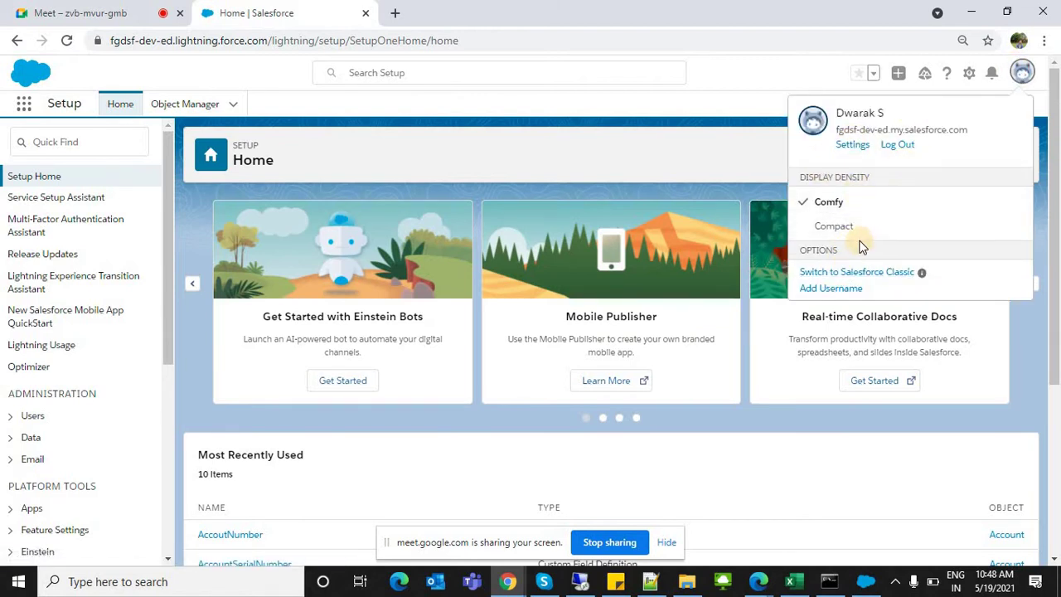
pyautogui.click(858, 122)
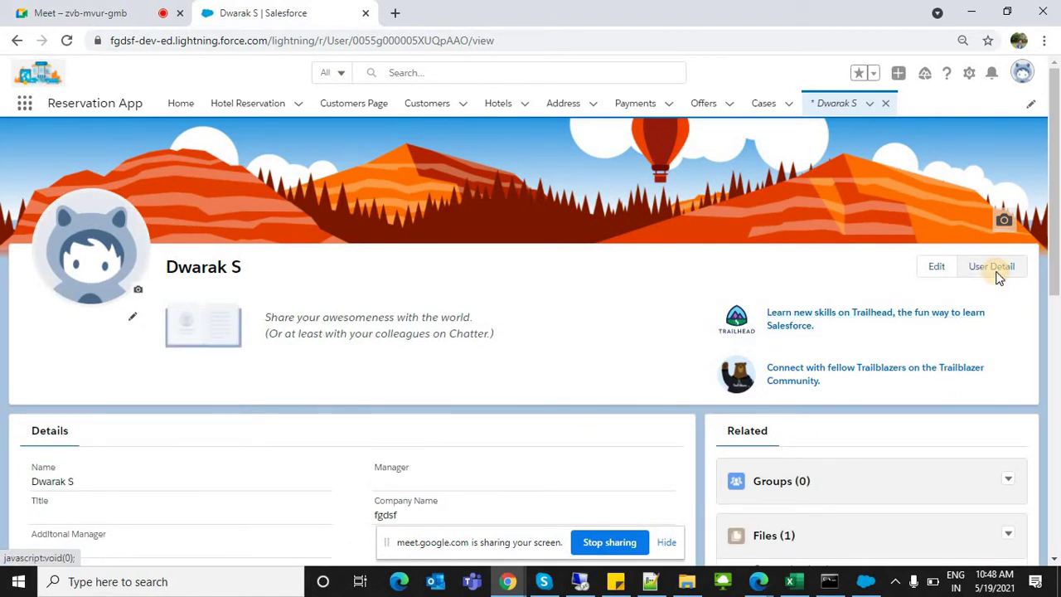
pyautogui.click(993, 267)
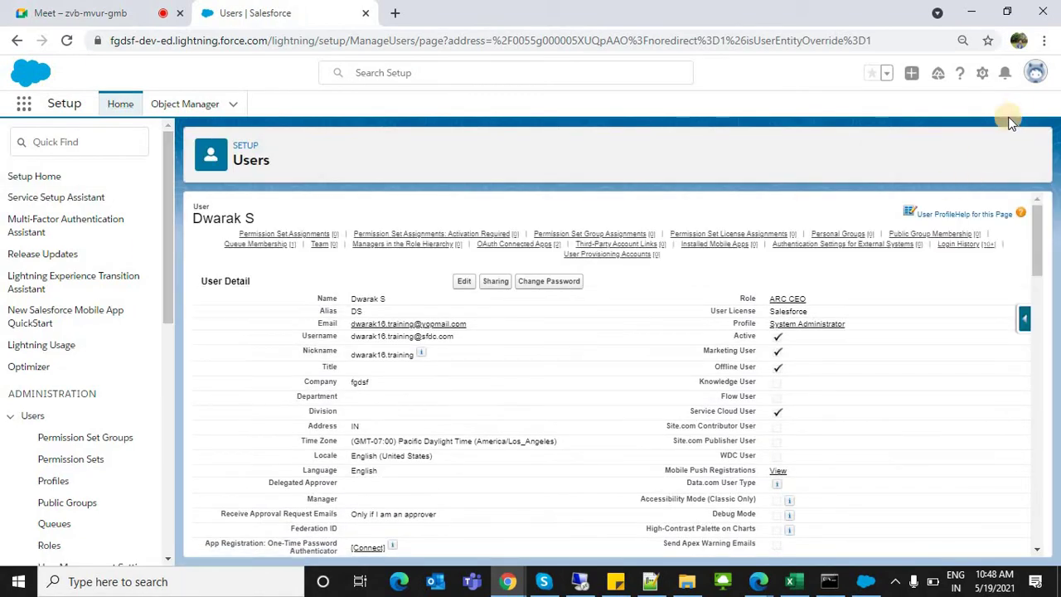
pyautogui.click(1034, 76)
pyautogui.click(854, 147)
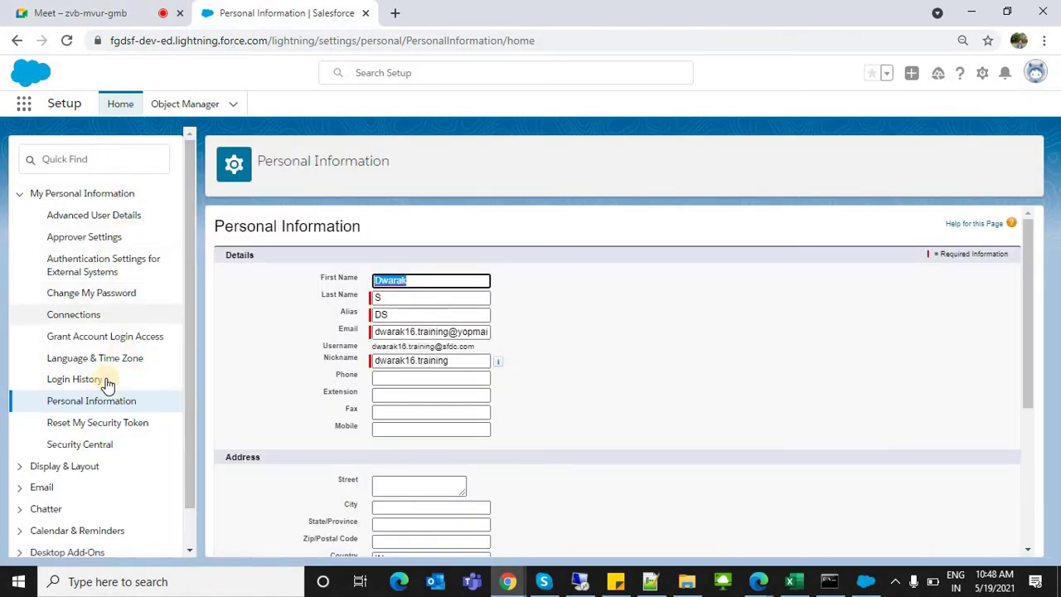
pyautogui.click(75, 427)
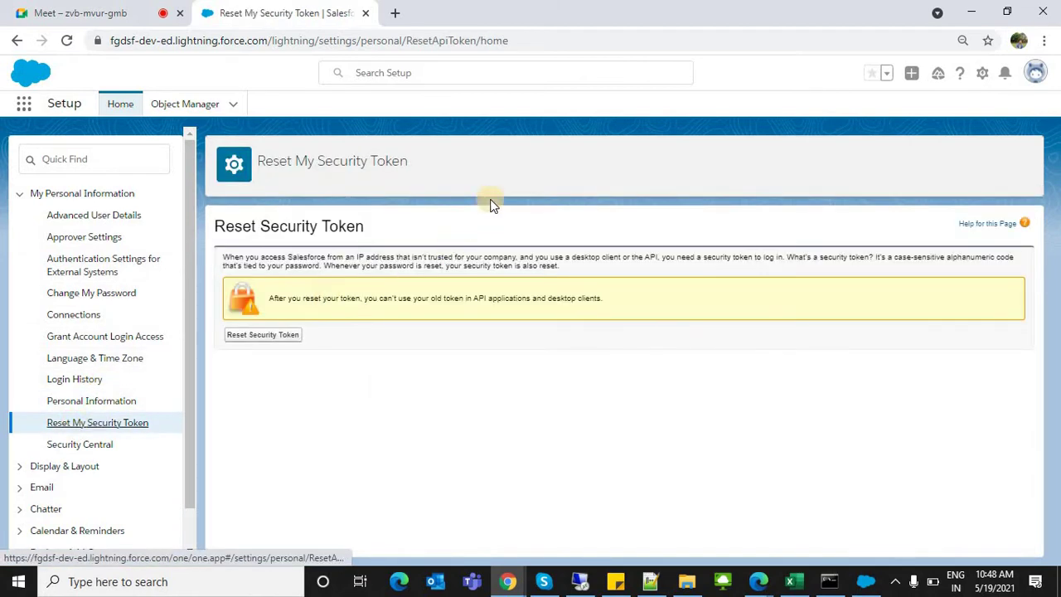
pyautogui.click(280, 340)
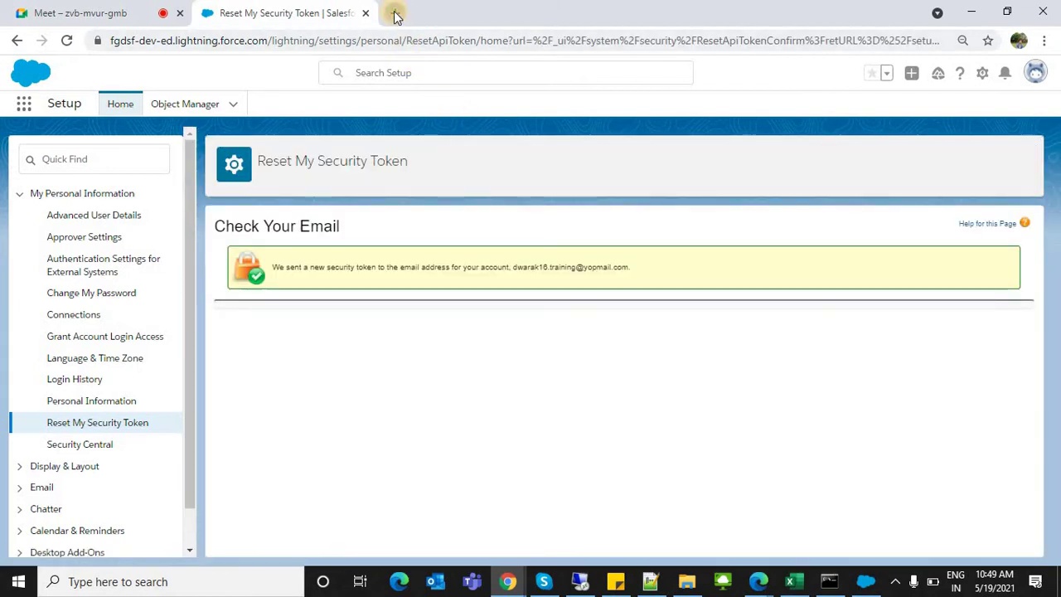
# Step: Load yopmail.com in a new tab after checking the token confirmation tab
pyautogui.click(395, 13)
pyautogui.write('yo')
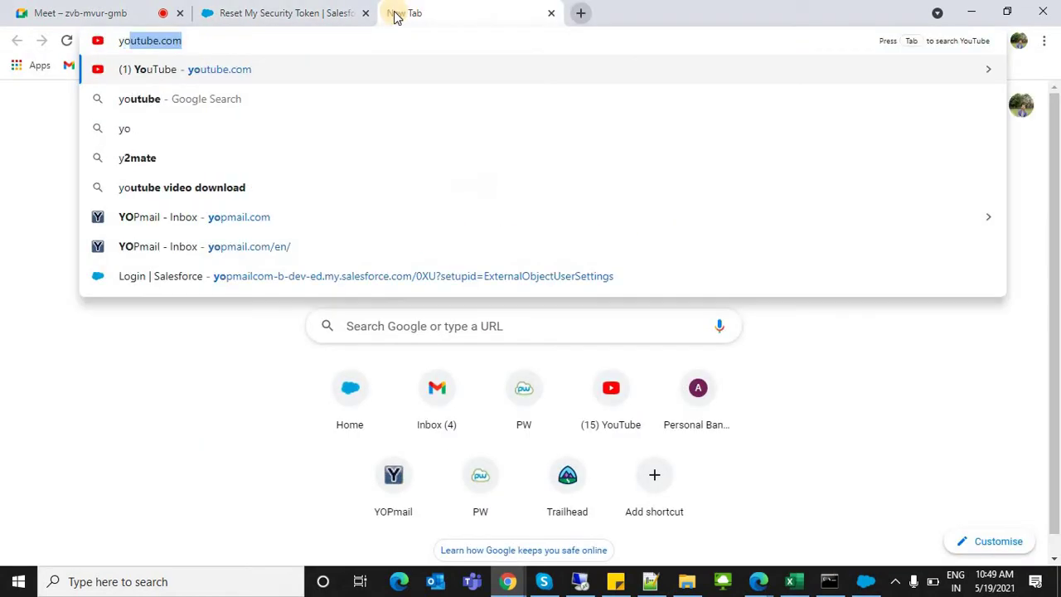
pyautogui.press('Return')
pyautogui.click(319, 35)
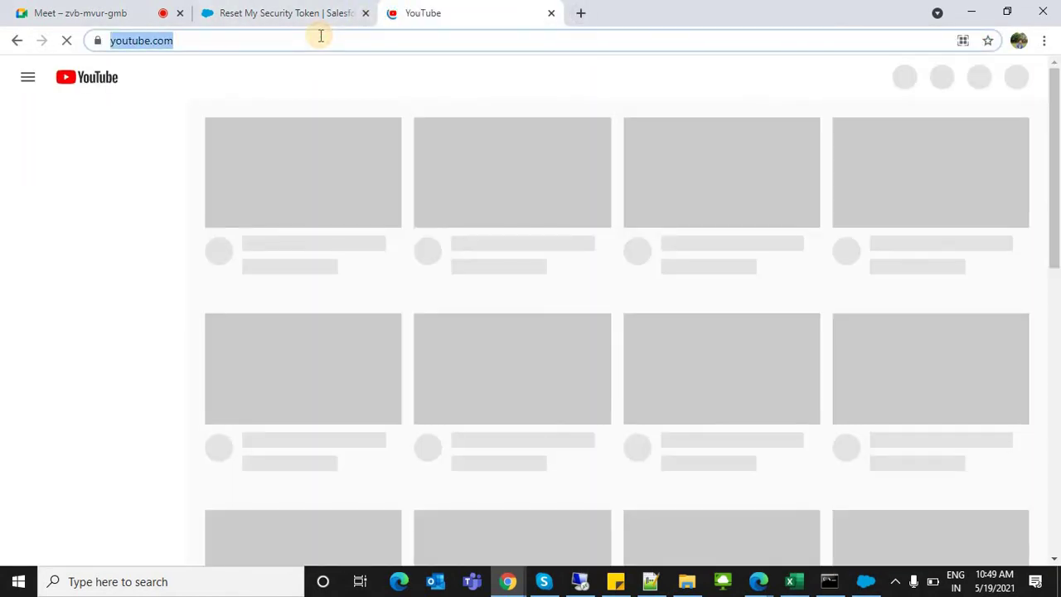
pyautogui.write('u')
pyautogui.press('Escape')
pyautogui.write('yopmail')
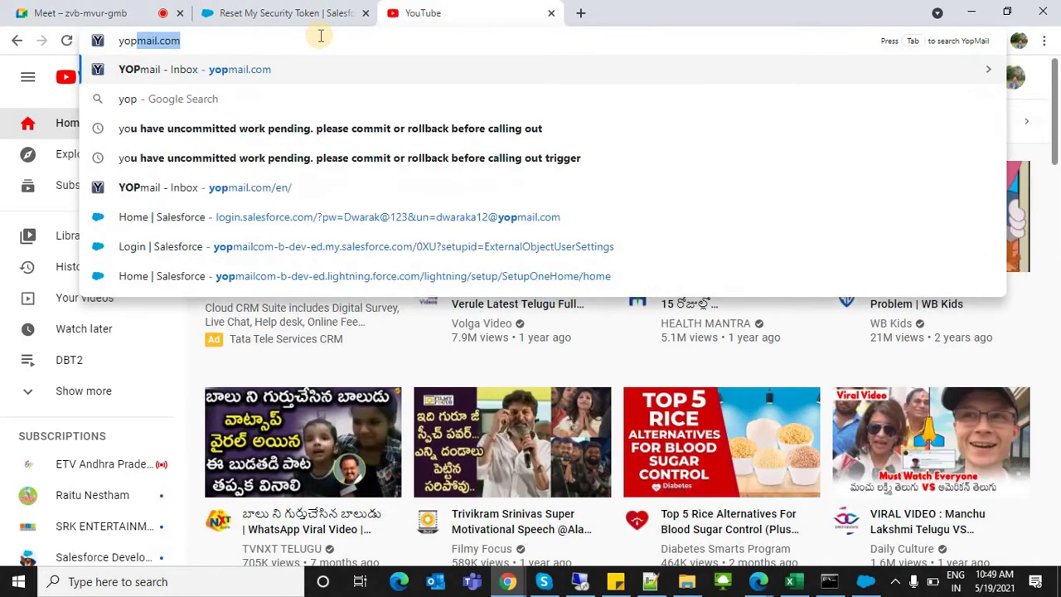
pyautogui.press('Return')
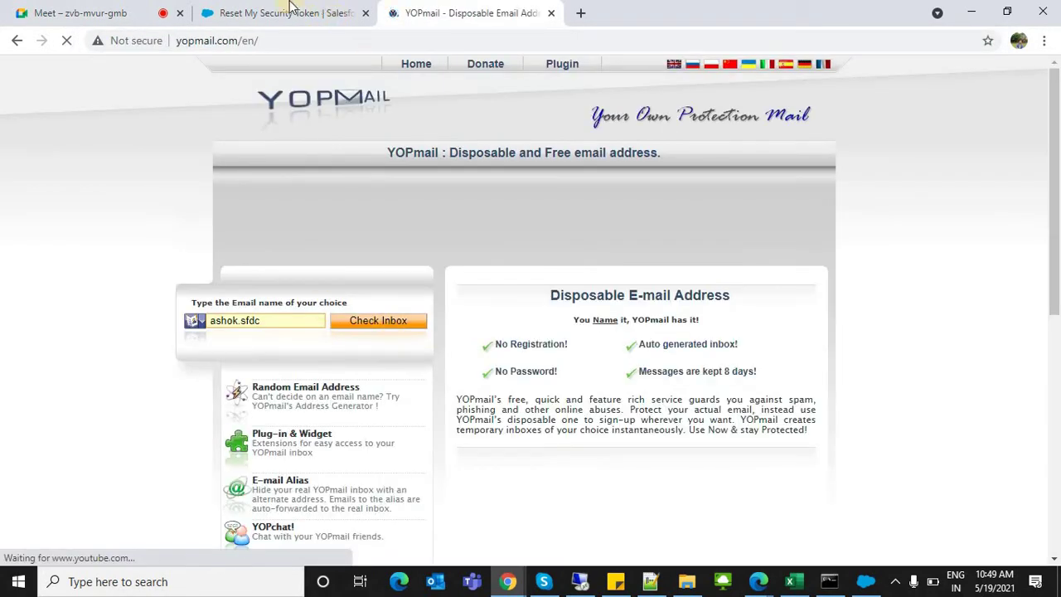
pyautogui.click(290, 10)
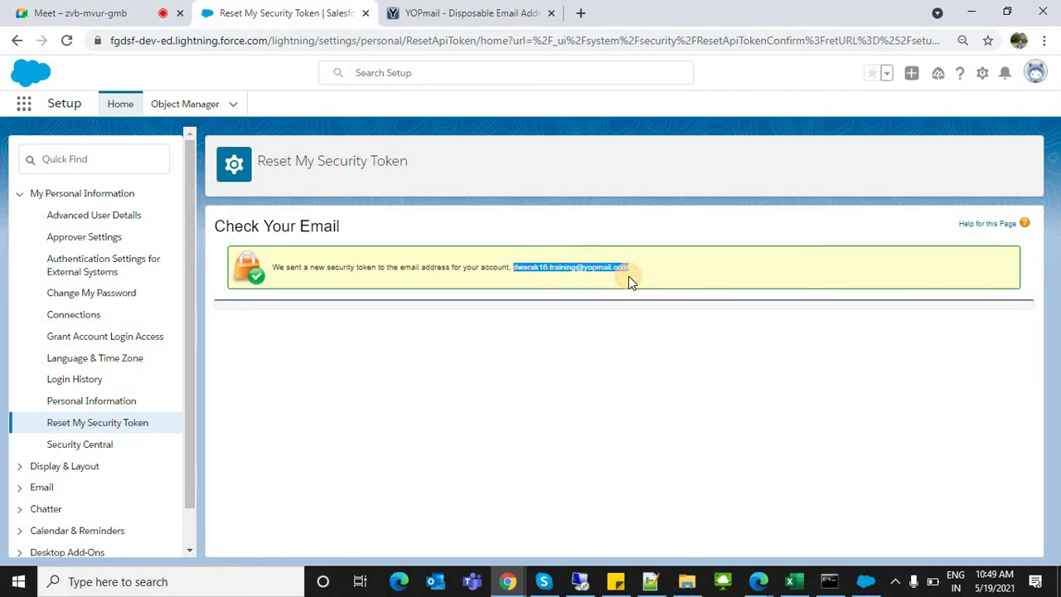
pyautogui.click(472, 12)
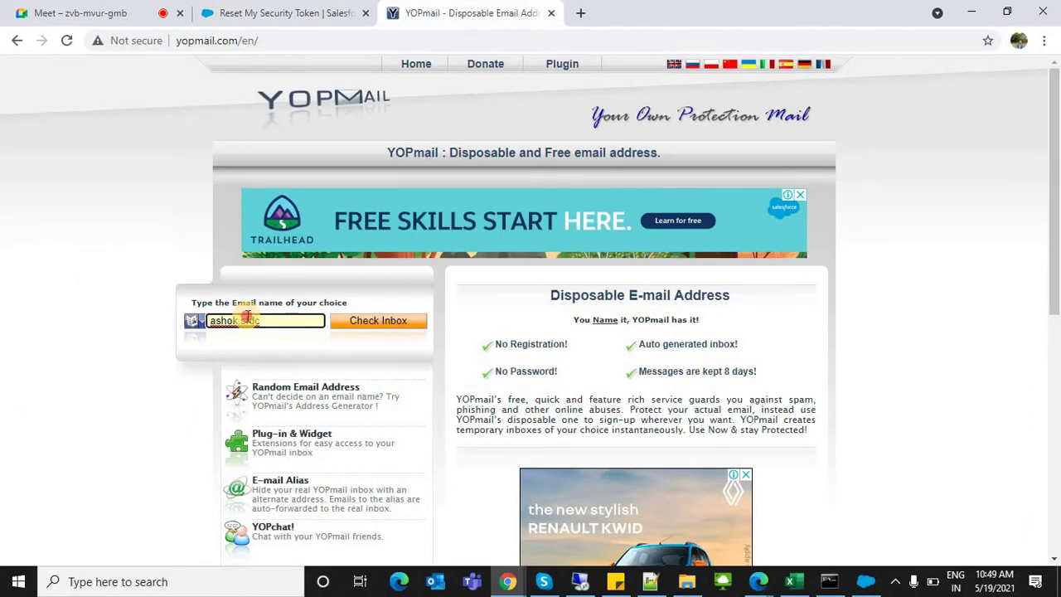
# Step: Open the account's YOPmail inbox and select the new security token
pyautogui.tripleClick(247, 318)
pyautogui.hotkey('ctrl', 'v')
pyautogui.click(368, 323)
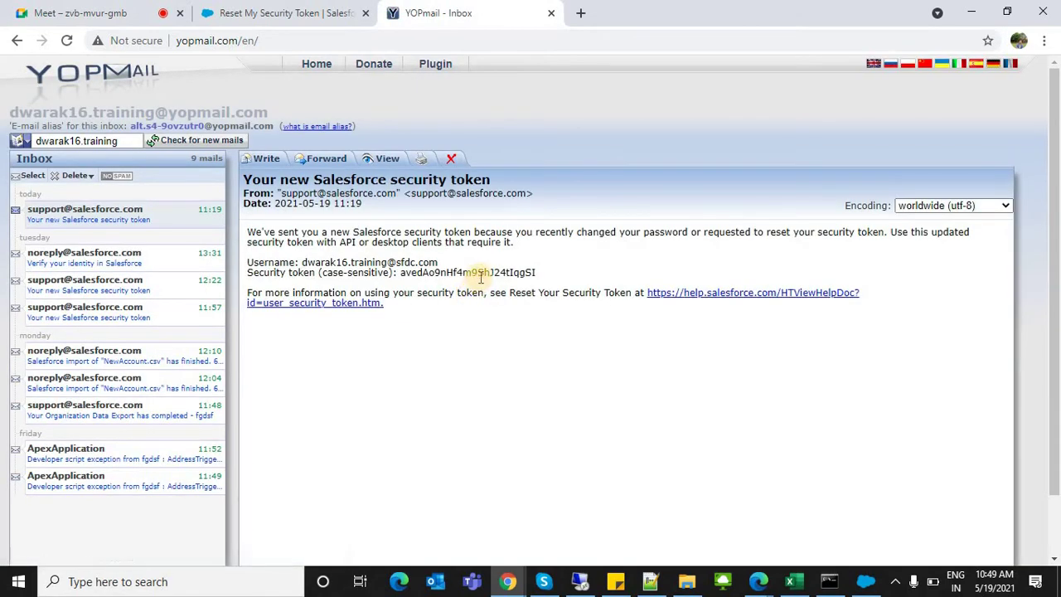
pyautogui.doubleClick(479, 276)
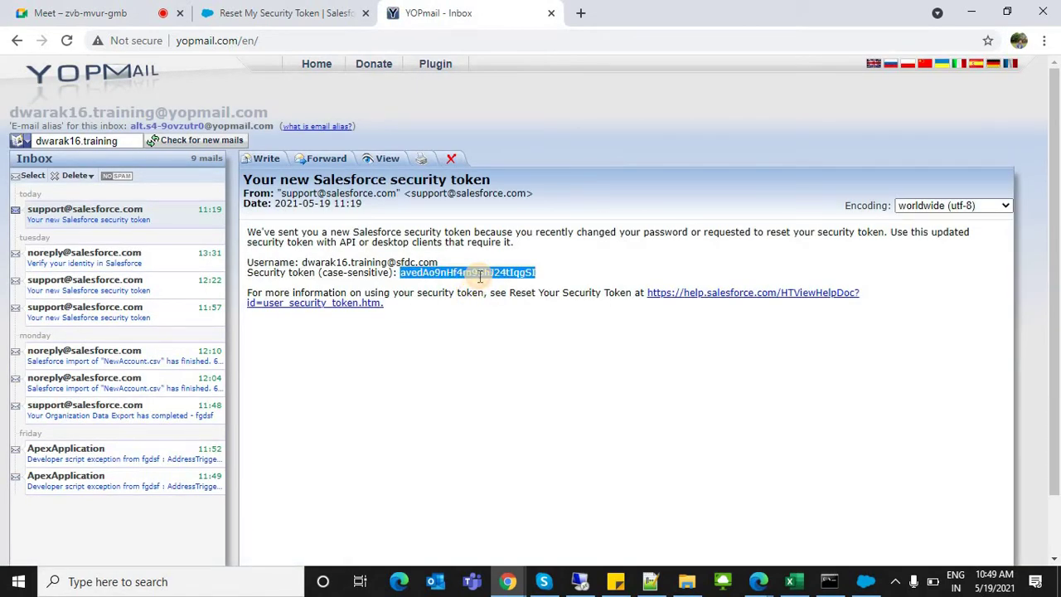
# Step: Append the pasted security token to the Data Loader password and log in
pyautogui.click(864, 581)
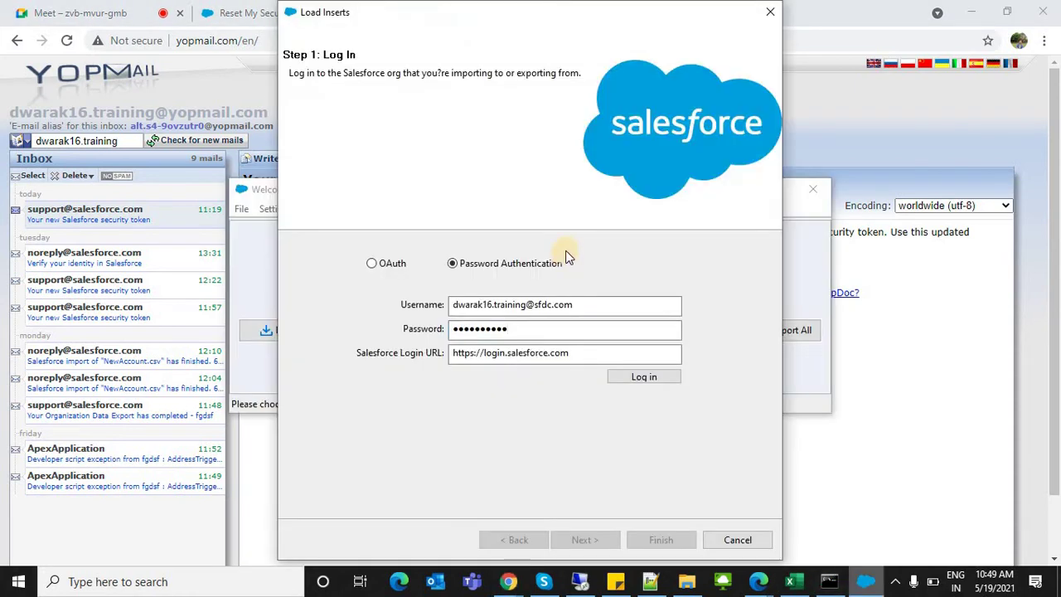
pyautogui.click(514, 329)
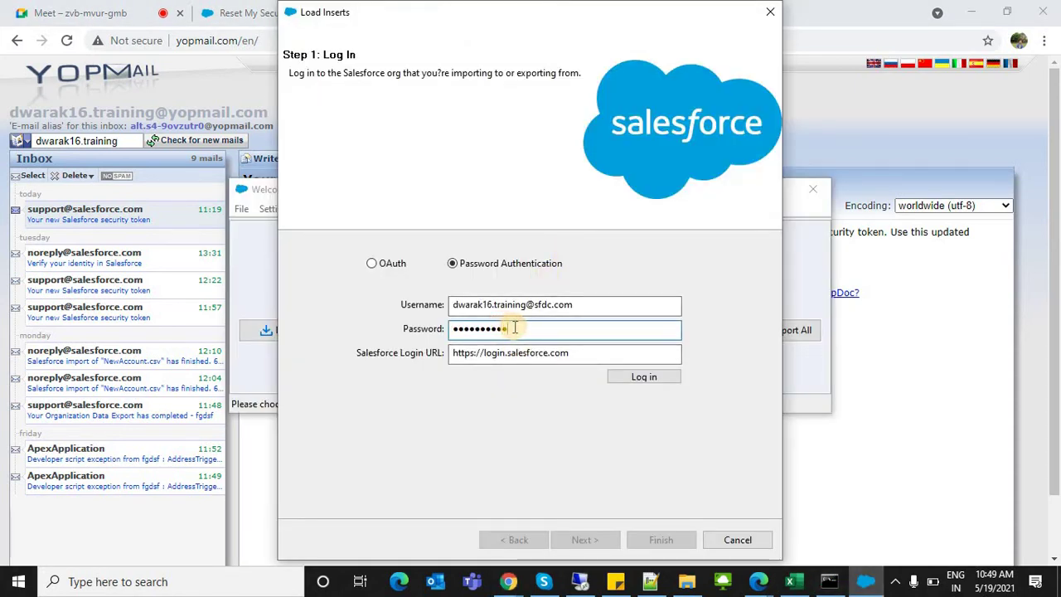
pyautogui.hotkey('ctrl', 'v')
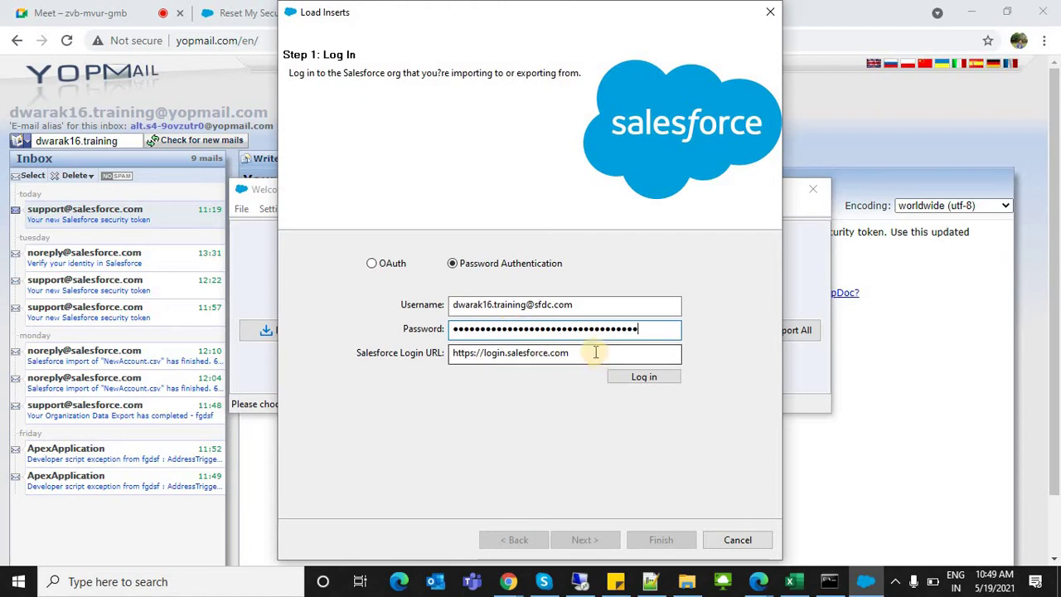
pyautogui.click(528, 303)
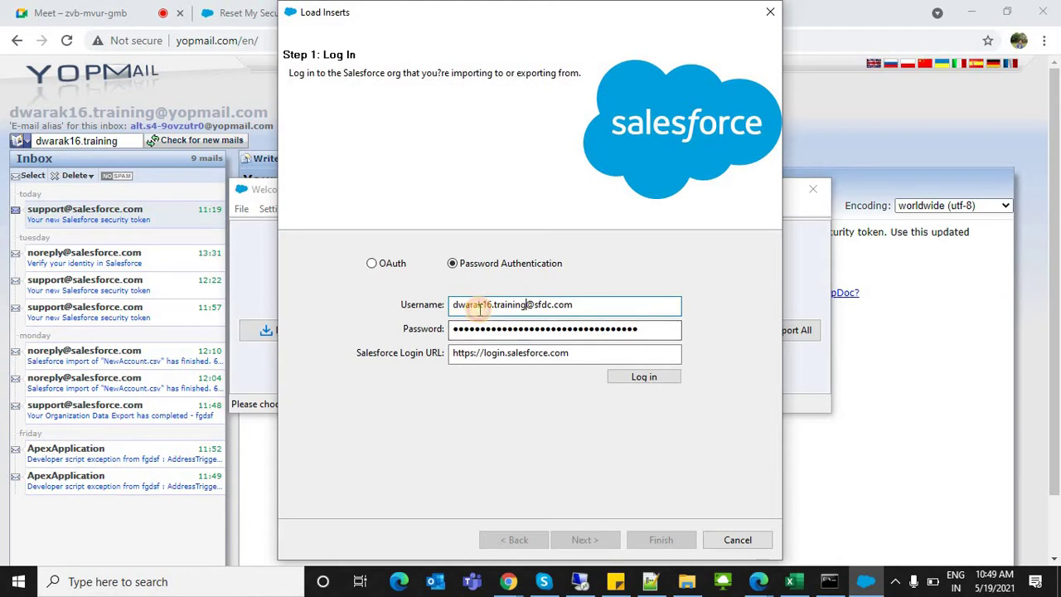
pyautogui.hotkey('ctrl', 'a')
pyautogui.click(488, 329)
pyautogui.hotkey('ctrl', 'a')
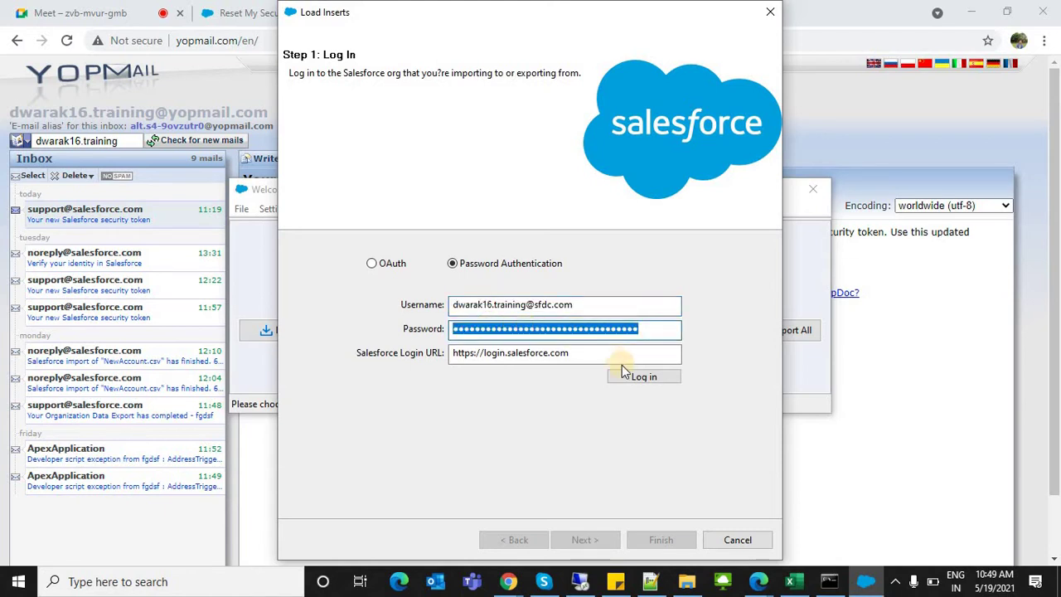
pyautogui.click(625, 380)
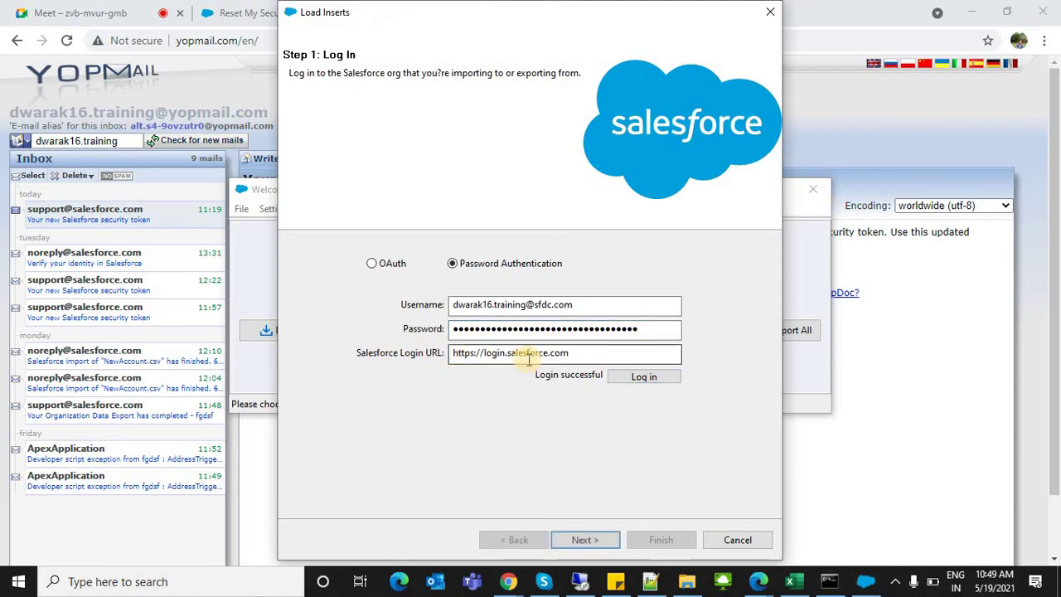
# Step: Restart the Insert wizard and choose Lead (Lead) as the Salesforce object
pyautogui.click(592, 533)
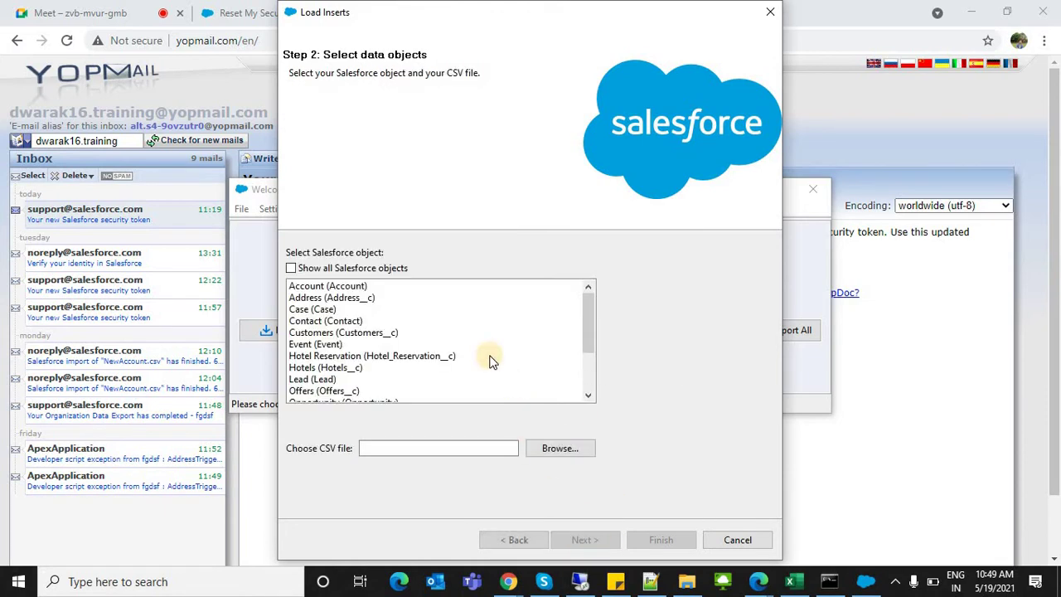
pyautogui.click(734, 541)
pyautogui.click(265, 338)
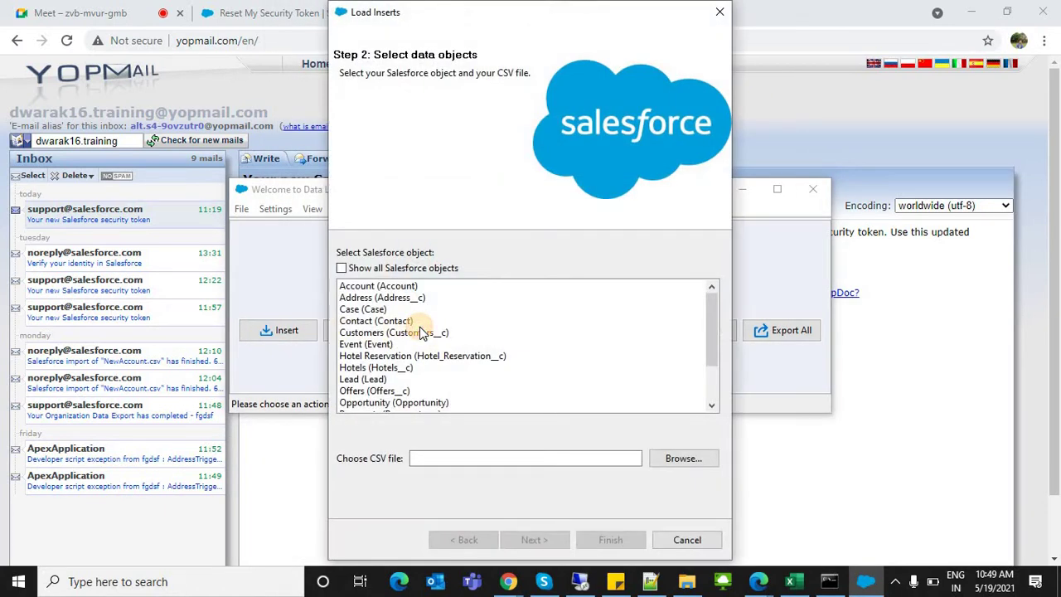
pyautogui.click(422, 332)
pyautogui.press('Down')
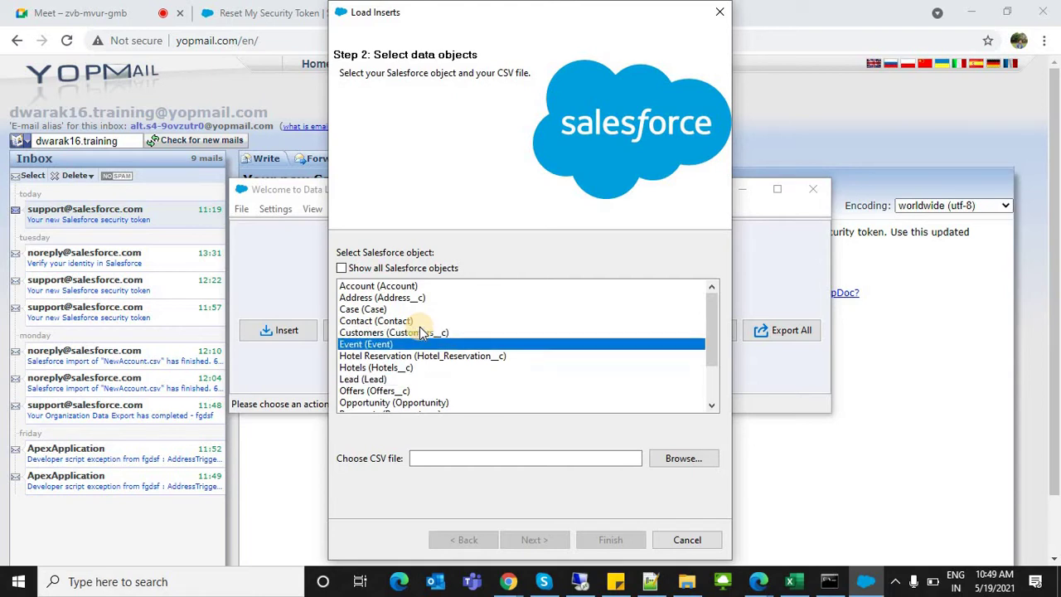
pyautogui.click(373, 379)
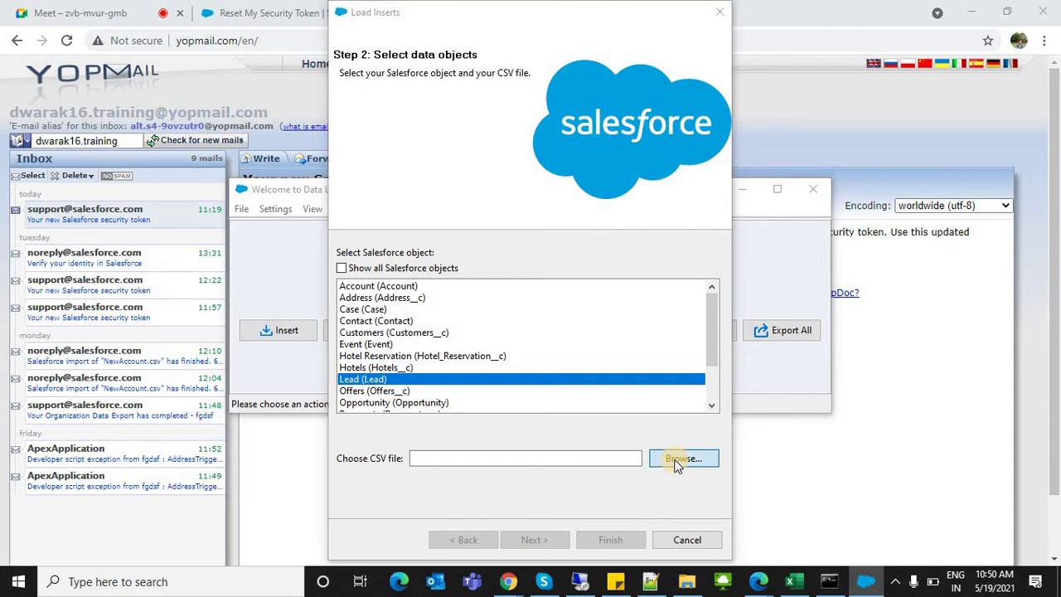
# Step: Browse to D:\Bch 16\data loader\Data and load Insert File.csv as the CSV source
pyautogui.click(738, 222)
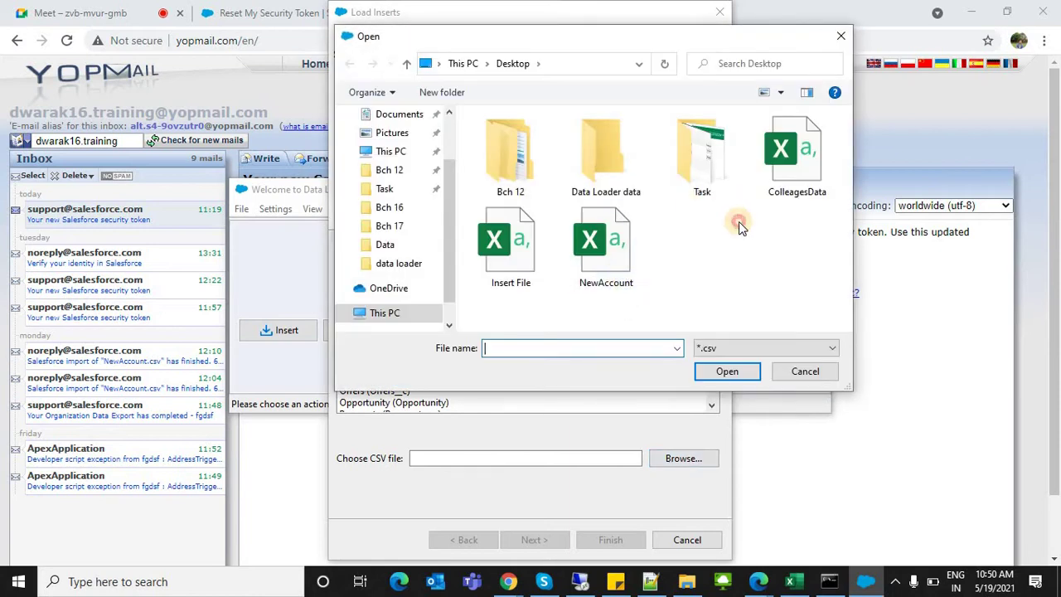
pyautogui.click(478, 68)
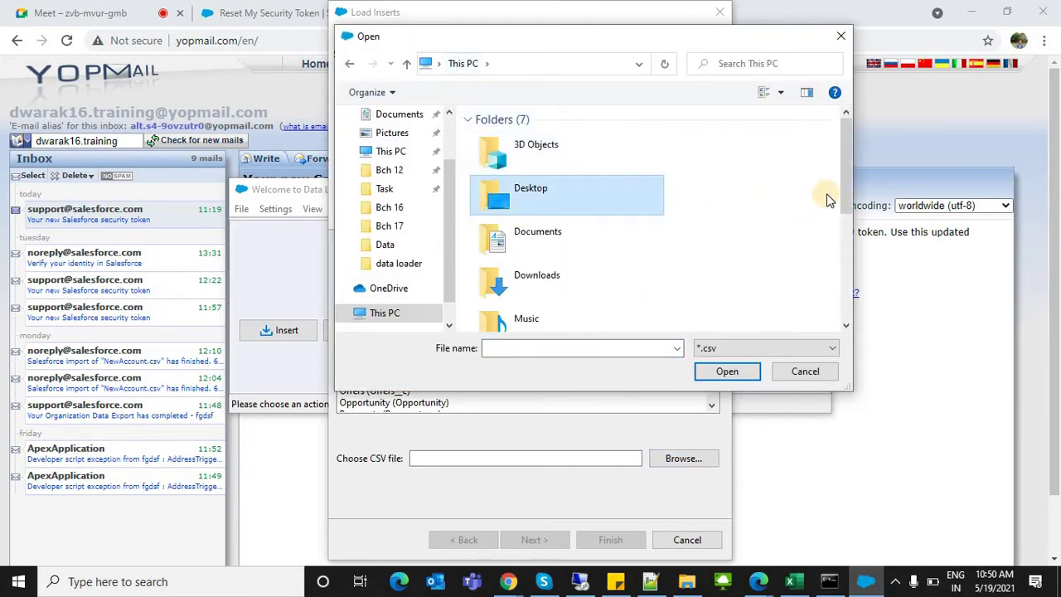
pyautogui.scroll(-5, 729, 311)
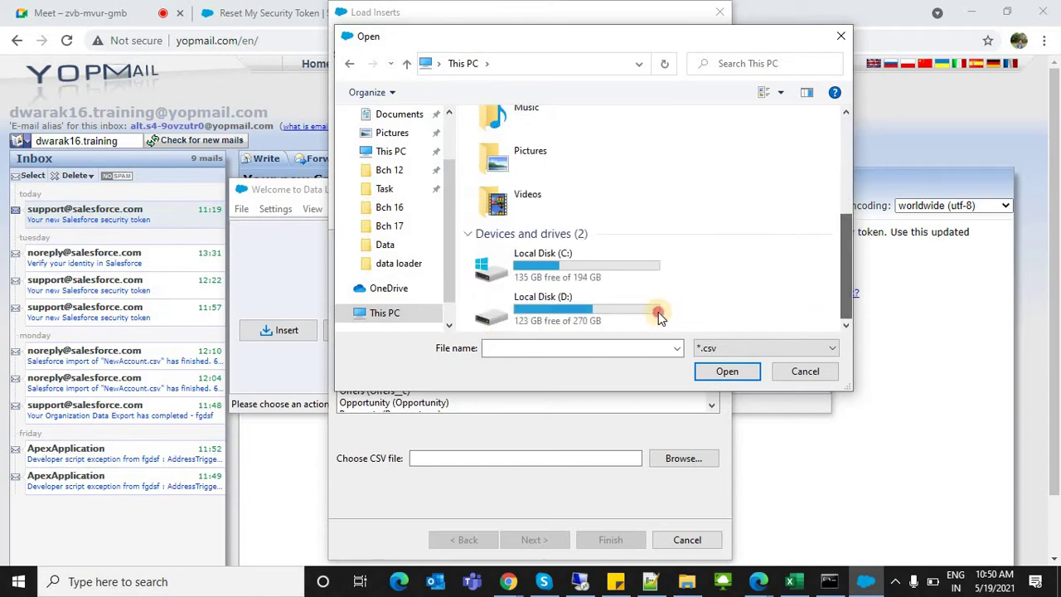
pyautogui.click(655, 309)
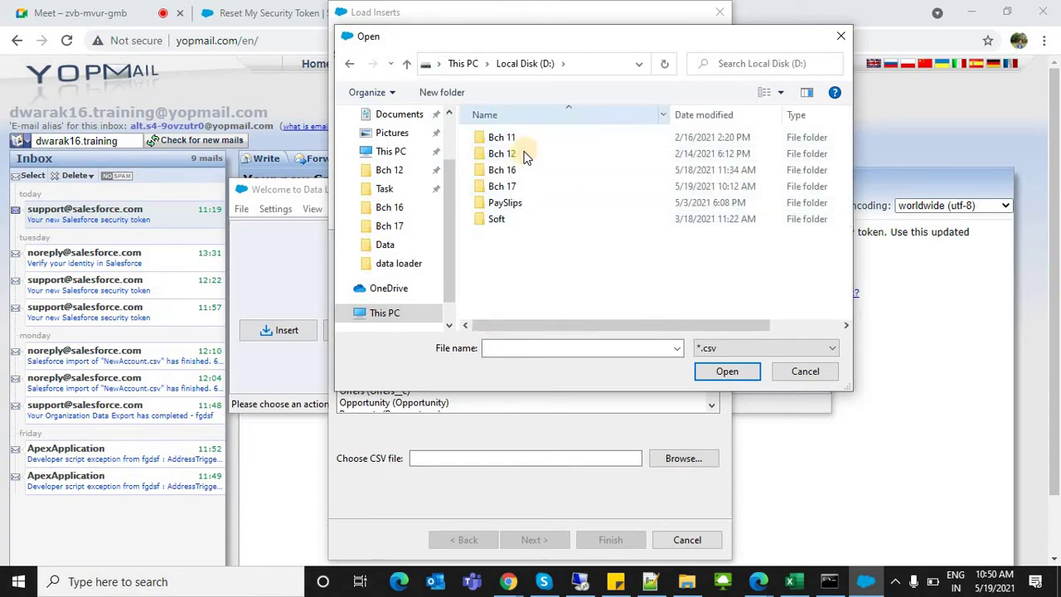
pyautogui.doubleClick(513, 169)
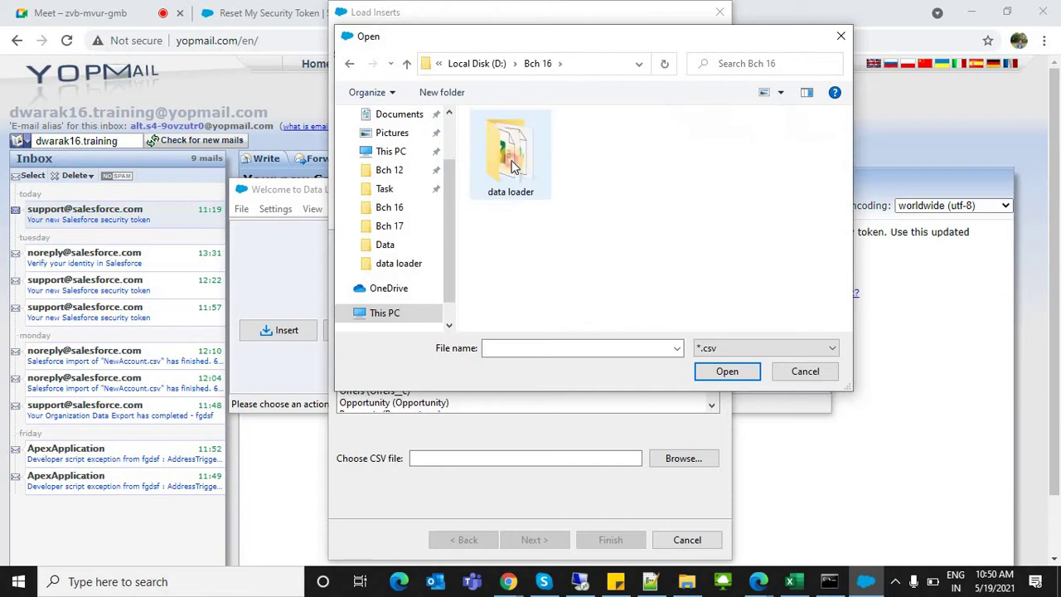
pyautogui.doubleClick(511, 166)
pyautogui.doubleClick(507, 137)
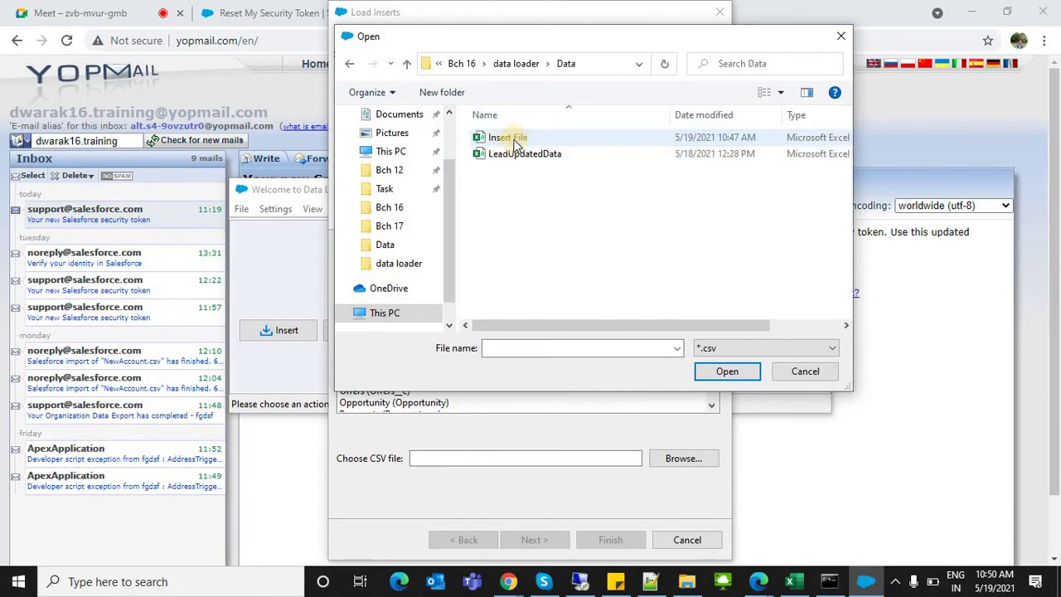
pyautogui.click(520, 140)
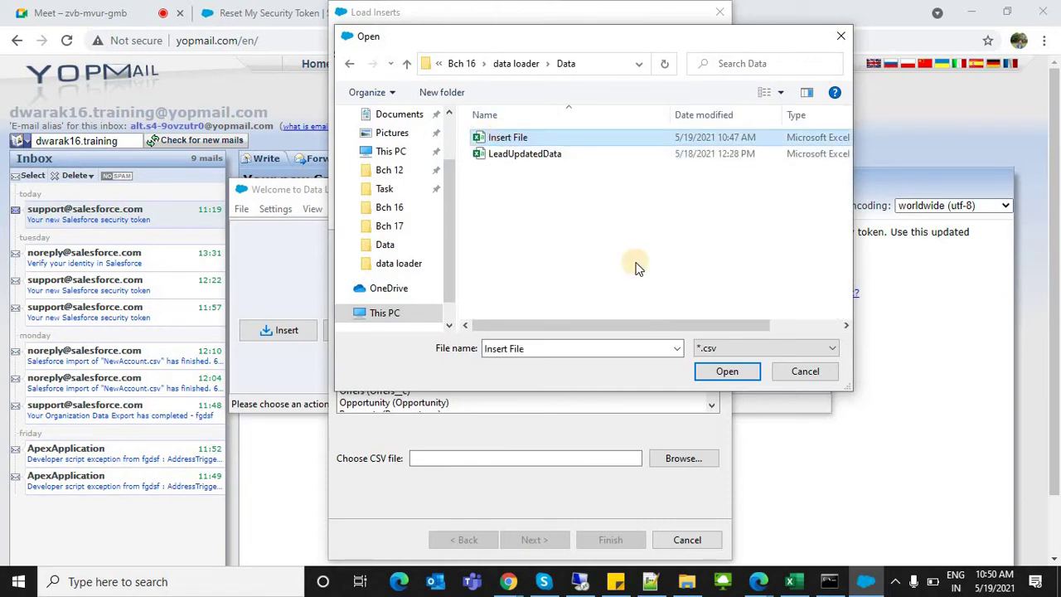
pyautogui.click(727, 372)
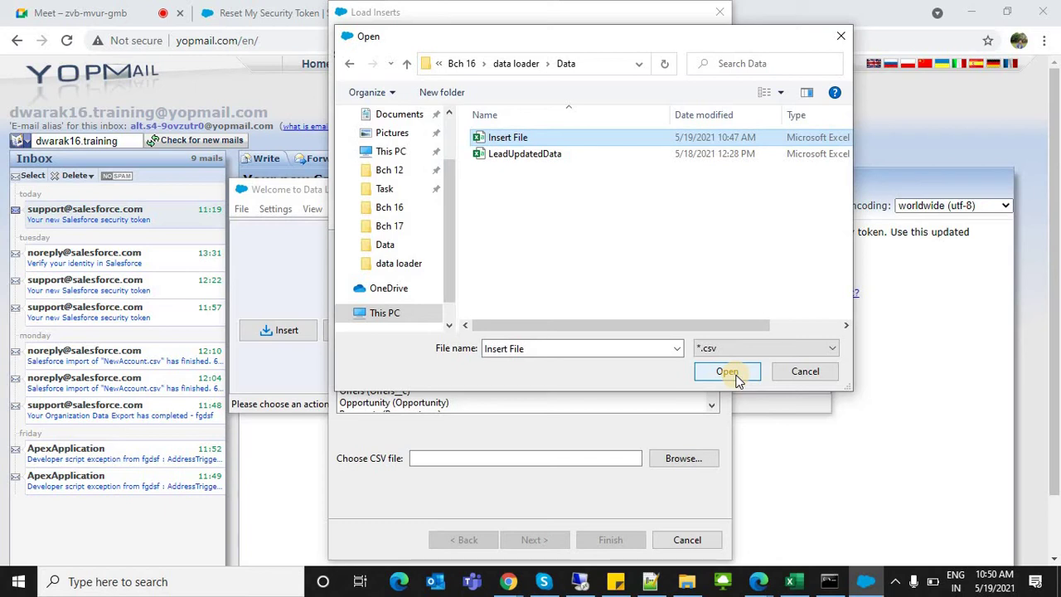
pyautogui.click(734, 373)
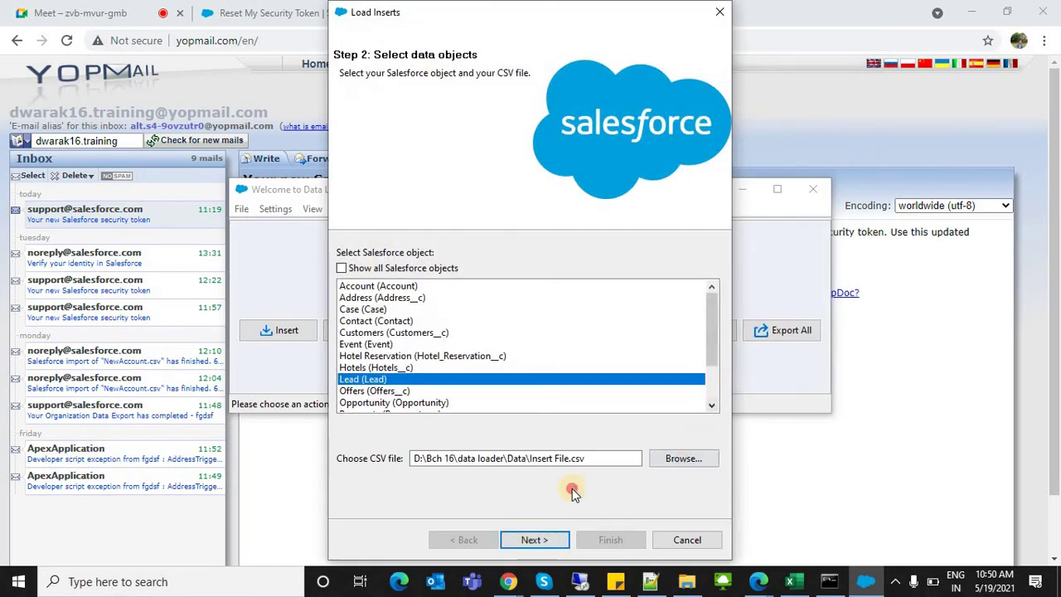
# Step: Initialize the Lead operation and acknowledge the 28-record message to reach Step 3: Mapping
pyautogui.doubleClick(539, 457)
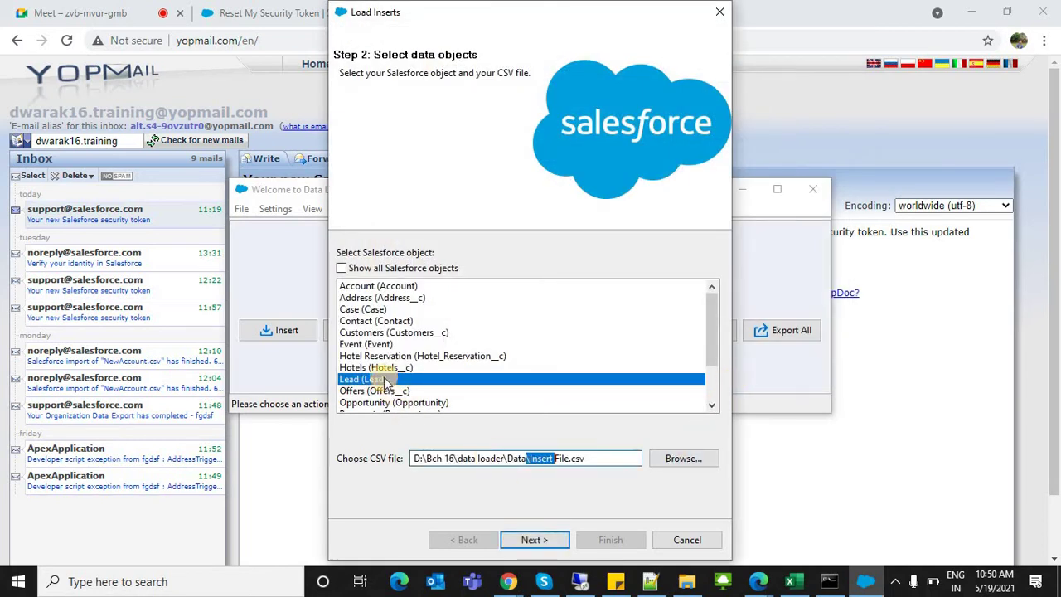
pyautogui.click(538, 541)
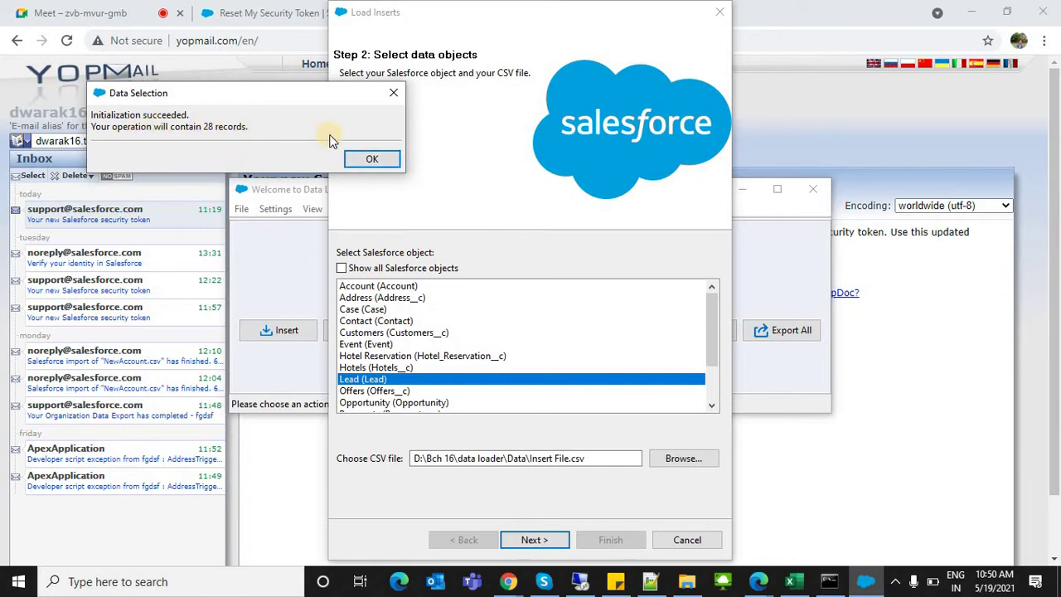
pyautogui.click(362, 157)
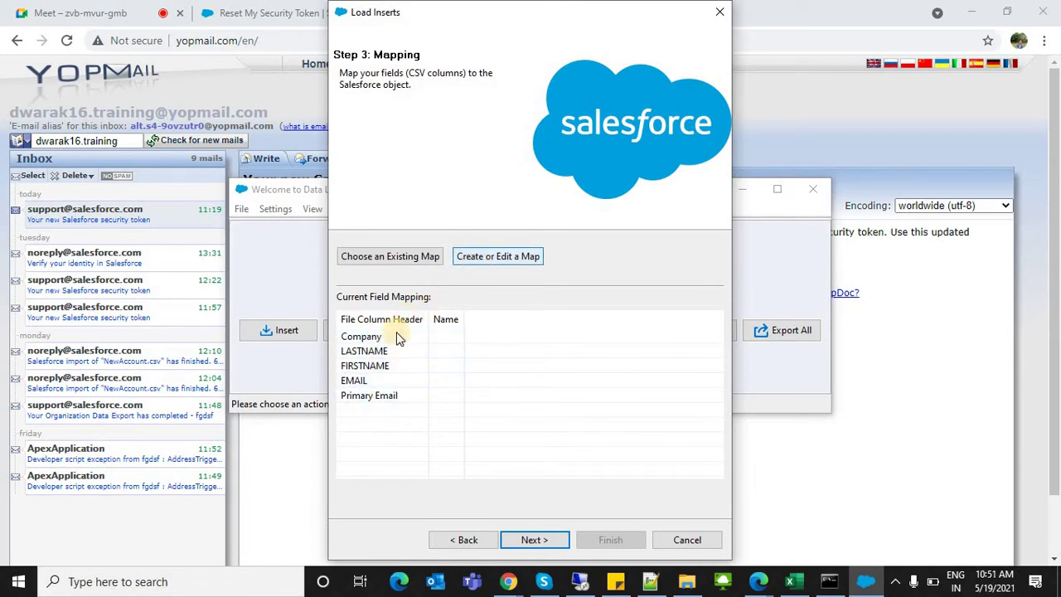
# Step: Auto-match Lead fields and review the Company, EMAIL, FIRSTNAME and Primary Email mappings
pyautogui.click(494, 256)
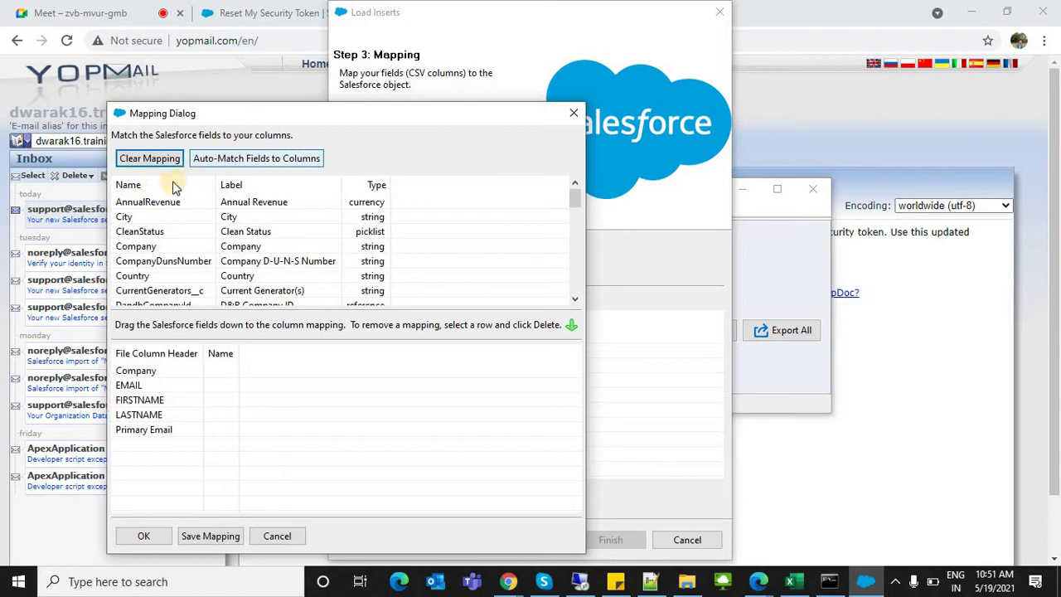
pyautogui.click(256, 166)
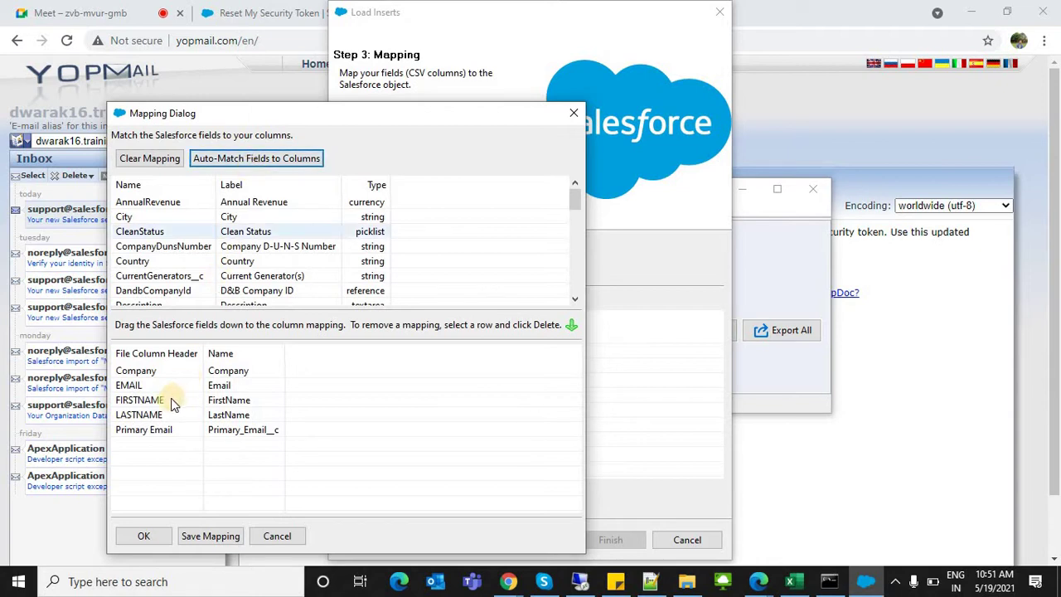
pyautogui.click(123, 371)
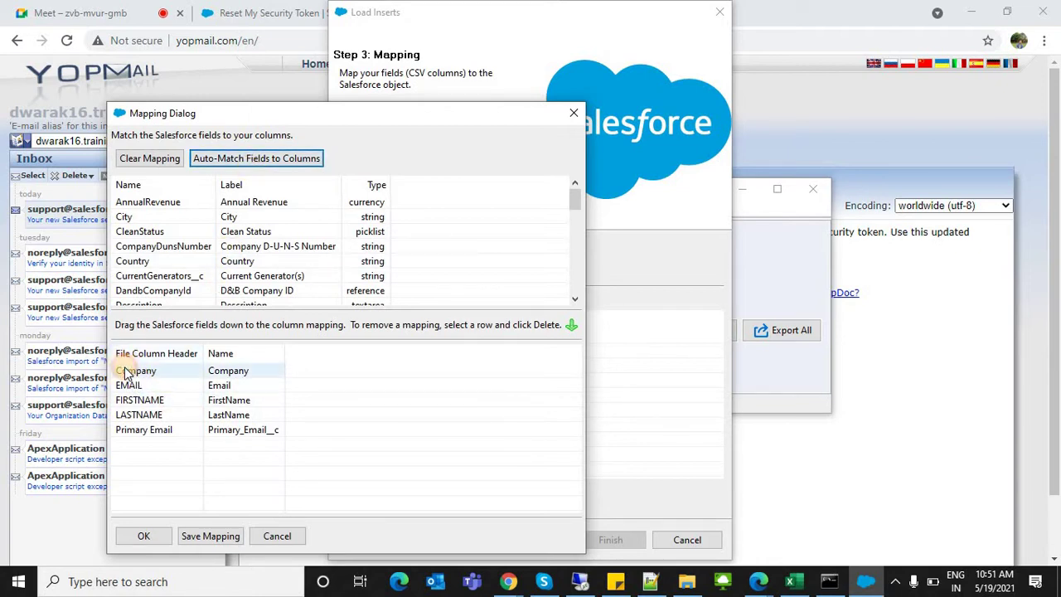
pyautogui.click(232, 373)
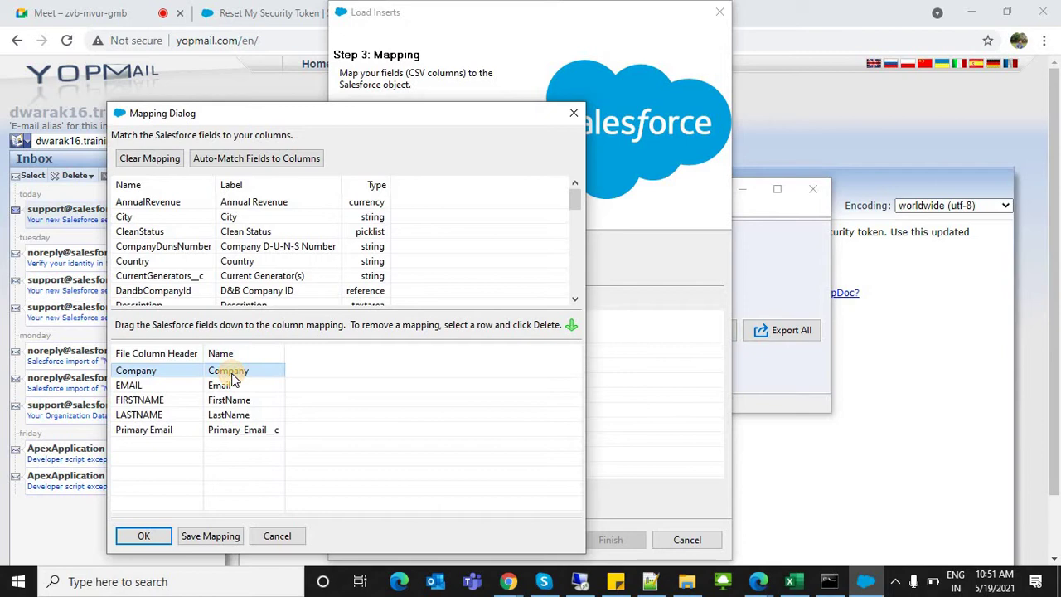
pyautogui.click(138, 387)
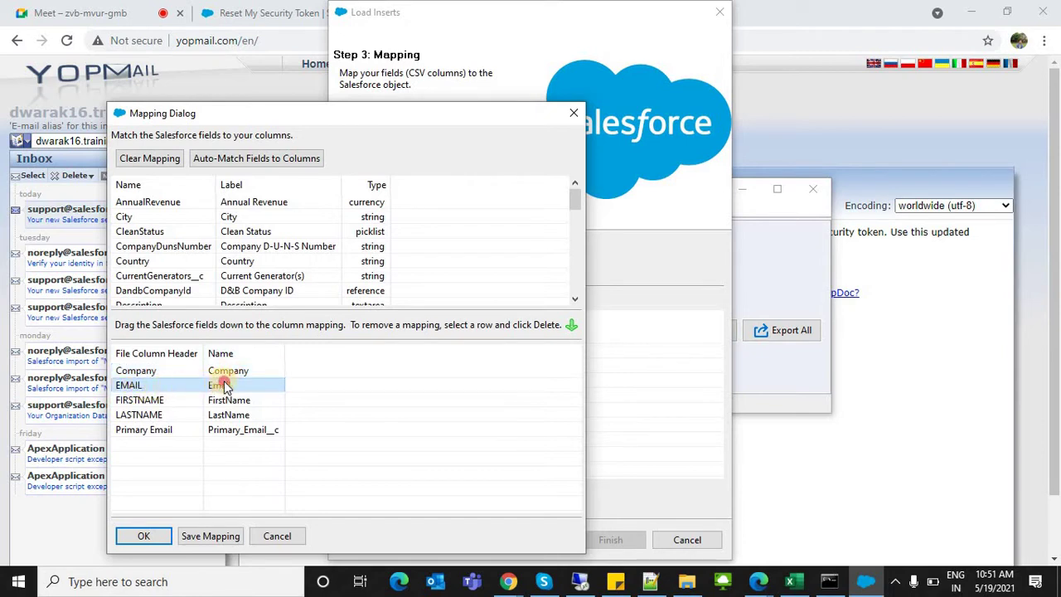
pyautogui.click(132, 400)
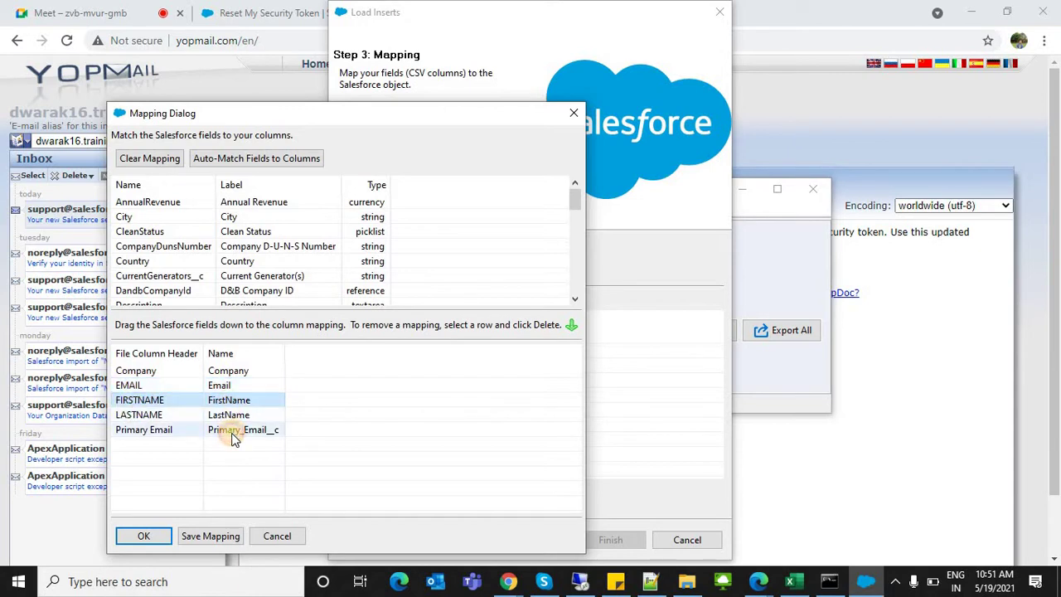
pyautogui.click(229, 432)
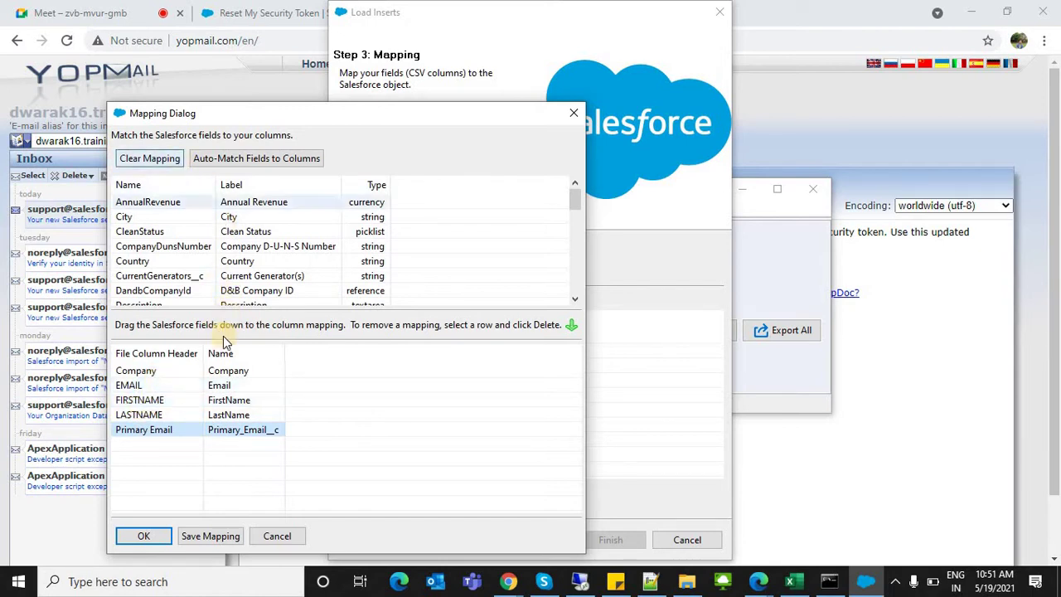
pyautogui.click(230, 374)
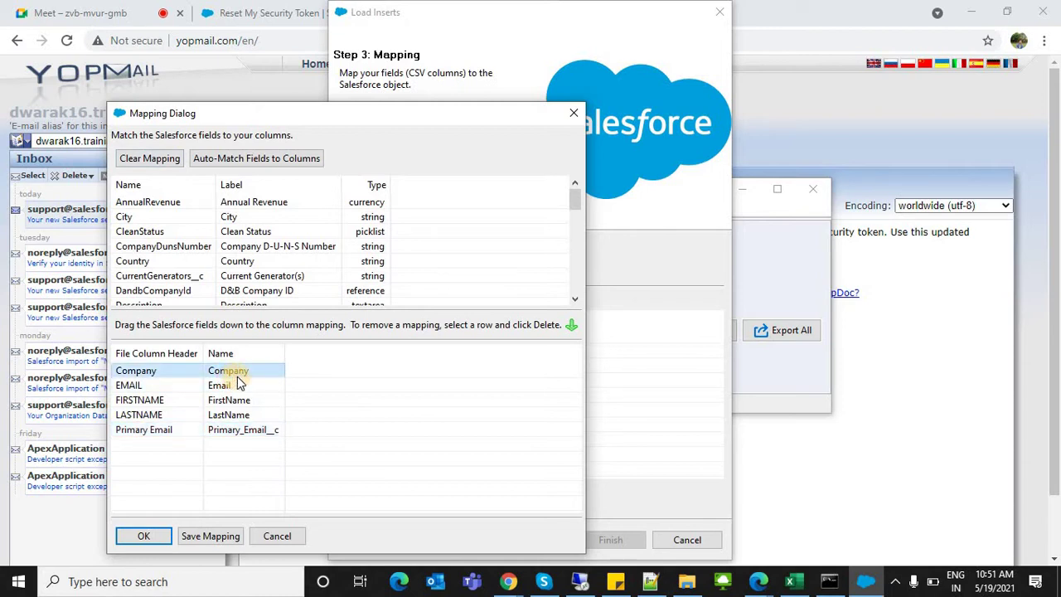
pyautogui.click(146, 385)
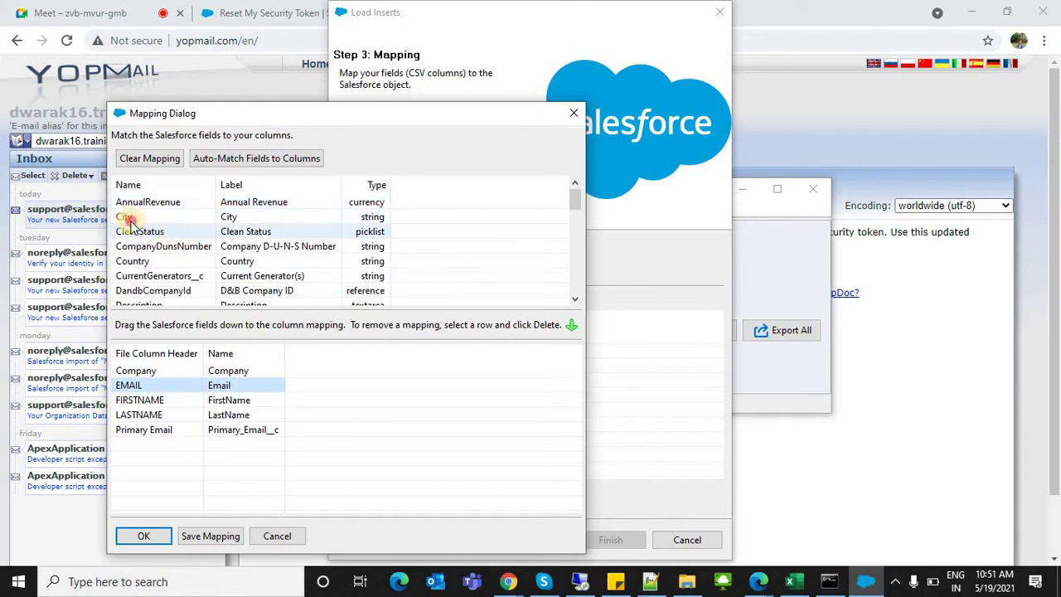
# Step: Drag fields onto CSV columns, auto-match again, and save the mapping to a file
pyautogui.moveTo(131, 216); pyautogui.dragTo(224, 358)
pyautogui.moveTo(191, 142); pyautogui.dragTo(190, 244)
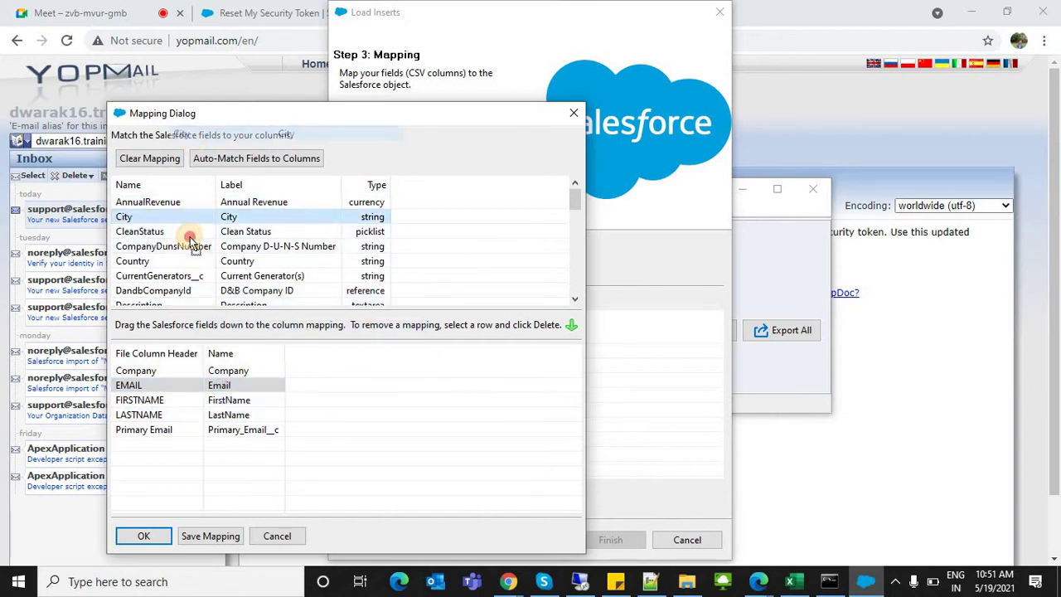
pyautogui.click(151, 385)
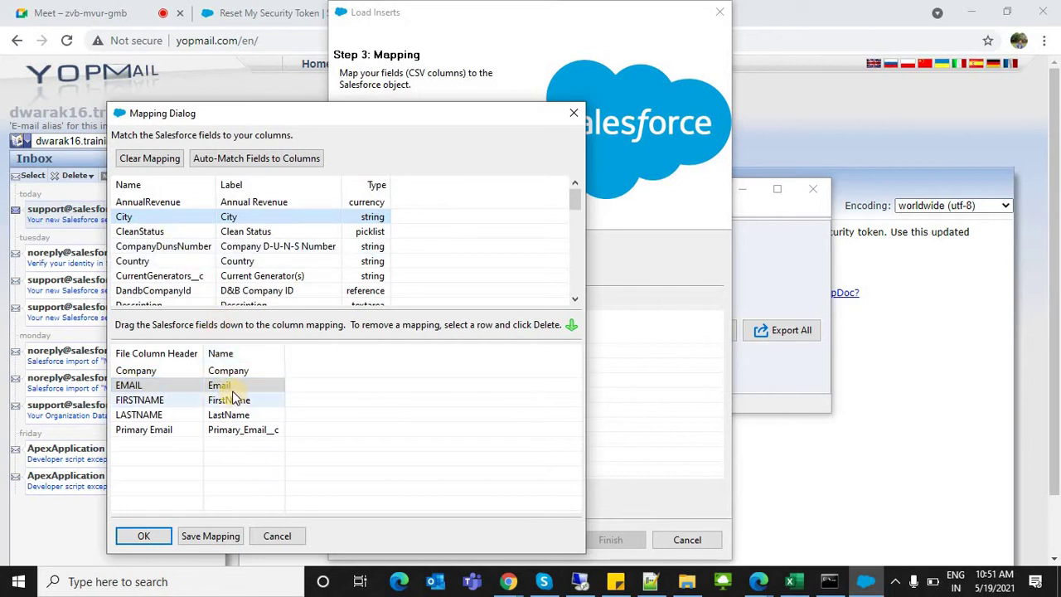
pyautogui.click(222, 160)
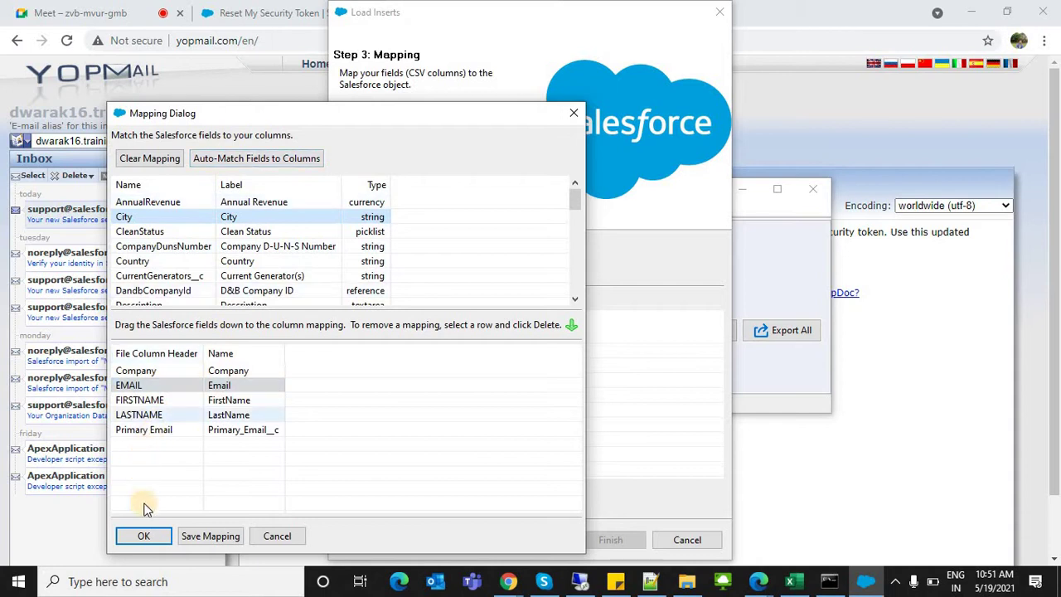
pyautogui.click(146, 533)
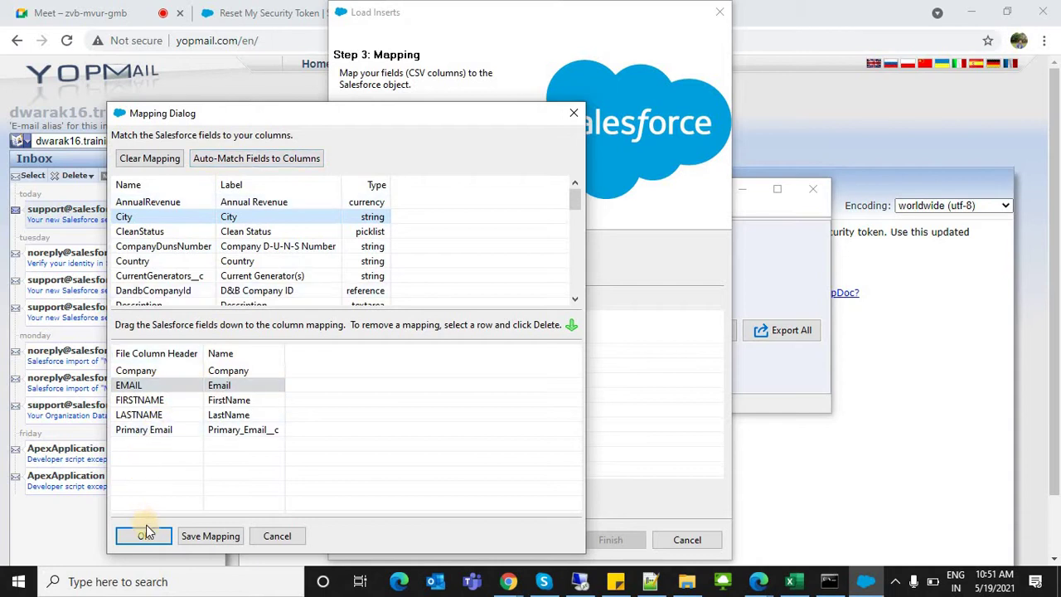
pyautogui.click(209, 537)
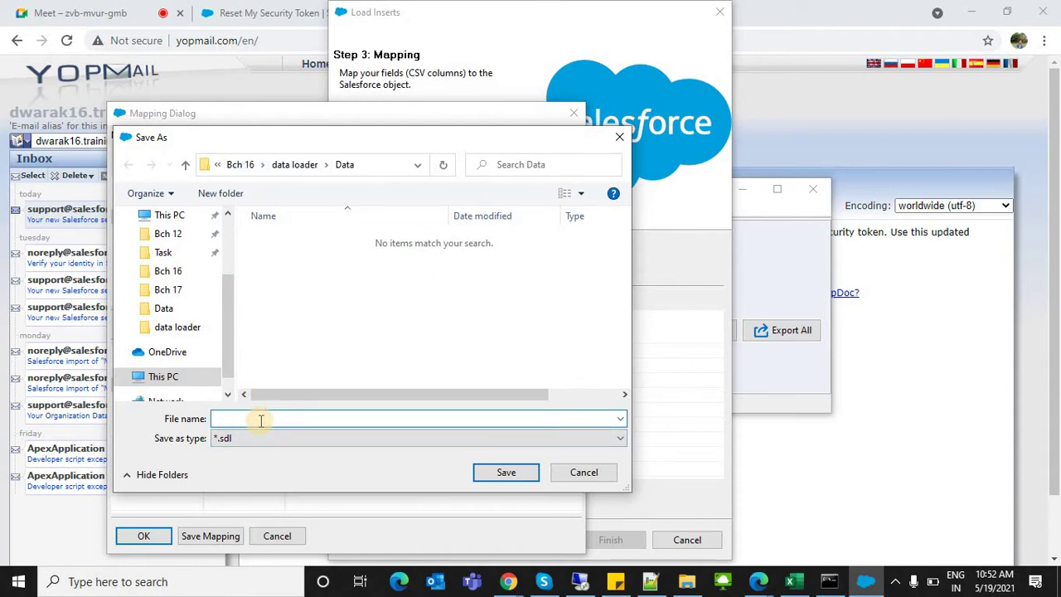
# Step: Save the field mapping file as LeadFieldsMapping and accept the five column pairings
pyautogui.write('LeadDat')
pyautogui.press('BackSpace')
pyautogui.press('BackSpace')
pyautogui.press('BackSpace')
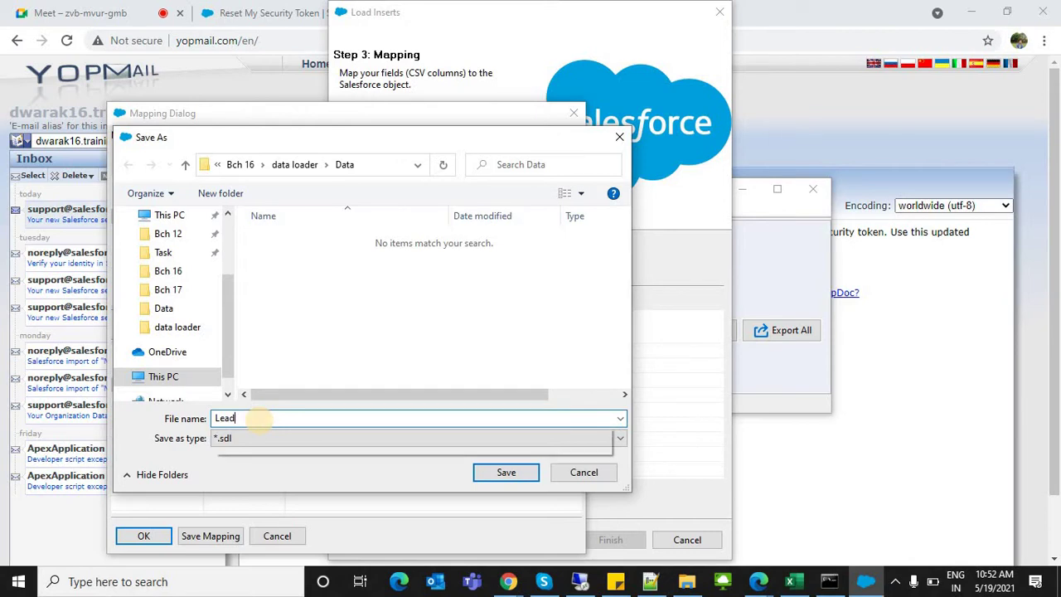
pyautogui.write('fil')
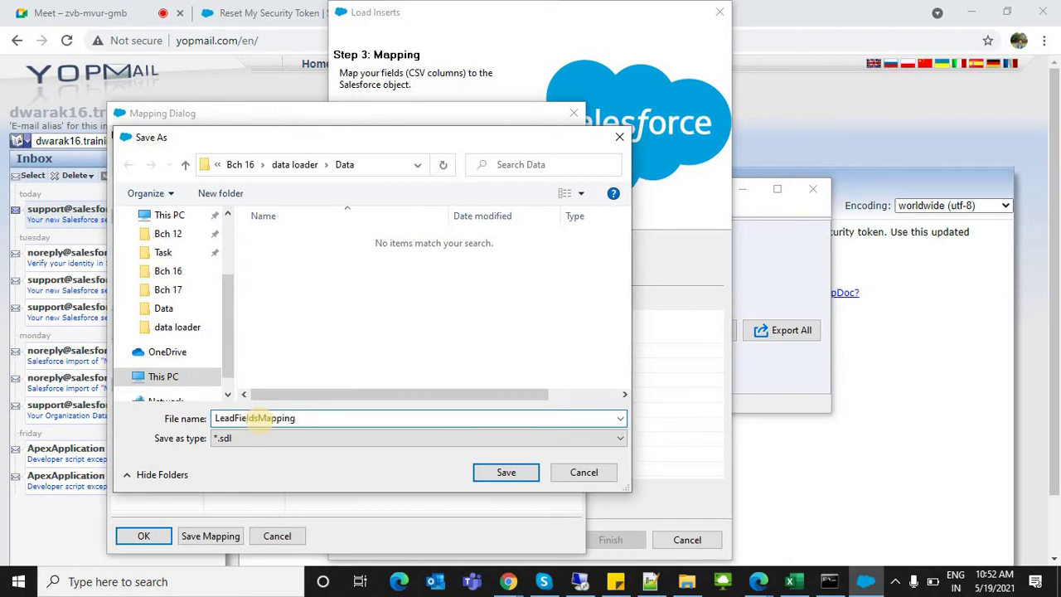
pyautogui.click(534, 469)
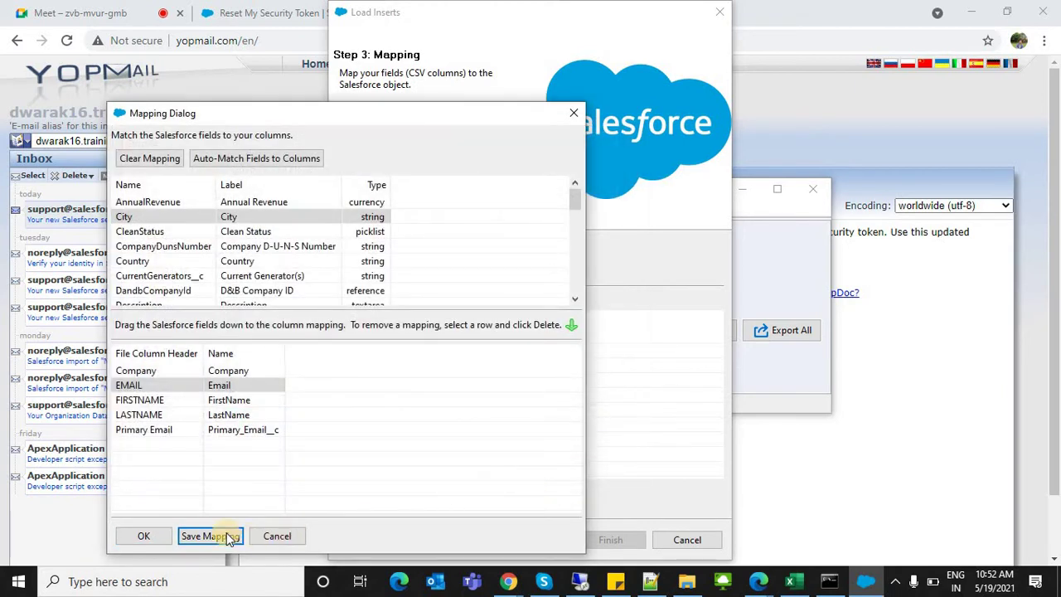
pyautogui.click(139, 535)
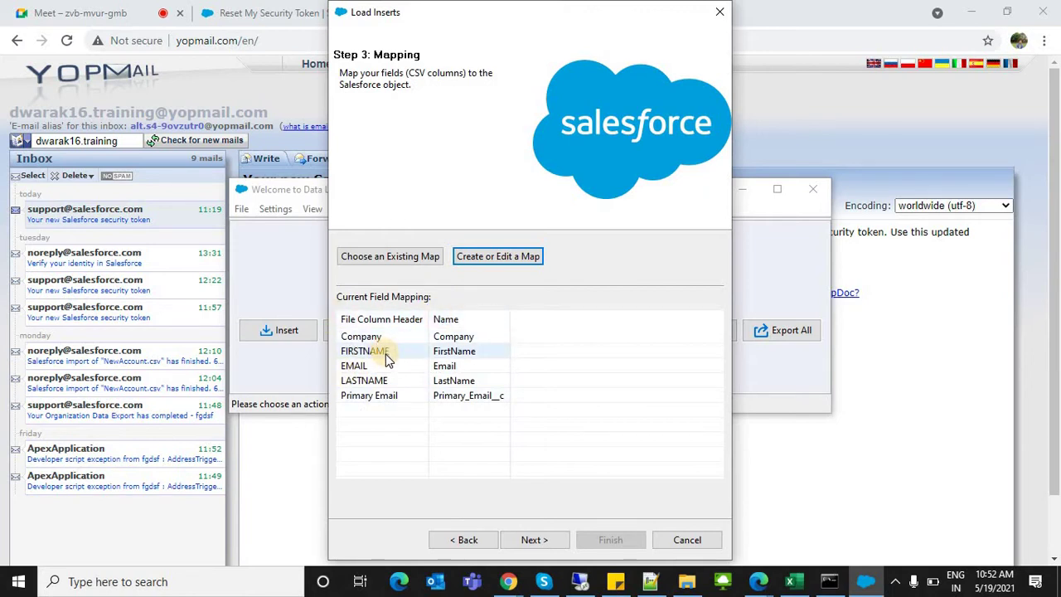
# Step: Keep D:\Bch 16\data loader as the success/error directory and finish the wizard
pyautogui.click(536, 539)
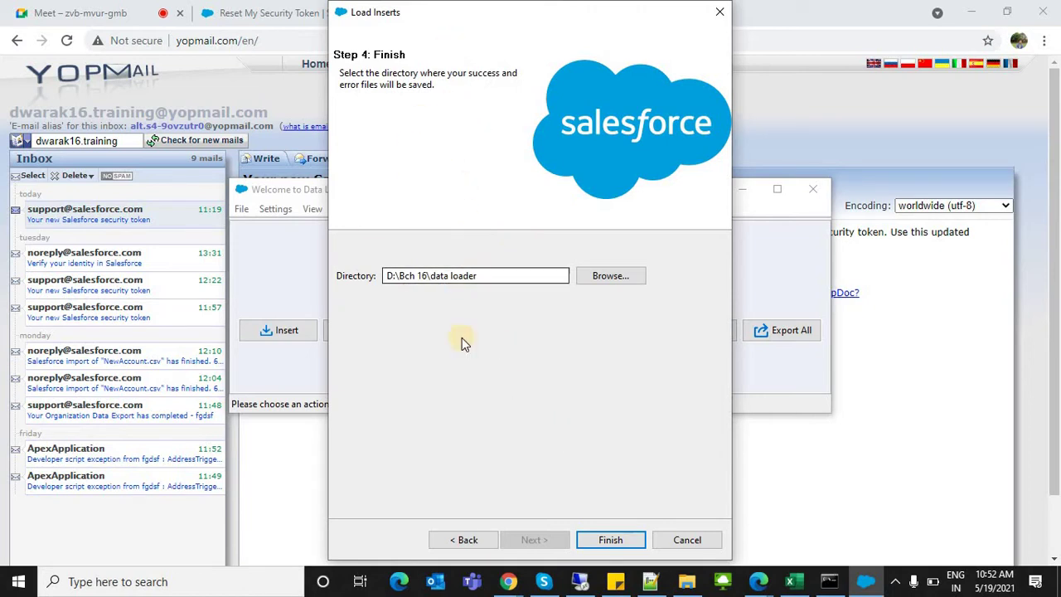
pyautogui.click(423, 280)
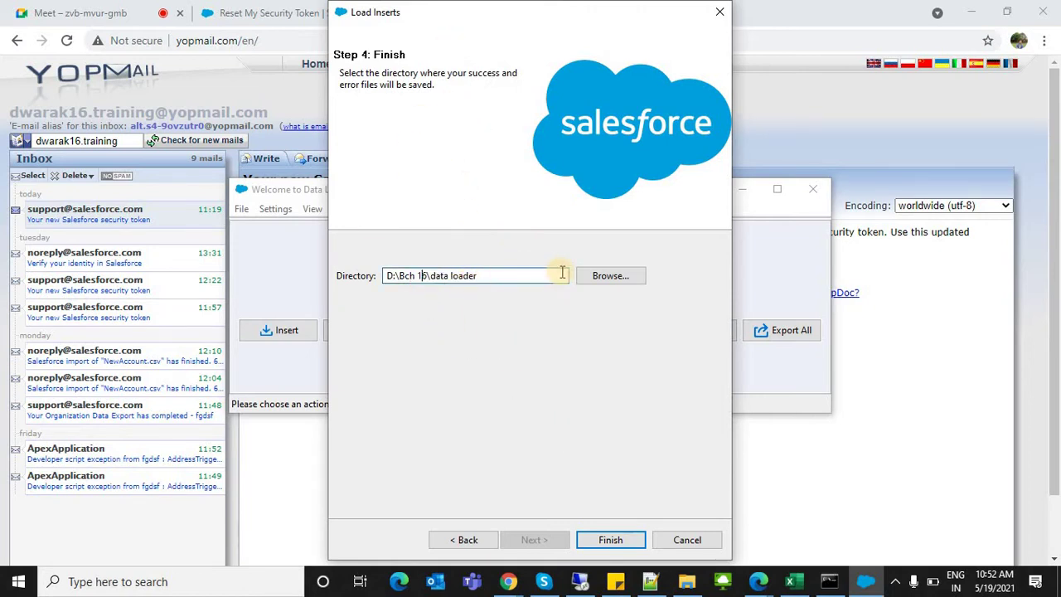
pyautogui.click(595, 273)
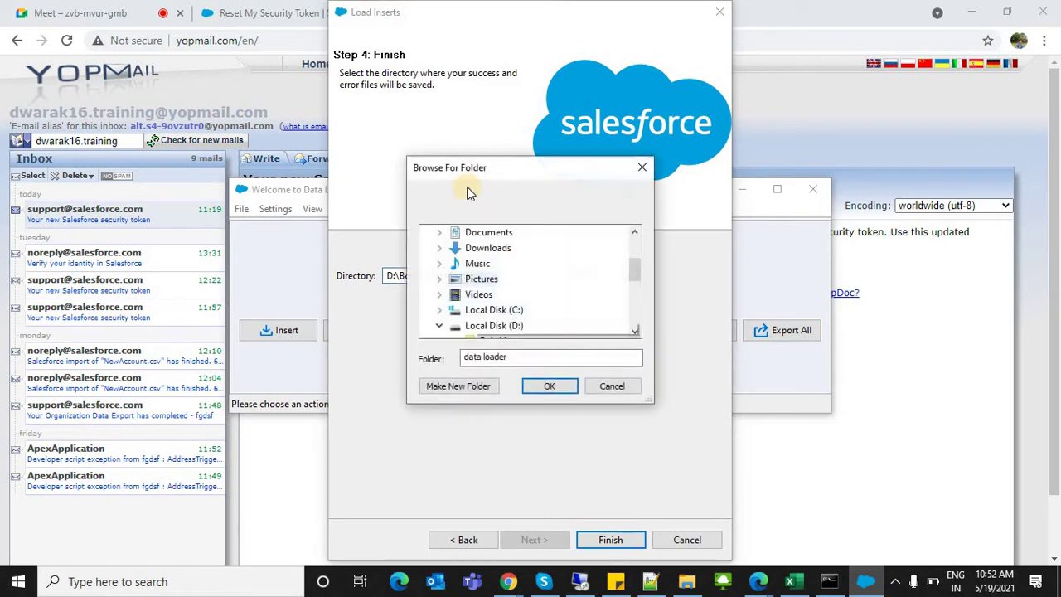
pyautogui.click(647, 166)
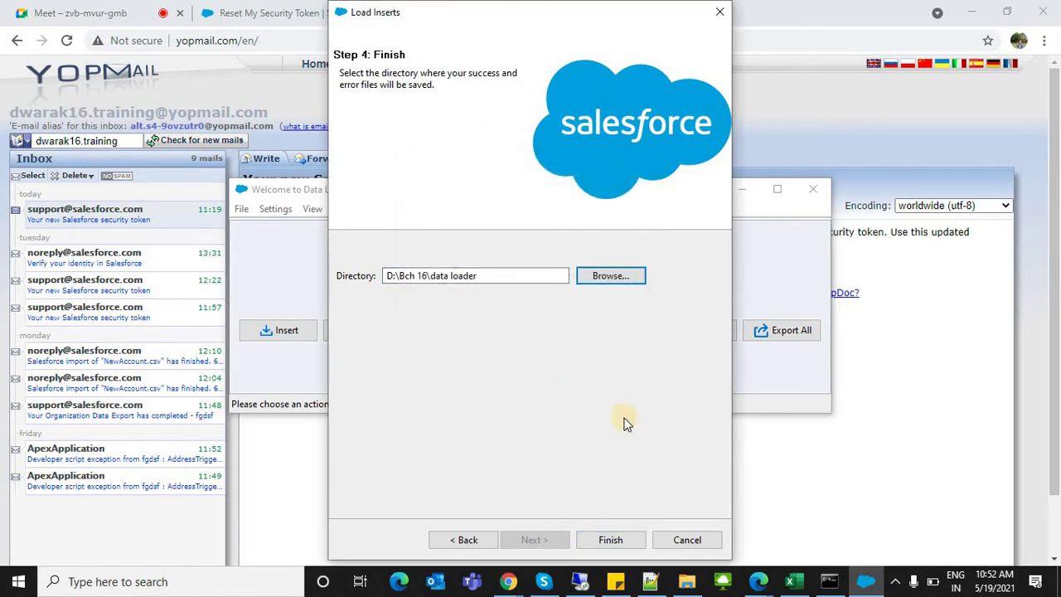
pyautogui.click(620, 535)
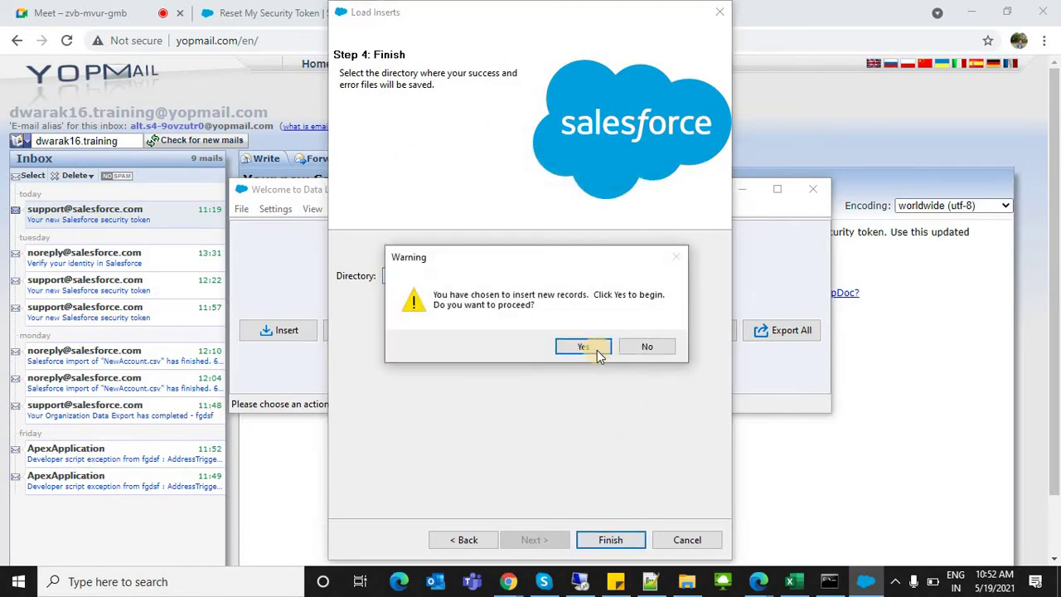
# Step: Confirm the Lead insert, then open the 28-record success file in Excel
pyautogui.click(580, 346)
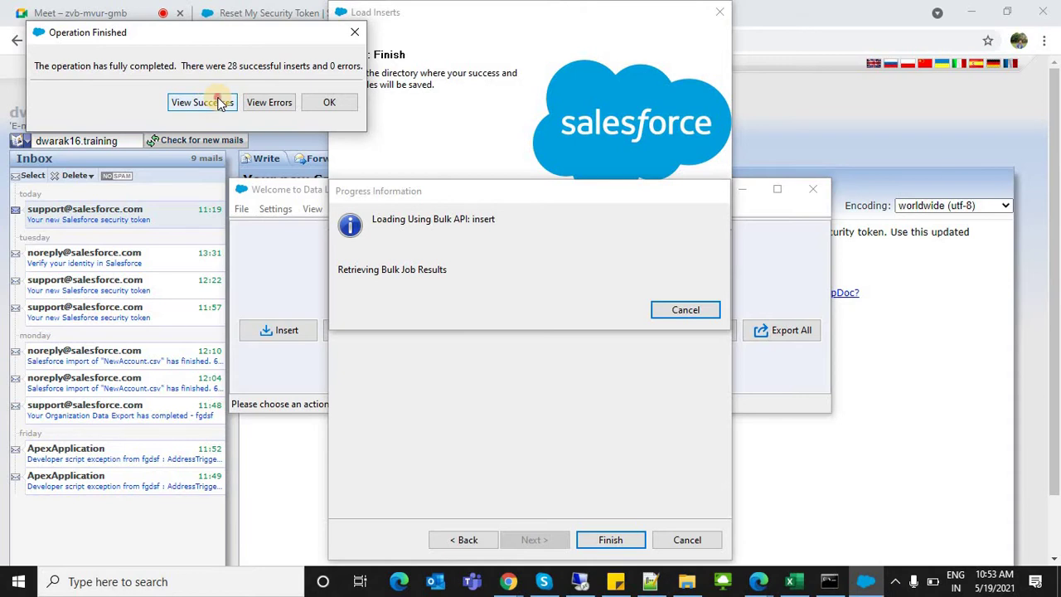
pyautogui.click(221, 102)
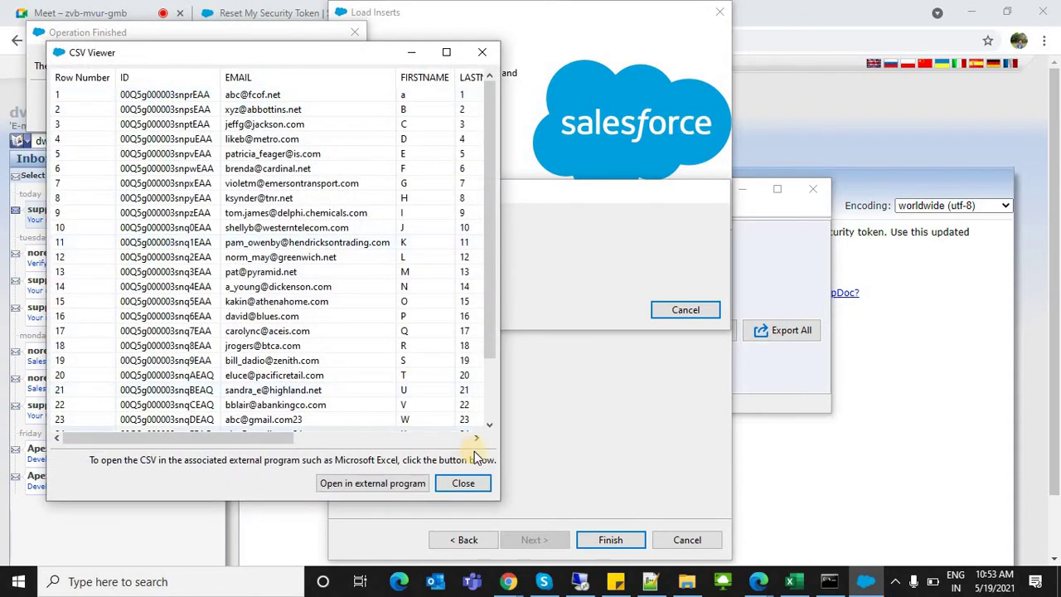
pyautogui.click(406, 486)
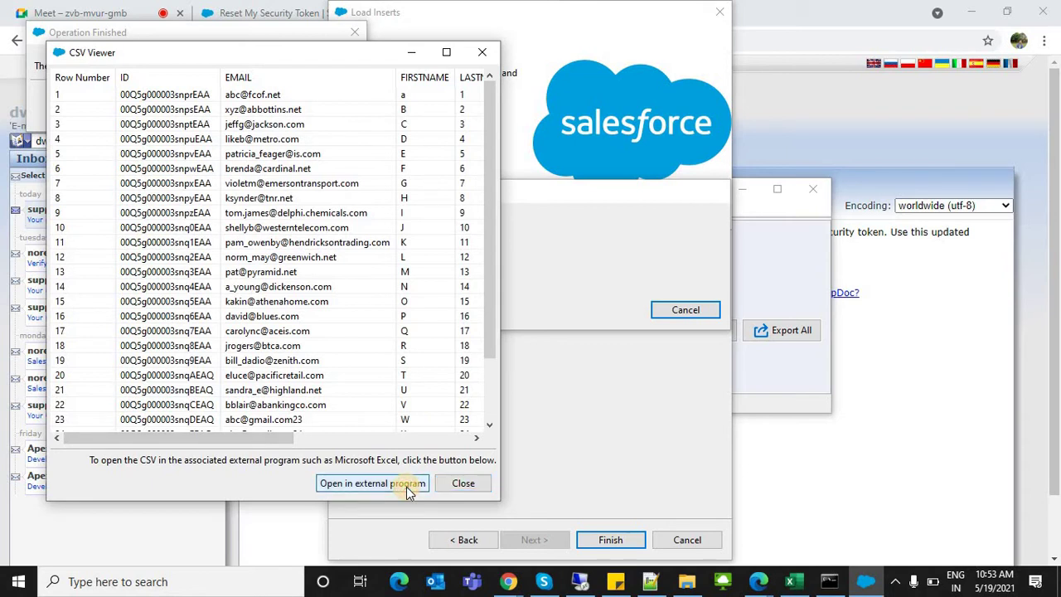
pyautogui.click(406, 487)
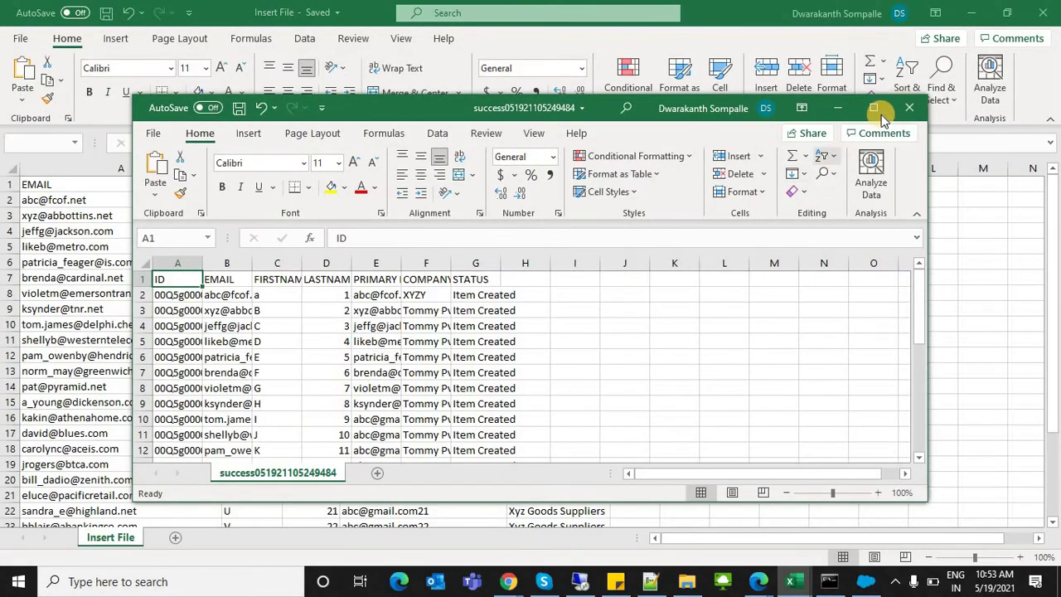
# Step: Maximize the success workbook, auto-fit the ID and COMPANY columns, and review the STATUS results
pyautogui.click(874, 111)
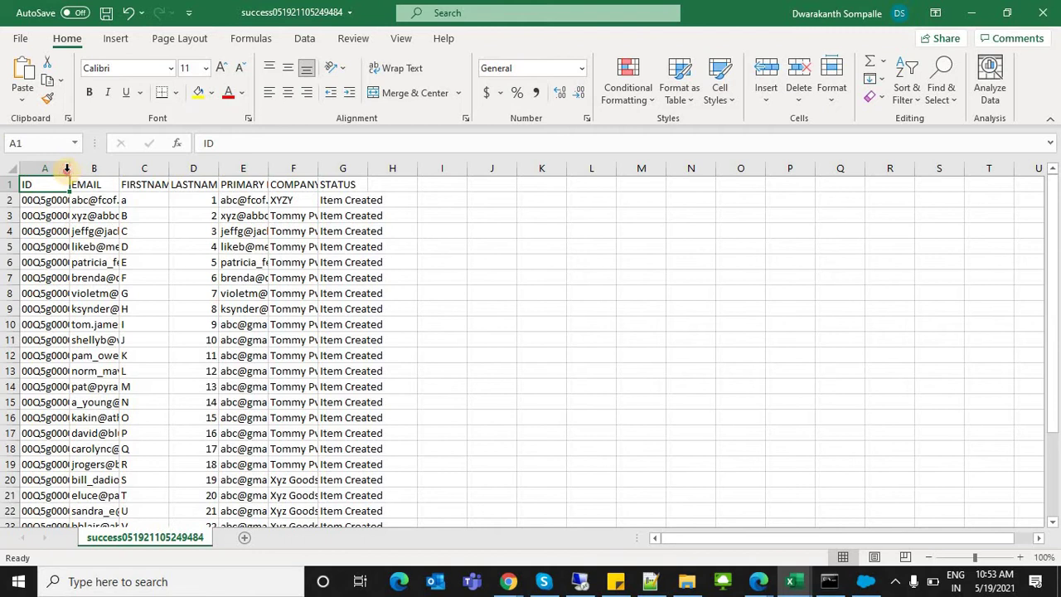
pyautogui.doubleClick(67, 169)
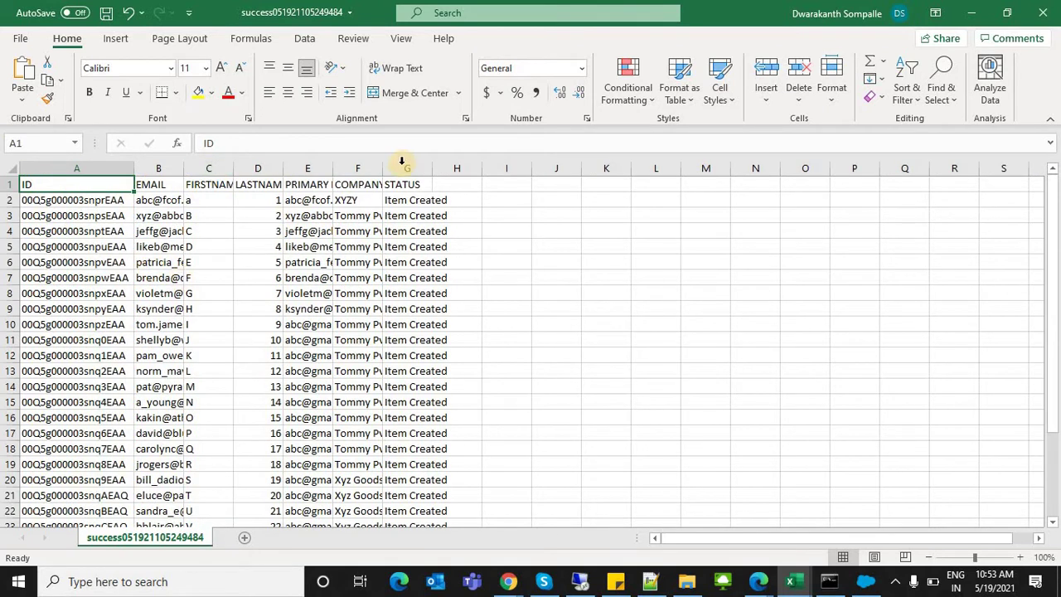
pyautogui.doubleClick(381, 166)
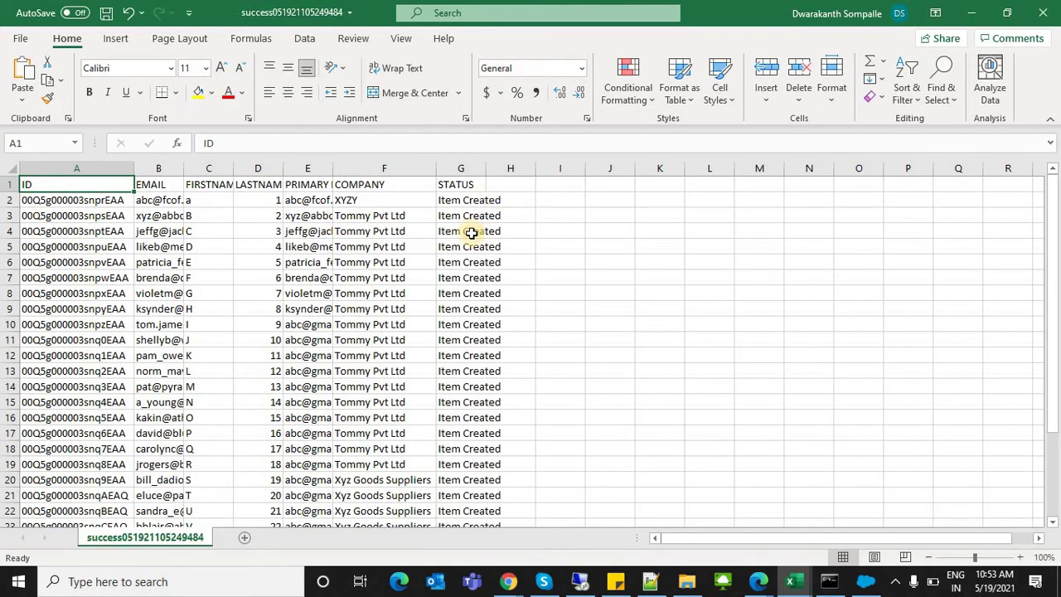
pyautogui.moveTo(466, 204); pyautogui.dragTo(475, 494)
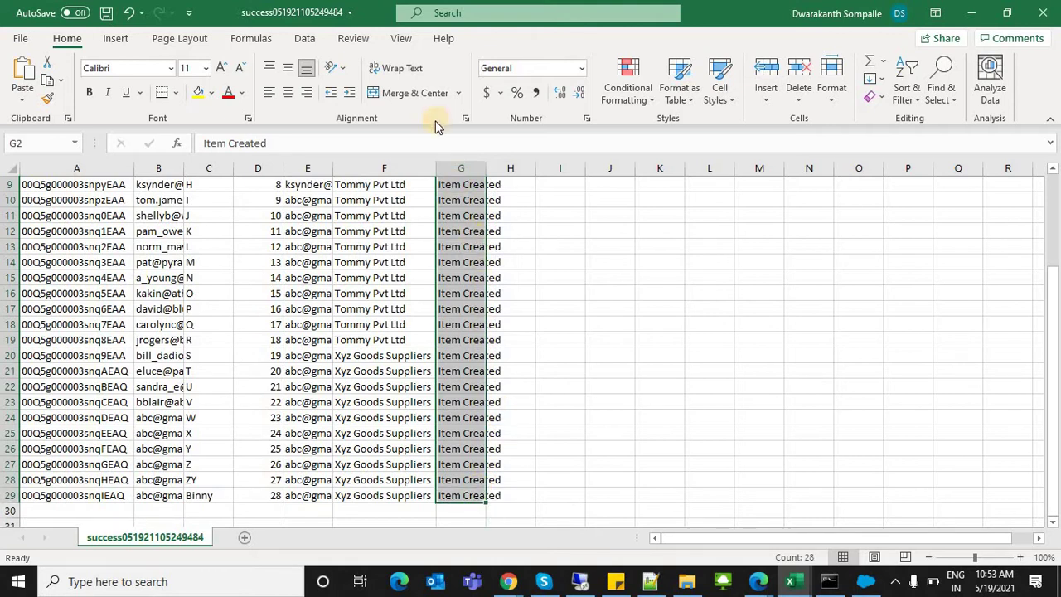
pyautogui.rightClick(468, 201)
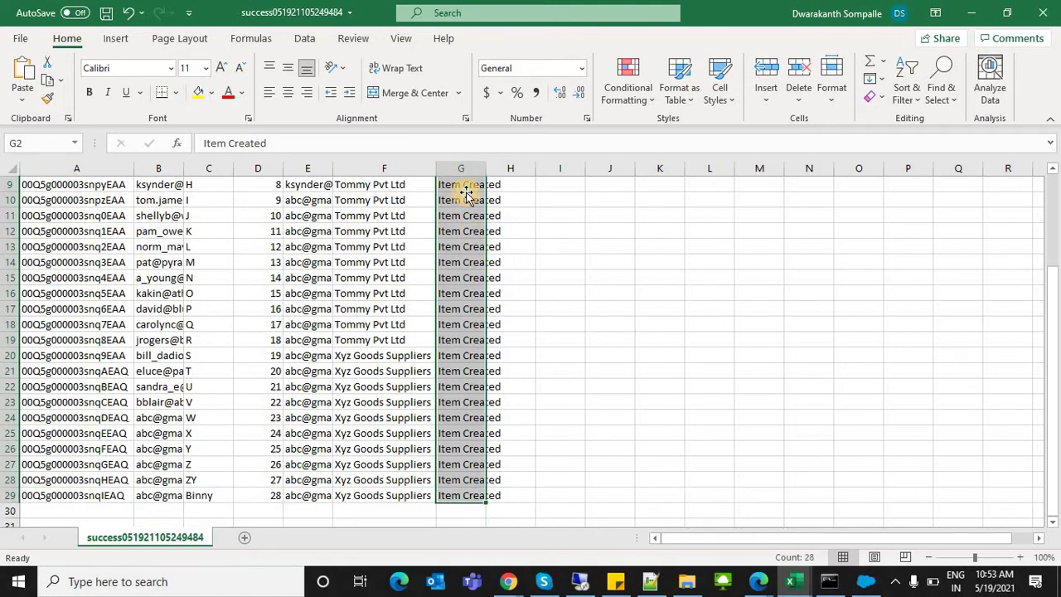
pyautogui.click(467, 194)
pyautogui.press('Left')
pyautogui.press('Left')
pyautogui.press('Left')
pyautogui.press('Left')
pyautogui.press('Left')
pyautogui.press('Left')
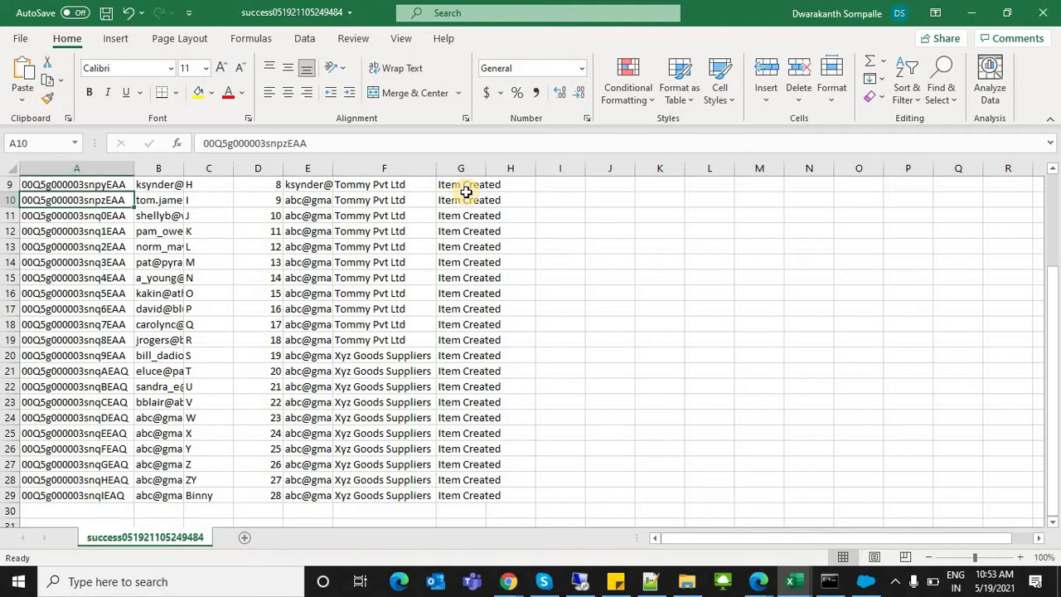
pyautogui.press('Up')
pyautogui.hotkey('ctrl', 'Home')
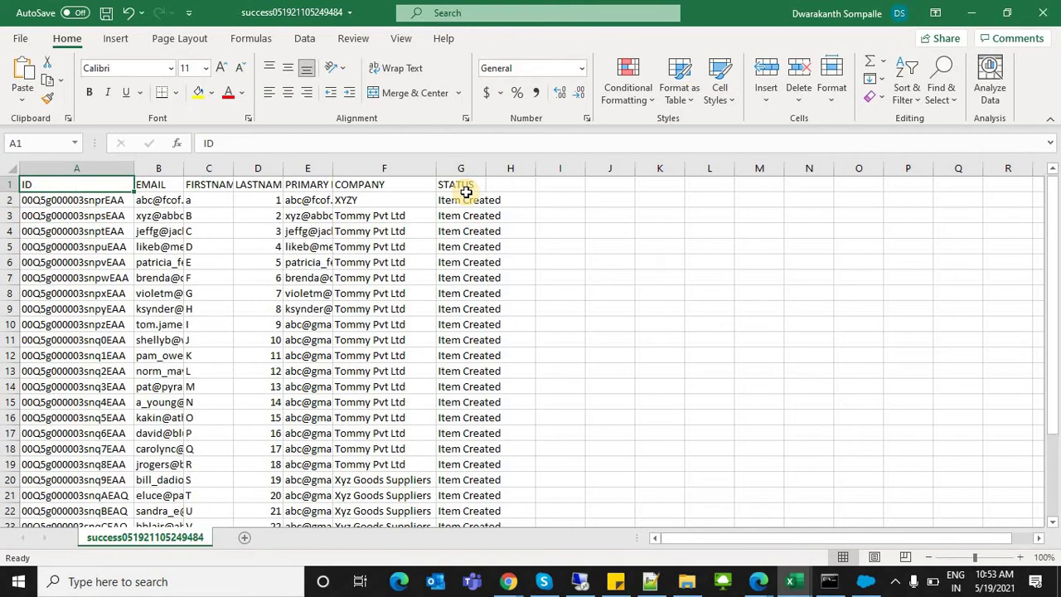
# Step: Check the first and last names and Lead IDs in rows 2 and 3, then return to the browser
pyautogui.click(202, 202)
pyautogui.click(266, 201)
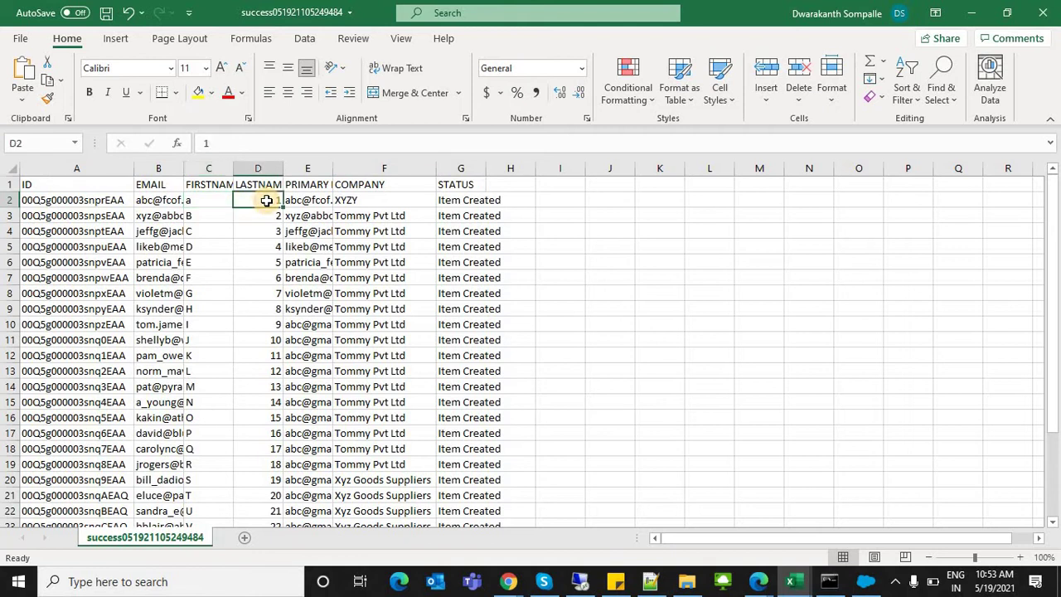
pyautogui.click(82, 202)
pyautogui.click(189, 212)
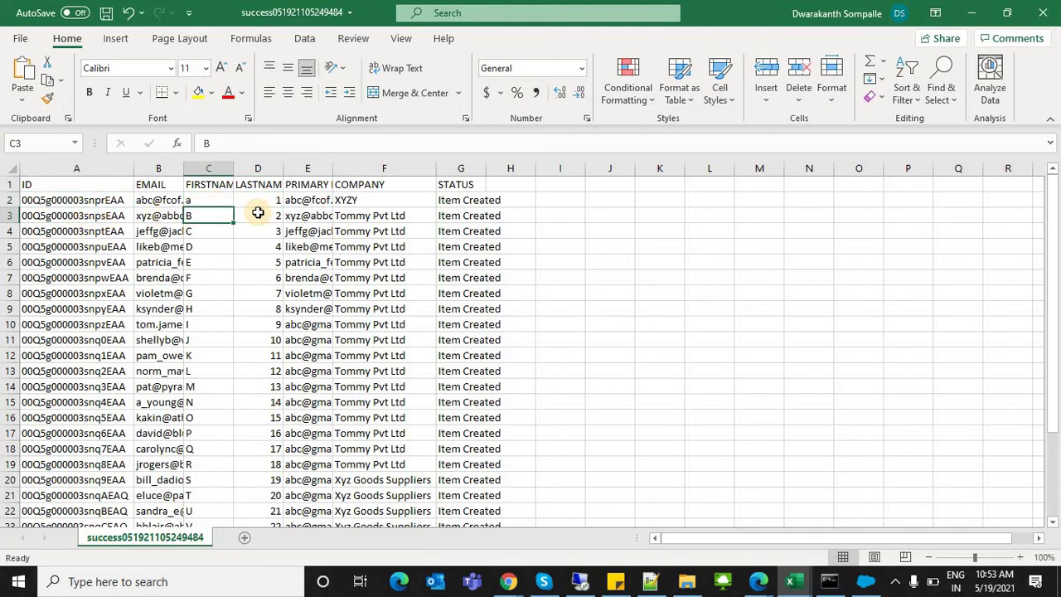
pyautogui.click(256, 214)
pyautogui.click(49, 215)
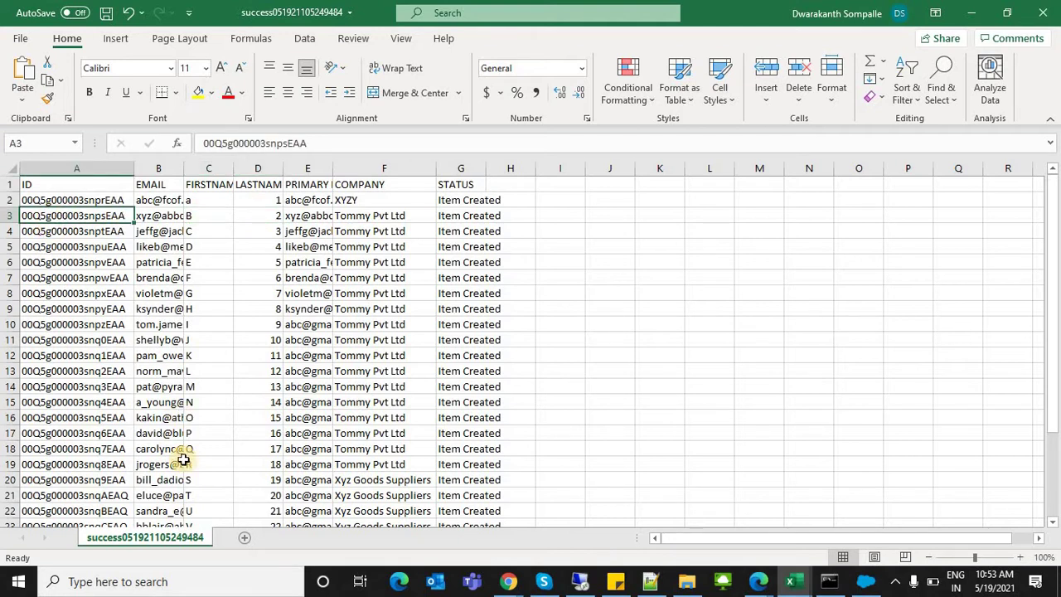
pyautogui.click(59, 200)
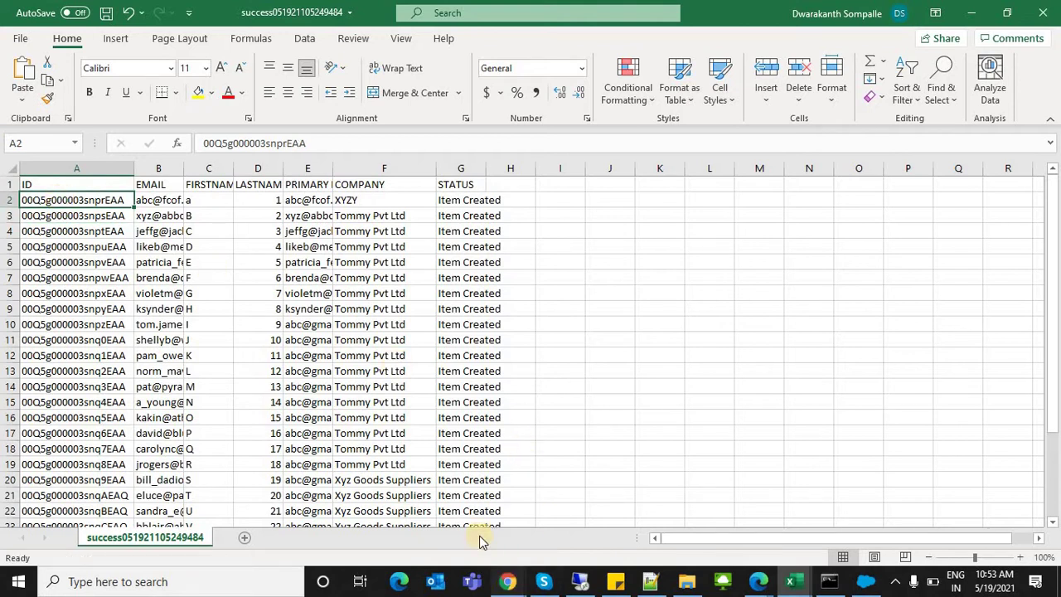
pyautogui.moveTo(508, 581)
pyautogui.click(509, 507)
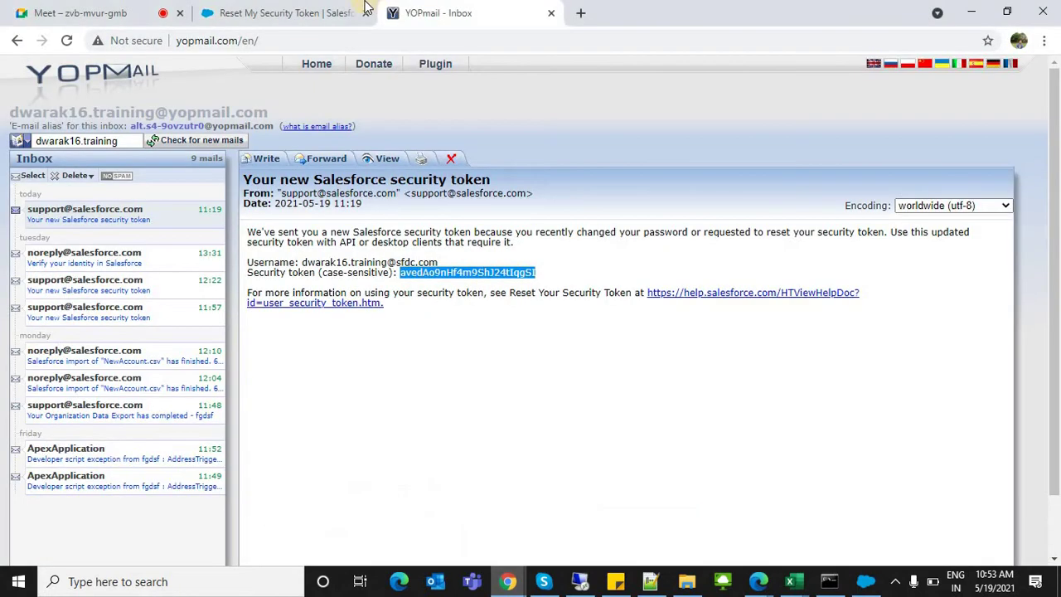
# Step: Open Leads in Salesforce and switch to the Today's Leads list view
pyautogui.click(288, 10)
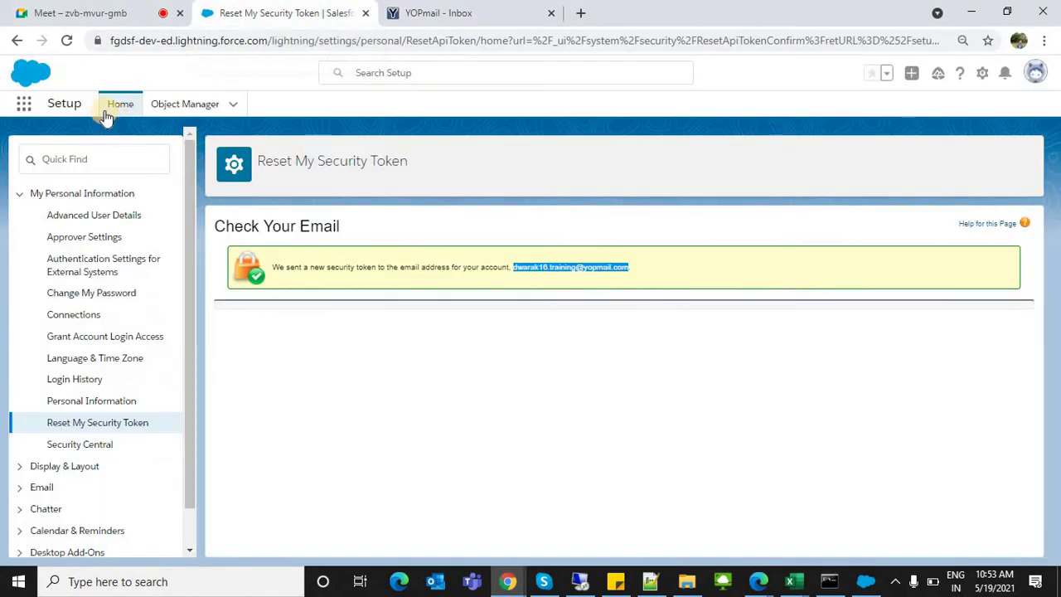
pyautogui.click(24, 105)
pyautogui.write('lead')
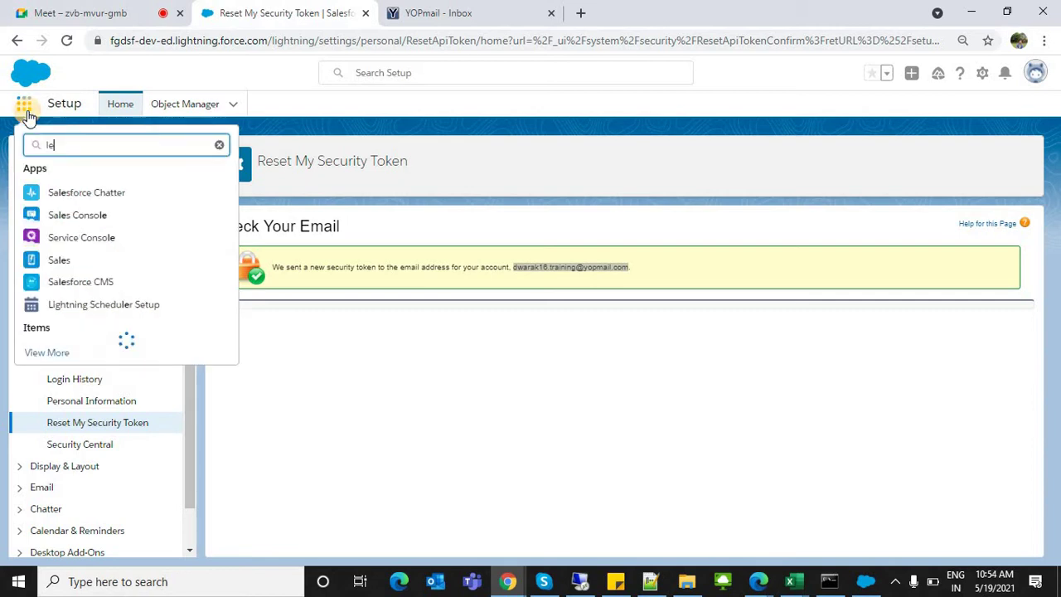
pyautogui.click(66, 236)
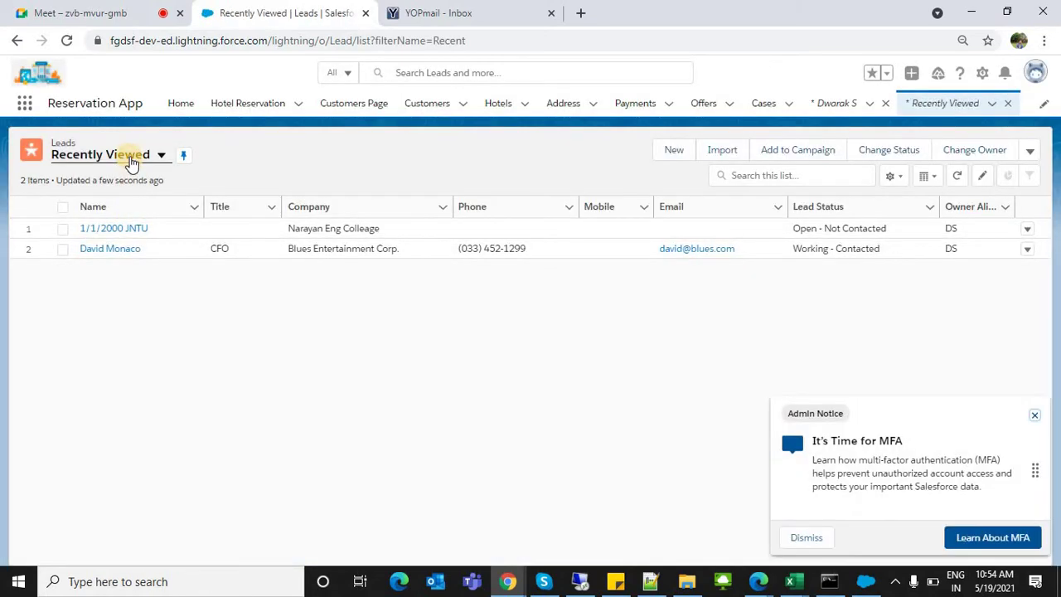
pyautogui.click(131, 160)
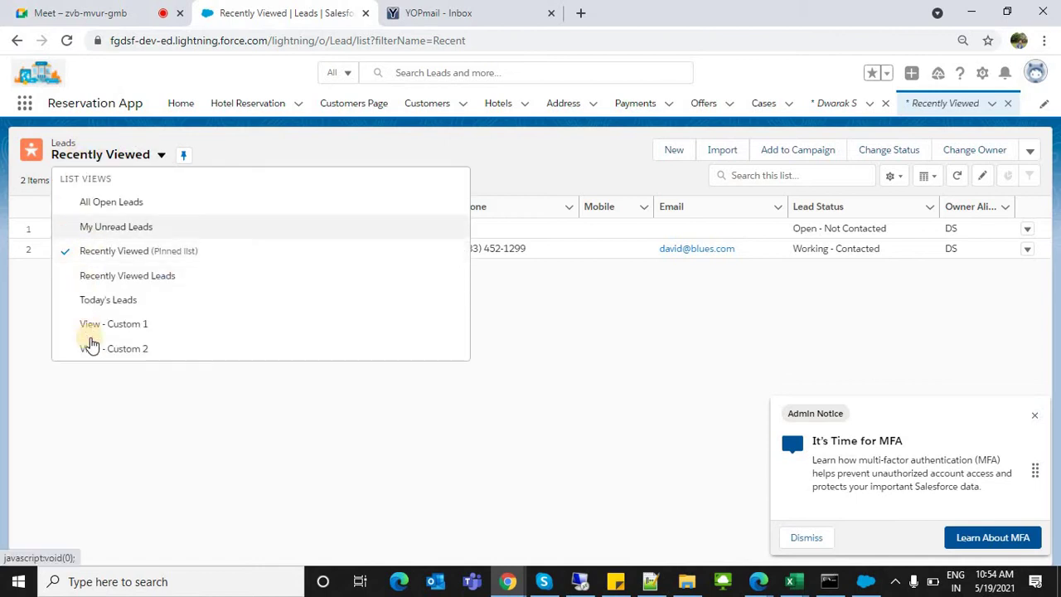
pyautogui.click(102, 306)
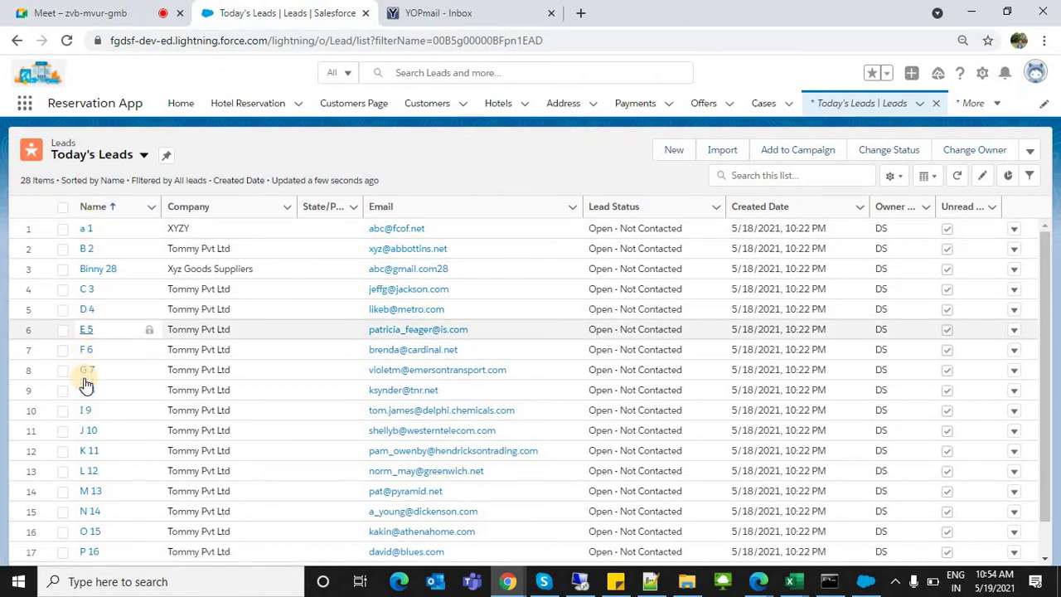
# Step: Highlight the company and email values of the listed leads and note the lead count
pyautogui.moveTo(213, 287); pyautogui.dragTo(237, 538)
pyautogui.click(185, 288)
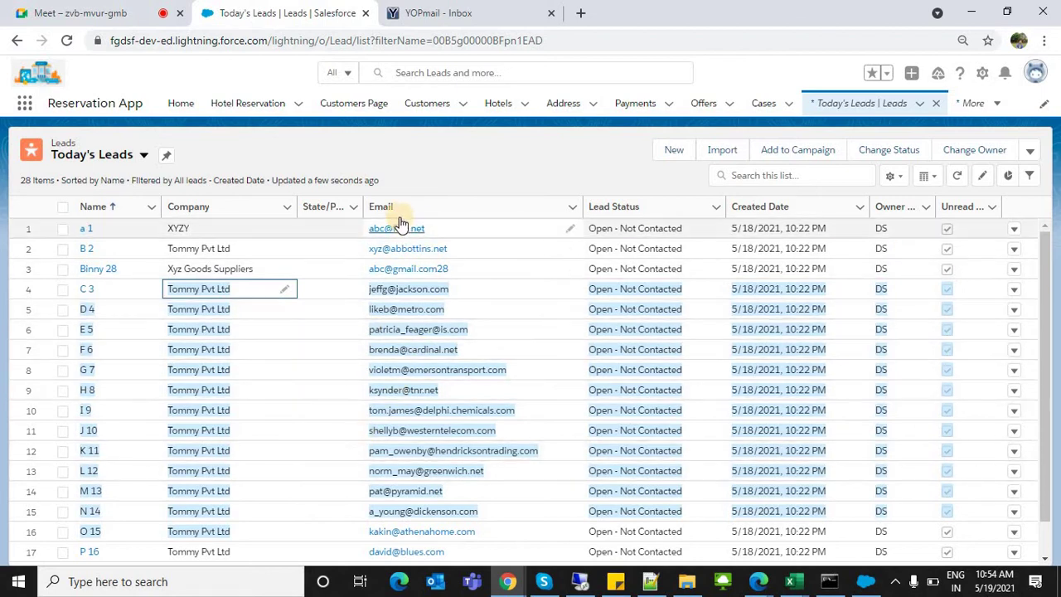
pyautogui.click(426, 170)
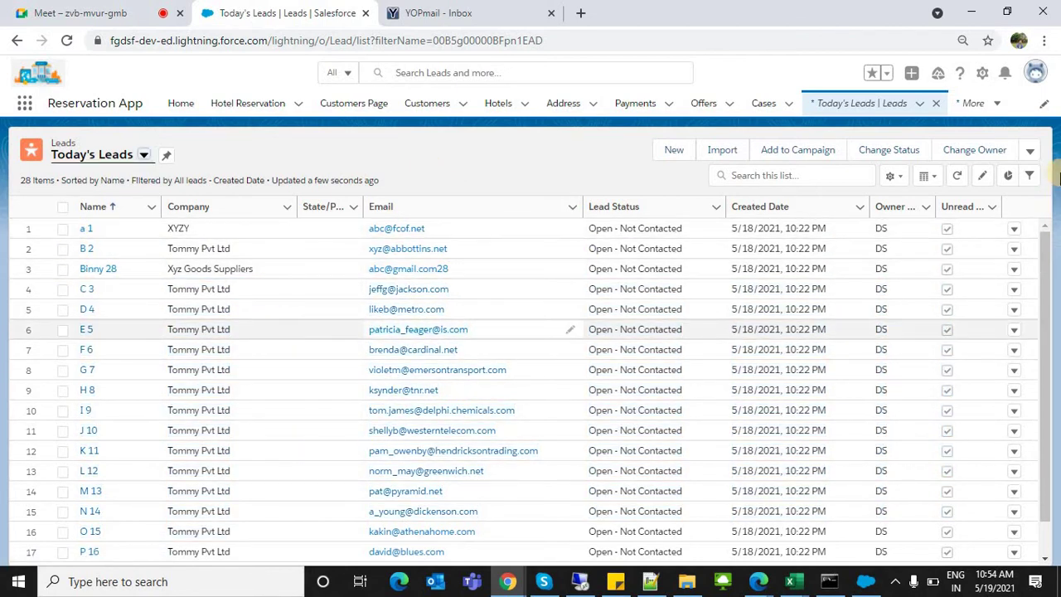
pyautogui.tripleClick(23, 183)
# Step: Select the EMAIL and COMPANY values in the Excel success file for comparison, then return to Salesforce
pyautogui.hotkey('alt', 'Tab')
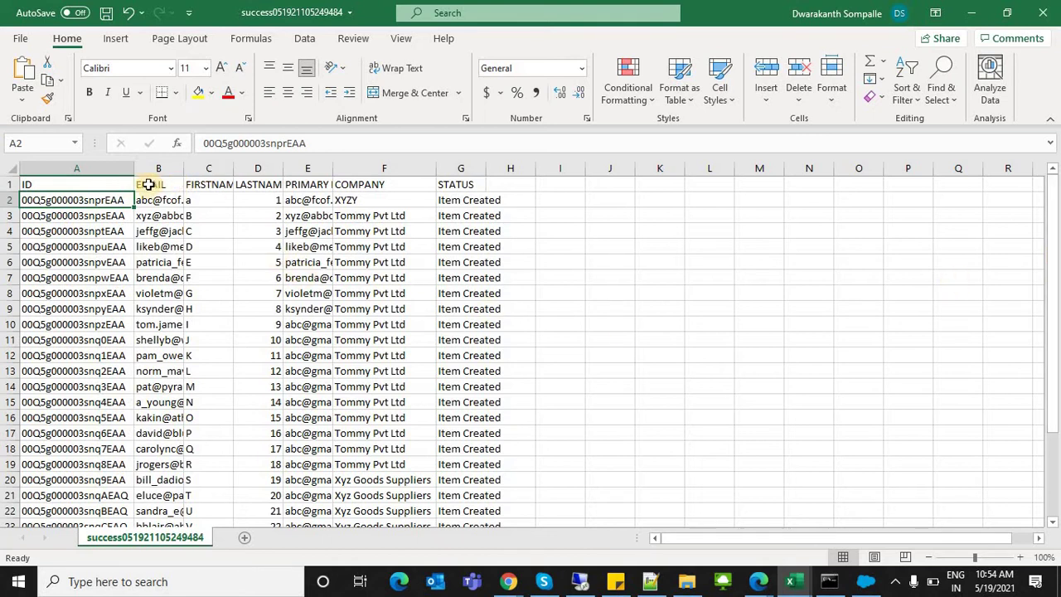
pyautogui.moveTo(153, 184); pyautogui.dragTo(158, 340)
pyautogui.keyDown('shift'); pyautogui.click(360, 382); pyautogui.keyUp('shift')
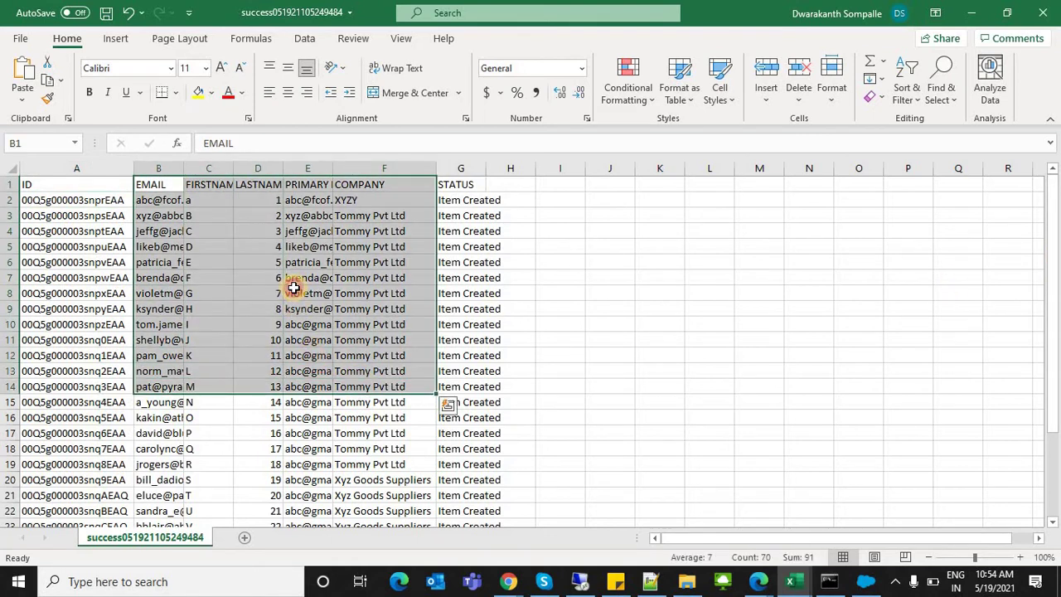
pyautogui.click(298, 292)
pyautogui.moveTo(358, 195); pyautogui.dragTo(377, 470)
pyautogui.hotkey('alt', 'Tab')
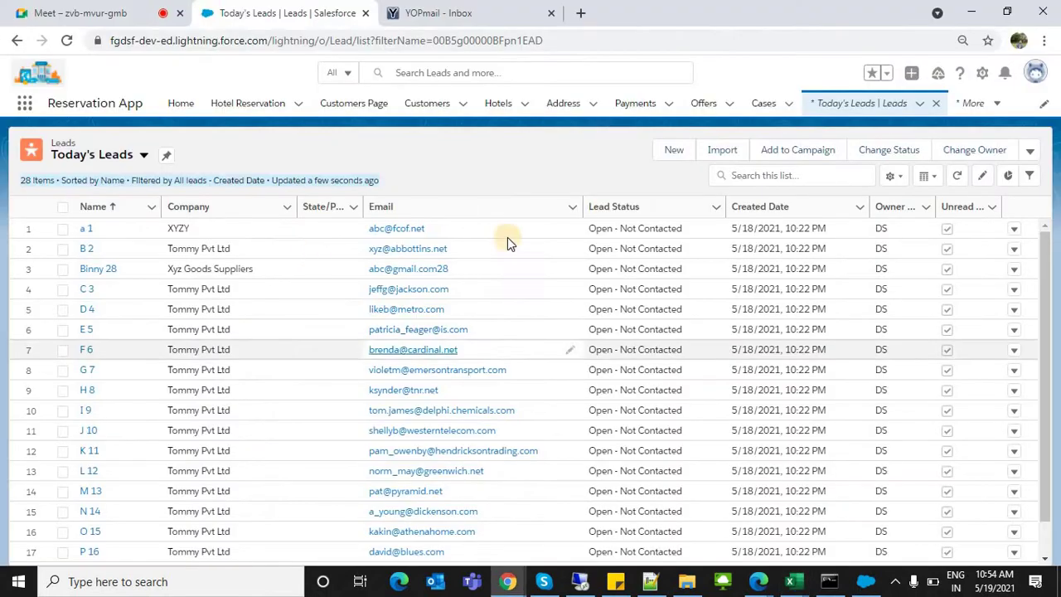
# Step: Open the New Lead form, scroll through it, and close it
pyautogui.click(676, 142)
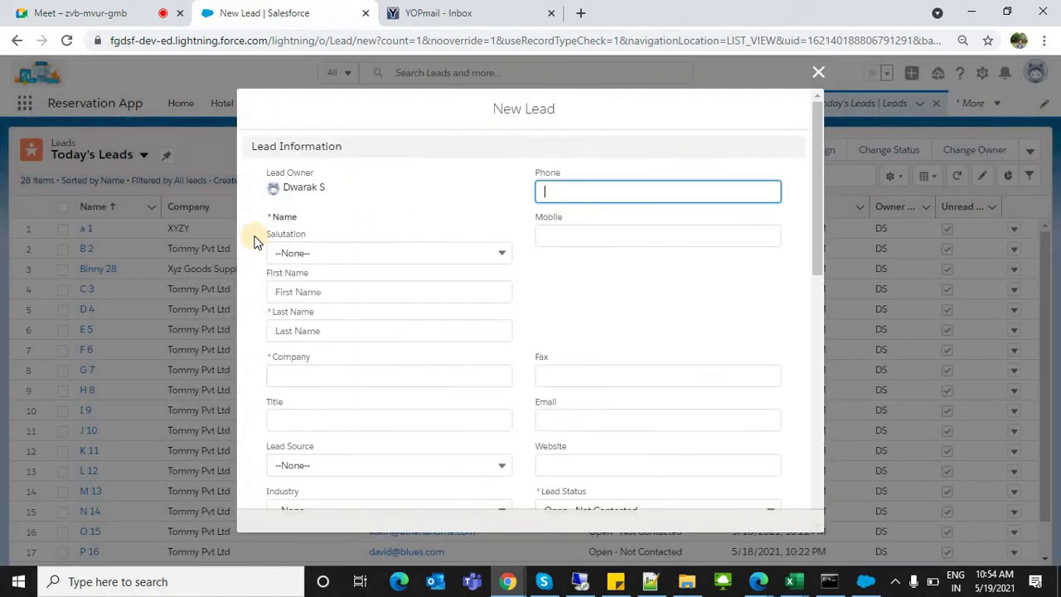
pyautogui.click(264, 258)
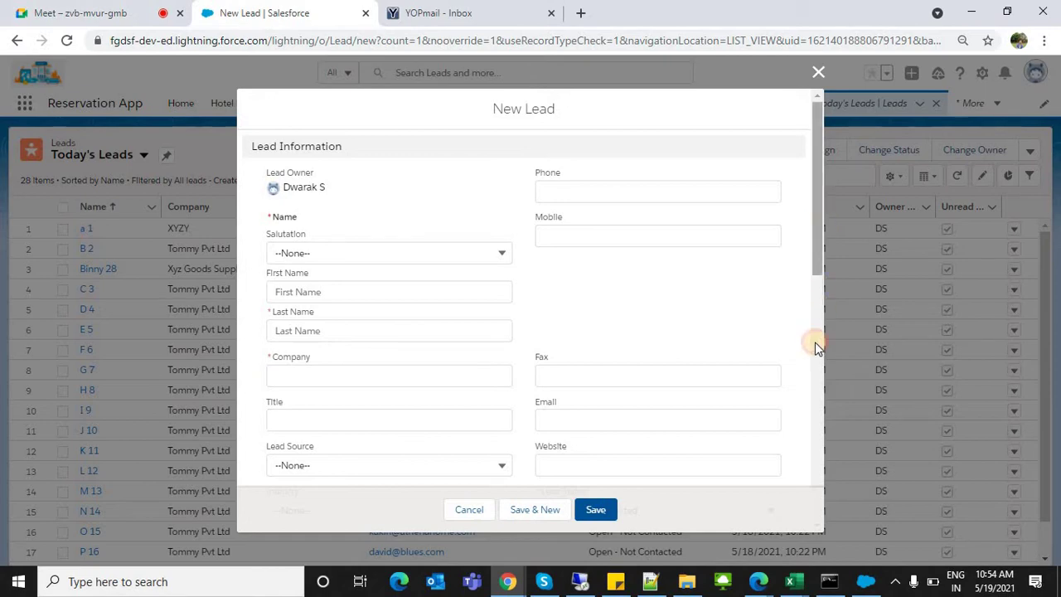
pyautogui.scroll(-6, 817, 343)
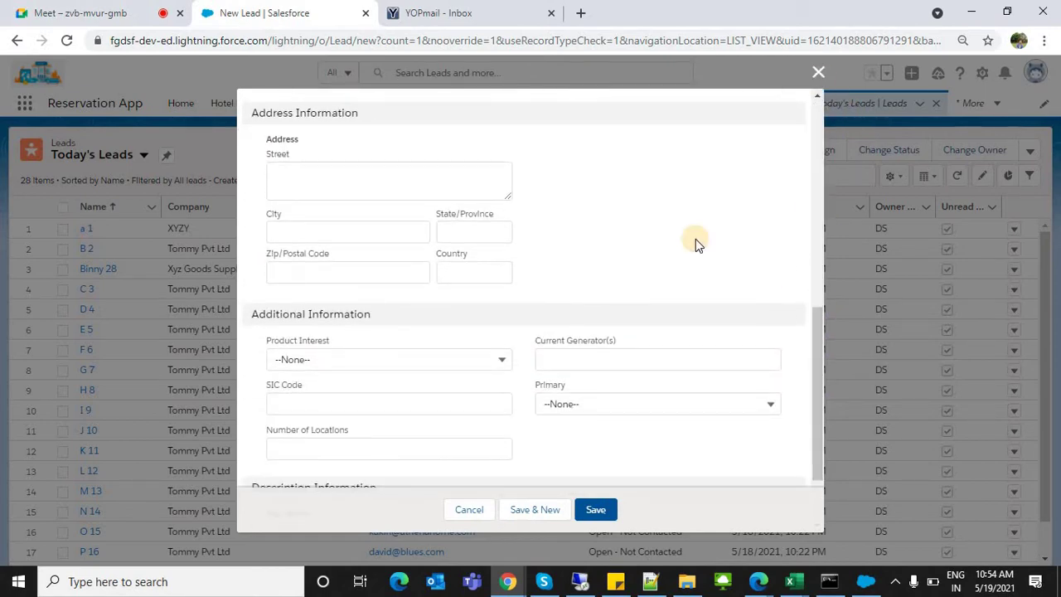
pyautogui.press('Escape')
# Step: Select the company values F2 to F19 in the Excel workbook, then return to Salesforce
pyautogui.hotkey('alt', 'Tab')
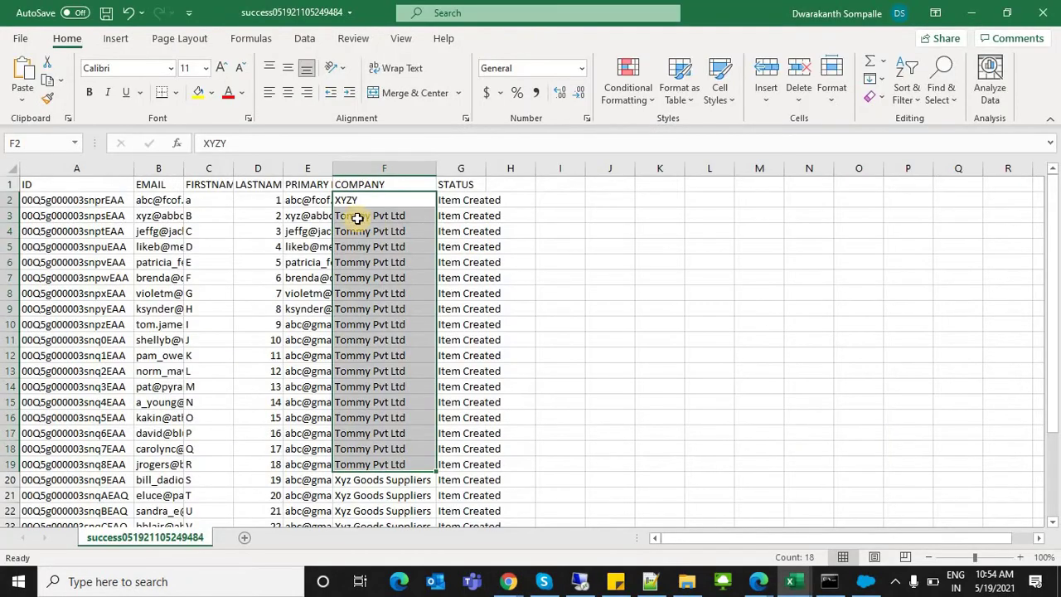
pyautogui.click(351, 200)
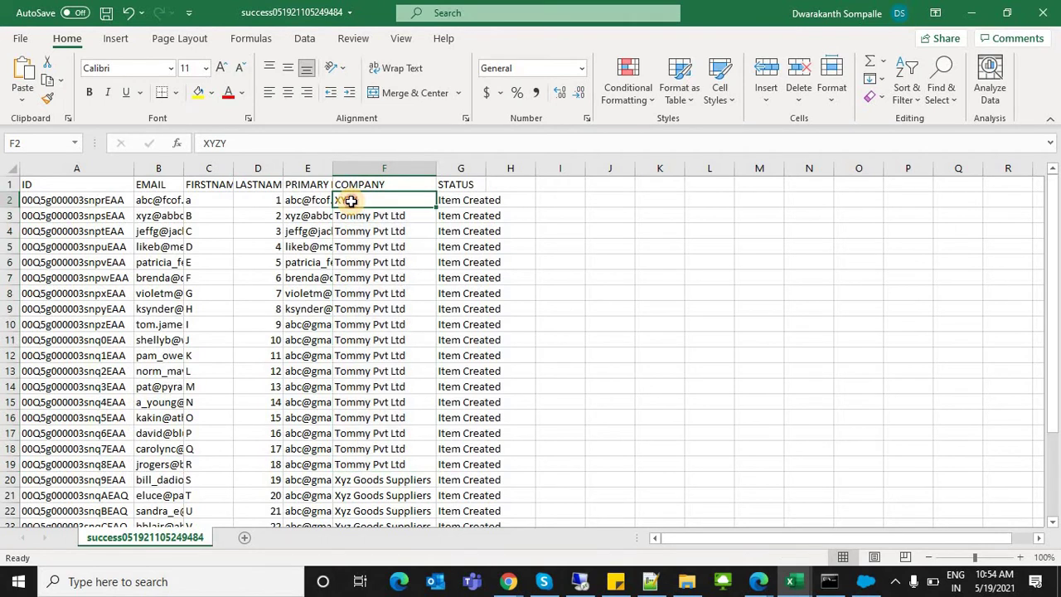
pyautogui.keyDown('shift'); pyautogui.click(364, 464); pyautogui.keyUp('shift')
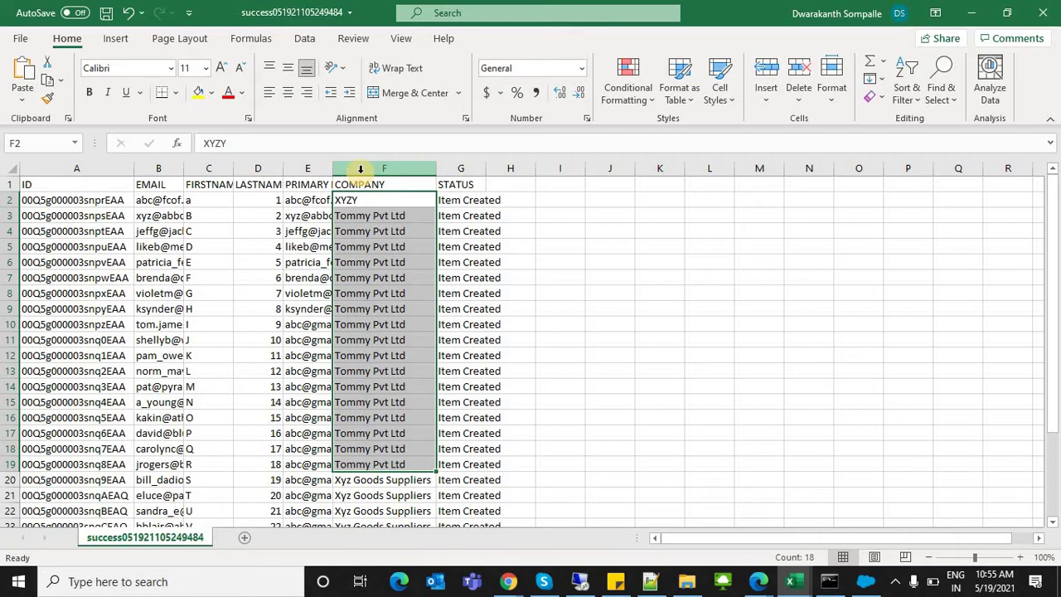
pyautogui.hotkey('alt', 'Tab')
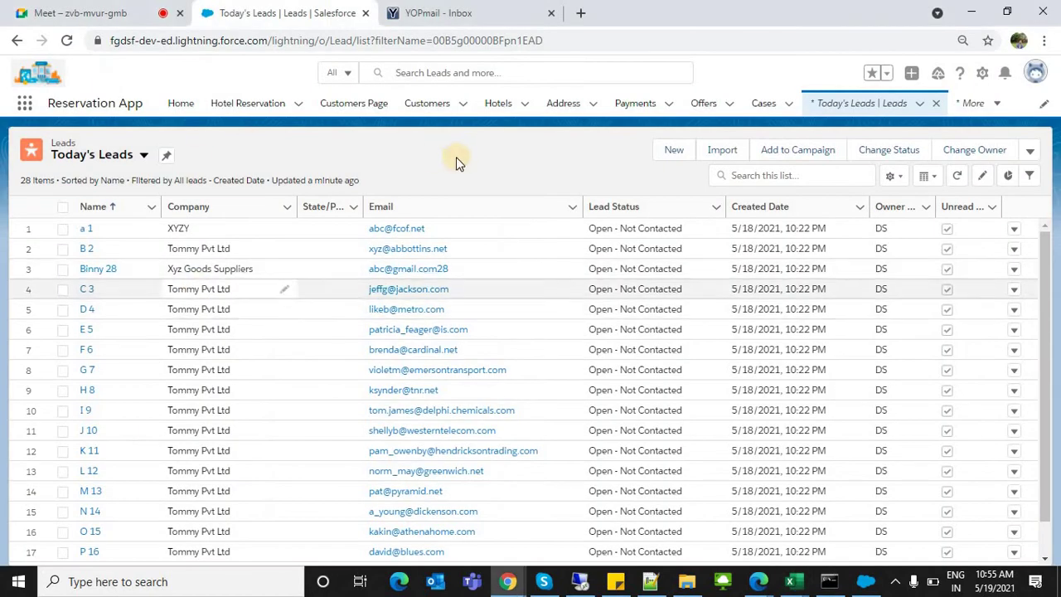
# Step: Save a blank new lead to reveal the required Name, Company and Primary Email fields, then discard it
pyautogui.click(657, 159)
pyautogui.click(657, 159)
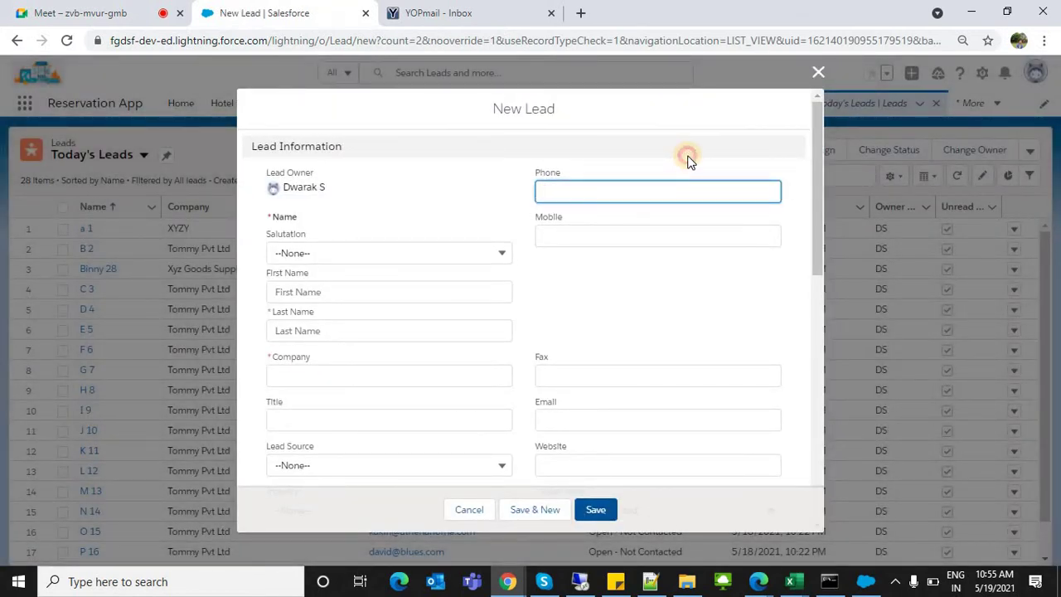
pyautogui.click(606, 513)
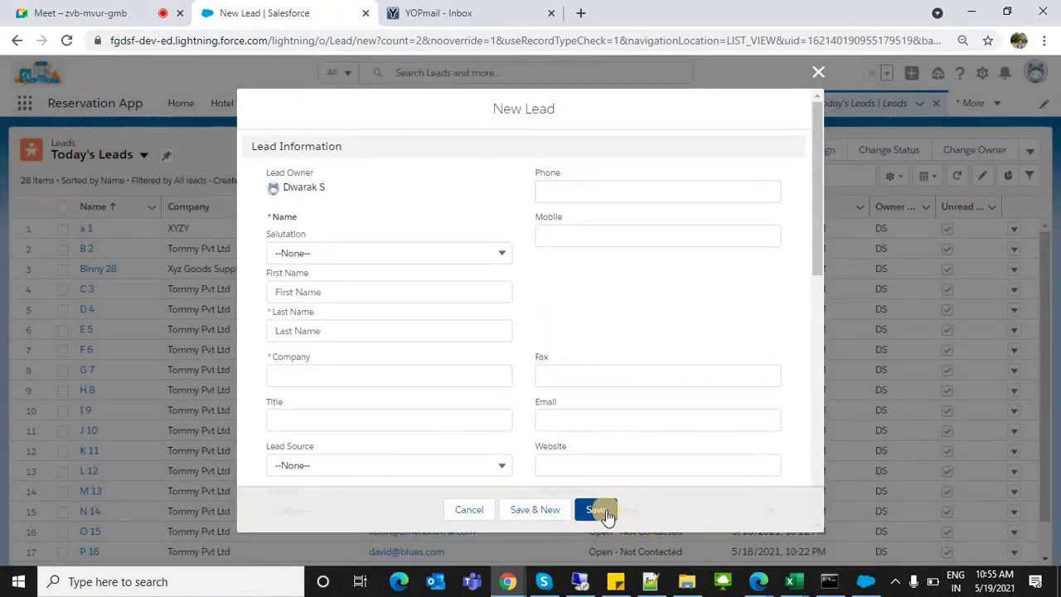
pyautogui.click(274, 386)
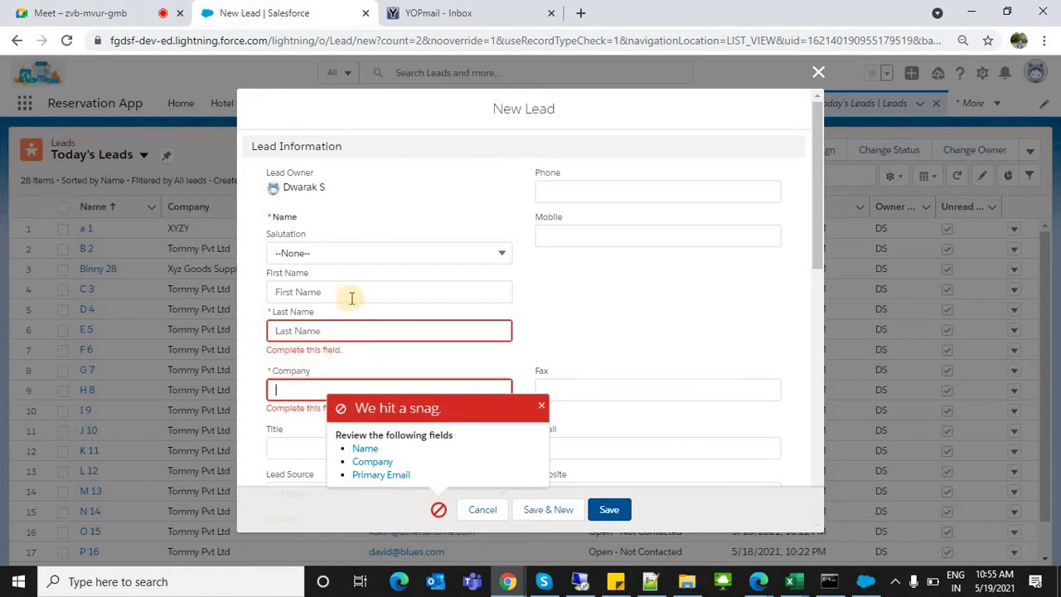
pyautogui.click(329, 326)
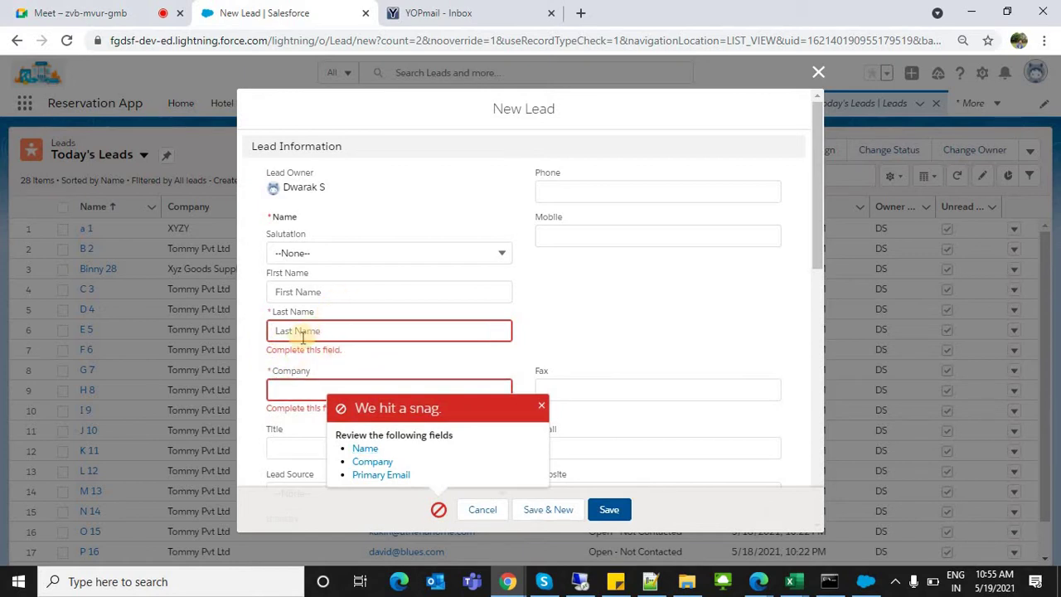
pyautogui.click(300, 336)
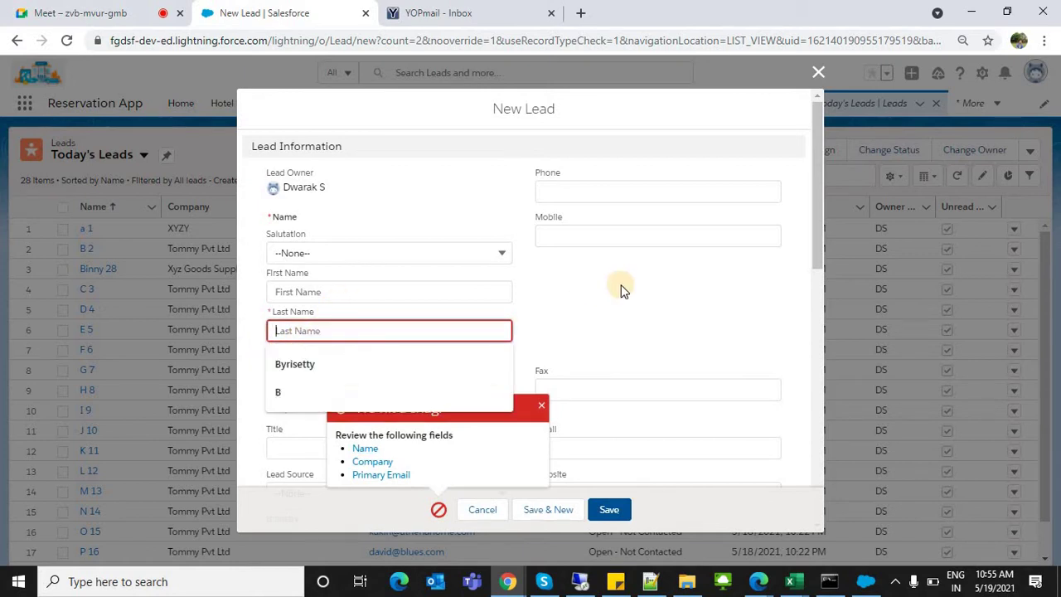
pyautogui.click(816, 73)
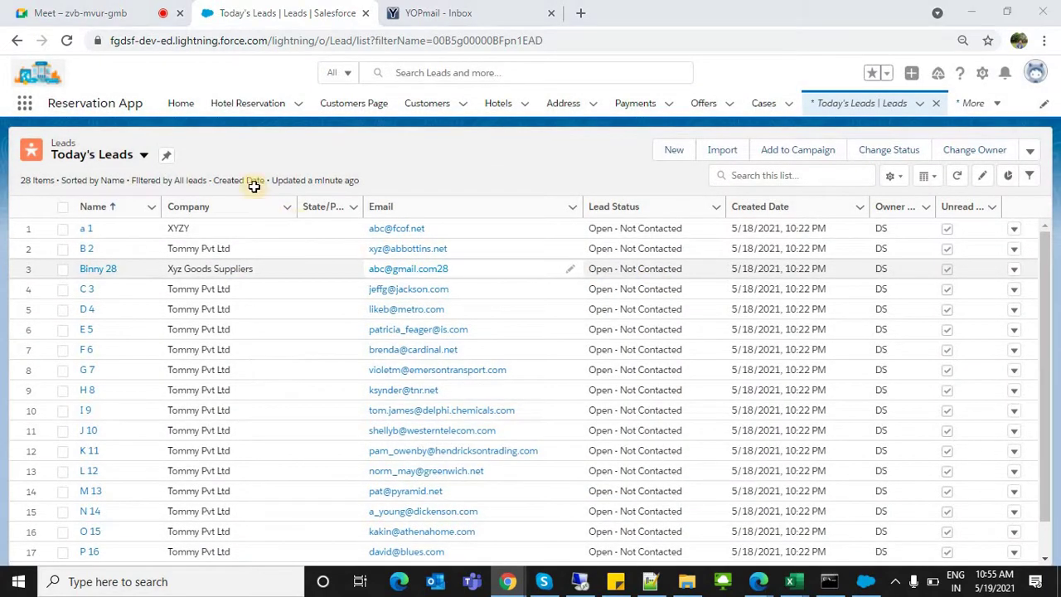
pyautogui.hotkey('alt', 'Tab')
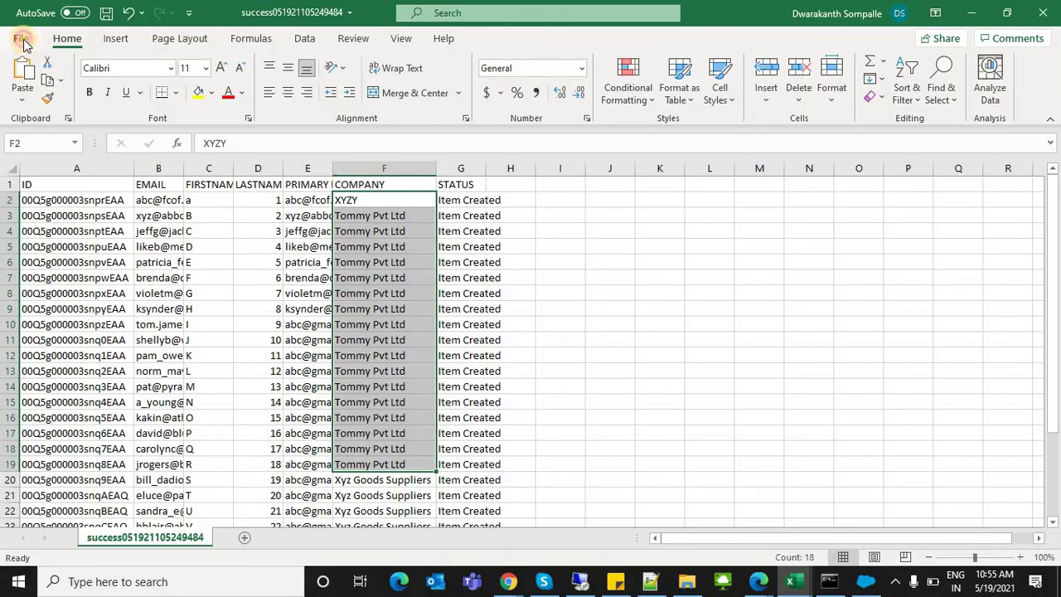
# Step: Save the workbook as CSV 'Update Lead Details' in the D:\Bch 16\data loader\Data folder
pyautogui.click(21, 39)
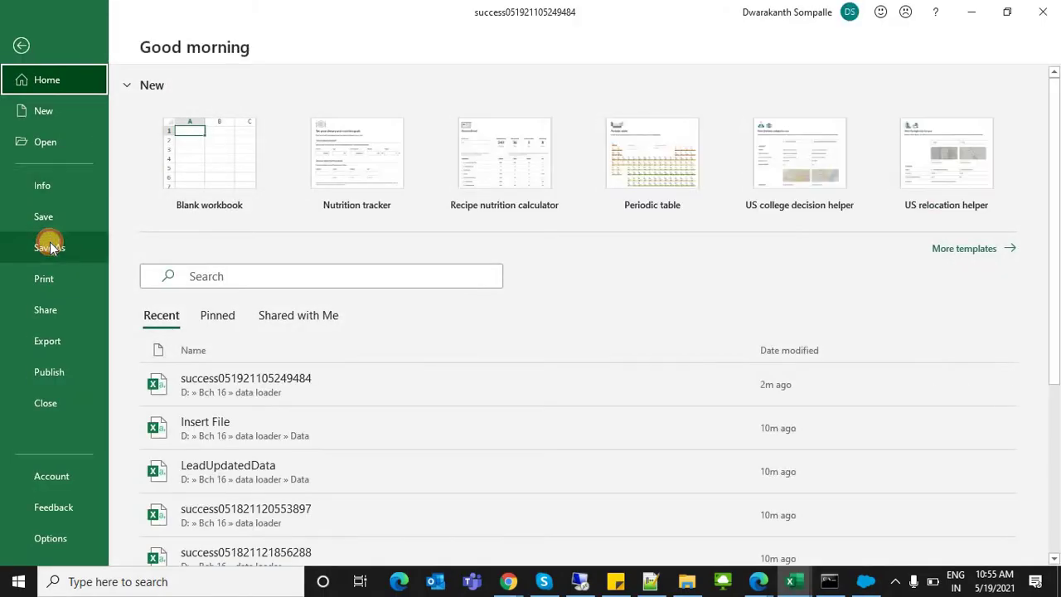
pyautogui.click(48, 245)
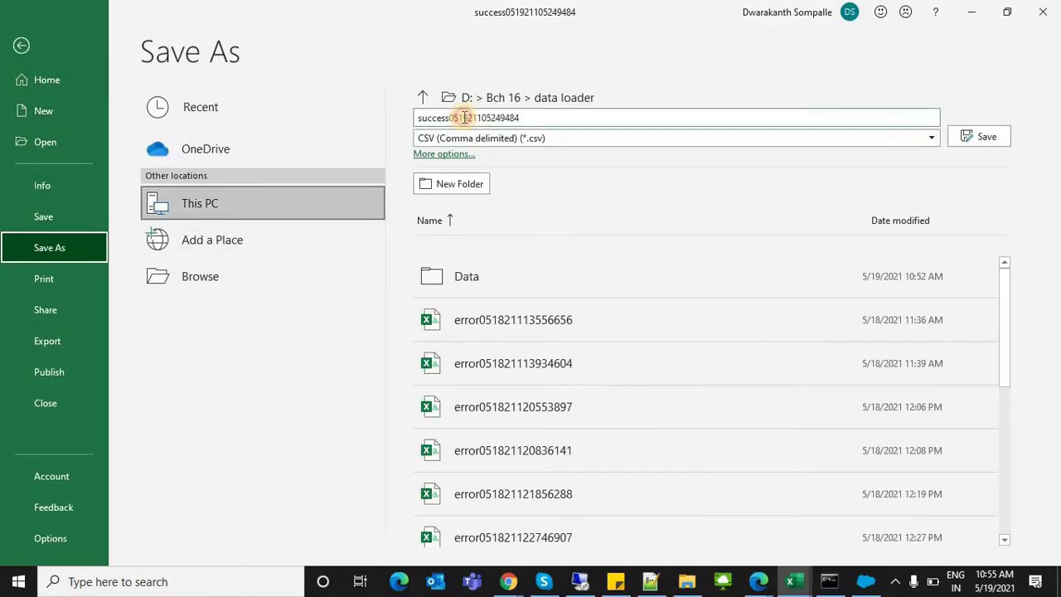
pyautogui.click(464, 118)
pyautogui.write('Update Lead D')
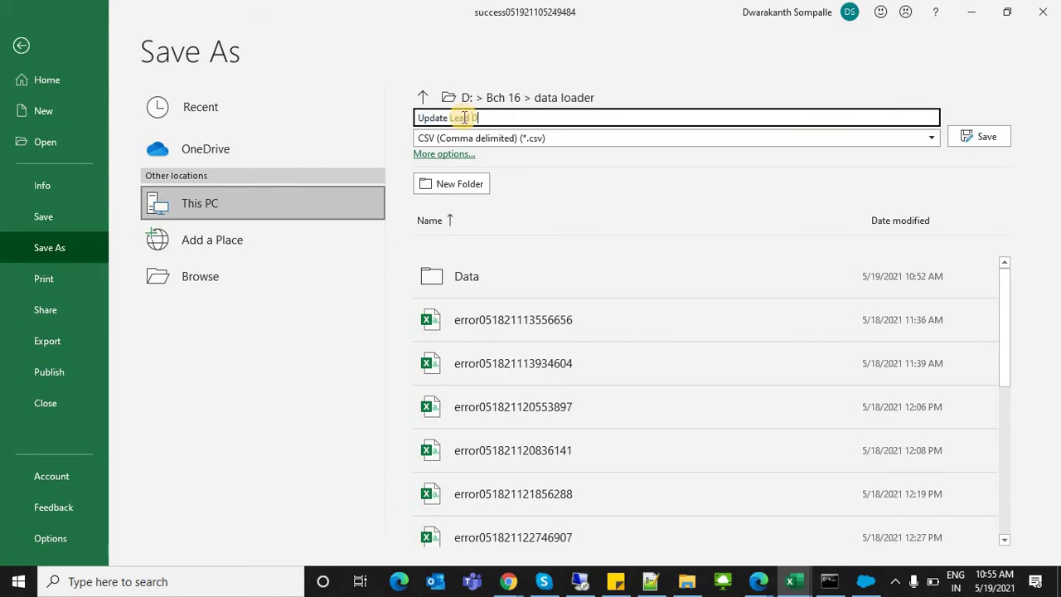
pyautogui.write('etails')
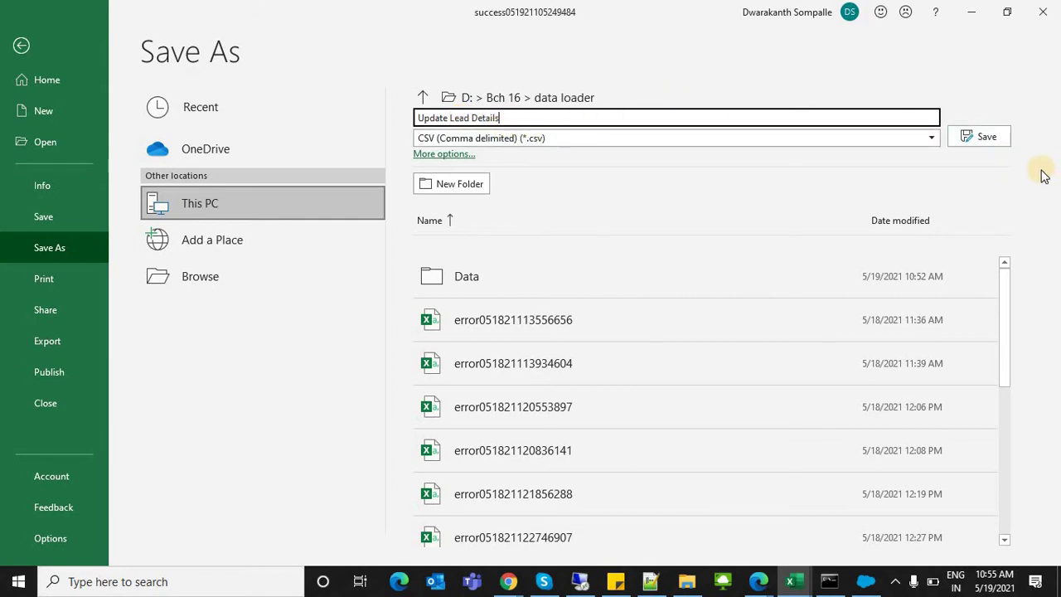
pyautogui.click(518, 95)
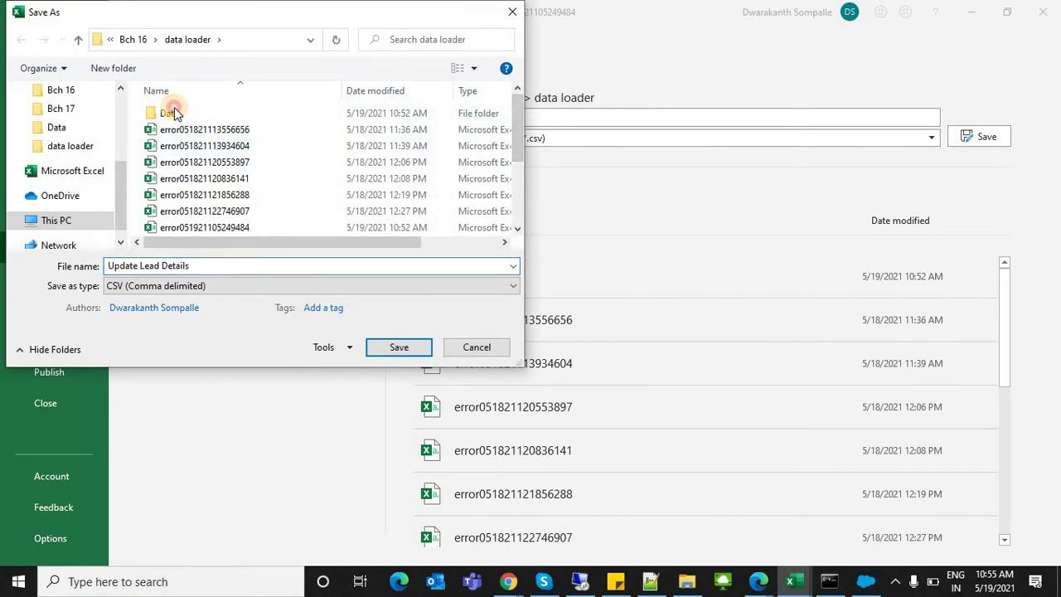
pyautogui.doubleClick(174, 113)
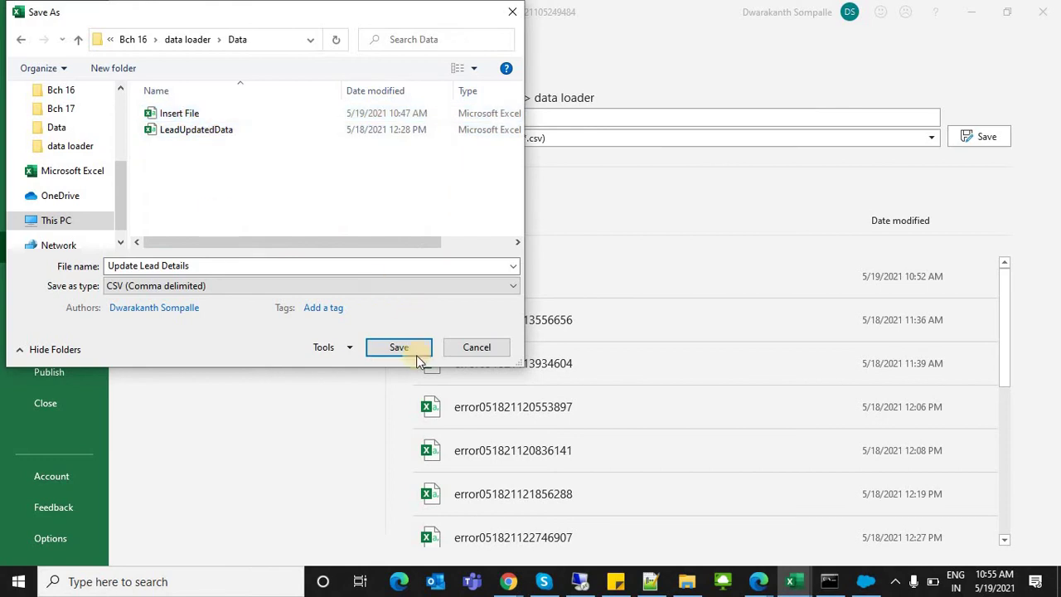
pyautogui.click(399, 348)
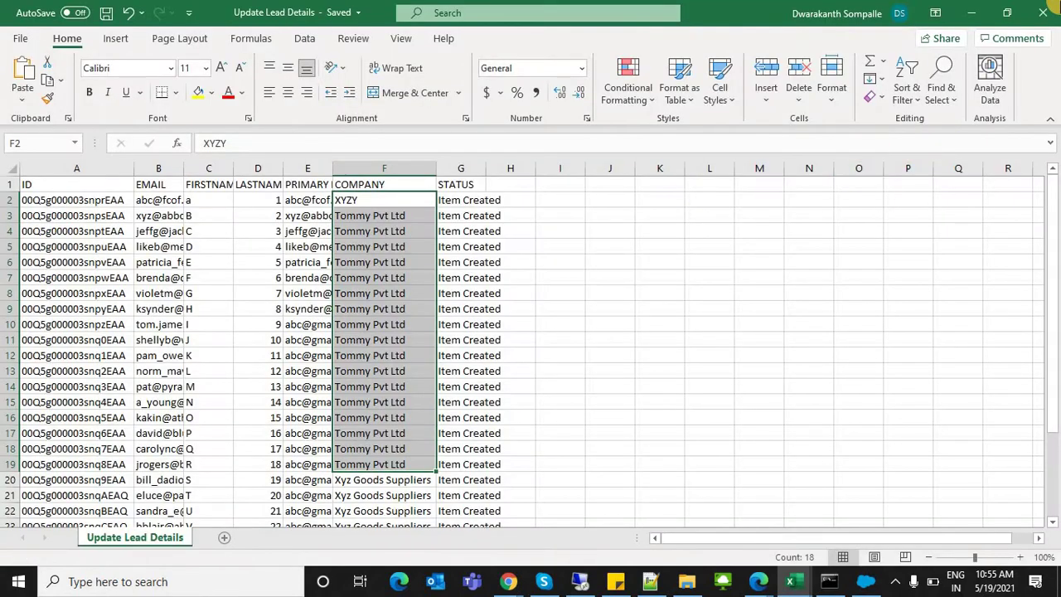
# Step: Close all Excel workbooks, then refresh and maximize the Data folder window
pyautogui.click(1043, 12)
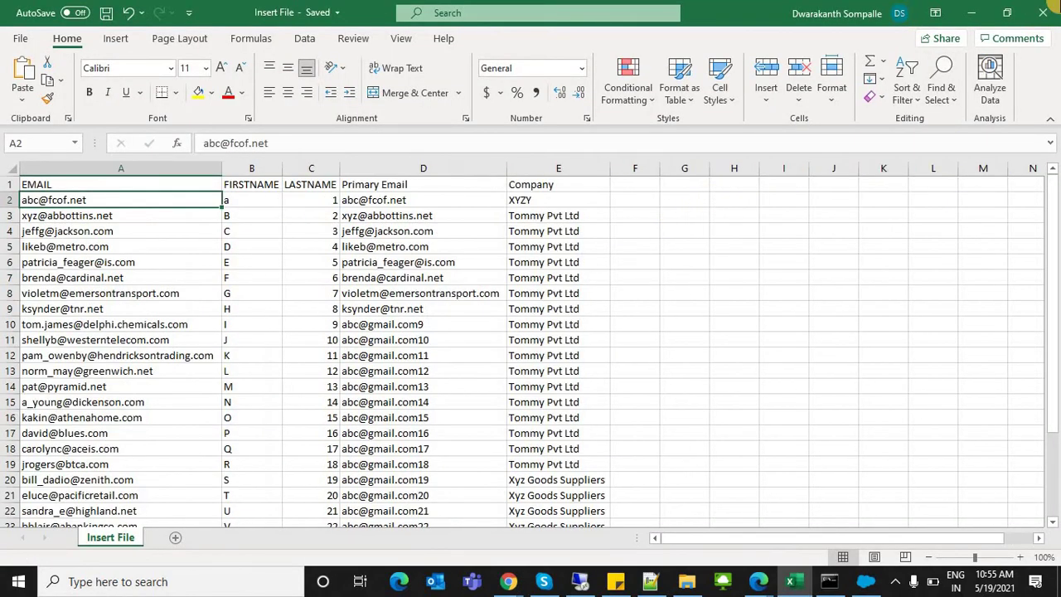
pyautogui.click(1042, 13)
pyautogui.click(1042, 13)
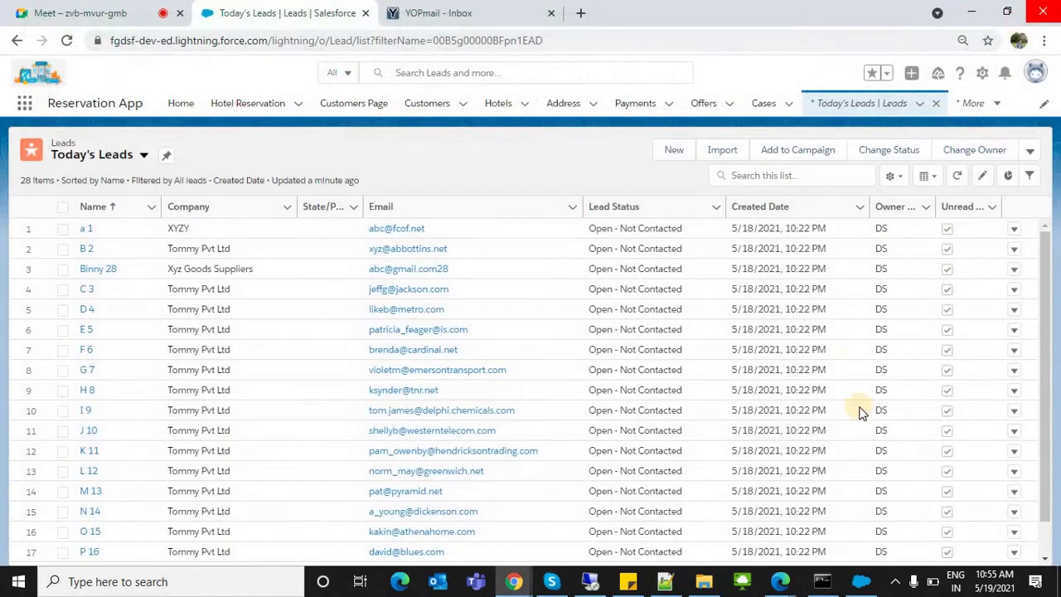
pyautogui.click(709, 576)
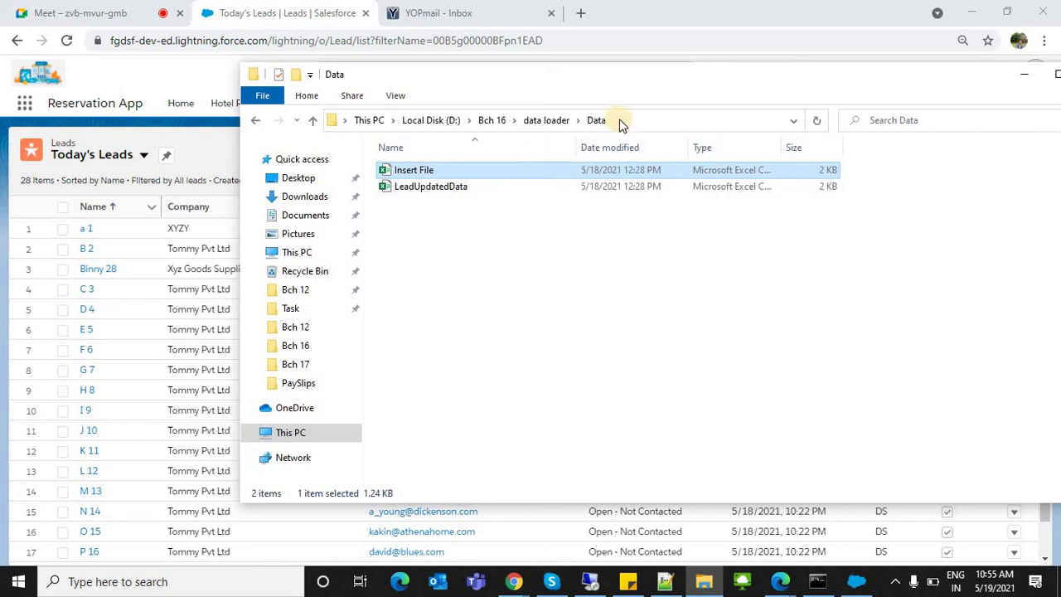
pyautogui.click(621, 120)
pyautogui.press('Return')
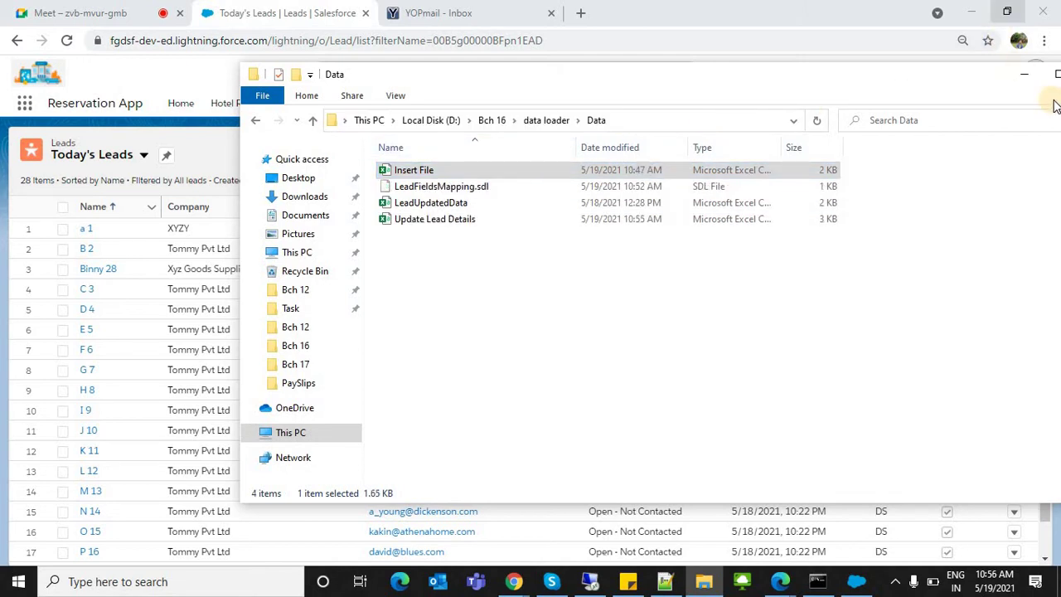
pyautogui.press('super+Up')
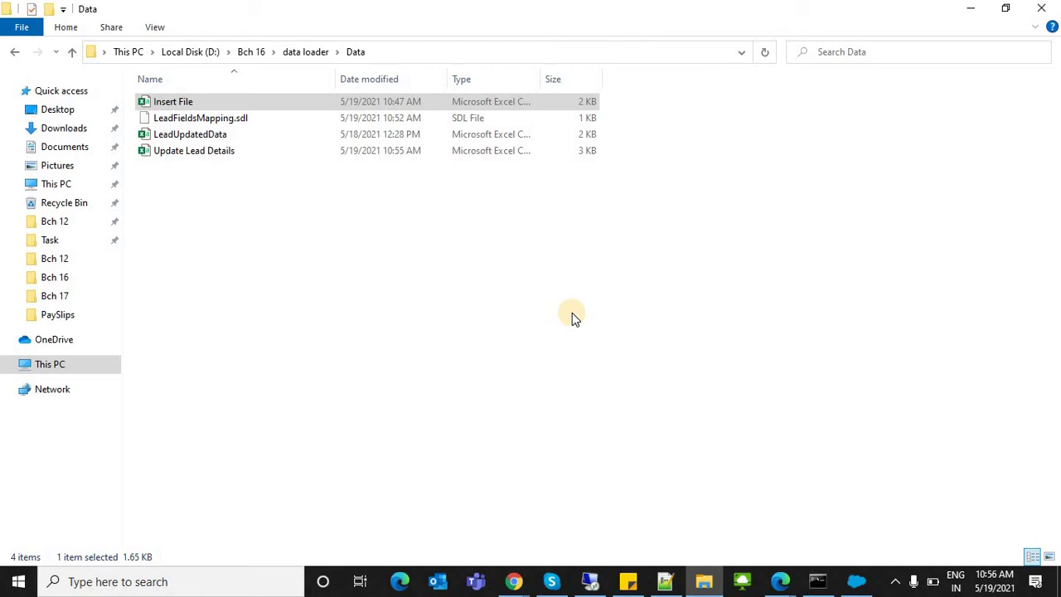
# Step: Close the loaded-records viewer and Operation Finished summary, then minimize Data Loader
pyautogui.click(862, 571)
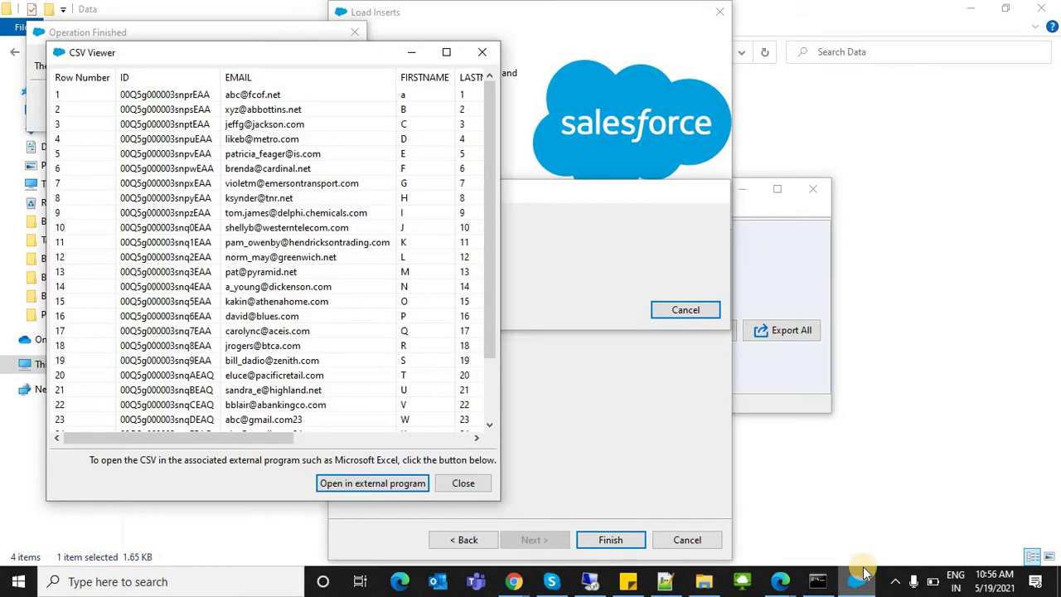
pyautogui.click(466, 483)
pyautogui.click(346, 100)
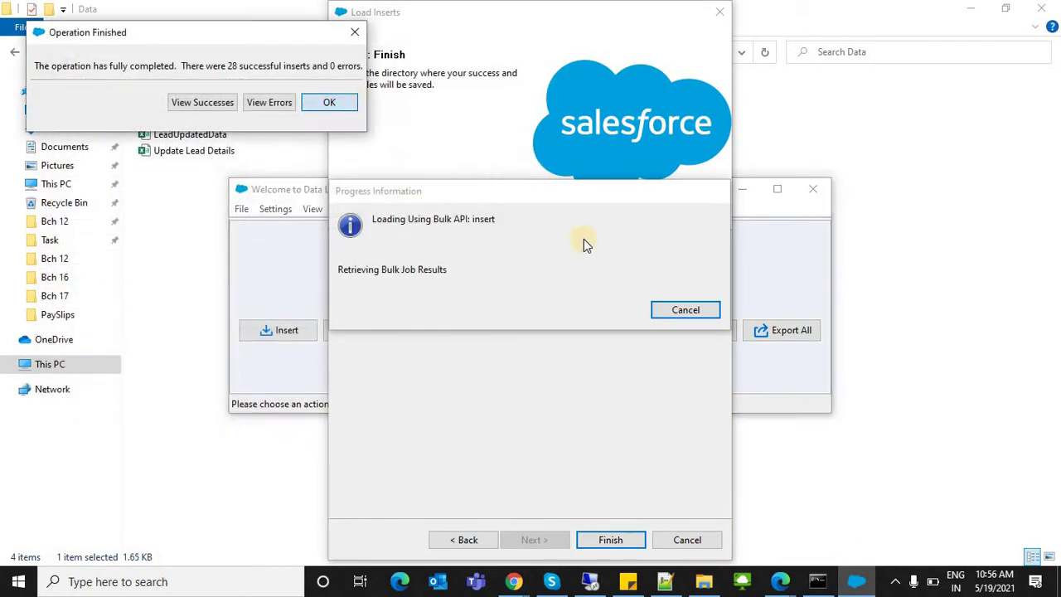
pyautogui.click(742, 194)
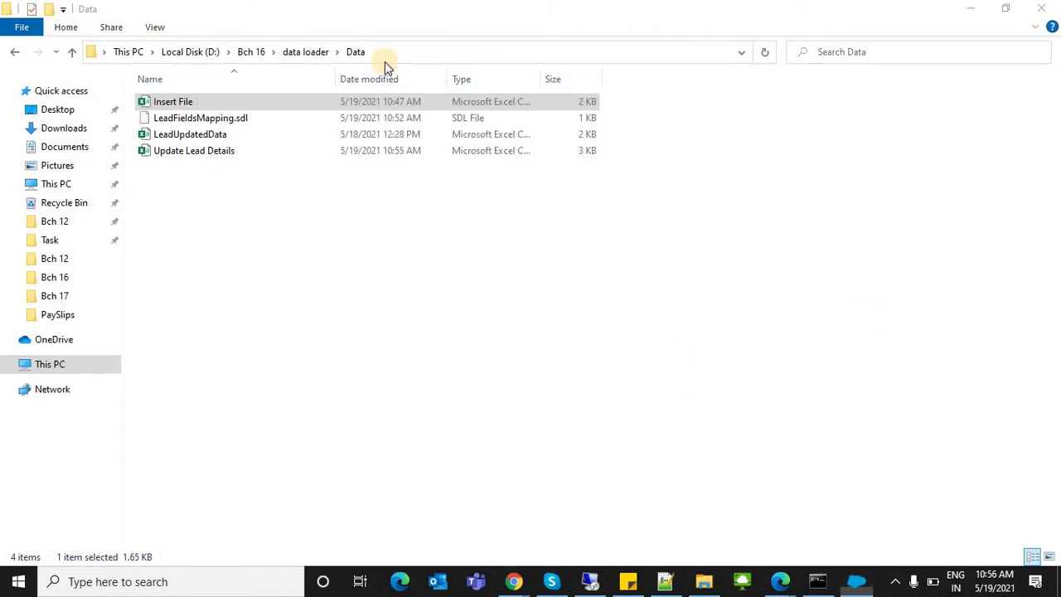
# Step: Open Update Lead Details full screen and clear the STATUS values in column G
pyautogui.doubleClick(191, 152)
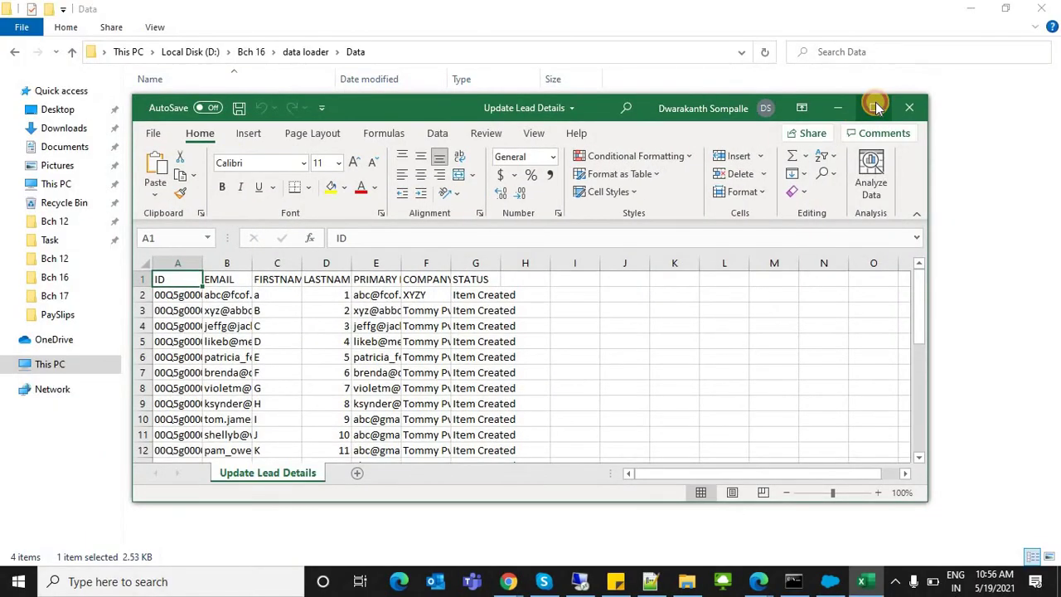
pyautogui.click(876, 107)
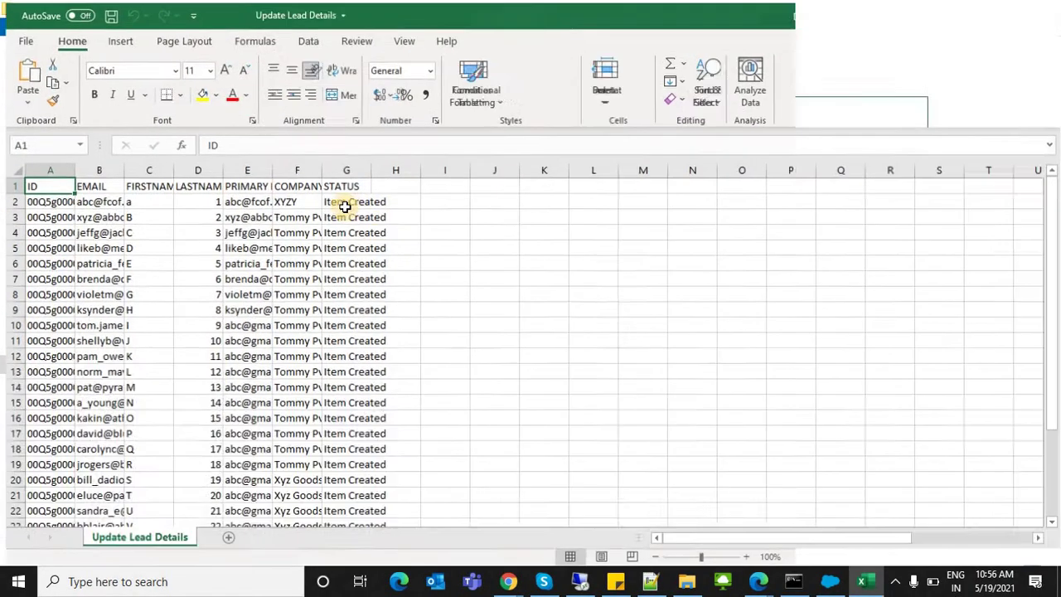
pyautogui.click(343, 168)
pyautogui.rightClick(345, 169)
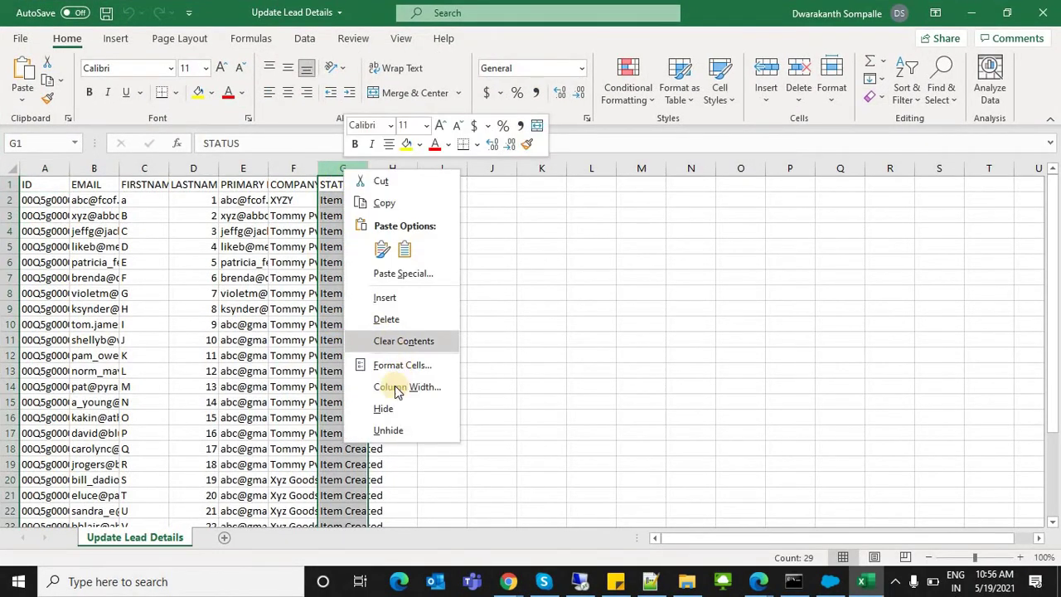
pyautogui.press('Escape')
pyautogui.press('Delete')
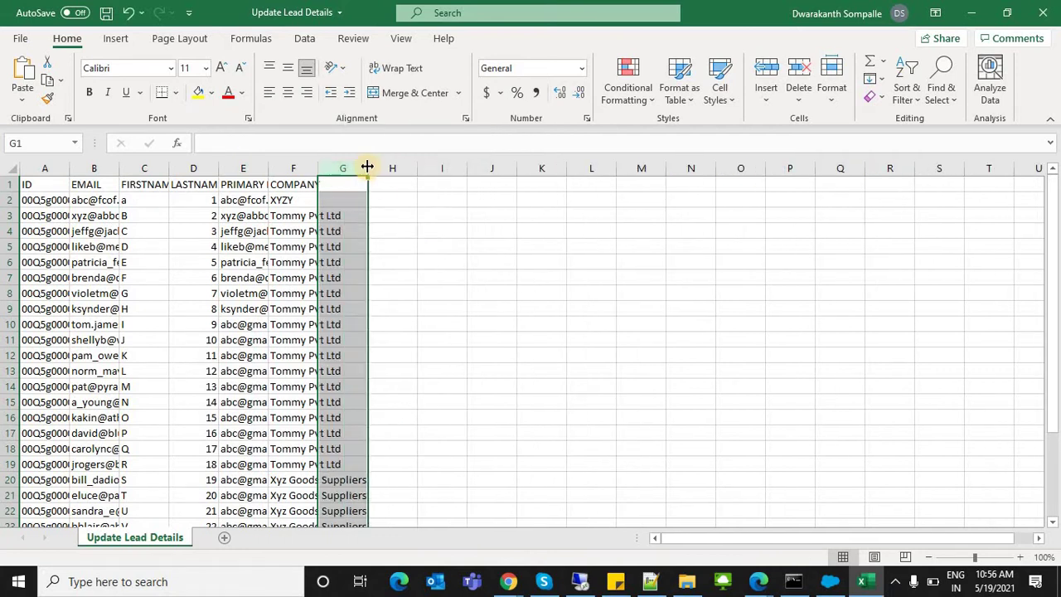
# Step: Auto-fit columns F through A to their contents
pyautogui.doubleClick(319, 168)
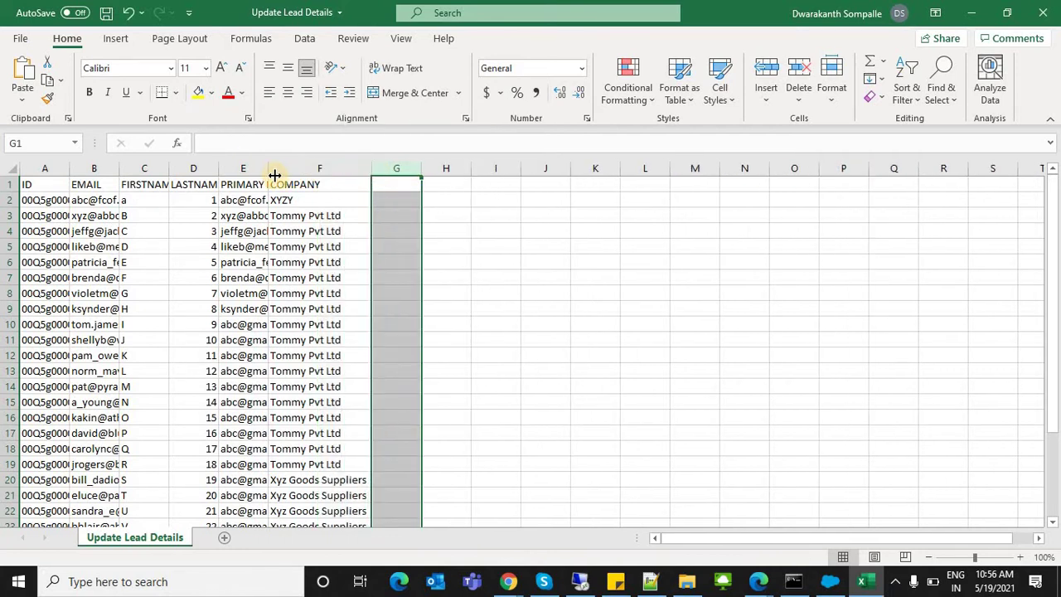
pyautogui.doubleClick(269, 168)
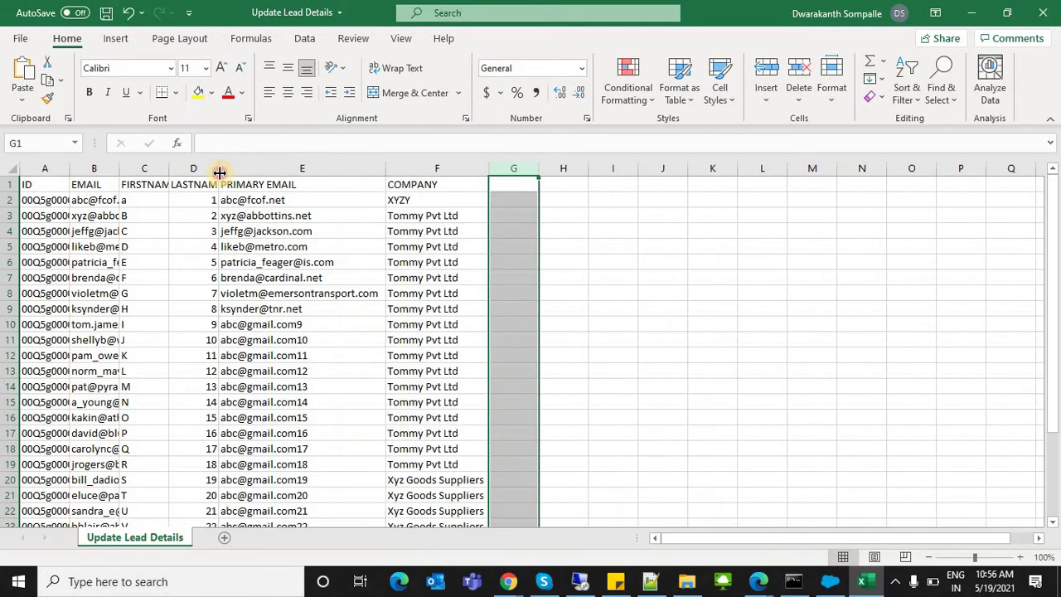
pyautogui.doubleClick(219, 168)
pyautogui.doubleClick(169, 168)
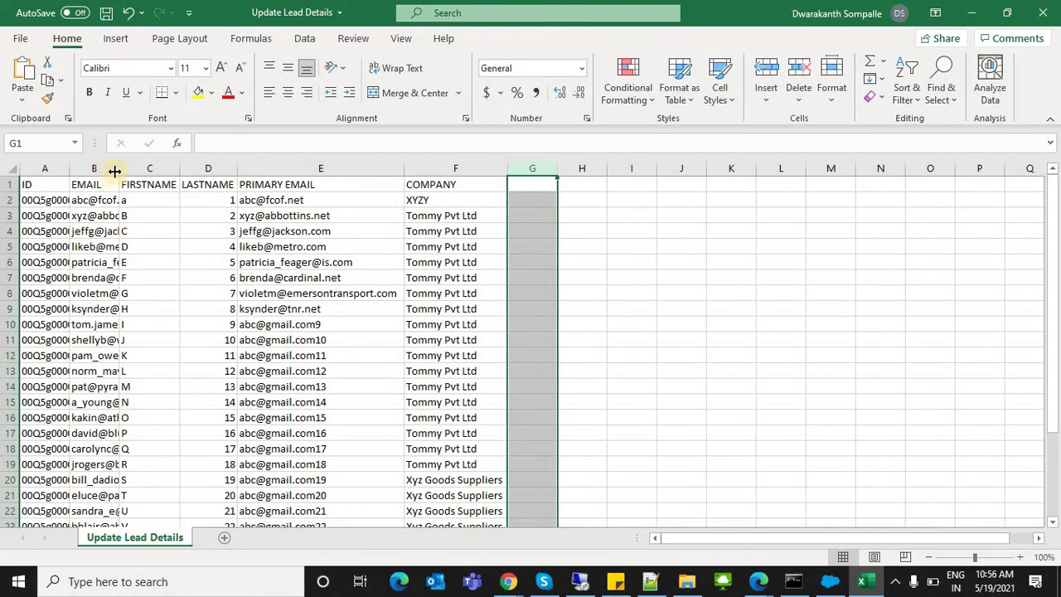
pyautogui.doubleClick(118, 168)
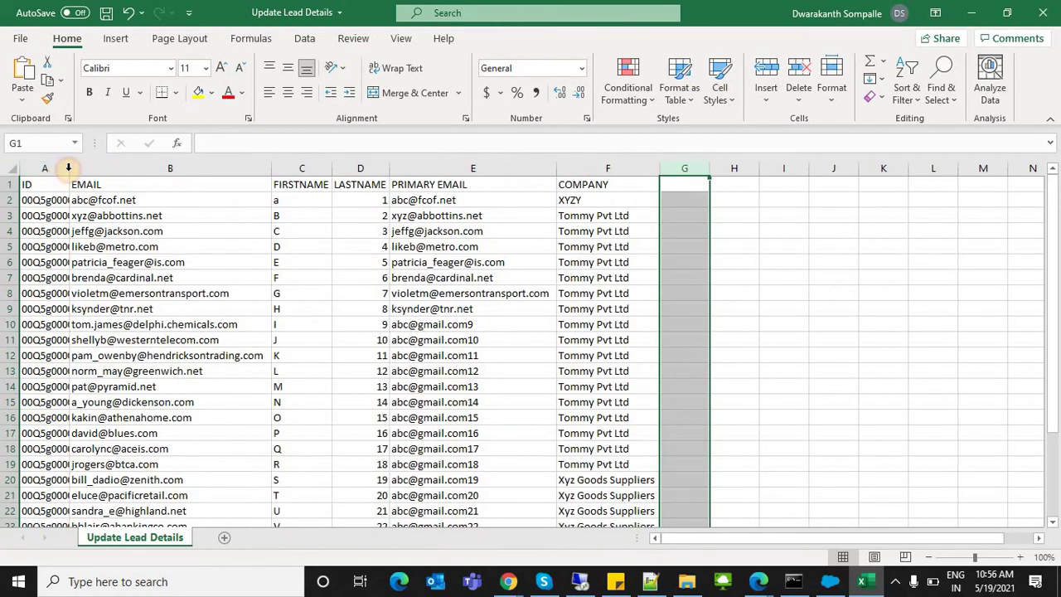
pyautogui.doubleClick(69, 168)
# Step: Copy the first lead ID from cell A2
pyautogui.moveTo(71, 200); pyautogui.dragTo(124, 457)
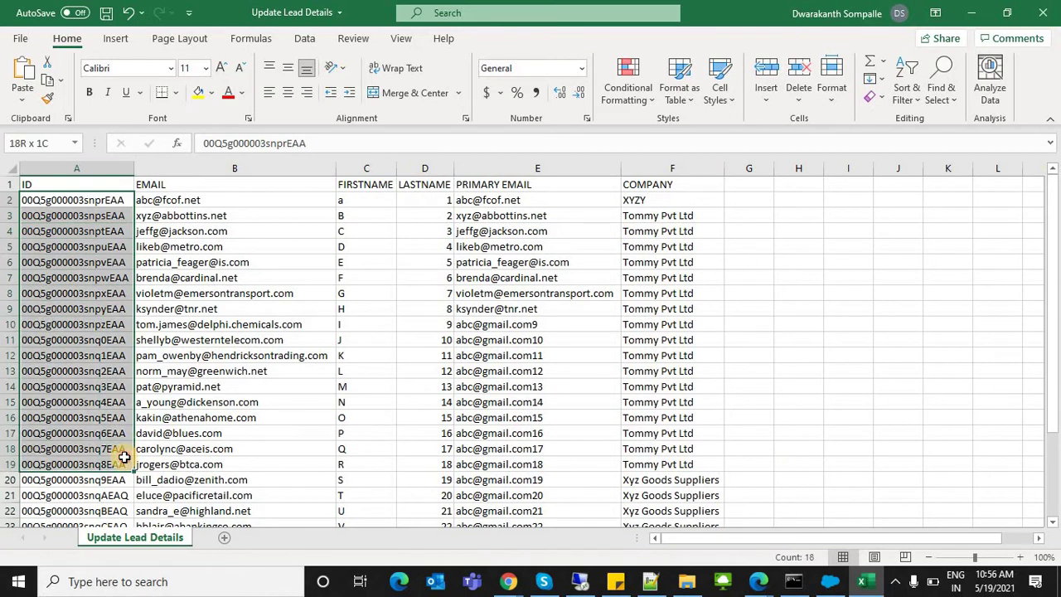
pyautogui.click(63, 200)
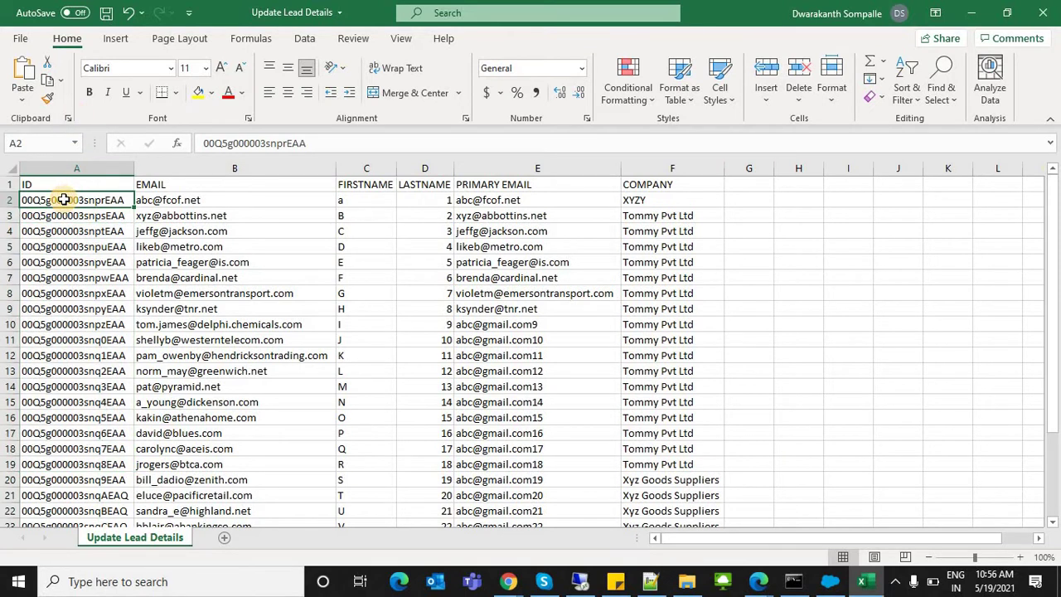
pyautogui.hotkey('ctrl', 'c')
pyautogui.hotkey('alt', 'Tab')
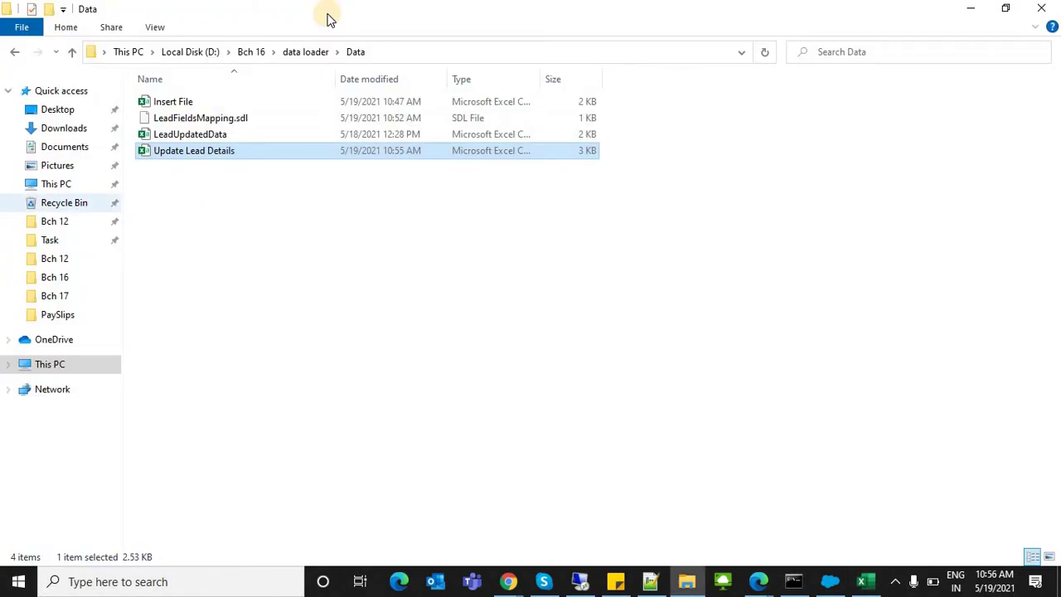
# Step: Paste the copied lead ID into the Salesforce leads URL to open the first lead's record page
pyautogui.hotkey('alt', 'Tab')
pyautogui.press('Tab')
pyautogui.hotkey('alt', 'Tab')
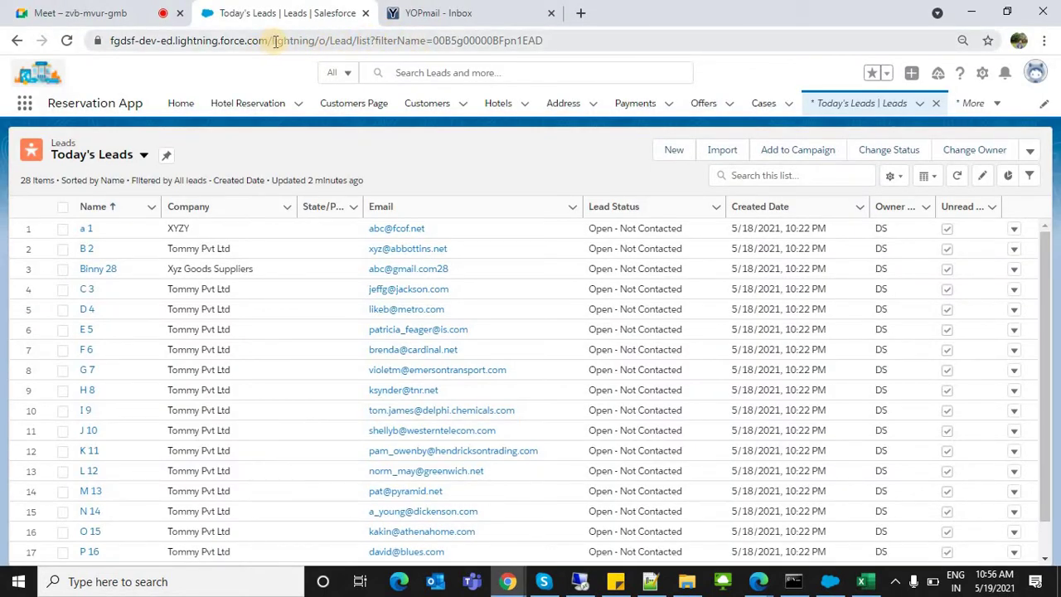
pyautogui.moveTo(276, 42); pyautogui.dragTo(618, 53)
pyautogui.write('l')
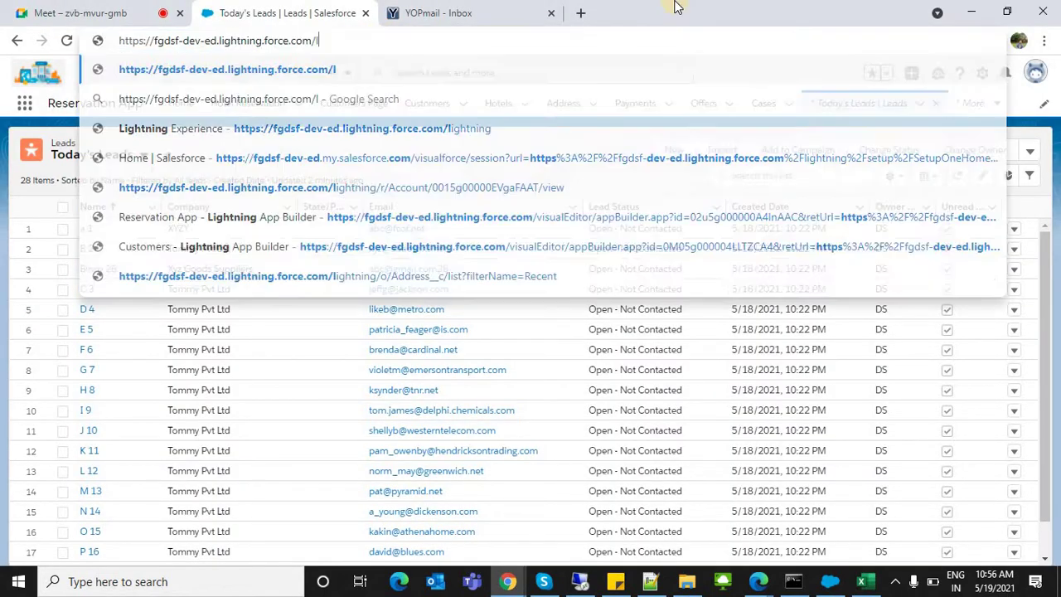
pyautogui.press('BackSpace')
pyautogui.hotkey('ctrl', 'v')
pyautogui.press('Return')
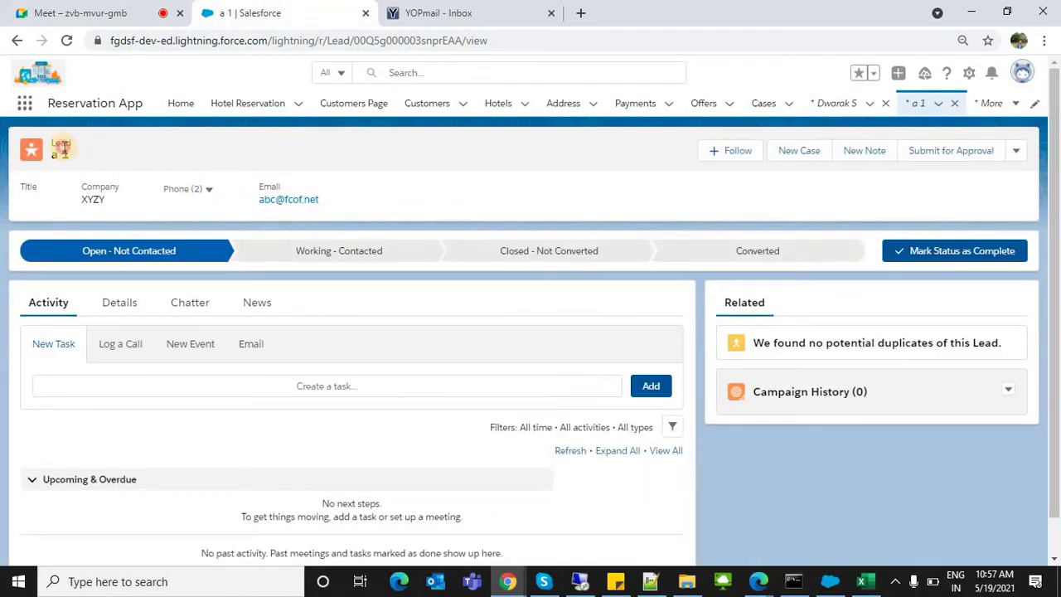
pyautogui.hotkey('alt', 'Tab')
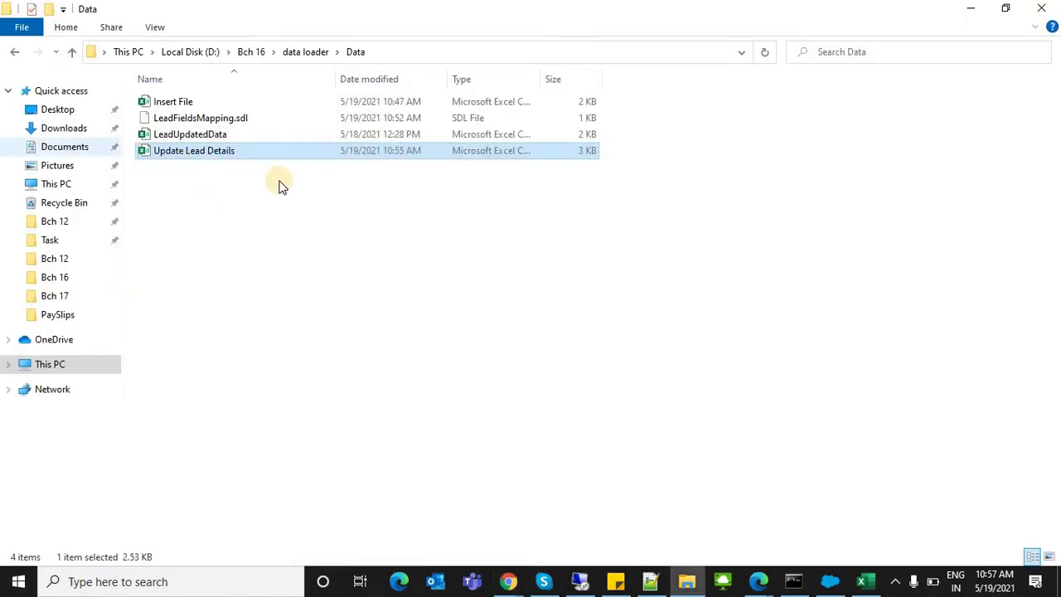
# Step: Switch back to the Update Lead Details spreadsheet in Excel
pyautogui.hotkey('alt', 'Tab')
pyautogui.hotkey('alt', 'Tab')
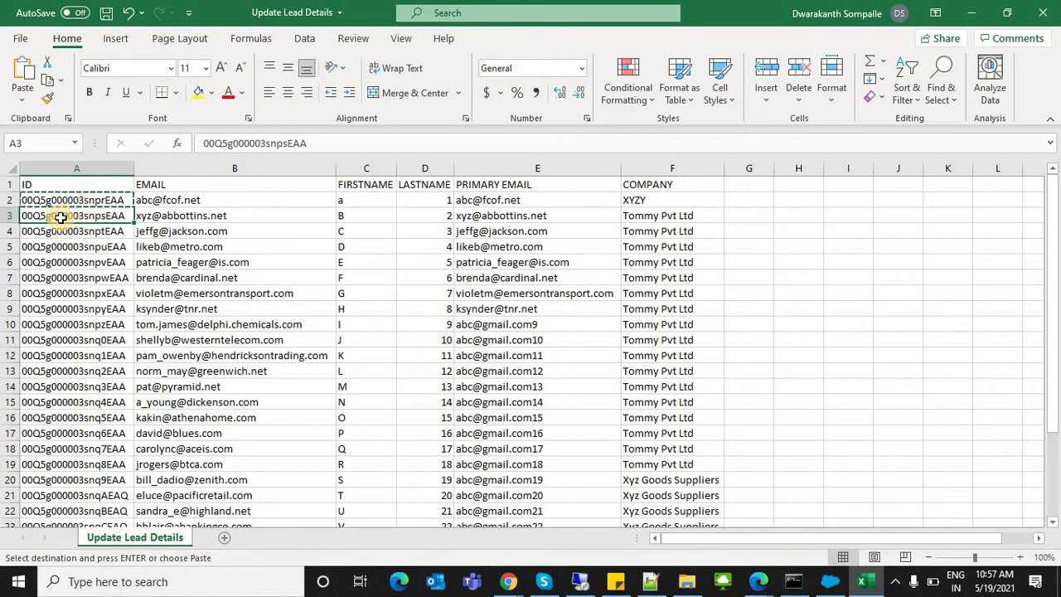
# Step: Change the first names in C3–C5 to Bhaskar, Chatnya and Dhanush
pyautogui.click(179, 215)
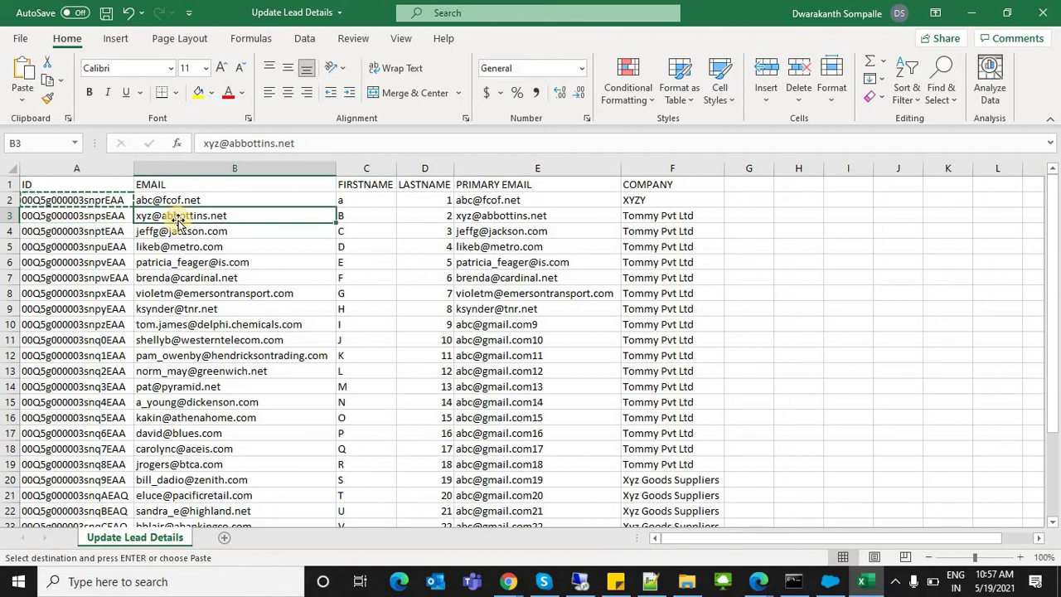
pyautogui.click(100, 215)
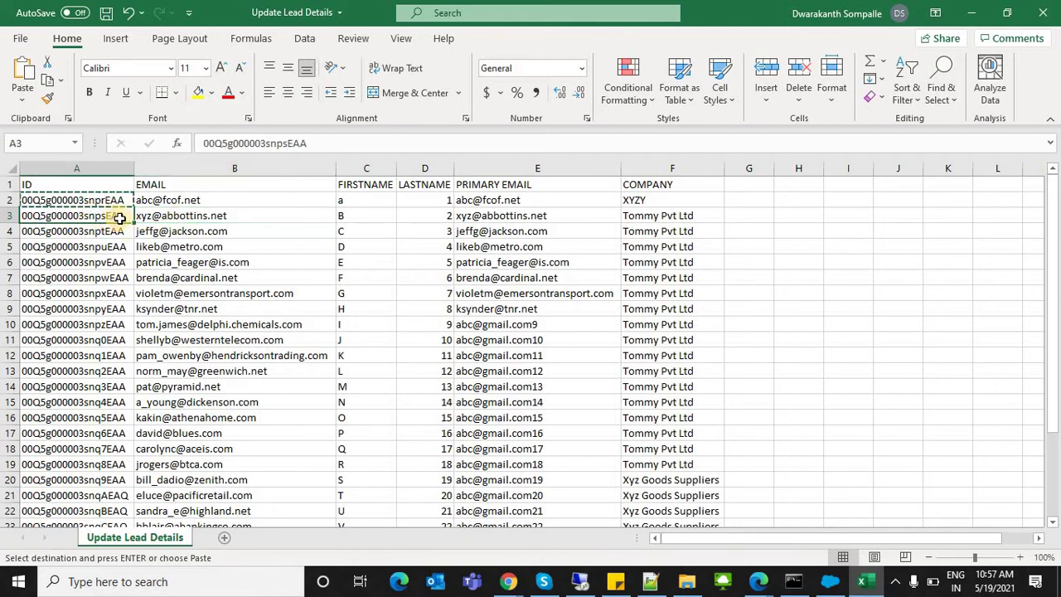
pyautogui.click(309, 216)
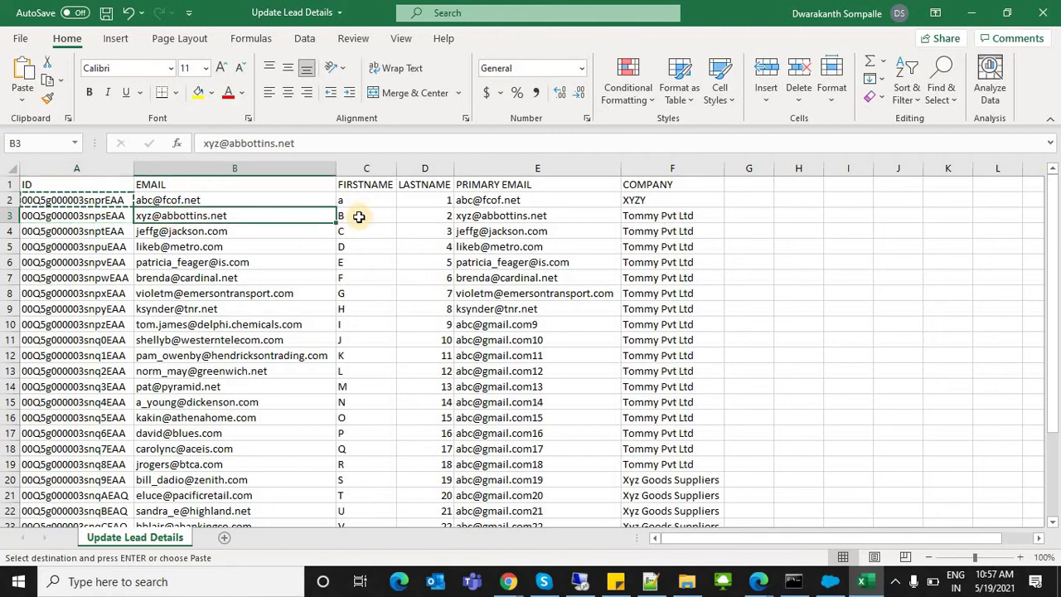
pyautogui.click(359, 218)
pyautogui.doubleClick(361, 218)
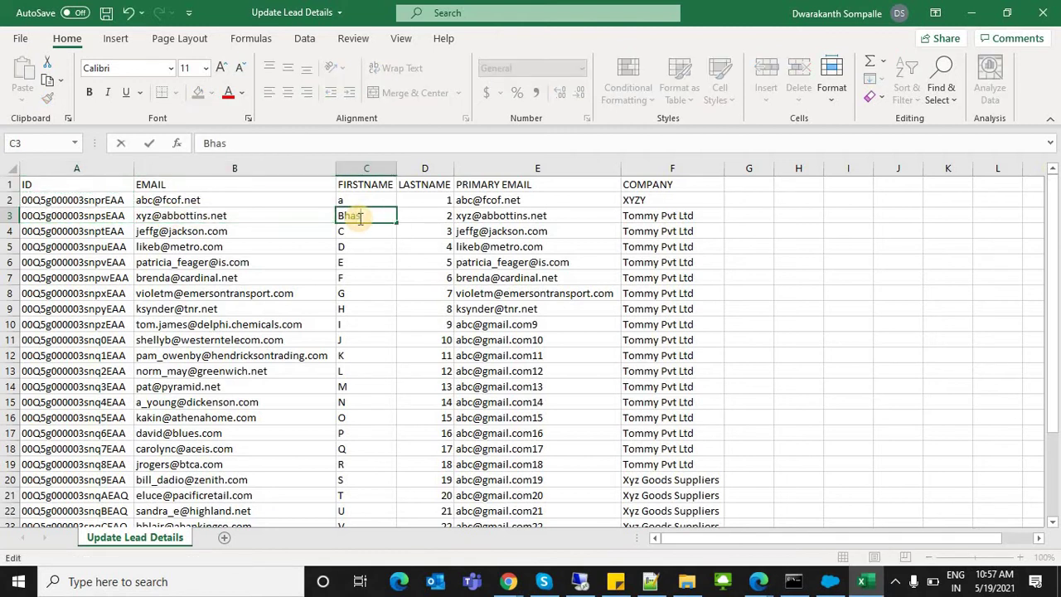
pyautogui.write('haskar')
pyautogui.doubleClick(358, 231)
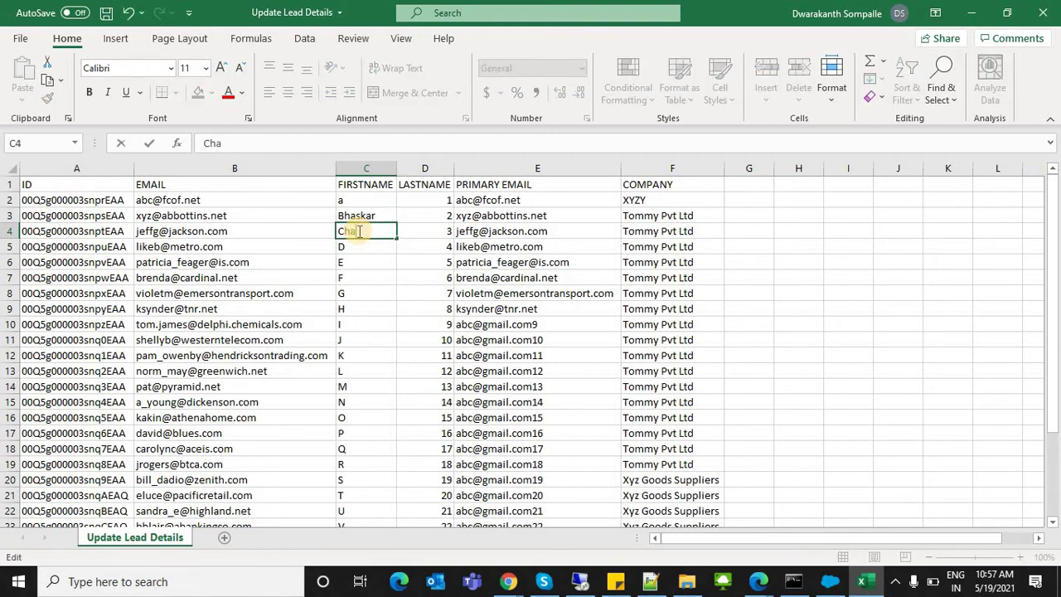
pyautogui.write('hatnya')
pyautogui.click(355, 243)
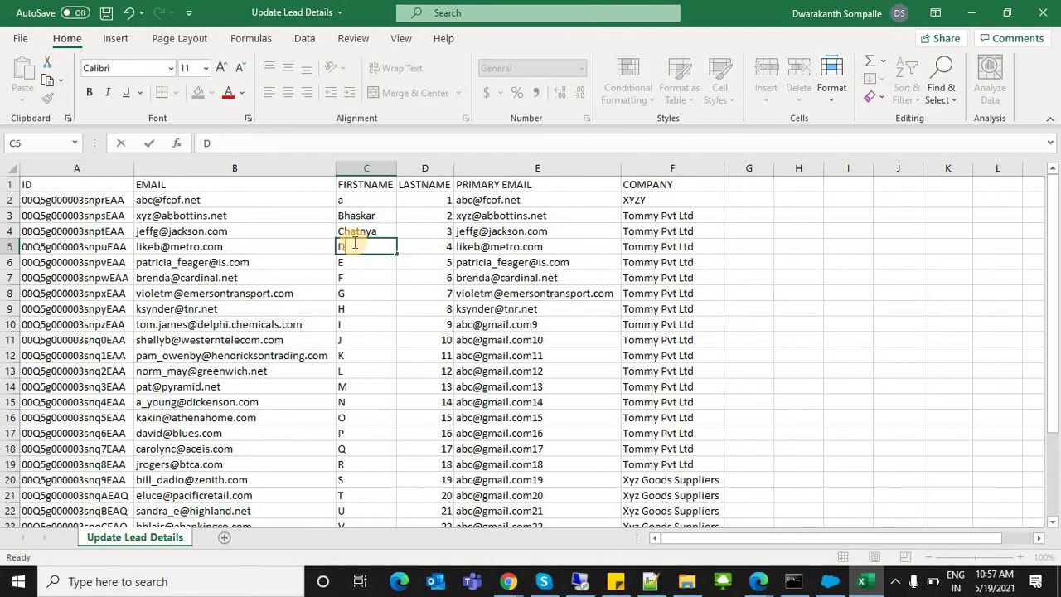
pyautogui.write('hanush')
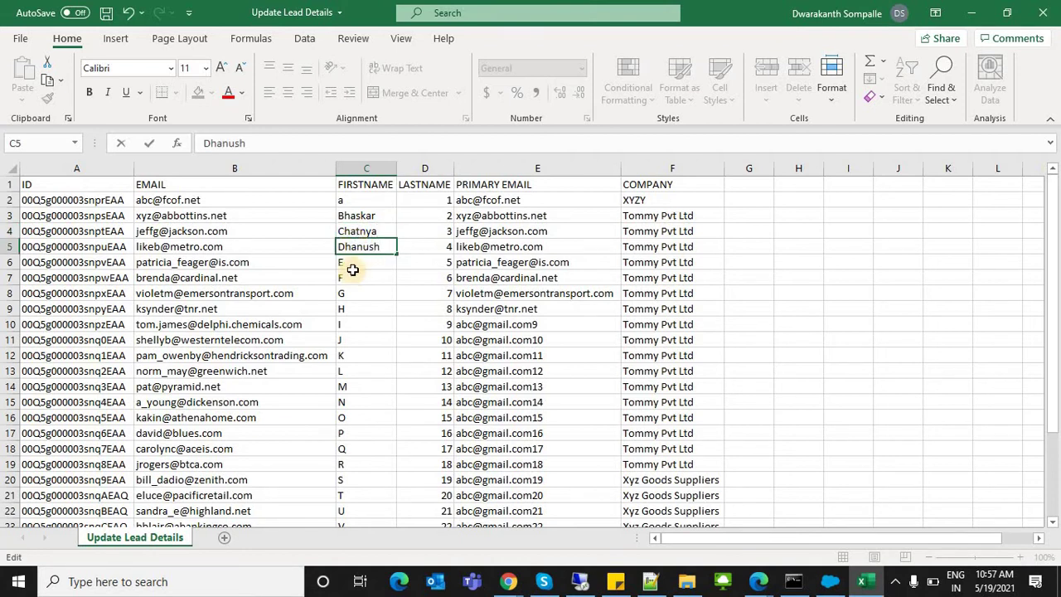
# Step: Change the first names in C6–C8 to Eega, Firoz and Gandhi and save the workbook
pyautogui.doubleClick(354, 263)
pyautogui.write('eega')
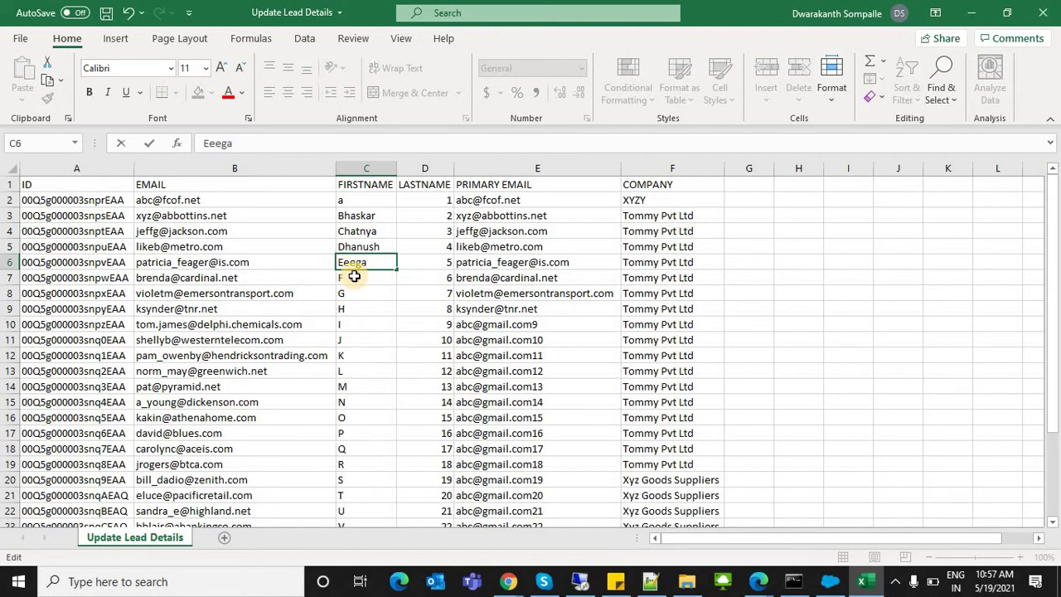
pyautogui.click(355, 277)
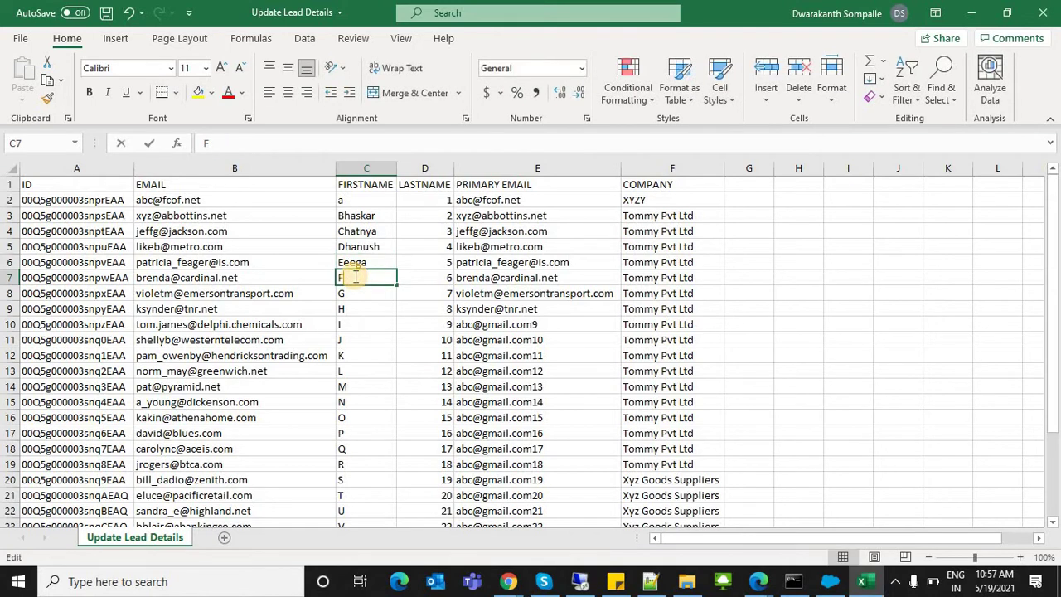
pyautogui.doubleClick(354, 277)
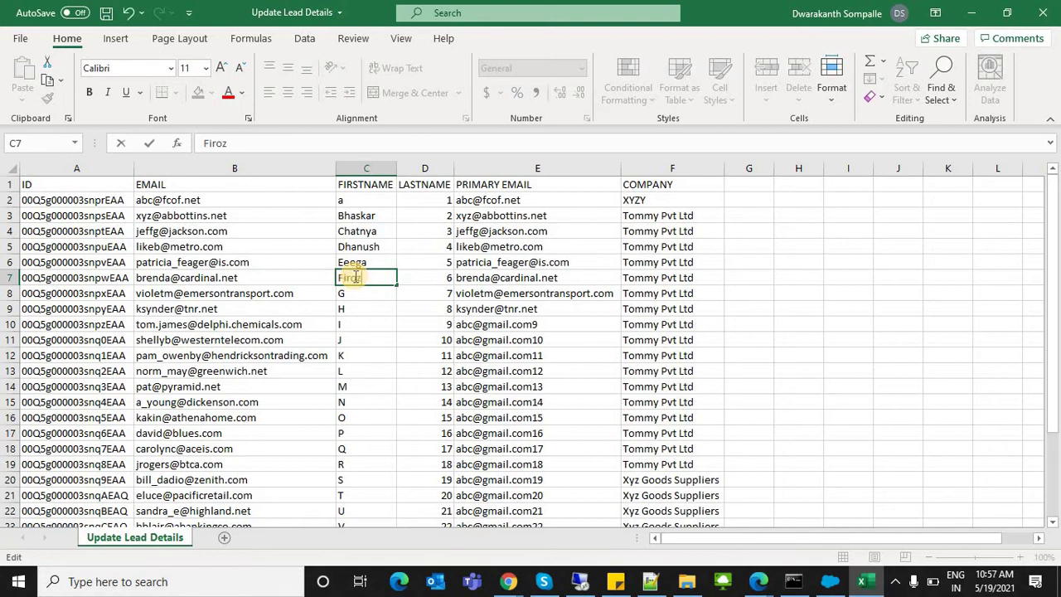
pyautogui.click(360, 294)
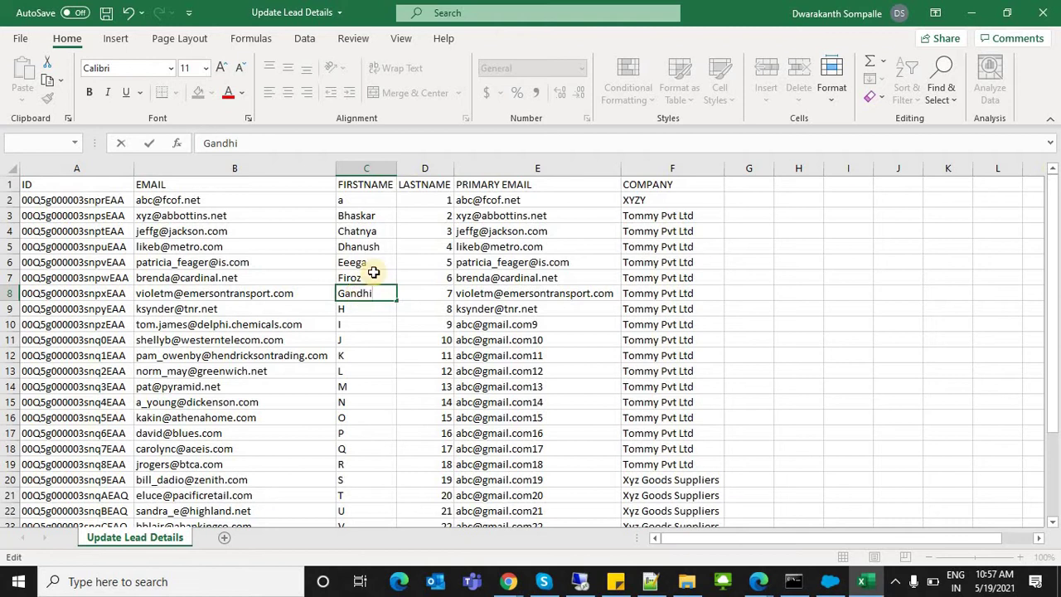
pyautogui.hotkey('ctrl', 's')
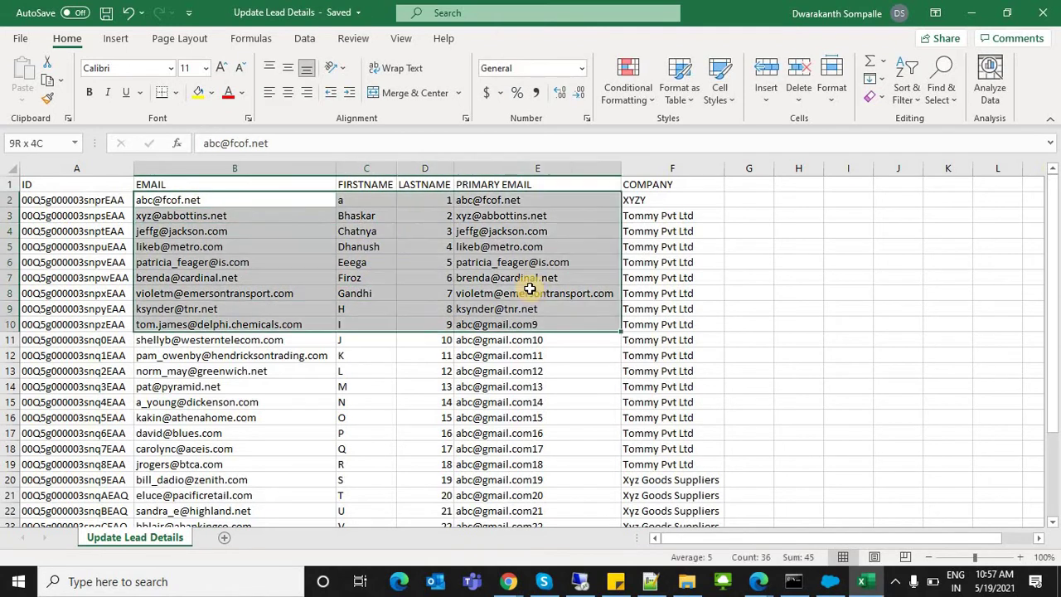
pyautogui.click(478, 275)
pyautogui.doubleClick(479, 276)
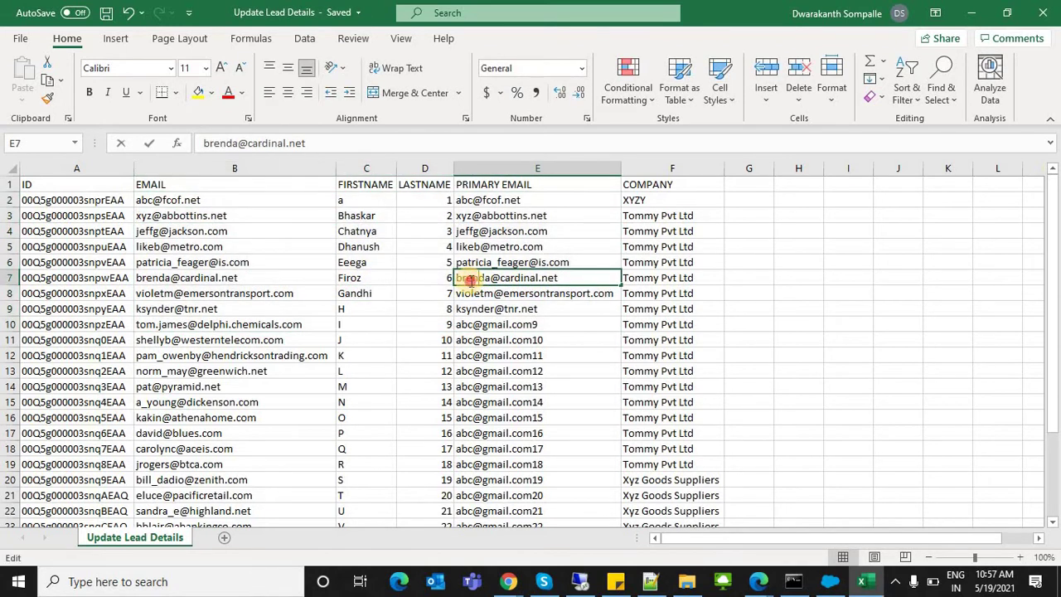
pyautogui.doubleClick(469, 279)
pyautogui.write('firo')
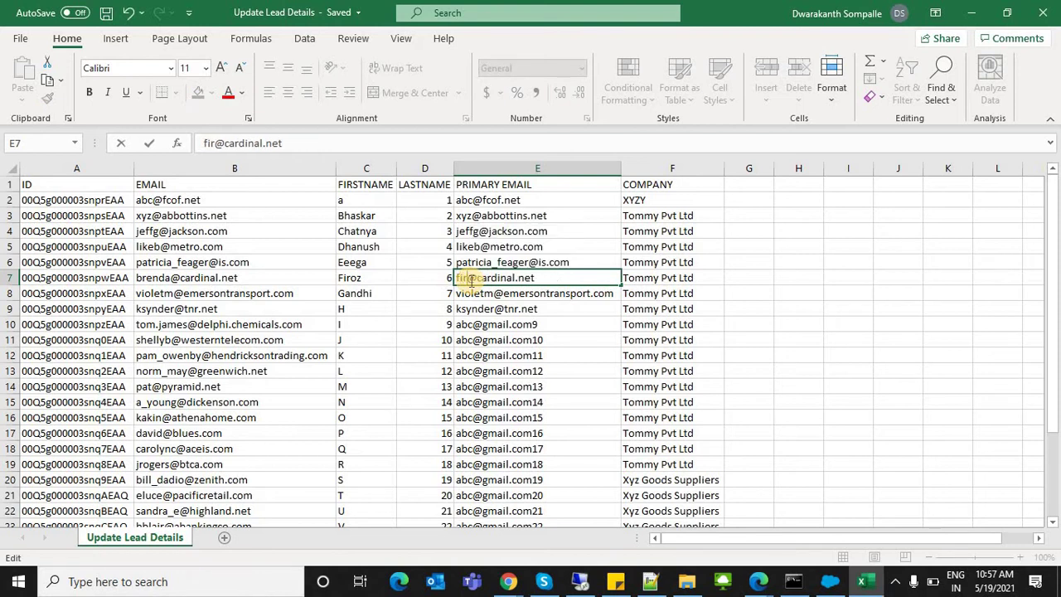
pyautogui.write('z')
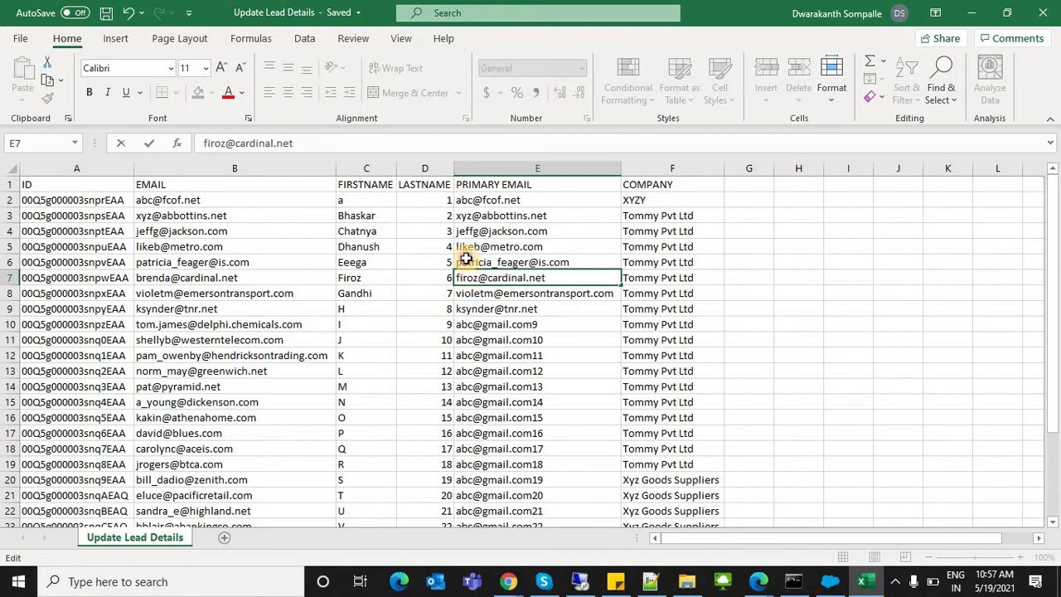
pyautogui.click(469, 262)
pyautogui.doubleClick(469, 262)
pyautogui.doubleClick(469, 262)
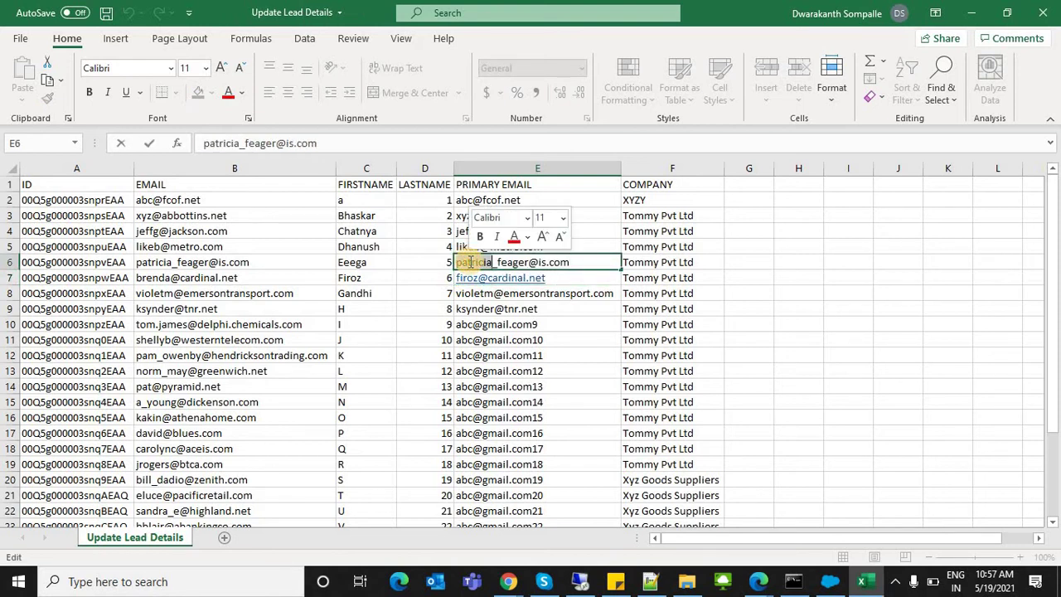
pyautogui.press('Delete')
pyautogui.press('Delete')
pyautogui.press('Delete')
pyautogui.press('Delete')
pyautogui.press('Delete')
pyautogui.press('Delete')
pyautogui.press('Delete')
pyautogui.press('Delete')
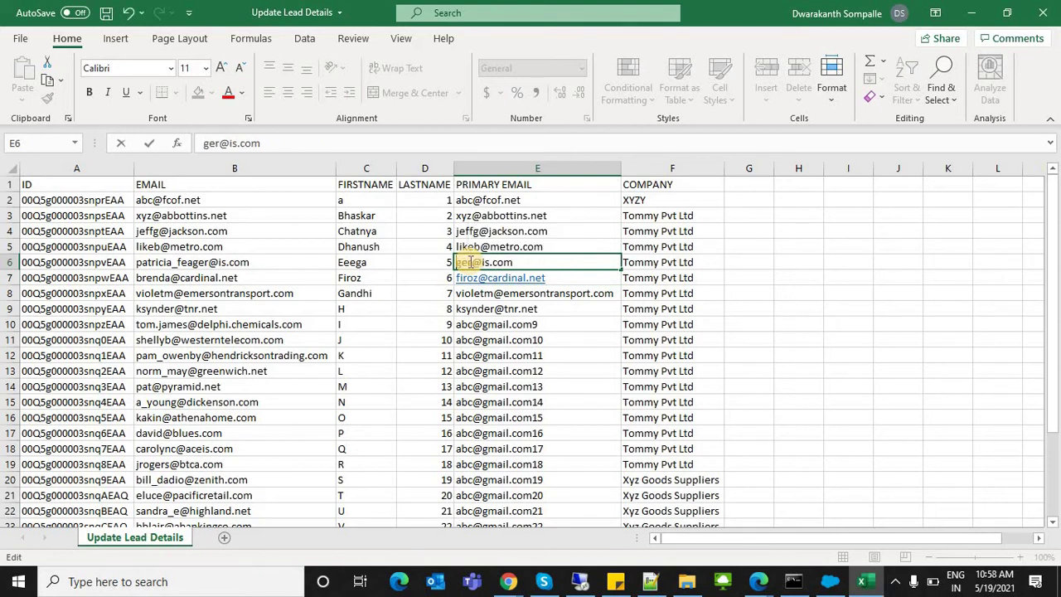
pyautogui.write('eeg')
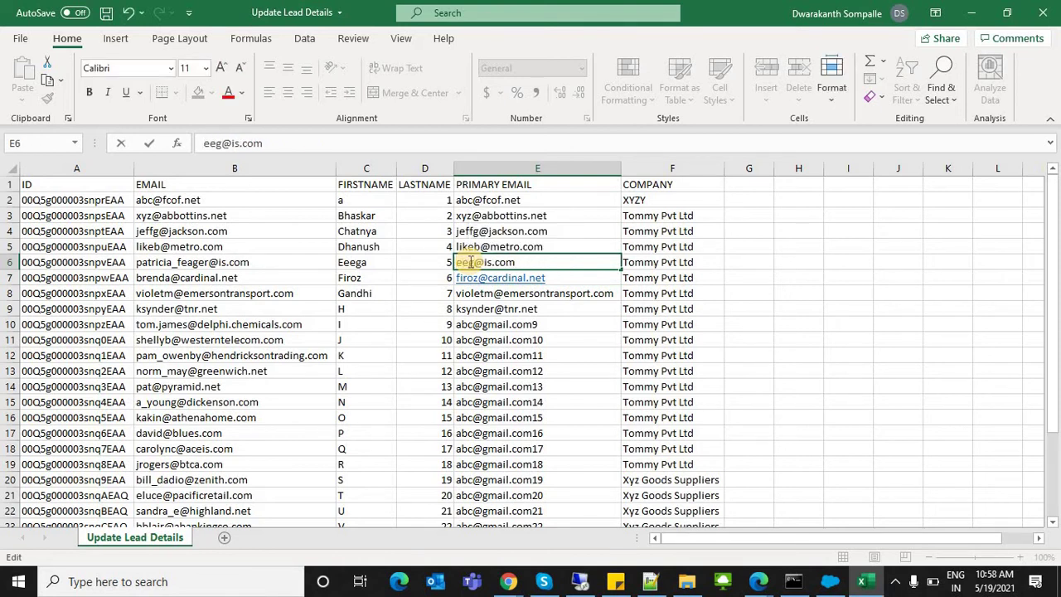
pyautogui.press('Delete')
pyautogui.write('ga')
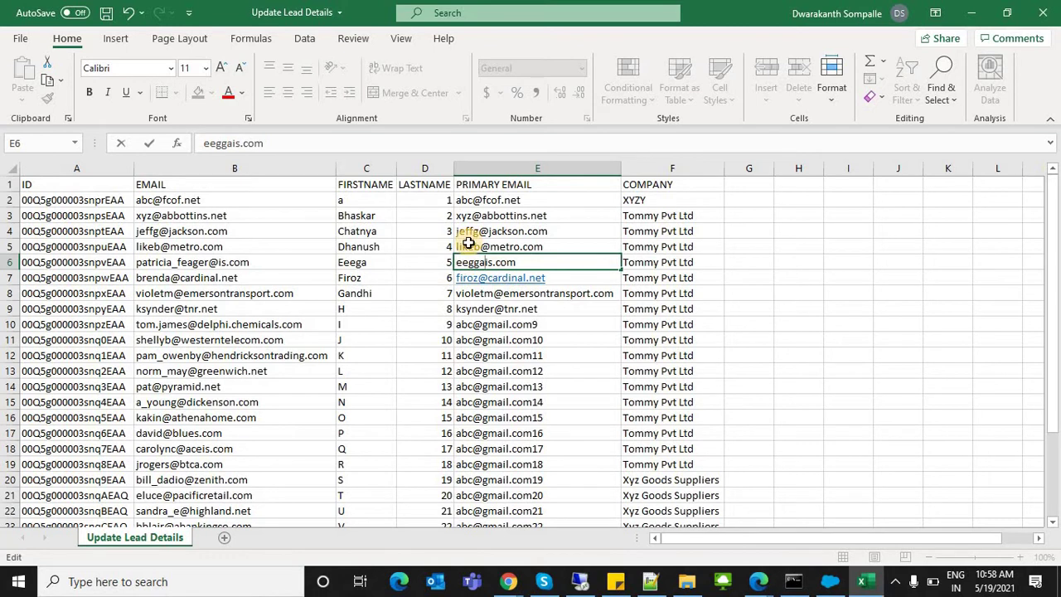
pyautogui.click(469, 246)
pyautogui.doubleClick(468, 246)
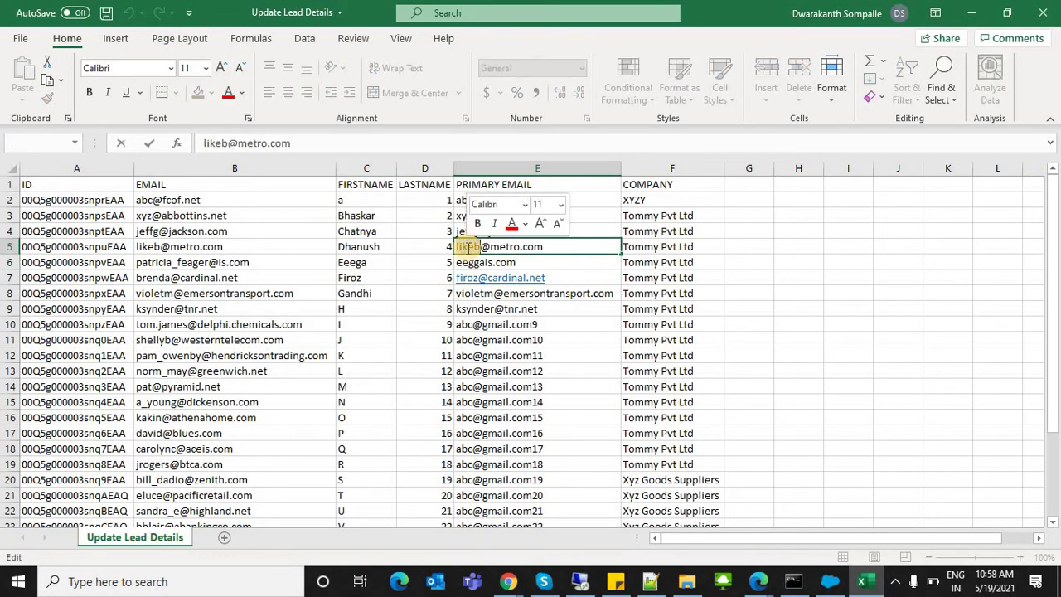
pyautogui.write('dhanush')
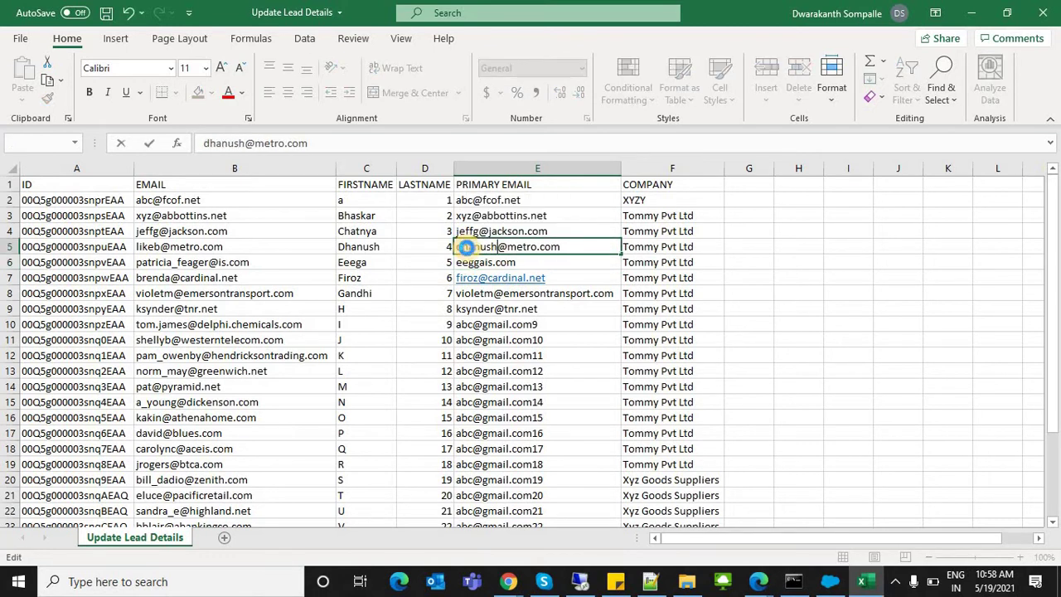
pyautogui.hotkey('ctrl', 'Return')
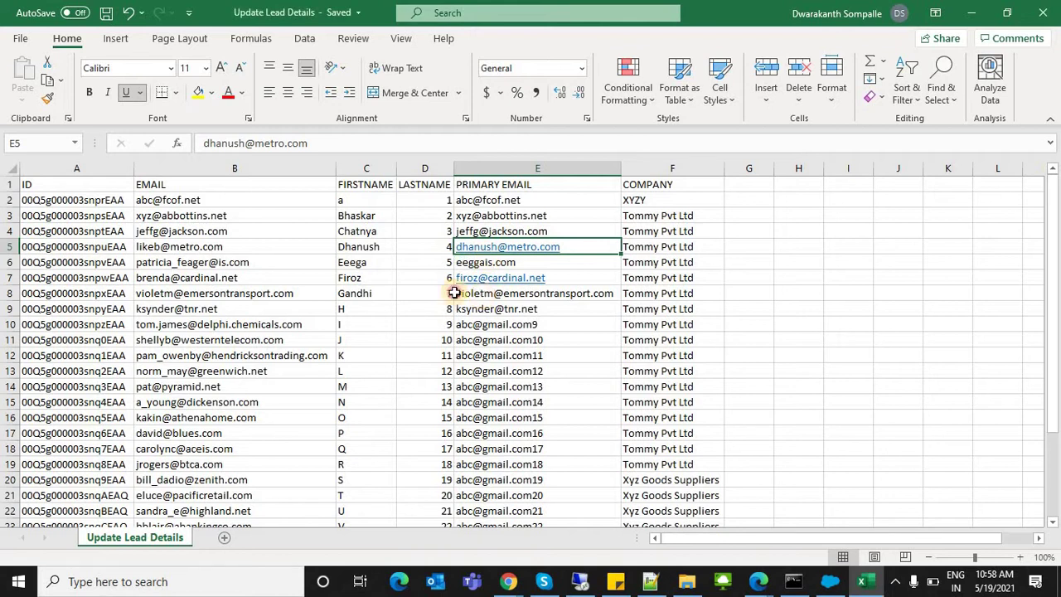
pyautogui.click(461, 293)
pyautogui.keyDown('shift'); pyautogui.click(186, 214); pyautogui.keyUp('shift')
pyautogui.moveTo(47, 203); pyautogui.dragTo(58, 495)
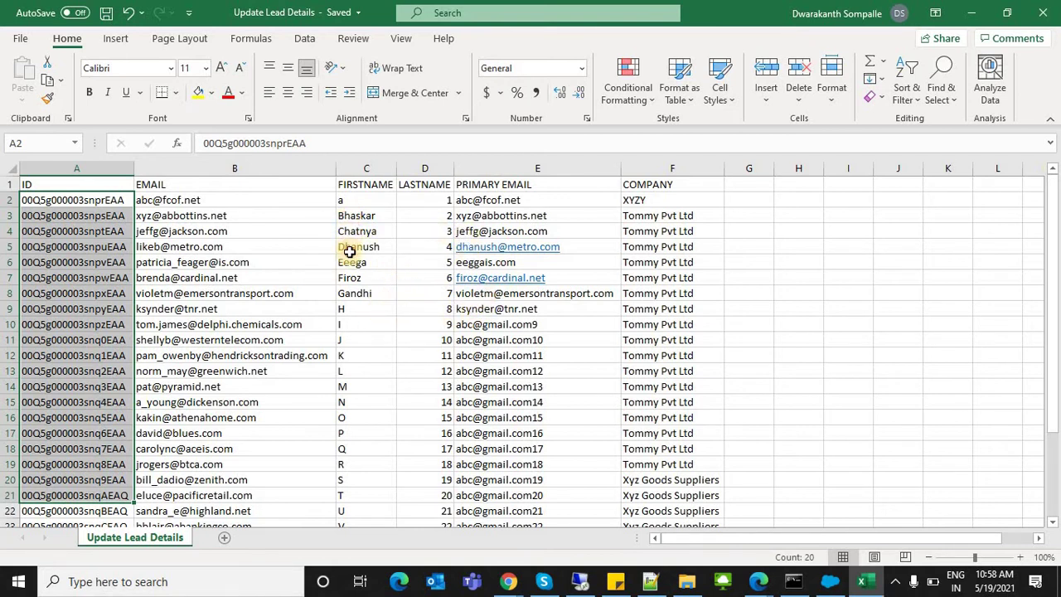
# Step: Review the first names, then change F5's company from Tommy Pvt Ltd to askar Pvt Ltd
pyautogui.moveTo(350, 218); pyautogui.dragTo(350, 294)
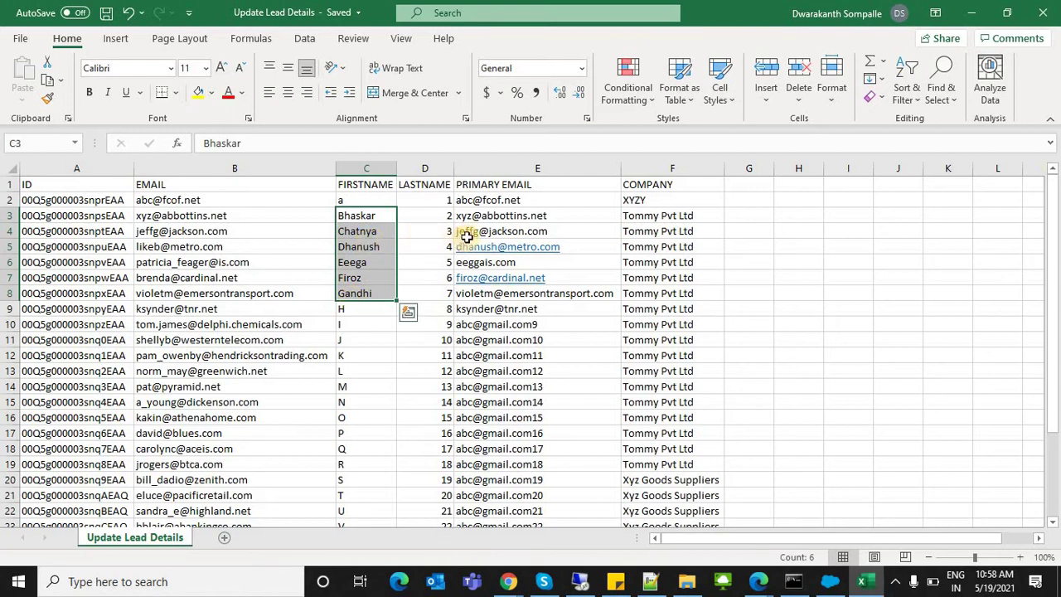
pyautogui.moveTo(362, 313); pyautogui.dragTo(372, 464)
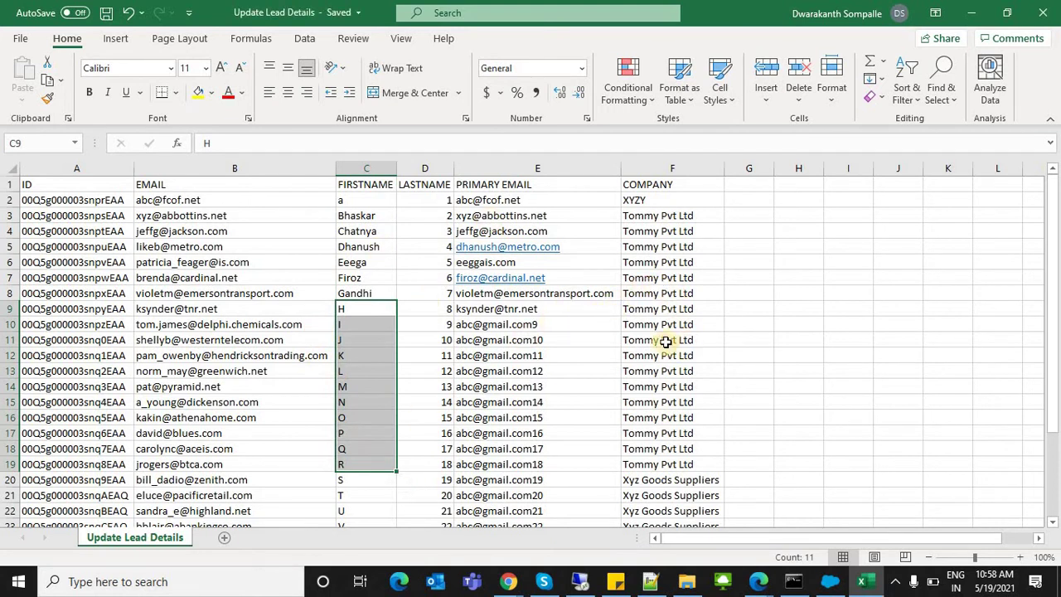
pyautogui.doubleClick(640, 249)
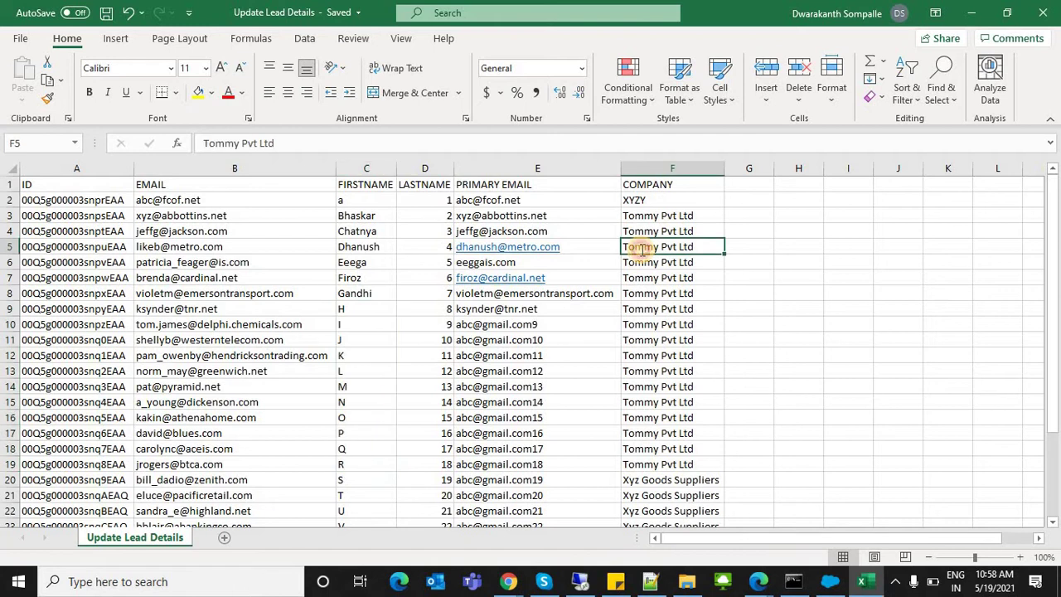
pyautogui.doubleClick(640, 250)
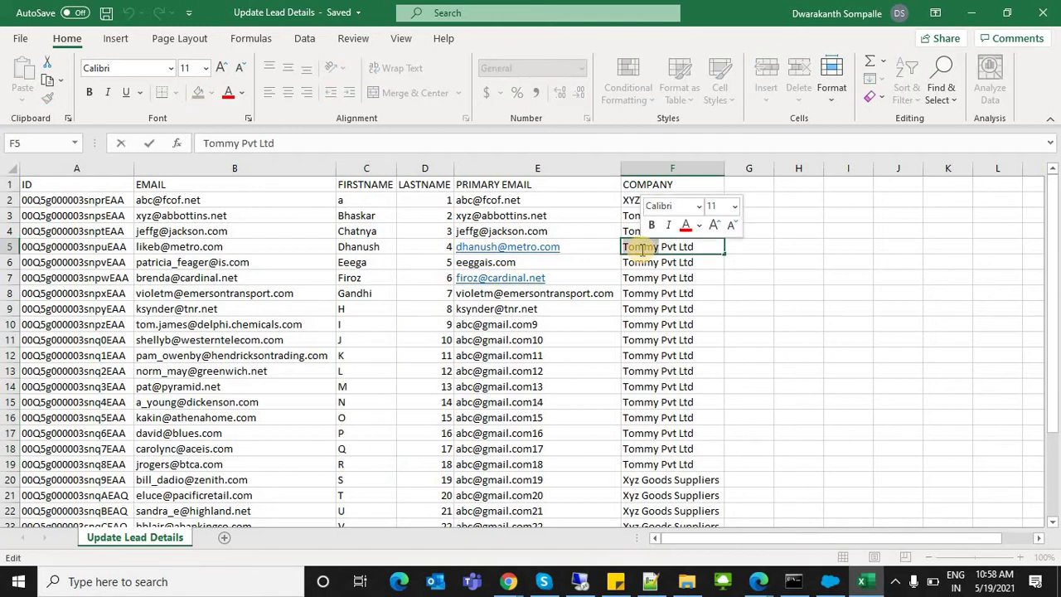
pyautogui.write('aks')
pyautogui.press('BackSpace')
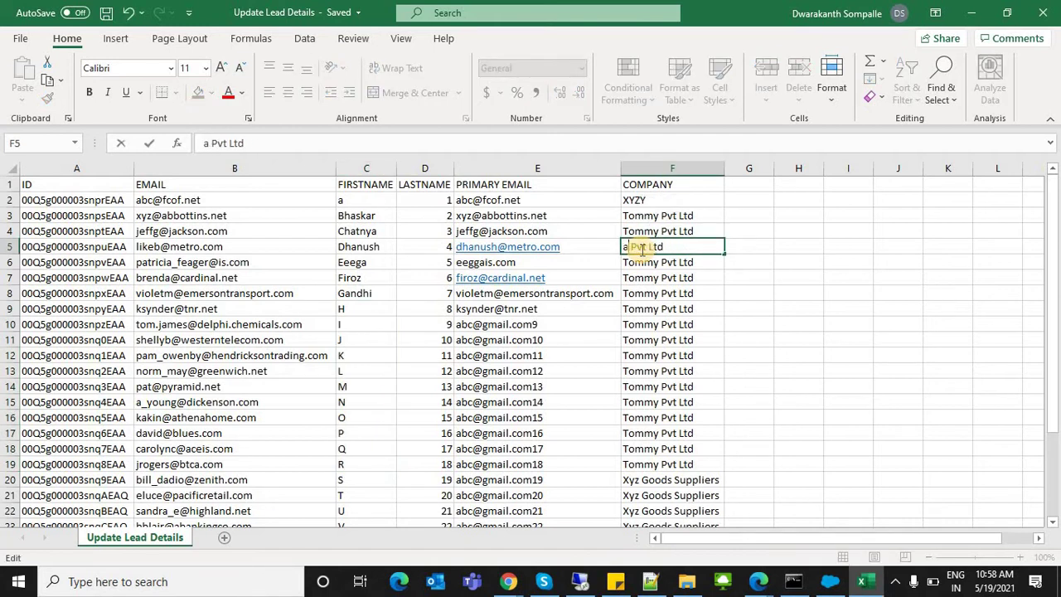
pyautogui.write('skar')
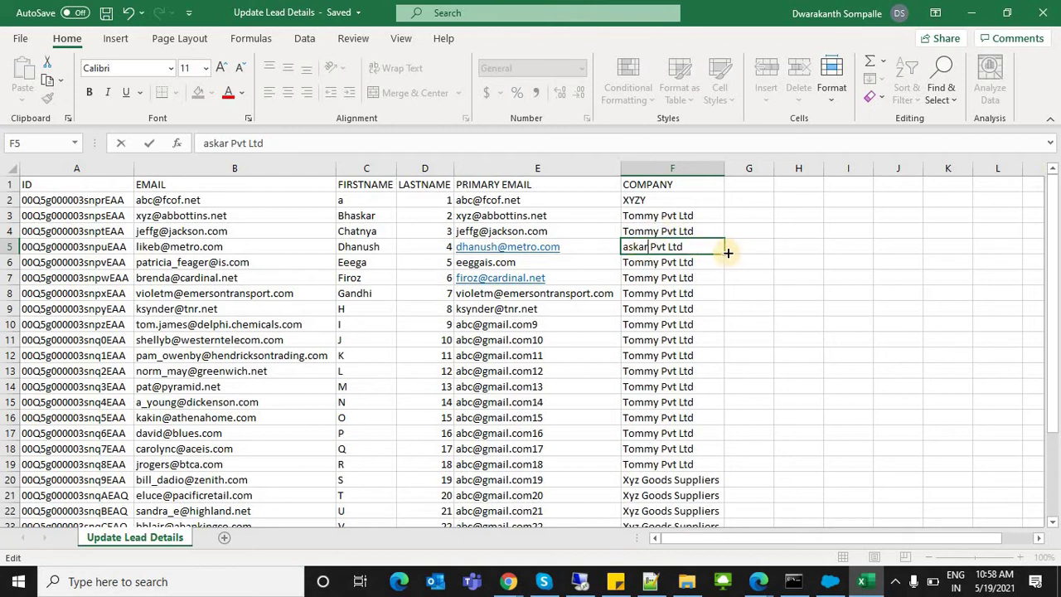
# Step: Fill askar Pvt Ltd down through F7 and save the workbook
pyautogui.moveTo(726, 252); pyautogui.dragTo(718, 296)
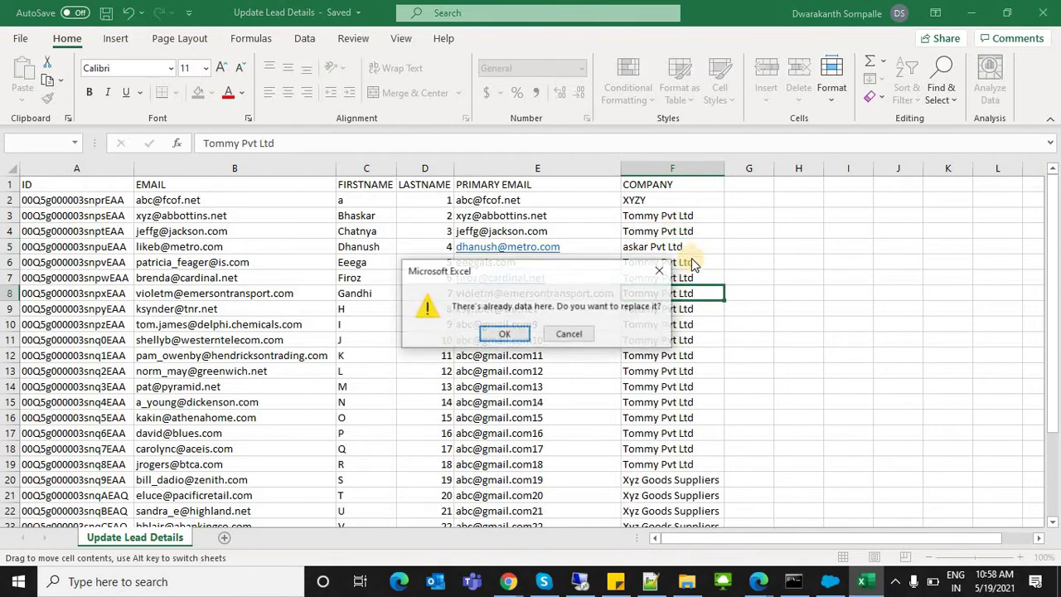
pyautogui.click(575, 332)
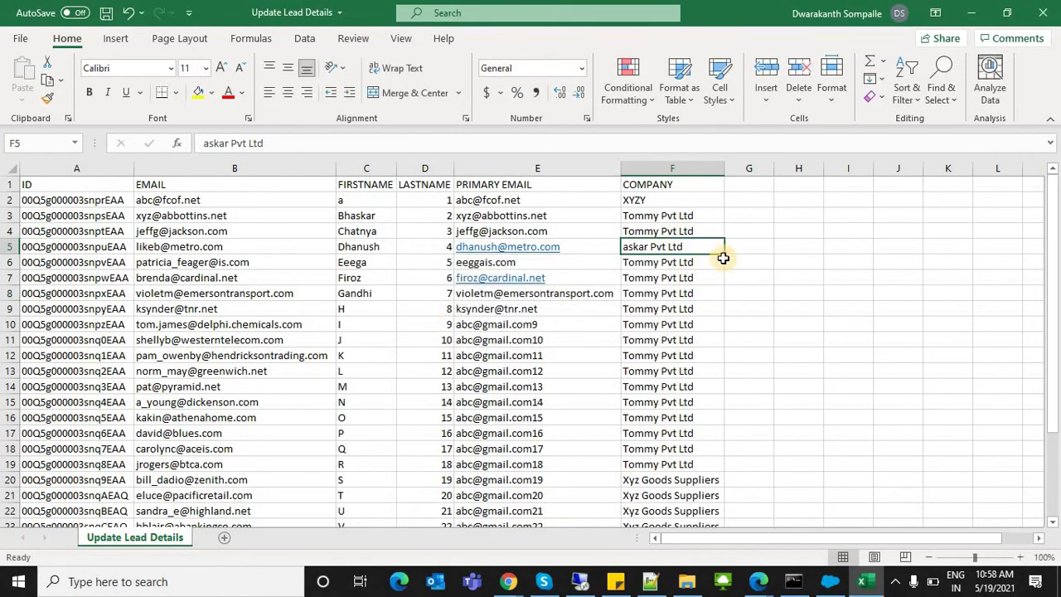
pyautogui.moveTo(726, 255); pyautogui.dragTo(725, 290)
pyautogui.hotkey('ctrl', 's')
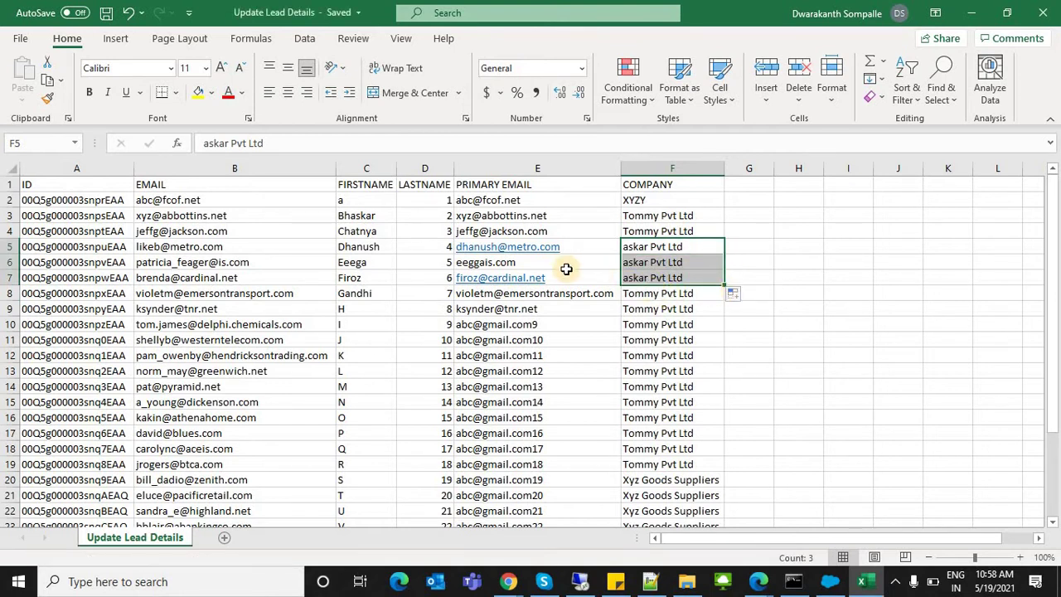
pyautogui.click(384, 305)
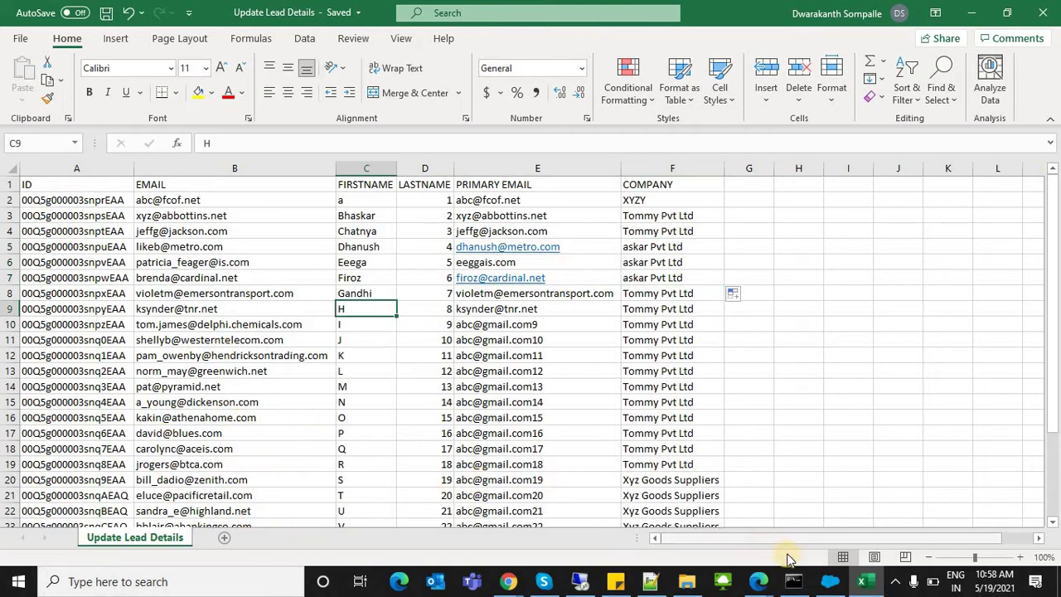
pyautogui.rightClick(824, 590)
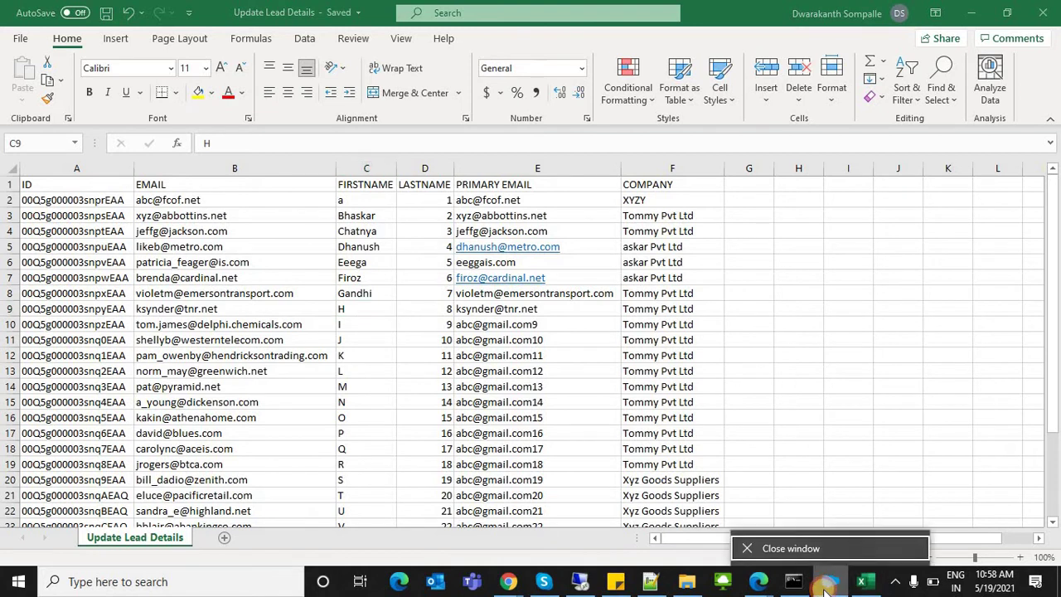
# Step: Set up a Lead update in Data Loader from Update Lead Details.csv, accepting the 28 records
pyautogui.click(826, 585)
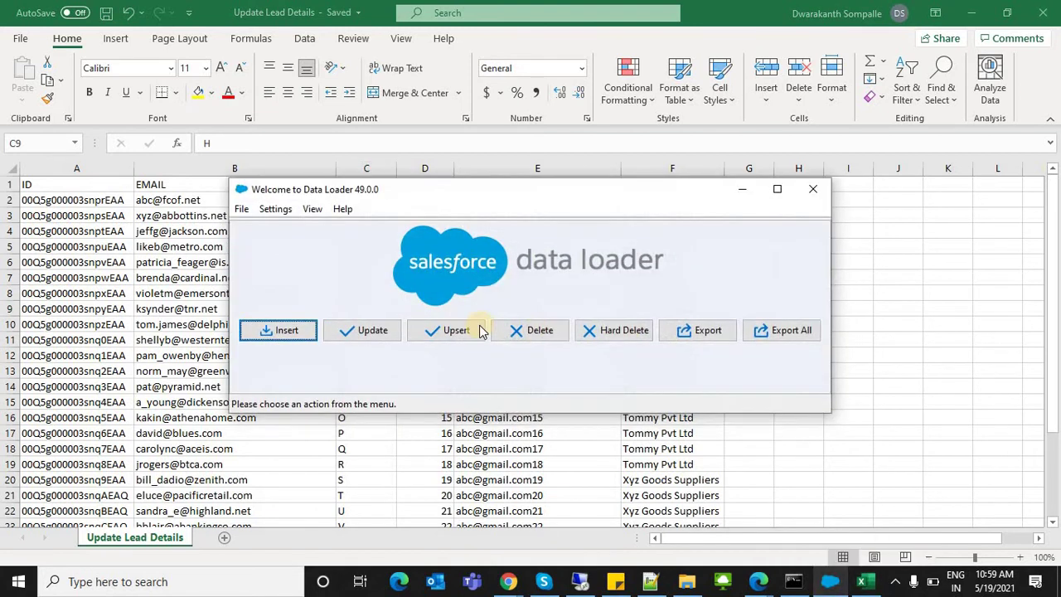
pyautogui.click(361, 333)
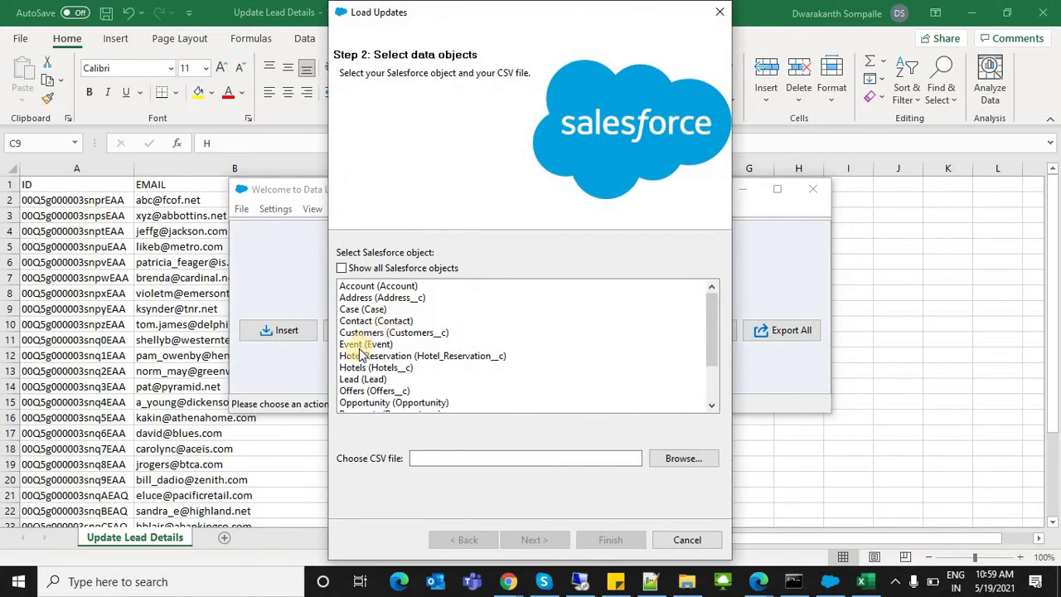
pyautogui.click(410, 379)
pyautogui.click(682, 461)
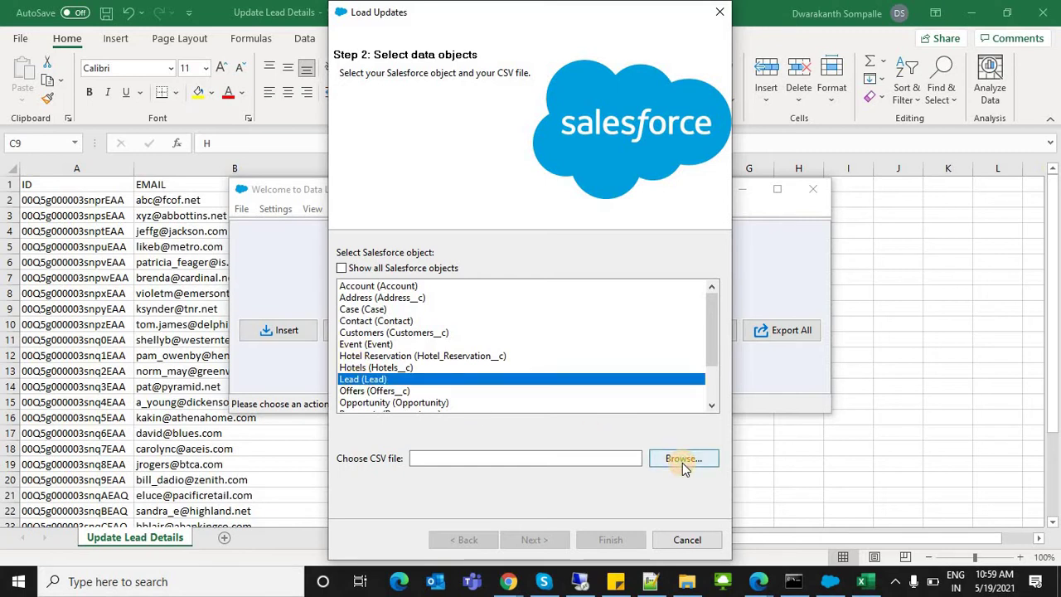
pyautogui.click(514, 170)
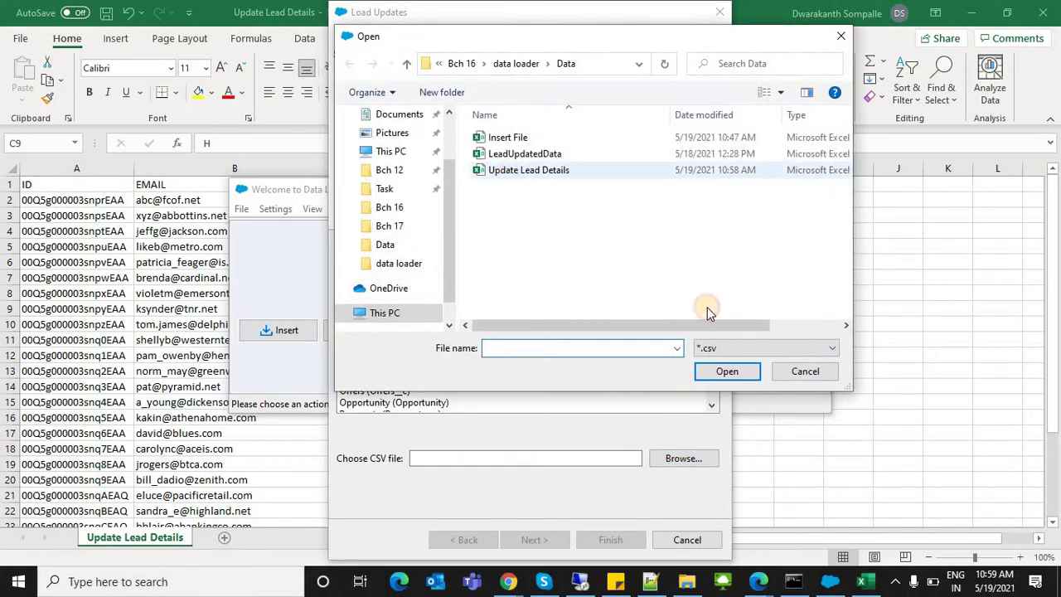
pyautogui.click(721, 373)
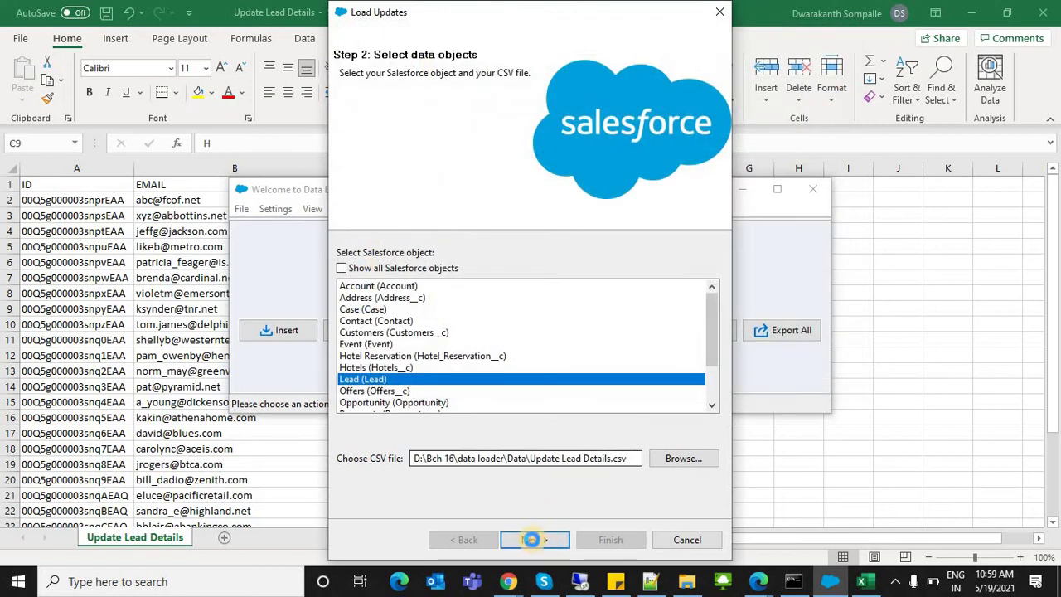
pyautogui.click(533, 539)
pyautogui.click(387, 178)
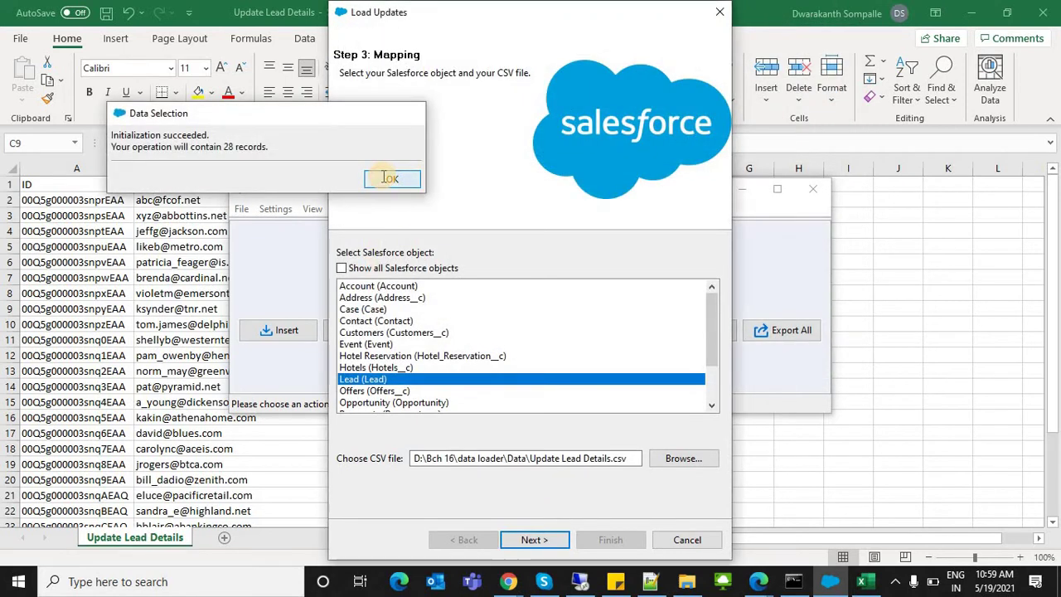
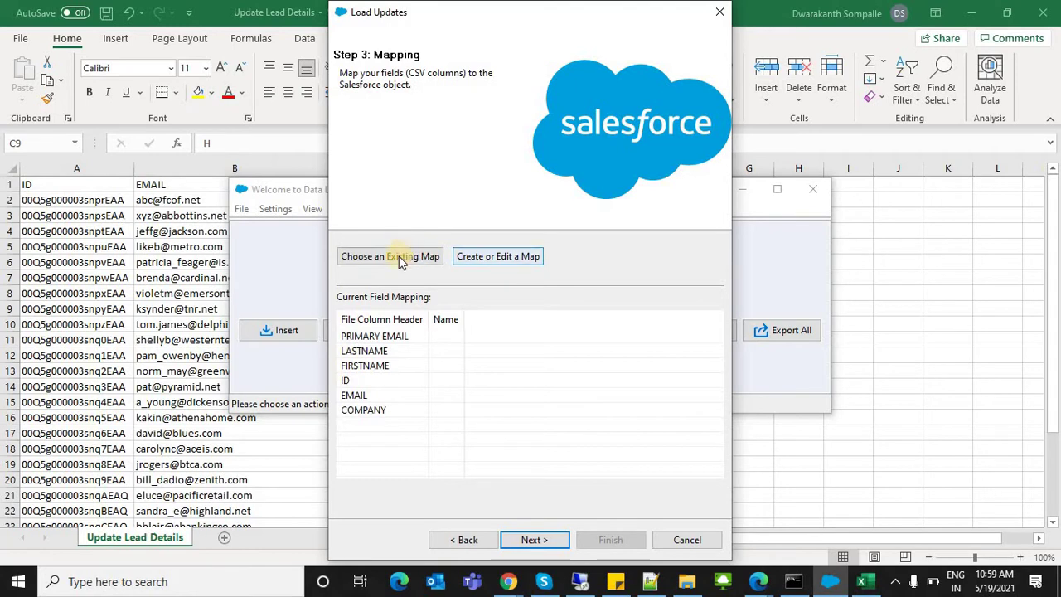
# Step: Load the saved LeadFieldsMapping.sdl map, leaving ID unmapped, and finish the lead update wizard
pyautogui.click(482, 259)
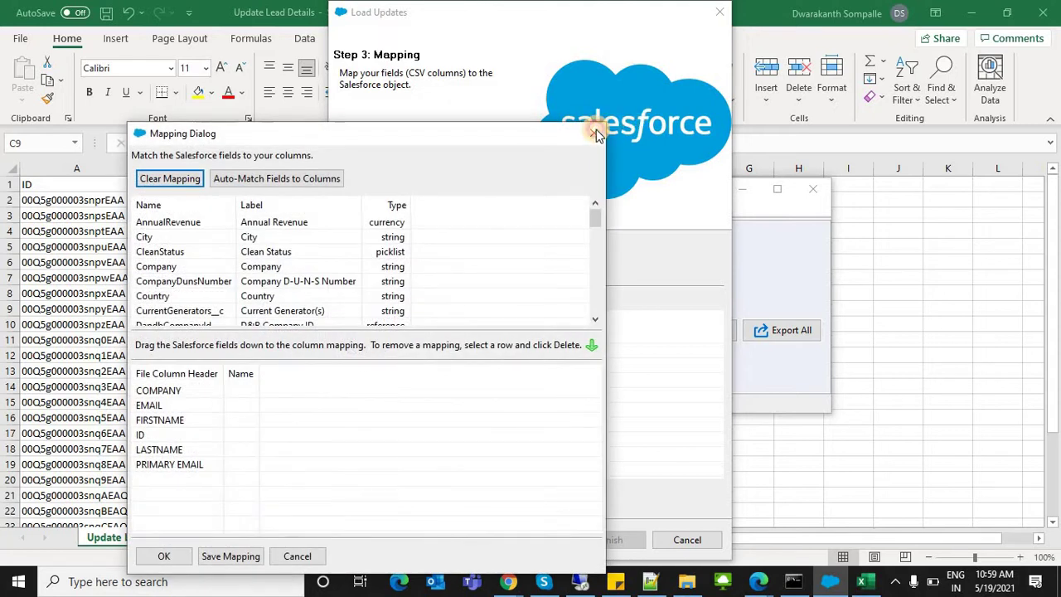
pyautogui.click(595, 134)
pyautogui.click(377, 257)
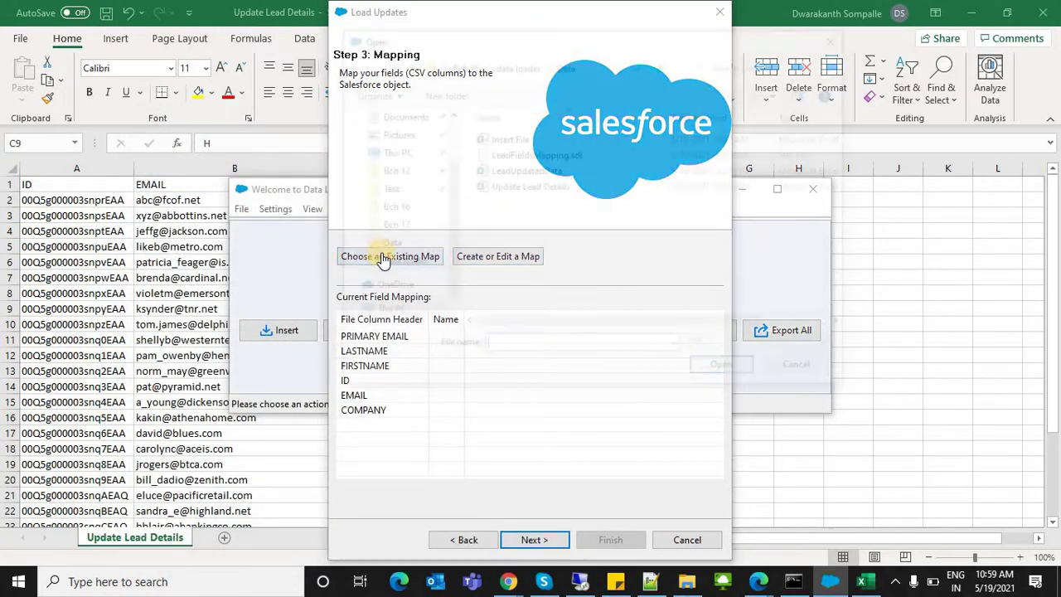
pyautogui.click(534, 154)
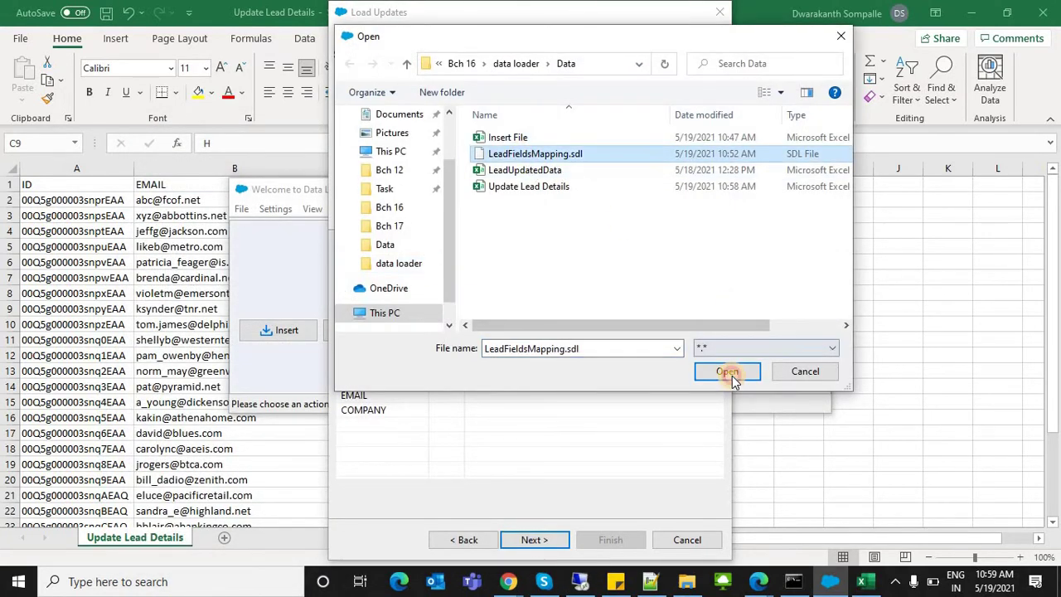
pyautogui.click(726, 371)
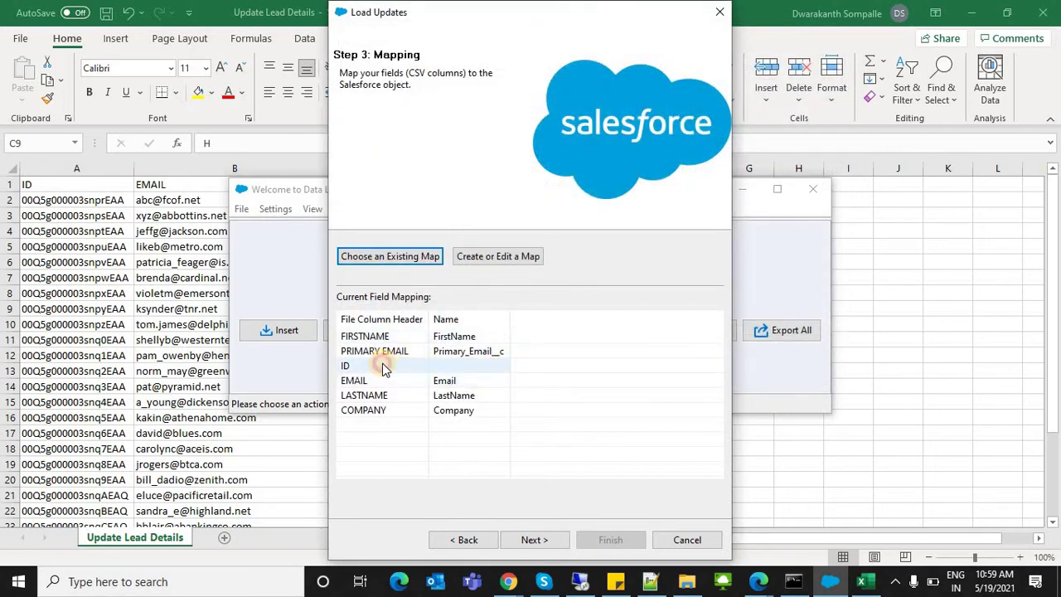
pyautogui.click(382, 365)
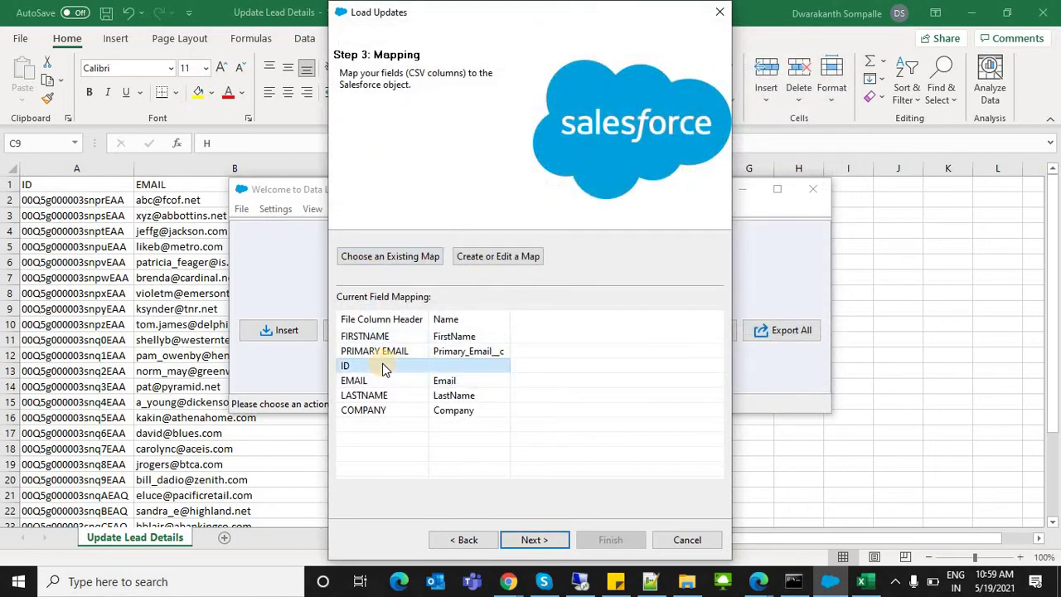
pyautogui.click(547, 537)
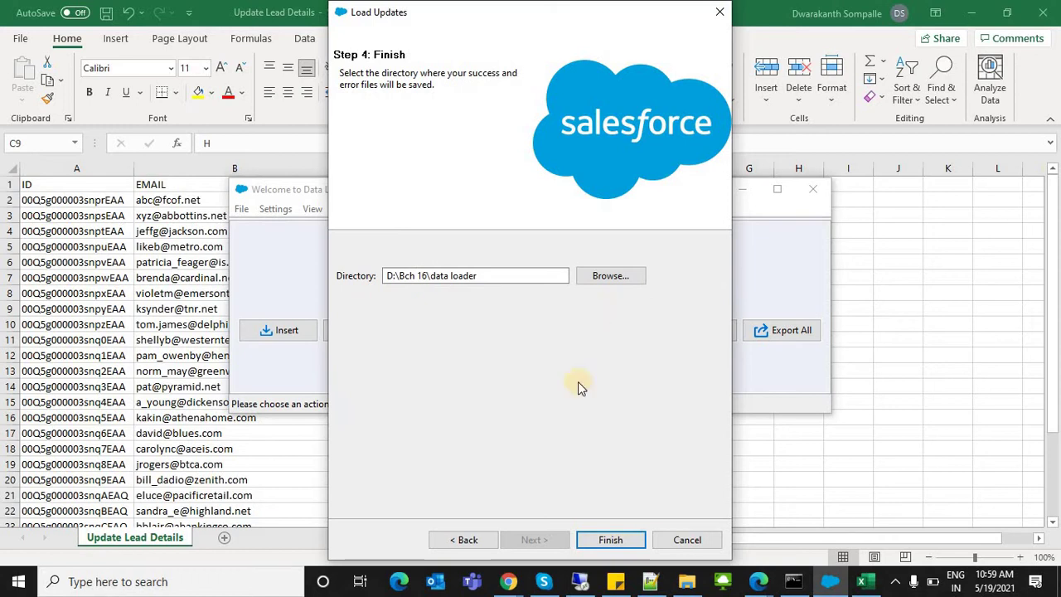
pyautogui.click(623, 539)
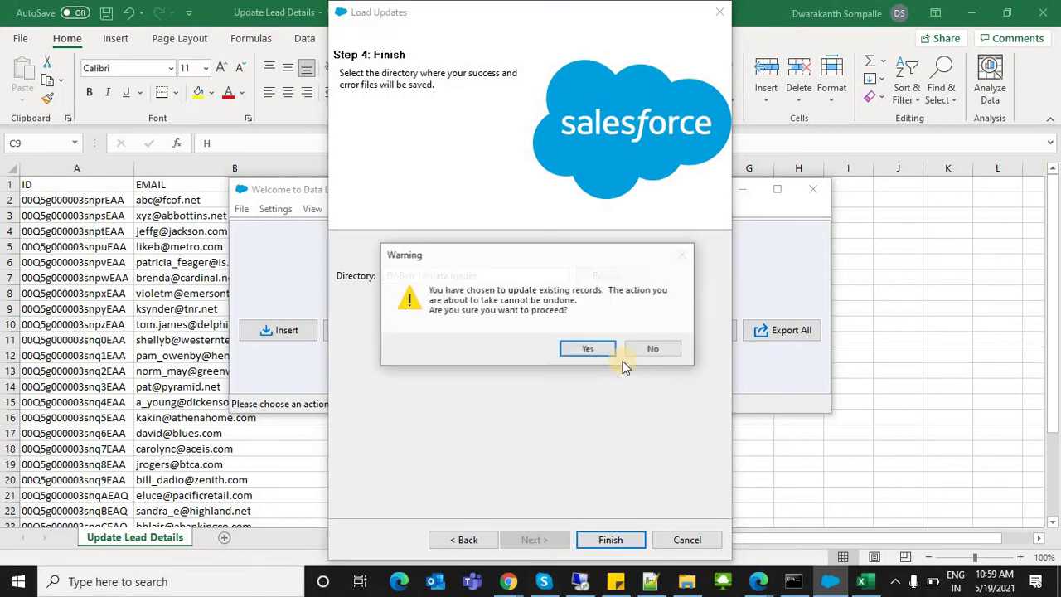
# Step: Confirm overwriting the existing leads, then dismiss the result of 0 successes and 28 errors
pyautogui.click(588, 349)
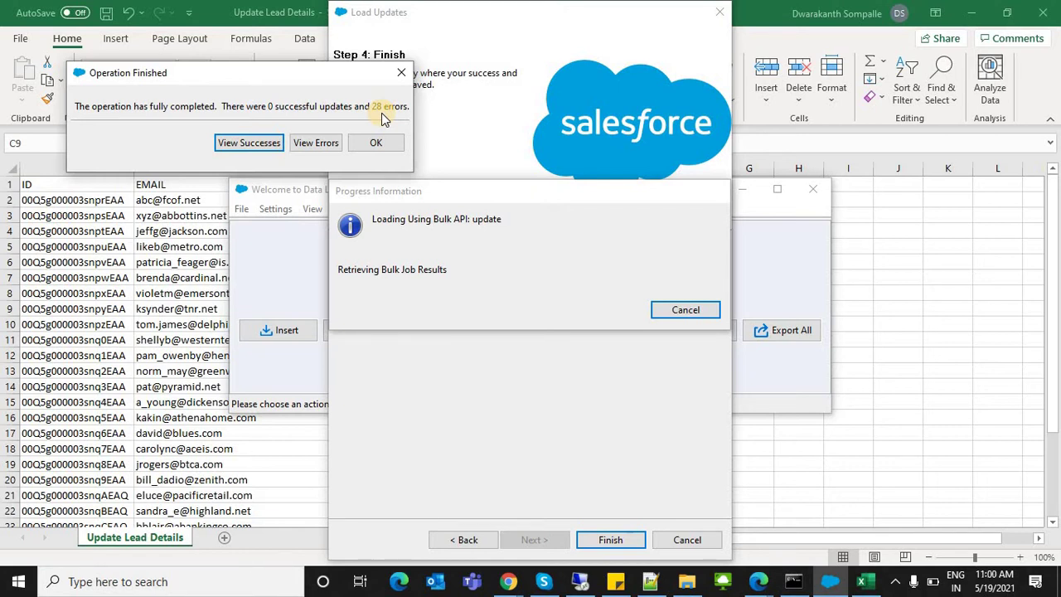
pyautogui.click(379, 143)
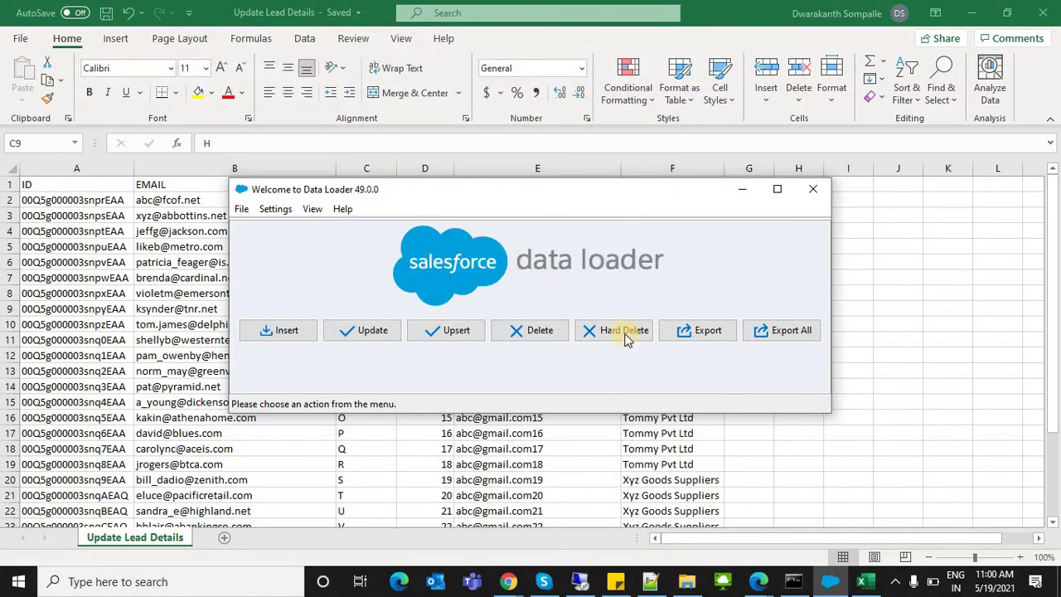
# Step: Go from the Data folder up to the data loader folder in File Explorer
pyautogui.click(872, 580)
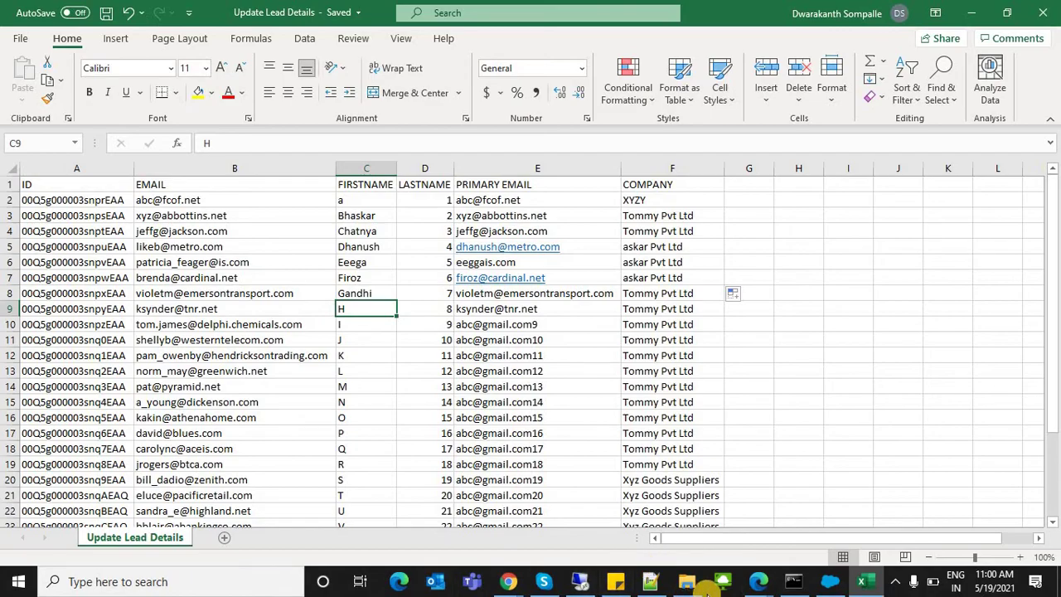
pyautogui.click(686, 581)
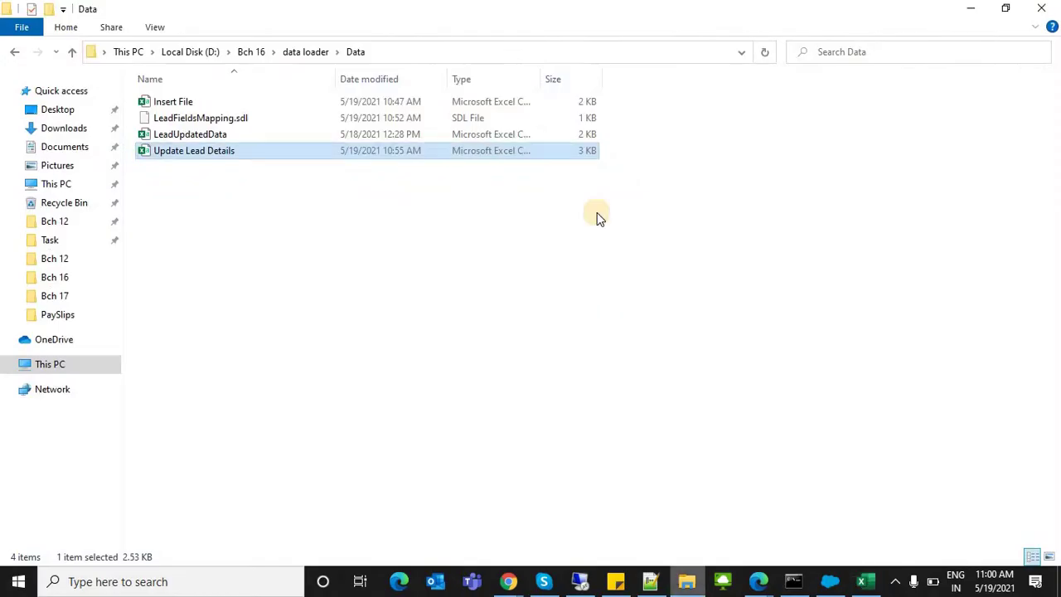
pyautogui.click(492, 230)
pyautogui.click(307, 54)
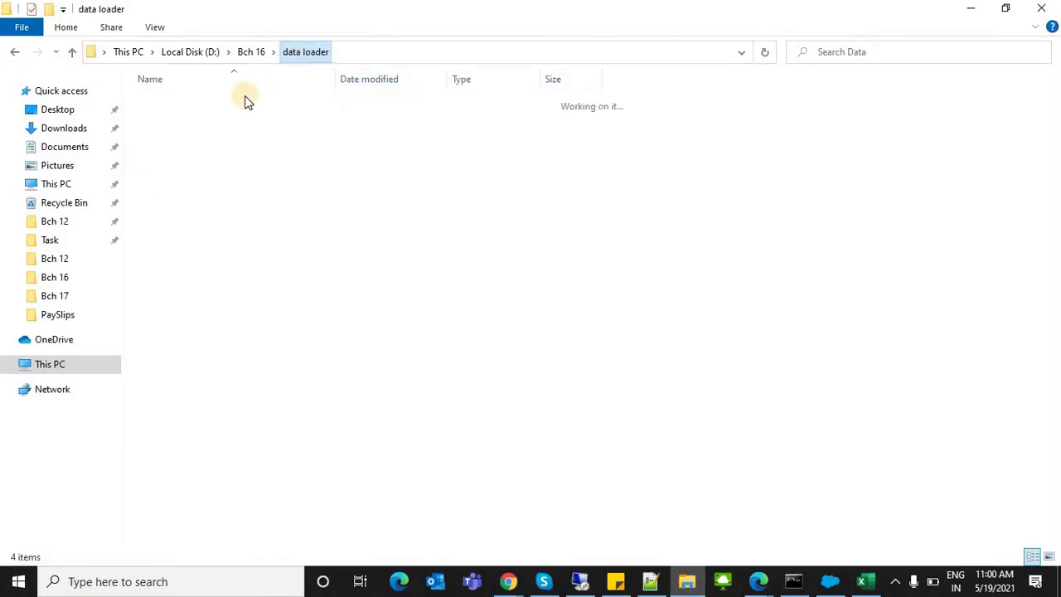
pyautogui.click(408, 51)
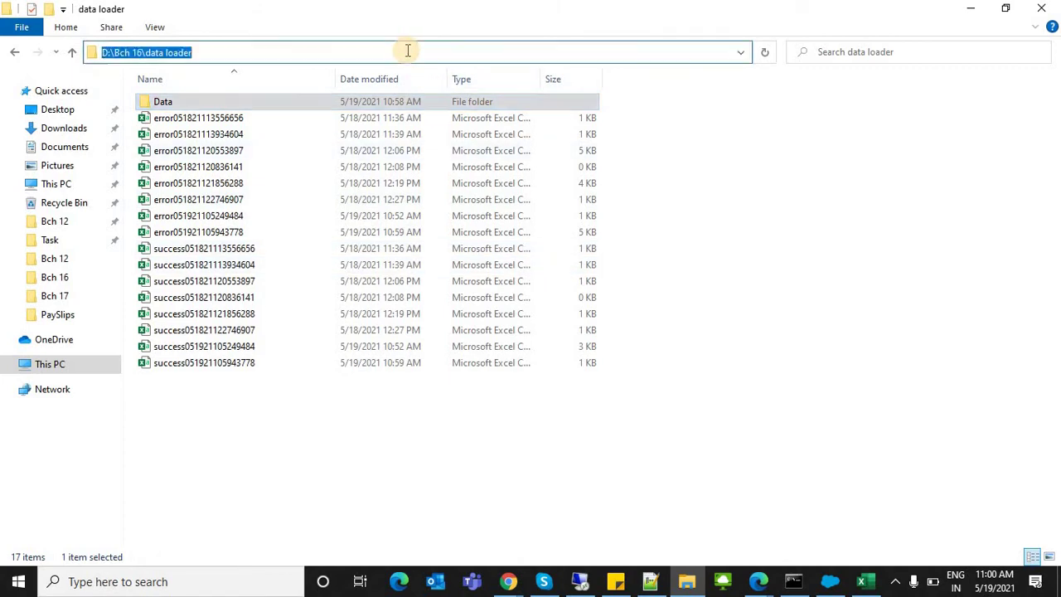
pyautogui.press('Escape')
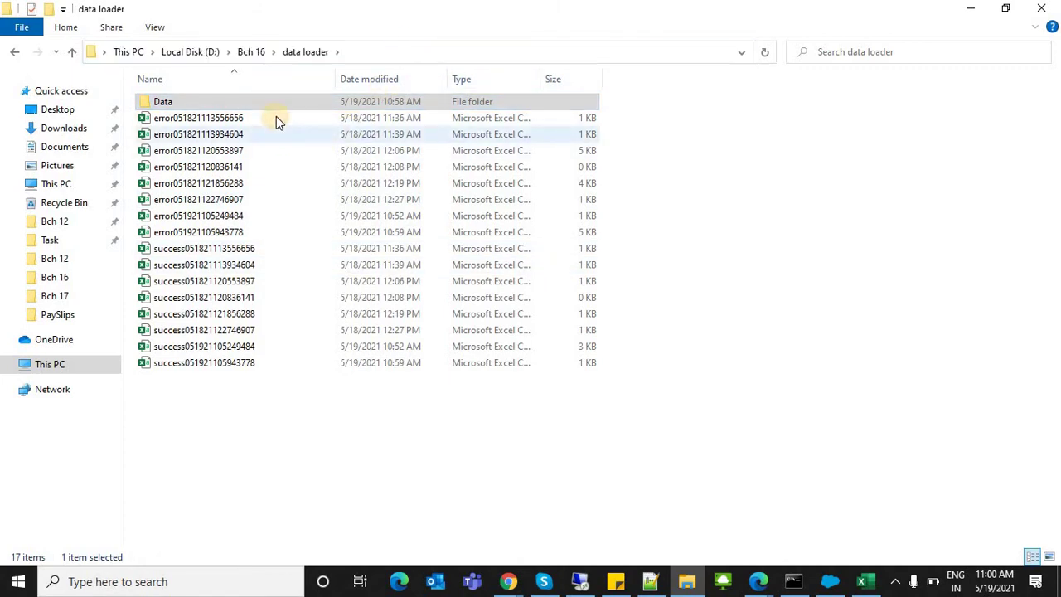
pyautogui.click(276, 118)
pyautogui.click(276, 117)
pyautogui.doubleClick(276, 118)
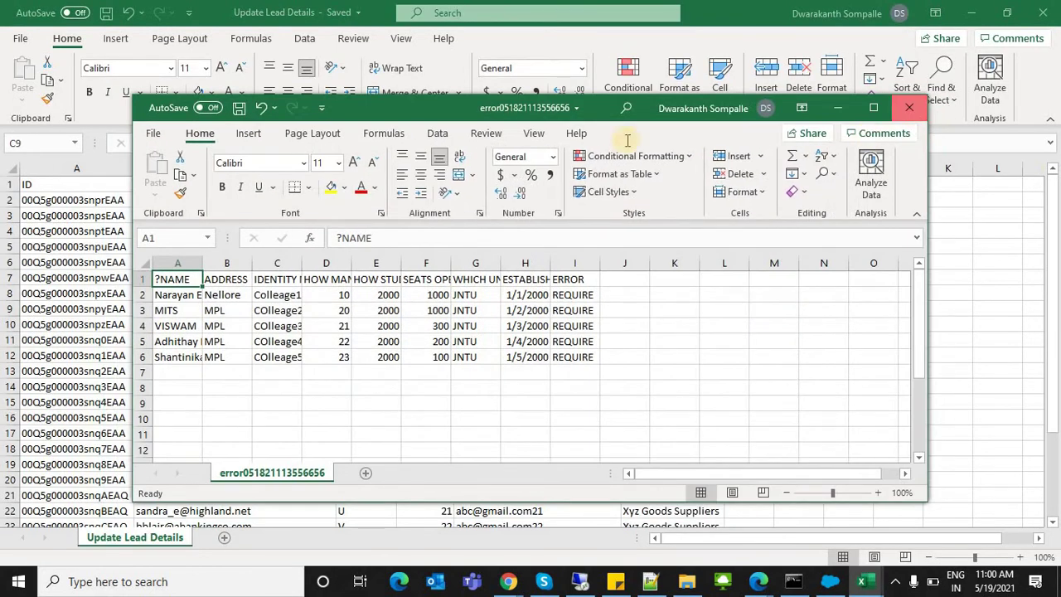
pyautogui.click(911, 111)
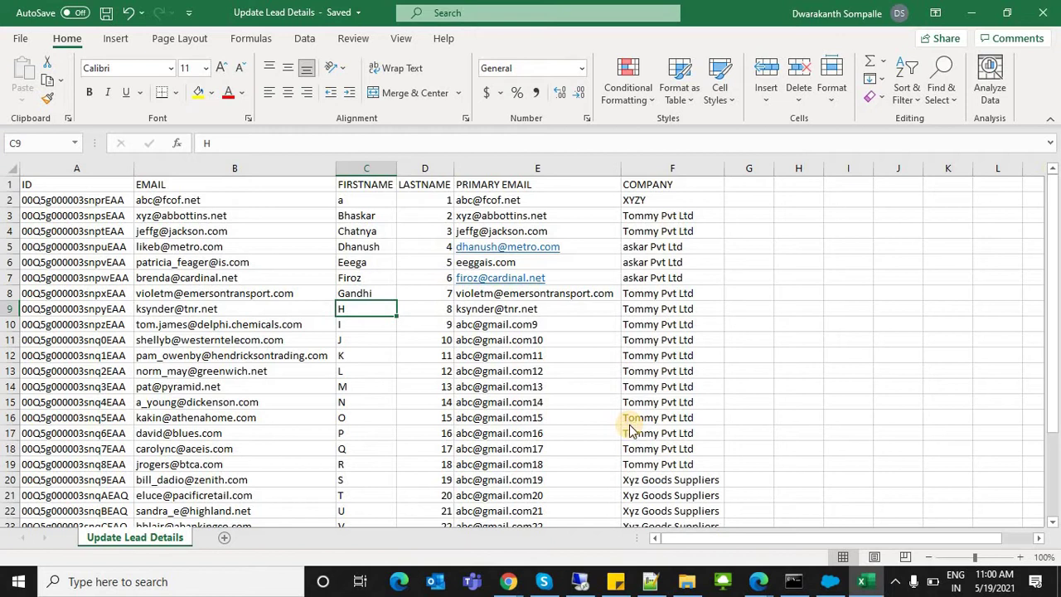
pyautogui.hotkey('alt', 'Tab')
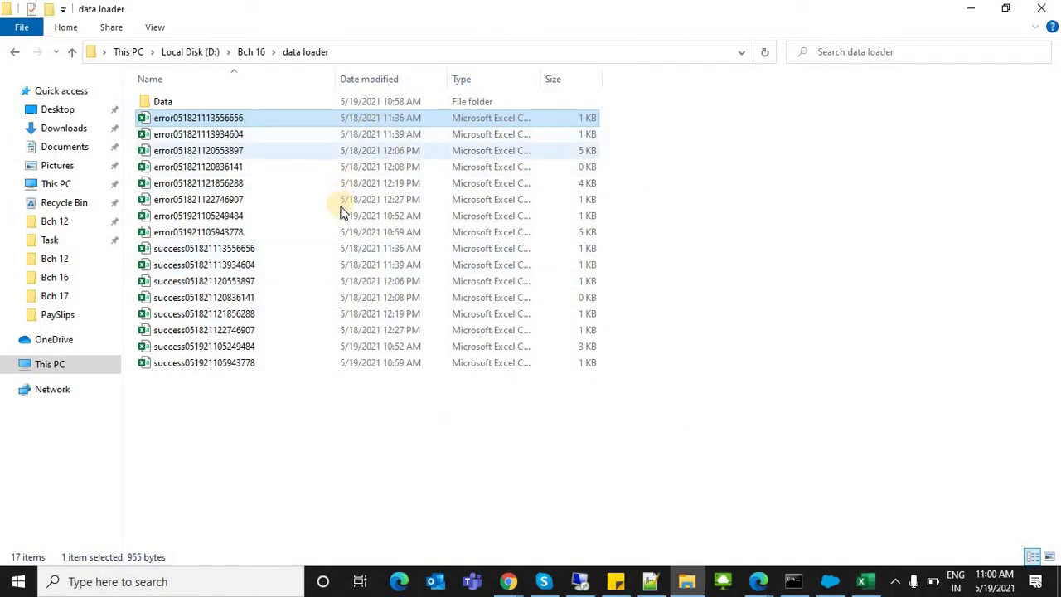
pyautogui.doubleClick(311, 216)
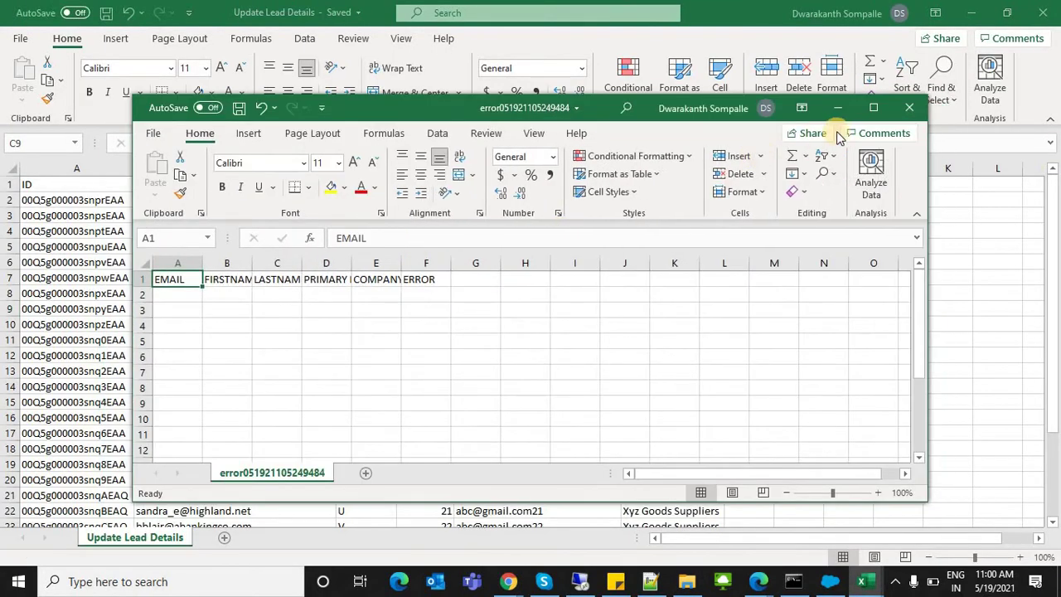
pyautogui.click(909, 107)
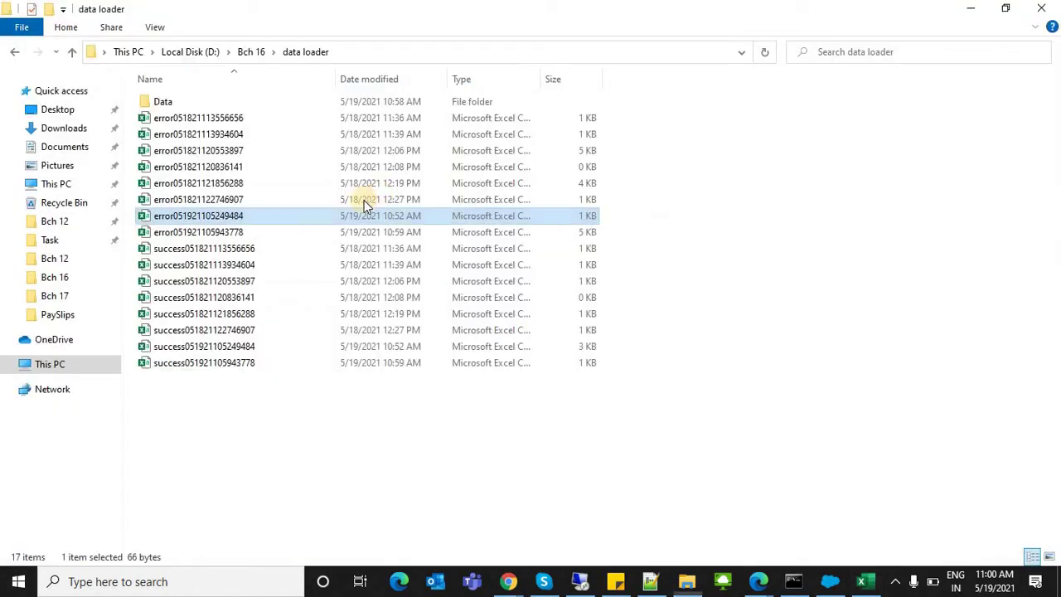
pyautogui.doubleClick(319, 232)
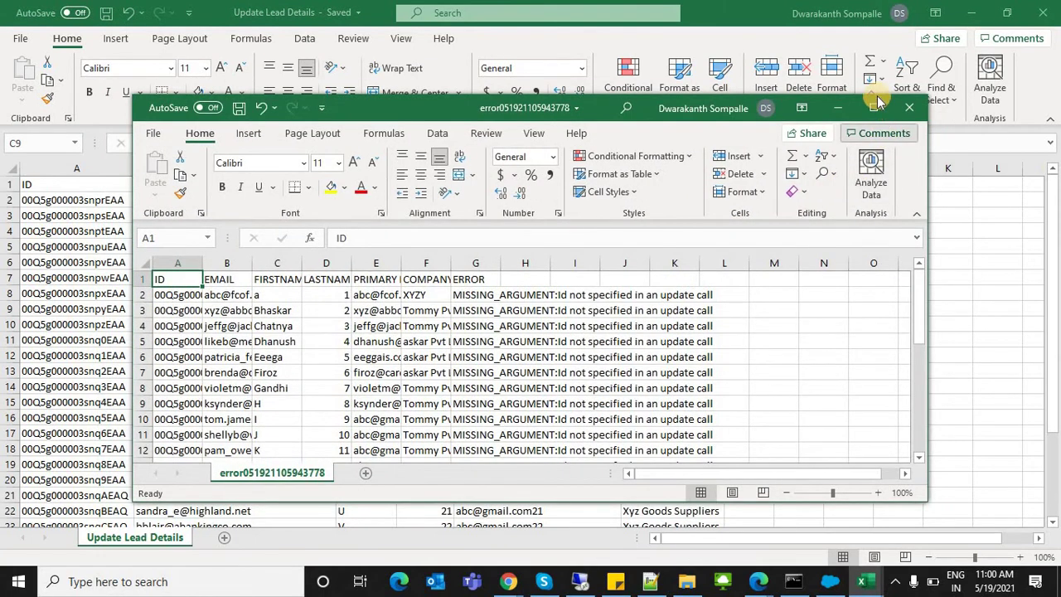
# Step: Maximize the error workbook and autofit the ERROR column to read G2's full message
pyautogui.click(874, 108)
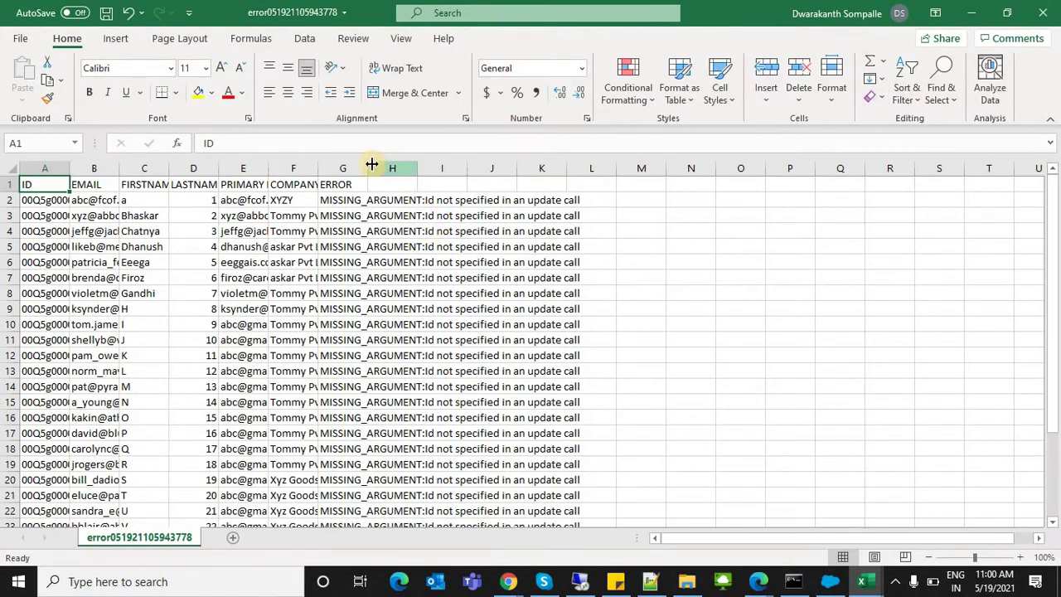
pyautogui.moveTo(372, 164); pyautogui.dragTo(371, 164)
pyautogui.doubleClick(372, 163)
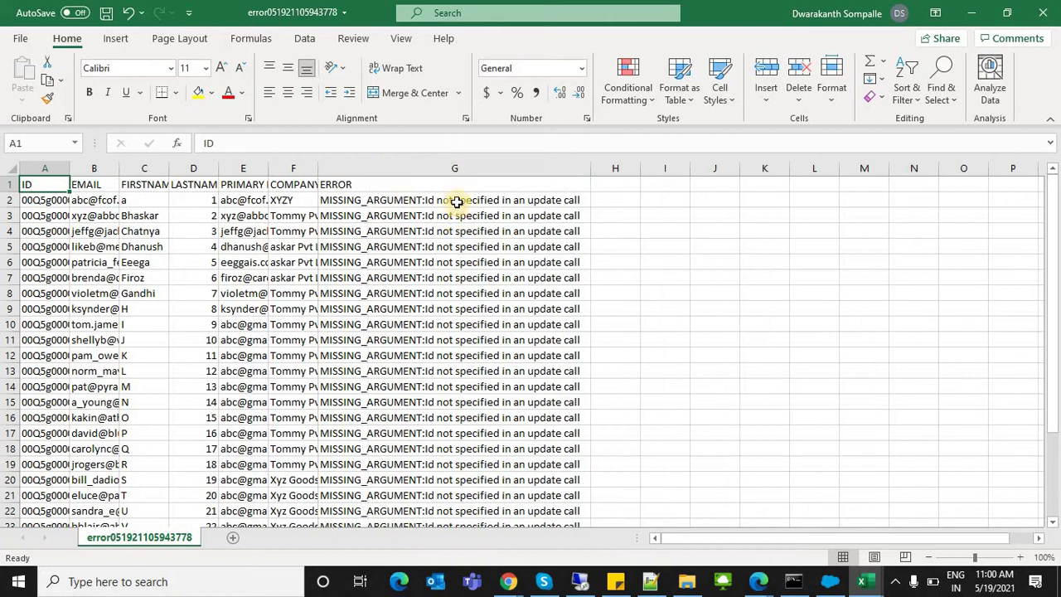
pyautogui.click(457, 202)
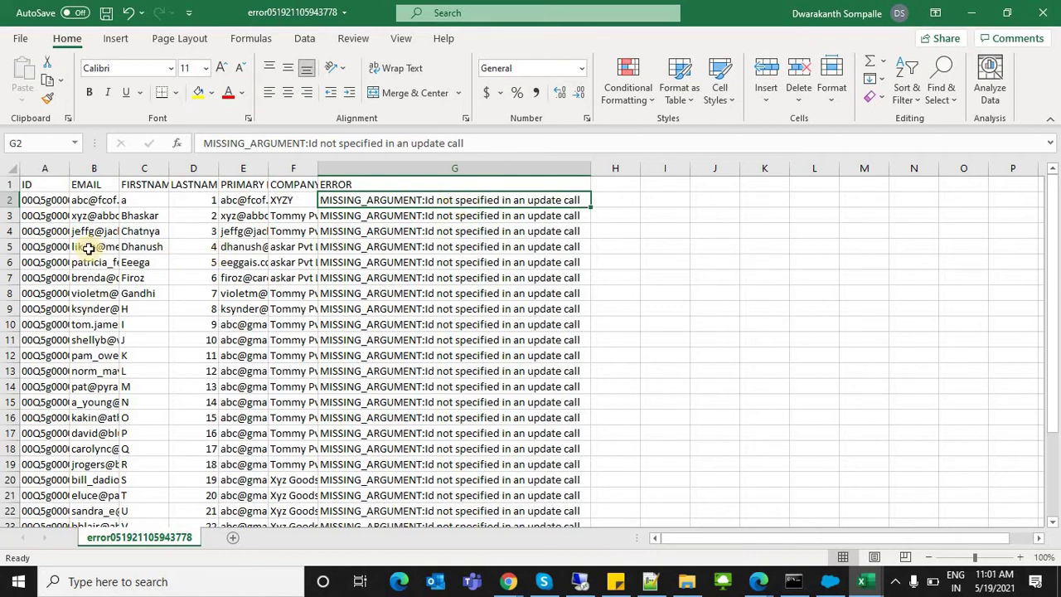
# Step: Inspect the first lead's ID, email and company XYZY in row 2
pyautogui.moveTo(96, 200); pyautogui.dragTo(237, 201)
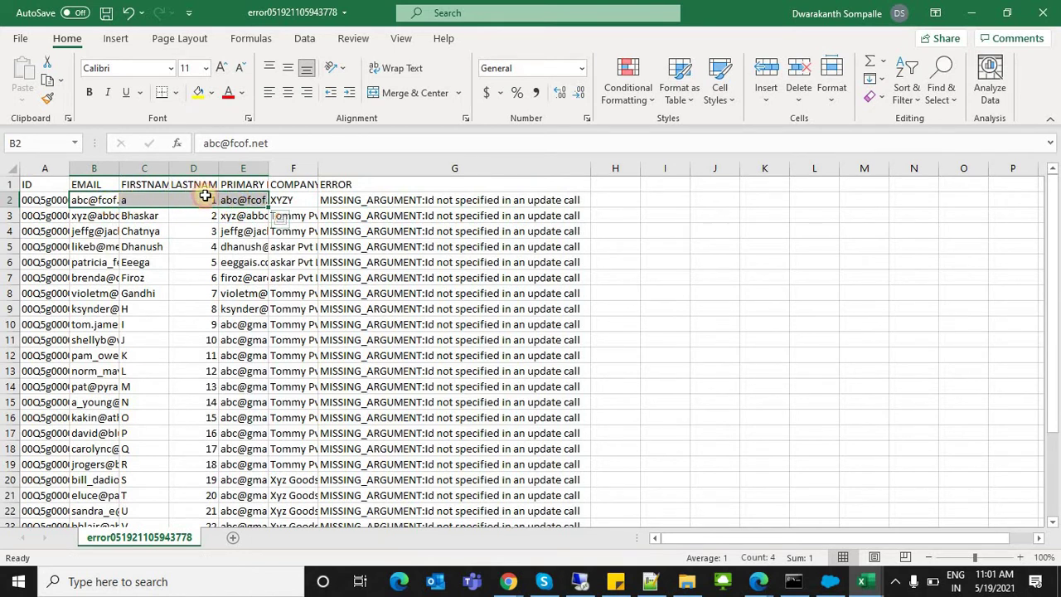
pyautogui.click(286, 199)
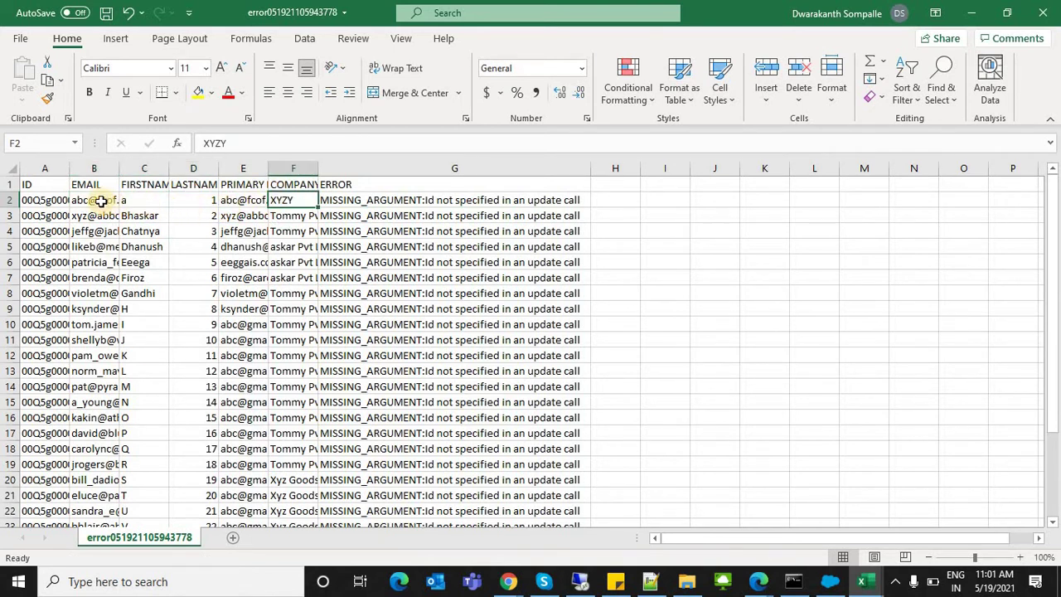
pyautogui.click(75, 201)
pyautogui.click(39, 200)
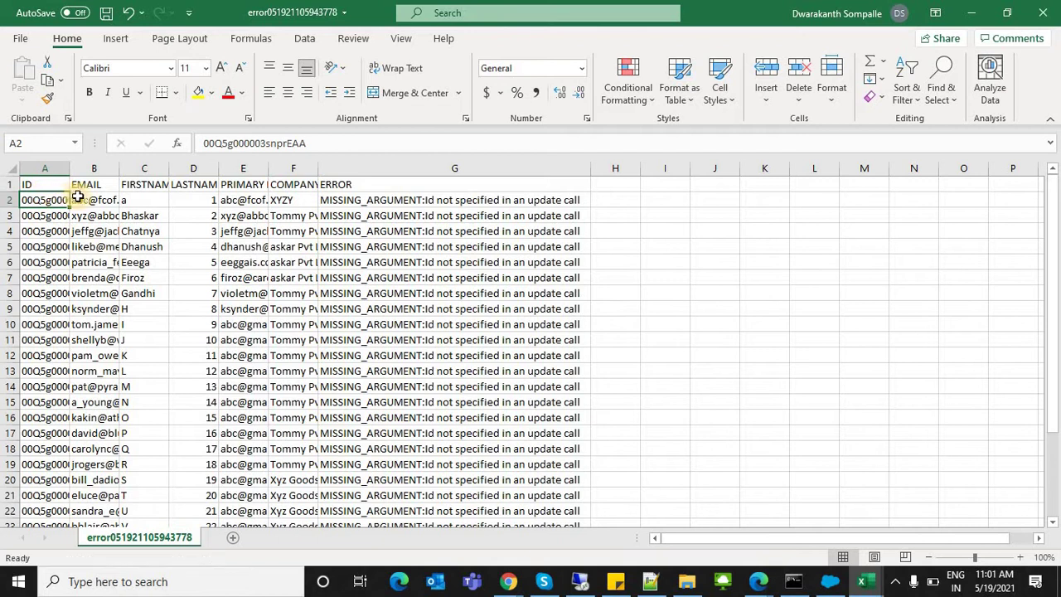
pyautogui.moveTo(116, 205); pyautogui.dragTo(287, 193)
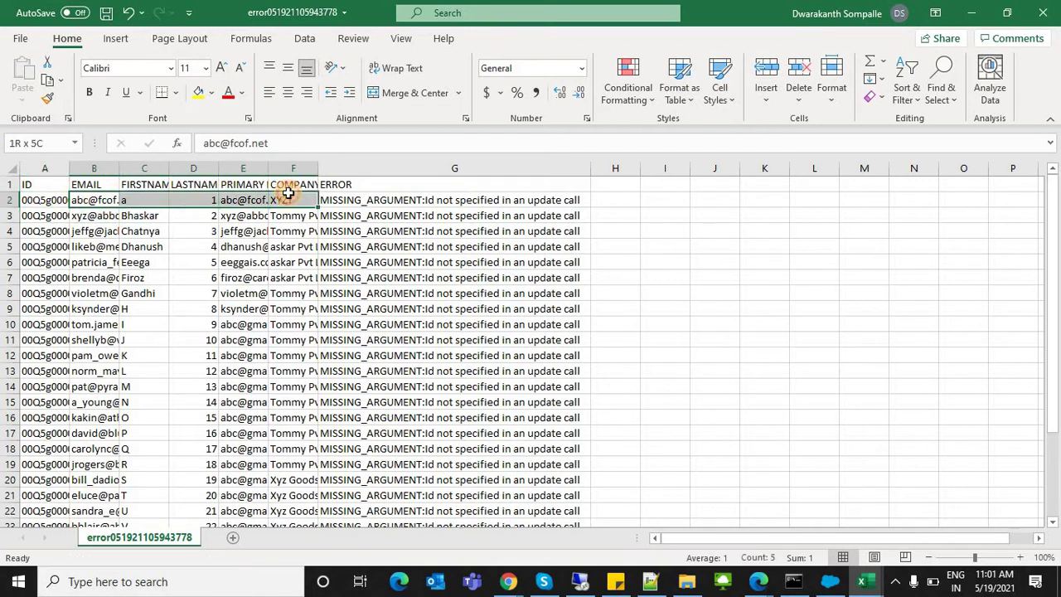
pyautogui.click(91, 198)
pyautogui.press('F2')
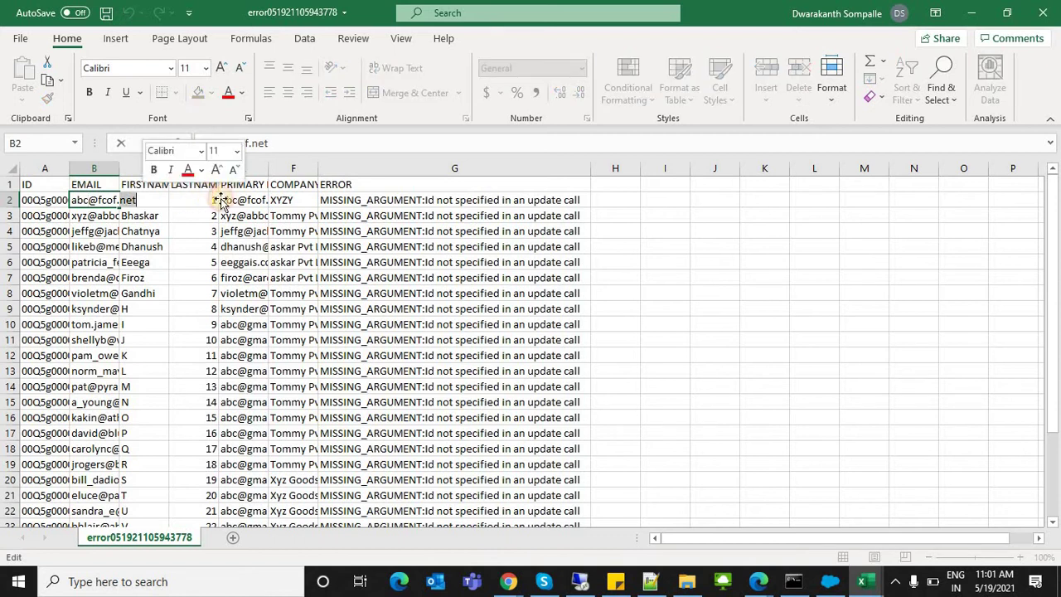
pyautogui.click(211, 201)
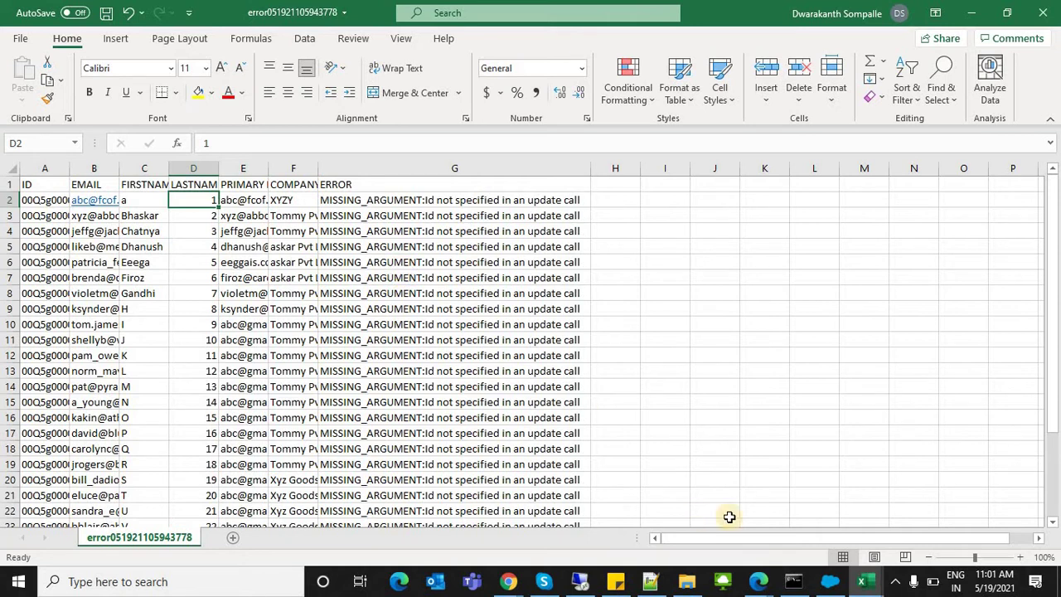
# Step: Start a Lead update using Update Lead Details.csv and acknowledge its 28 records
pyautogui.click(829, 581)
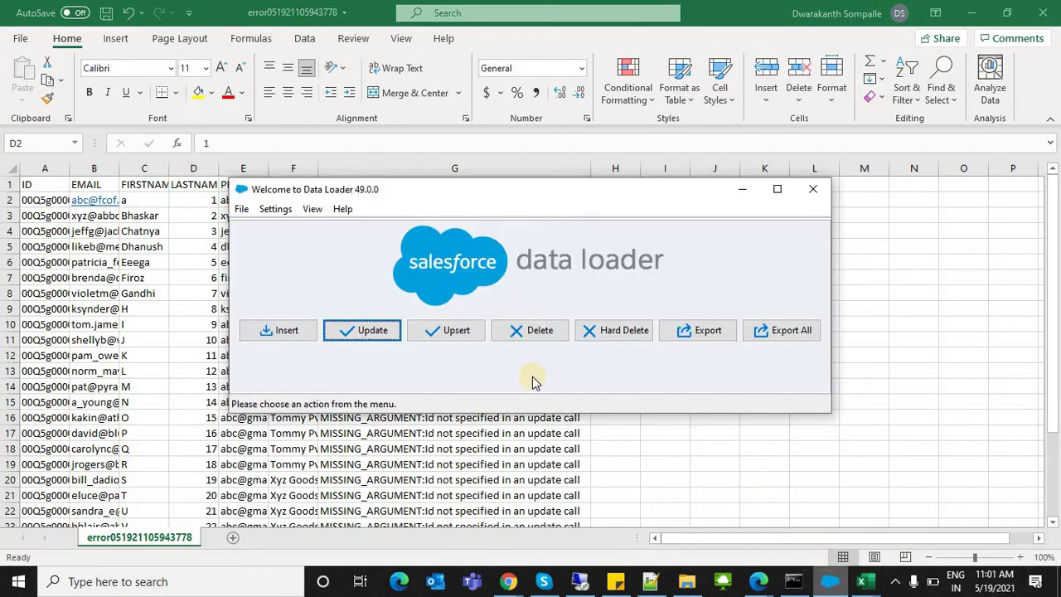
pyautogui.click(372, 330)
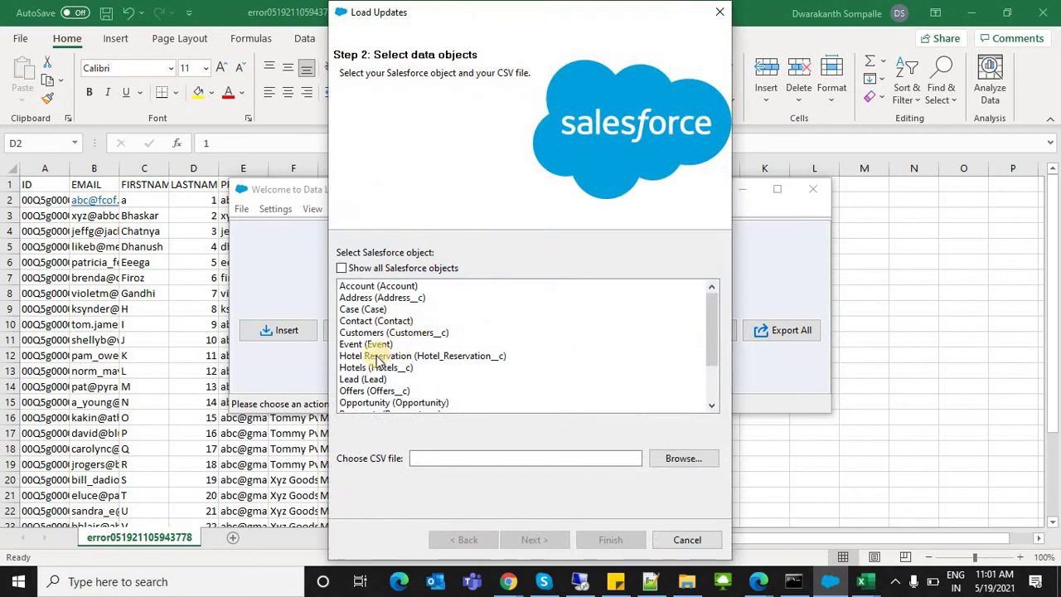
pyautogui.click(356, 378)
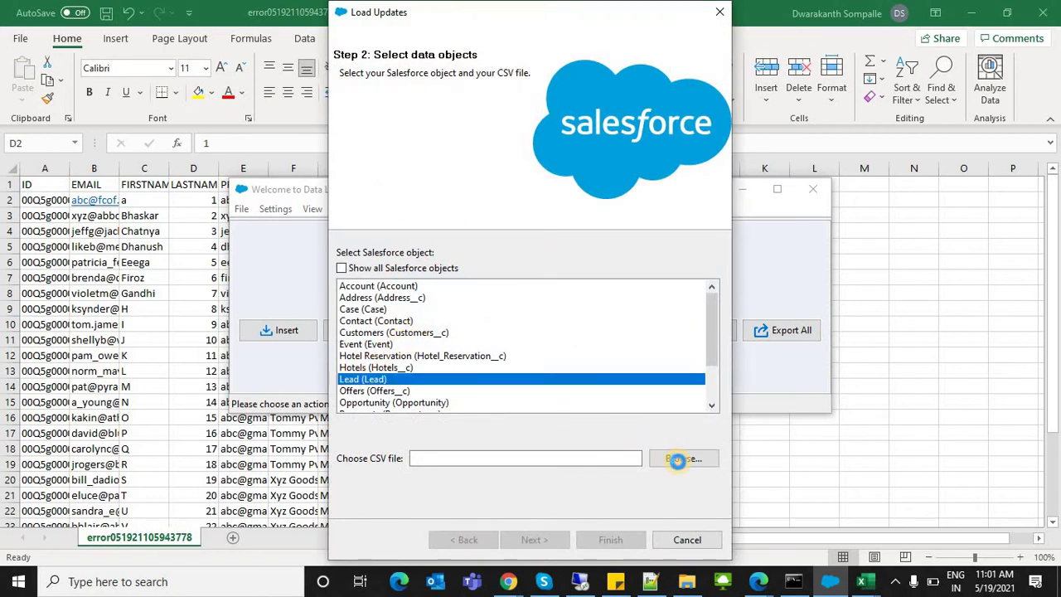
pyautogui.click(678, 460)
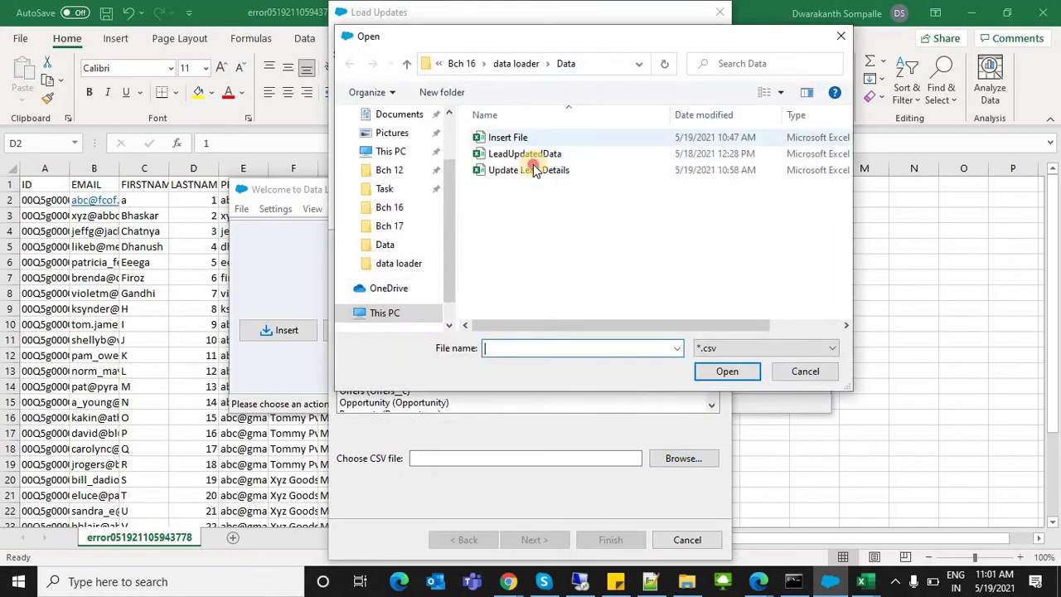
pyautogui.click(534, 169)
pyautogui.click(746, 373)
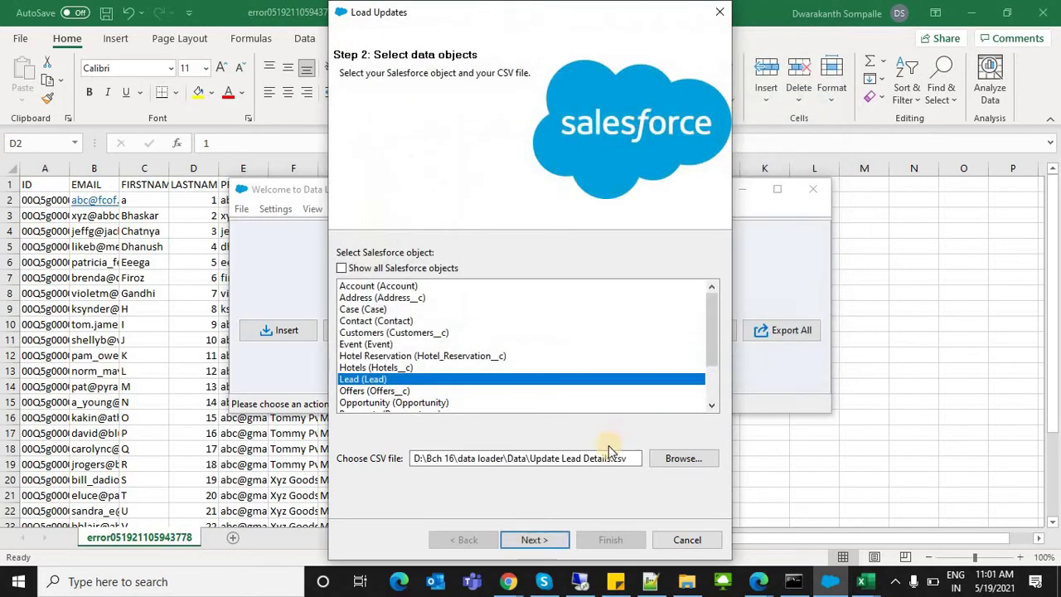
pyautogui.click(537, 540)
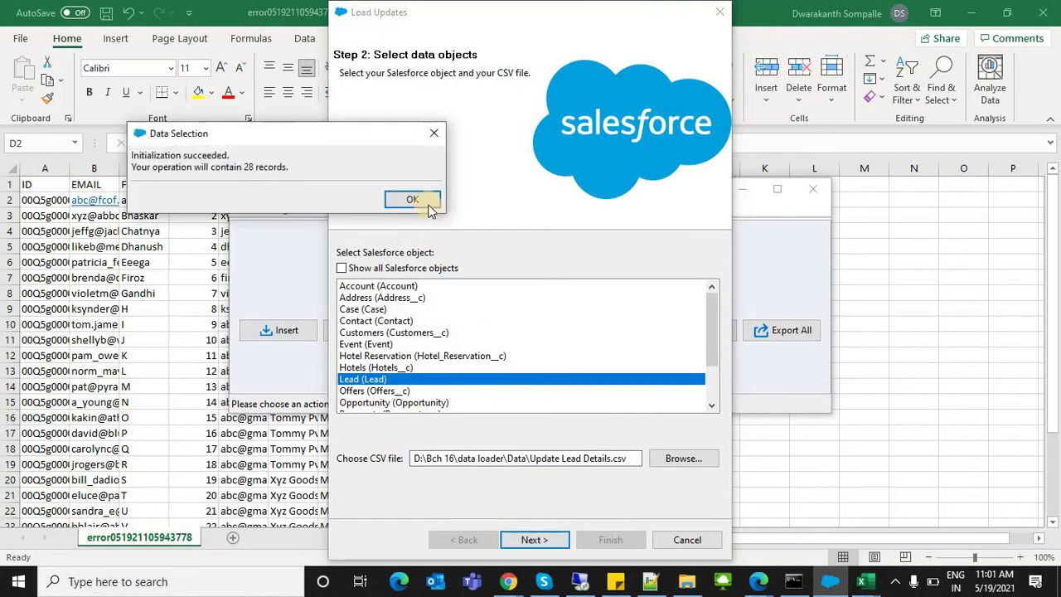
pyautogui.click(414, 200)
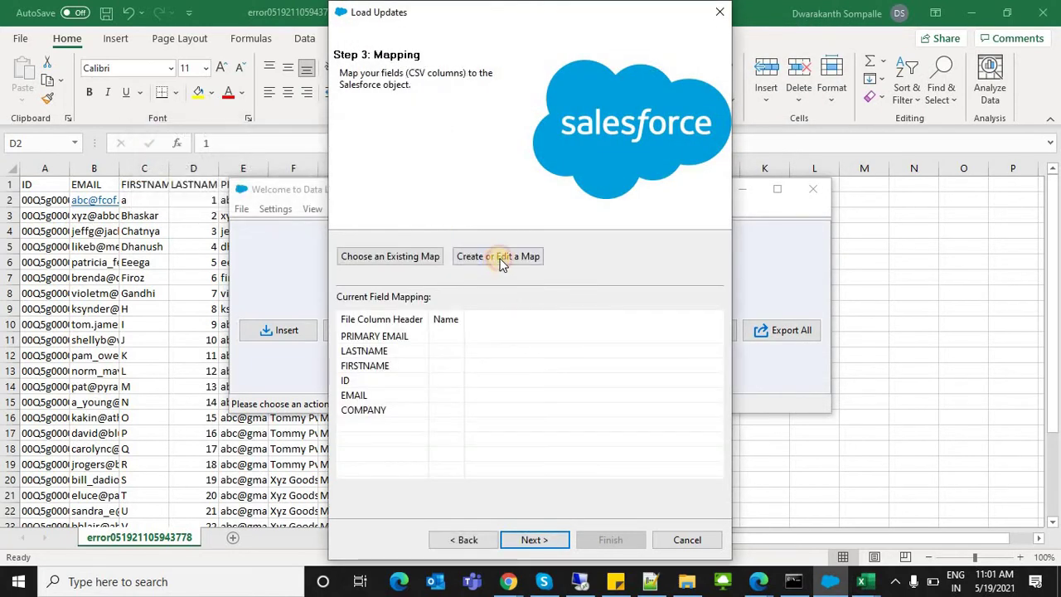
# Step: Auto-match all six CSV columns to Lead fields, including ID to Id
pyautogui.click(499, 262)
pyautogui.click(224, 78)
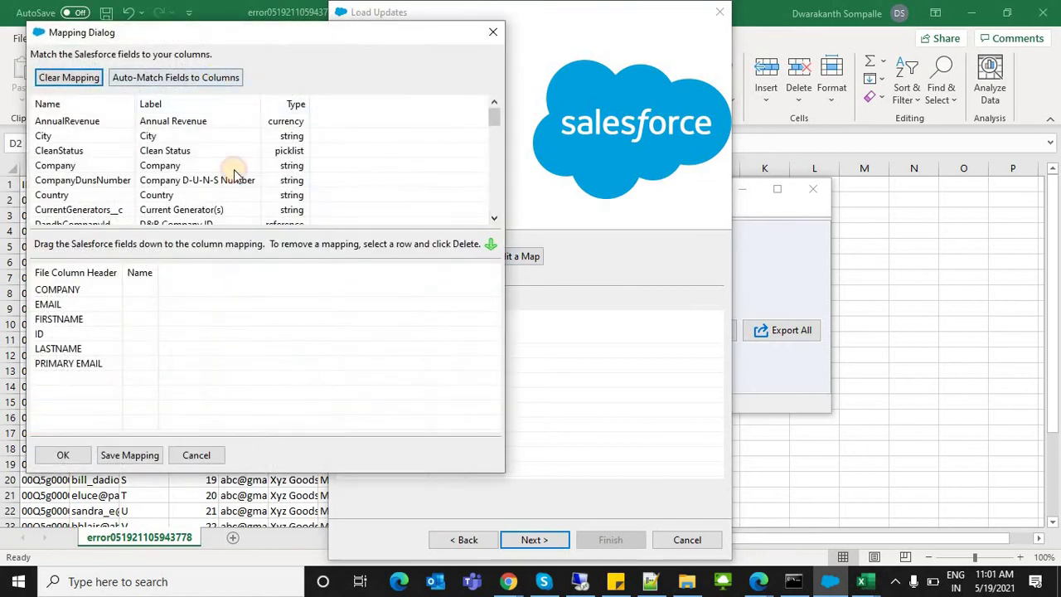
pyautogui.click(66, 455)
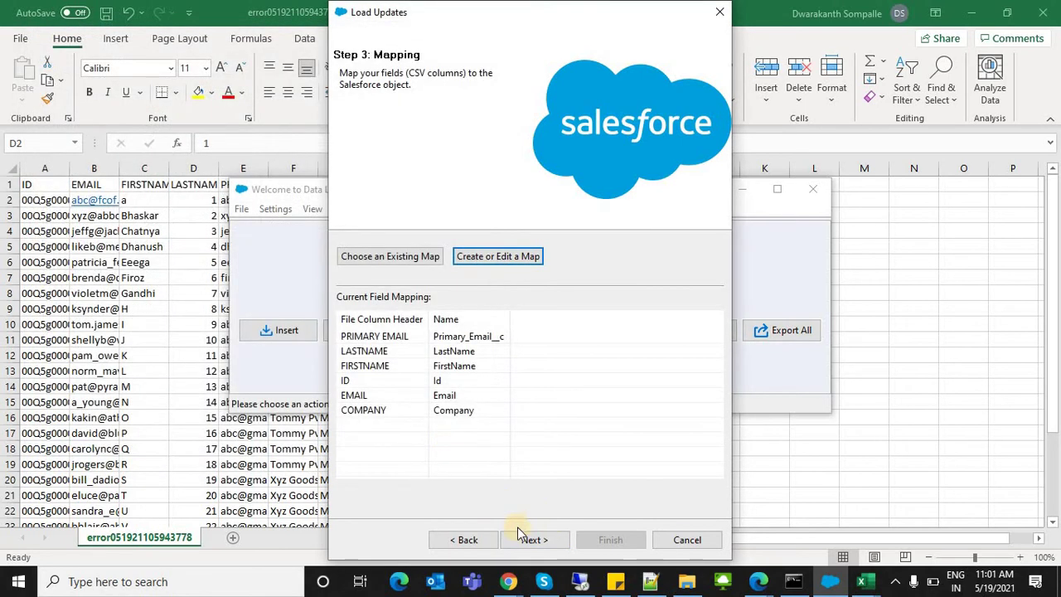
pyautogui.click(372, 381)
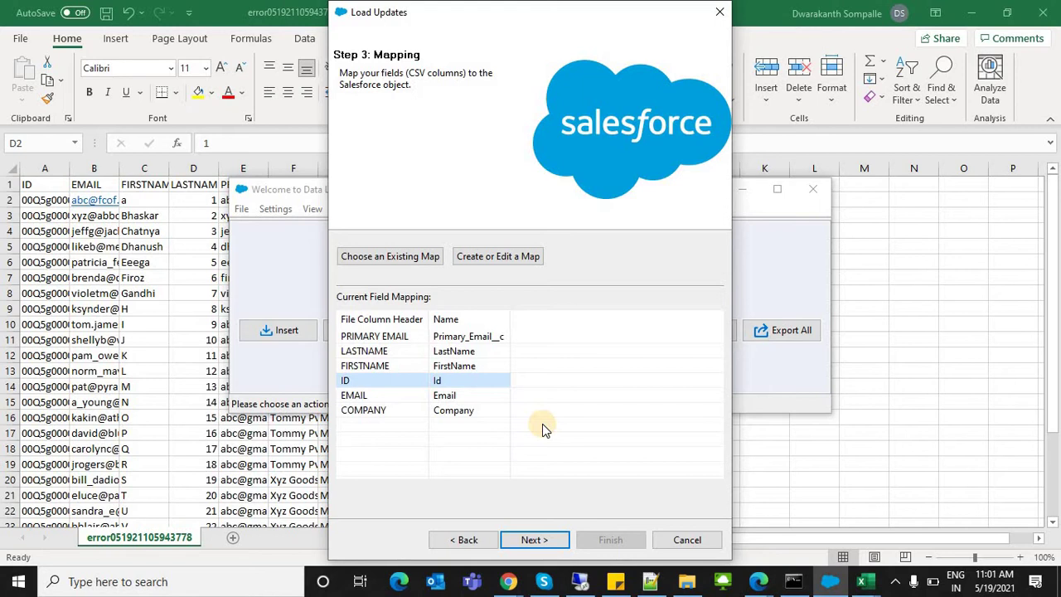
pyautogui.click(508, 581)
# Step: Bring the 'a 1' Salesforce lead page forward and show its Details fields
pyautogui.click(500, 507)
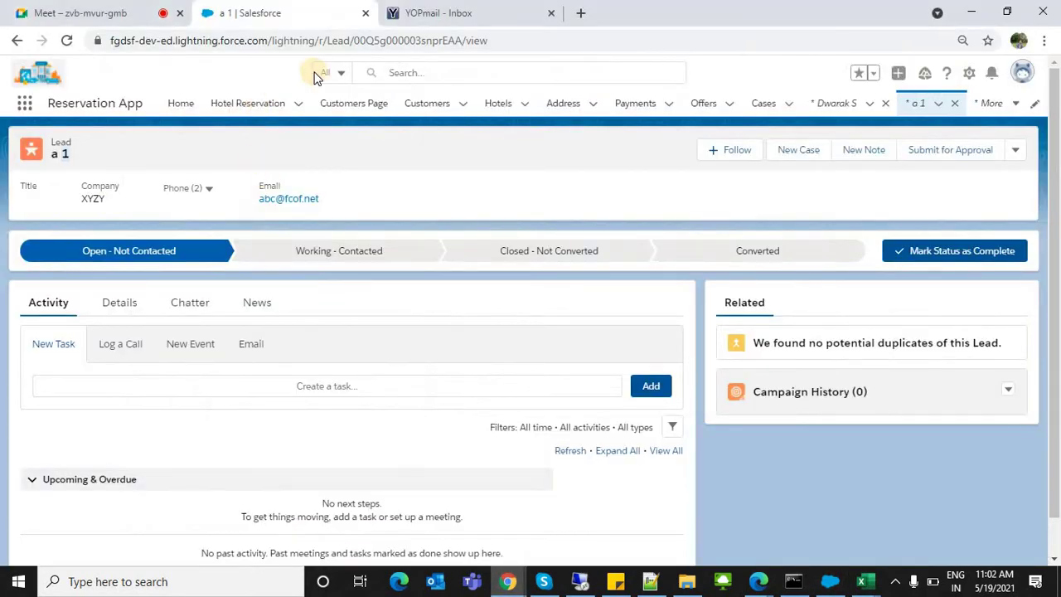
pyautogui.doubleClick(387, 43)
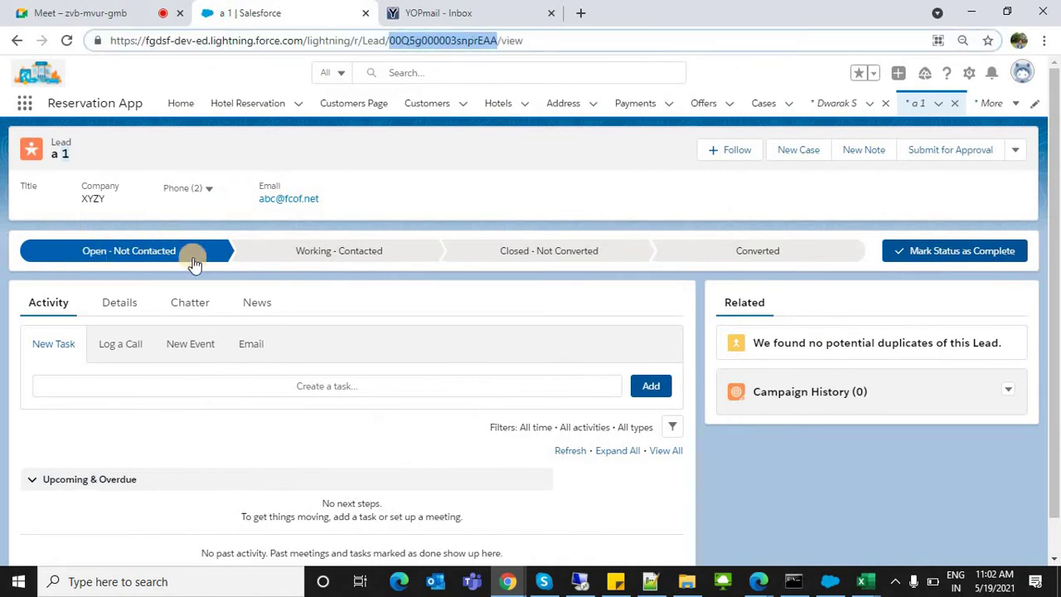
pyautogui.click(139, 303)
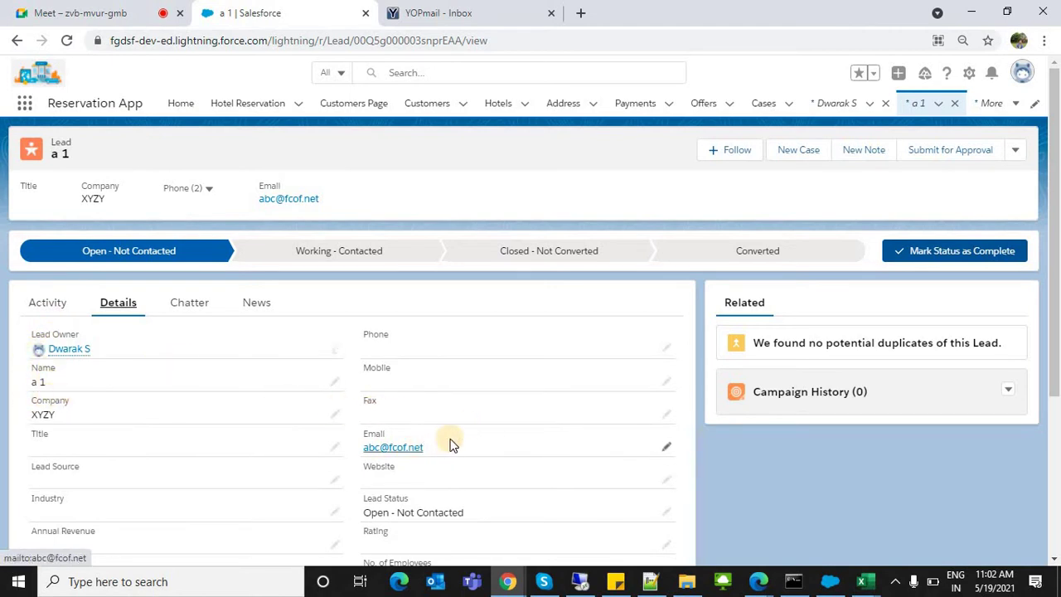
# Step: Rerun the lead update (27 successes, 1 error) and view the INVALID_EMAIL_ADDRESS error row
pyautogui.hotkey('alt', 'Tab')
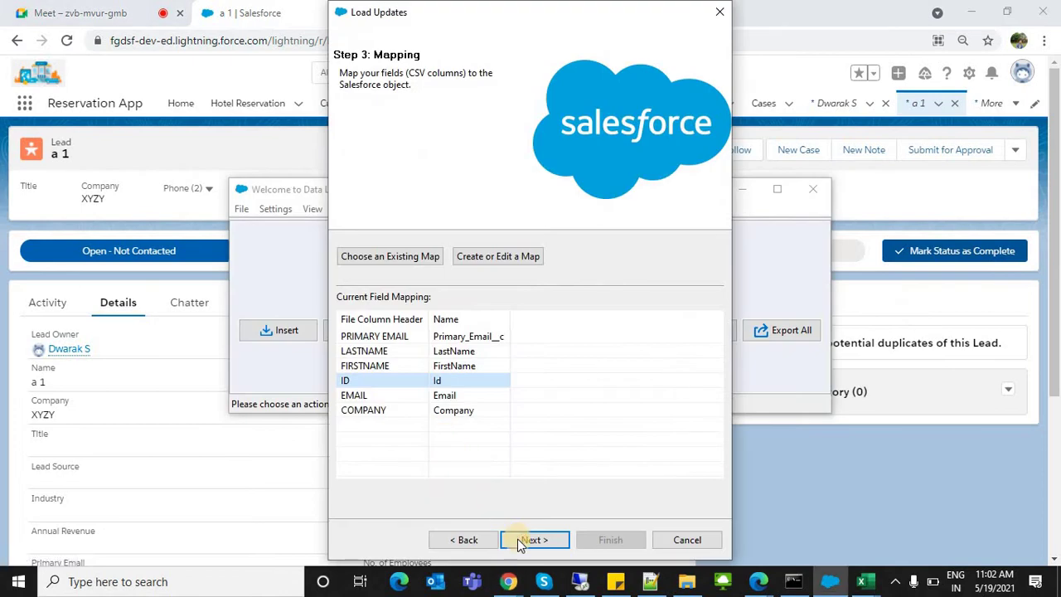
pyautogui.click(517, 540)
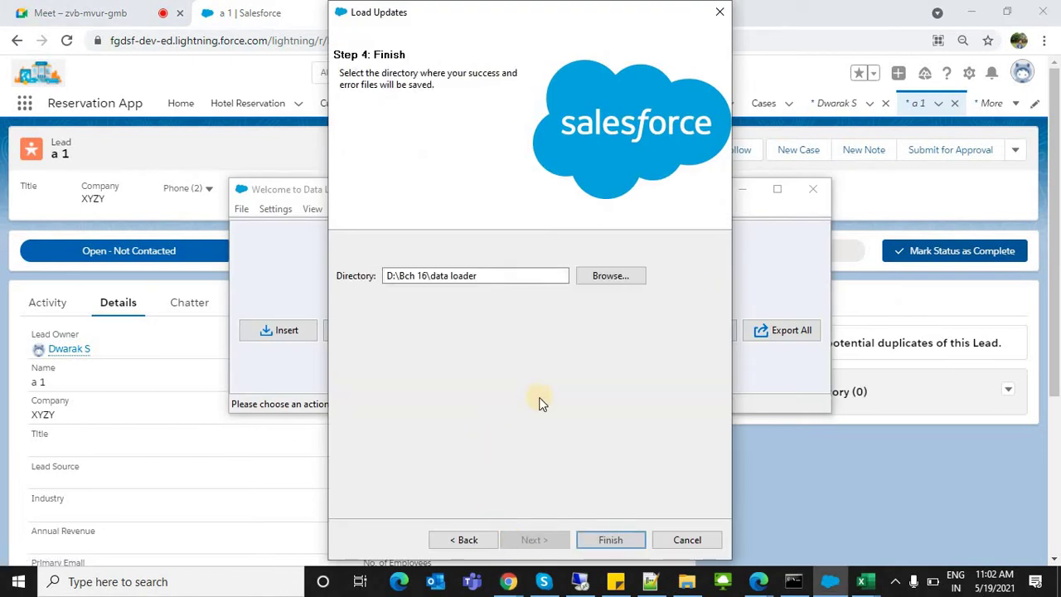
pyautogui.click(604, 535)
pyautogui.click(584, 348)
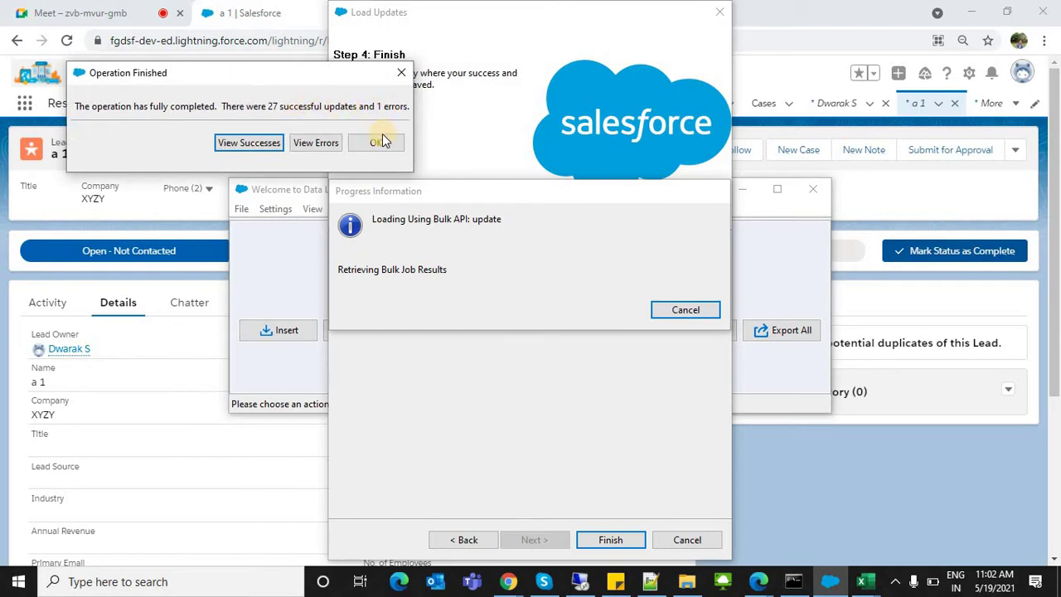
pyautogui.click(308, 145)
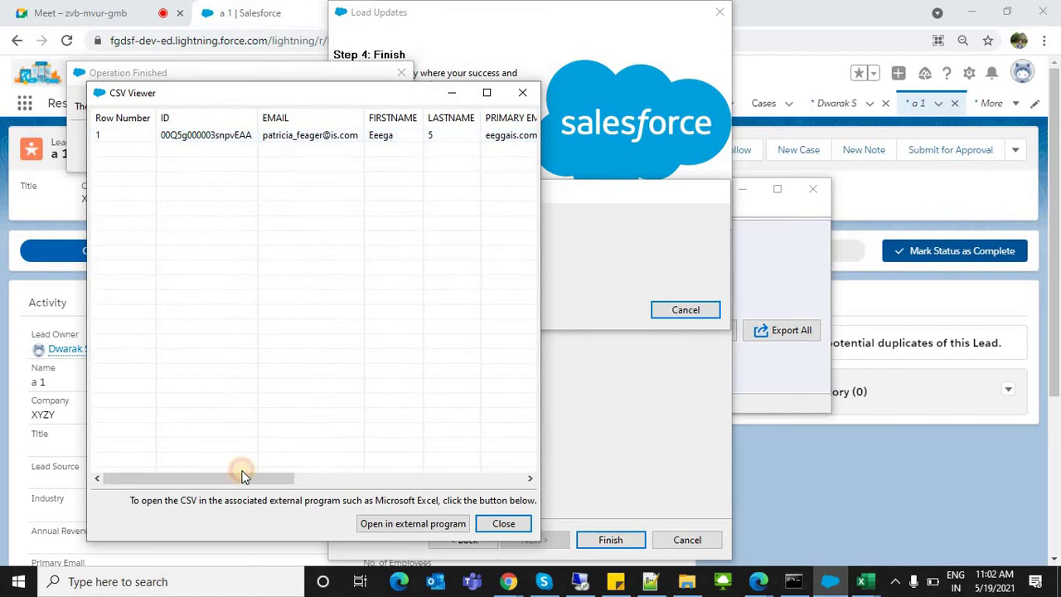
pyautogui.moveTo(240, 478); pyautogui.dragTo(433, 527)
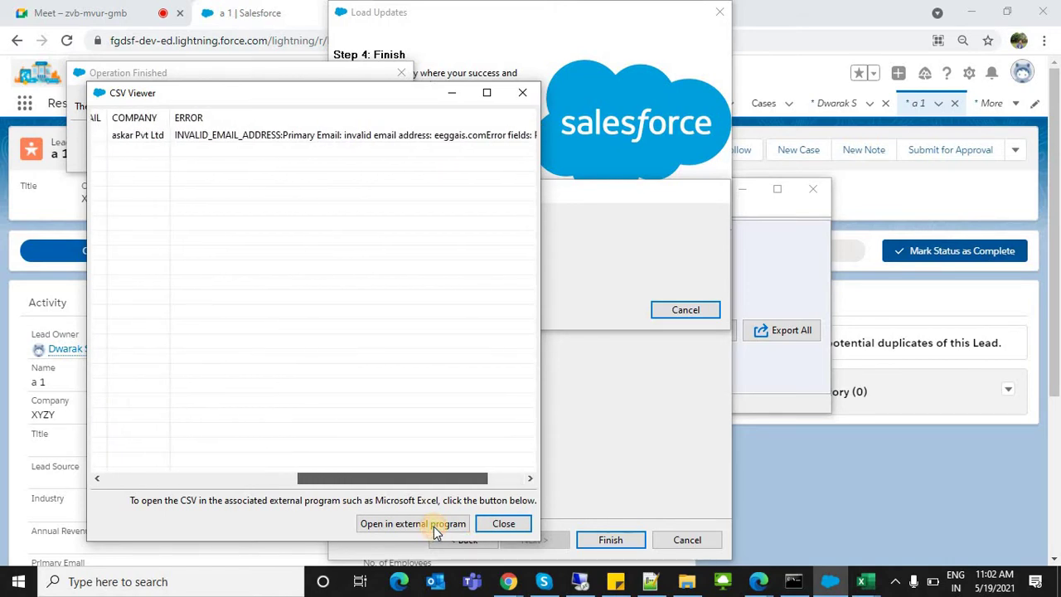
pyautogui.hotkey('alt', 'Tab')
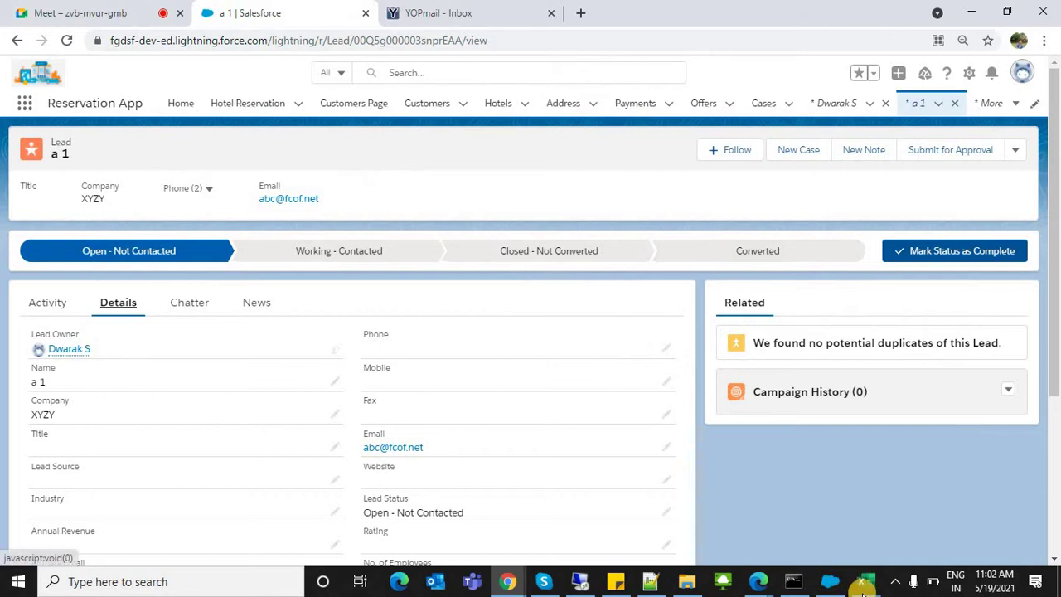
# Step: Examine the invalid primary email in E6 and copy the record ID in A5
pyautogui.moveTo(862, 585)
pyautogui.click(845, 530)
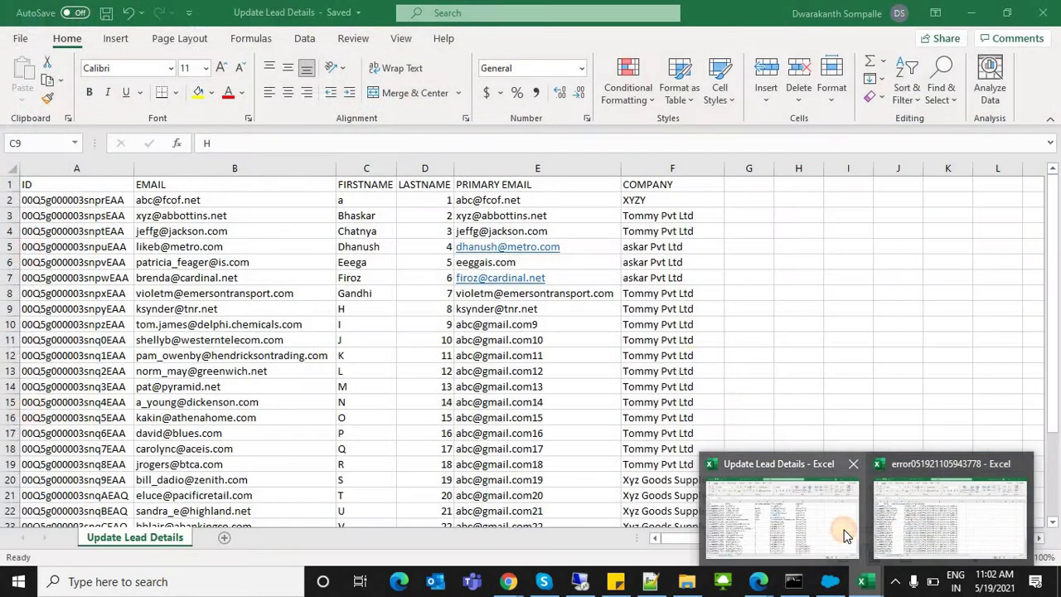
pyautogui.click(511, 261)
pyautogui.doubleClick(493, 262)
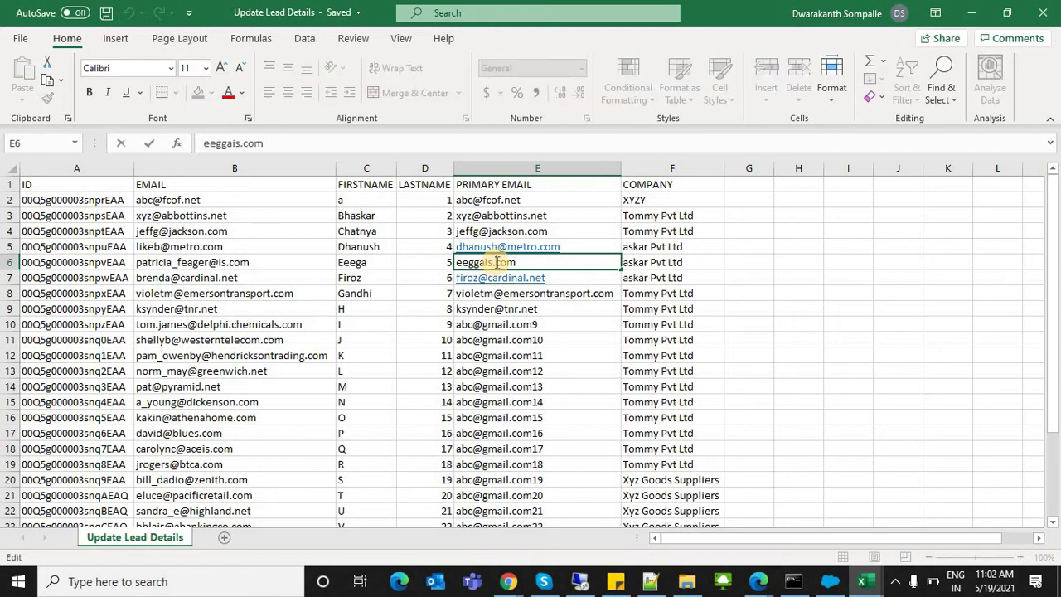
pyautogui.moveTo(495, 261); pyautogui.dragTo(324, 265)
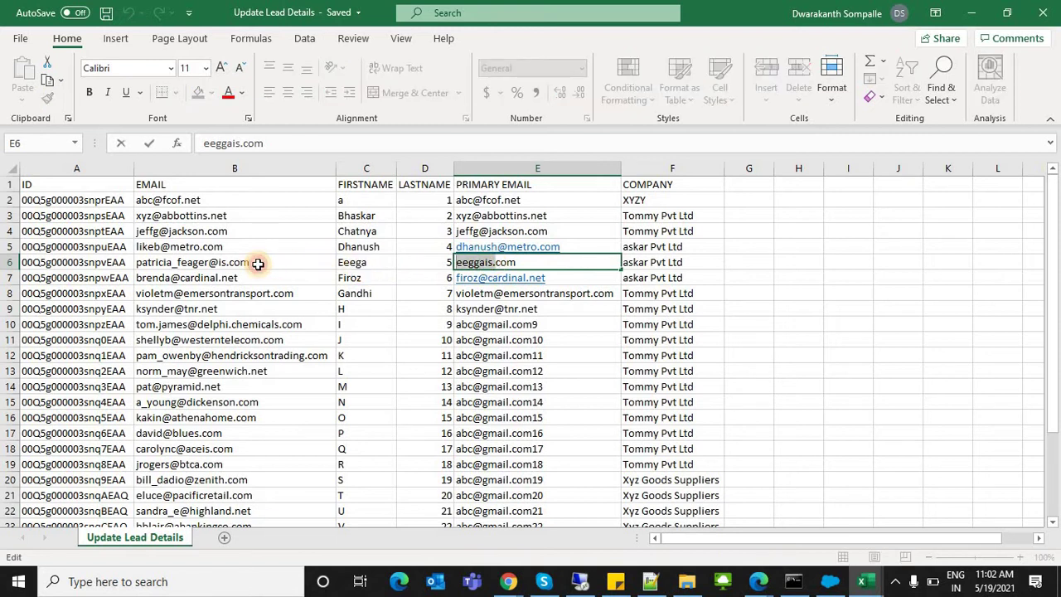
pyautogui.click(365, 246)
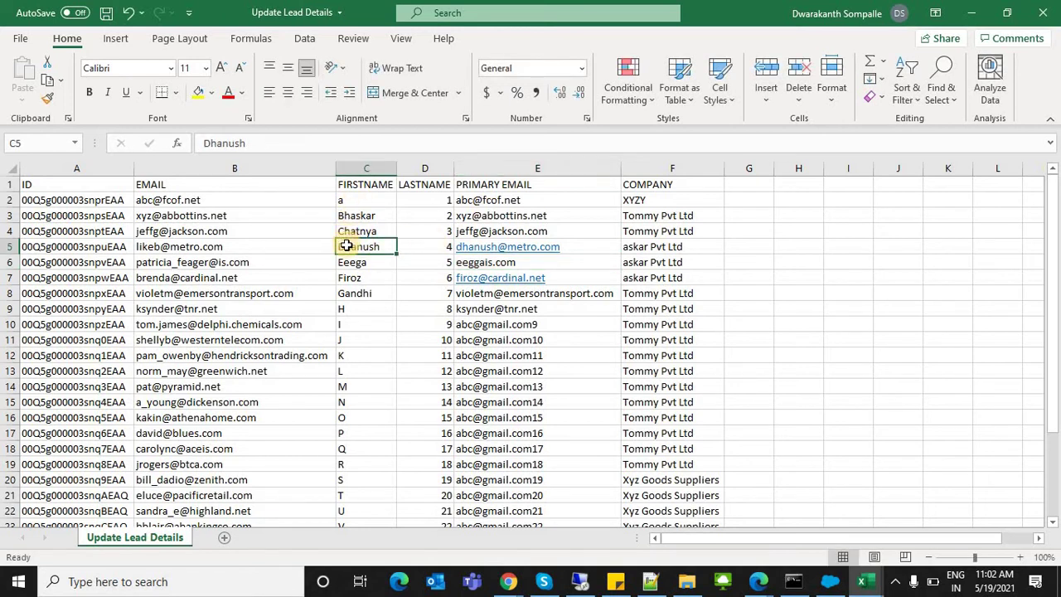
pyautogui.click(236, 247)
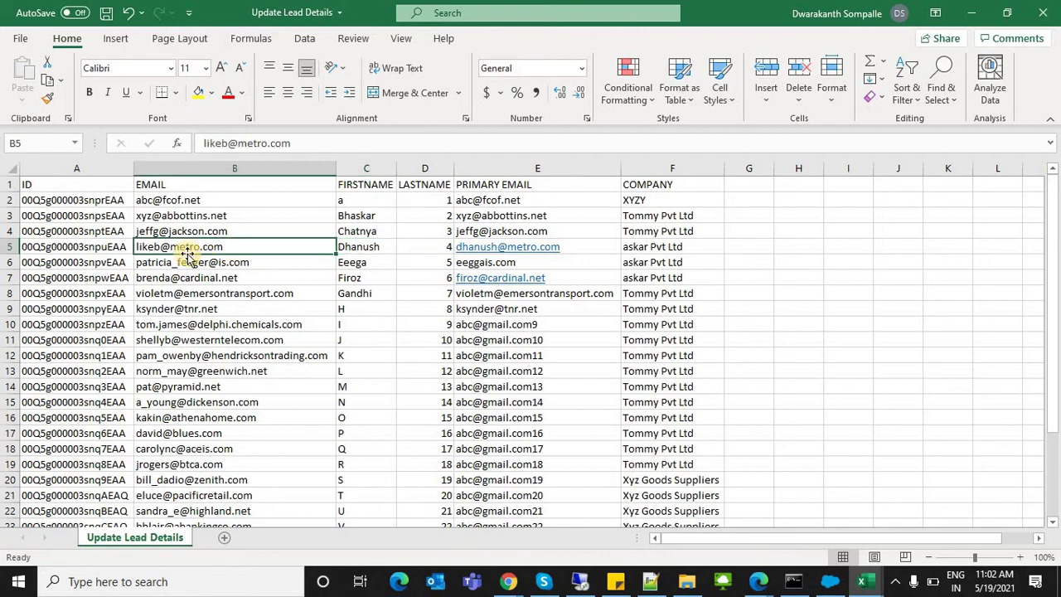
pyautogui.click(108, 247)
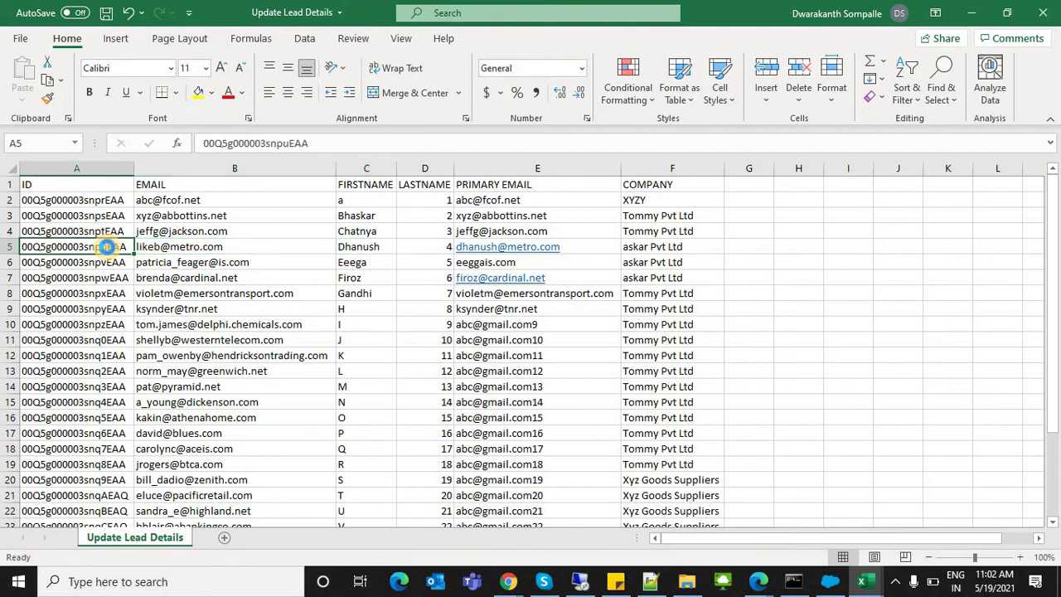
pyautogui.hotkey('ctrl', 'c')
# Step: Compare rows 2 and 3 against the Salesforce page and copy the record ID in A3
pyautogui.hotkey('alt', 'Tab')
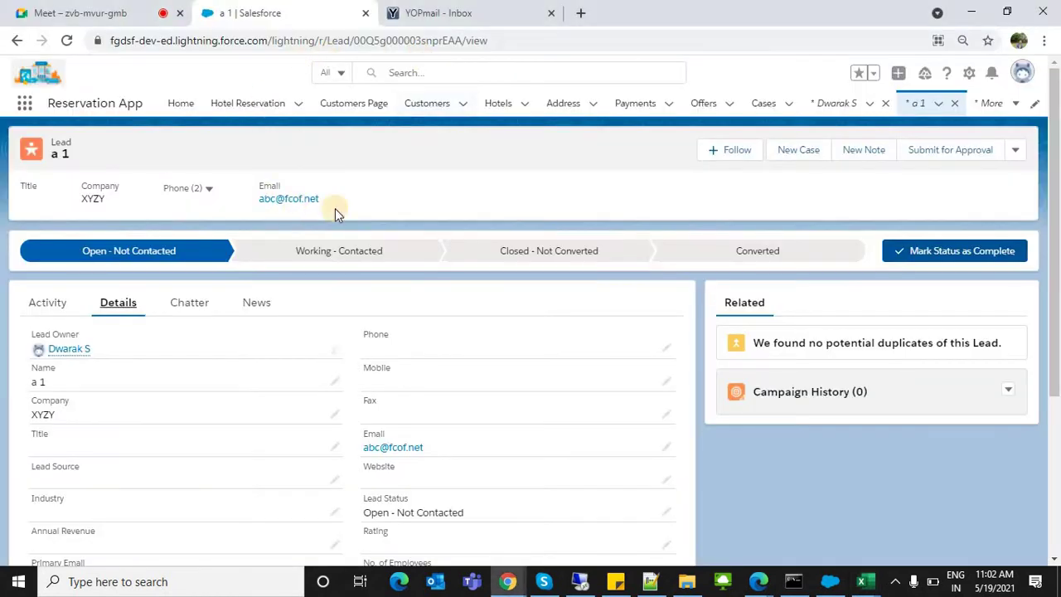
pyautogui.hotkey('alt', 'Tab')
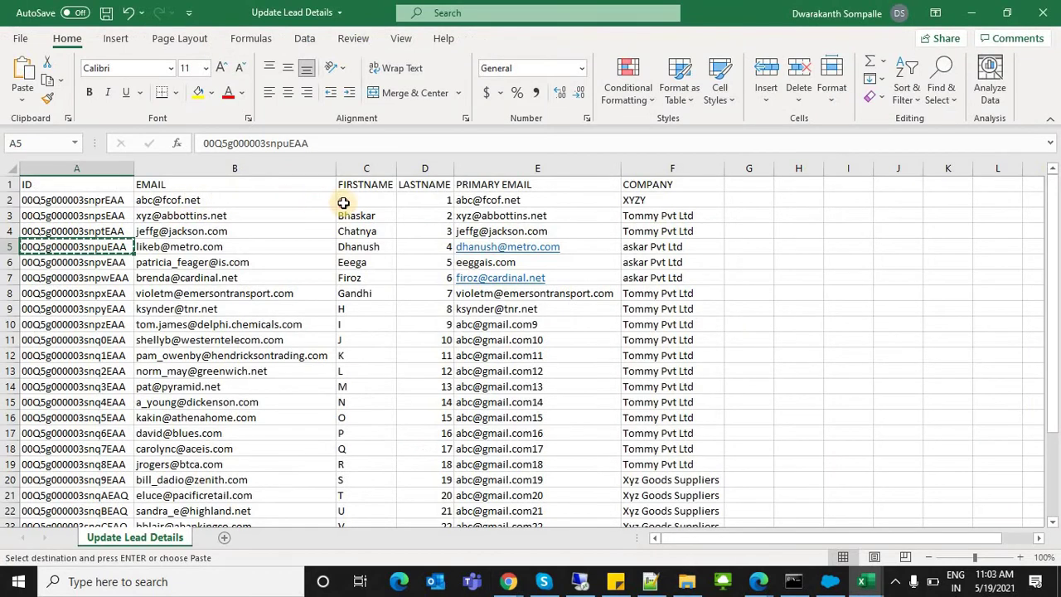
pyautogui.click(380, 199)
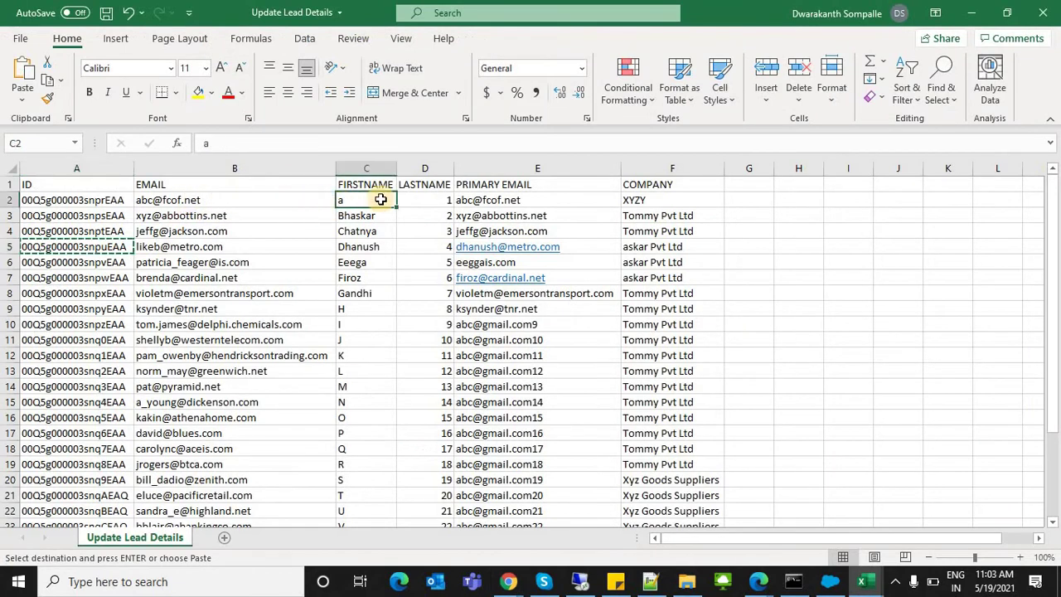
pyautogui.click(489, 200)
pyautogui.click(366, 218)
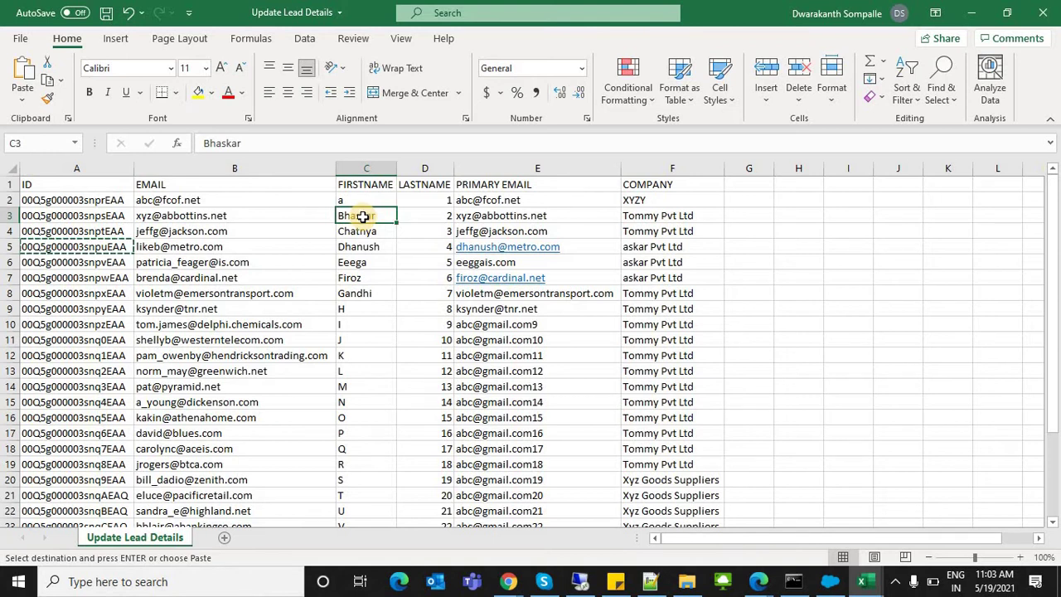
pyautogui.hotkey('alt', 'Tab')
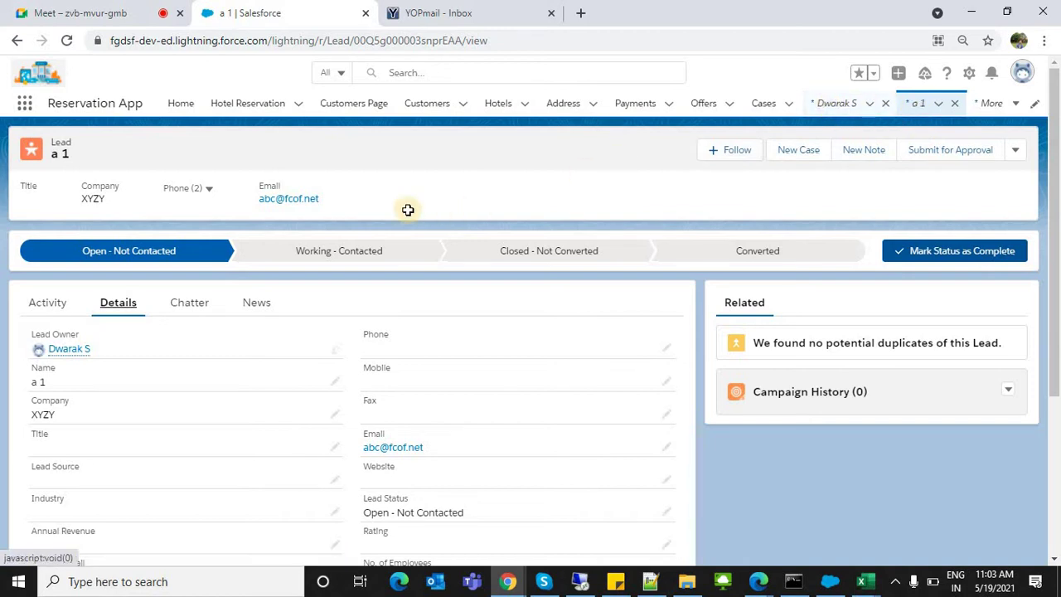
pyautogui.hotkey('alt', 'Tab')
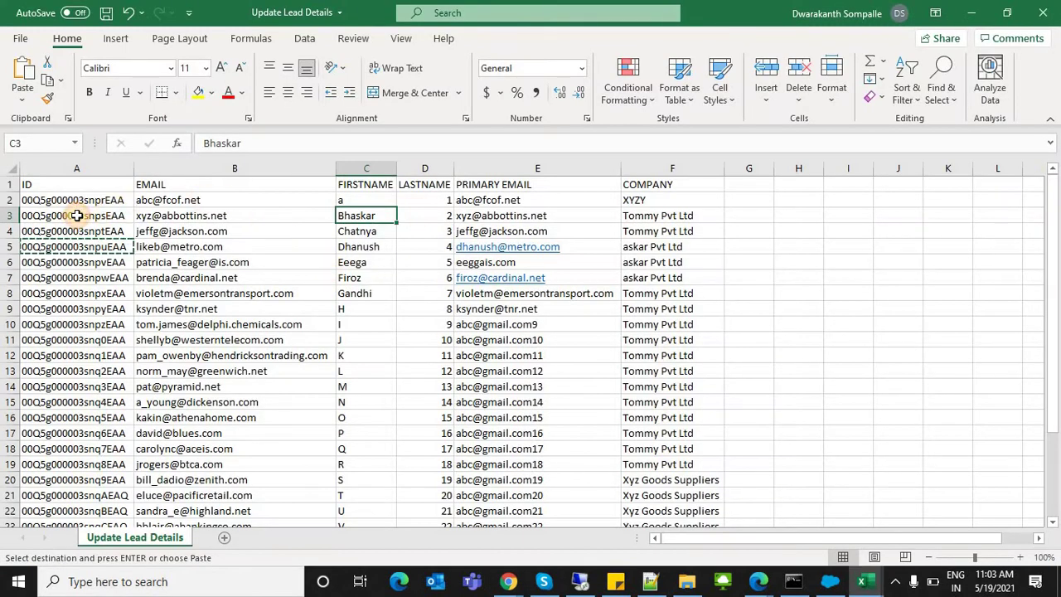
pyautogui.click(75, 215)
pyautogui.hotkey('ctrl', 'c')
pyautogui.hotkey('alt', 'Tab')
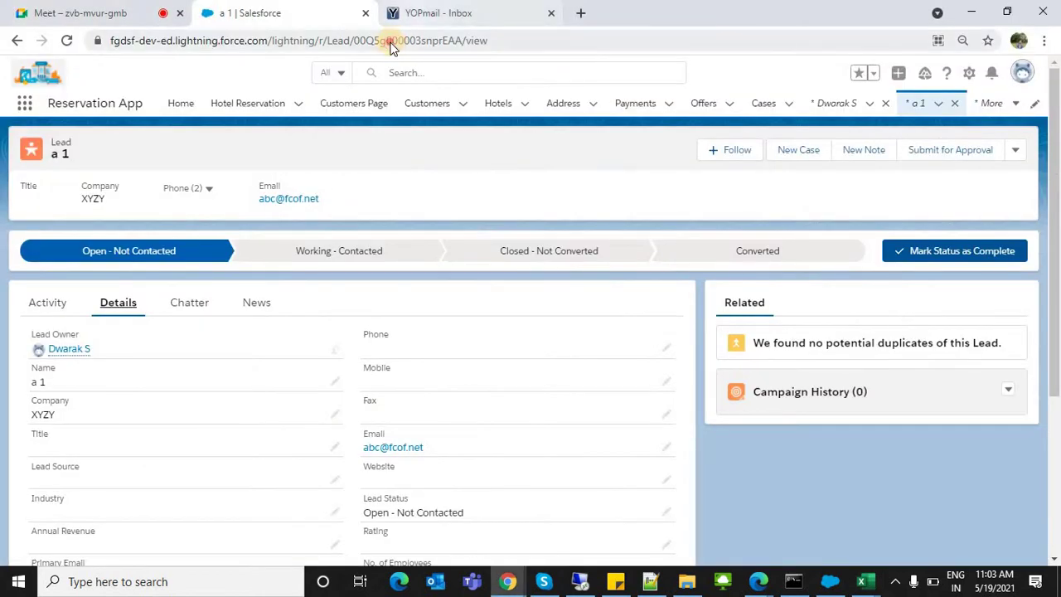
# Step: Open another lead's record by pasting the copied ID into the page URL
pyautogui.doubleClick(391, 41)
pyautogui.hotkey('ctrl', 'v')
pyautogui.press('Return')
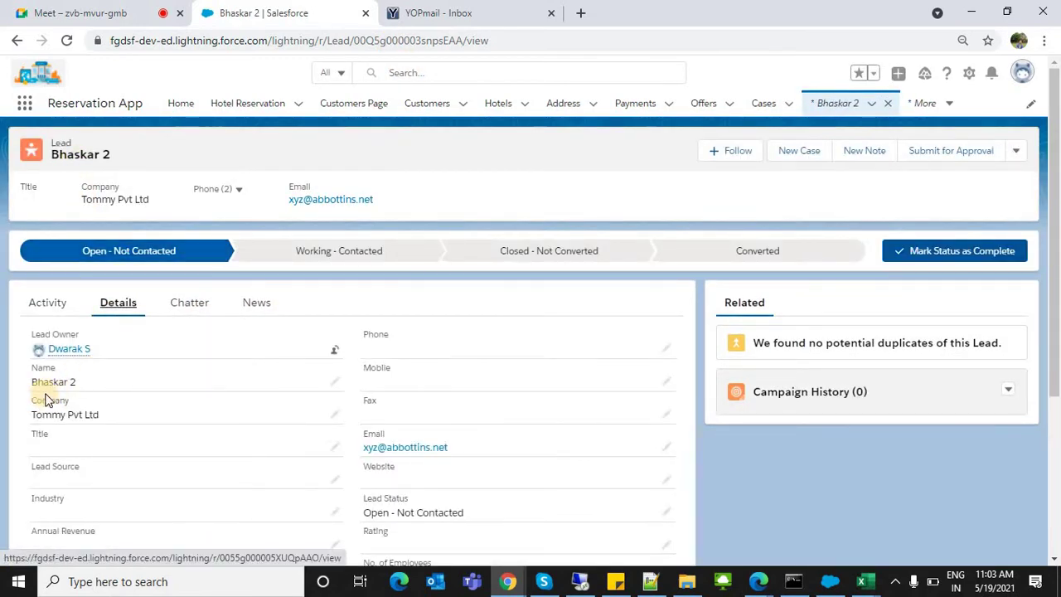
pyautogui.tripleClick(98, 390)
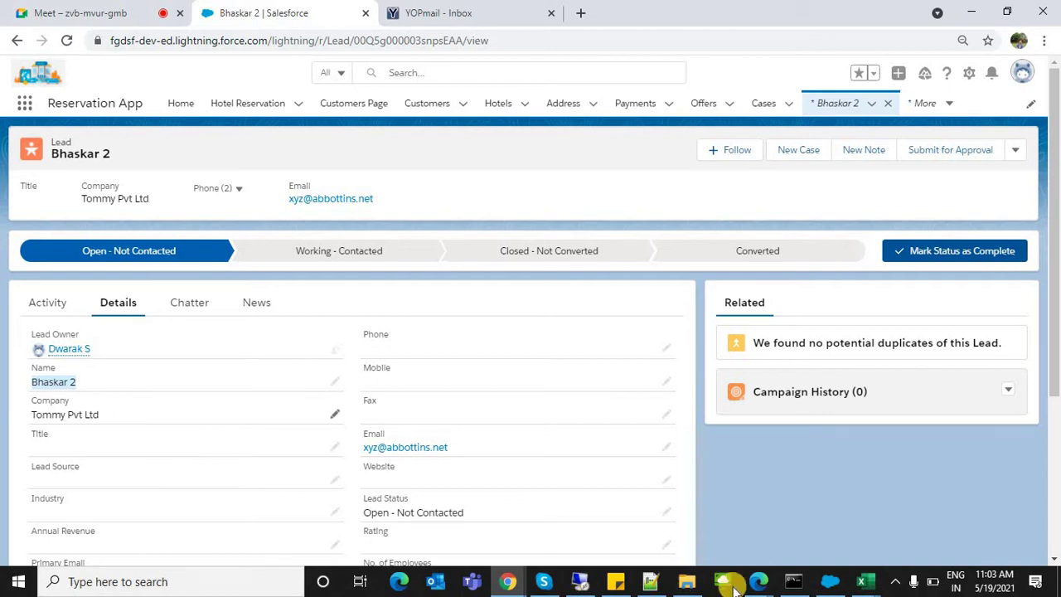
# Step: Copy the record ID from cell A9 of the lead sheet
pyautogui.moveTo(866, 584)
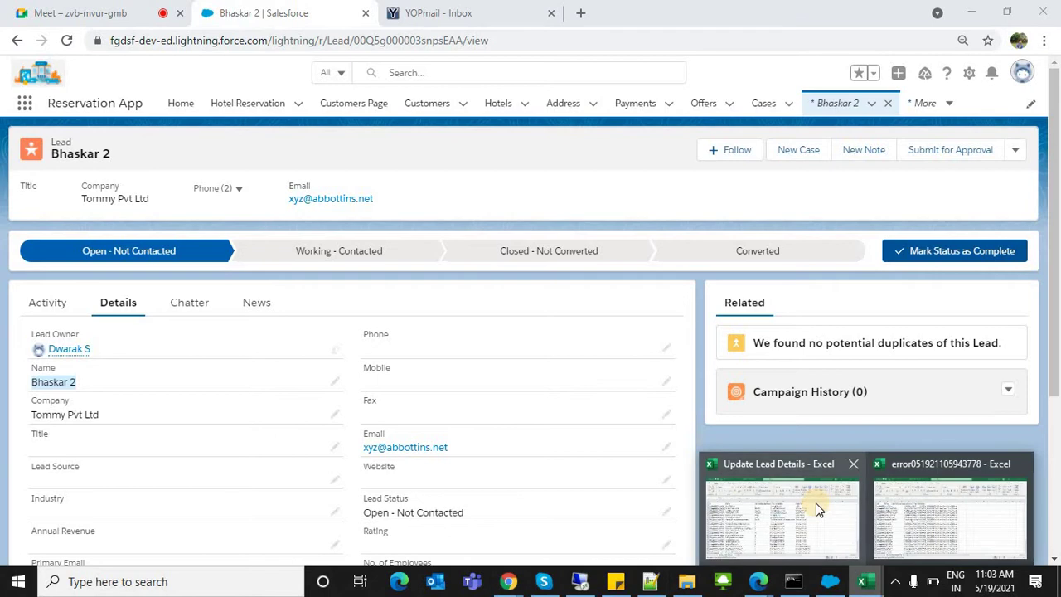
pyautogui.moveTo(818, 503)
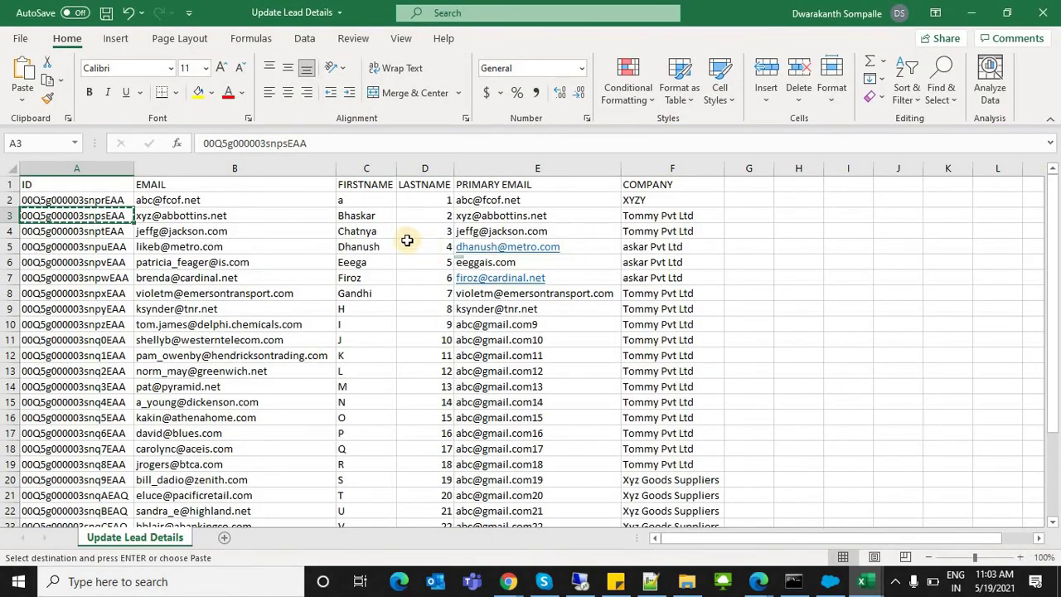
pyautogui.click(367, 309)
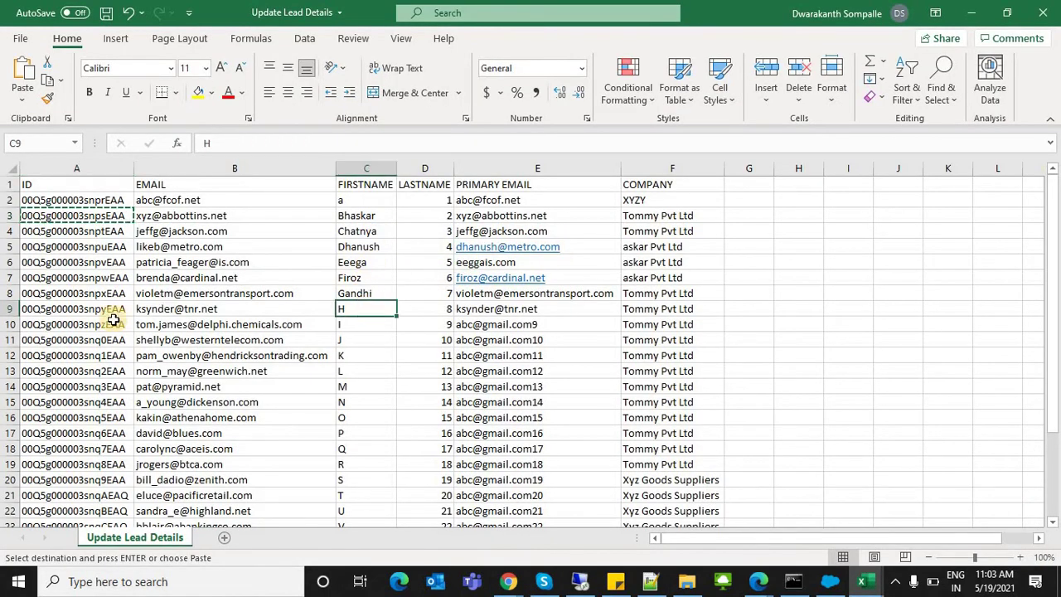
pyautogui.click(99, 310)
pyautogui.hotkey('ctrl', 'c')
pyautogui.hotkey('alt', 'Tab')
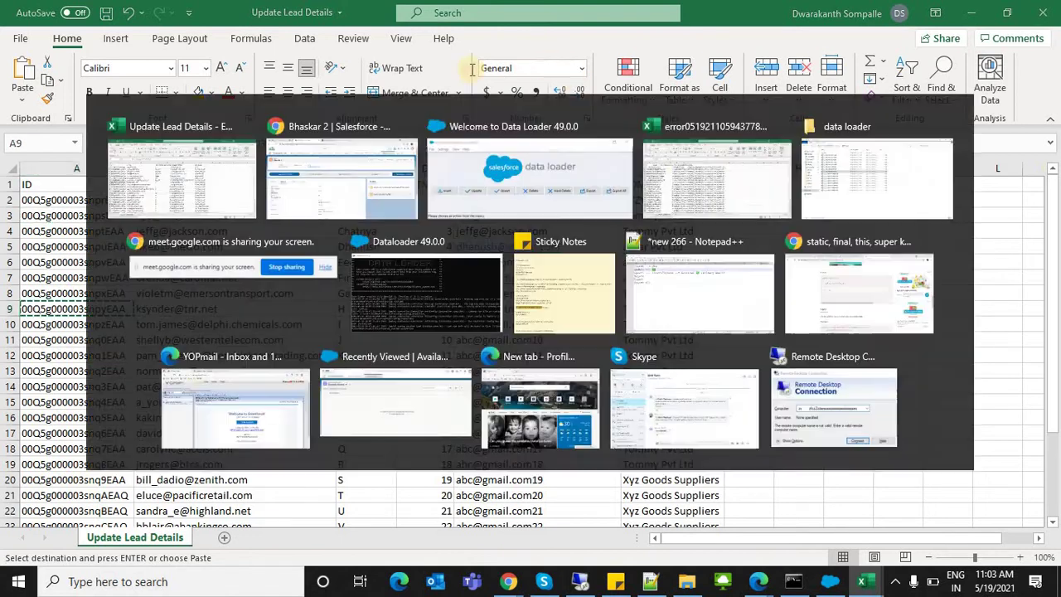
# Step: Load the H 8 lead from the pasted ID and check its company, Tommy Pvt Ltd
pyautogui.doubleClick(410, 50)
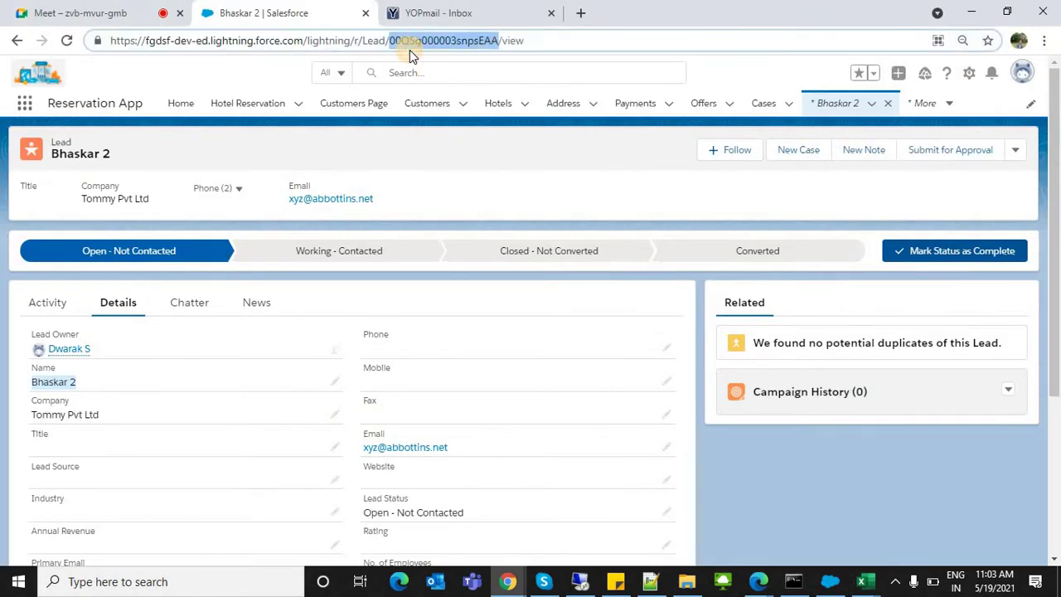
pyautogui.hotkey('ctrl', 'v')
pyautogui.press('Return')
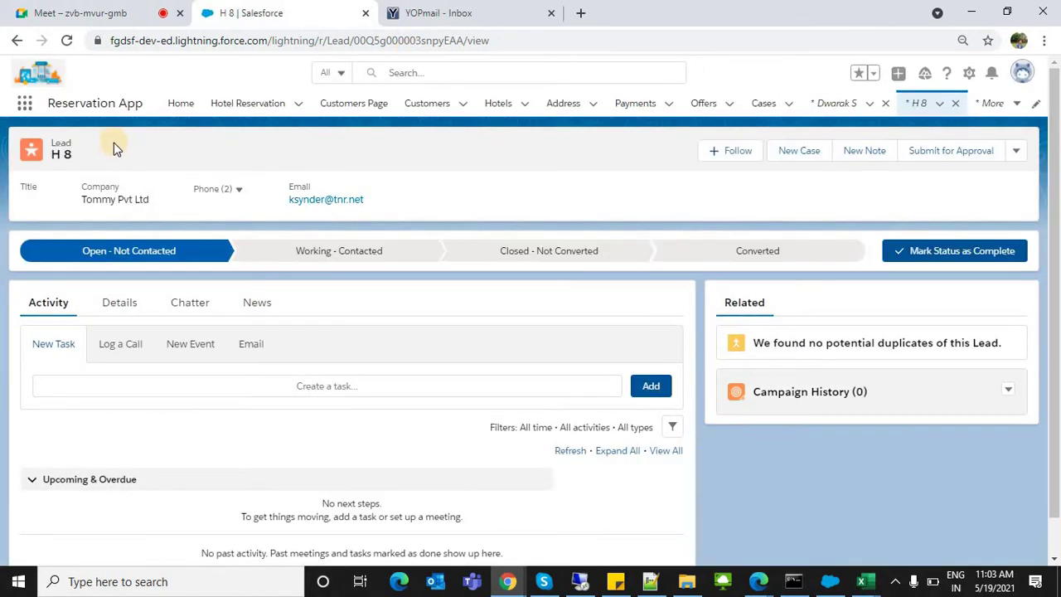
pyautogui.doubleClick(378, 37)
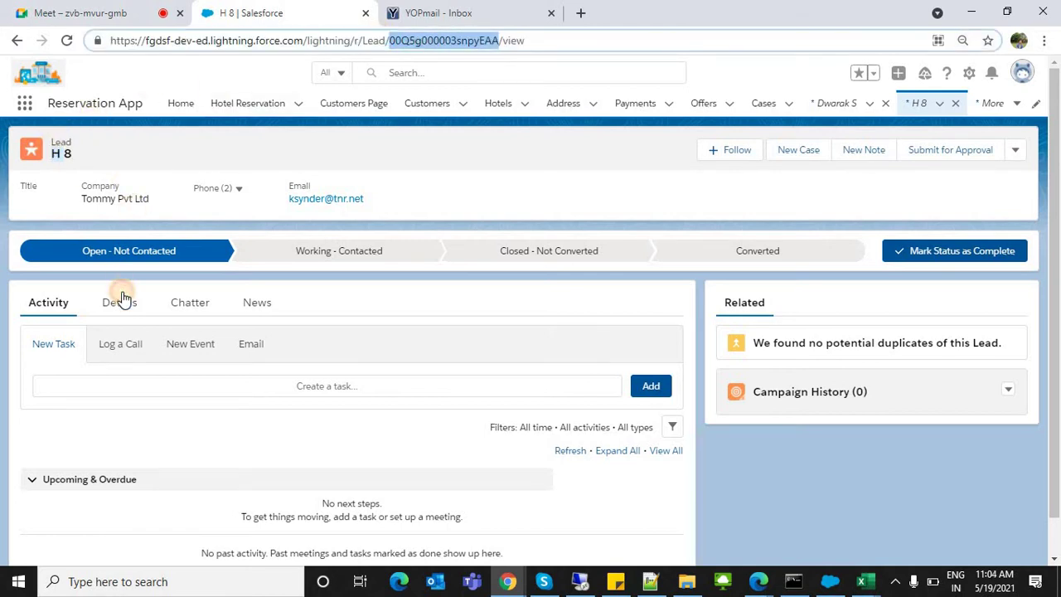
pyautogui.click(122, 298)
pyautogui.moveTo(38, 397); pyautogui.dragTo(107, 423)
pyautogui.hotkey('alt', 'Tab')
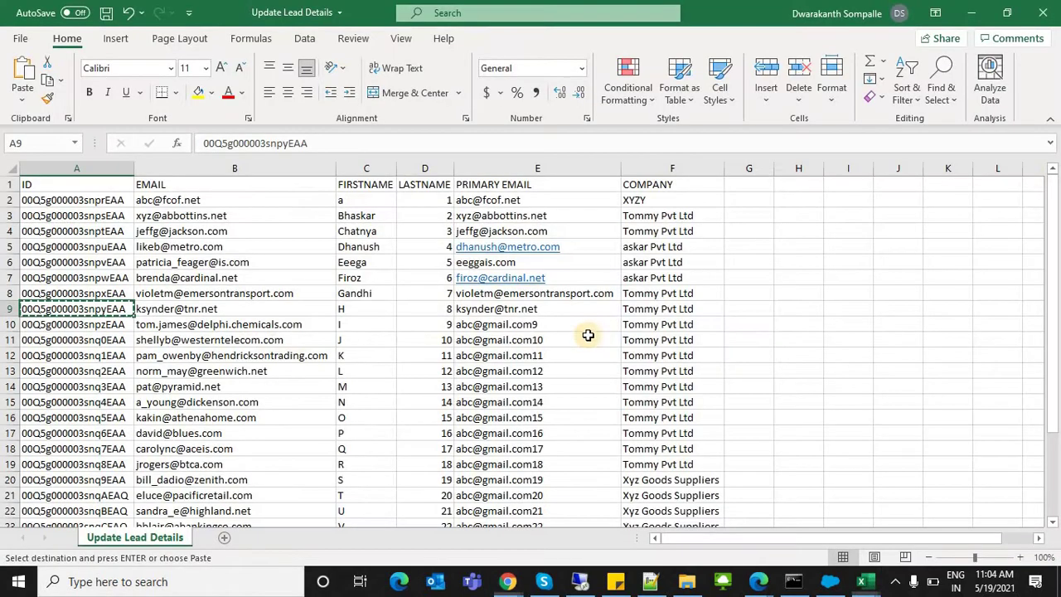
# Step: Change row 9's first name (typing ANUMAN) and the primary email's name part to hanuman
pyautogui.click(278, 308)
pyautogui.doubleClick(290, 309)
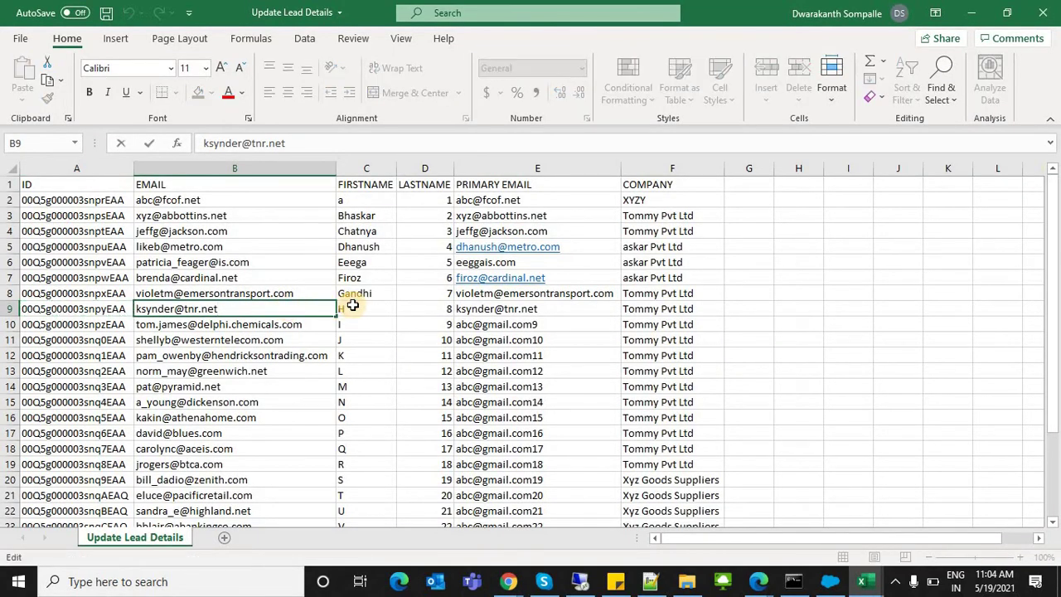
pyautogui.click(351, 308)
pyautogui.doubleClick(353, 307)
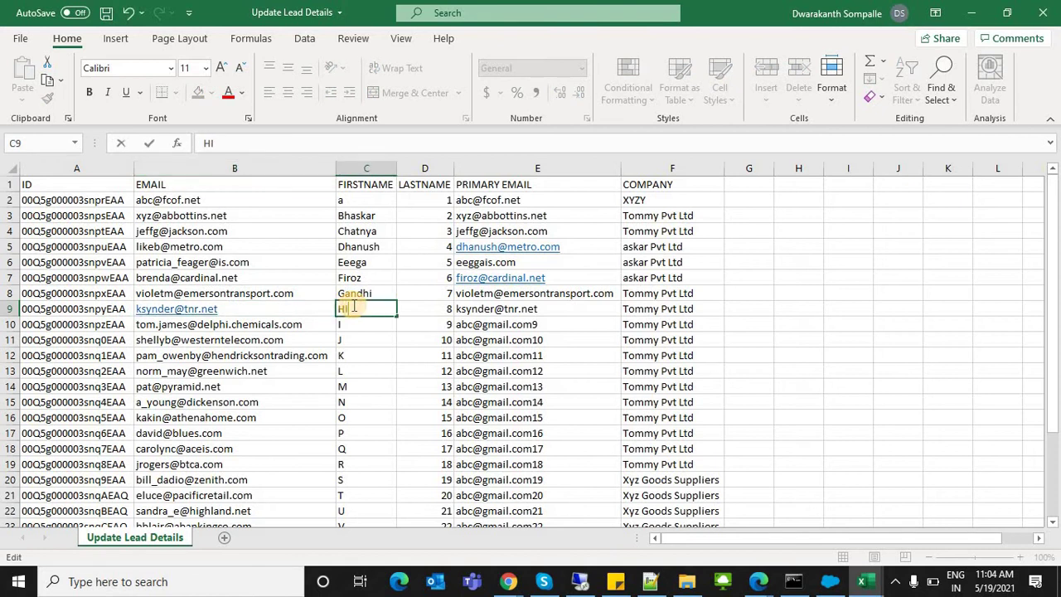
pyautogui.write('ANUMAN')
pyautogui.click(481, 308)
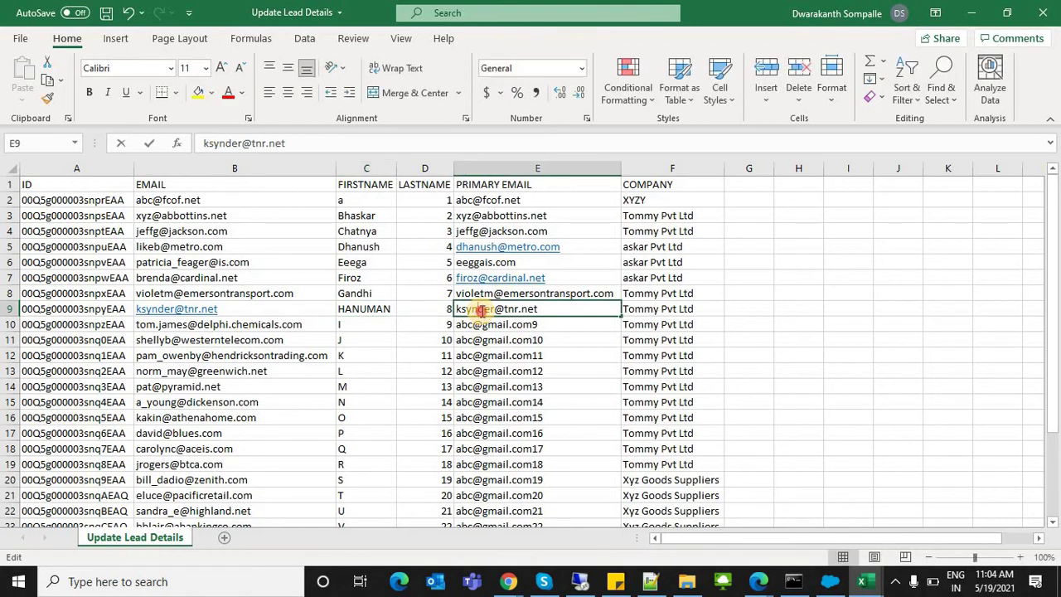
pyautogui.doubleClick(481, 308)
pyautogui.doubleClick(481, 308)
pyautogui.write('hanuman')
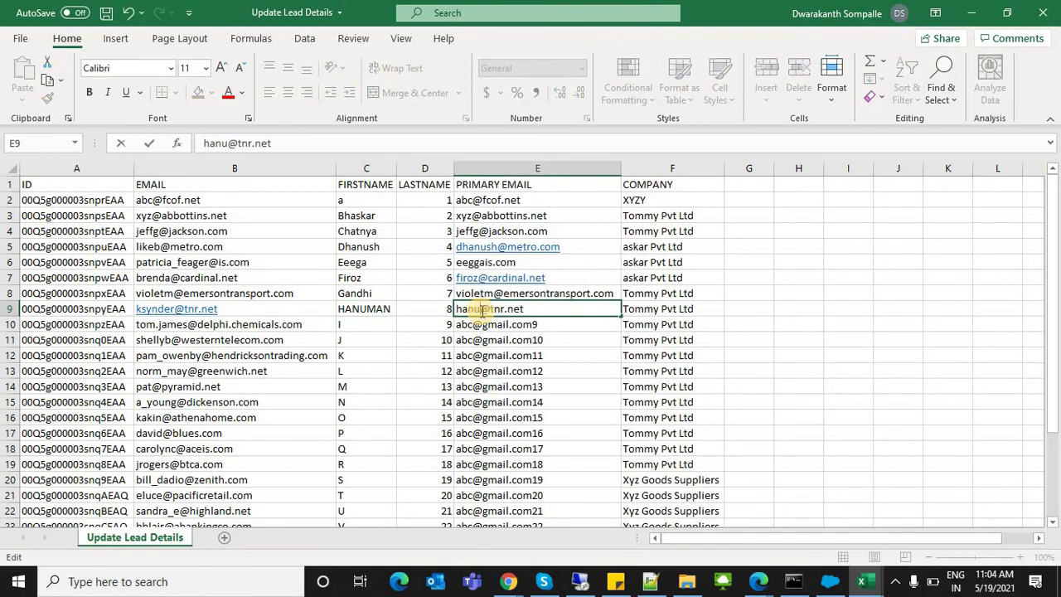
# Step: Paste the new email into B9, set company to Hanuman Traders Pvt Ltd, and save
pyautogui.click(229, 308)
pyautogui.doubleClick(229, 309)
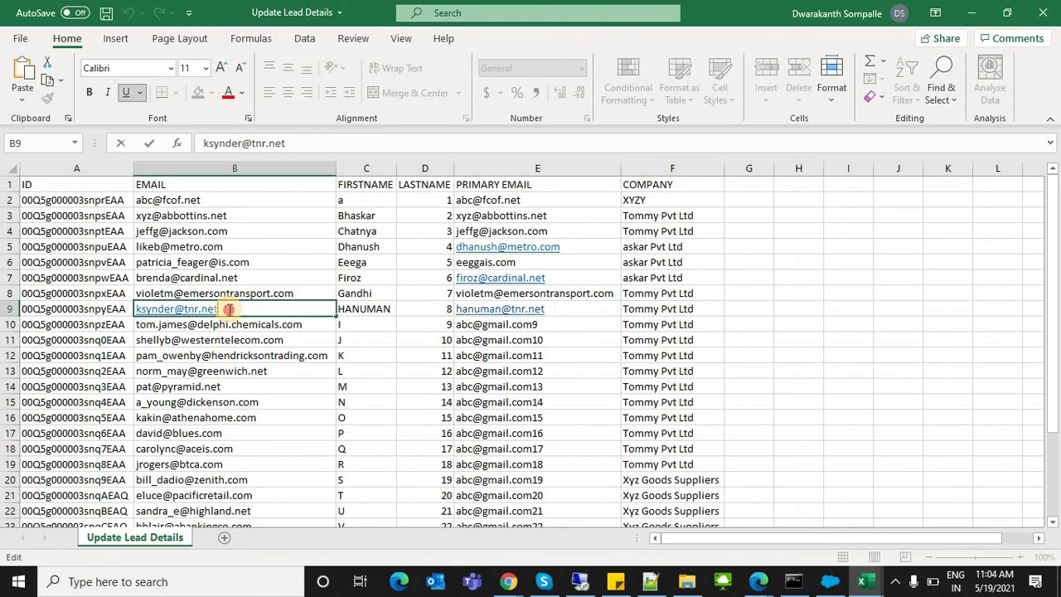
pyautogui.doubleClick(229, 308)
pyautogui.hotkey('ctrl', 'v')
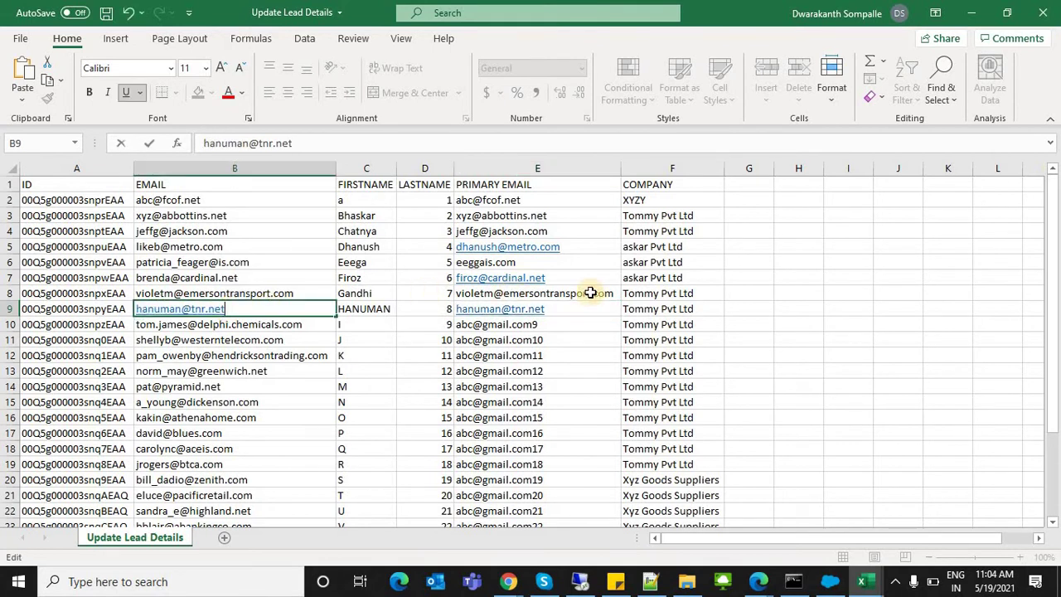
pyautogui.click(632, 311)
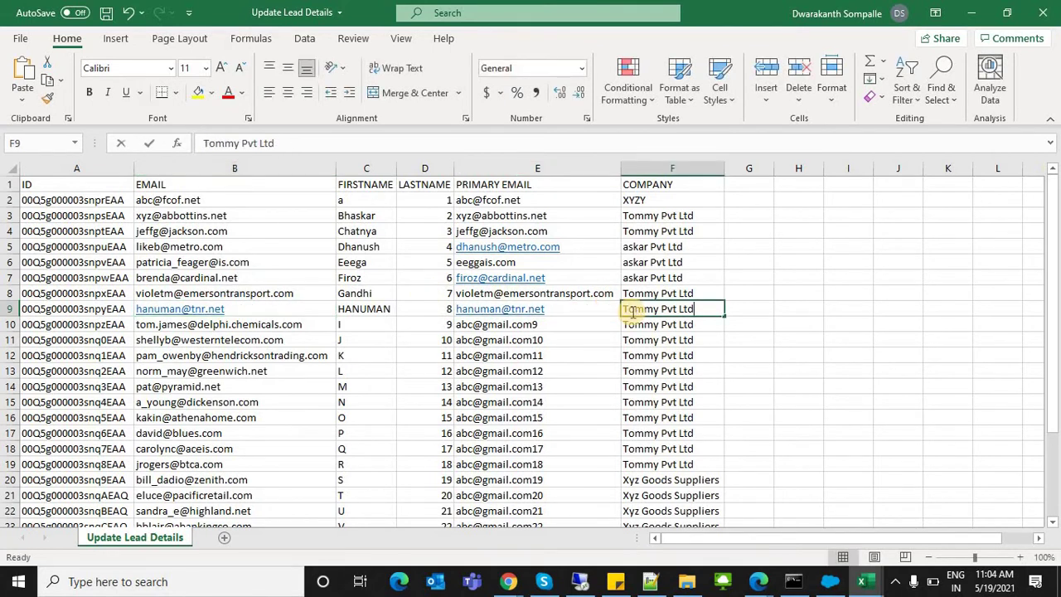
pyautogui.write('Hnau')
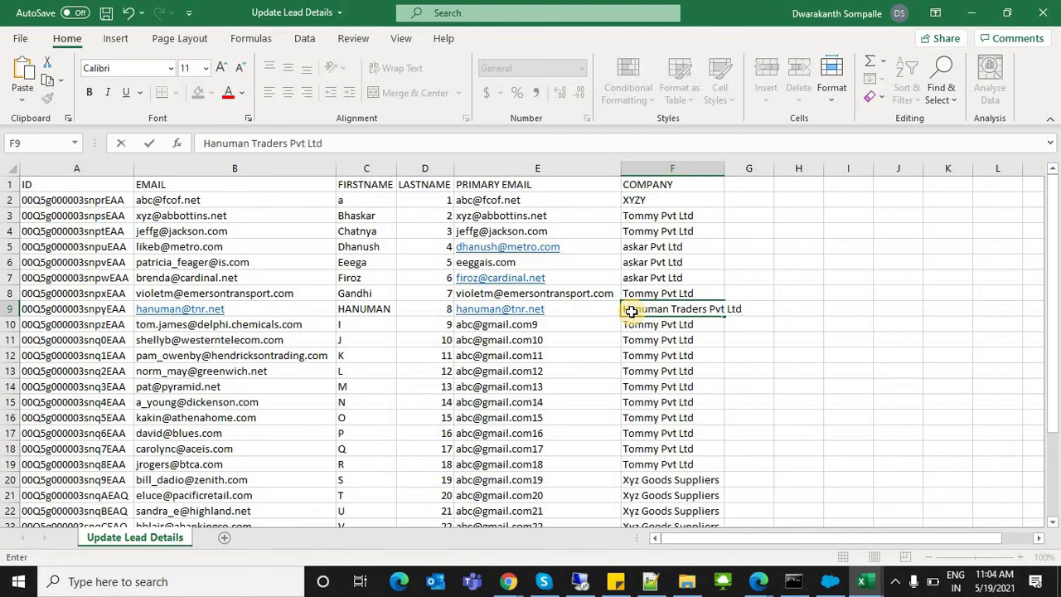
pyautogui.hotkey('ctrl', 's')
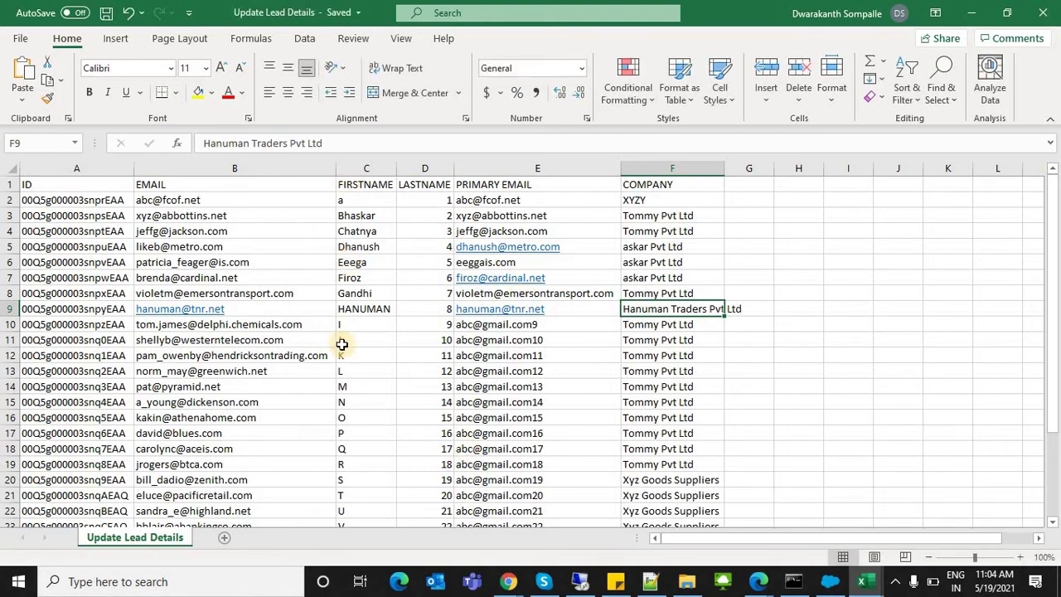
pyautogui.click(342, 311)
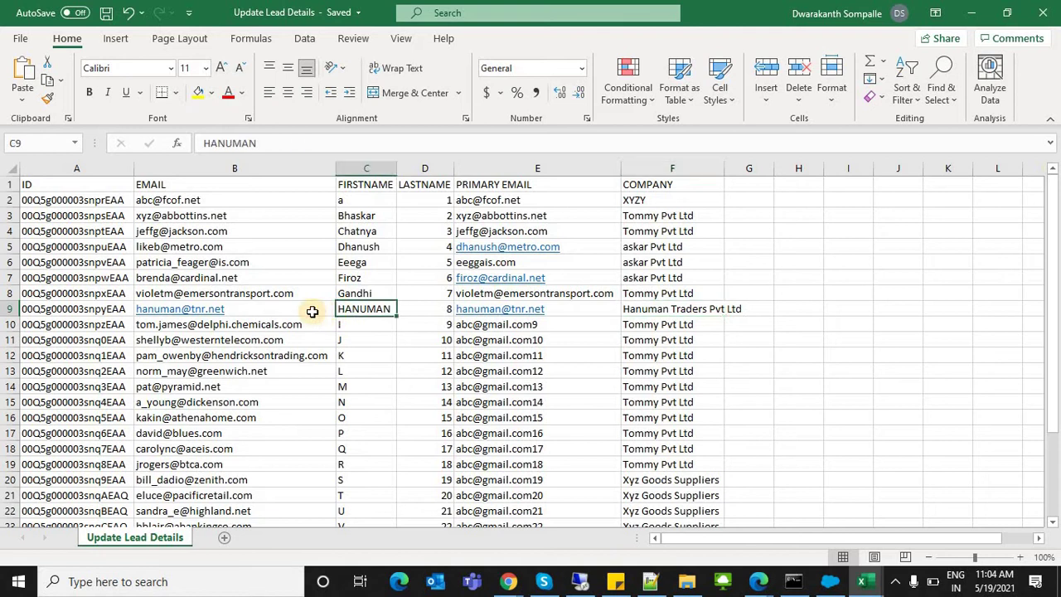
pyautogui.click(286, 309)
# Step: Close Data Loader's error file viewer and update results summary
pyautogui.click(347, 311)
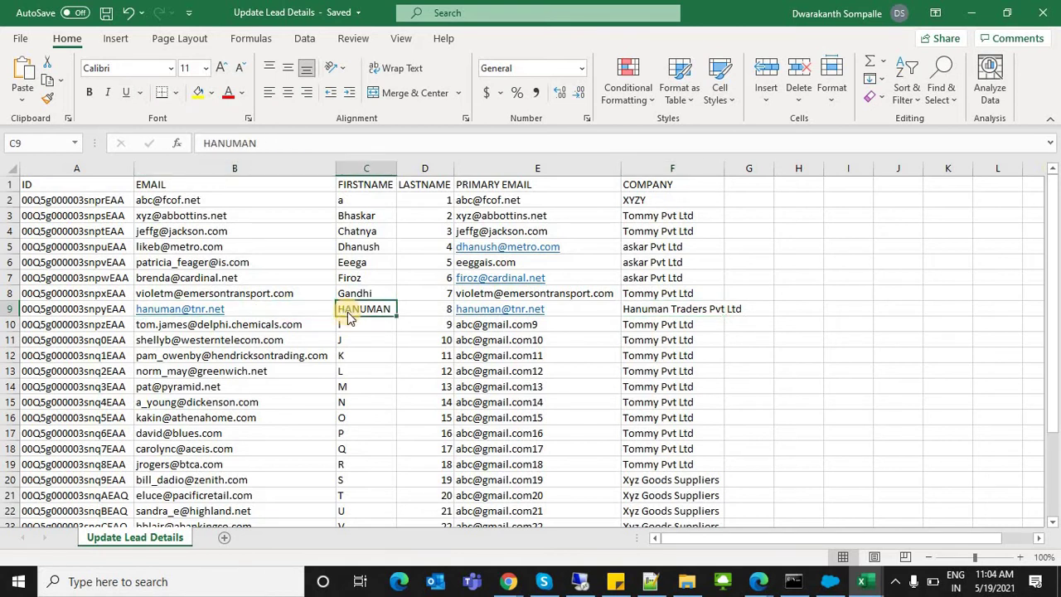
pyautogui.hotkey('alt', 'Tab')
pyautogui.click(61, 146)
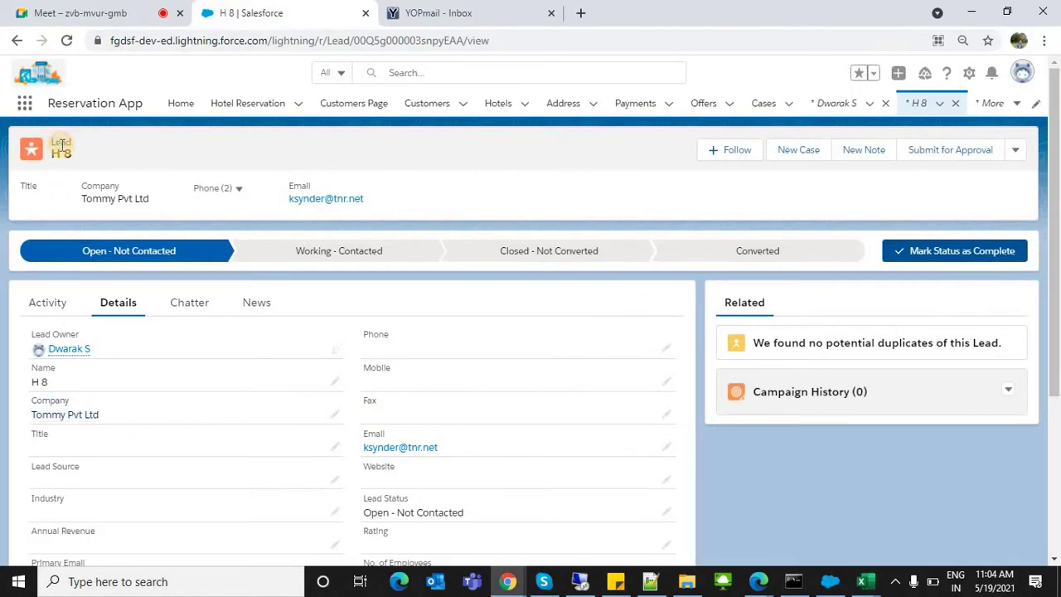
pyautogui.hotkey('alt', 'Tab')
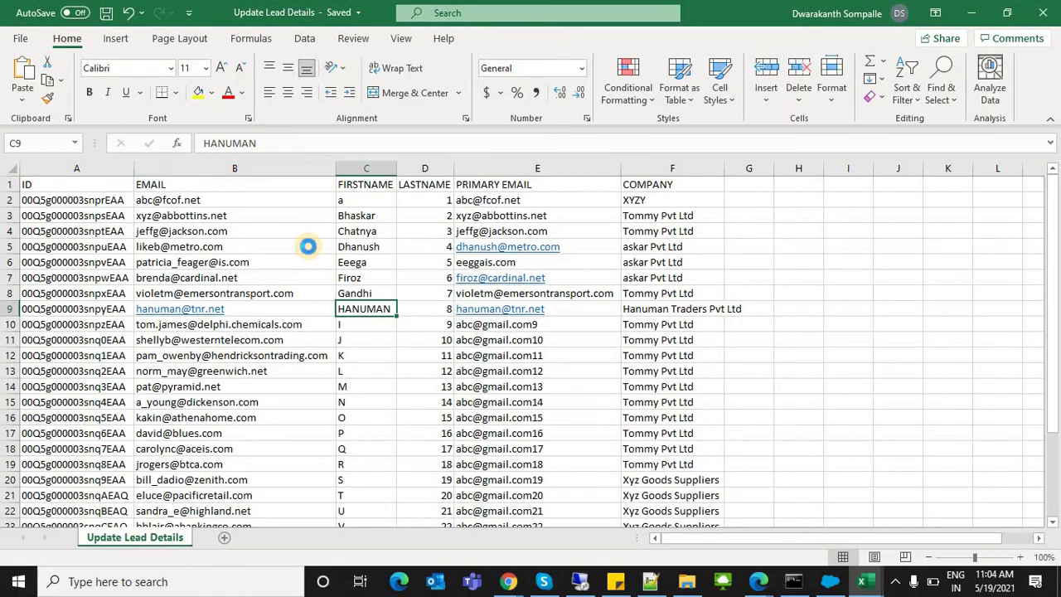
pyautogui.click(830, 581)
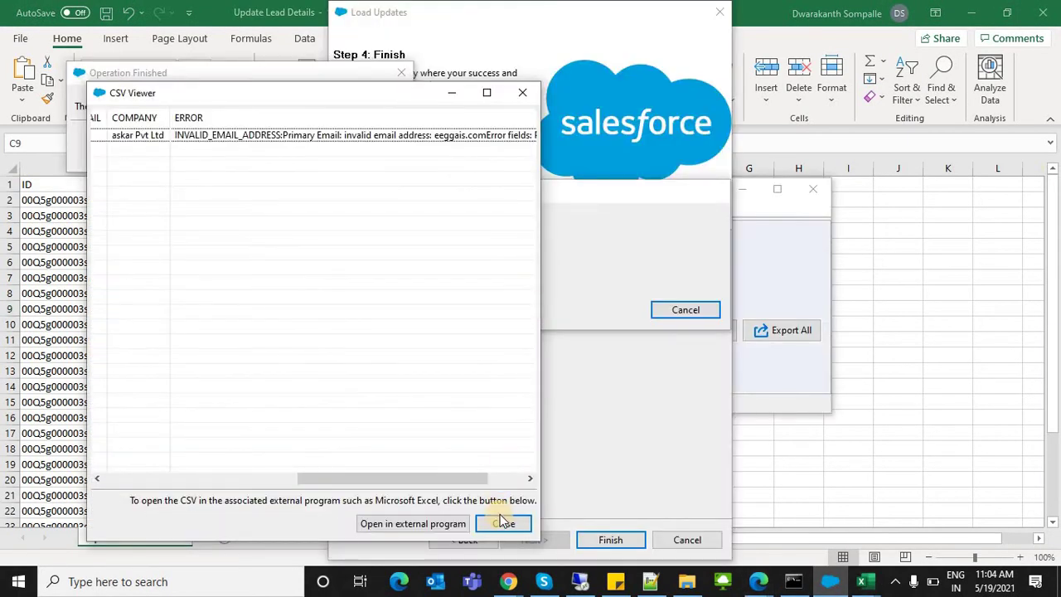
pyautogui.click(501, 523)
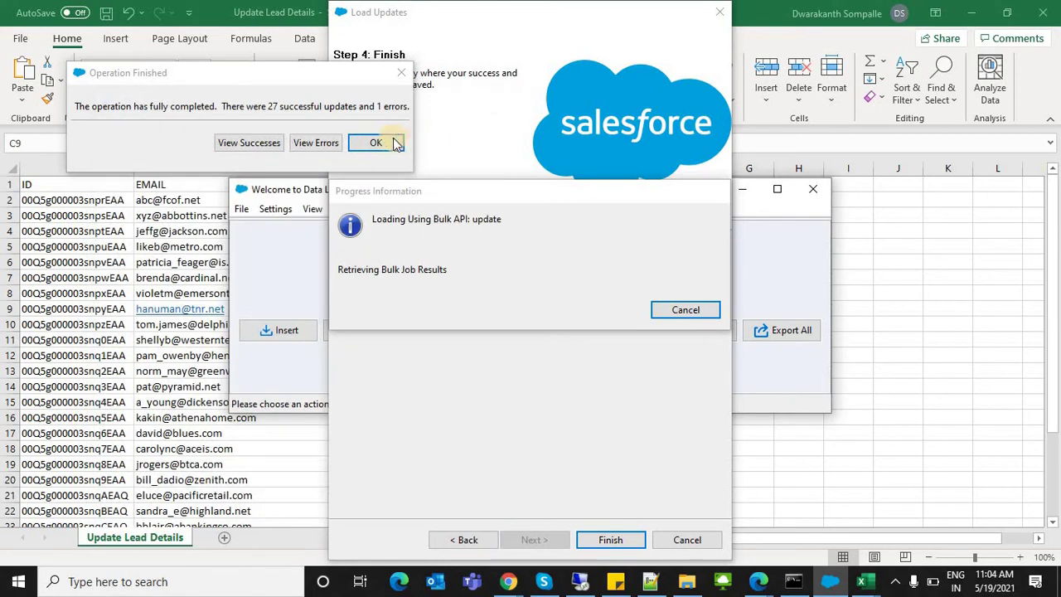
pyautogui.click(376, 143)
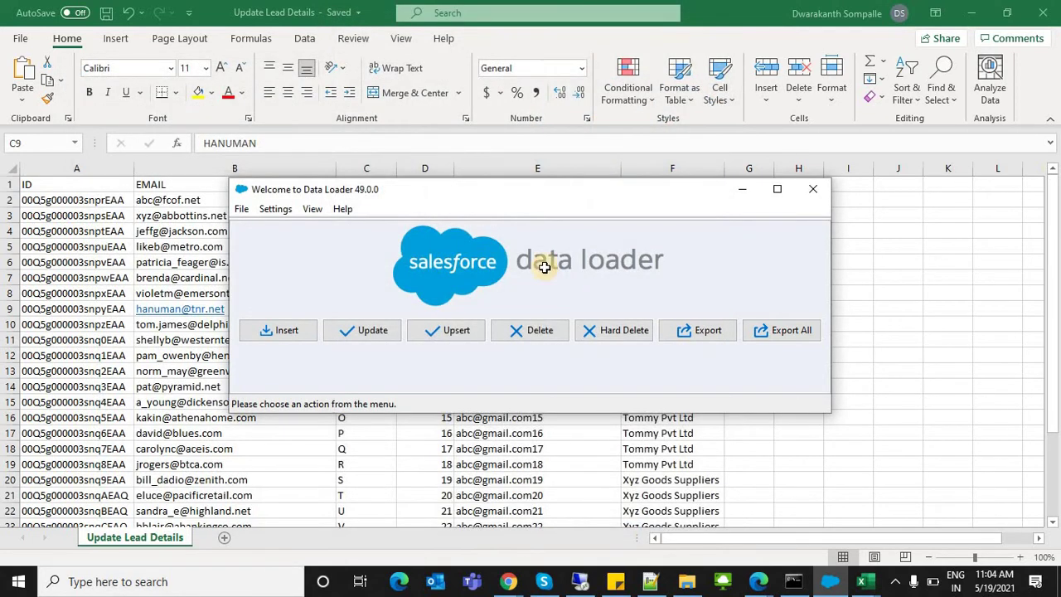
pyautogui.hotkey('alt', 'Tab')
pyautogui.moveTo(357, 215); pyautogui.dragTo(356, 300)
pyautogui.click(358, 307)
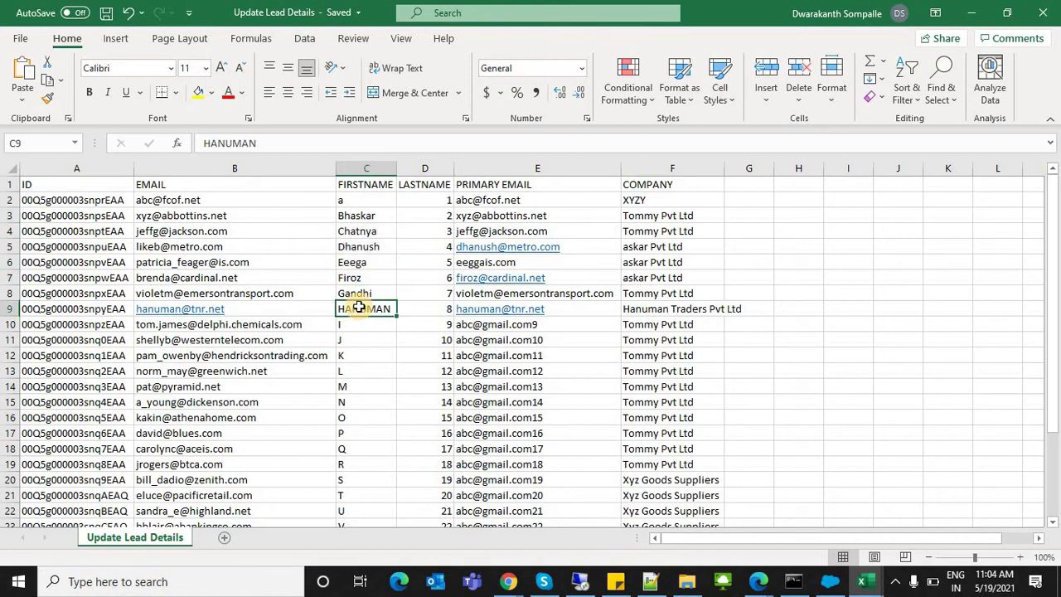
pyautogui.doubleClick(507, 262)
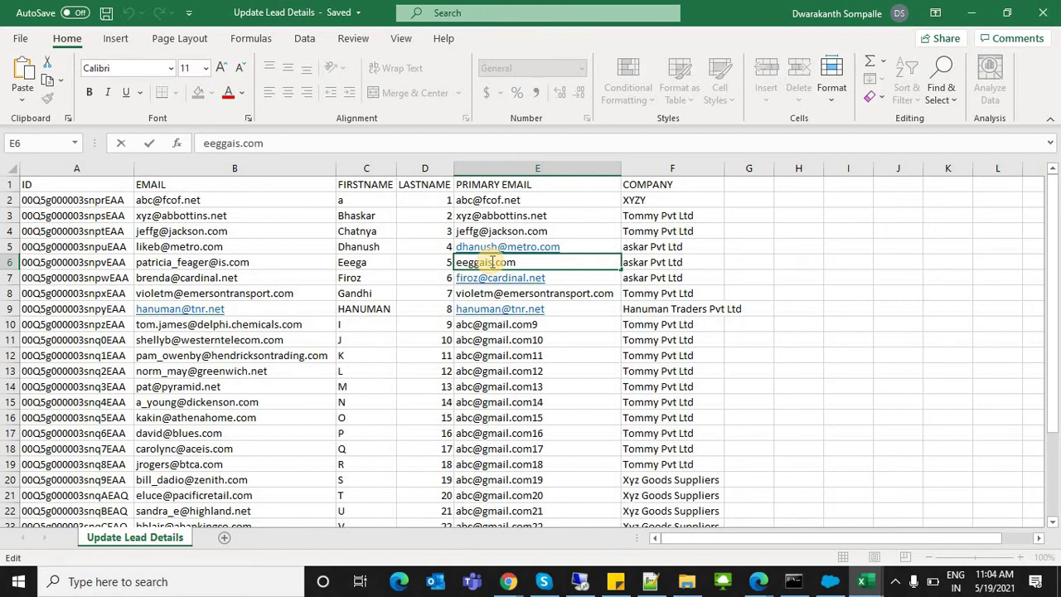
pyautogui.write('@abc')
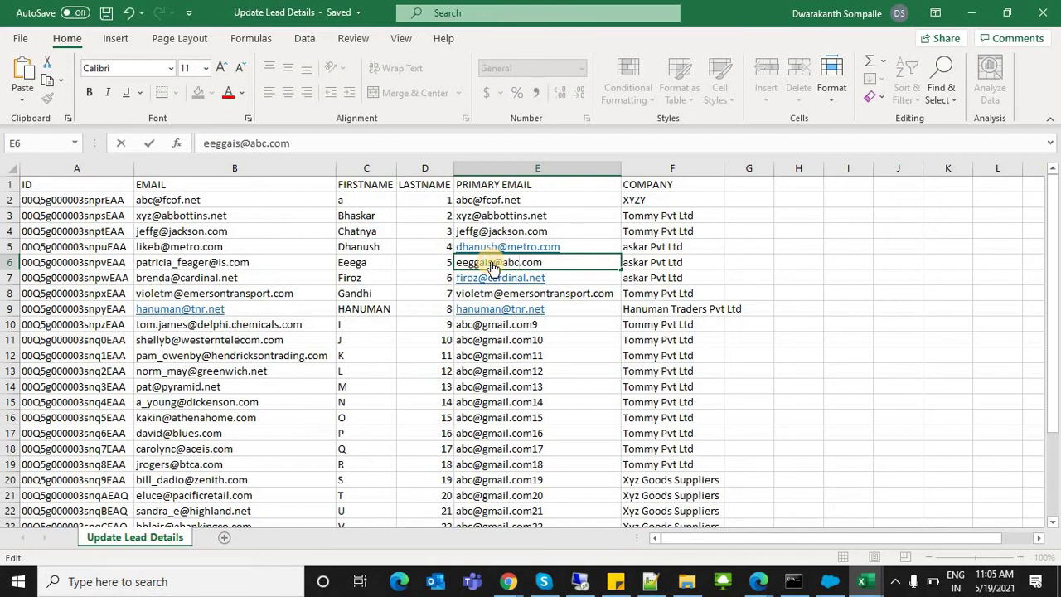
pyautogui.hotkey('ctrl', 'Return')
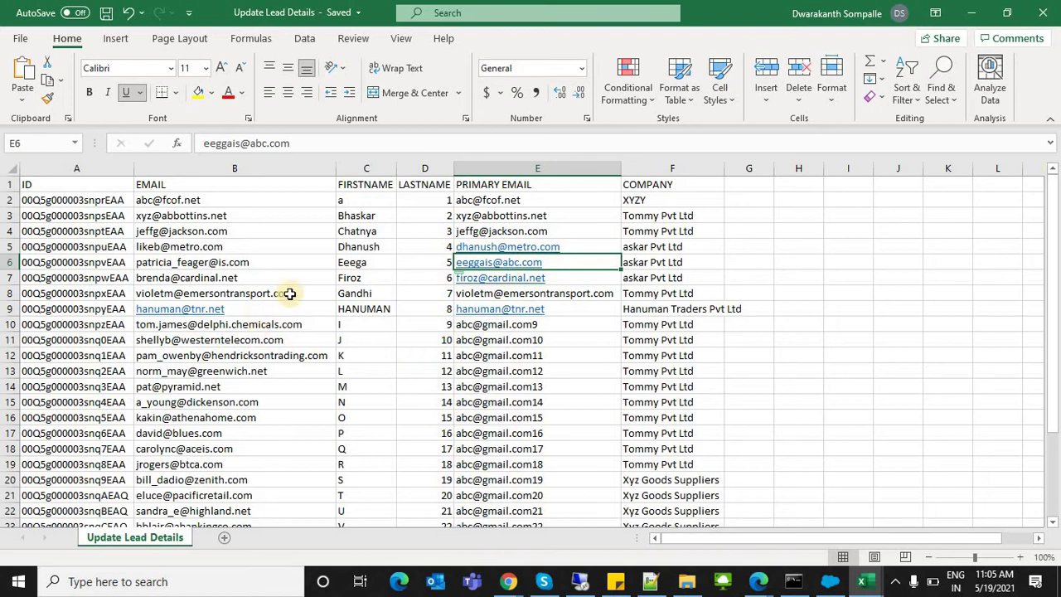
# Step: Check the last data row C29, then bring Data Loader to the front
pyautogui.click(346, 311)
pyautogui.hotkey('ctrl', 'Down')
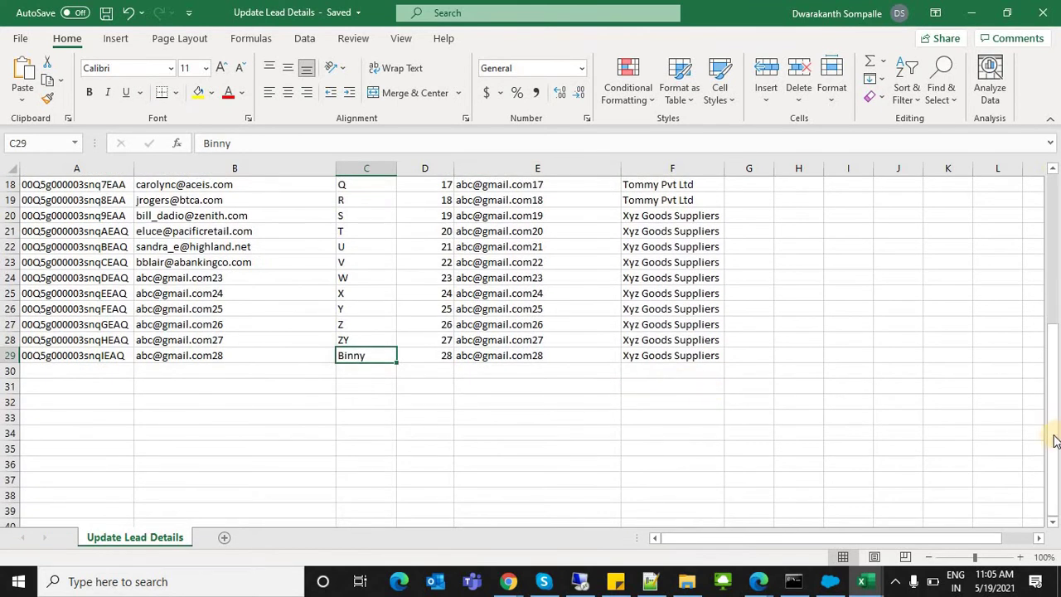
pyautogui.moveTo(1055, 441); pyautogui.dragTo(1056, 207)
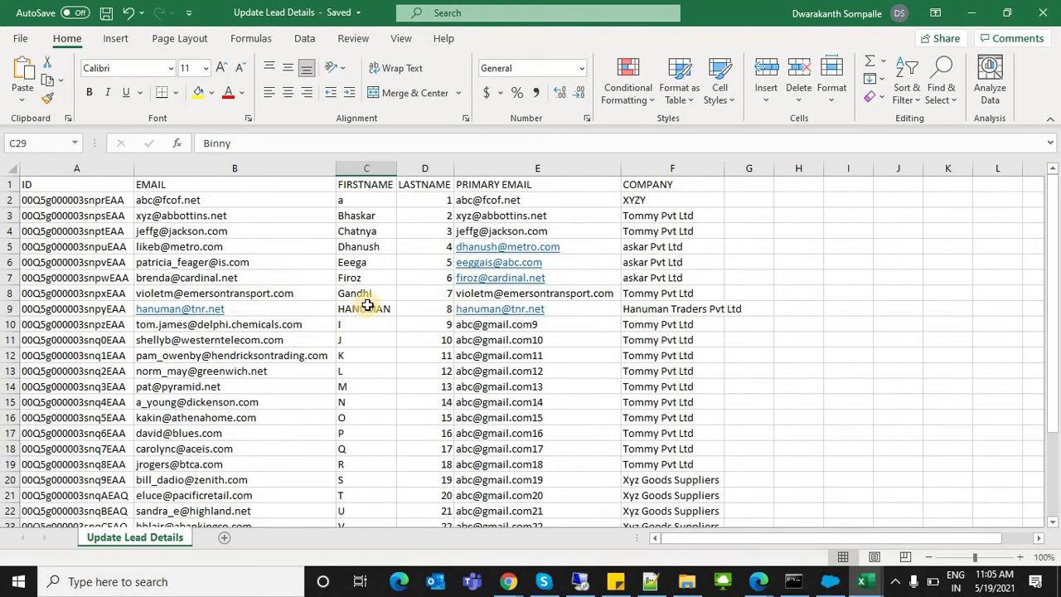
pyautogui.click(364, 308)
pyautogui.hotkey('alt', 'Tab')
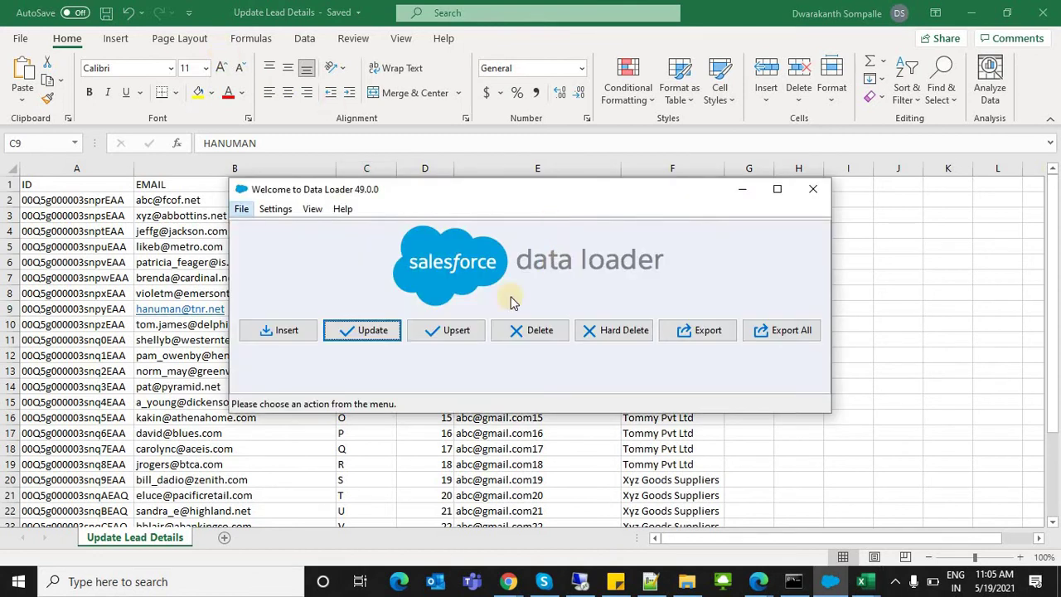
# Step: Start a Lead update from Update Lead Details.csv, acknowledging the 28-record initialization
pyautogui.click(367, 330)
pyautogui.click(368, 331)
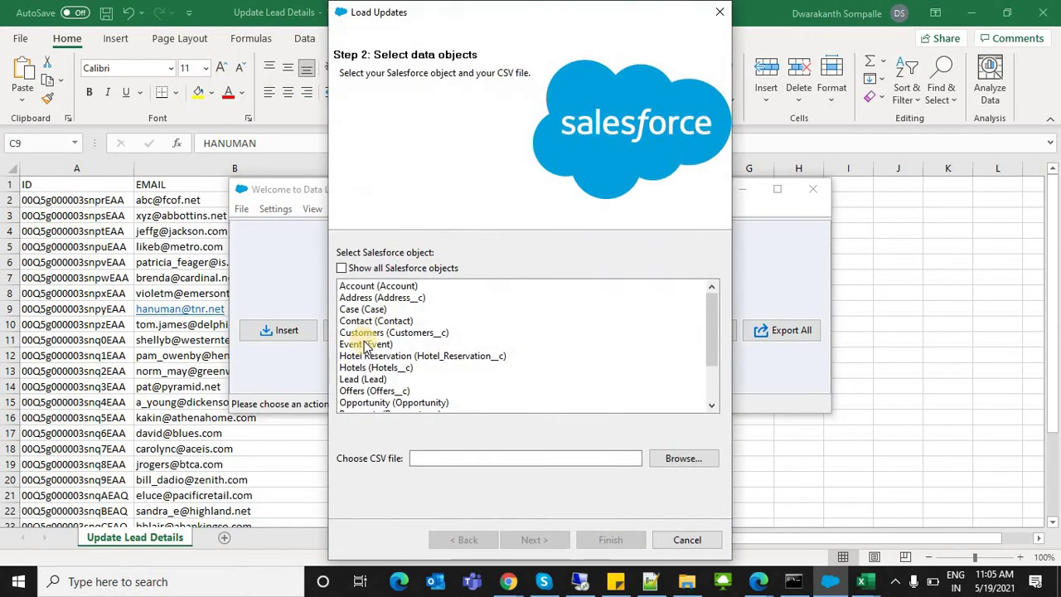
pyautogui.click(371, 389)
pyautogui.click(370, 379)
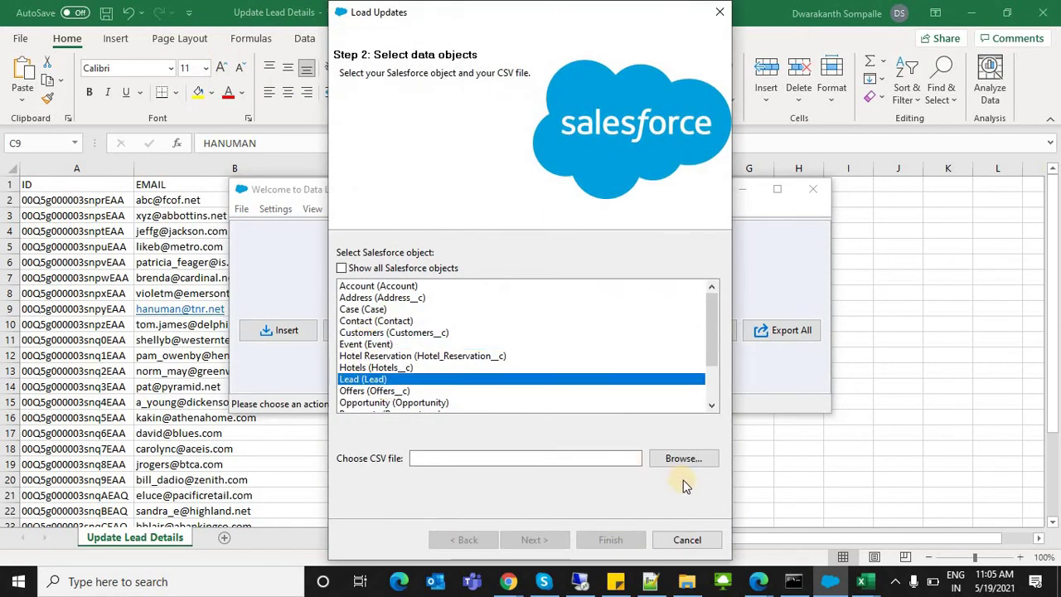
pyautogui.click(687, 464)
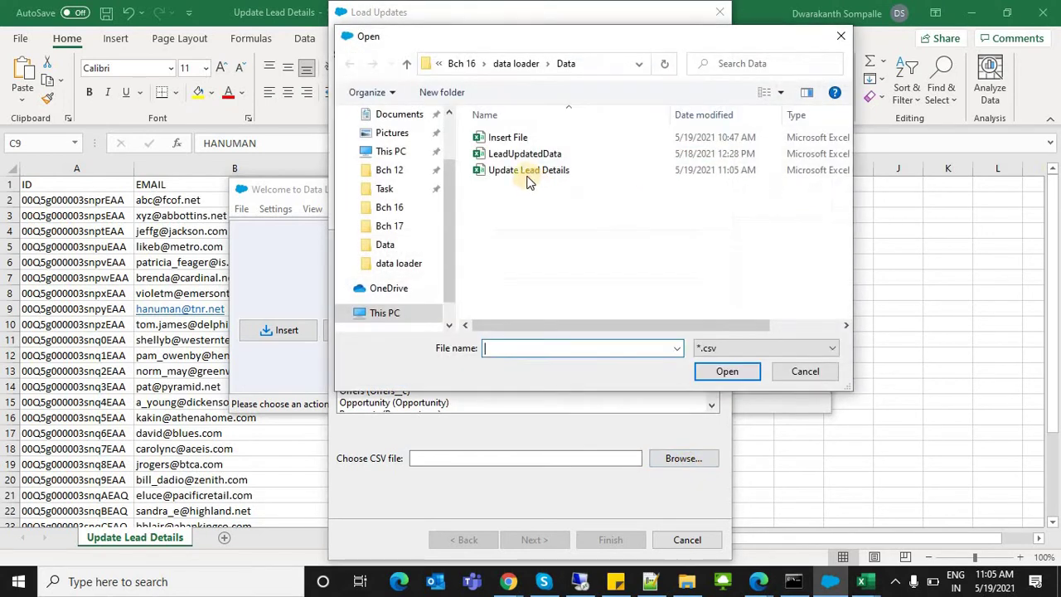
pyautogui.click(516, 170)
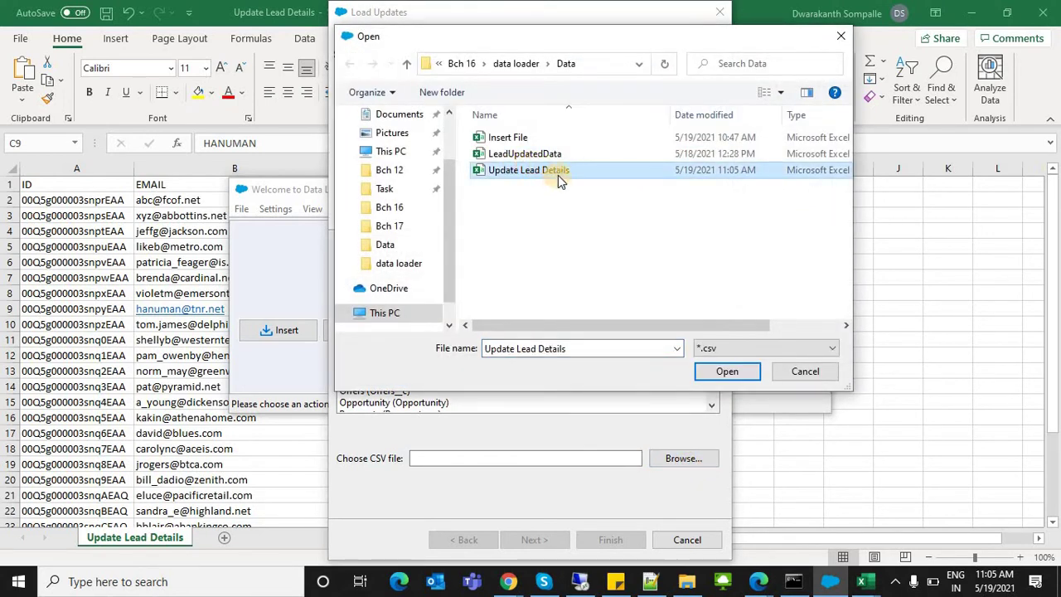
pyautogui.click(543, 156)
pyautogui.click(542, 170)
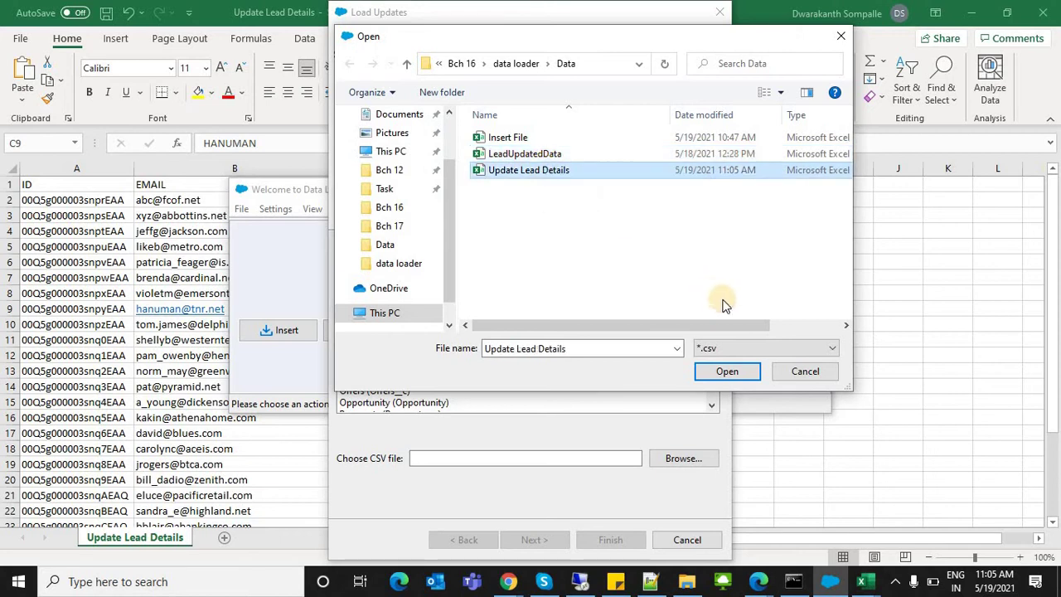
pyautogui.click(719, 375)
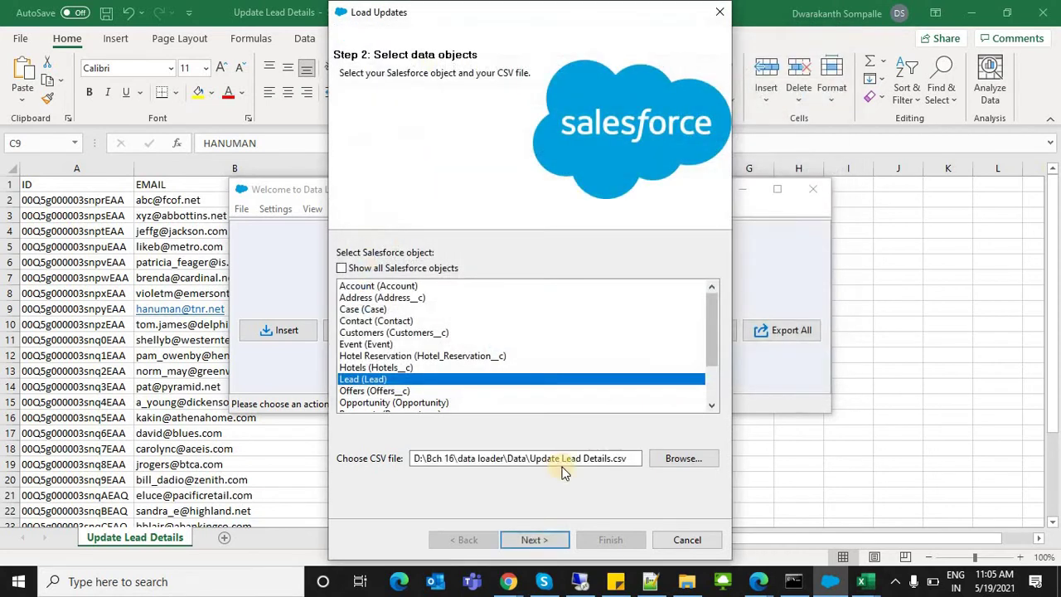
pyautogui.click(549, 538)
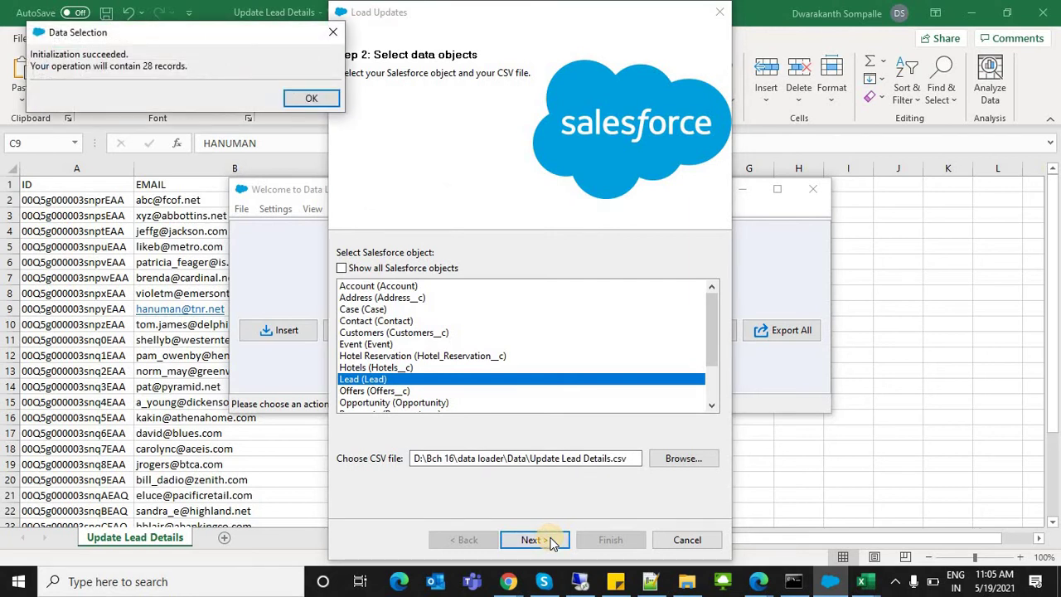
pyautogui.click(288, 99)
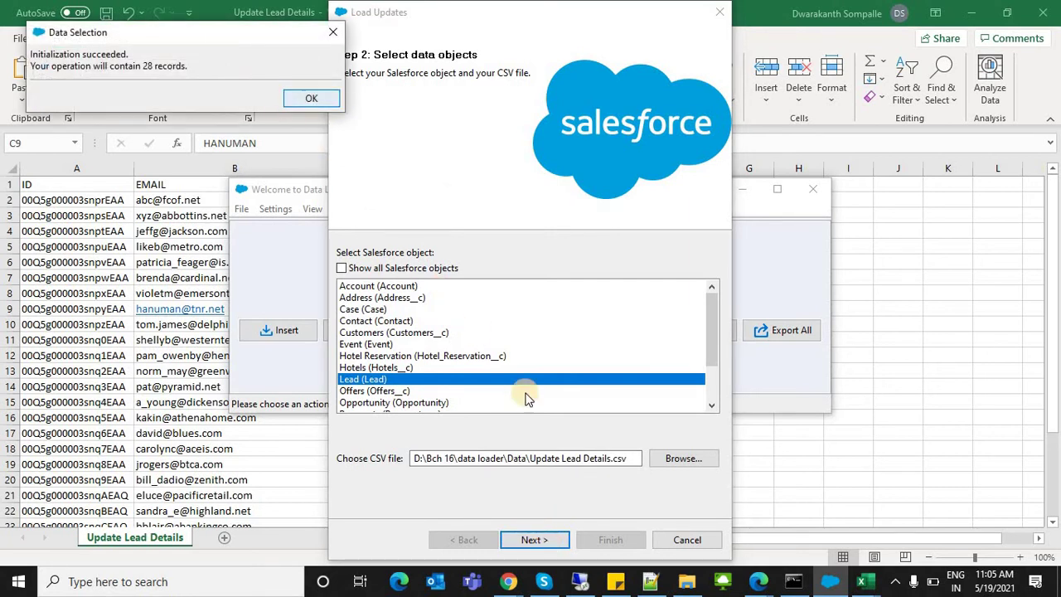
# Step: Auto-match the six field mappings and run the update to 28 successes, 0 errors
pyautogui.click(458, 258)
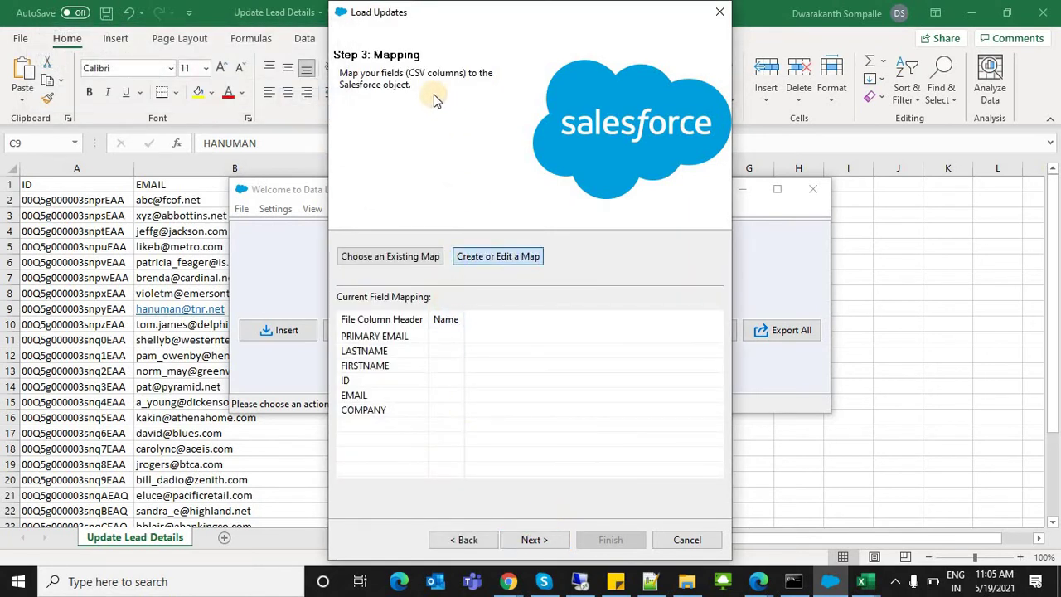
pyautogui.click(238, 100)
pyautogui.click(97, 469)
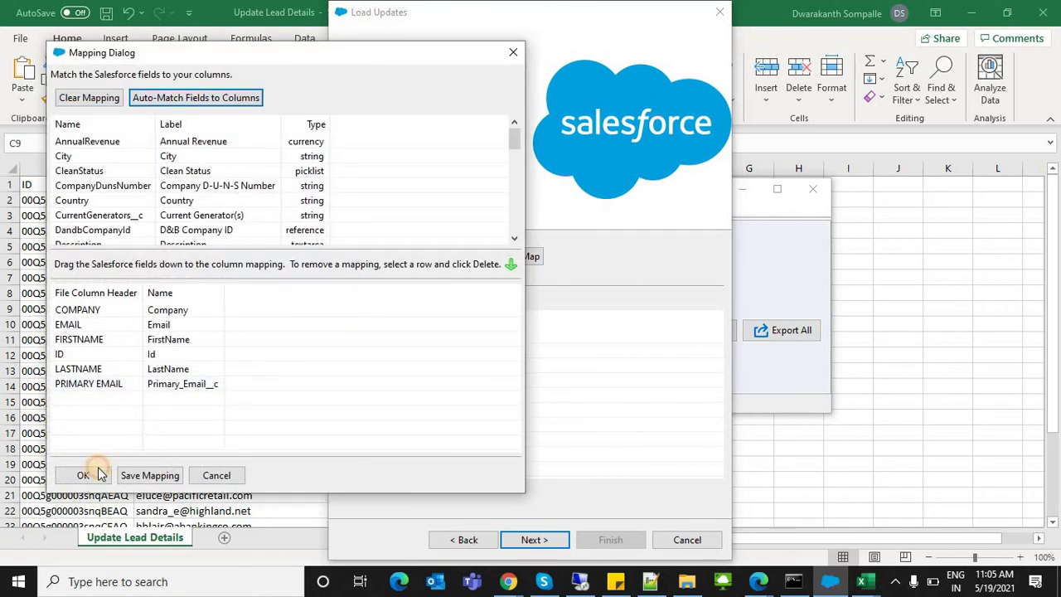
pyautogui.click(535, 543)
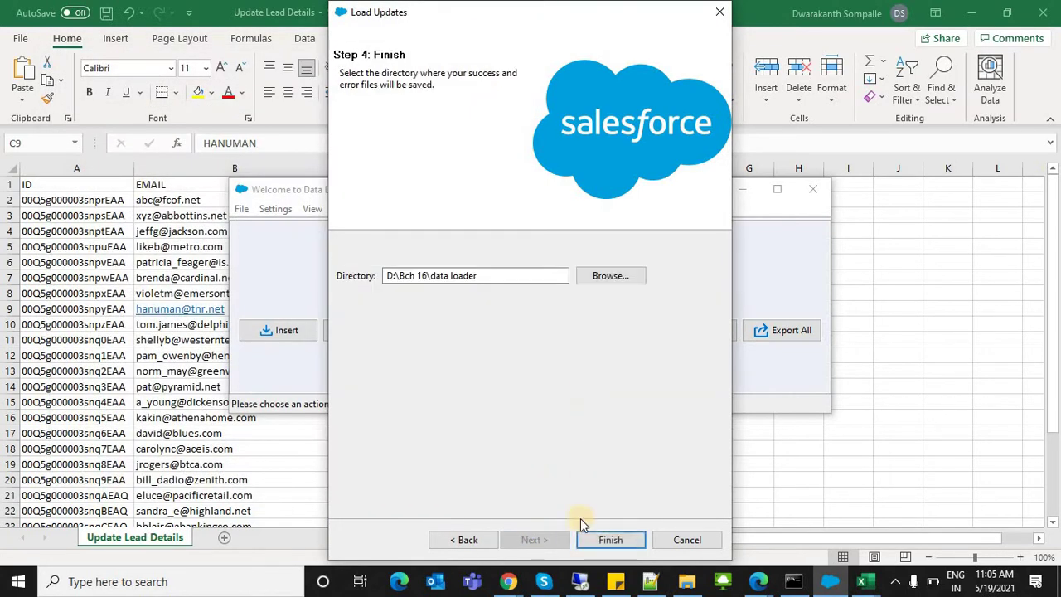
pyautogui.click(607, 539)
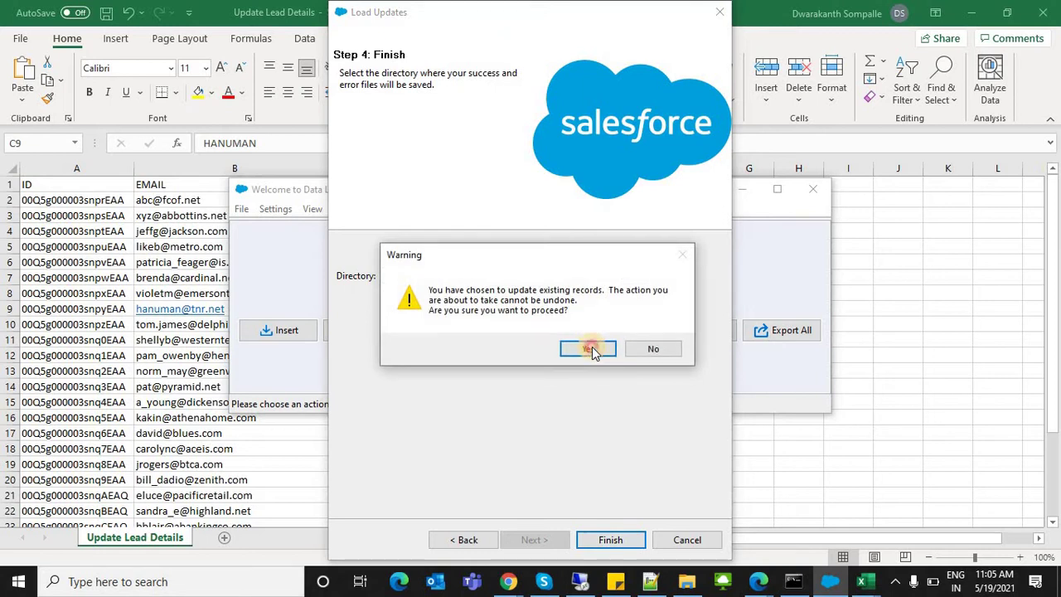
pyautogui.click(590, 347)
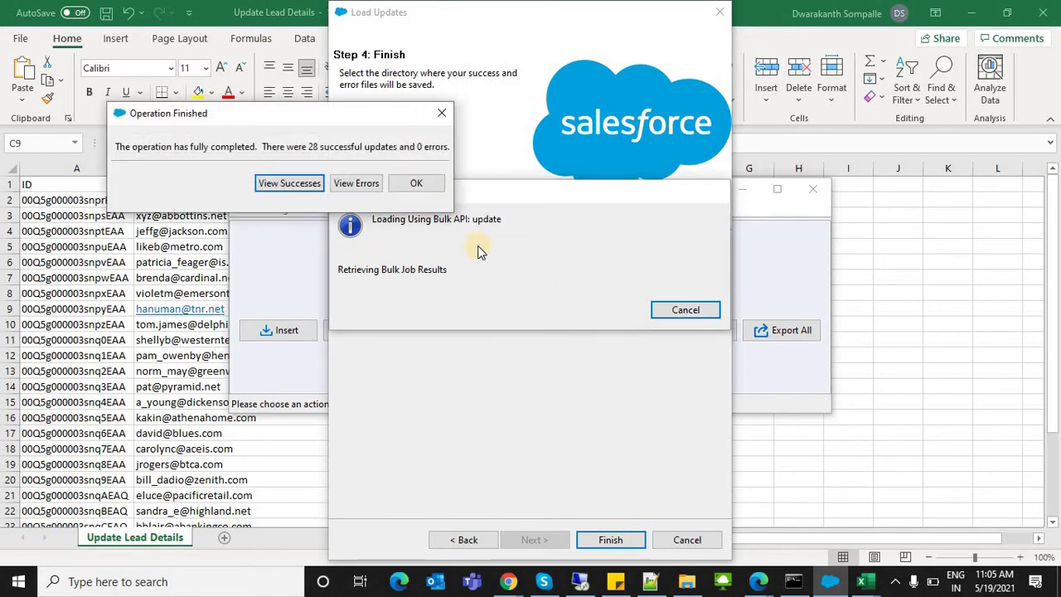
pyautogui.click(415, 178)
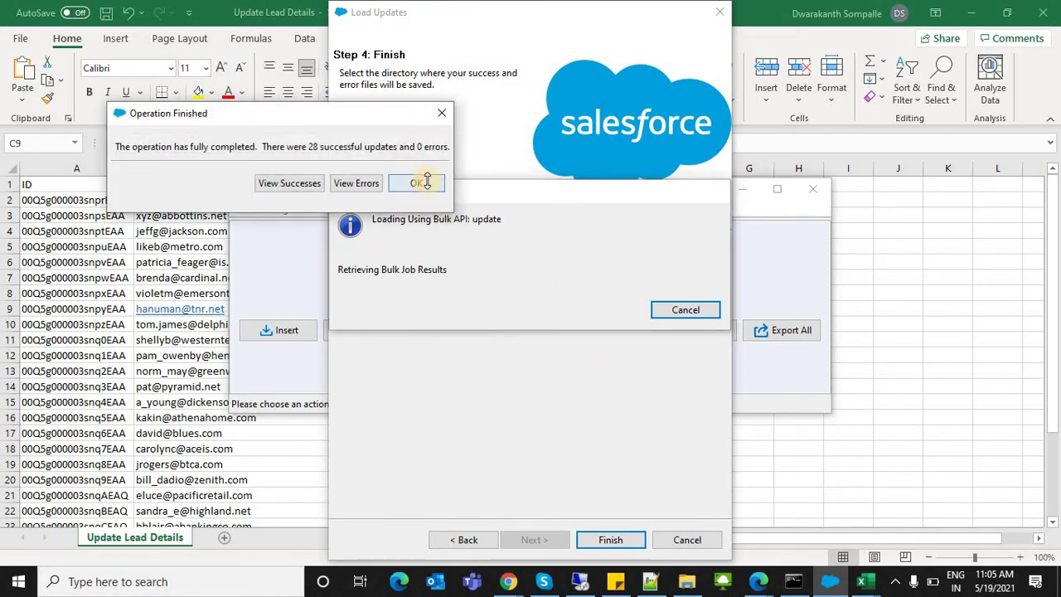
pyautogui.click(532, 150)
pyautogui.hotkey('alt', 'Tab')
pyautogui.hotkey('alt', 'Tab')
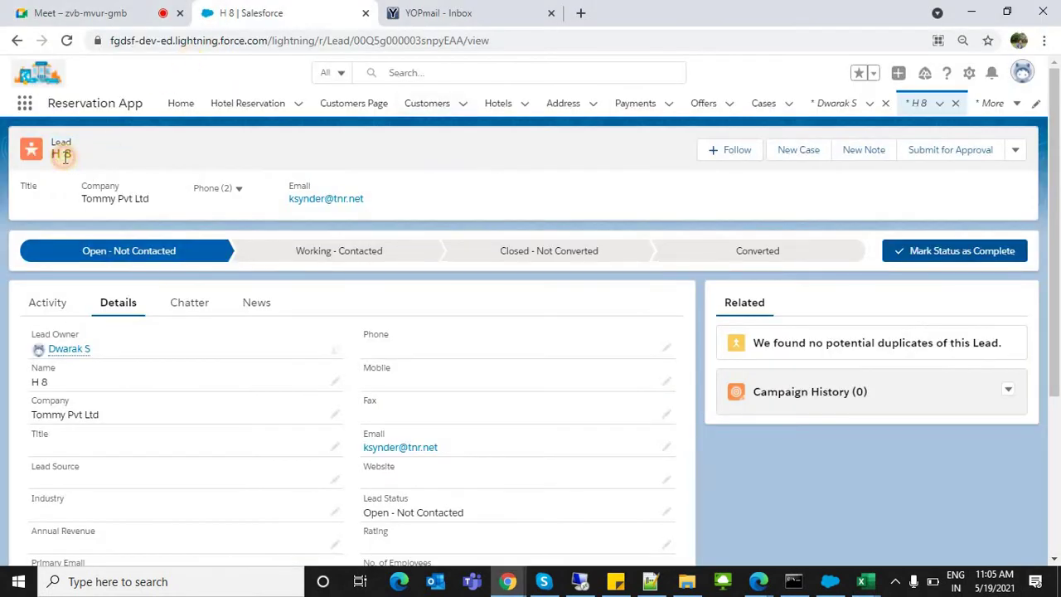
# Step: Reload the lead record and check its details show company Hanuman Traders Pvt Ltd
pyautogui.doubleClick(381, 39)
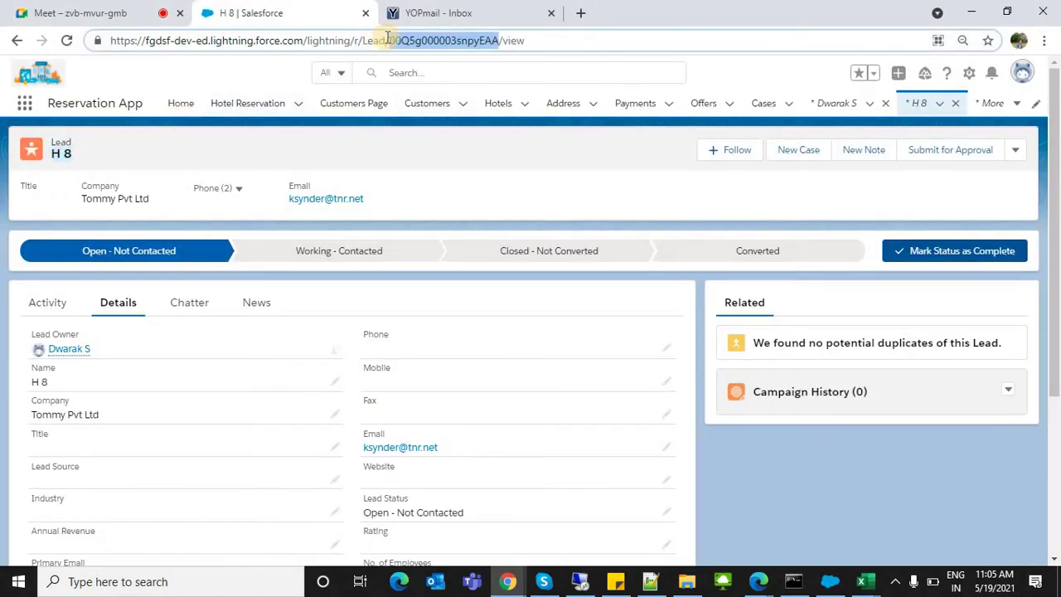
pyautogui.tripleClick(377, 41)
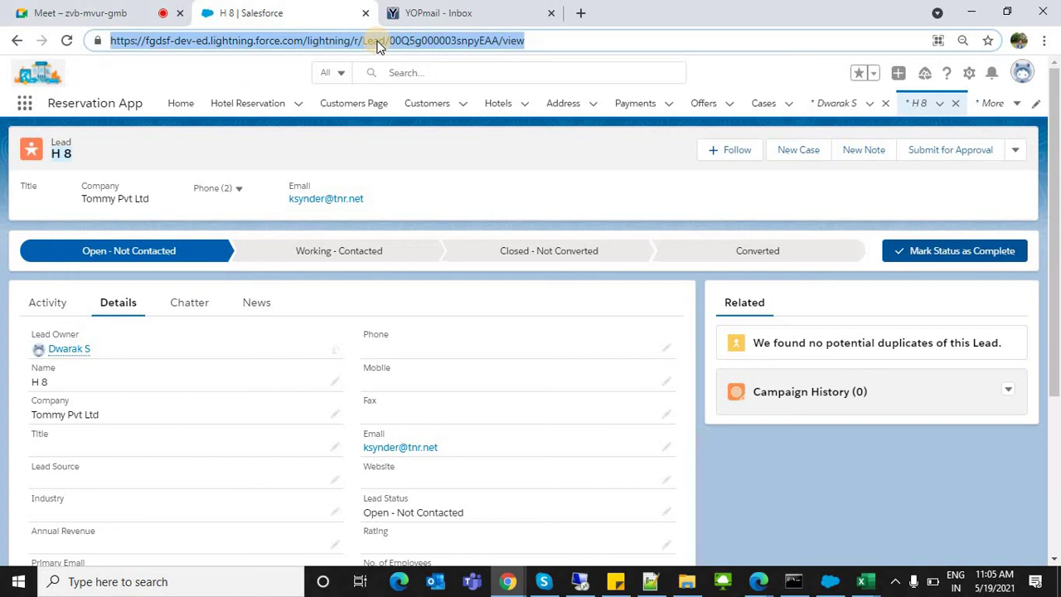
pyautogui.press('Return')
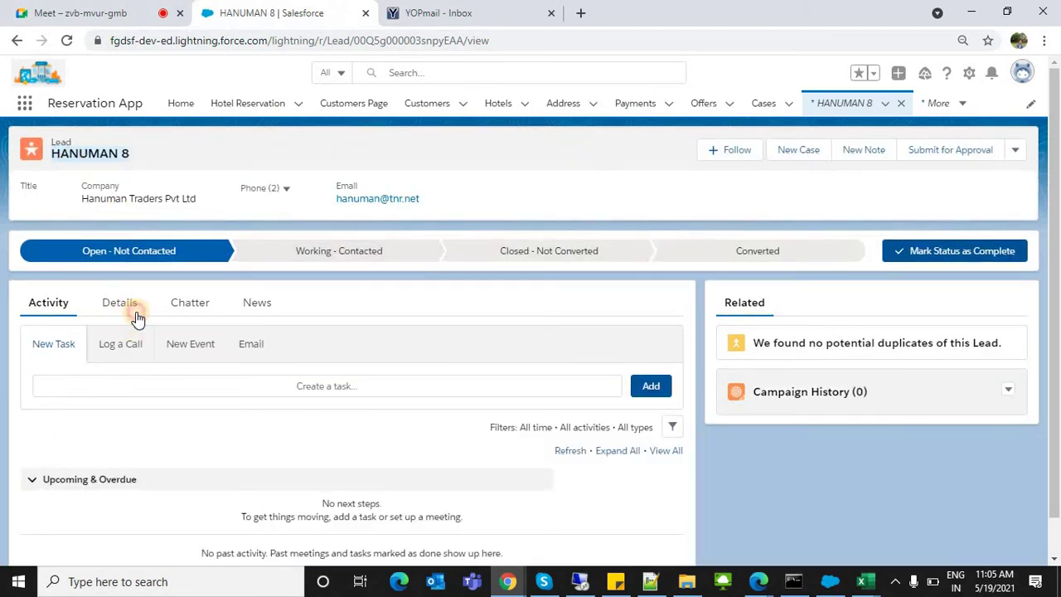
pyautogui.click(125, 305)
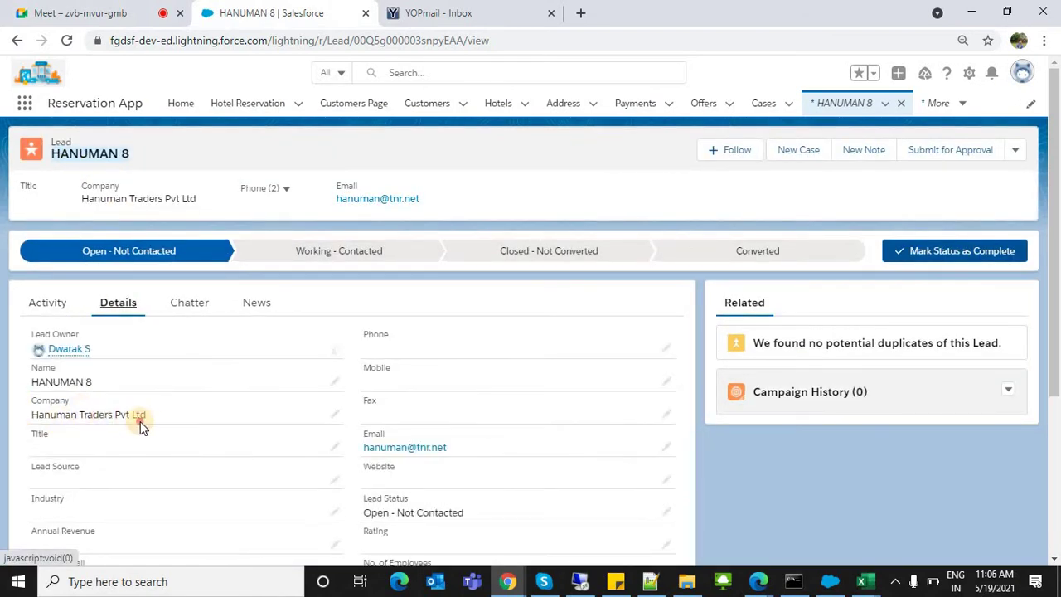
pyautogui.moveTo(51, 400); pyautogui.dragTo(338, 405)
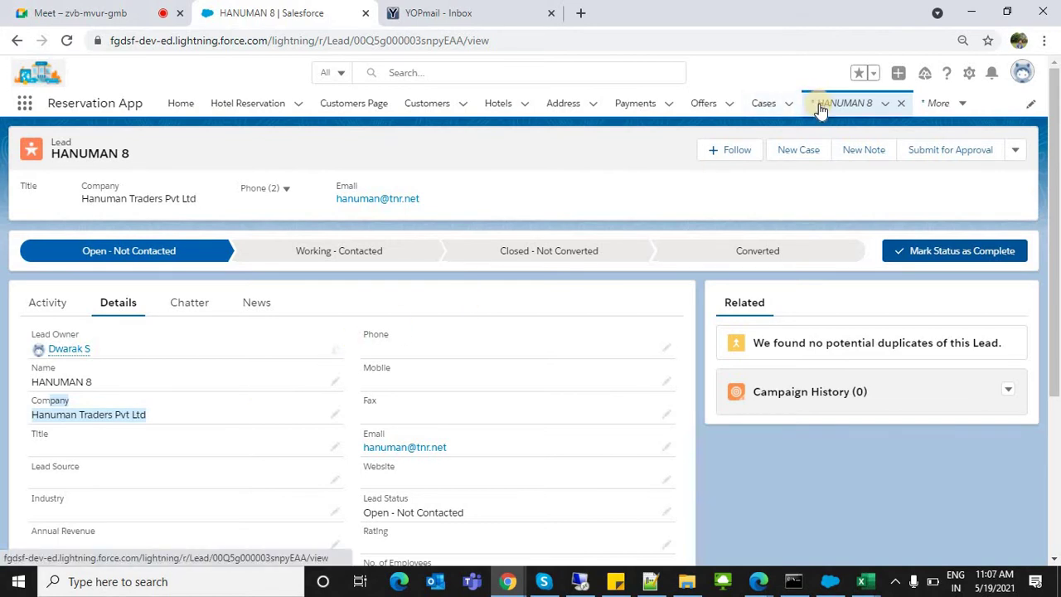
# Step: Open the Address-000006 record, select its ID in the URL, and return to the list
pyautogui.click(557, 110)
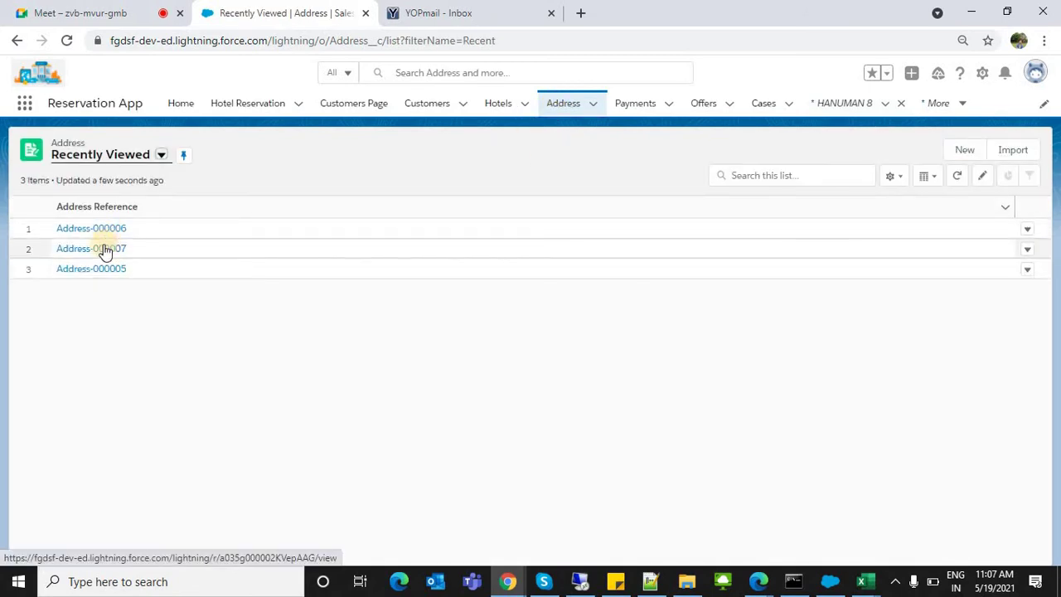
pyautogui.click(93, 229)
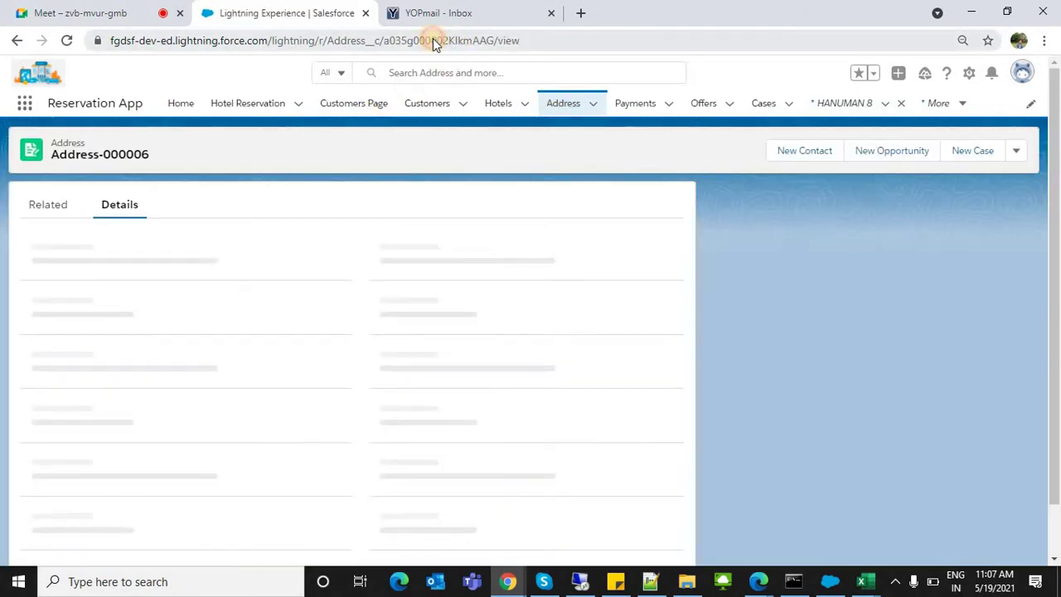
pyautogui.doubleClick(433, 39)
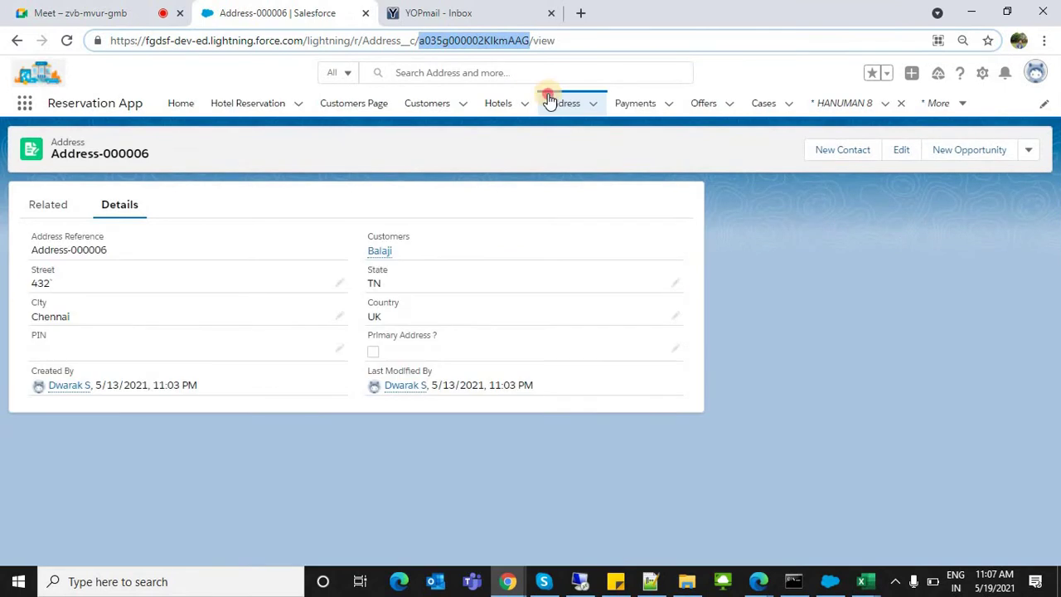
pyautogui.click(547, 100)
# Step: Create and save a new Address record linked to the first recent customer
pyautogui.click(967, 150)
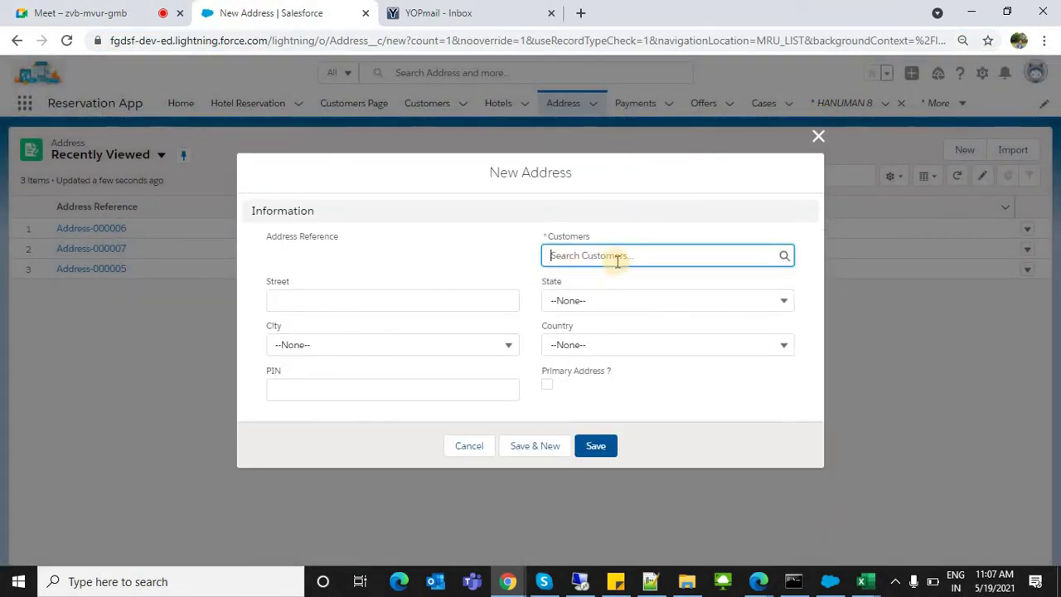
pyautogui.click(620, 257)
pyautogui.click(584, 306)
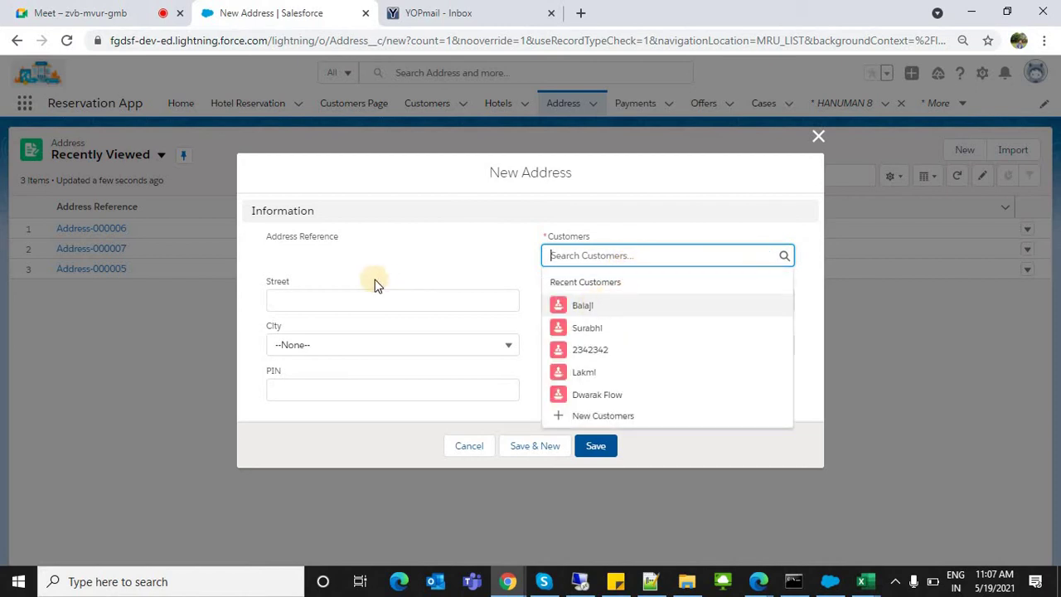
pyautogui.click(598, 447)
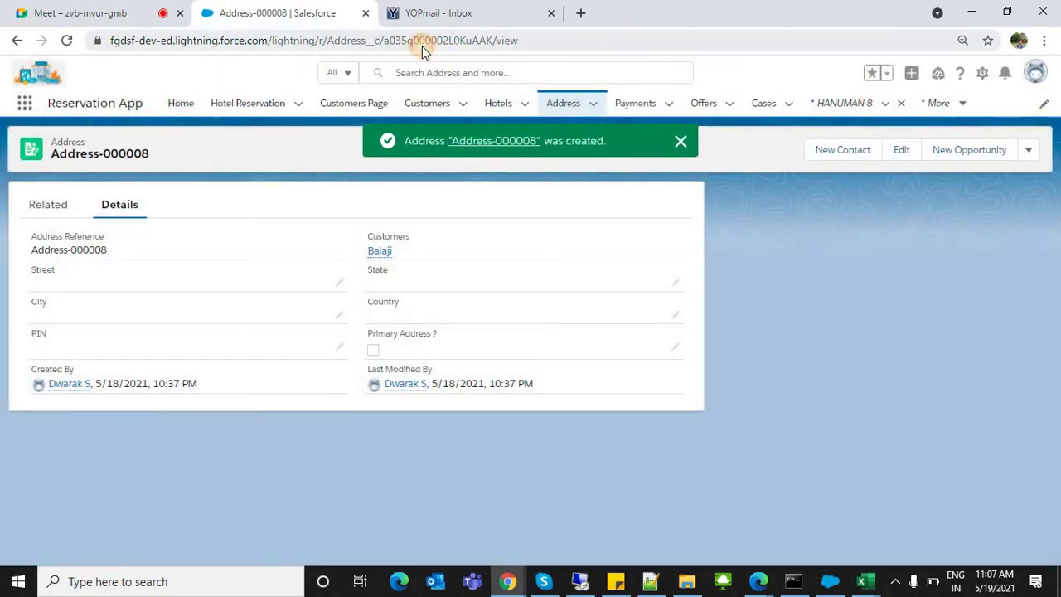
# Step: Highlight the new Address-000008 record ID in the URL, then show the Notepad++ notes
pyautogui.doubleClick(421, 46)
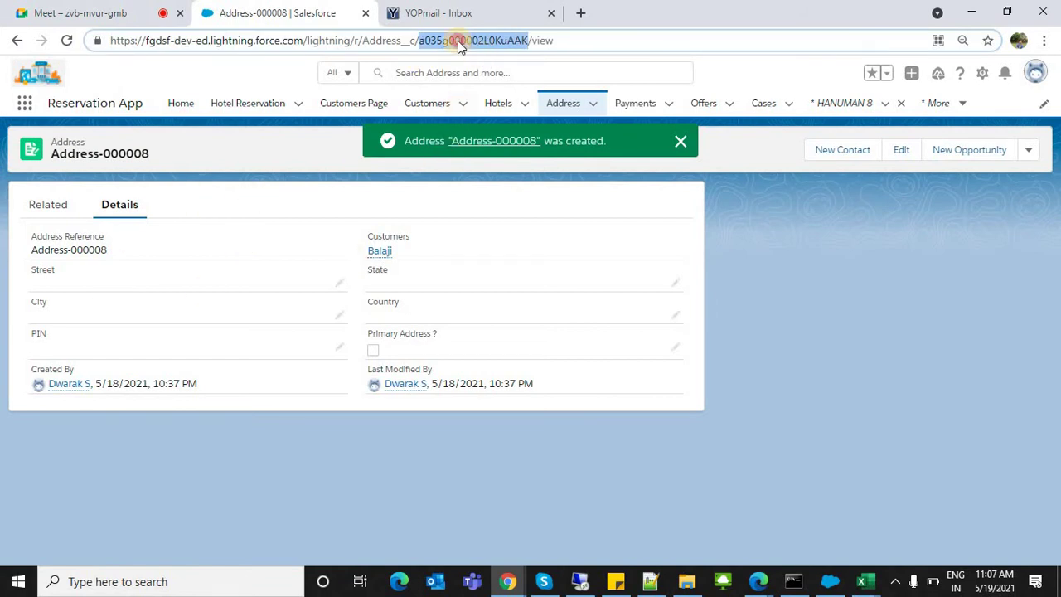
pyautogui.click(169, 137)
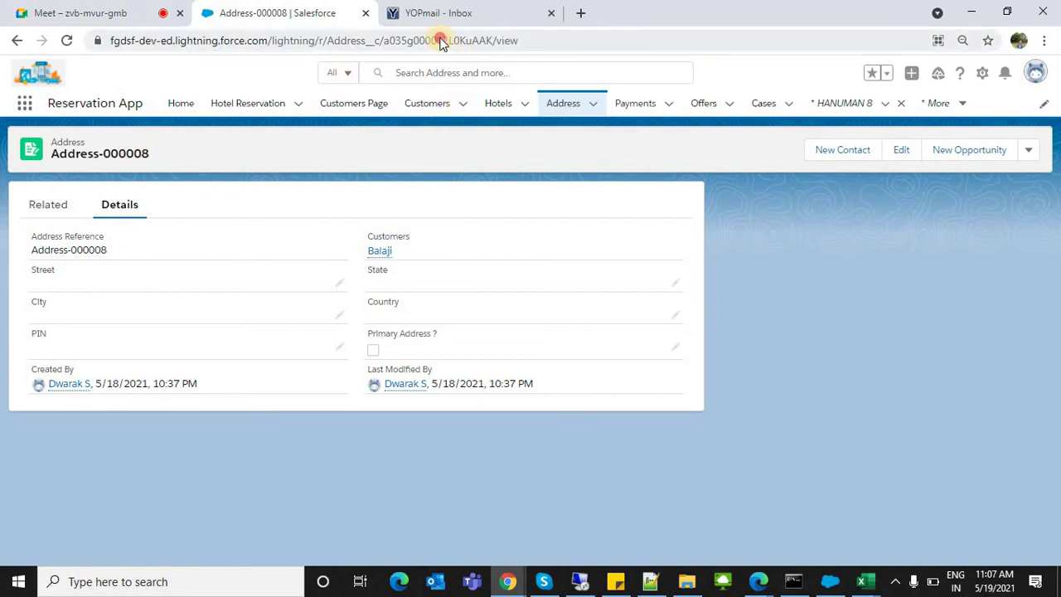
pyautogui.doubleClick(440, 43)
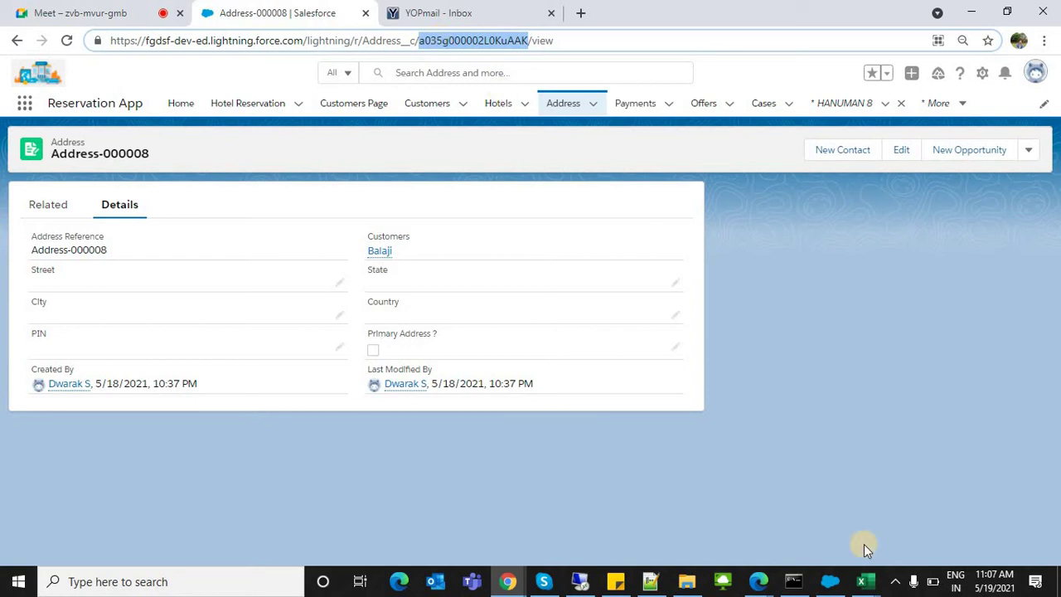
pyautogui.click(832, 579)
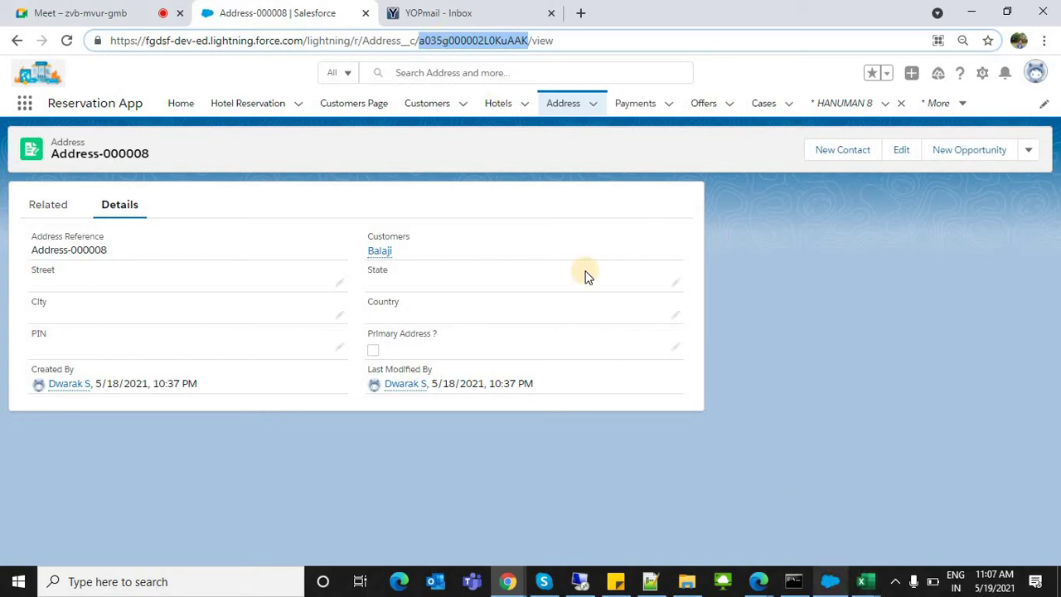
pyautogui.tripleClick(474, 46)
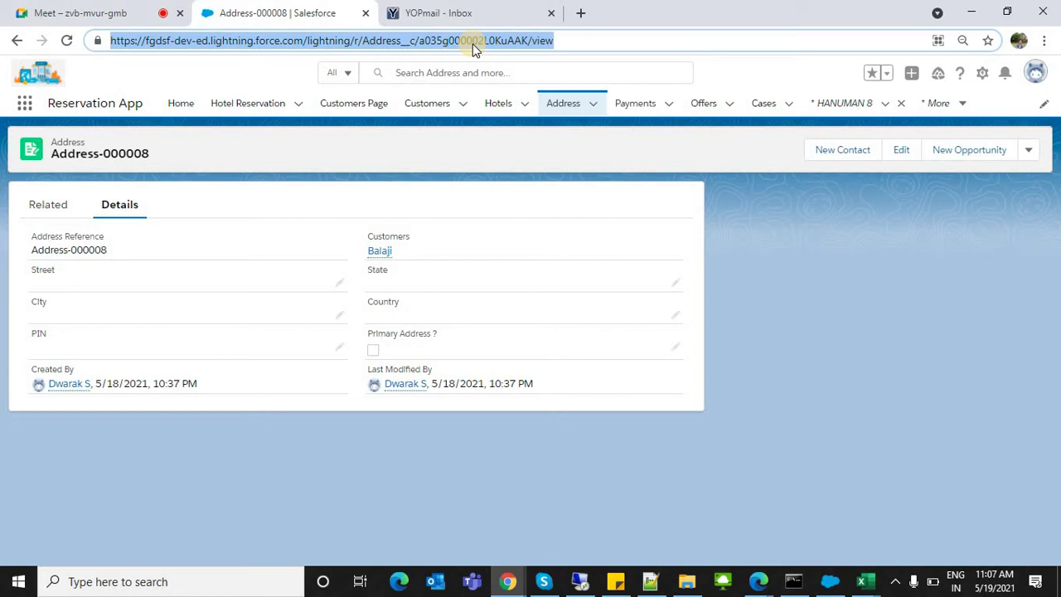
pyautogui.doubleClick(472, 41)
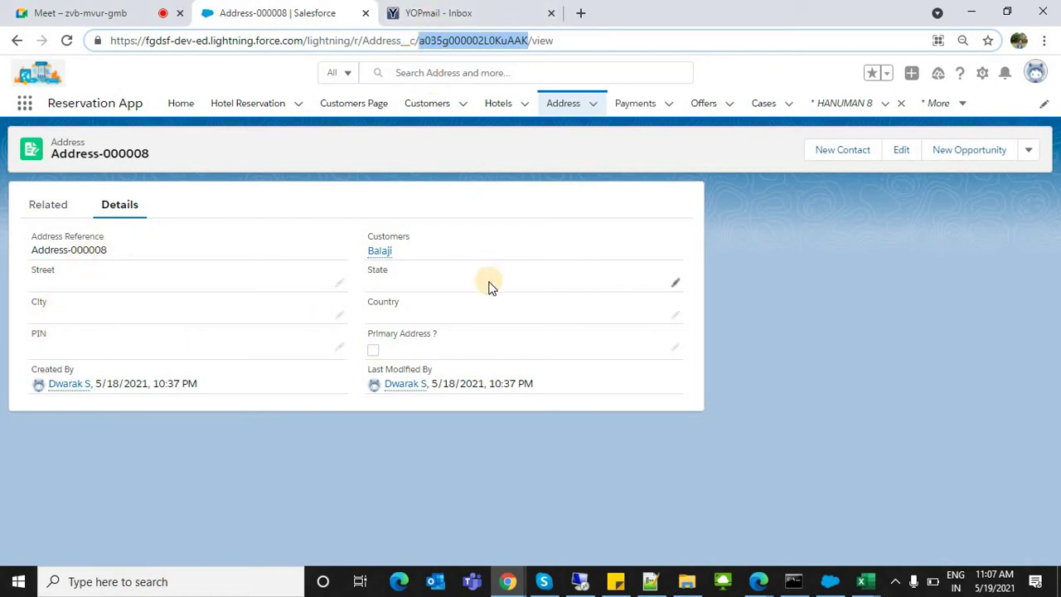
pyautogui.click(793, 334)
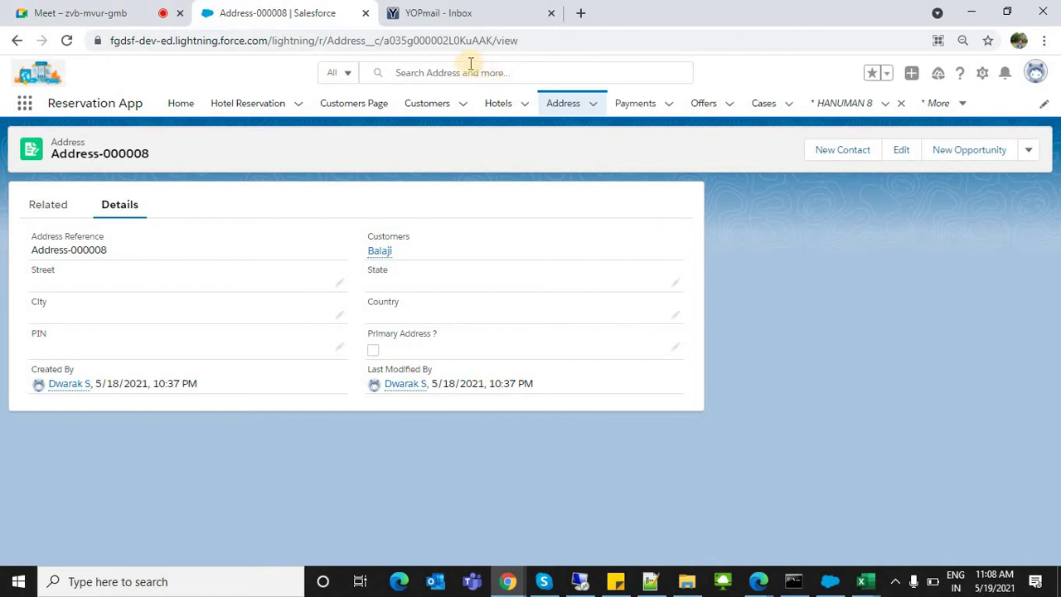
pyautogui.doubleClick(460, 40)
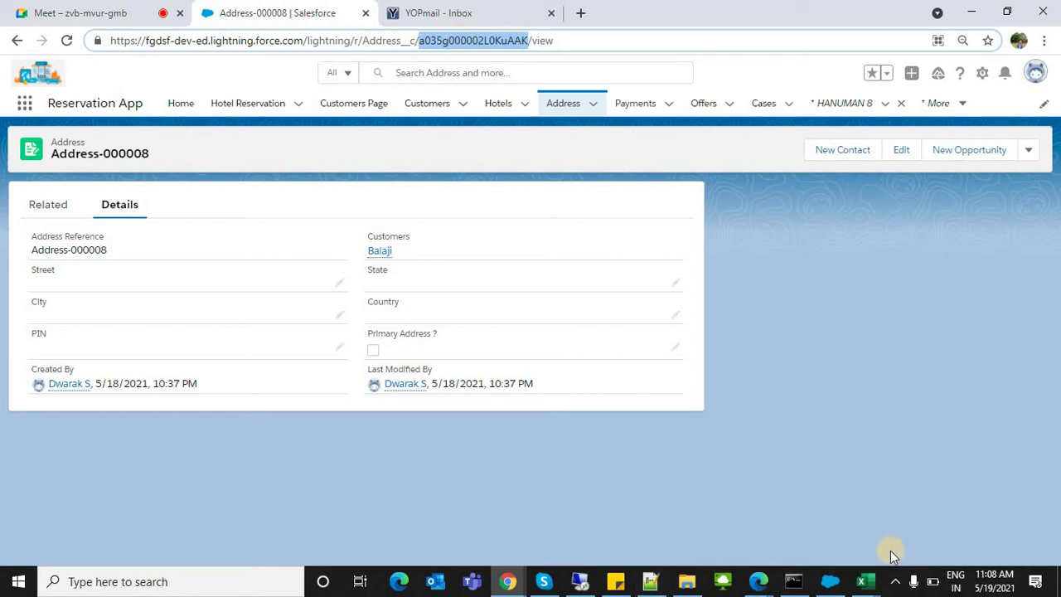
pyautogui.click(878, 517)
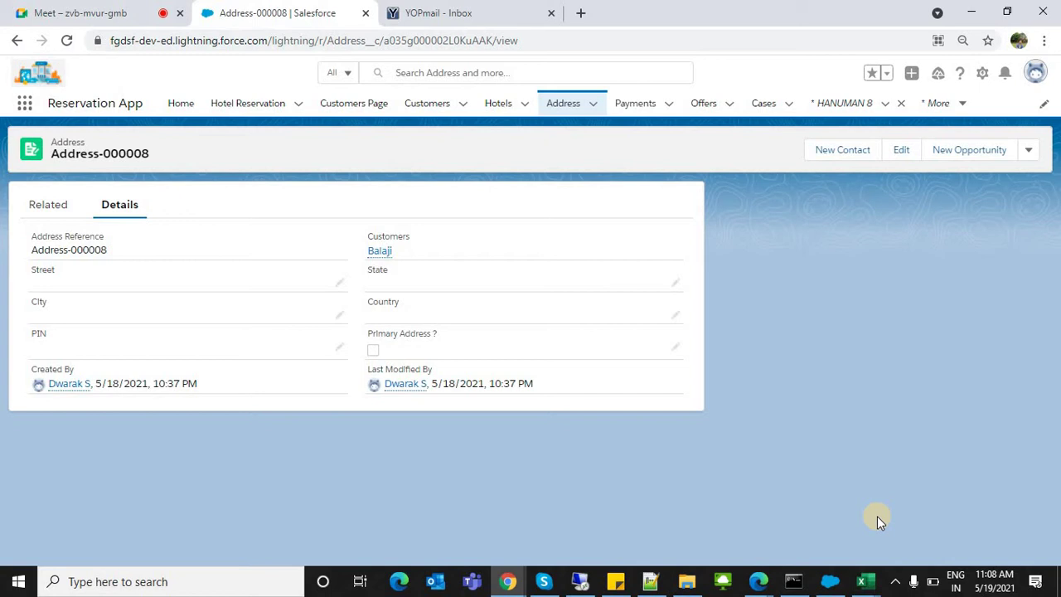
pyautogui.click(651, 581)
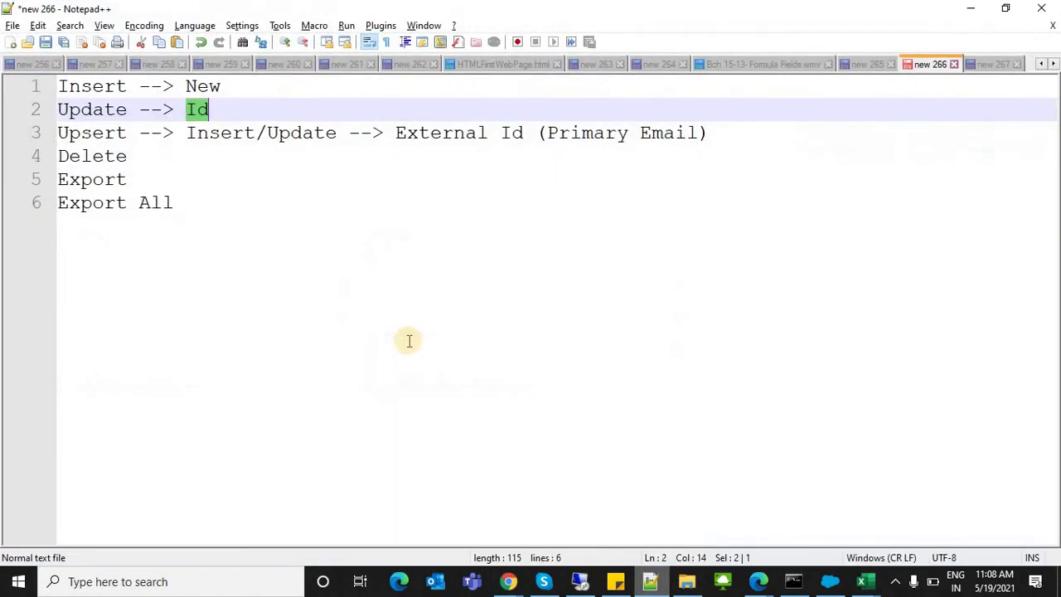
pyautogui.tripleClick(106, 133)
pyautogui.click(185, 124)
pyautogui.moveTo(186, 132); pyautogui.dragTo(346, 135)
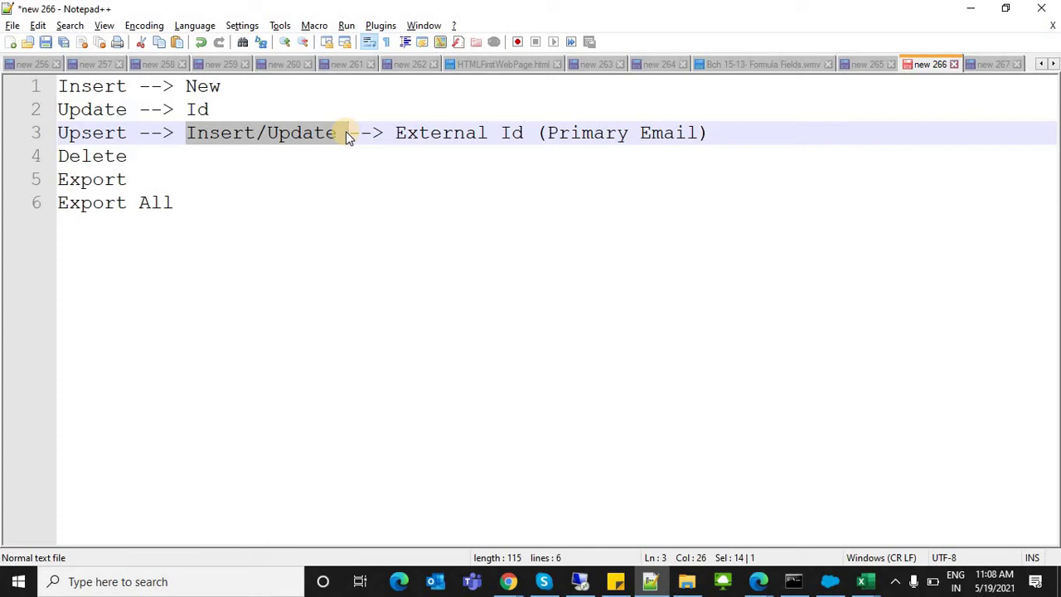
pyautogui.click(395, 133)
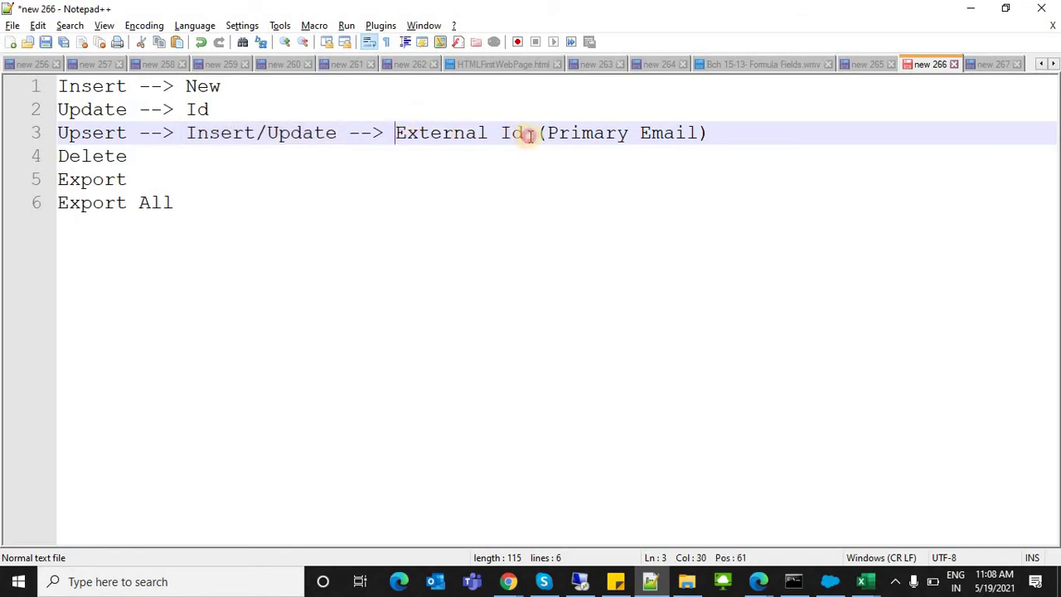
pyautogui.keyDown('shift'); pyautogui.click(529, 137); pyautogui.keyUp('shift')
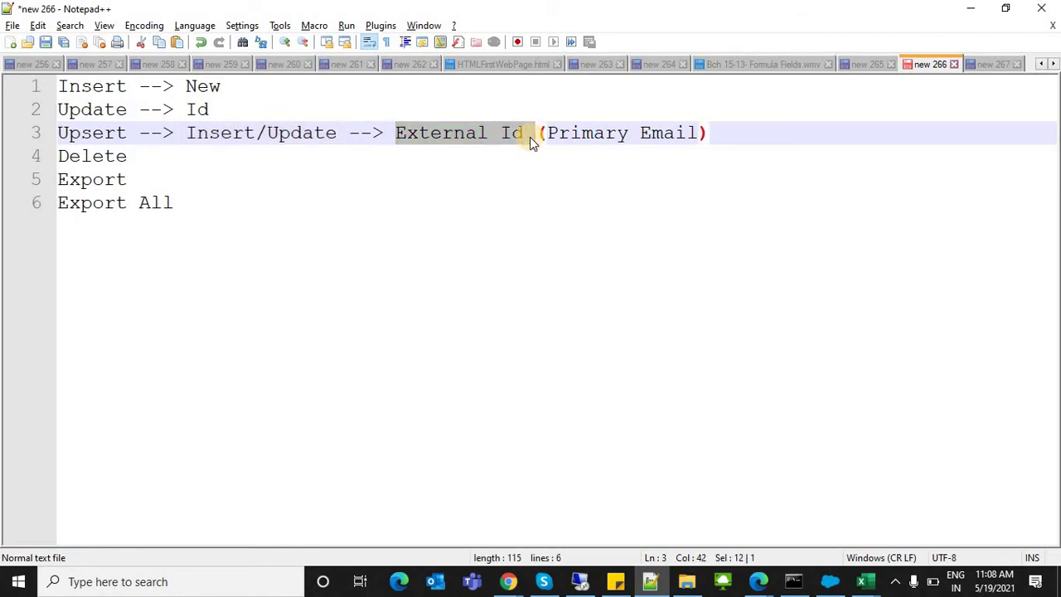
pyautogui.moveTo(526, 135); pyautogui.dragTo(390, 134)
pyautogui.hotkey('alt', 'Tab')
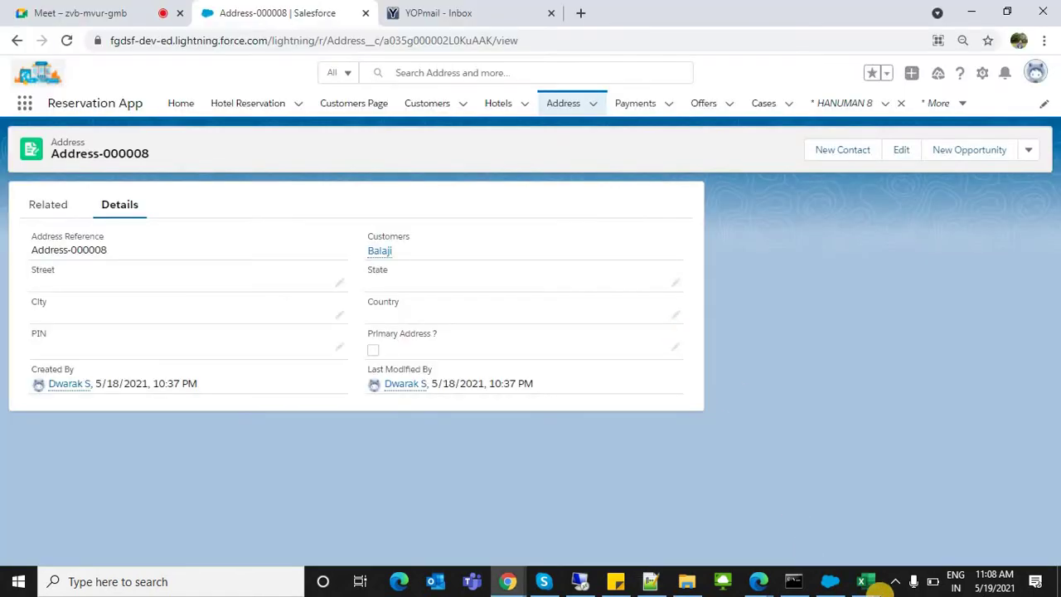
pyautogui.moveTo(866, 582)
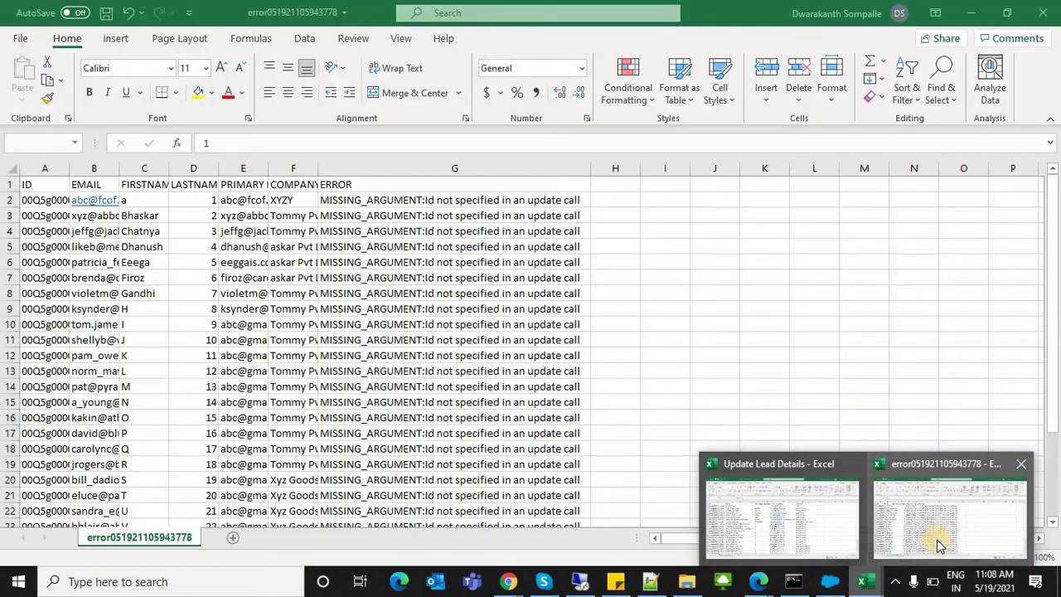
pyautogui.click(916, 542)
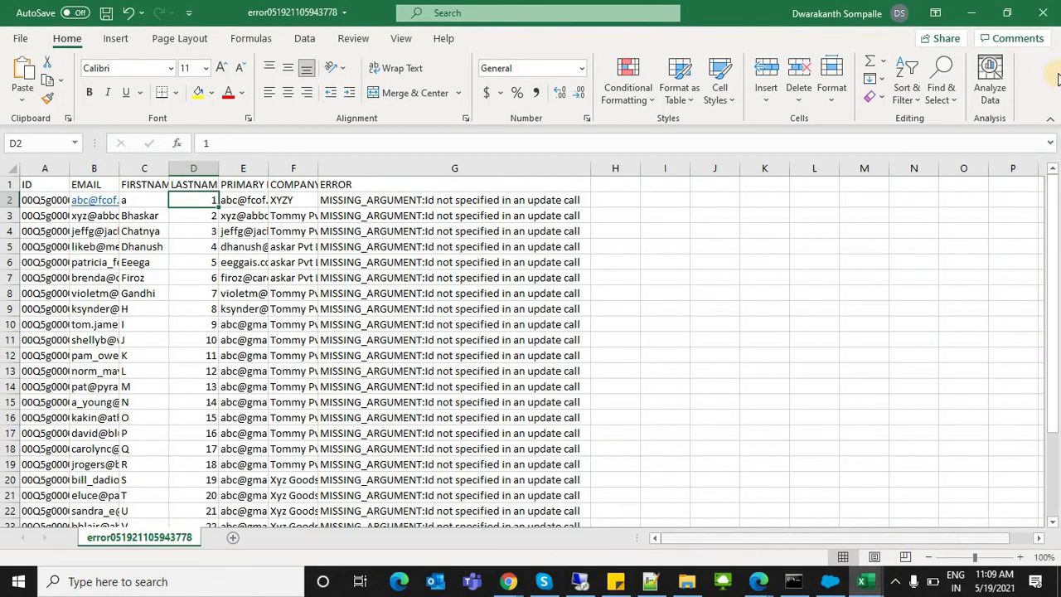
pyautogui.click(1043, 12)
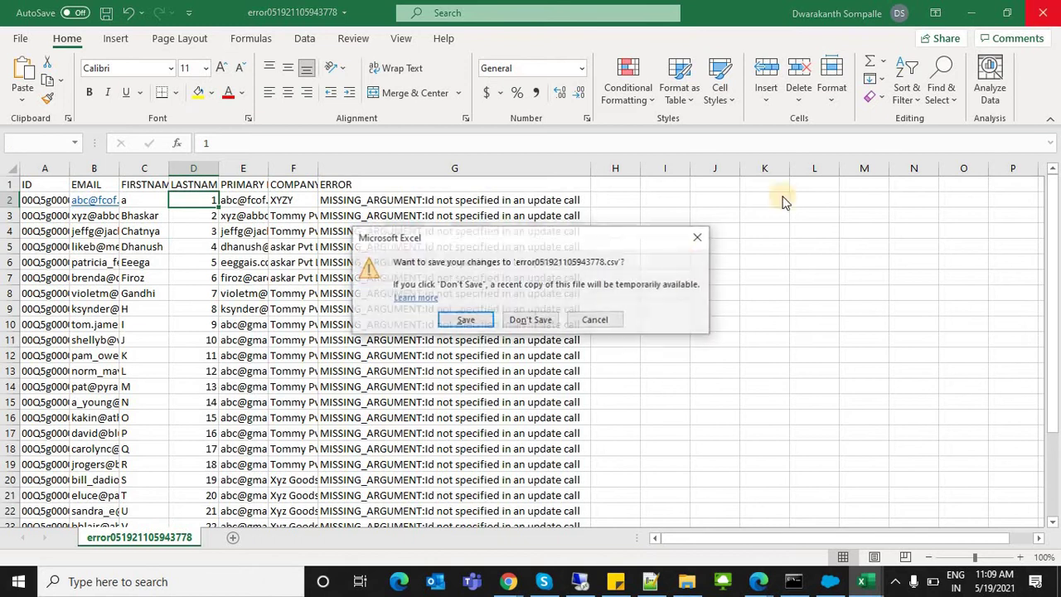
pyautogui.click(544, 321)
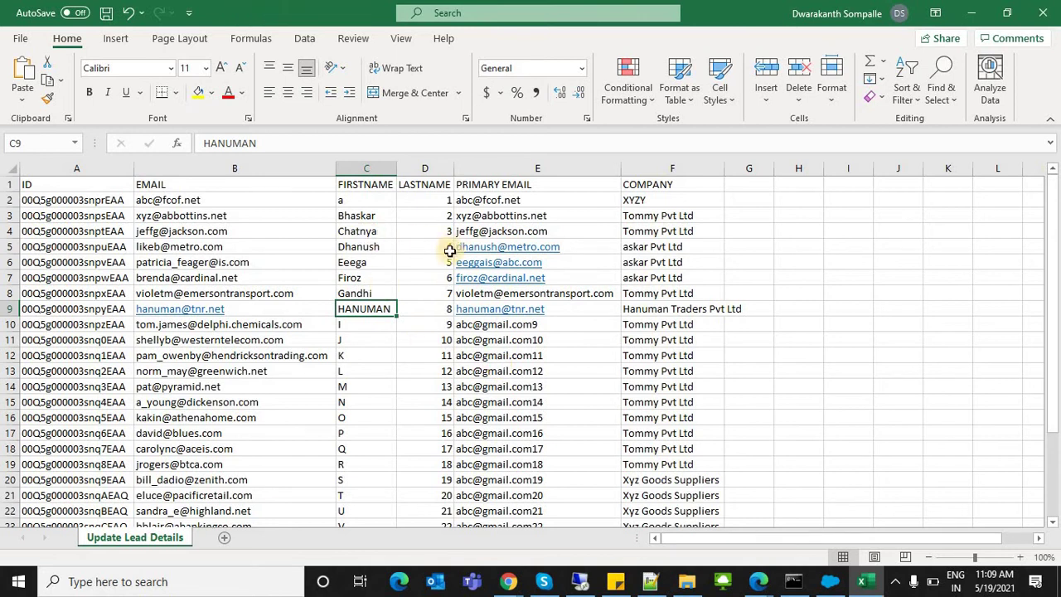
# Step: Save the lead sheet as UpsertData in CSV (Comma delimited) format in the Data folder
pyautogui.click(23, 38)
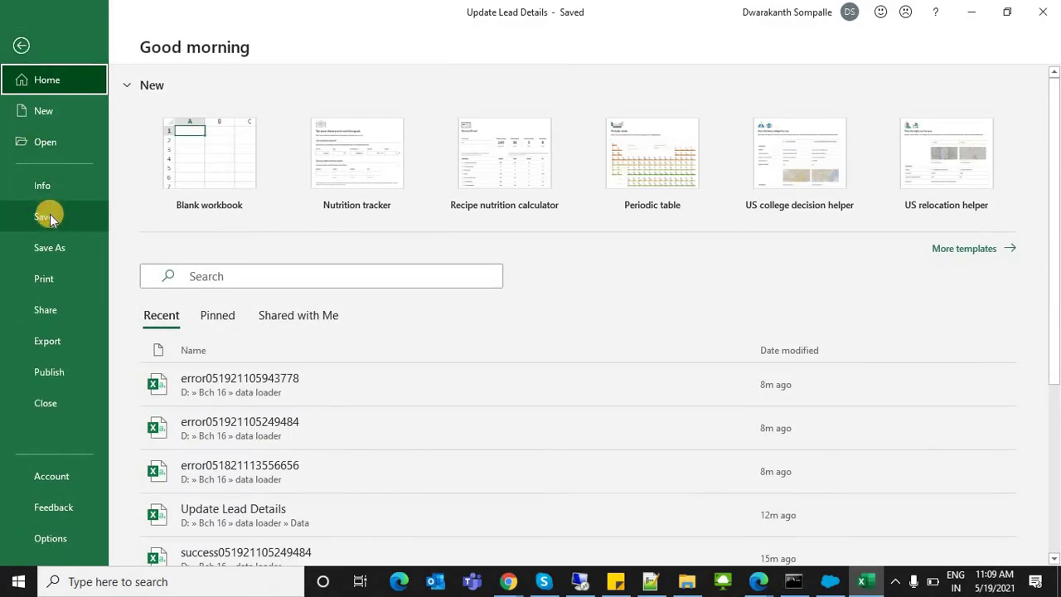
pyautogui.click(50, 247)
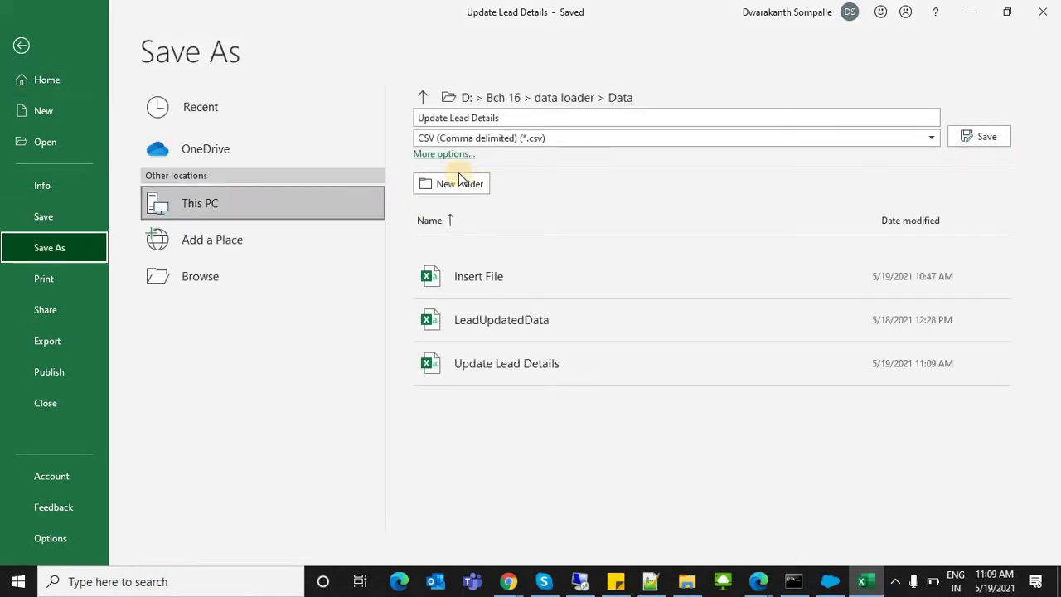
pyautogui.click(448, 116)
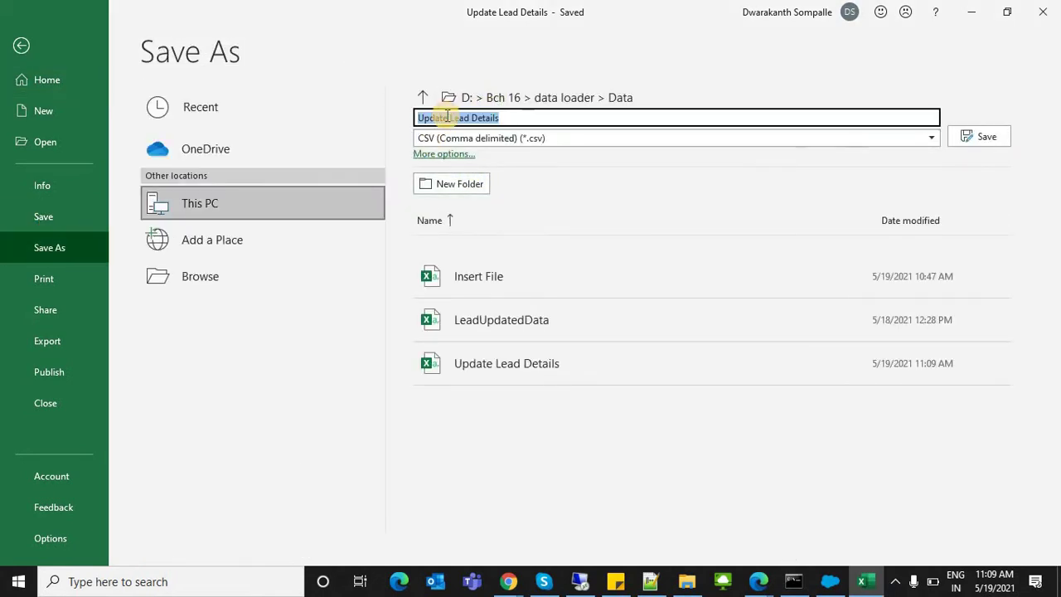
pyautogui.write('Upsert')
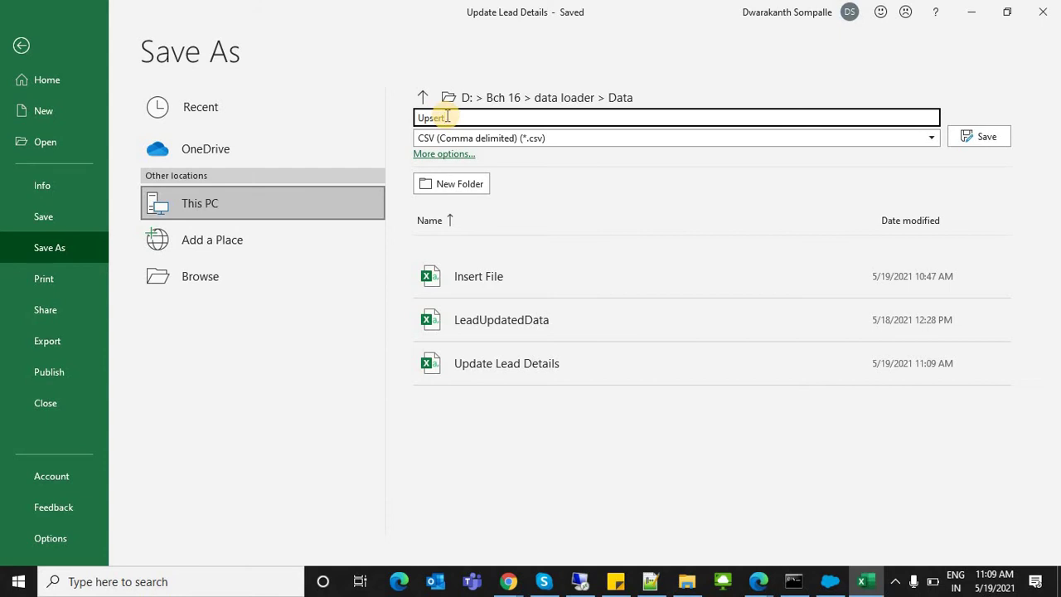
pyautogui.write('Data')
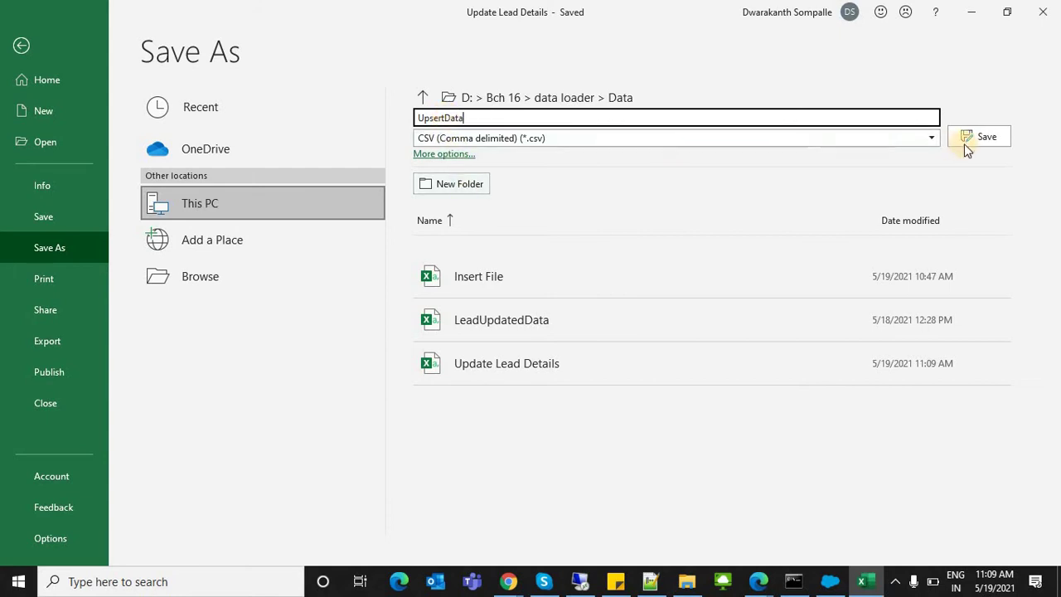
pyautogui.click(987, 136)
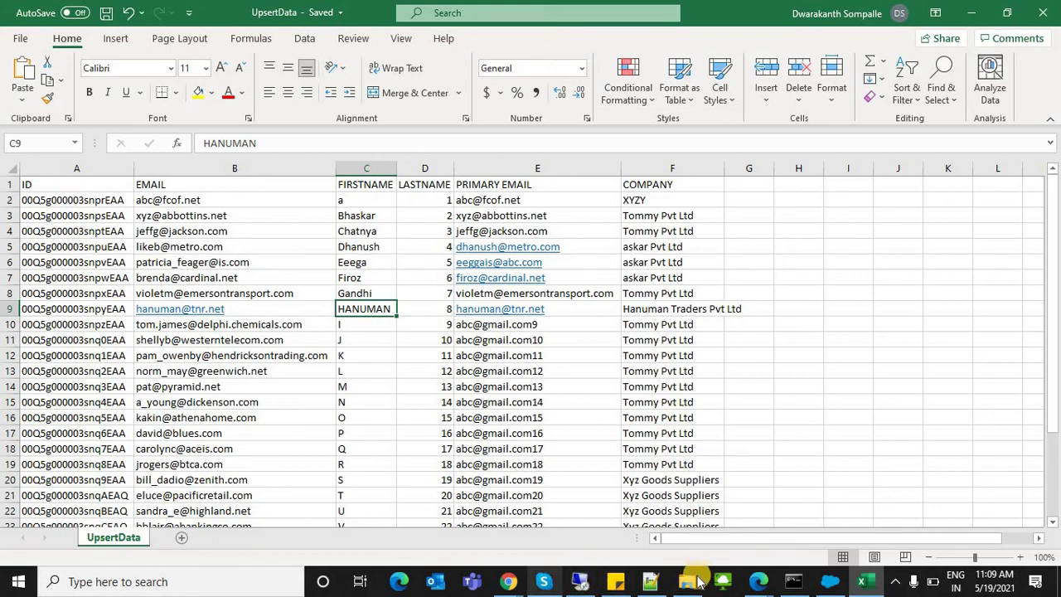
pyautogui.hotkey('alt', 'Tab')
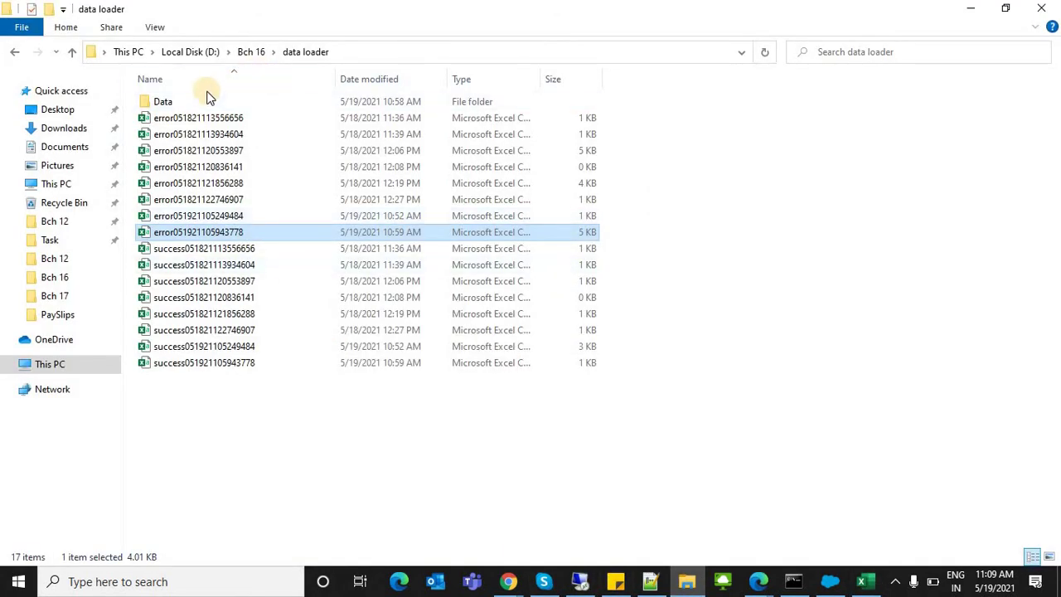
# Step: Permanently delete LeadUpdatedData from the Data folder
pyautogui.doubleClick(207, 102)
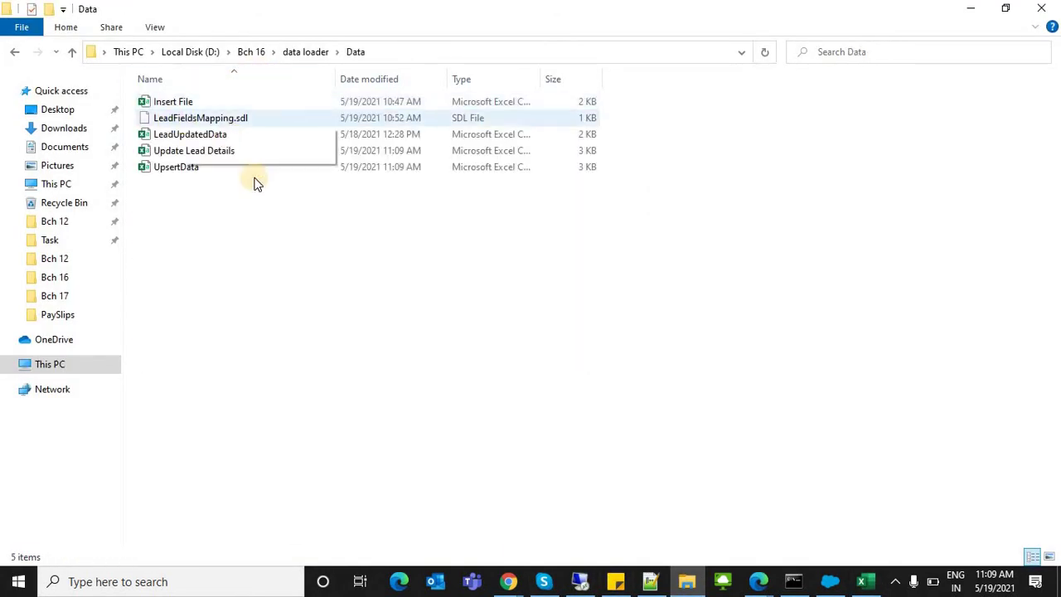
pyautogui.click(180, 139)
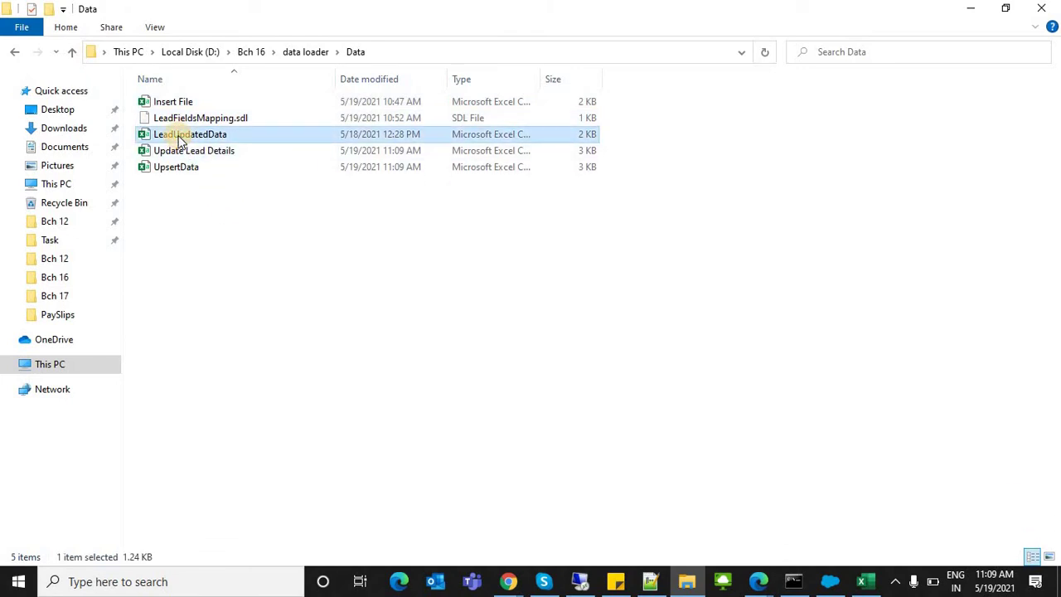
pyautogui.hotkey('shift', 'Delete')
pyautogui.press('Escape')
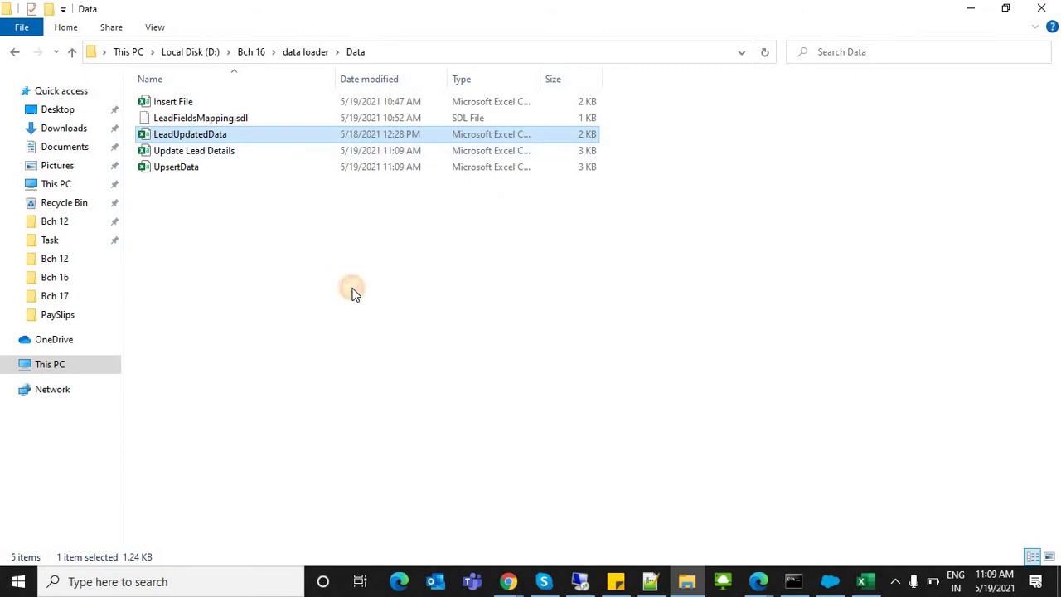
# Step: Review the remaining Data folder files and return to the UpsertData workbook
pyautogui.click(384, 334)
pyautogui.rightClick(383, 334)
pyautogui.click(308, 315)
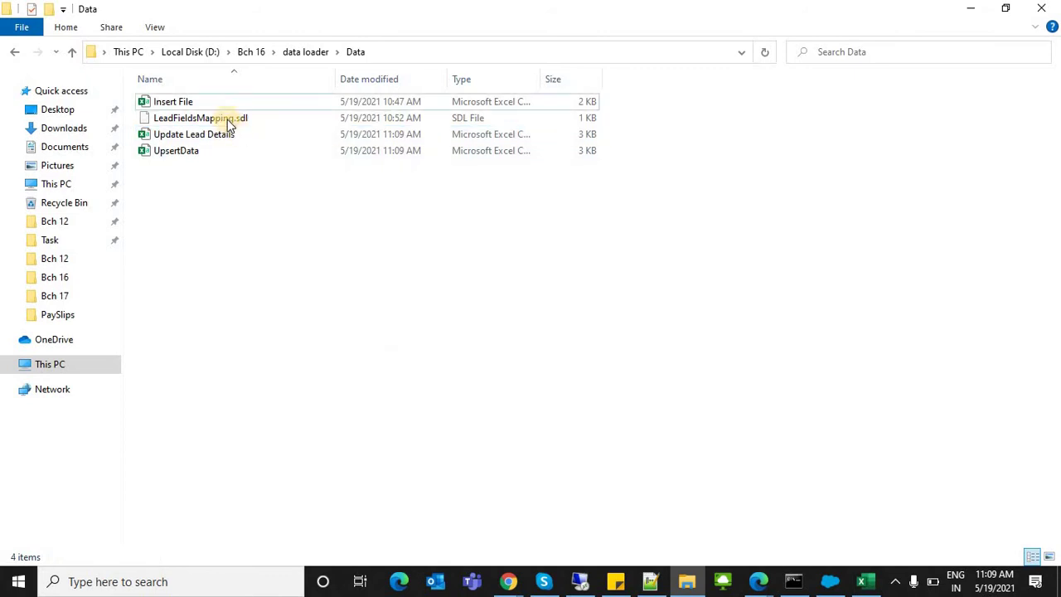
pyautogui.click(201, 102)
pyautogui.click(185, 135)
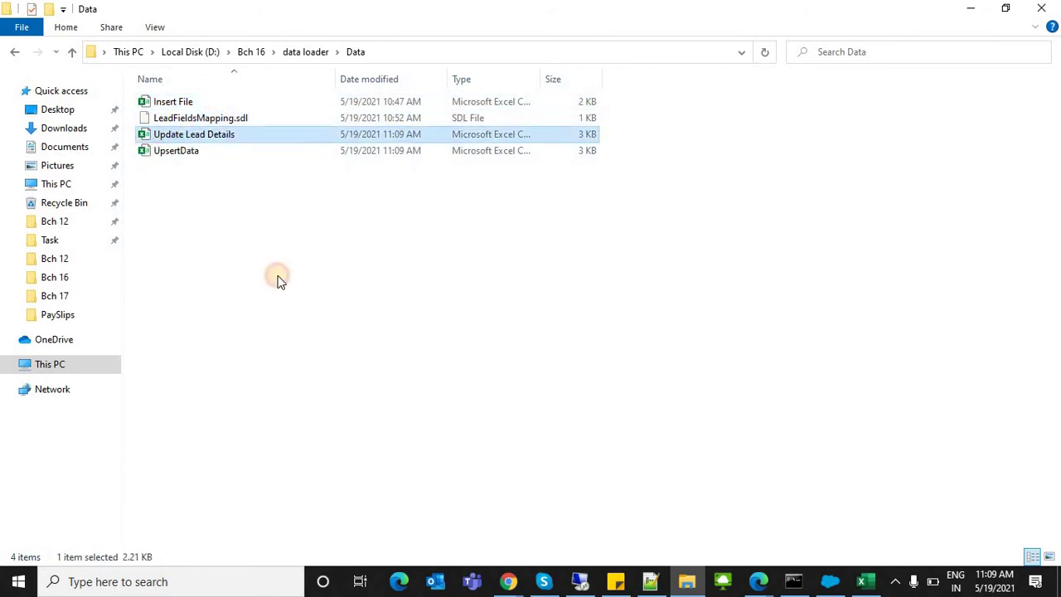
pyautogui.press('Down')
pyautogui.press('Return')
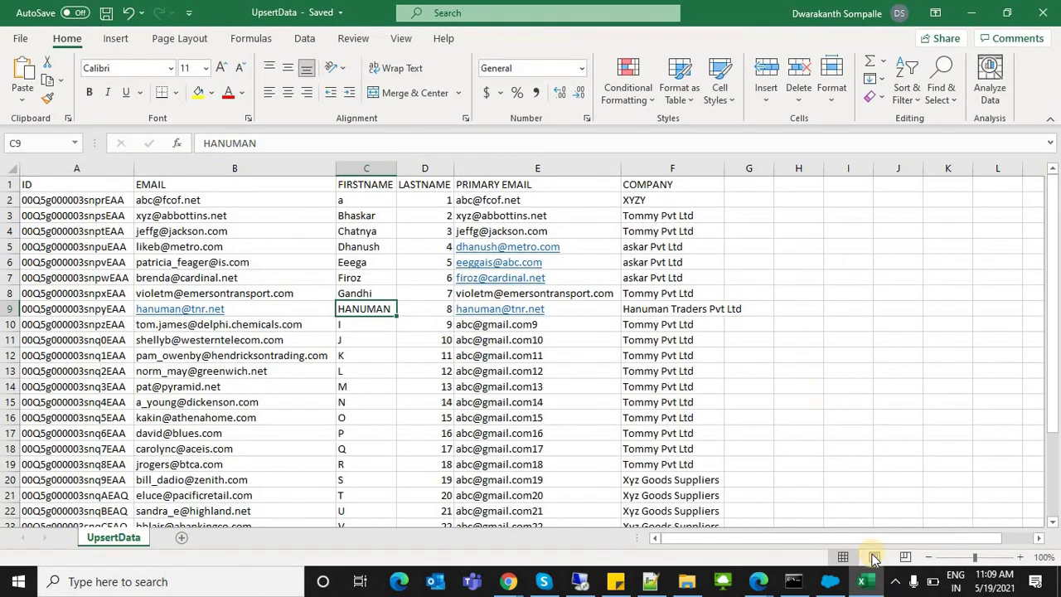
# Step: Back in UpsertData, select the entire ID column A
pyautogui.click(862, 585)
pyautogui.hotkey('alt', 'Tab')
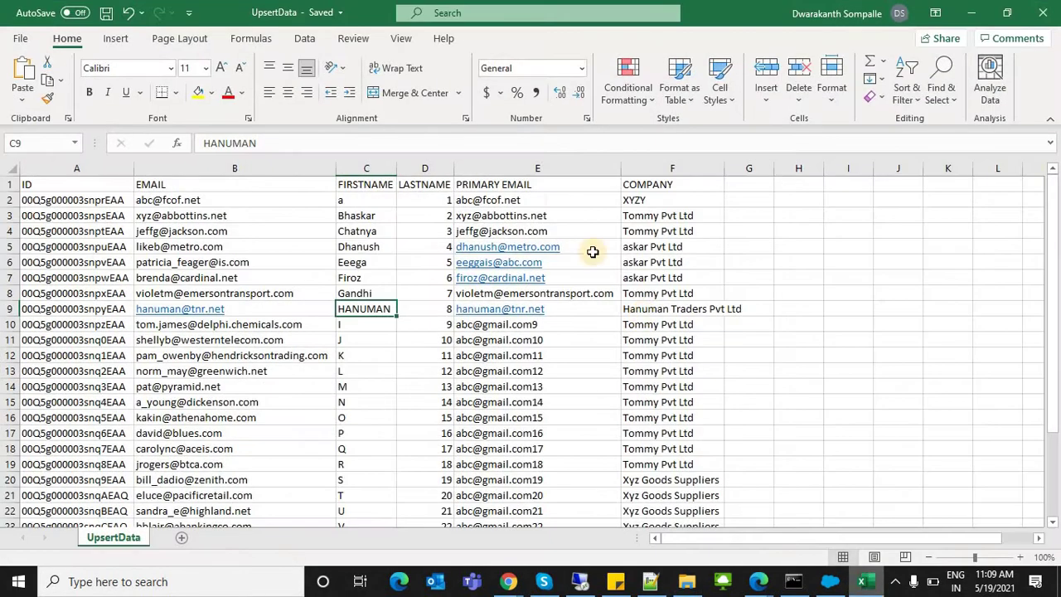
pyautogui.moveTo(546, 182); pyautogui.dragTo(568, 483)
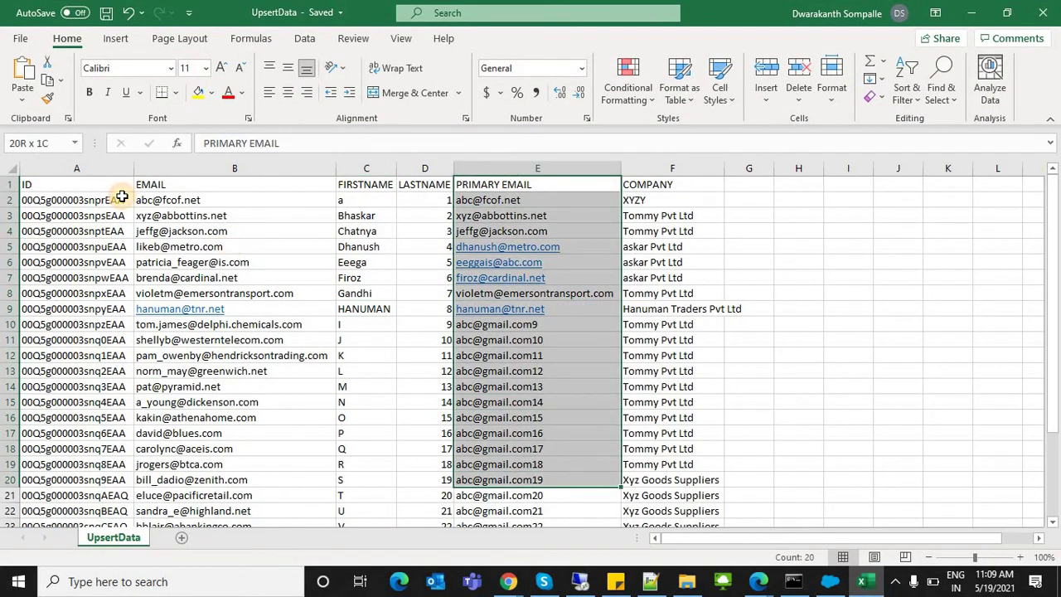
pyautogui.moveTo(83, 200); pyautogui.dragTo(106, 498)
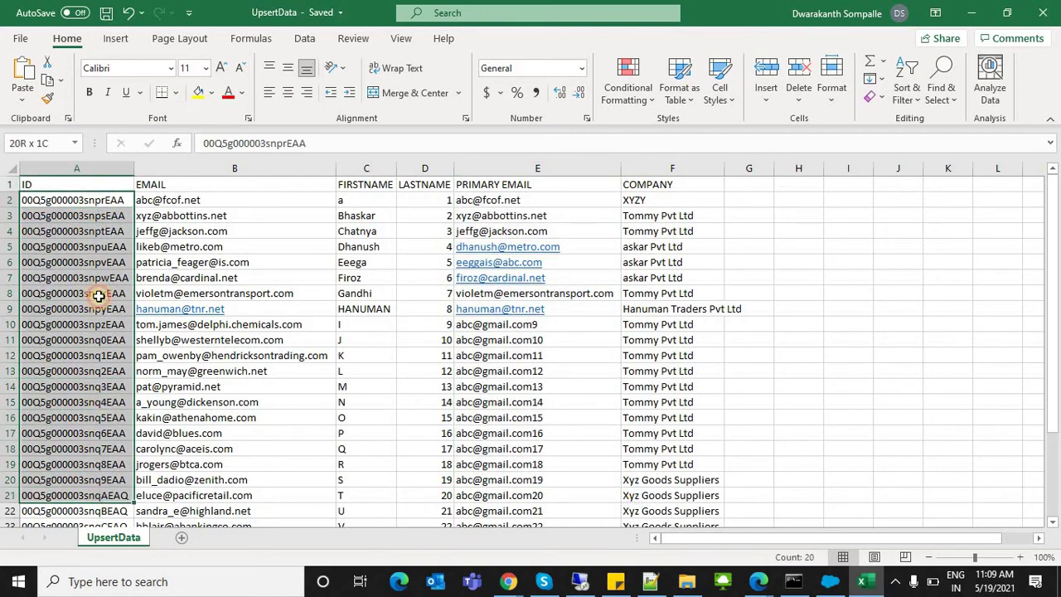
pyautogui.click(75, 165)
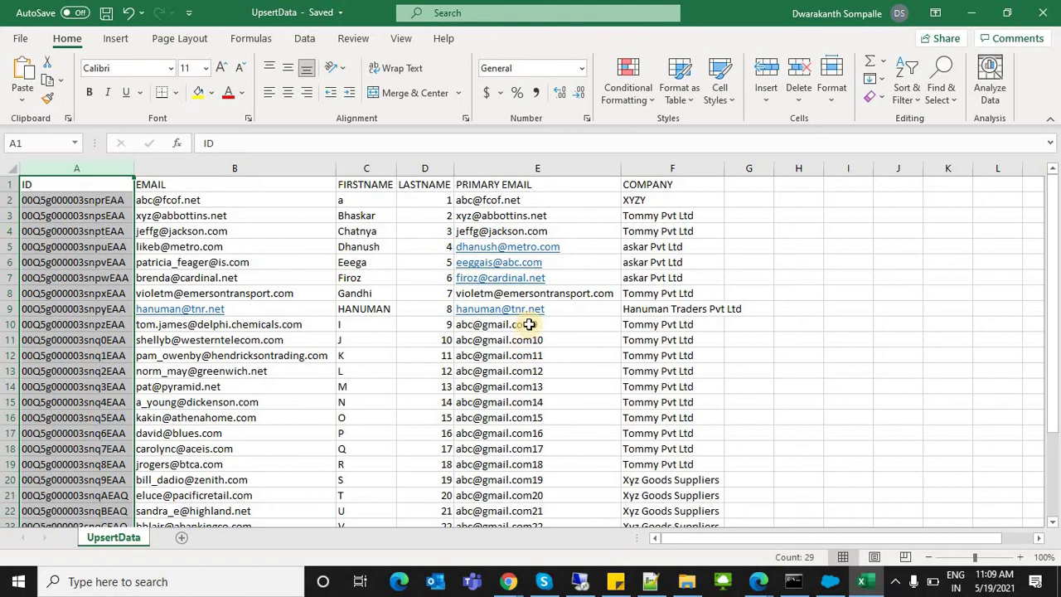
# Step: Edit row 9's lead, adding '1' to its primary email
pyautogui.doubleClick(366, 308)
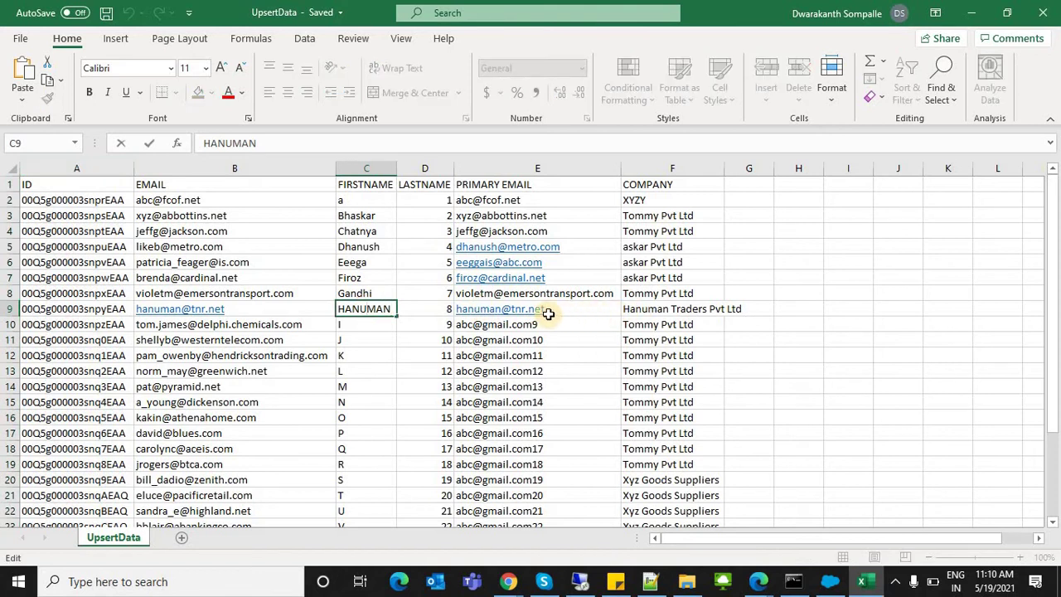
pyautogui.click(547, 314)
pyautogui.doubleClick(503, 312)
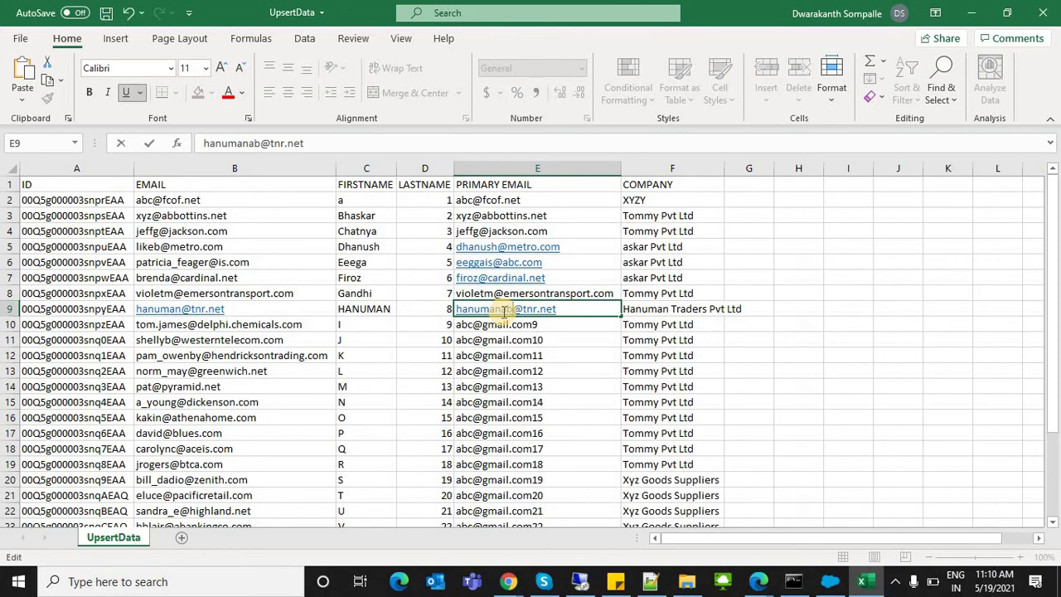
pyautogui.write('1')
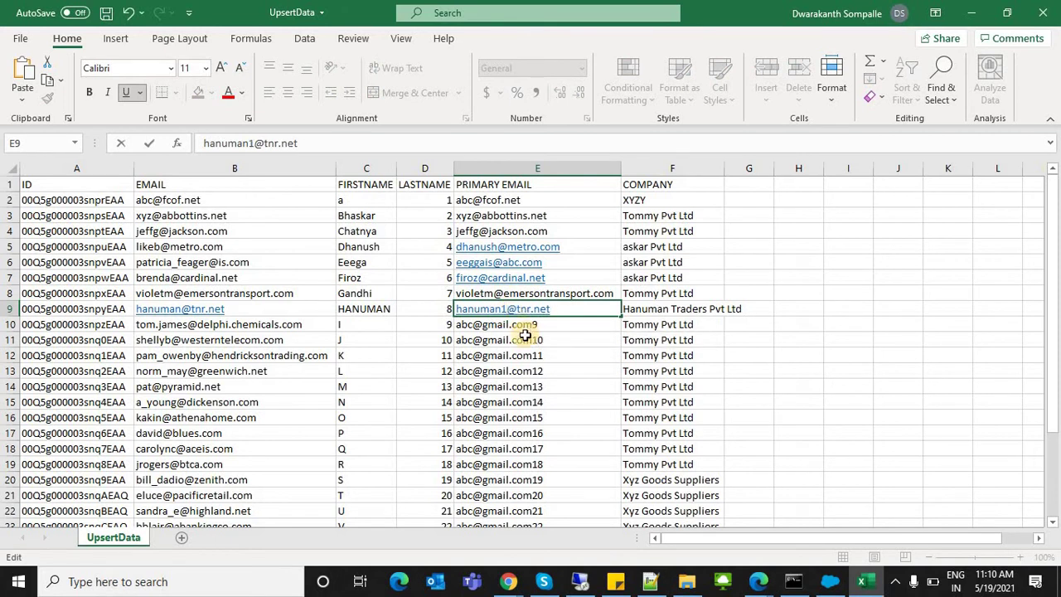
pyautogui.click(457, 341)
# Step: Edit row 10's first name (typing 'rfhan') and change its primary email prefix to irfhan
pyautogui.click(364, 324)
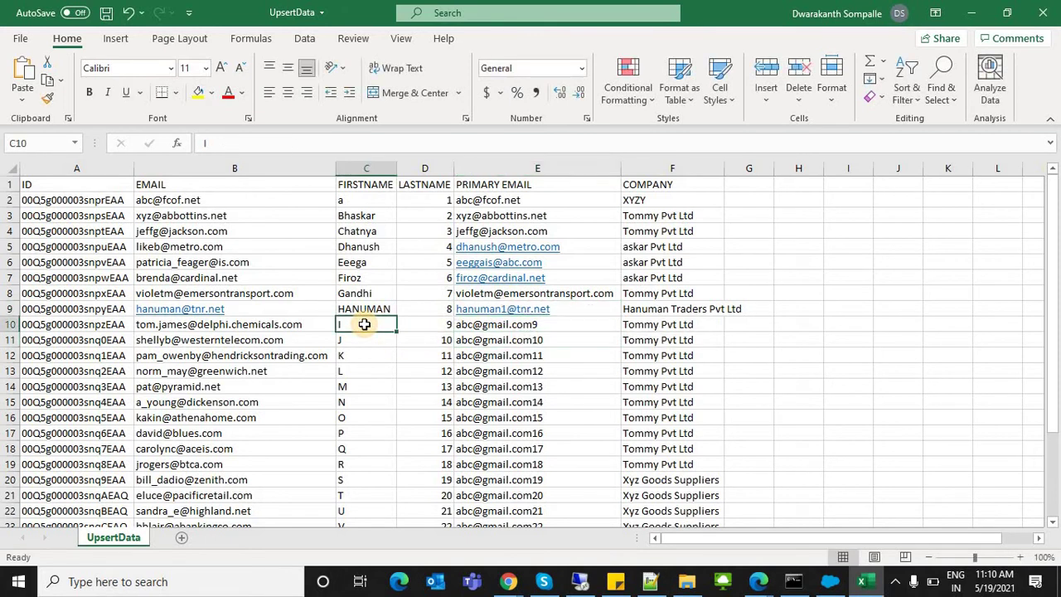
pyautogui.doubleClick(366, 324)
pyautogui.write('rf')
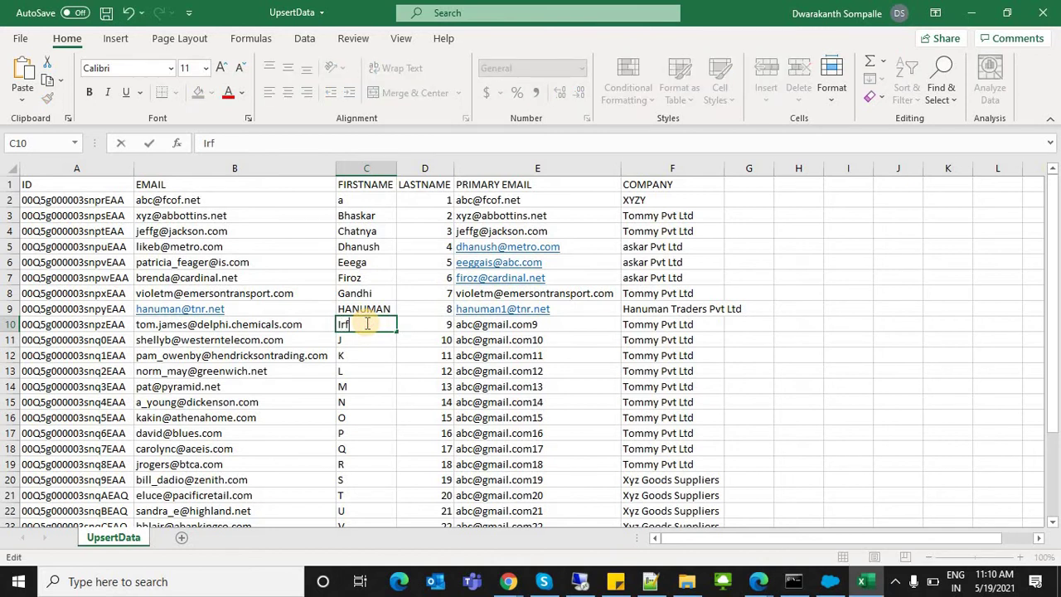
pyautogui.write('han')
pyautogui.click(470, 325)
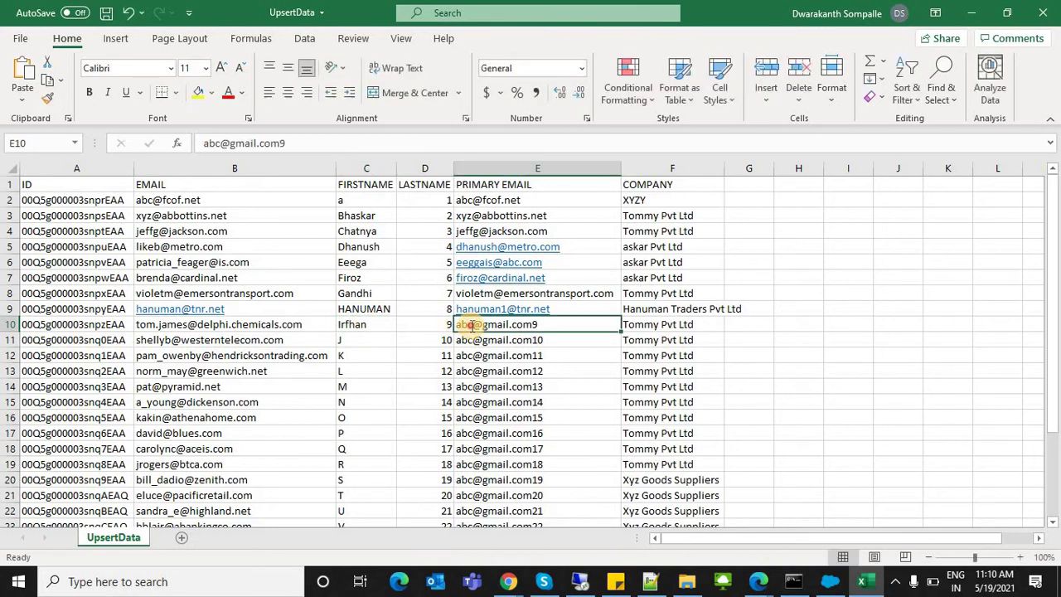
pyautogui.doubleClick(470, 325)
pyautogui.doubleClick(467, 325)
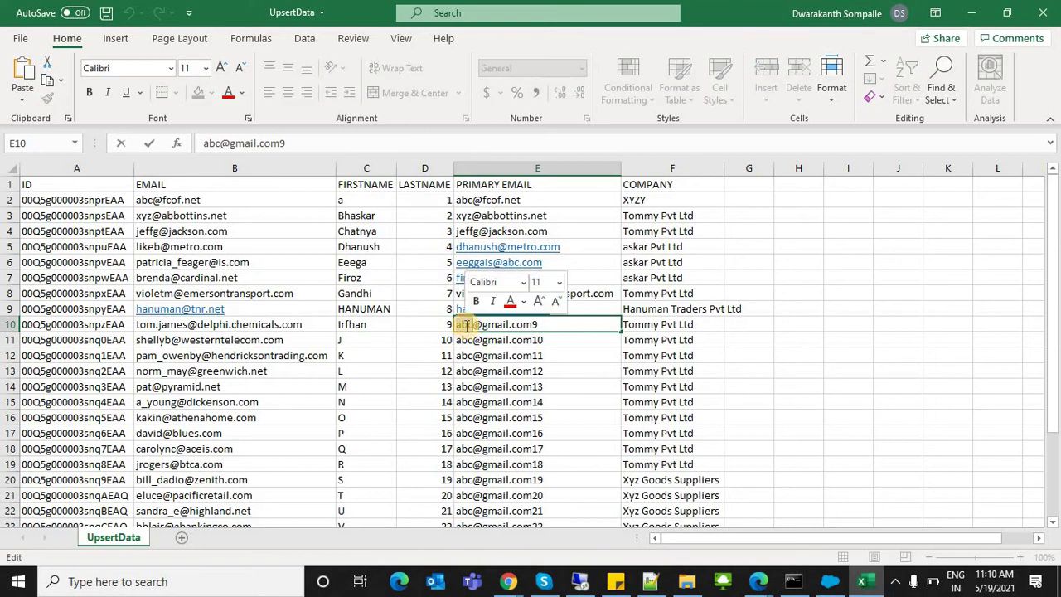
pyautogui.write('irfa')
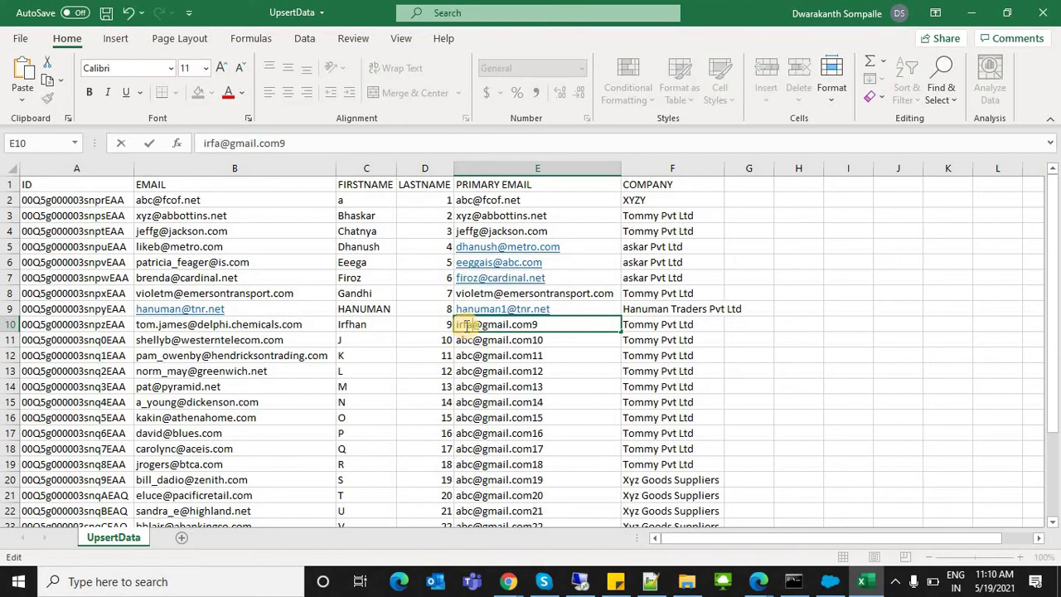
pyautogui.press('BackSpace')
pyautogui.write('han')
pyautogui.click(199, 324)
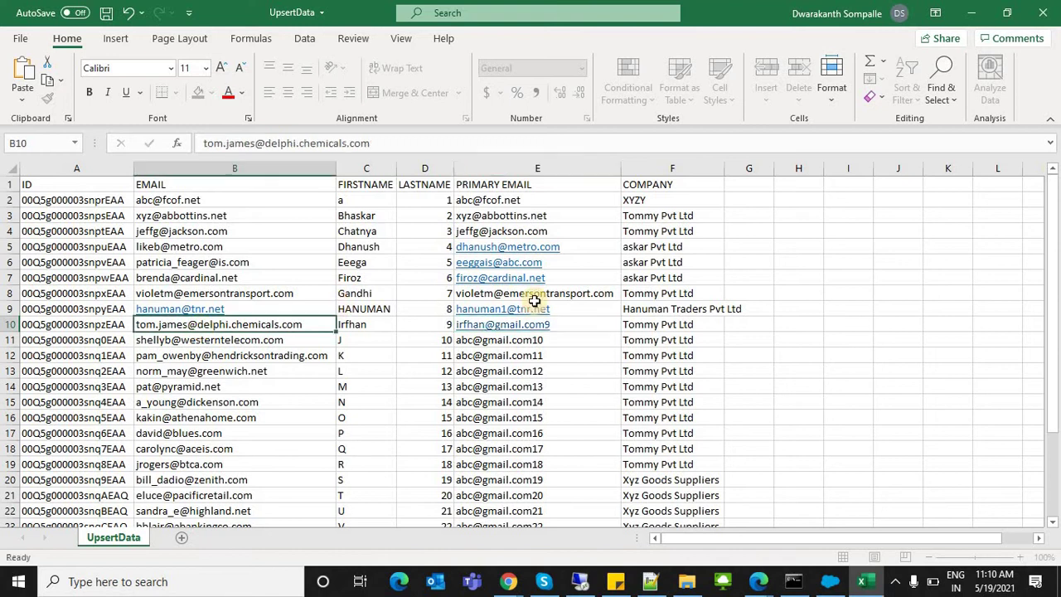
# Step: Copy row 10's primary email into its EMAIL cell B10 and save the workbook
pyautogui.click(573, 325)
pyautogui.hotkey('ctrl', 'c')
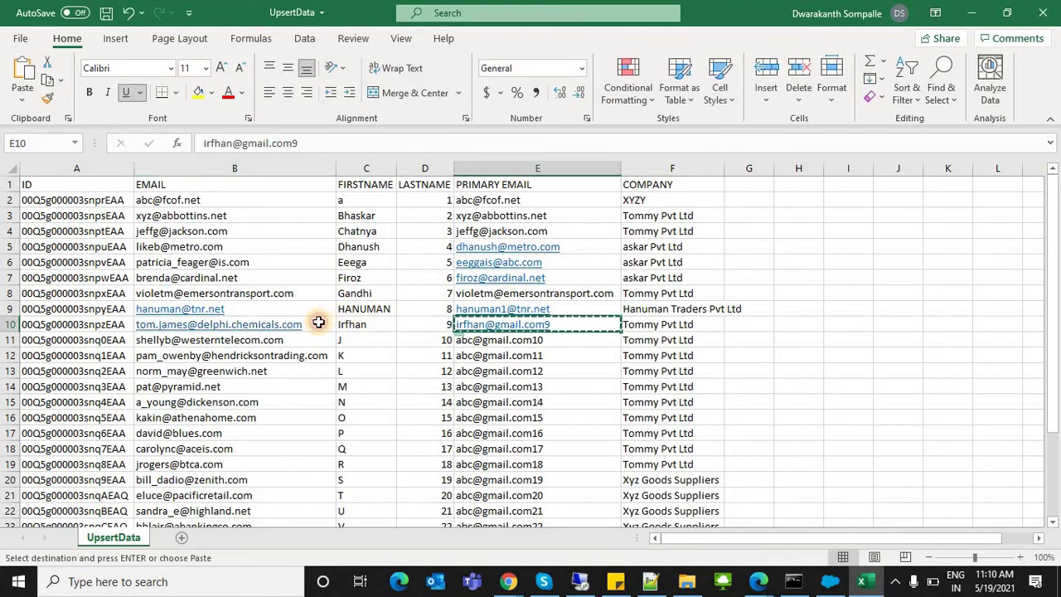
pyautogui.click(318, 322)
pyautogui.hotkey('ctrl', 'v')
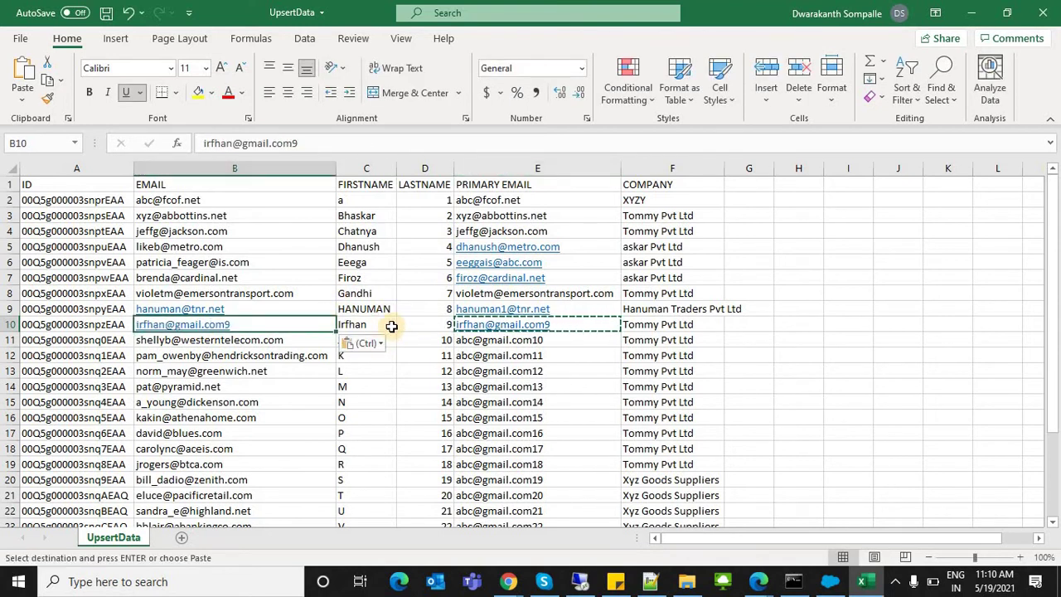
pyautogui.click(391, 326)
pyautogui.hotkey('ctrl', 's')
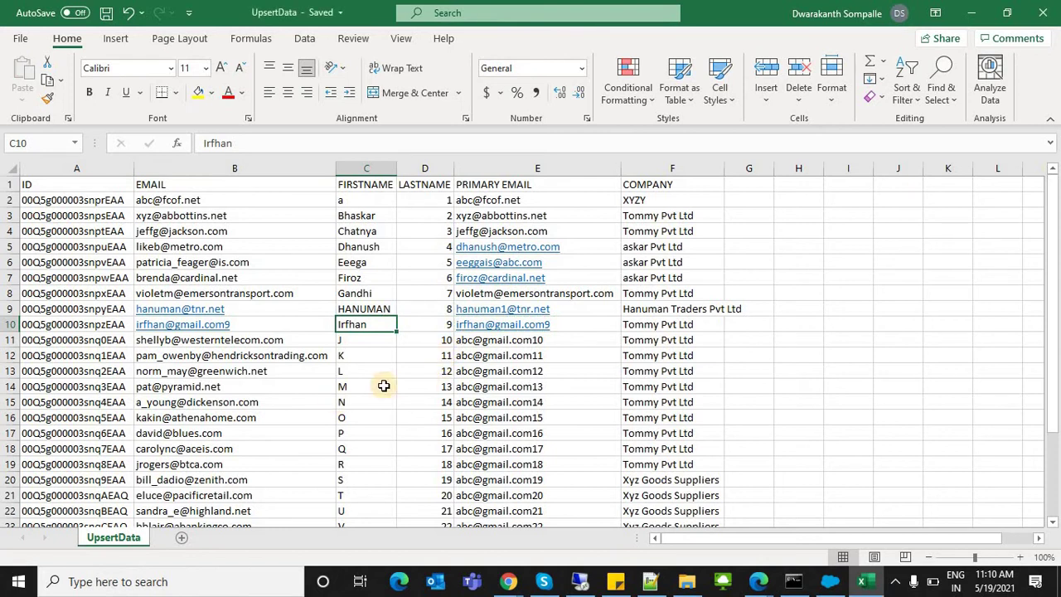
# Step: Rename row 14's lead to Mohan and change its primary email prefix to Mohan
pyautogui.click(384, 386)
pyautogui.write('Mohan')
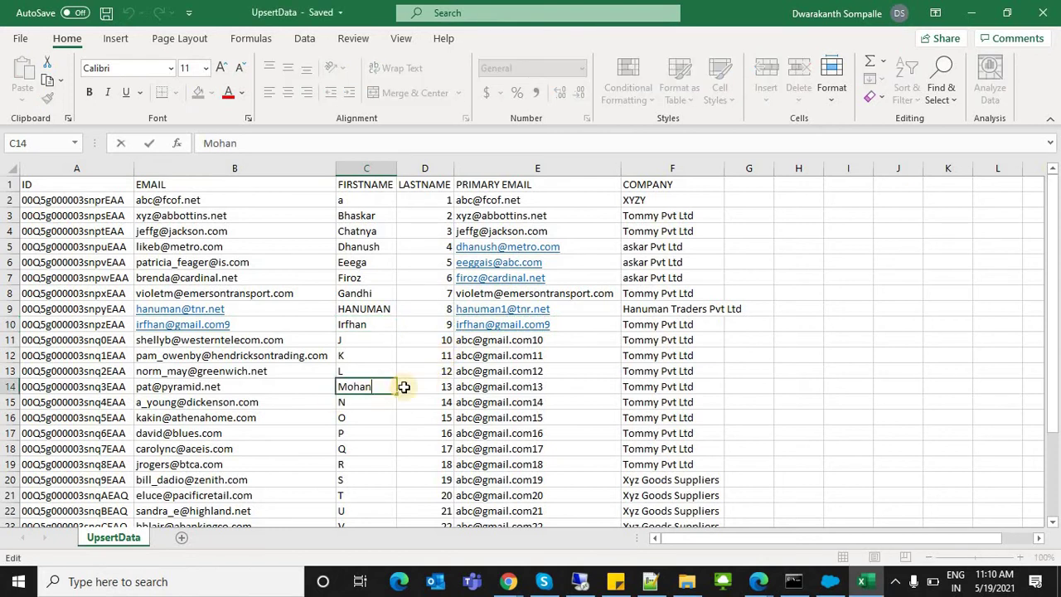
pyautogui.click(472, 387)
pyautogui.doubleClick(470, 387)
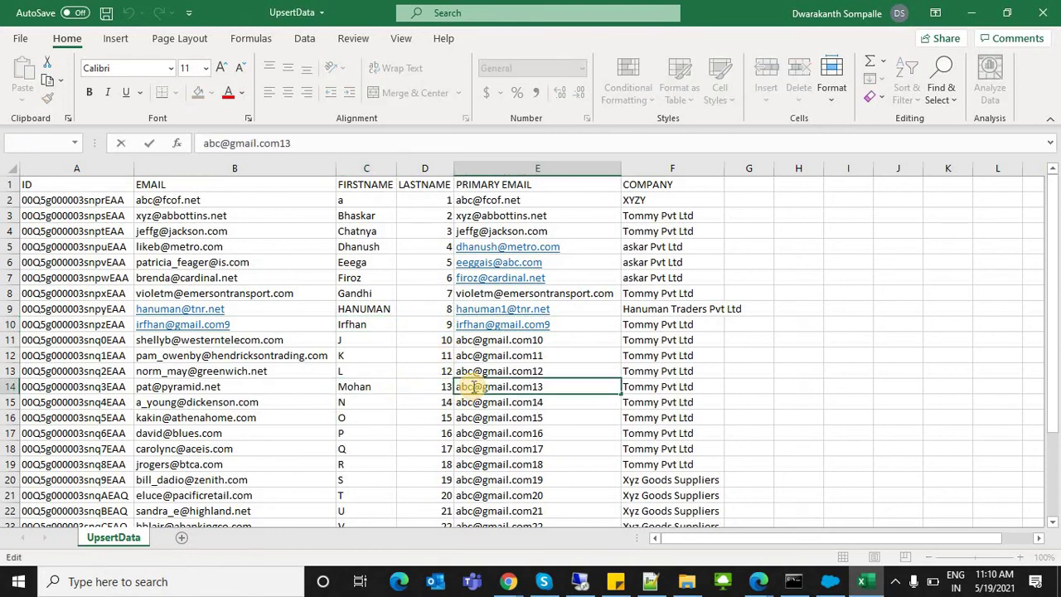
pyautogui.press('BackSpace')
pyautogui.press('BackSpace')
pyautogui.press('BackSpace')
pyautogui.write('Mohan')
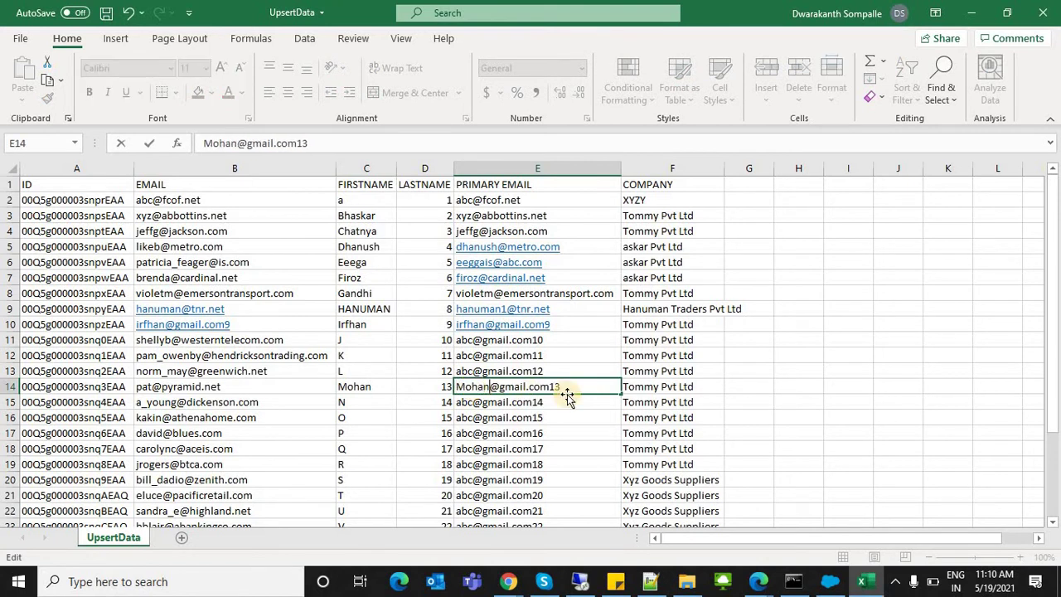
pyautogui.click(375, 387)
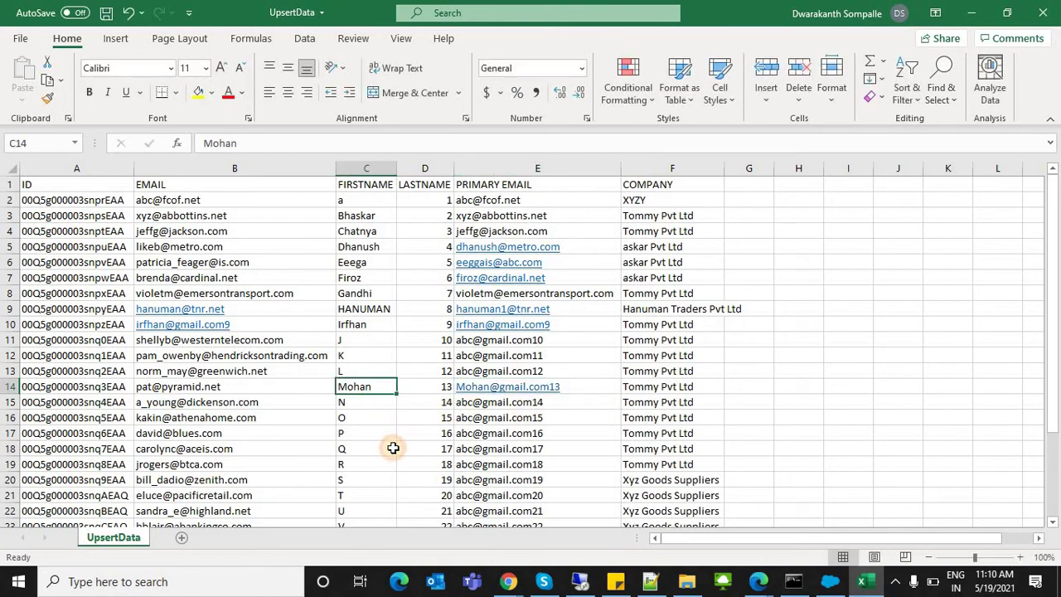
pyautogui.click(393, 449)
pyautogui.press('Down')
pyautogui.press('Down')
pyautogui.press('Down')
pyautogui.press('Down')
pyautogui.press('Down')
pyautogui.press('Down')
pyautogui.press('Down')
pyautogui.press('Down')
pyautogui.press('Down')
pyautogui.press('Down')
pyautogui.press('Down')
pyautogui.press('Down')
pyautogui.press('Down')
pyautogui.press('Down')
pyautogui.press('Down')
pyautogui.press('Down')
pyautogui.press('Down')
pyautogui.press('Down')
pyautogui.press('Down')
pyautogui.press('Down')
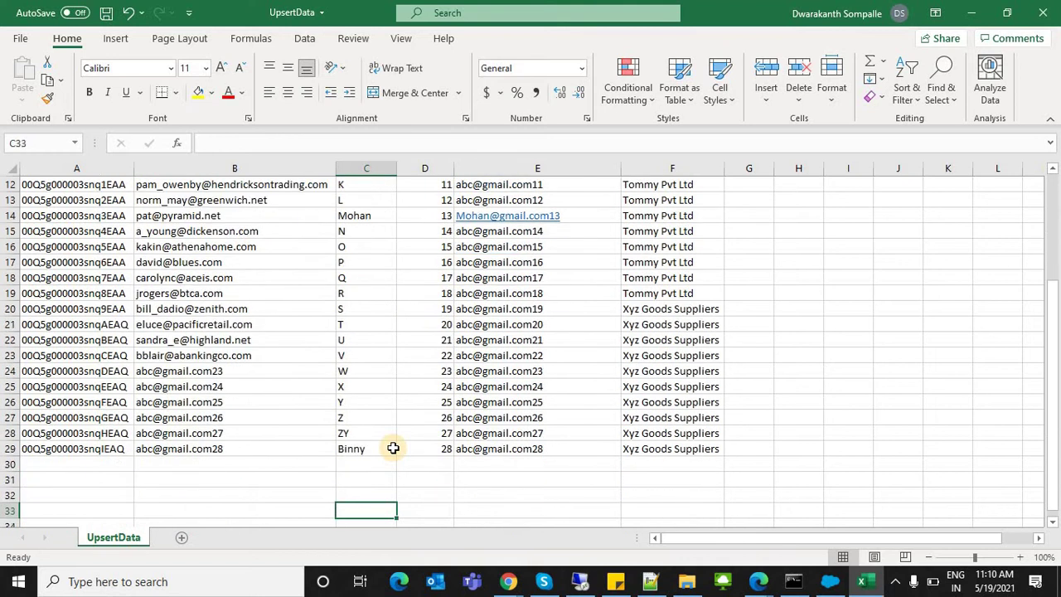
# Step: Enter first names Dw, Oarineetha and Siricky for three new leads in C30:C32
pyautogui.click(358, 340)
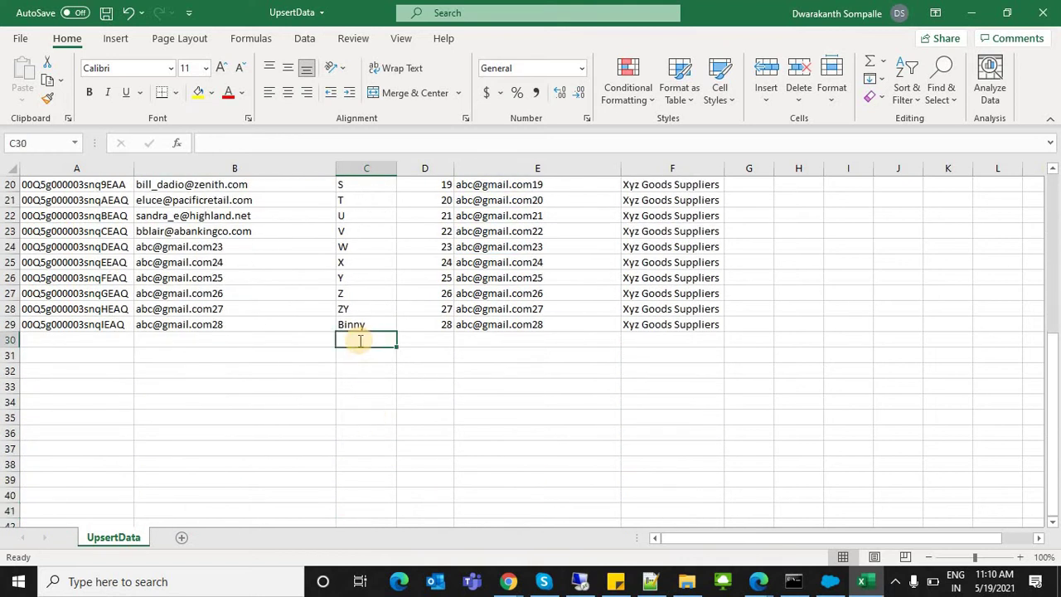
pyautogui.write('Dw')
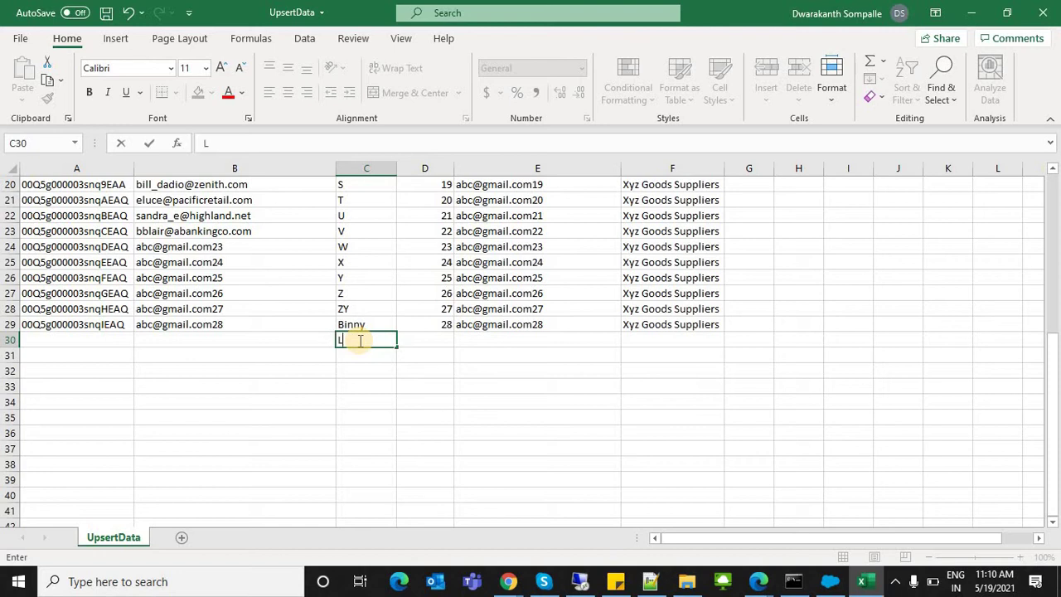
pyautogui.press('Return')
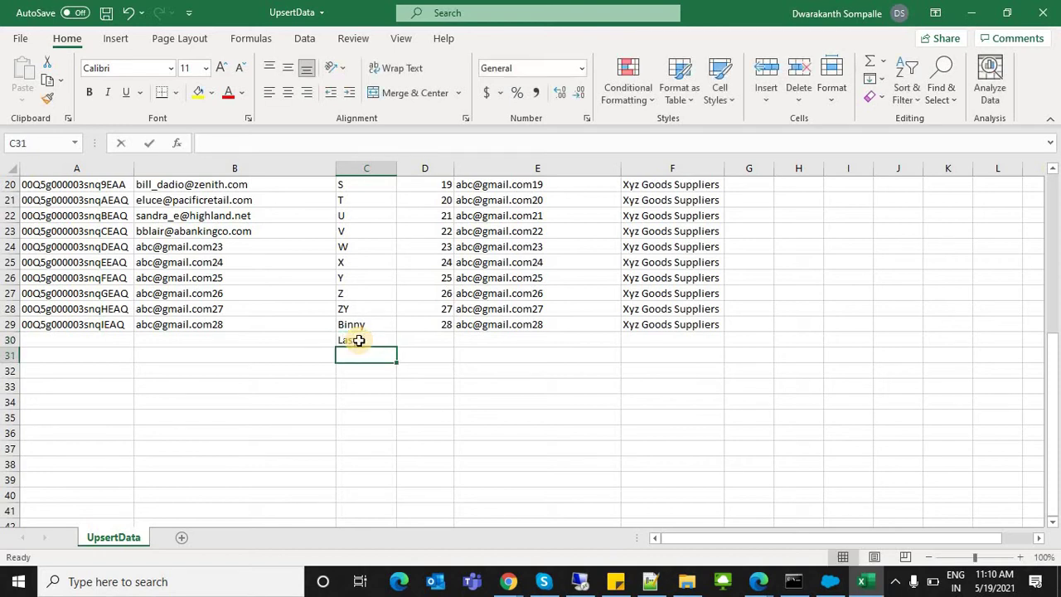
pyautogui.write('O')
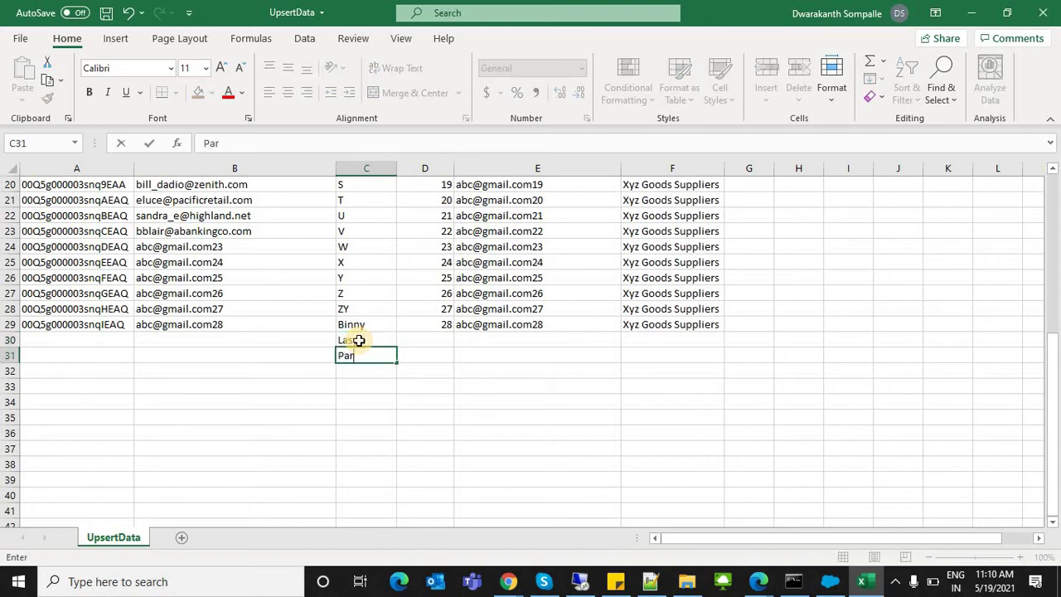
pyautogui.write('arineetha')
pyautogui.press('Return')
pyautogui.write('Siri')
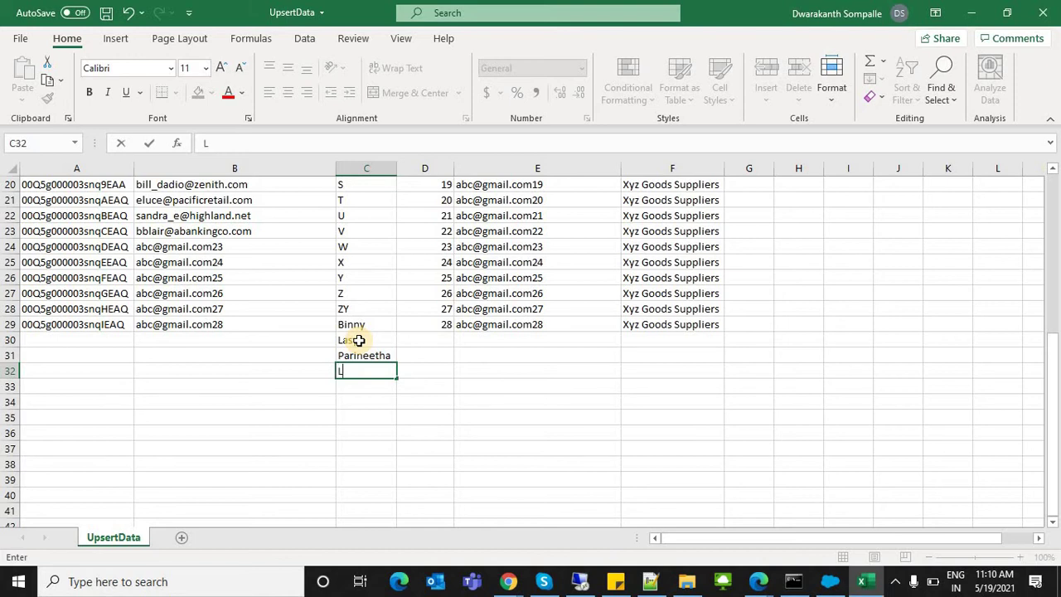
pyautogui.write('cky')
# Step: Fill LASTNAME values 29, 30 and 31 into D30:D32
pyautogui.click(436, 338)
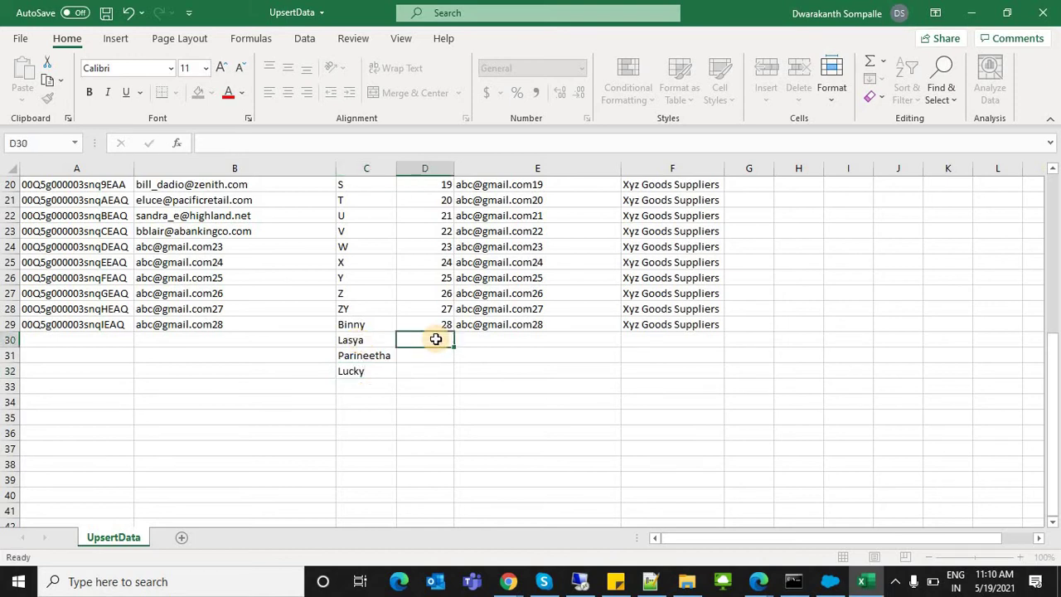
pyautogui.write('29')
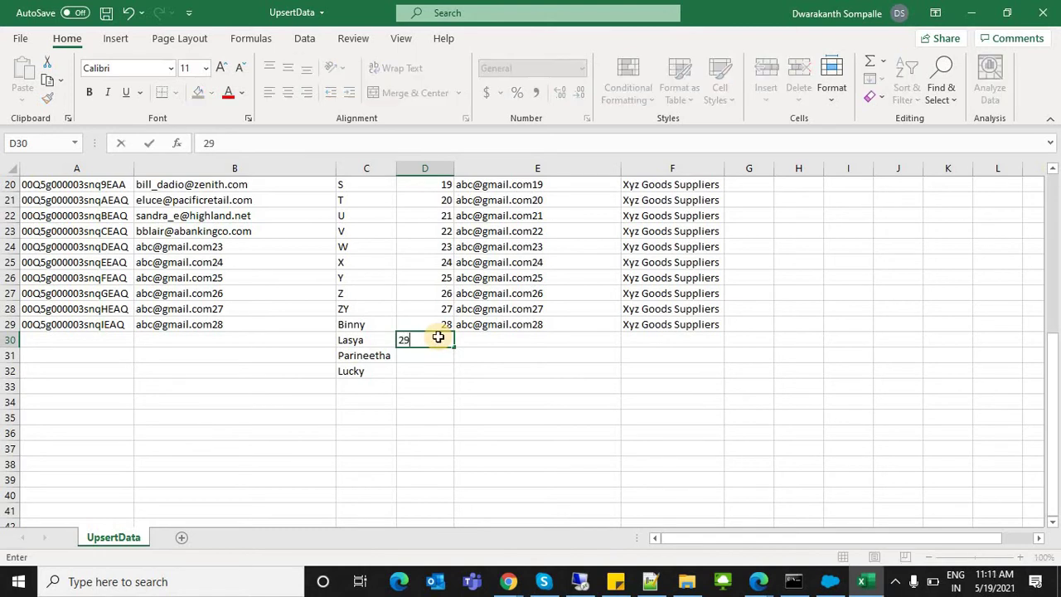
pyautogui.press('Return')
pyautogui.write('30')
pyautogui.press('Return')
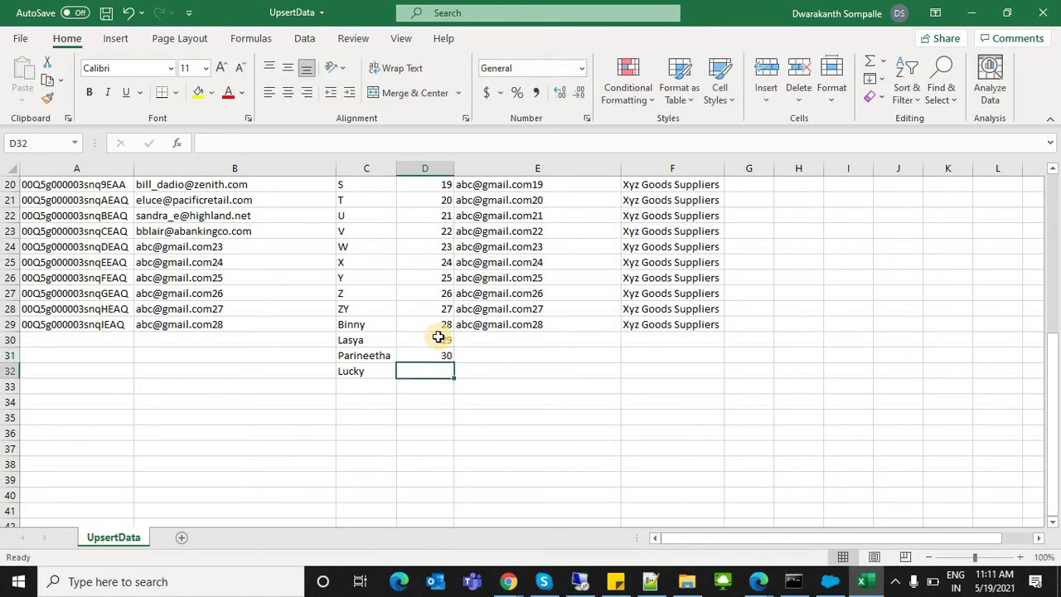
pyautogui.write('31')
pyautogui.click(486, 325)
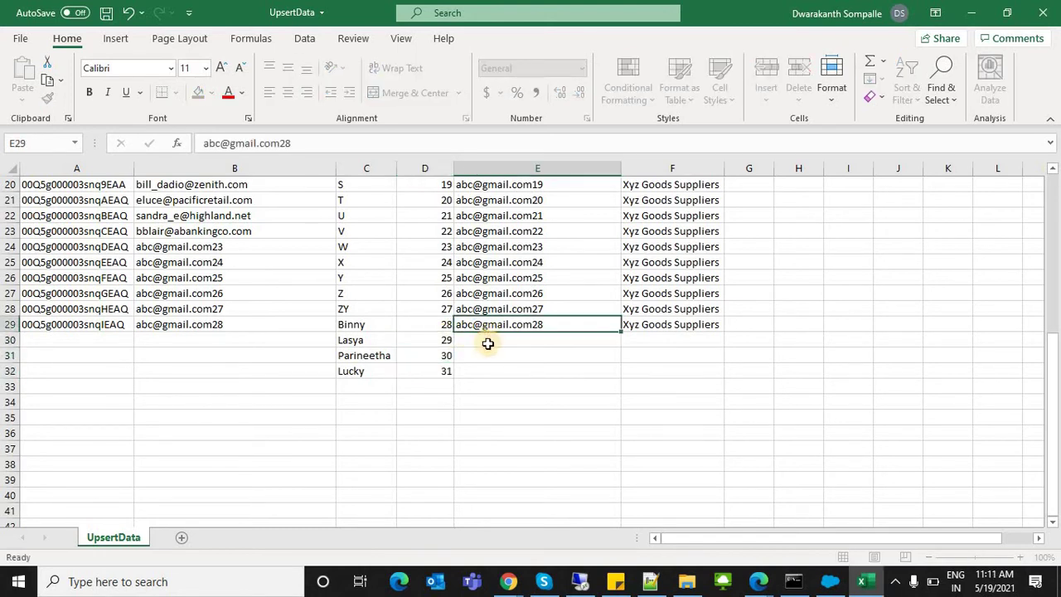
# Step: Fill E30:E32 with each new lead's primary email and begin row 30's company name
pyautogui.click(488, 345)
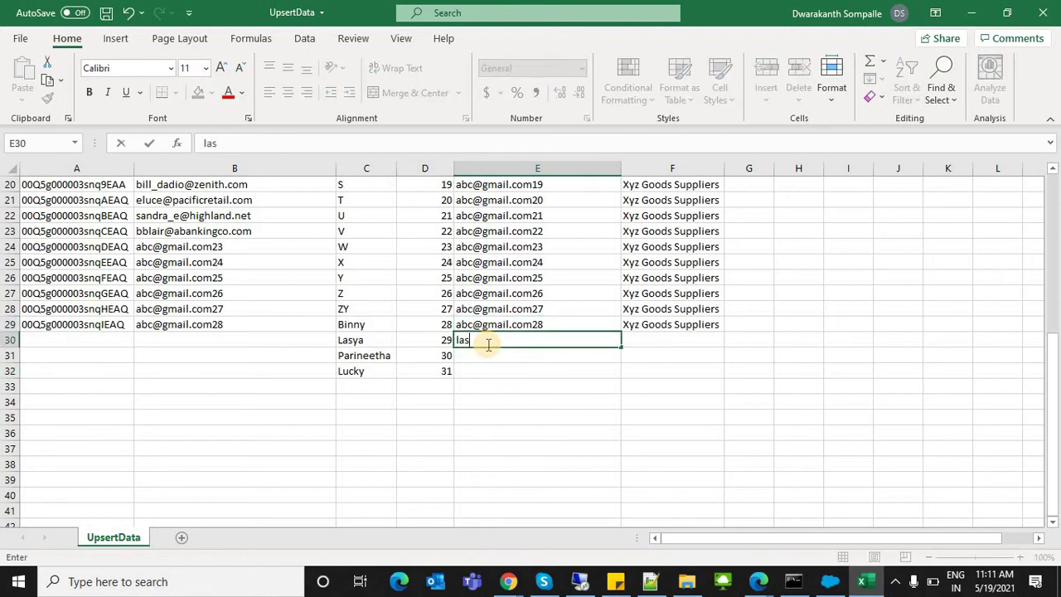
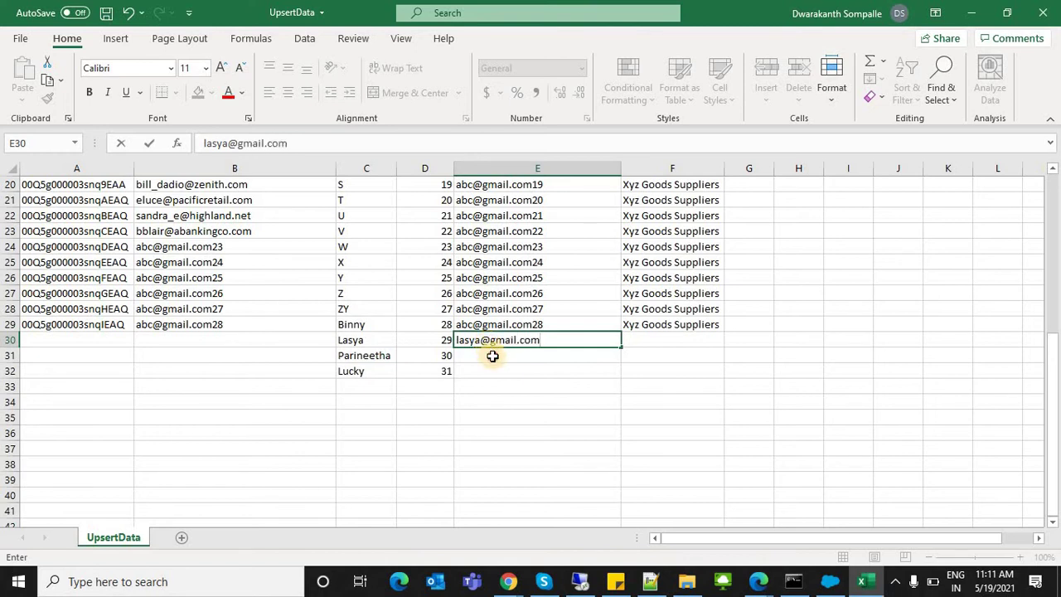
pyautogui.click(493, 356)
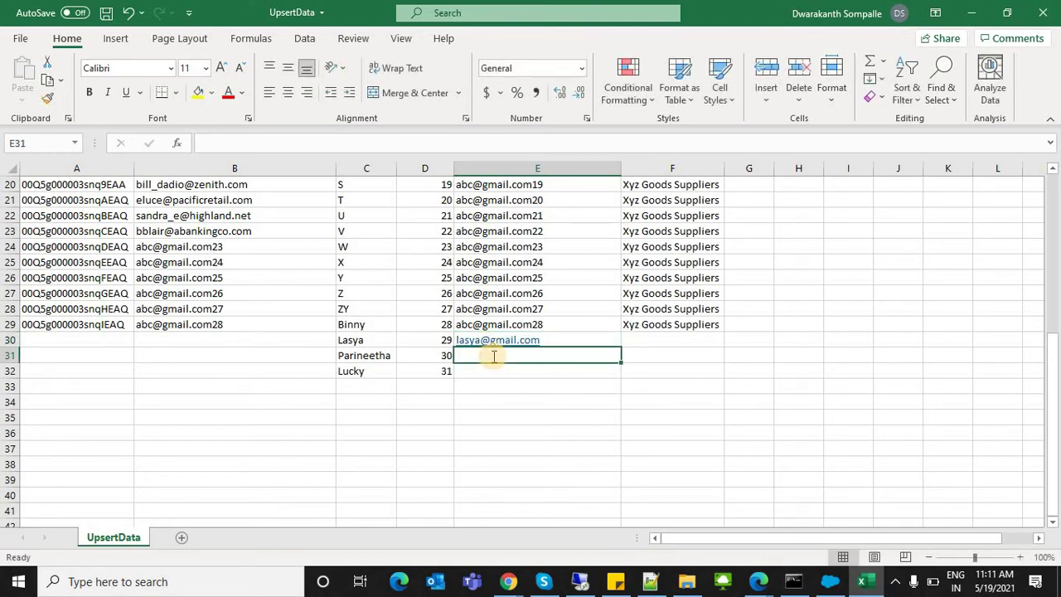
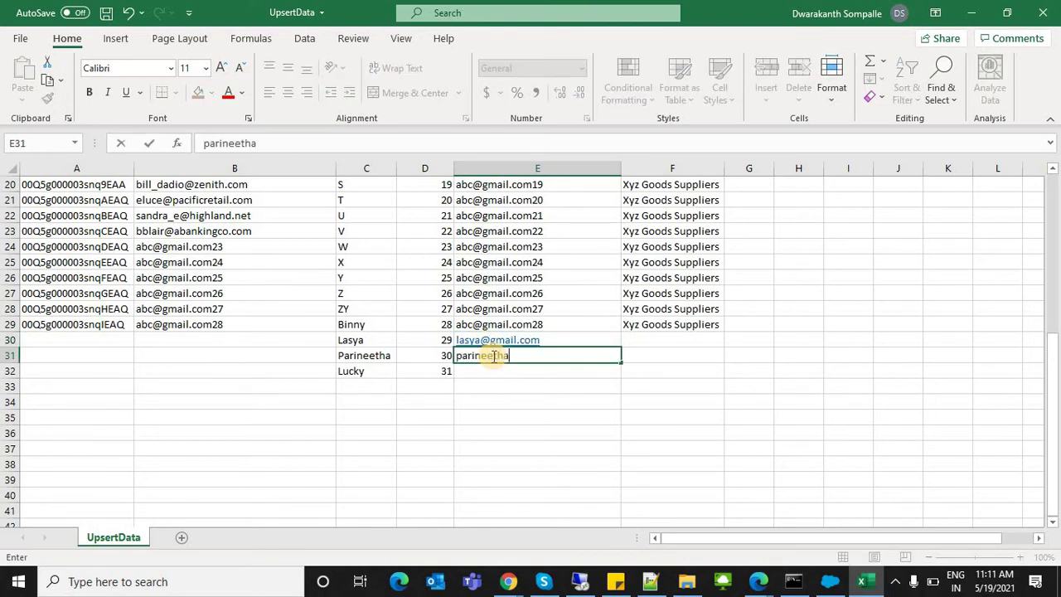
pyautogui.press('Tab')
pyautogui.click(494, 369)
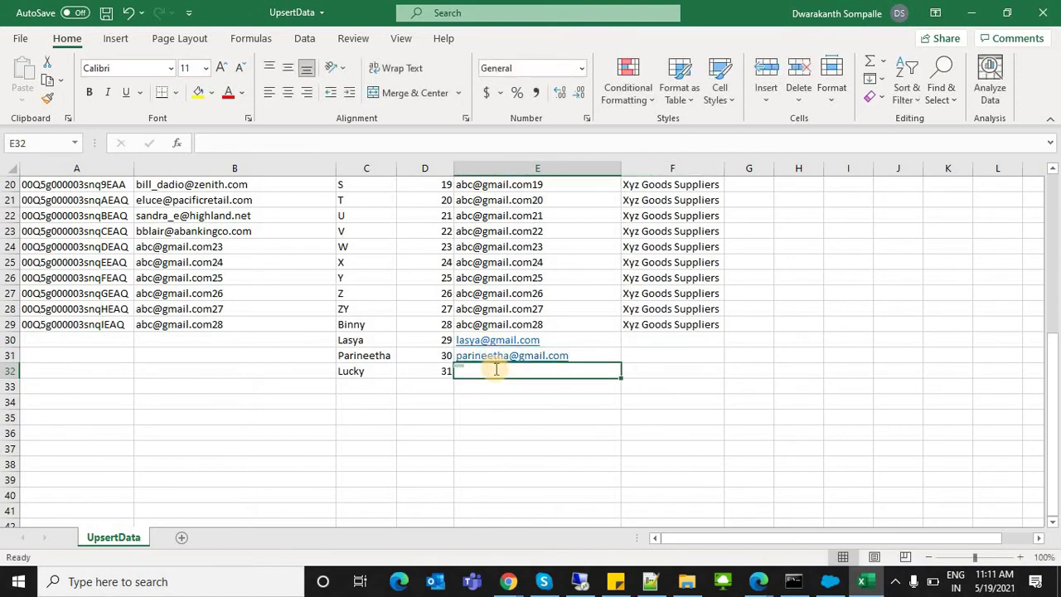
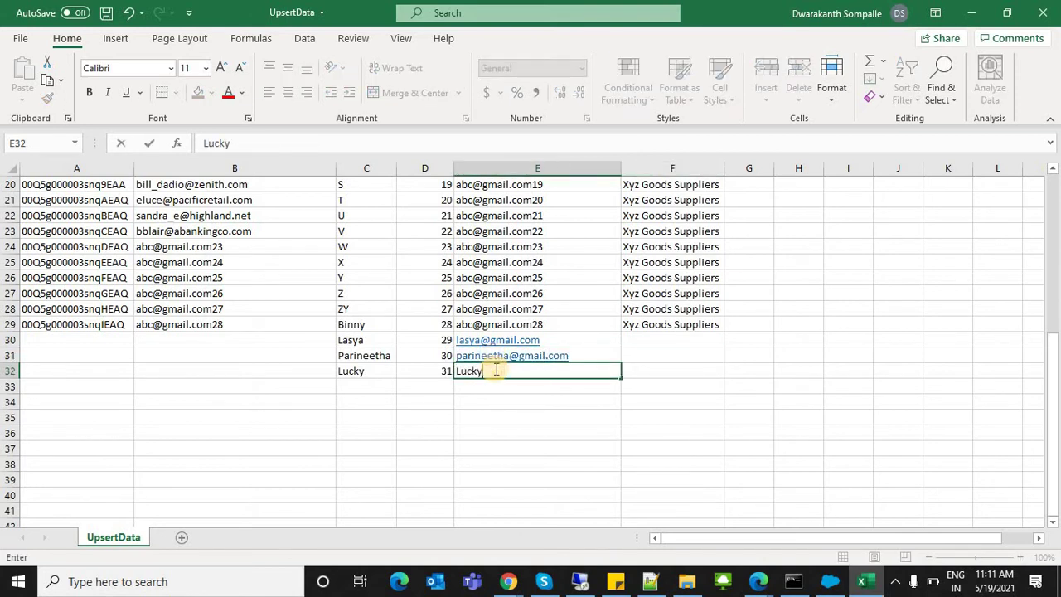
pyautogui.click(631, 342)
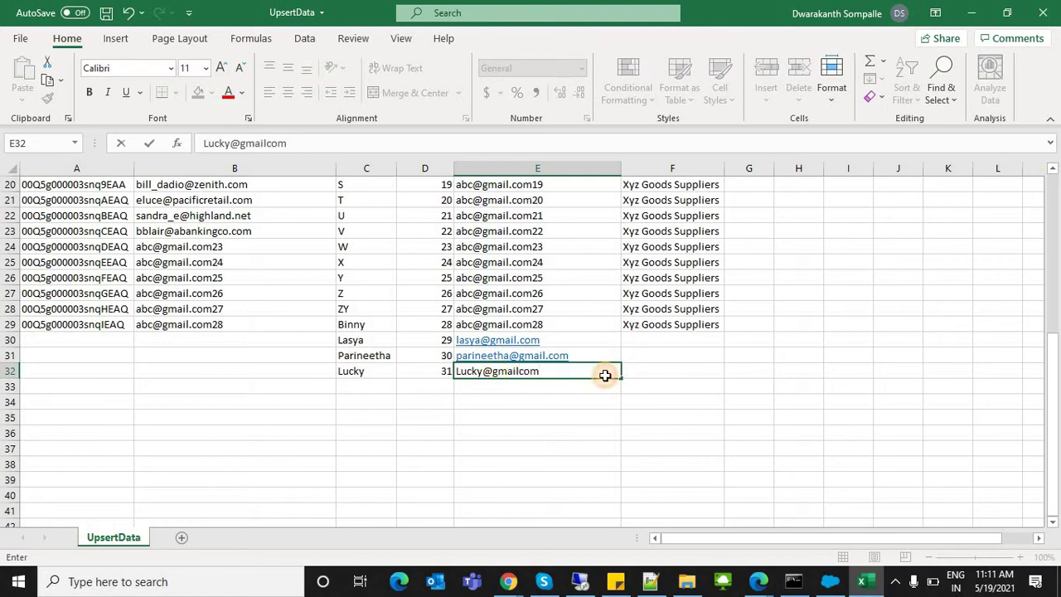
pyautogui.write('Las')
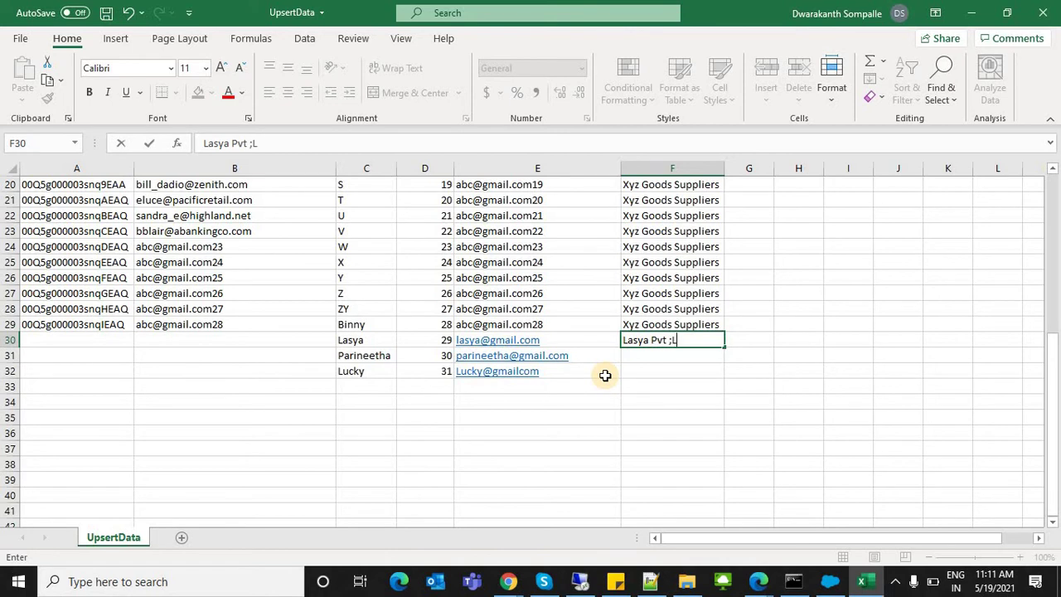
pyautogui.write('ya Pvt Ltd')
# Step: Enter company names in F30, F31 and F32, rejecting the AutoComplete suggestion in F32
pyautogui.press('Return')
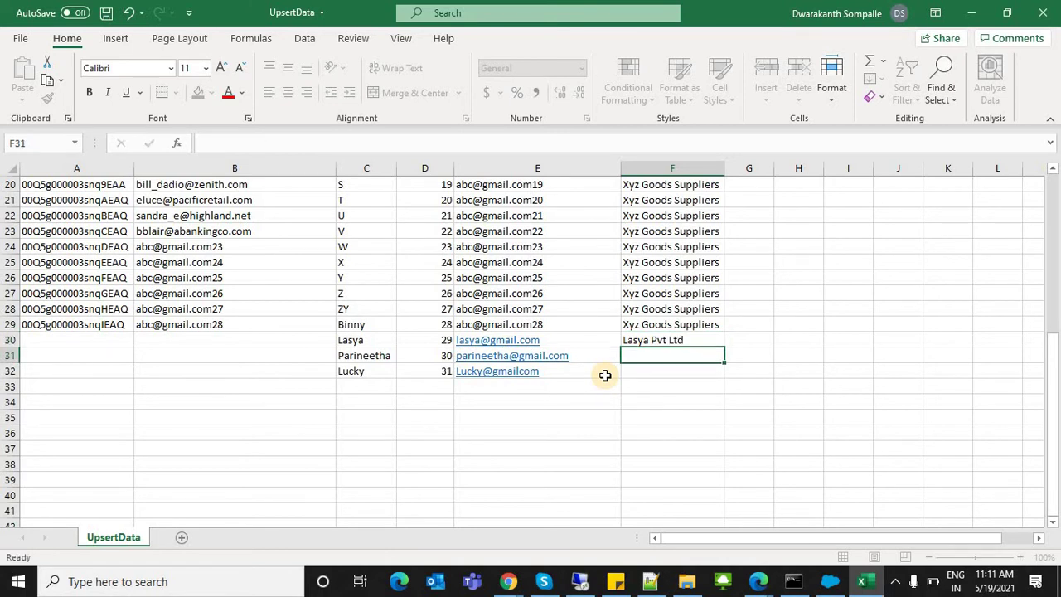
pyautogui.write('Parineetha Movies')
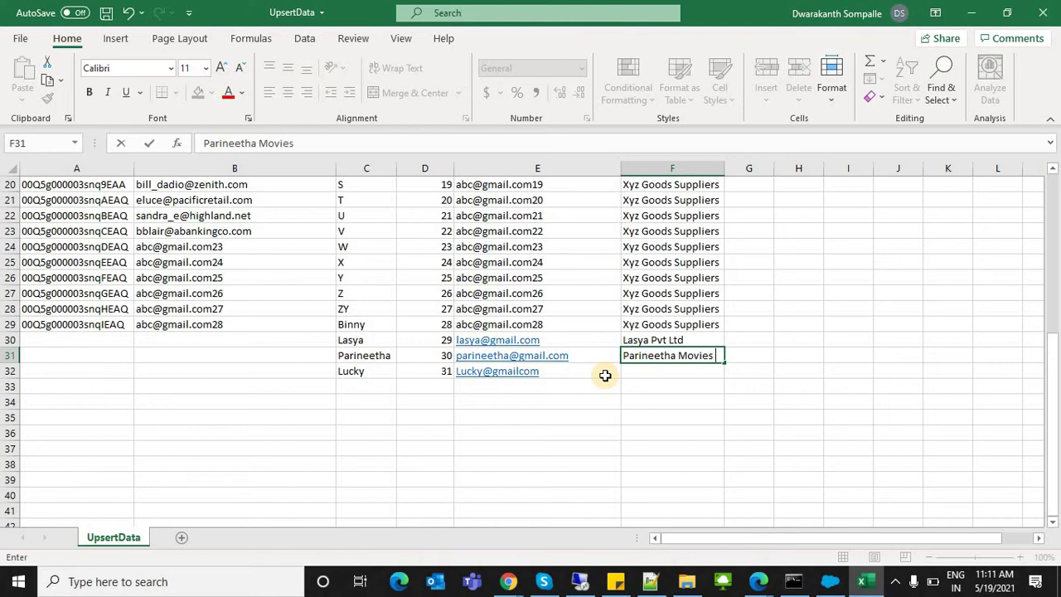
pyautogui.write('Pvt Ltd')
pyautogui.press('Return')
pyautogui.write('L')
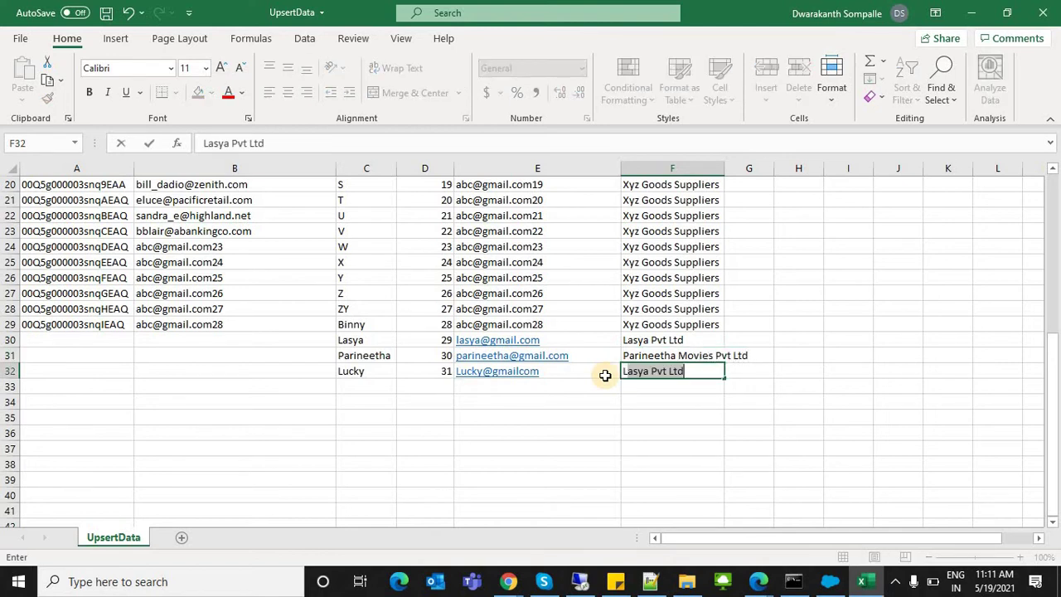
pyautogui.press('BackSpace')
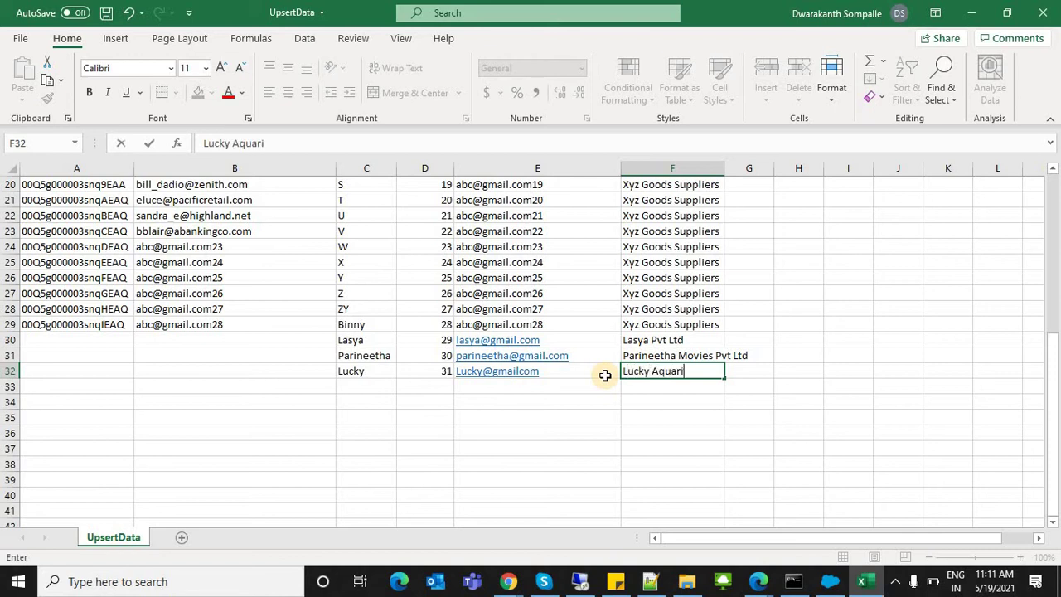
pyautogui.write('ucky Aquariums')
pyautogui.press('Return')
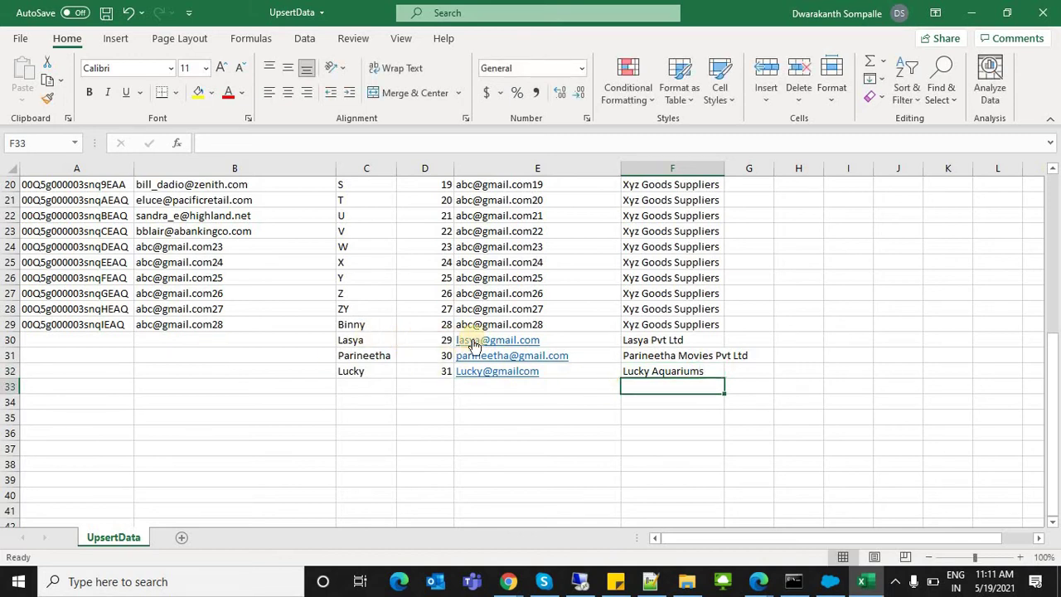
# Step: Copy the new emails from E30:E32 into B30:B32
pyautogui.moveTo(580, 339); pyautogui.dragTo(575, 369)
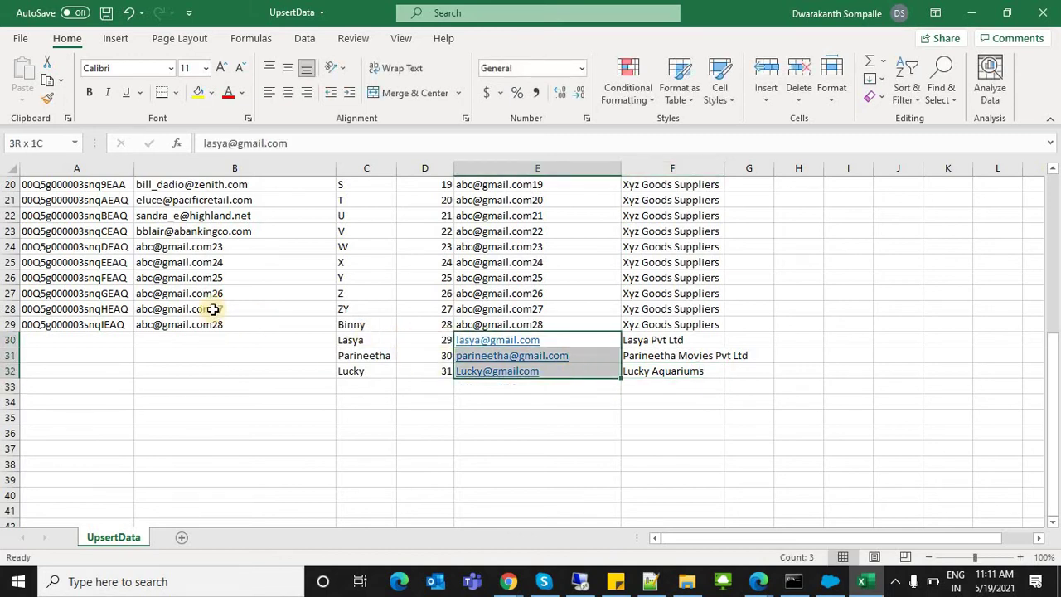
pyautogui.hotkey('ctrl', 'c')
pyautogui.moveTo(172, 342); pyautogui.dragTo(196, 379)
pyautogui.hotkey('ctrl', 'v')
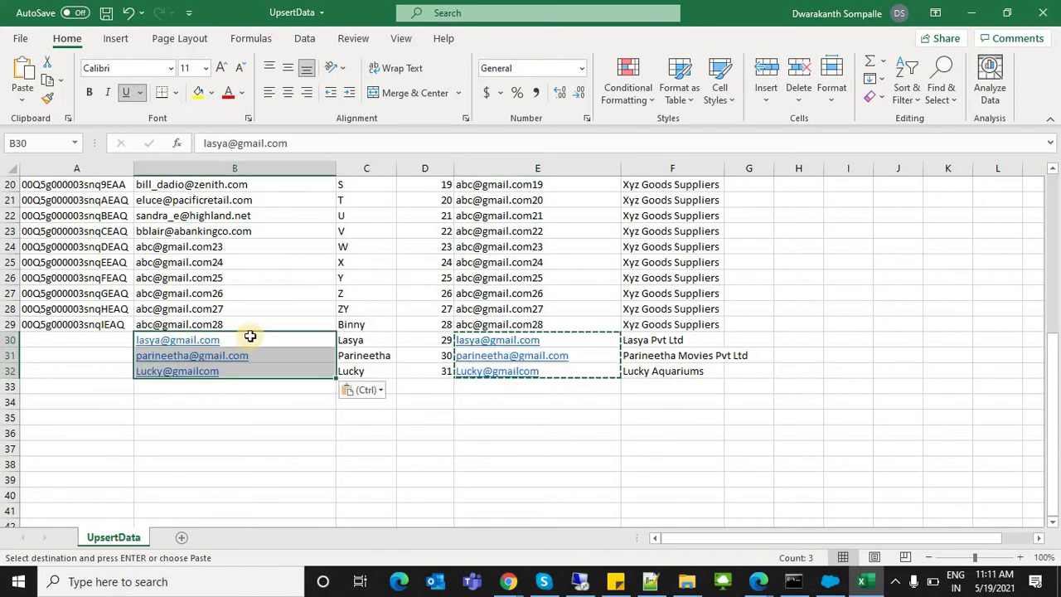
# Step: Alter the B30:B32 emails so they differ, appending 1 to B30 and a name suffix to B31 and B32
pyautogui.doubleClick(257, 341)
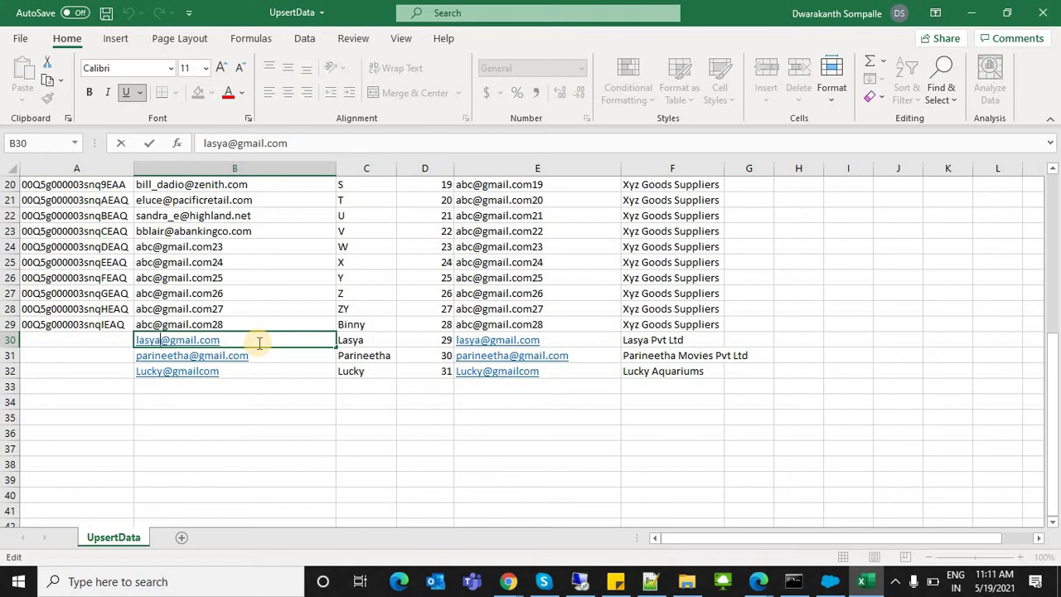
pyautogui.write('1')
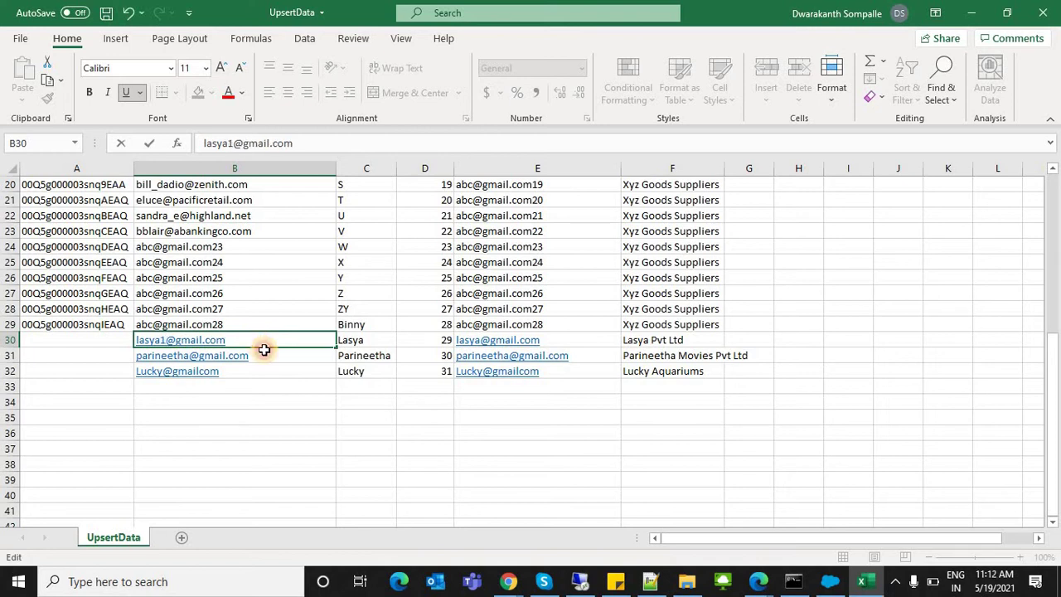
pyautogui.press('Return')
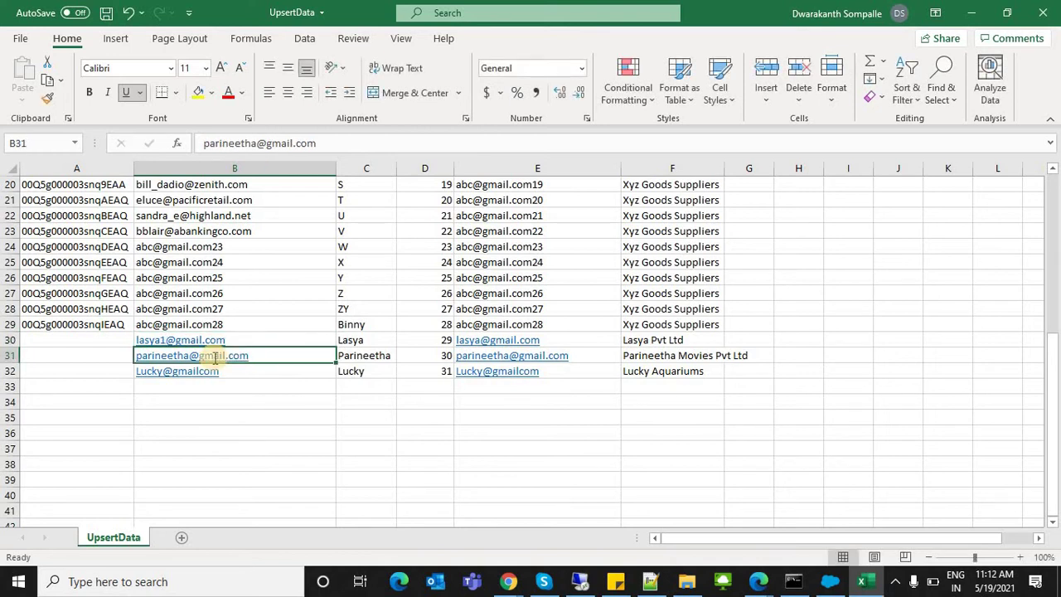
pyautogui.doubleClick(194, 356)
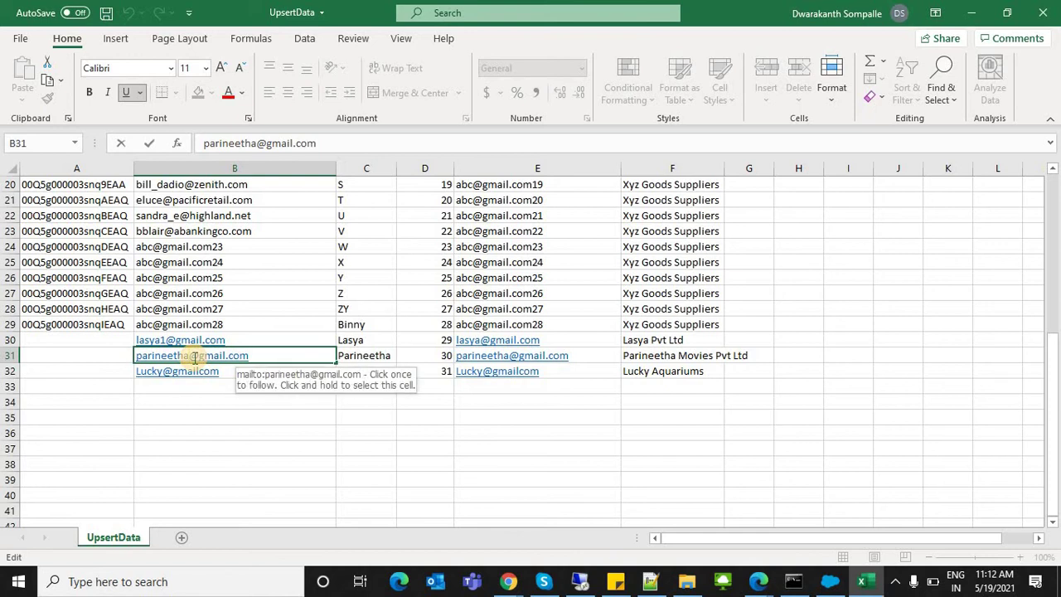
pyautogui.write('_Dwarak')
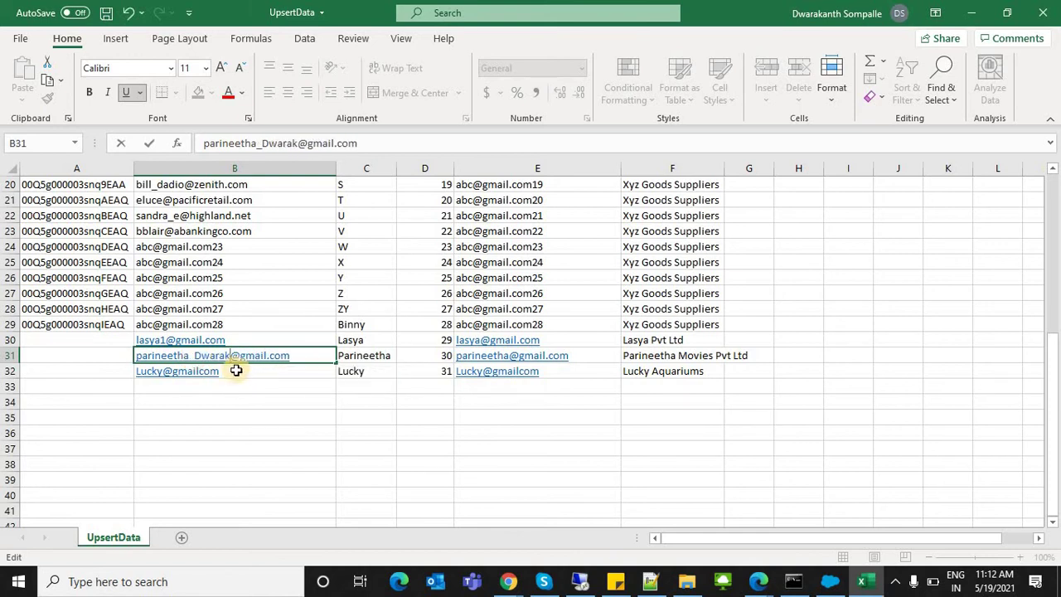
pyautogui.press('Return')
pyautogui.doubleClick(237, 370)
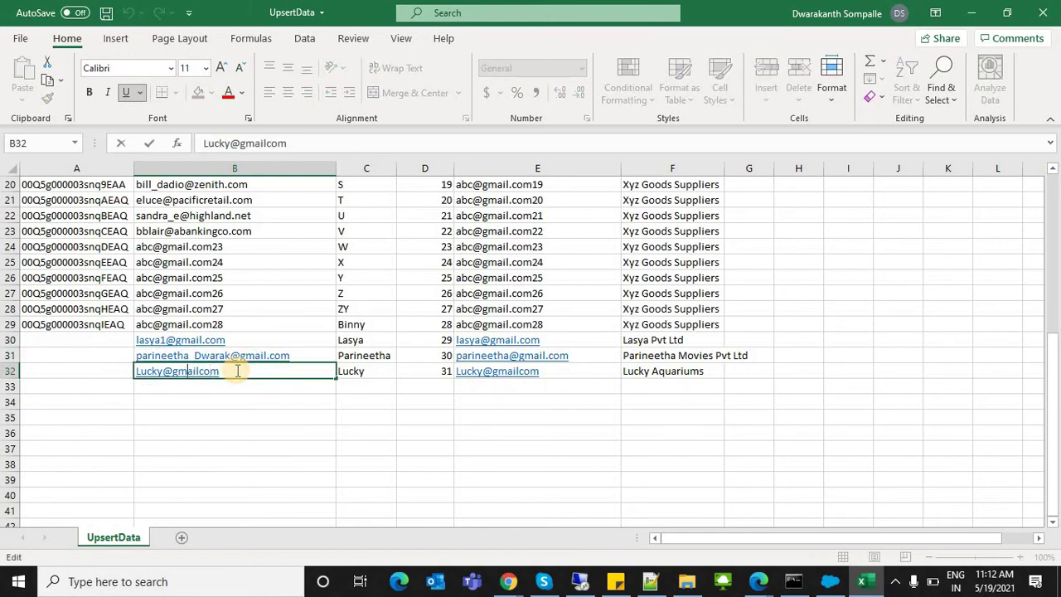
pyautogui.write('_Dwarak')
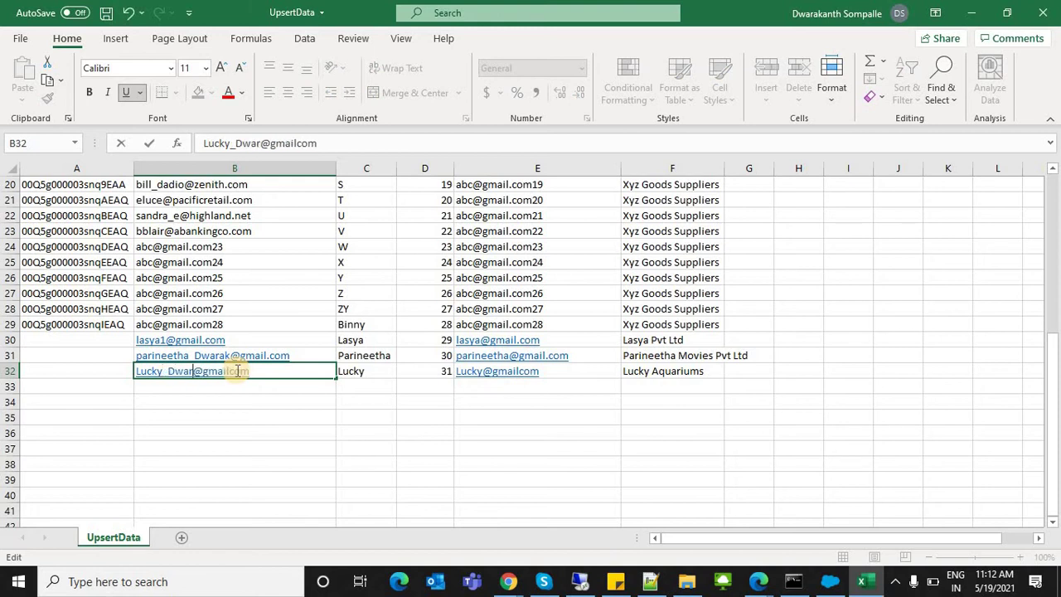
# Step: Review the new rows and existing email and first-name ranges, then start editing C22
pyautogui.moveTo(78, 338); pyautogui.dragTo(82, 371)
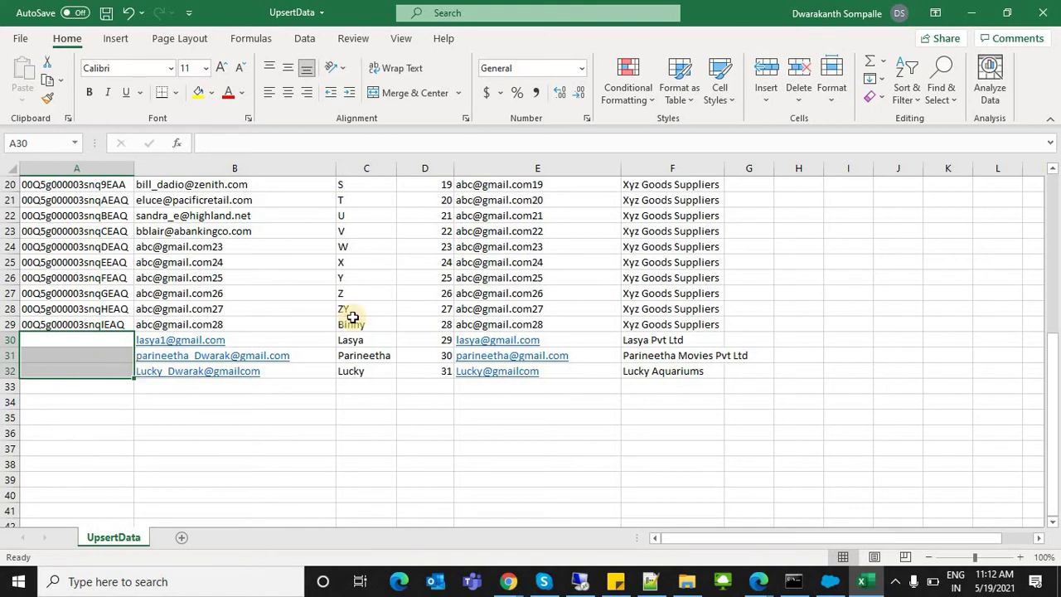
pyautogui.moveTo(295, 339); pyautogui.dragTo(676, 370)
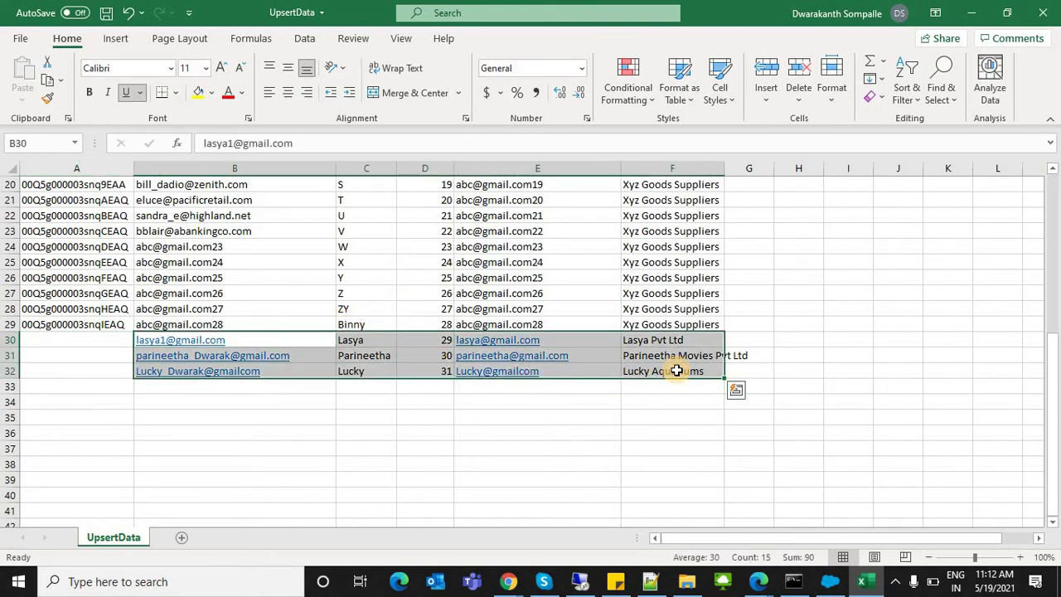
pyautogui.moveTo(225, 323); pyautogui.dragTo(257, 263)
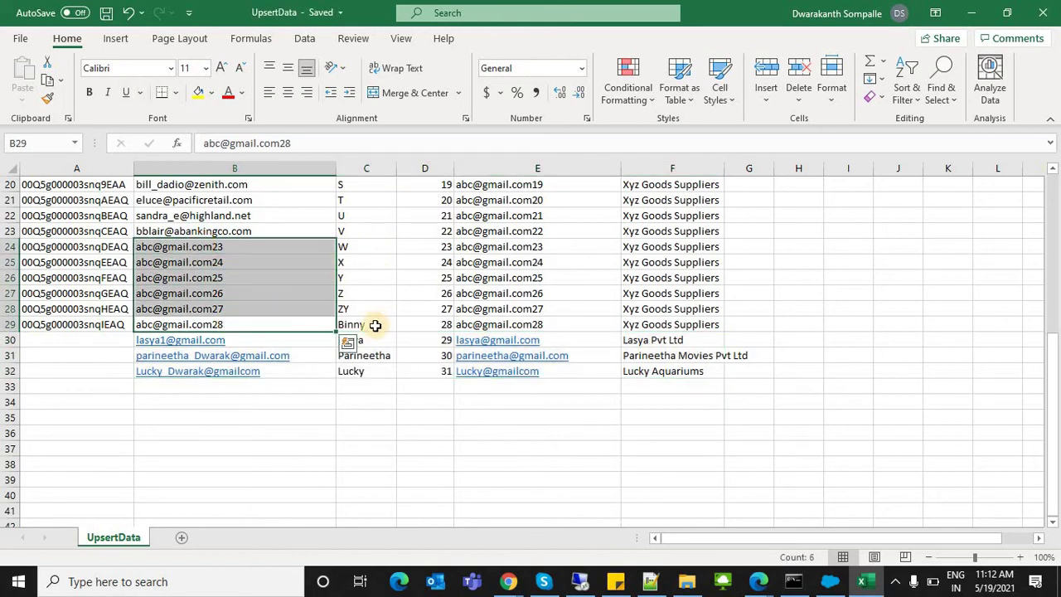
pyautogui.moveTo(374, 325); pyautogui.dragTo(358, 212)
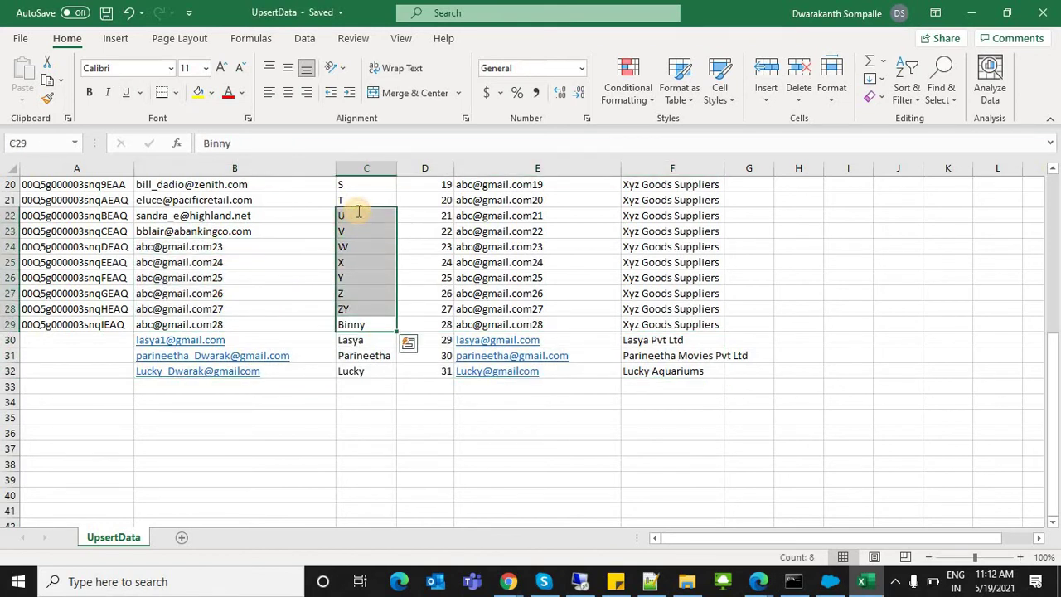
pyautogui.doubleClick(358, 212)
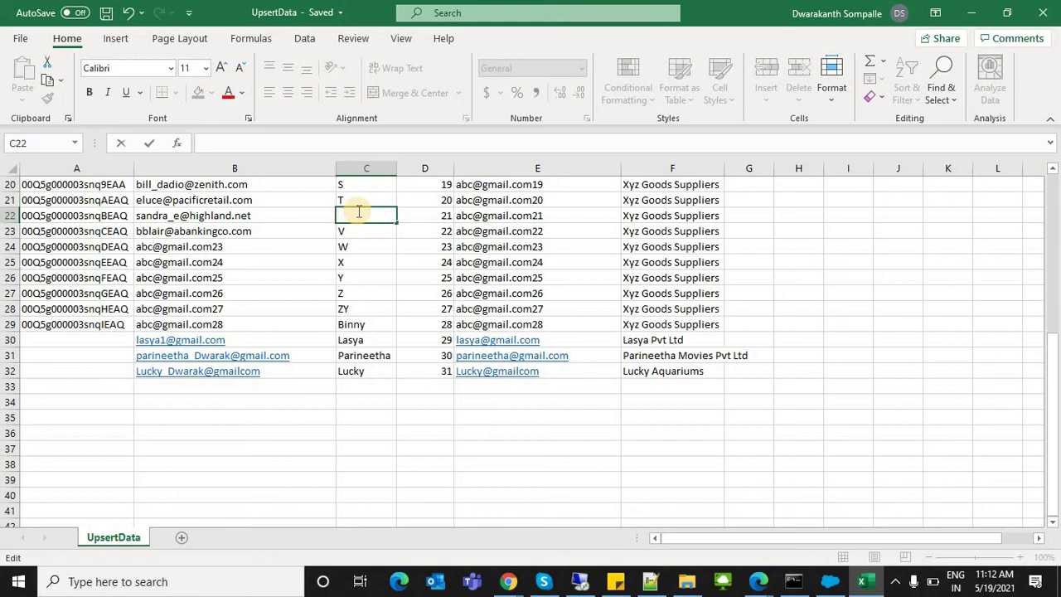
# Step: Edit lead row 22: append 'u' to C22, replace D22's 21 with a surname, update E22's email
pyautogui.write('u')
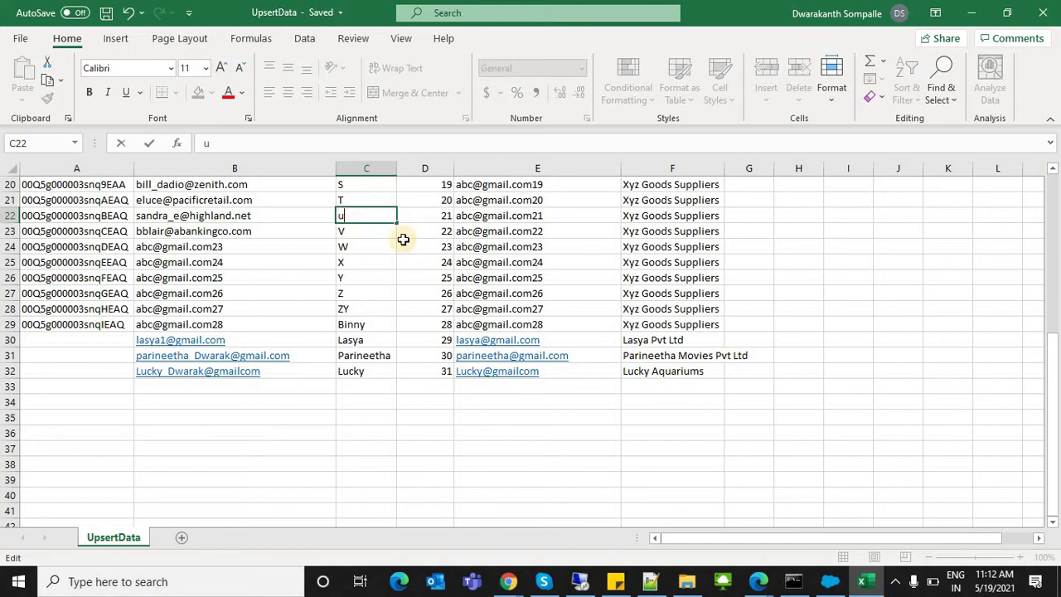
pyautogui.click(415, 213)
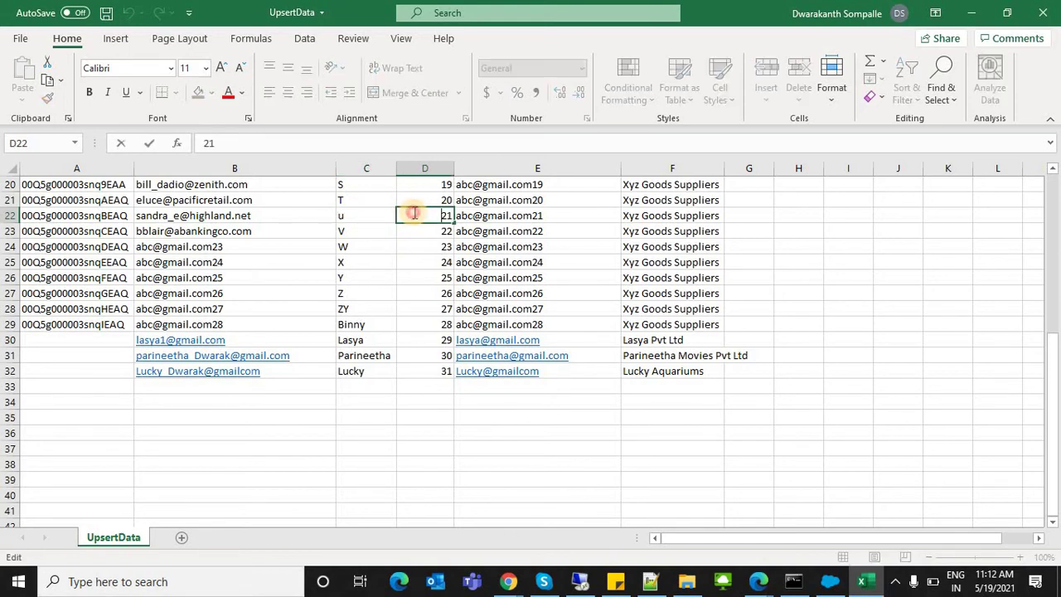
pyautogui.doubleClick(414, 213)
pyautogui.write('sankar')
pyautogui.click(471, 215)
pyautogui.doubleClick(471, 215)
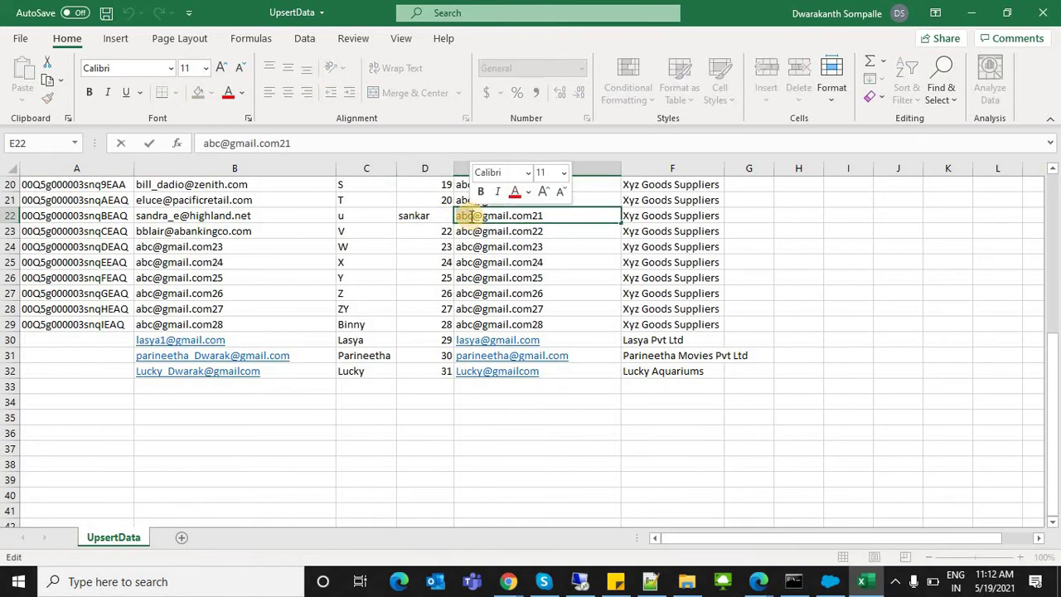
pyautogui.write('sankar')
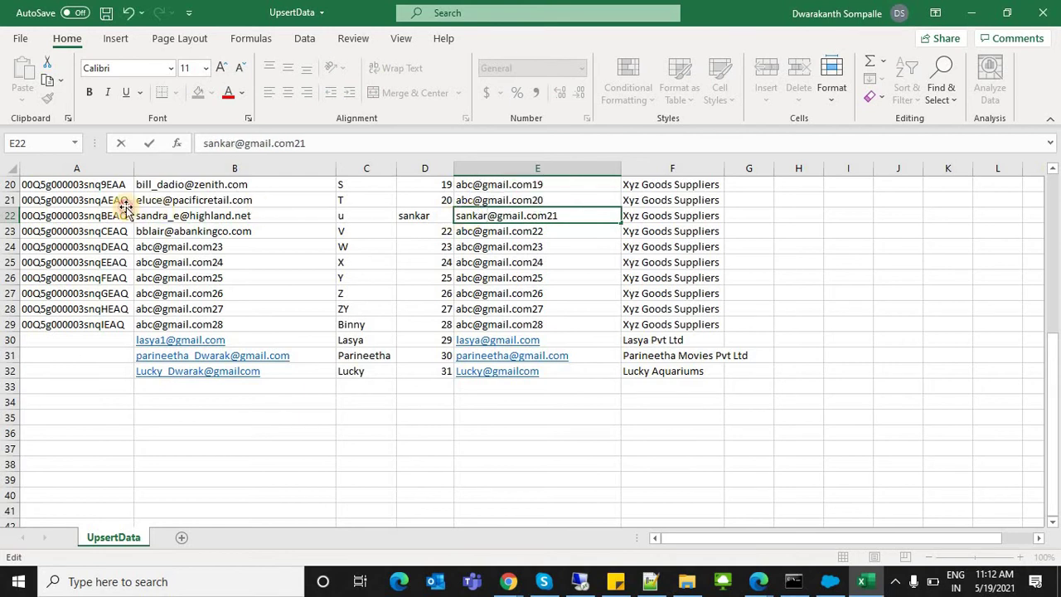
pyautogui.click(106, 203)
pyautogui.click(91, 214)
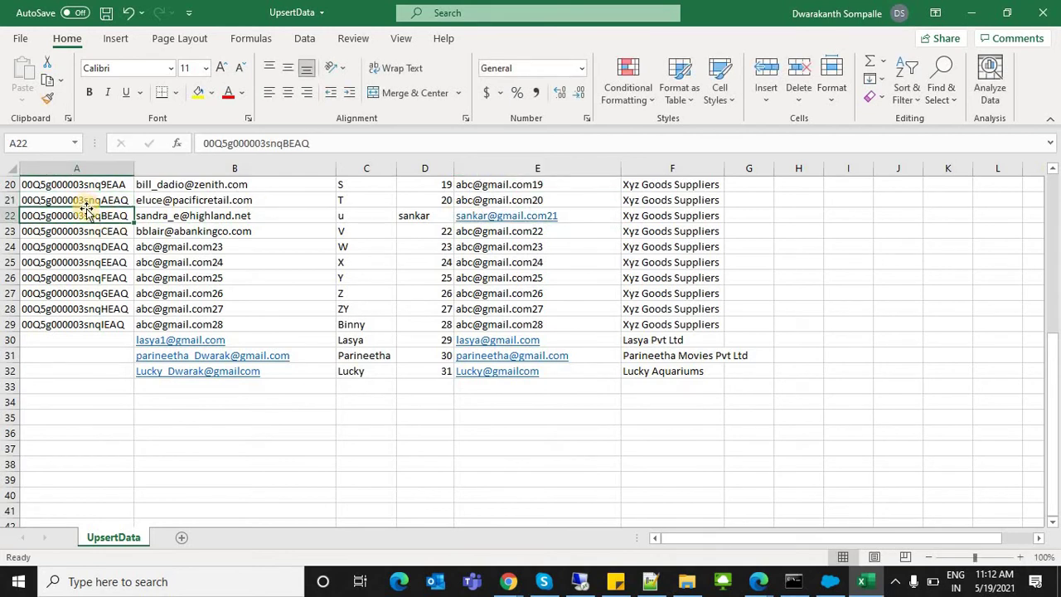
pyautogui.click(86, 203)
pyautogui.click(83, 215)
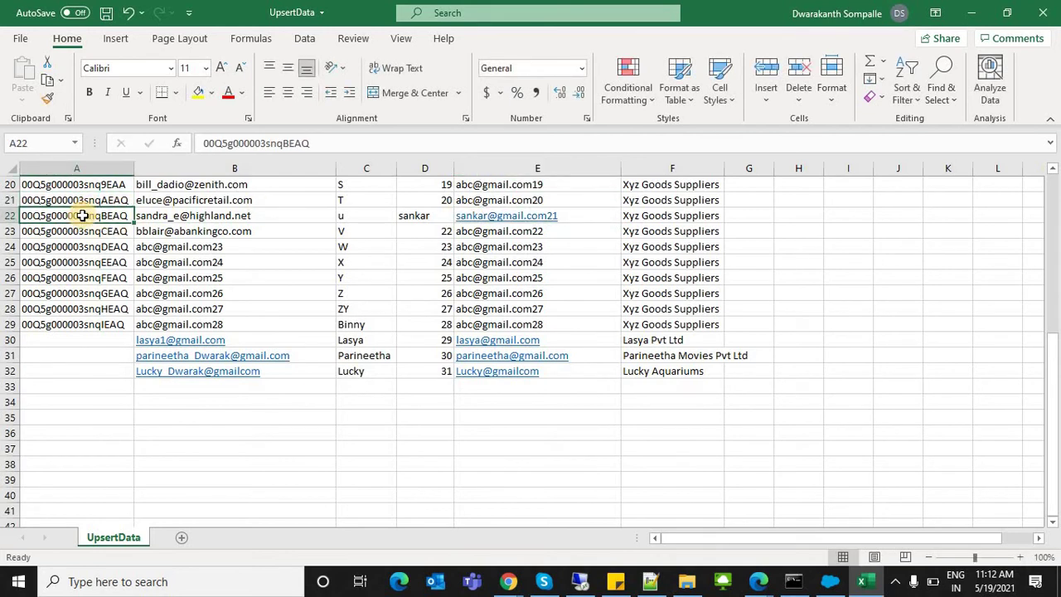
pyautogui.click(420, 214)
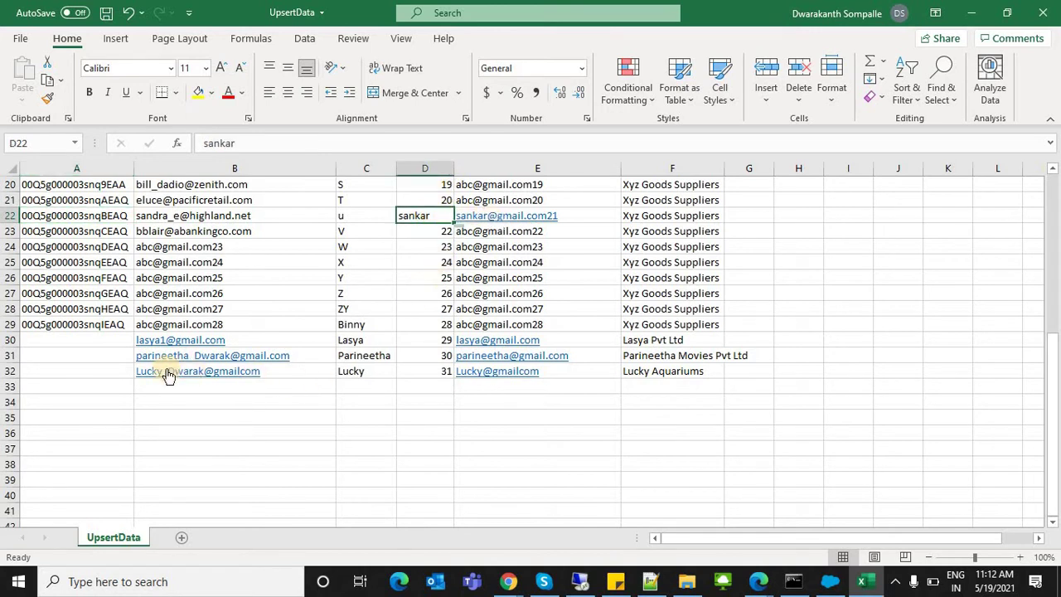
# Step: Confirm the ID cells of new rows 30–32 are empty and save UpsertData with Ctrl+S
pyautogui.click(111, 339)
pyautogui.hotkey('shift', 'Right')
pyautogui.hotkey('shift', 'Down')
pyautogui.hotkey('shift', 'Down')
pyautogui.hotkey('shift', 'Right')
pyautogui.hotkey('shift', 'Right')
pyautogui.hotkey('shift', 'Right')
pyautogui.hotkey('shift', 'Right')
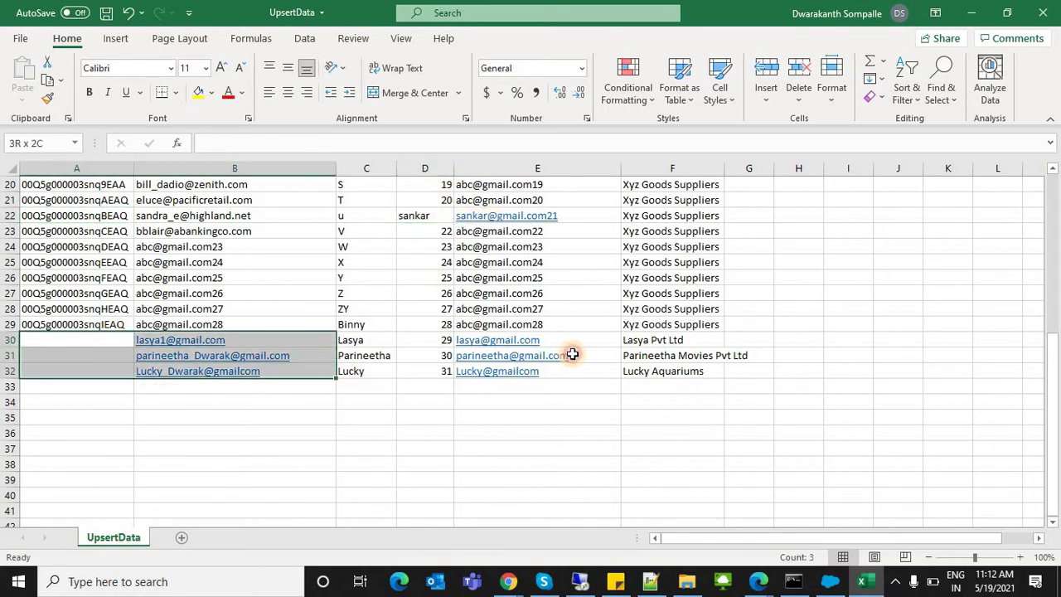
pyautogui.click(66, 340)
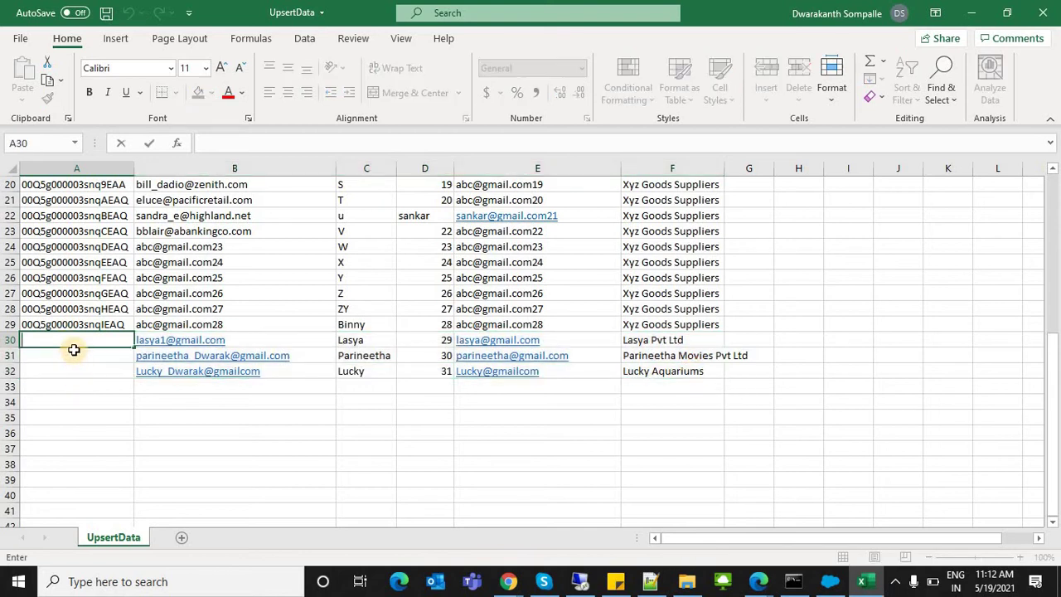
pyautogui.press('Return')
pyautogui.press('Return')
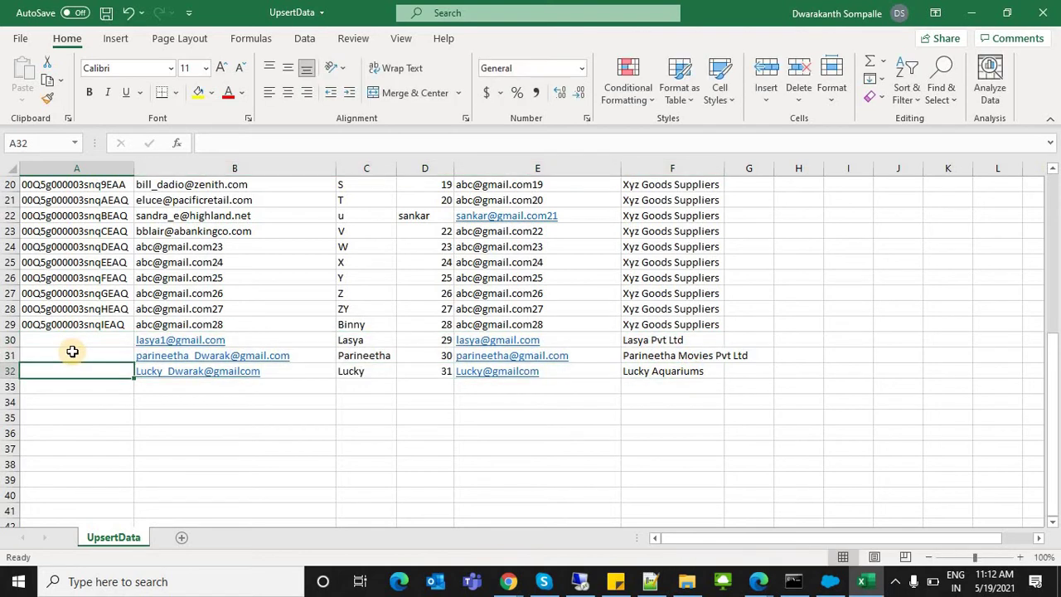
pyautogui.click(66, 282)
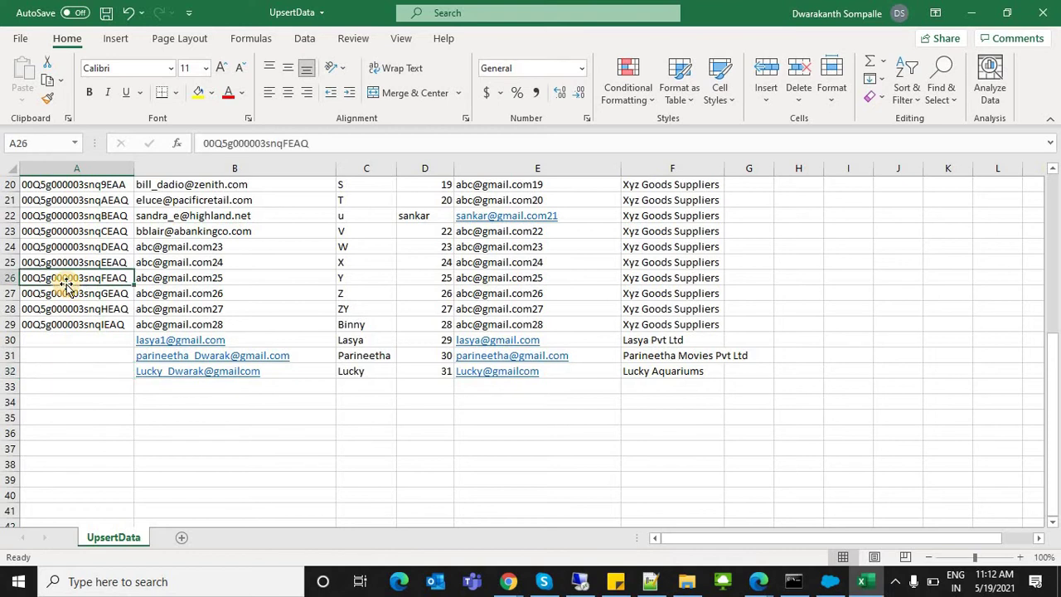
pyautogui.press('Tab')
pyautogui.click(67, 284)
pyautogui.press('Down')
pyautogui.press('Down')
pyautogui.press('Down')
pyautogui.press('Down')
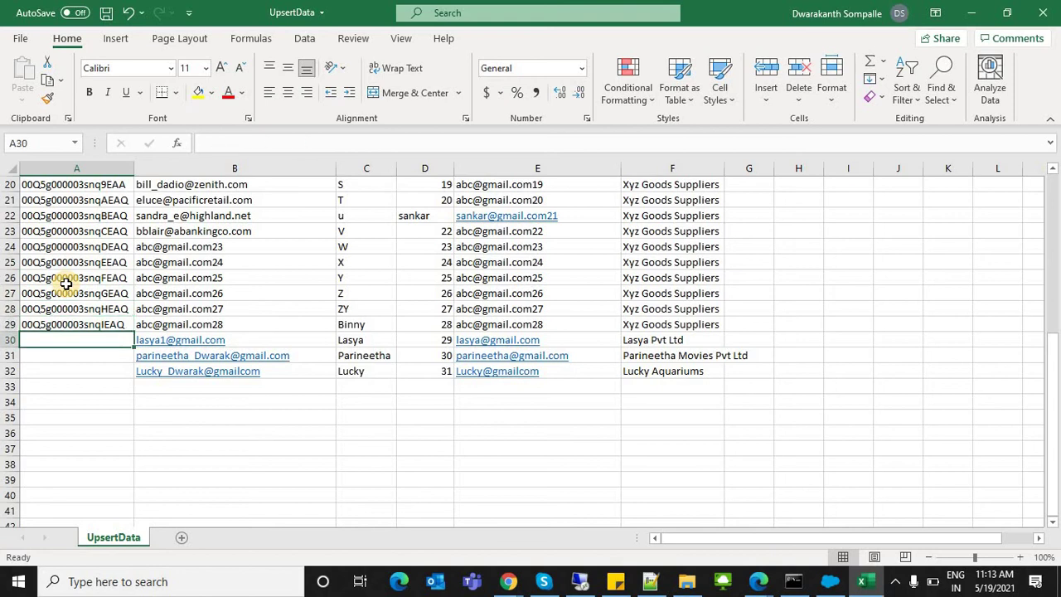
pyautogui.press('Down')
pyautogui.press('Down')
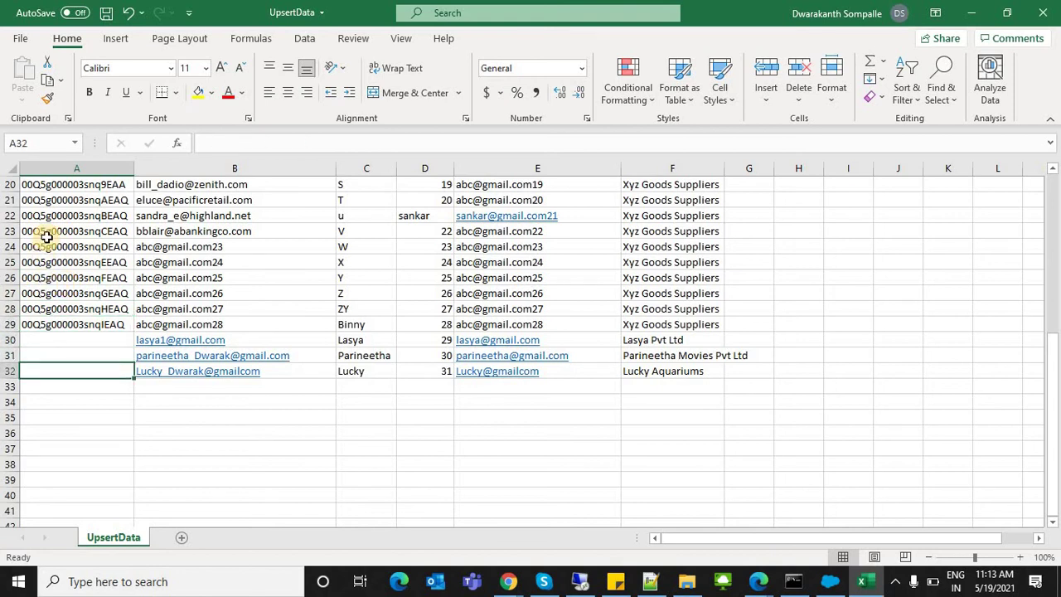
pyautogui.hotkey('ctrl', 's')
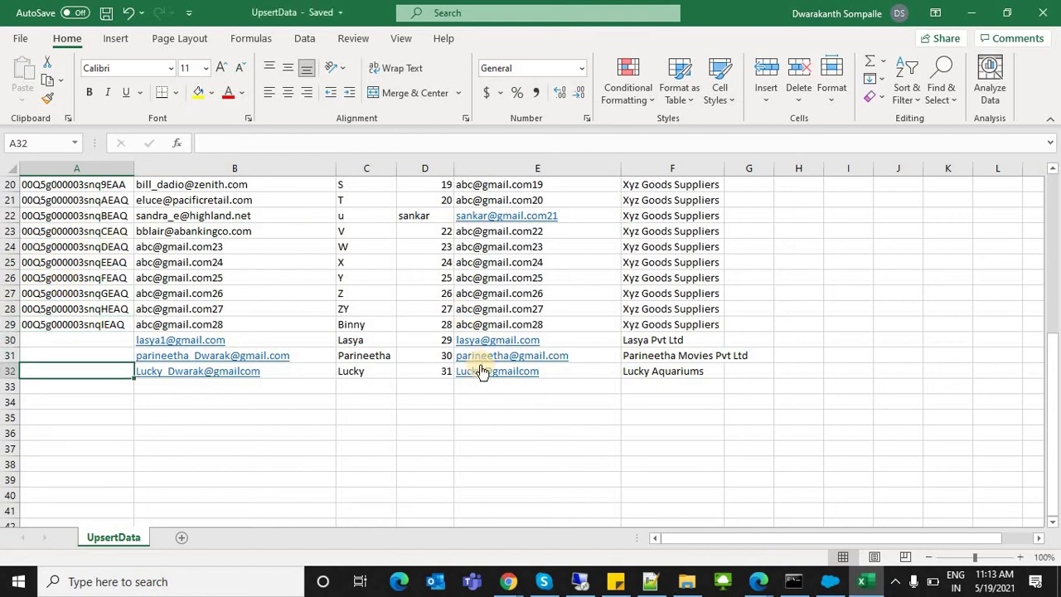
# Step: Set the last name in D30, D31 and D32 to 's', discarding autocomplete text
pyautogui.click(638, 335)
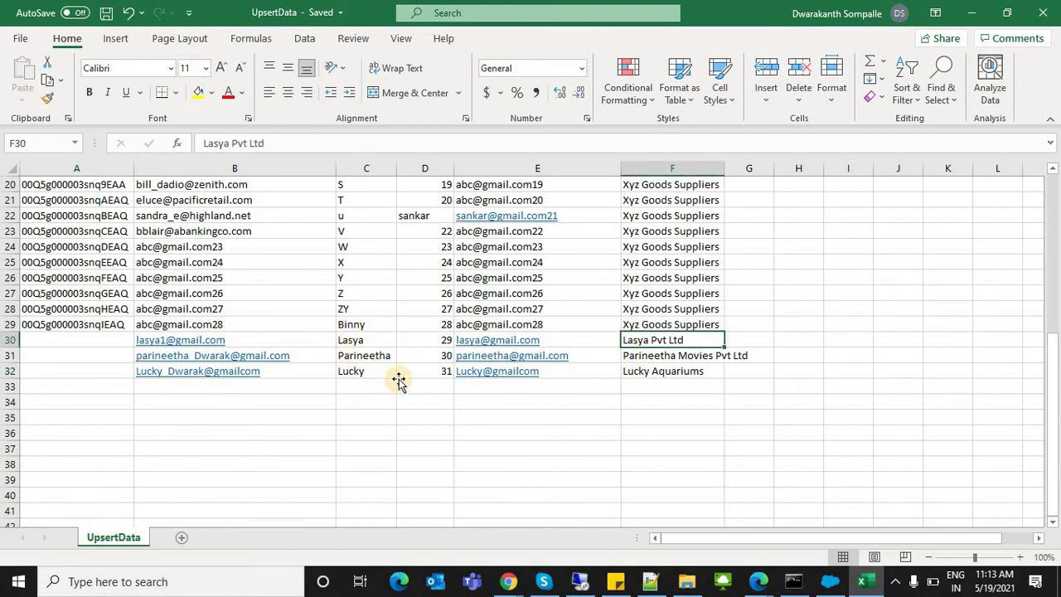
pyautogui.moveTo(356, 324); pyautogui.dragTo(365, 386)
pyautogui.click(437, 353)
pyautogui.click(441, 339)
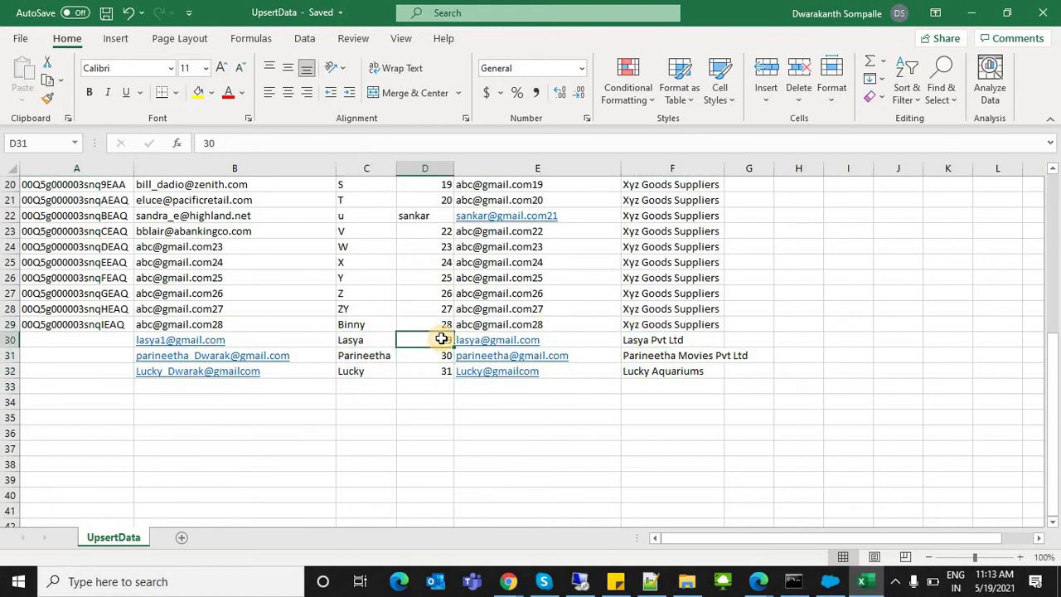
pyautogui.write('sankar')
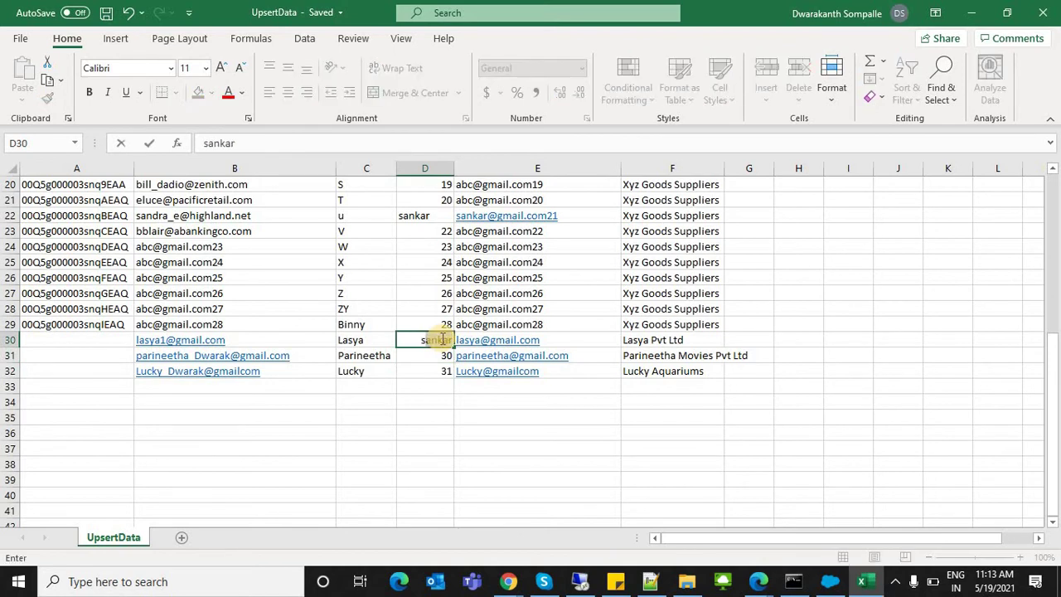
pyautogui.press('BackSpace')
pyautogui.press('Return')
pyautogui.write('s')
pyautogui.hotkey('ctrl', 'Return')
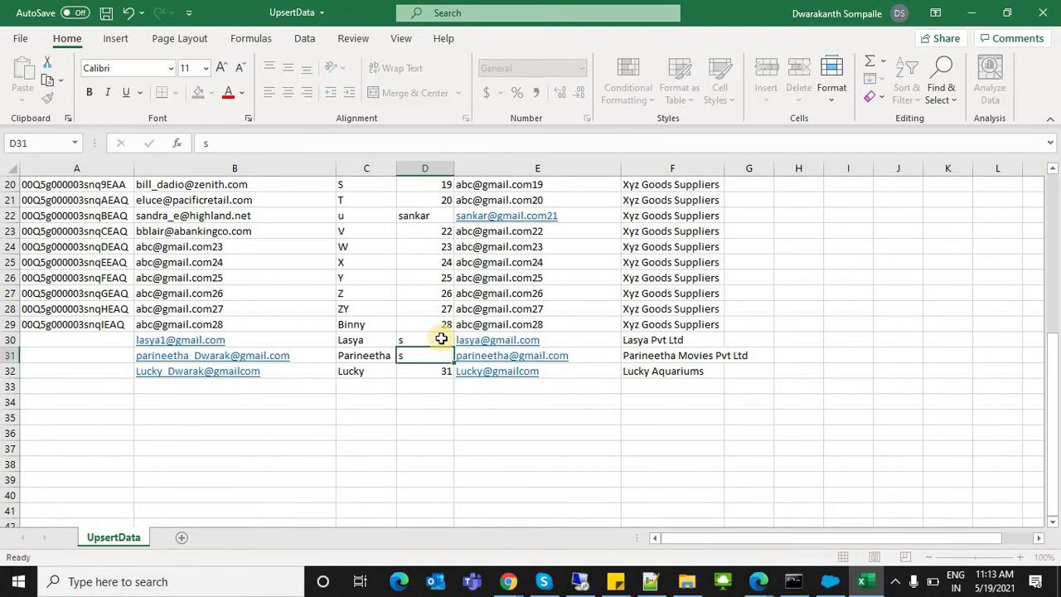
pyautogui.press('Return')
pyautogui.write('s')
pyautogui.press('Return')
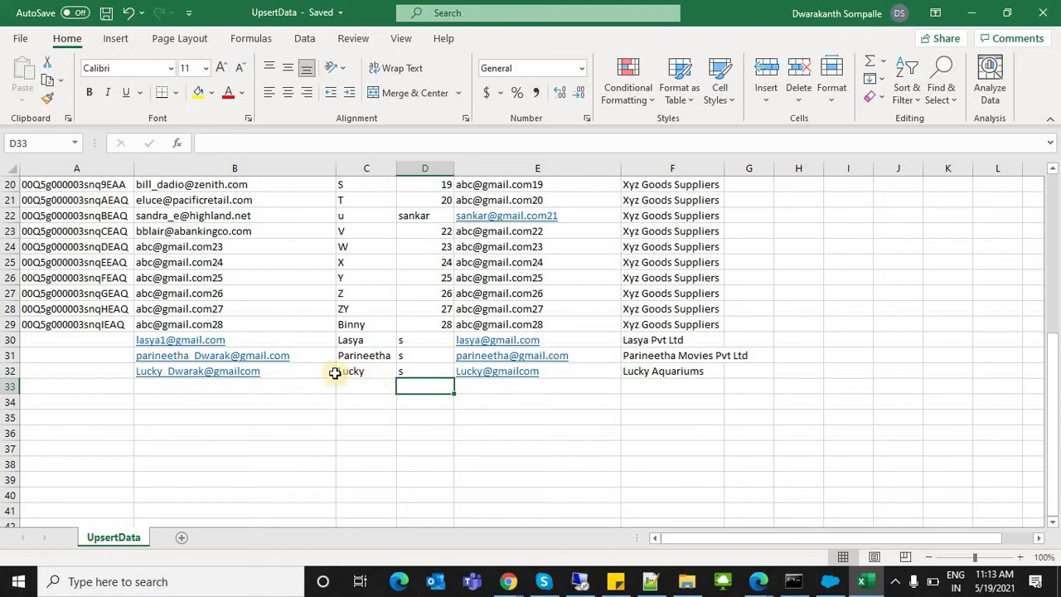
# Step: Reselect the three new lead rows and clear the ID cell A30
pyautogui.click(75, 339)
pyautogui.moveTo(280, 365)
pyautogui.mouseDown()
pyautogui.moveTo(649, 371)
pyautogui.moveTo(697, 387)
pyautogui.mouseUp()
pyautogui.click(82, 376)
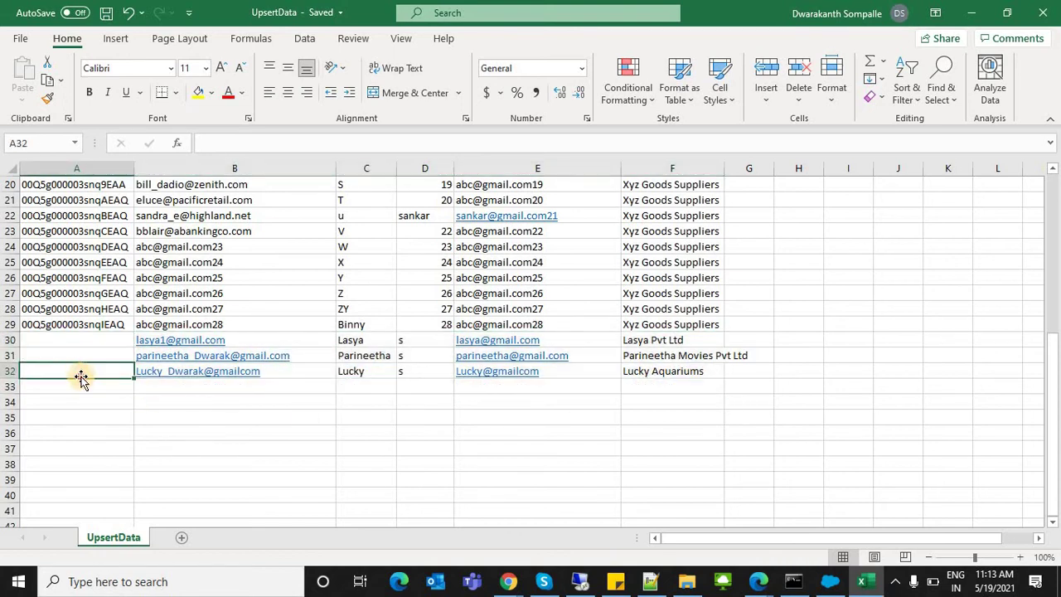
pyautogui.click(74, 337)
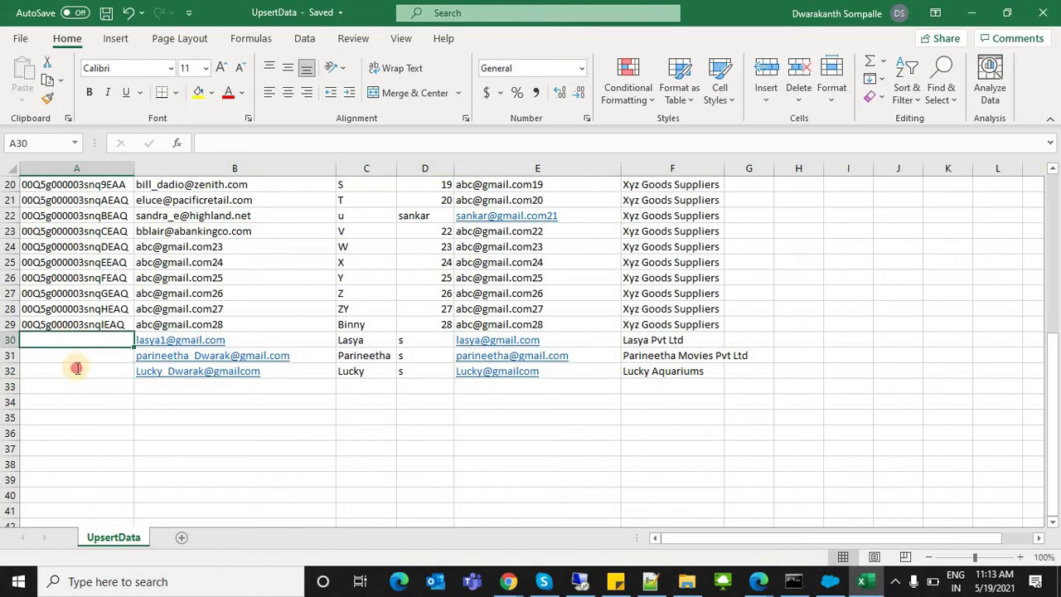
pyautogui.press('BackSpace')
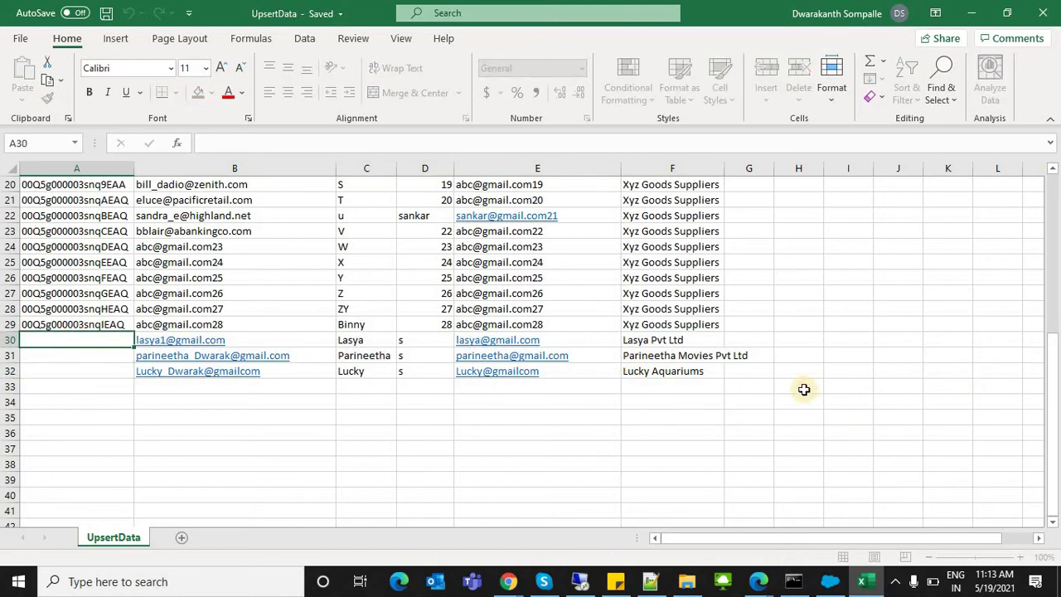
pyautogui.press('Return')
pyautogui.click(645, 339)
pyautogui.keyDown('shift'); pyautogui.click(652, 370); pyautogui.keyUp('shift')
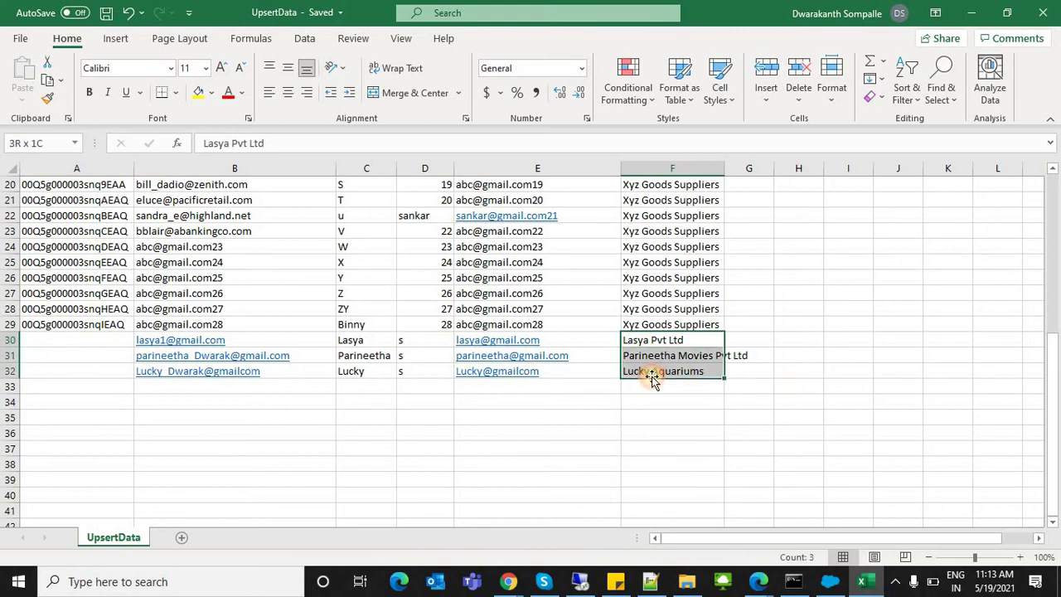
pyautogui.moveTo(1052, 385); pyautogui.dragTo(1054, 266)
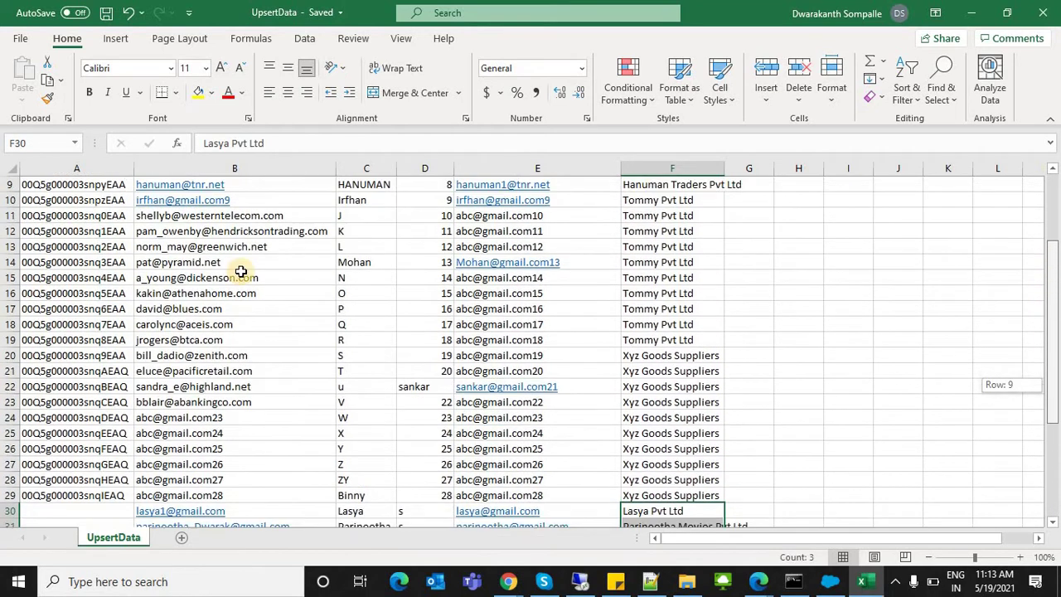
pyautogui.moveTo(56, 218); pyautogui.dragTo(665, 433)
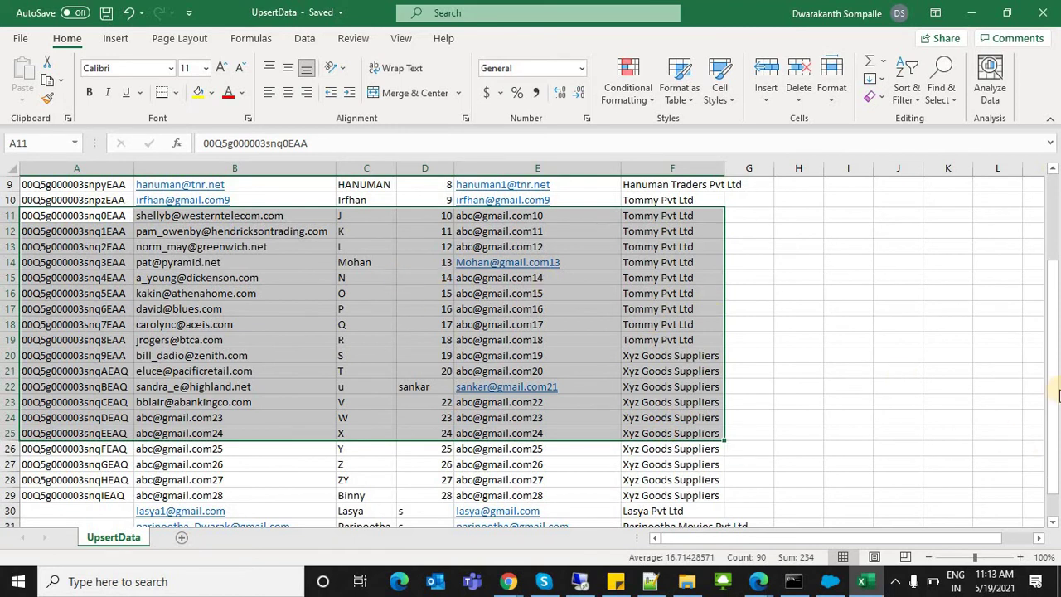
pyautogui.moveTo(1051, 389); pyautogui.dragTo(1023, 358)
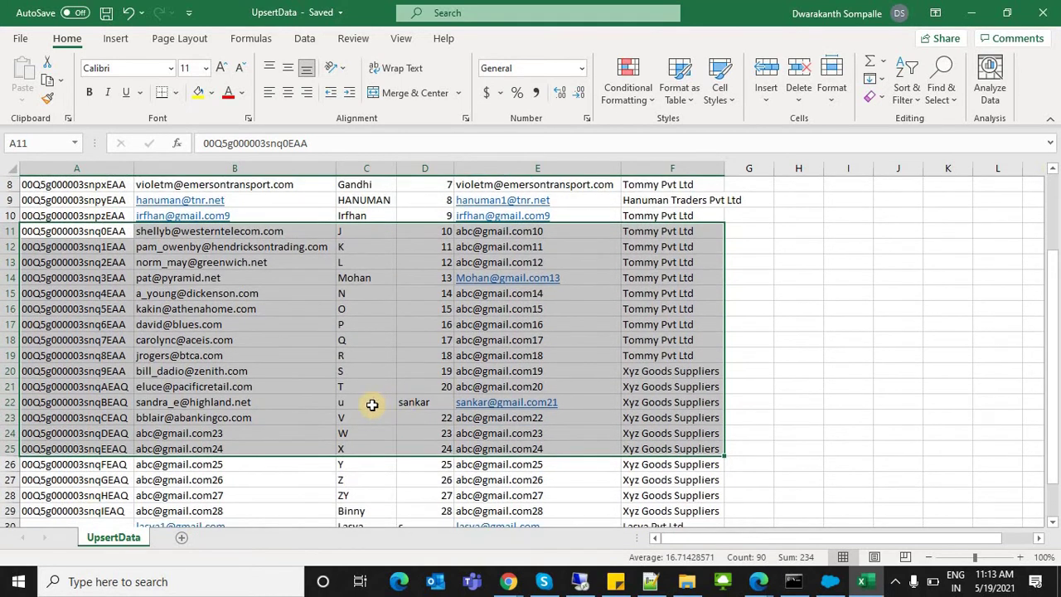
pyautogui.click(407, 403)
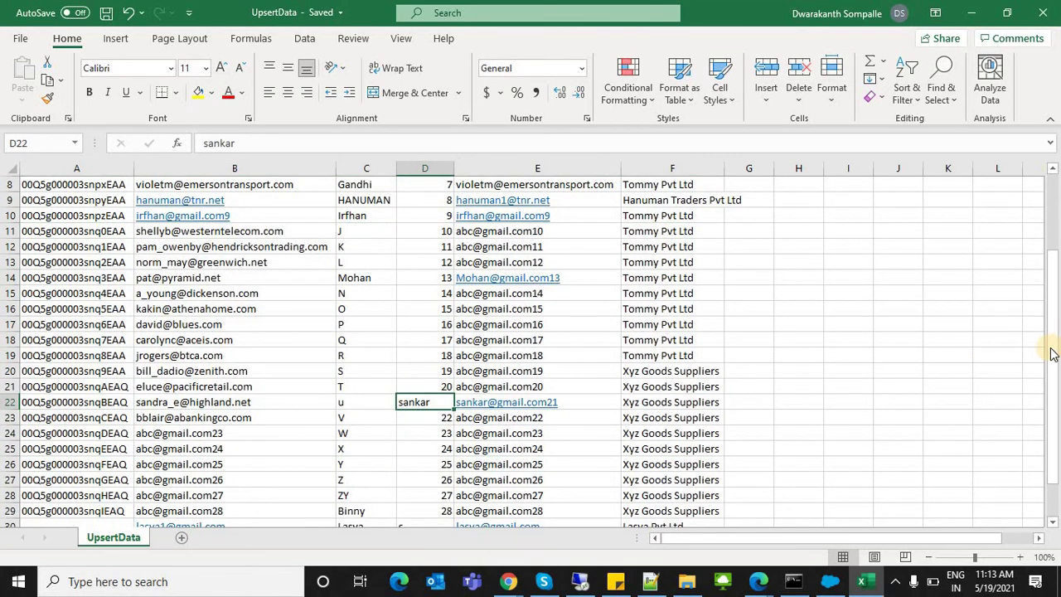
pyautogui.moveTo(1050, 348); pyautogui.dragTo(344, 253)
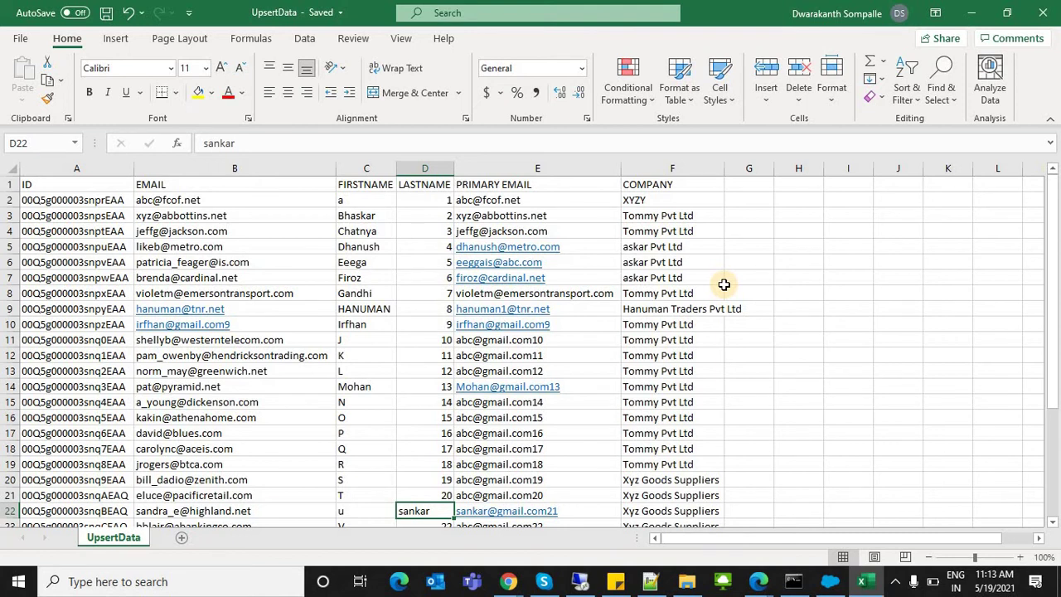
# Step: Clear all IDs from column A, then delete the column so EMAIL comes first
pyautogui.rightClick(83, 177)
pyautogui.click(132, 340)
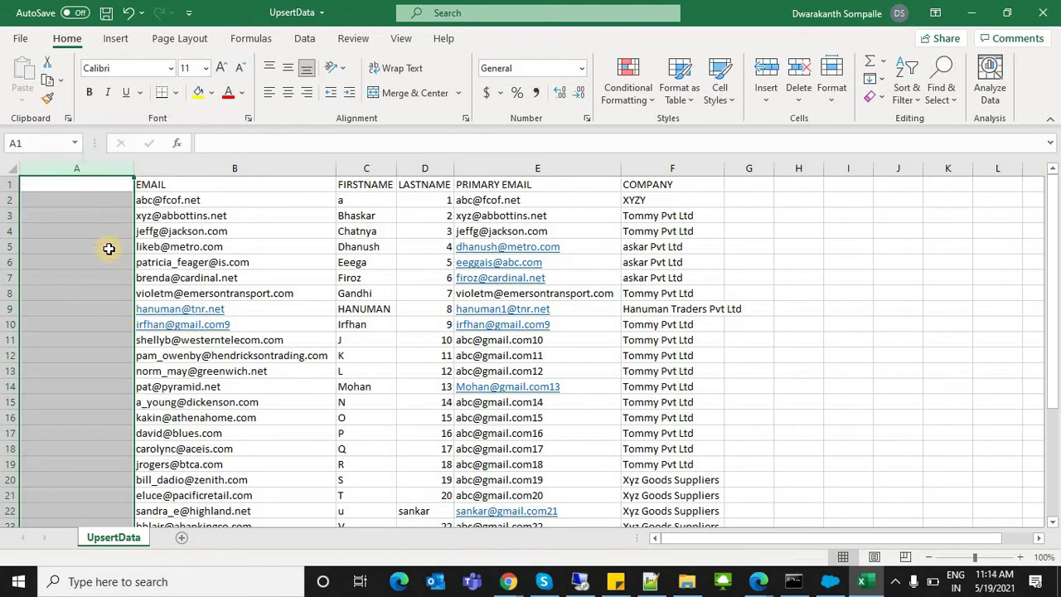
pyautogui.rightClick(78, 172)
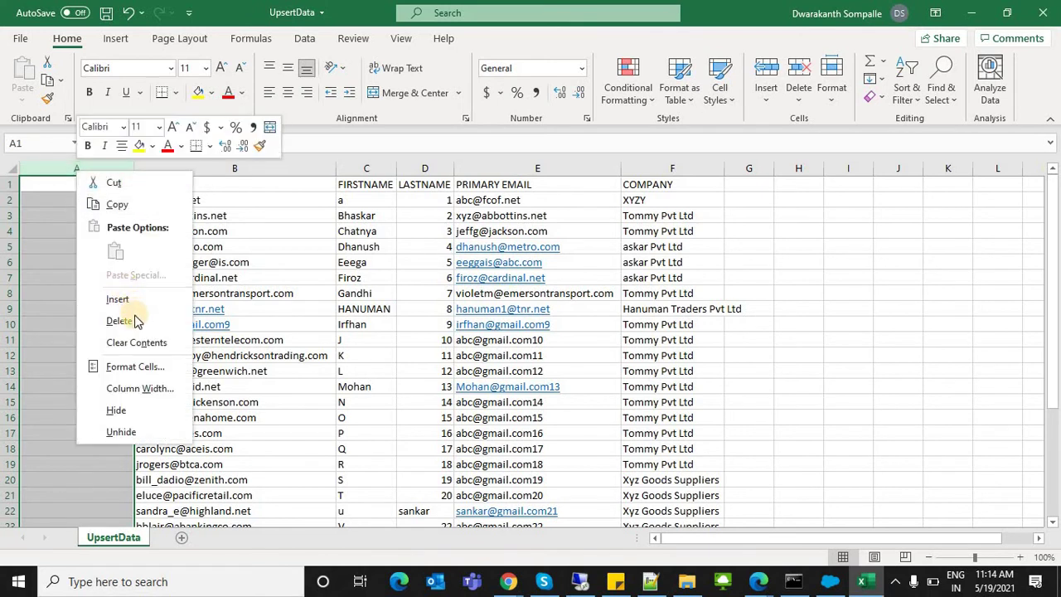
pyautogui.click(120, 321)
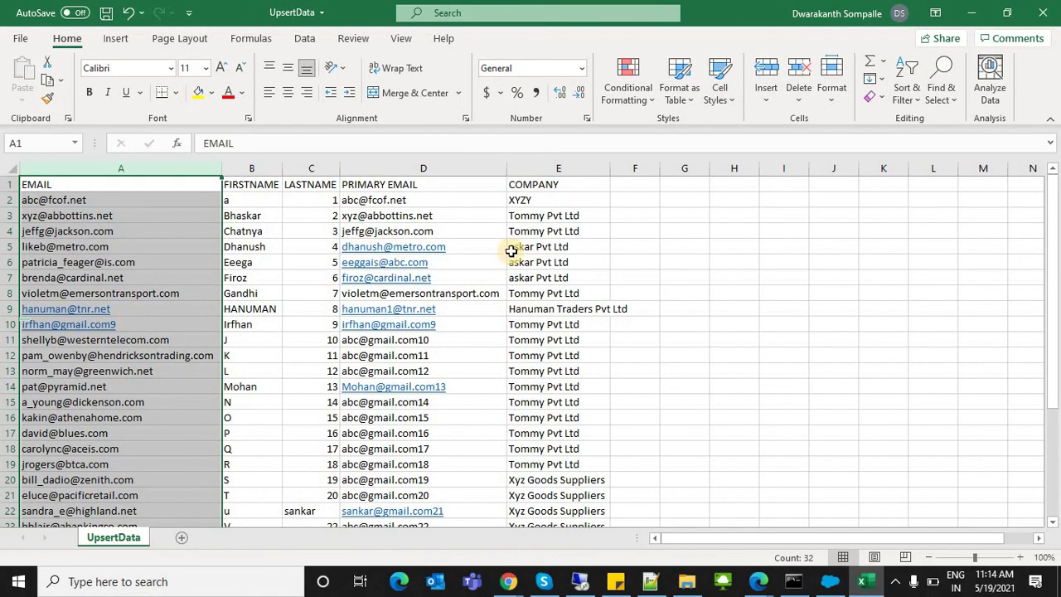
pyautogui.moveTo(455, 206); pyautogui.dragTo(472, 473)
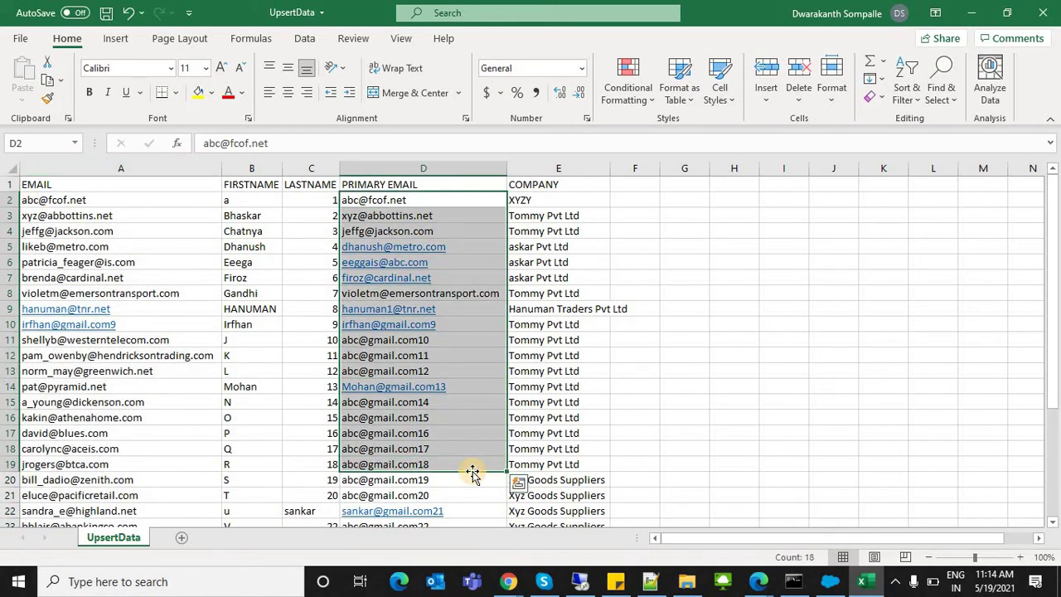
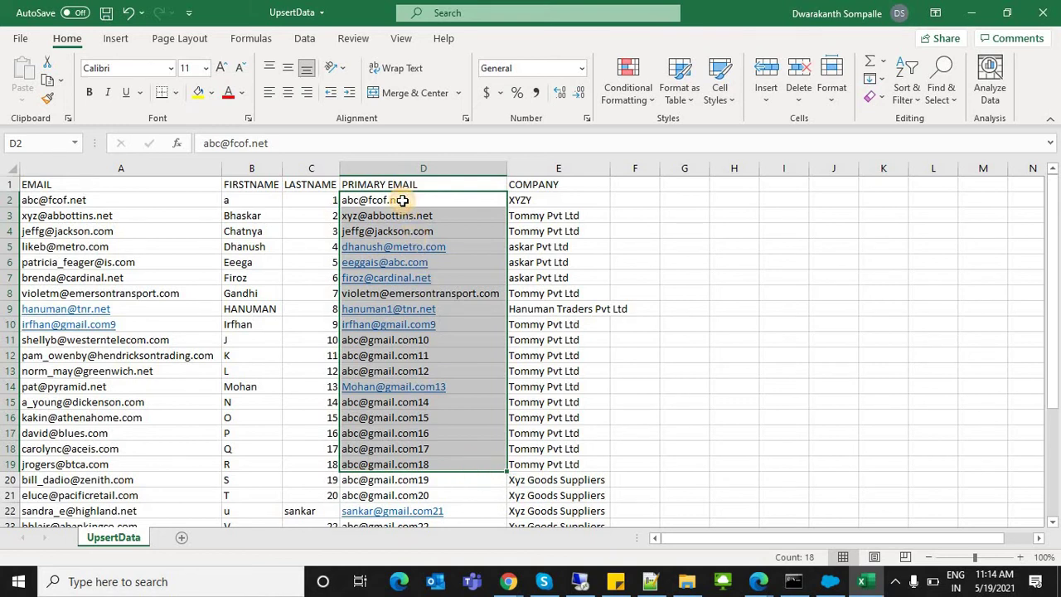
# Step: Review the primary email column, save the UpsertData workbook, and bring up the Data folder
pyautogui.moveTo(402, 200); pyautogui.dragTo(450, 501)
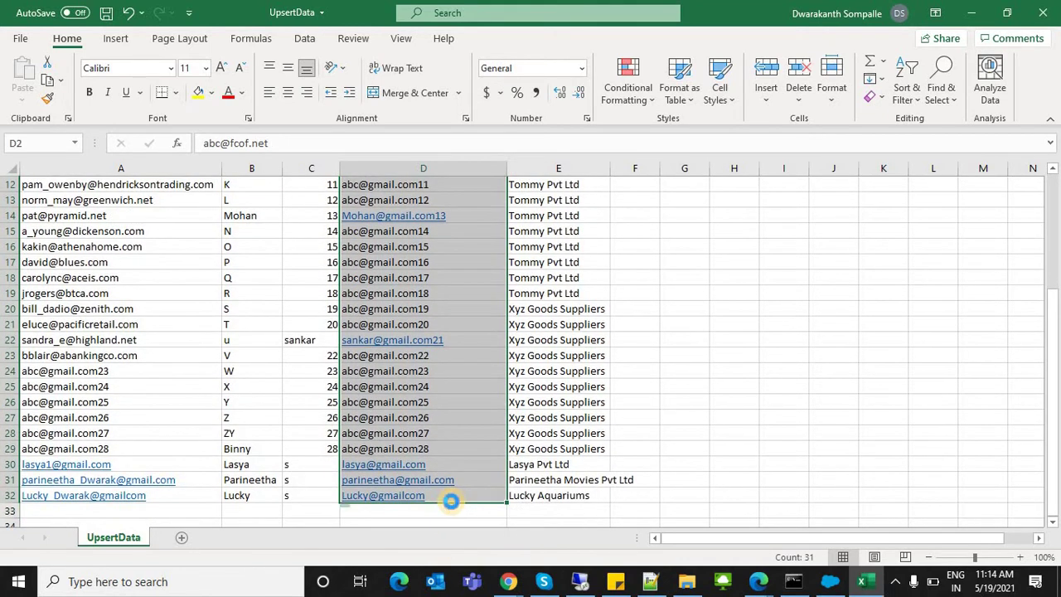
pyautogui.hotkey('ctrl', 's')
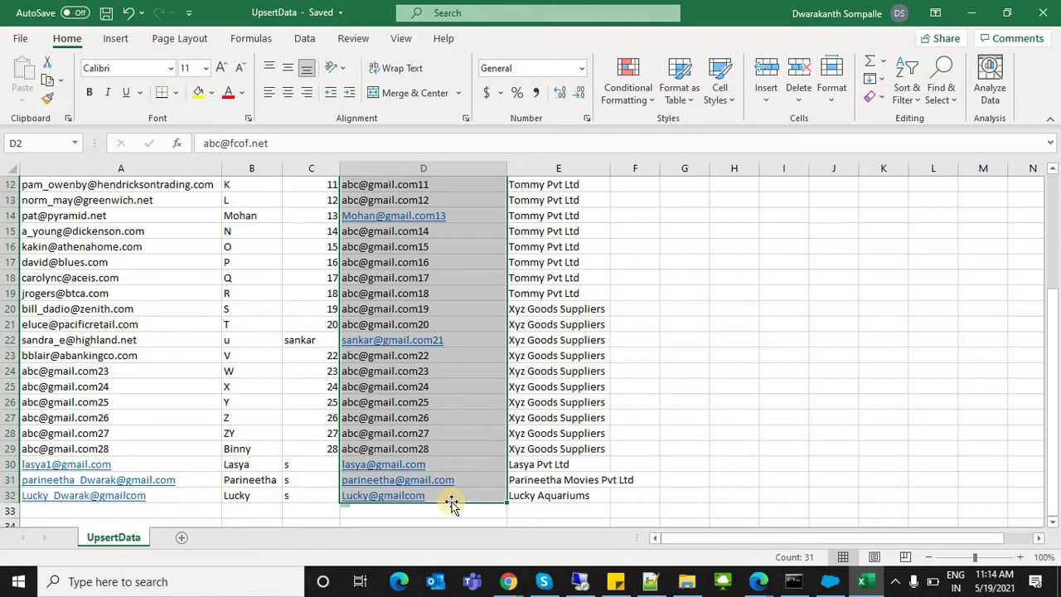
pyautogui.click(473, 466)
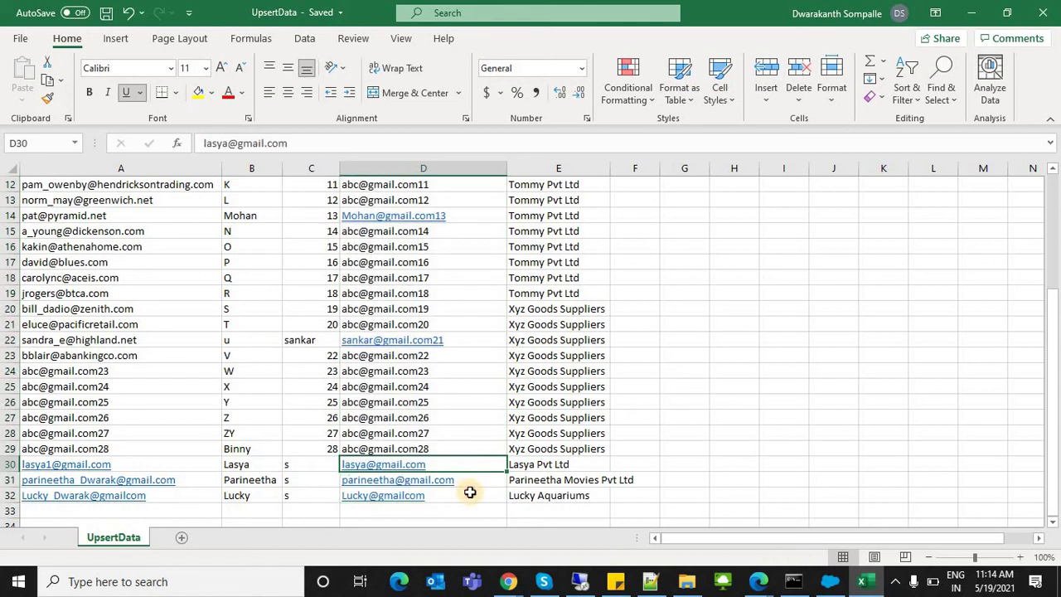
pyautogui.moveTo(470, 492); pyautogui.dragTo(465, 503)
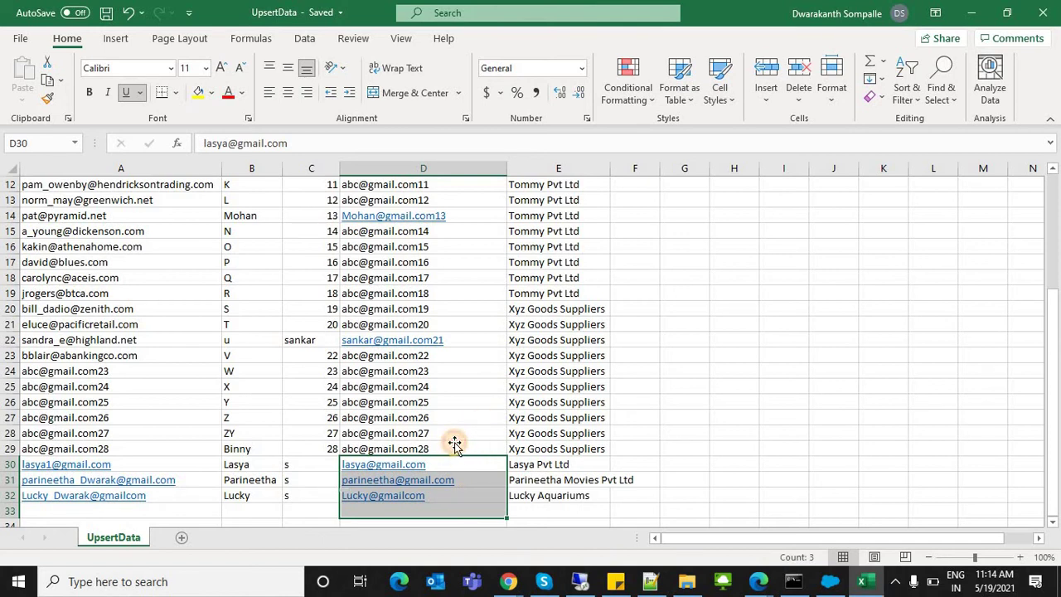
pyautogui.click(453, 445)
pyautogui.hotkey('alt', 'Tab')
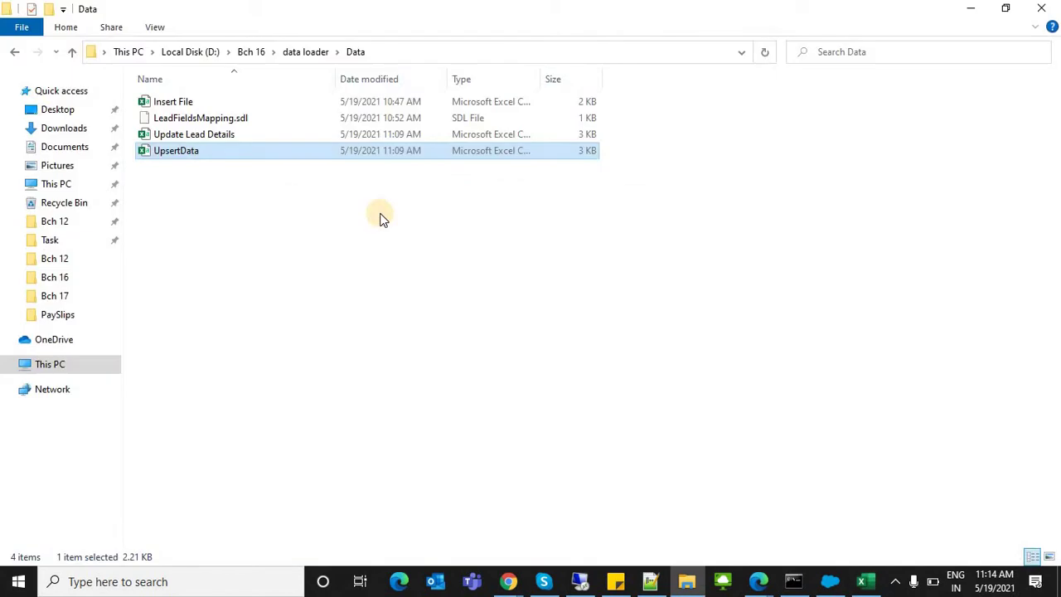
# Step: Open Salesforce's Today's Leads list view (28 leads), then return to the UpsertData workbook
pyautogui.hotkey('alt', 'Tab')
pyautogui.hotkey('alt', 'Tab')
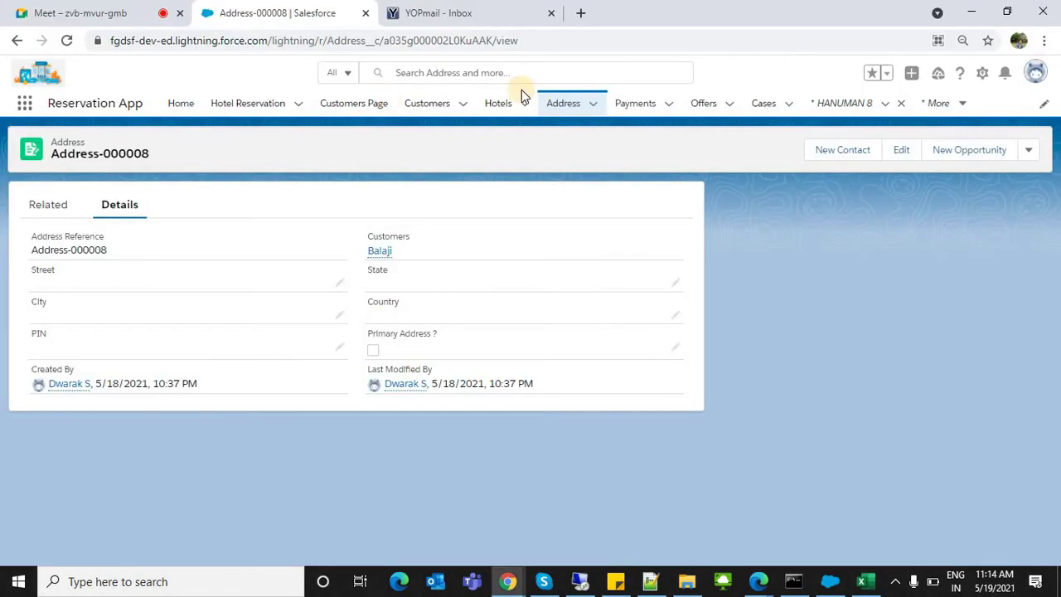
pyautogui.click(942, 104)
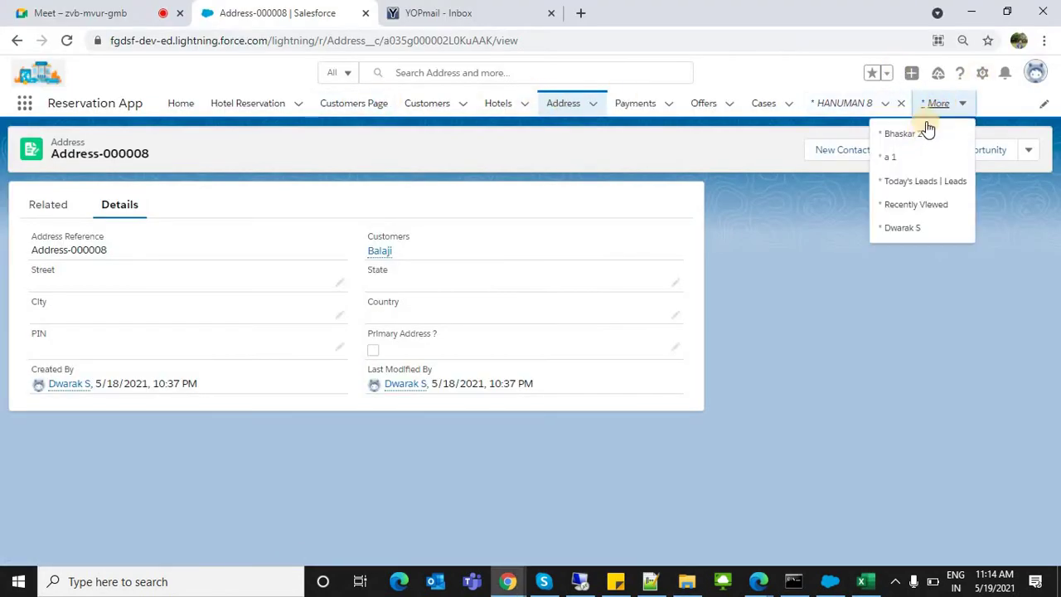
pyautogui.click(908, 188)
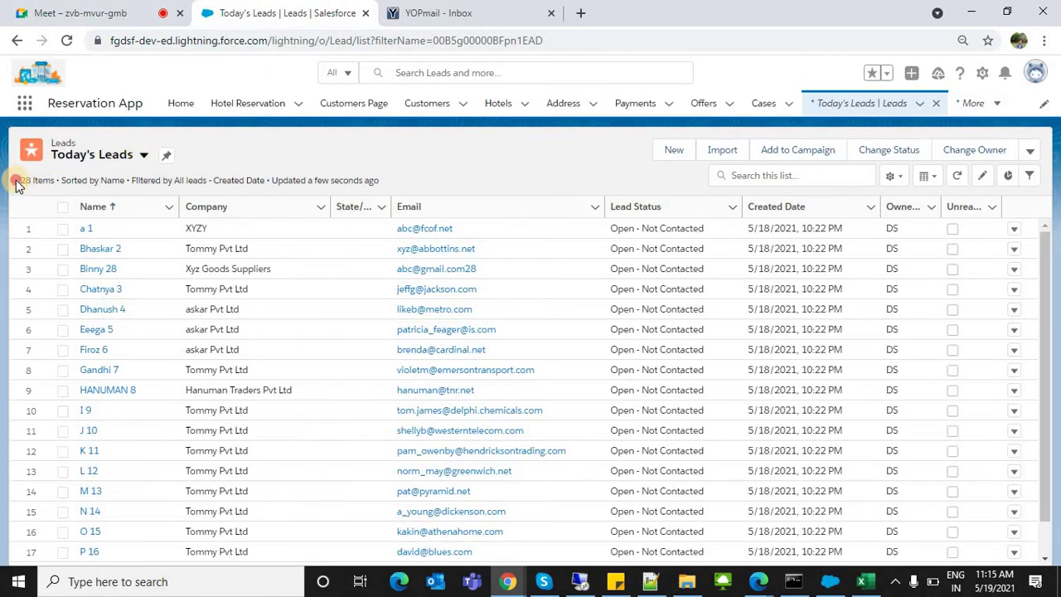
pyautogui.moveTo(15, 186); pyautogui.dragTo(39, 177)
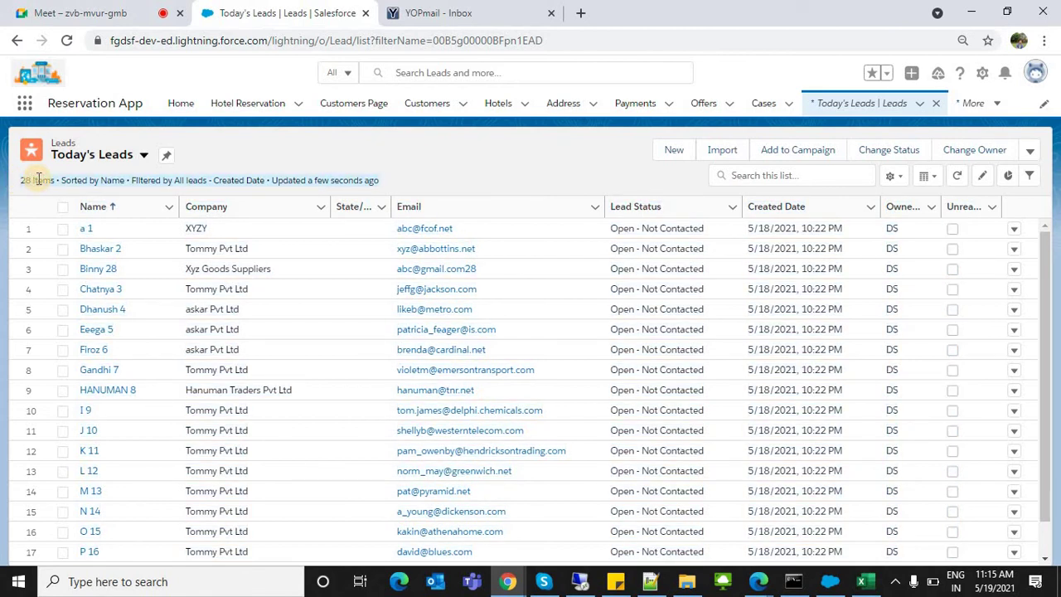
pyautogui.hotkey('alt', 'Tab')
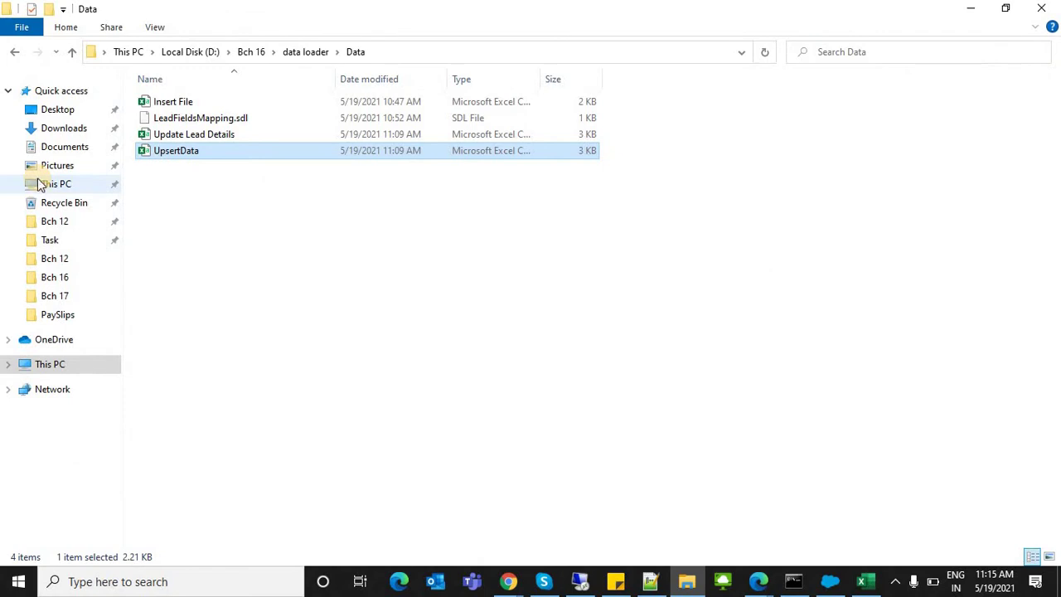
pyautogui.hotkey('alt', 'Tab')
pyautogui.hotkey('alt', 'Tab')
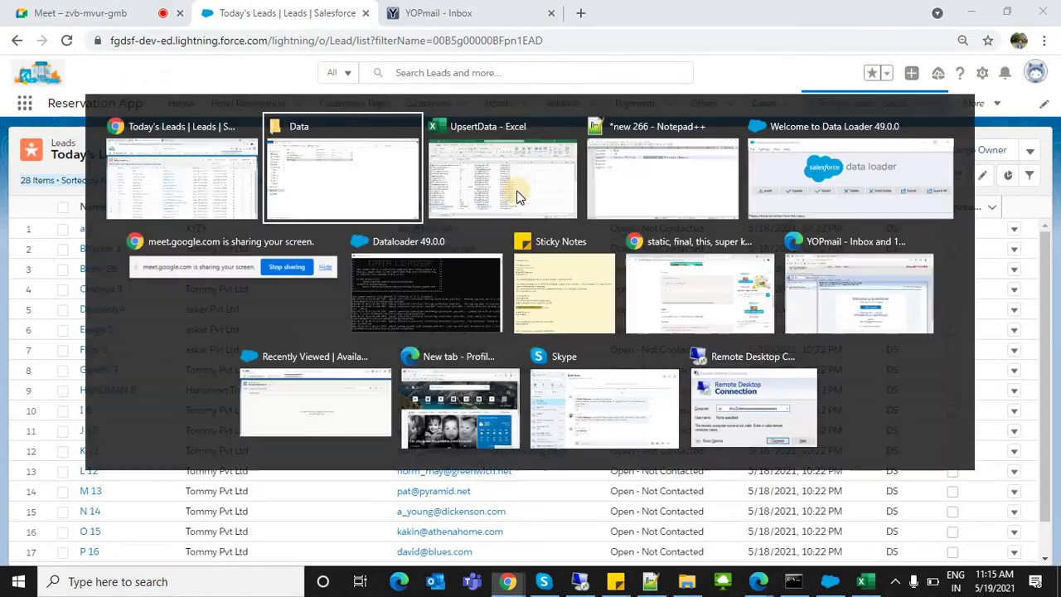
pyautogui.click(581, 199)
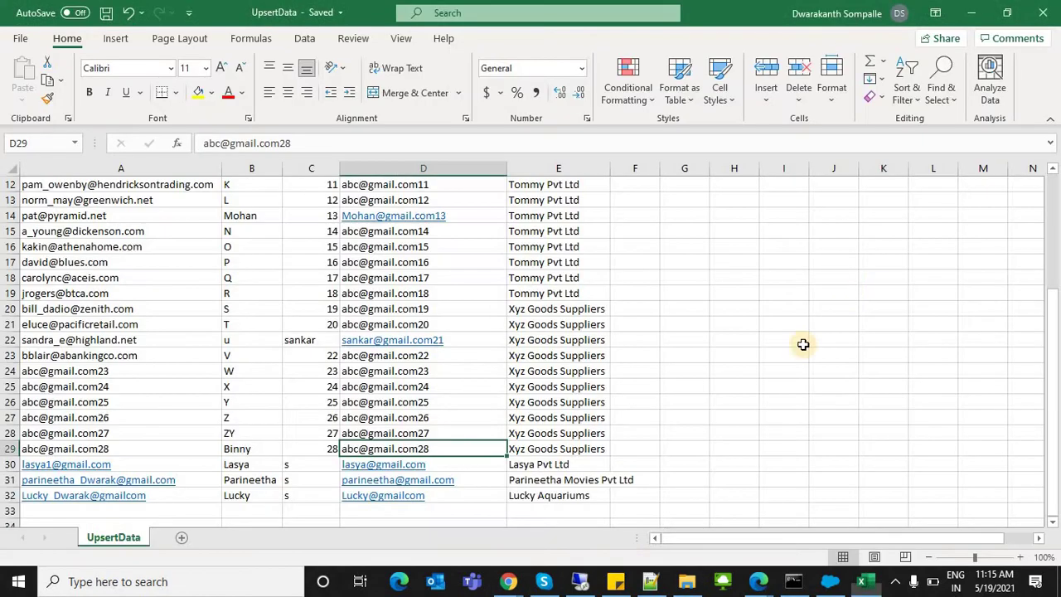
# Step: Review the primary emails in D30:D32 without changing them, then return to Today's Leads
pyautogui.click(828, 584)
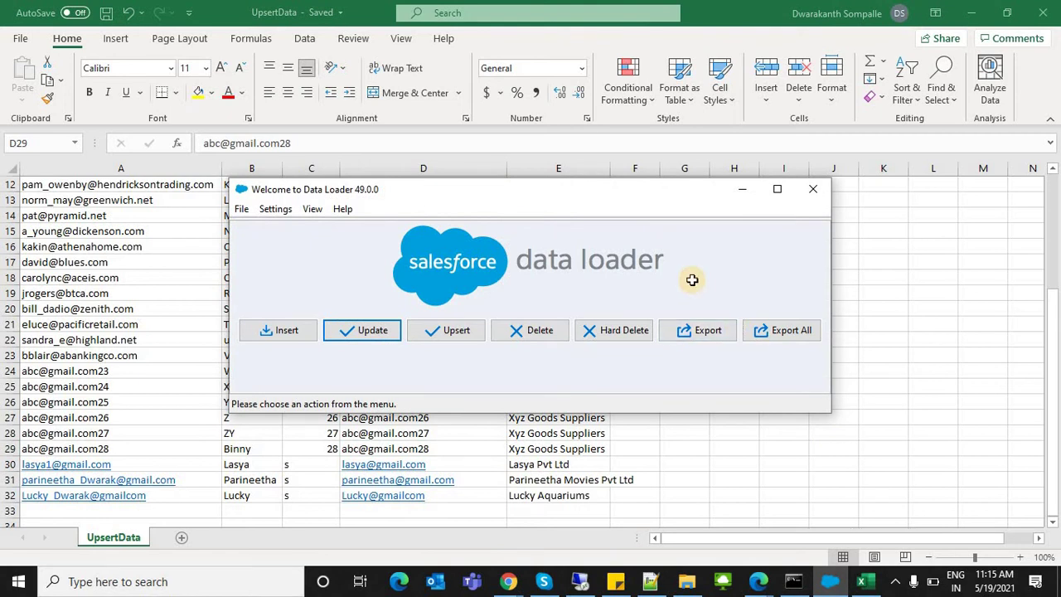
pyautogui.hotkey('alt', 'Tab')
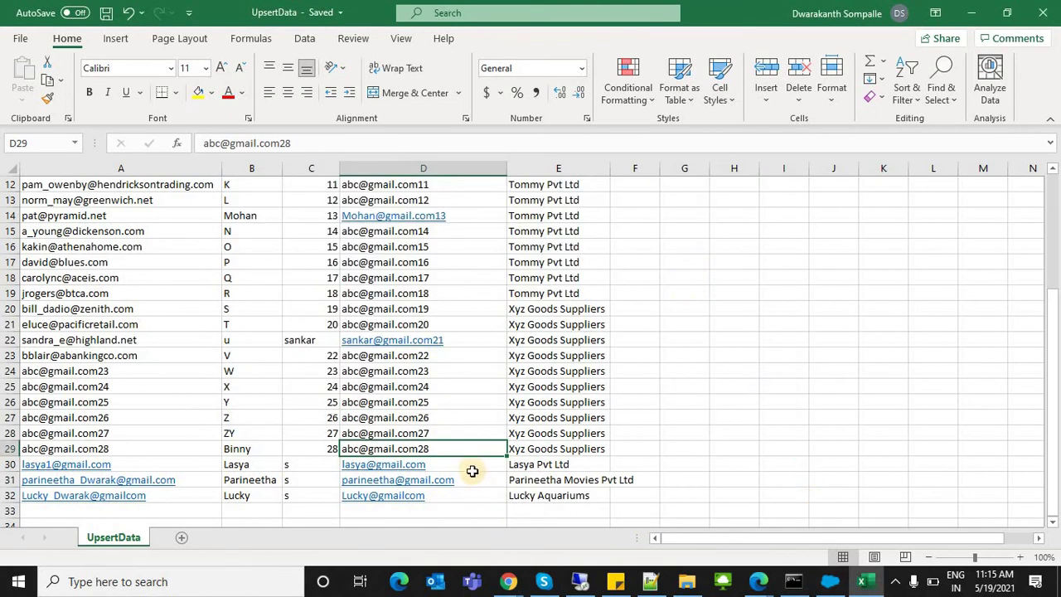
pyautogui.moveTo(472, 467); pyautogui.dragTo(471, 498)
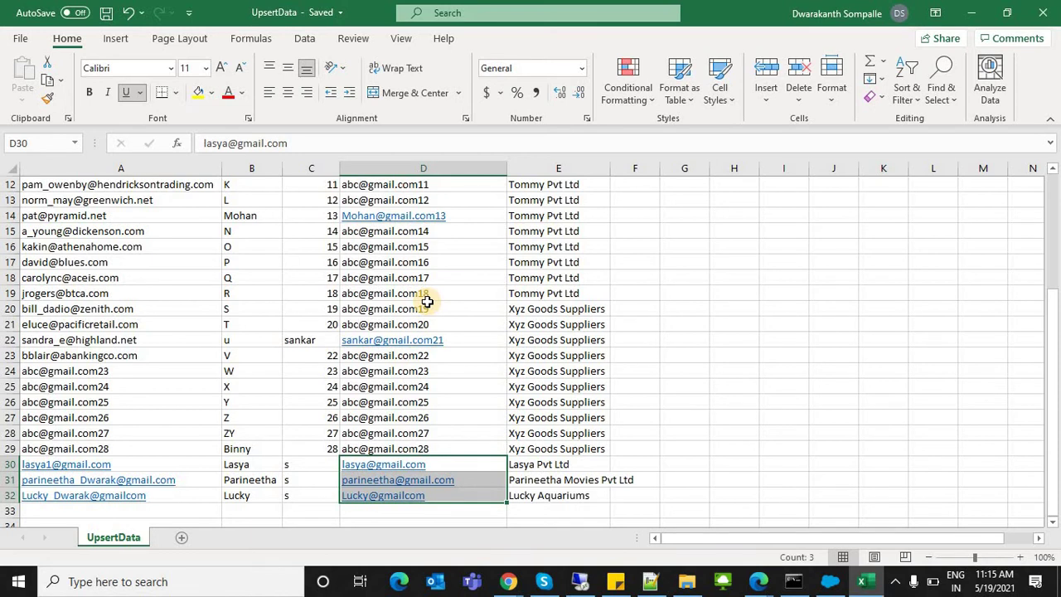
pyautogui.doubleClick(463, 466)
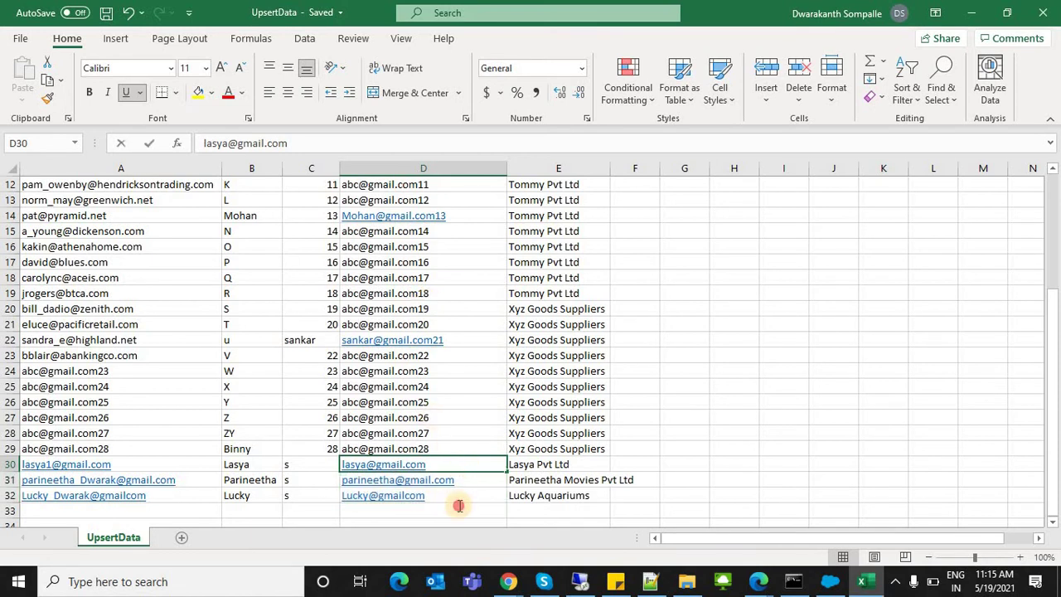
pyautogui.click(469, 495)
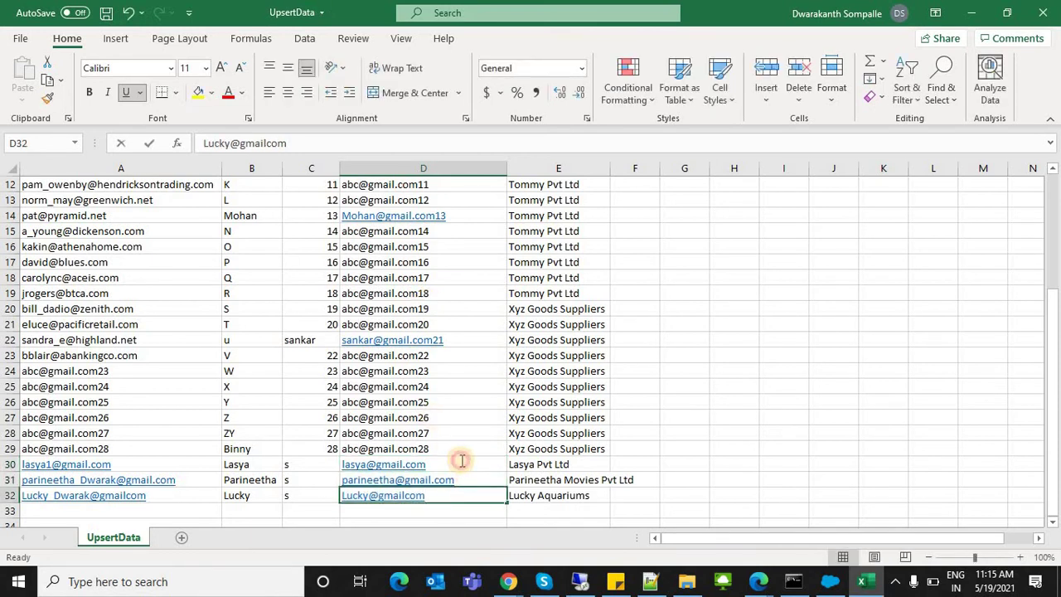
pyautogui.press('F2')
pyautogui.scroll(4, 1049, 240)
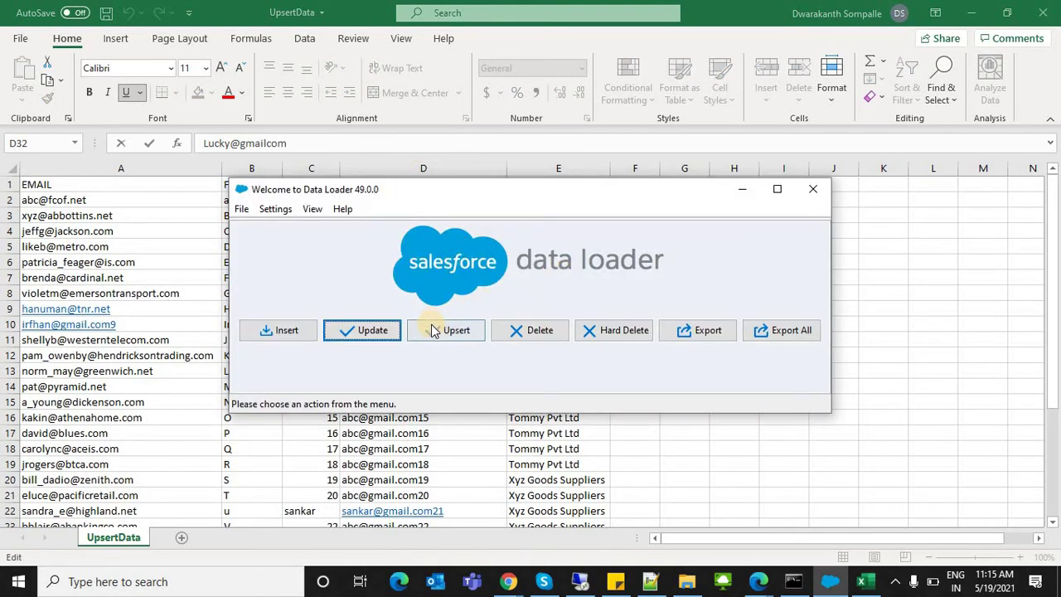
pyautogui.hotkey('alt', 'Tab')
pyautogui.hotkey('alt', 'Tab')
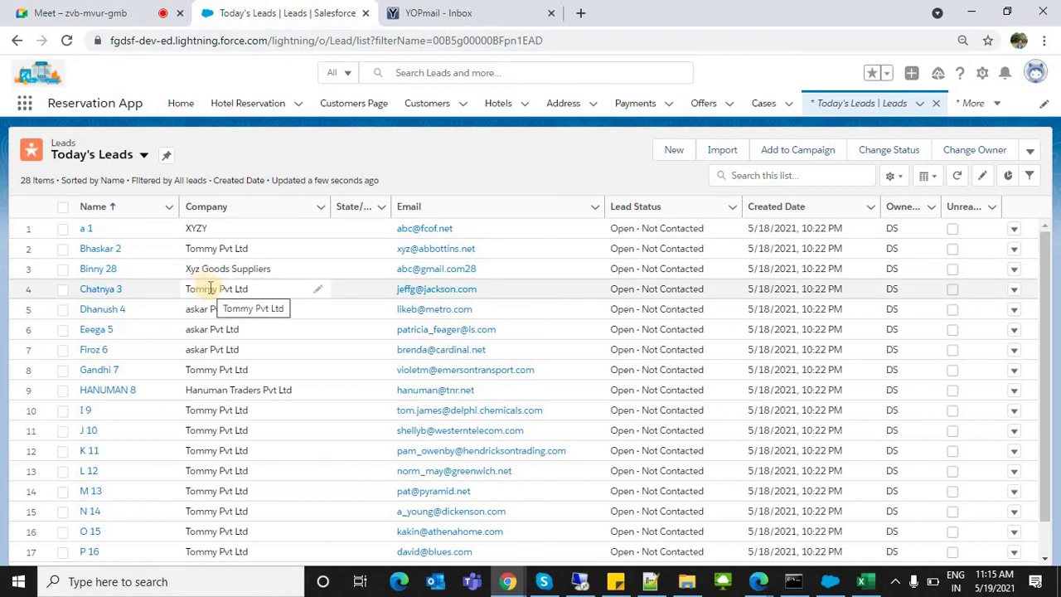
# Step: Copy the first lead's primary email from cell D2 of the workbook
pyautogui.hotkey('alt', 'Tab')
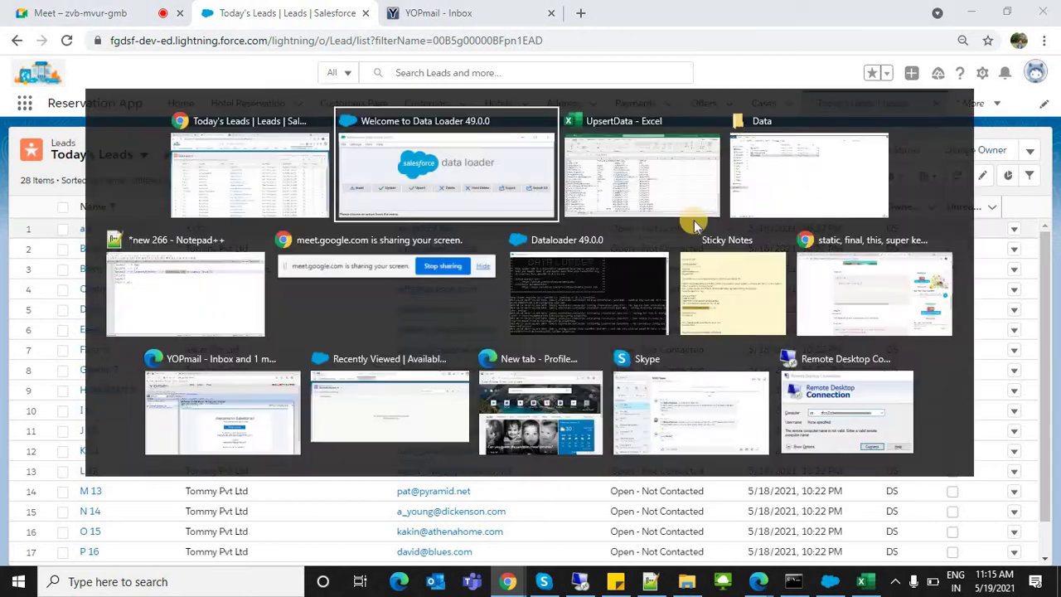
pyautogui.hotkey('alt', 'Tab')
pyautogui.press('Tab')
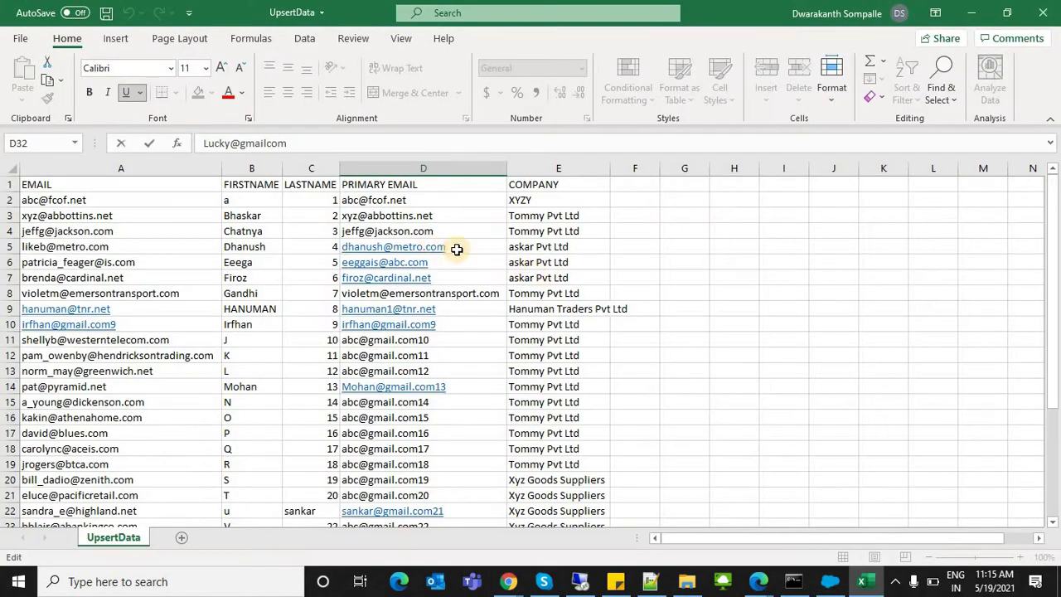
pyautogui.click(486, 387)
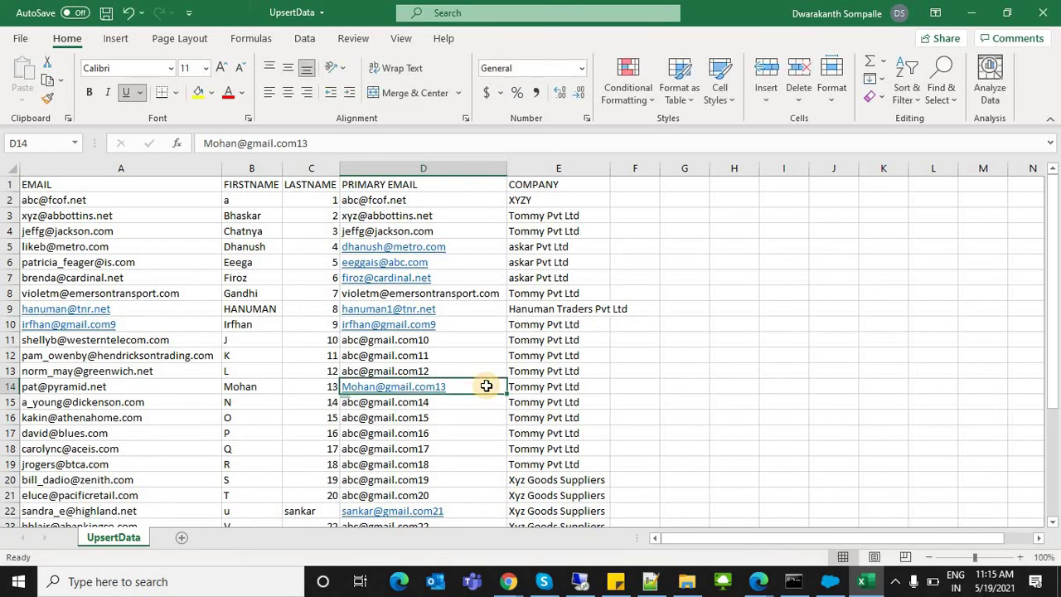
pyautogui.press('Left')
pyautogui.press('Left')
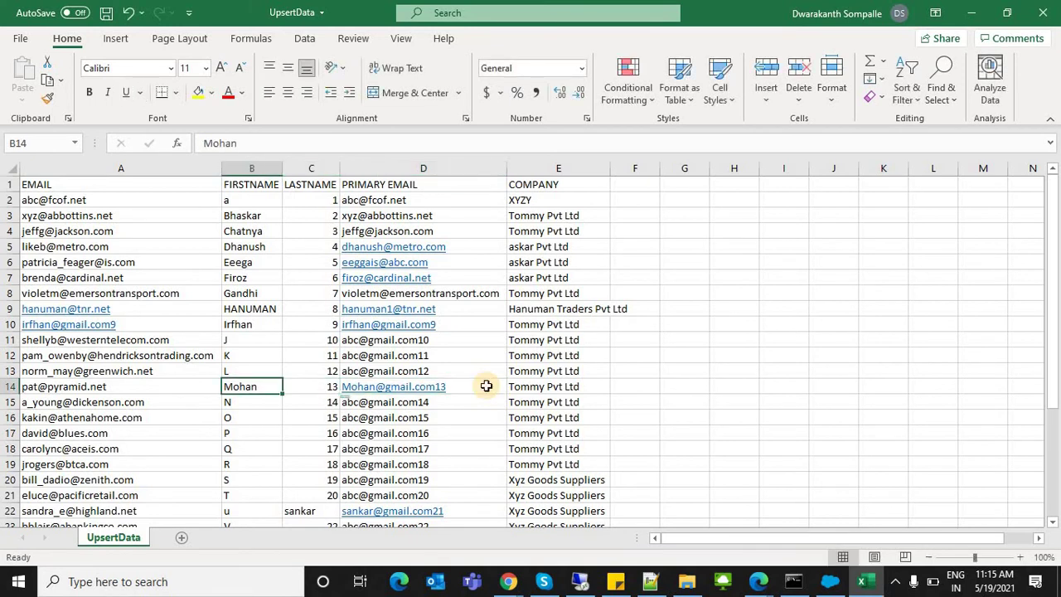
pyautogui.press('Up')
pyautogui.press('Up')
pyautogui.press('Up')
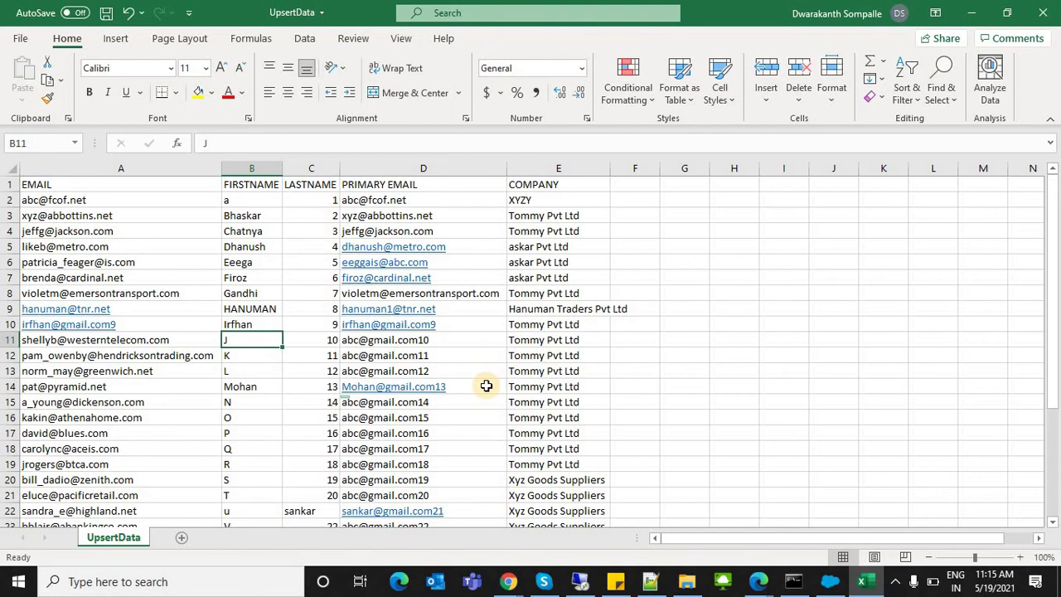
pyautogui.hotkey('ctrl', 'Up')
pyautogui.press('Down')
pyautogui.press('Left')
pyautogui.press('Right')
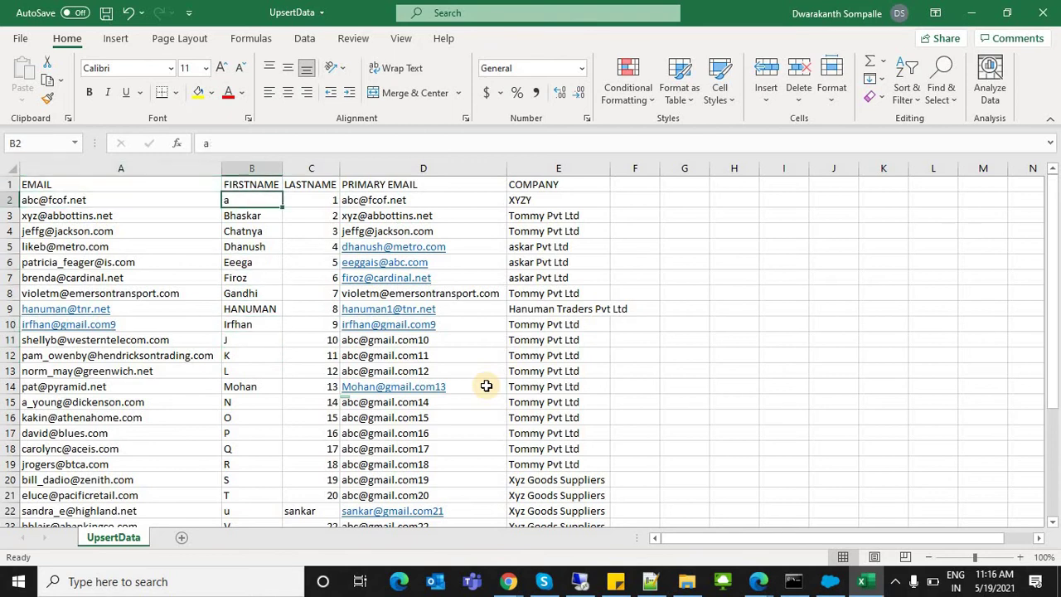
pyautogui.press('Right')
pyautogui.press('Right')
pyautogui.hotkey('ctrl', 'c')
# Step: Find that email in Today's Leads and open the first lead in a new tab
pyautogui.hotkey('alt', 'Tab')
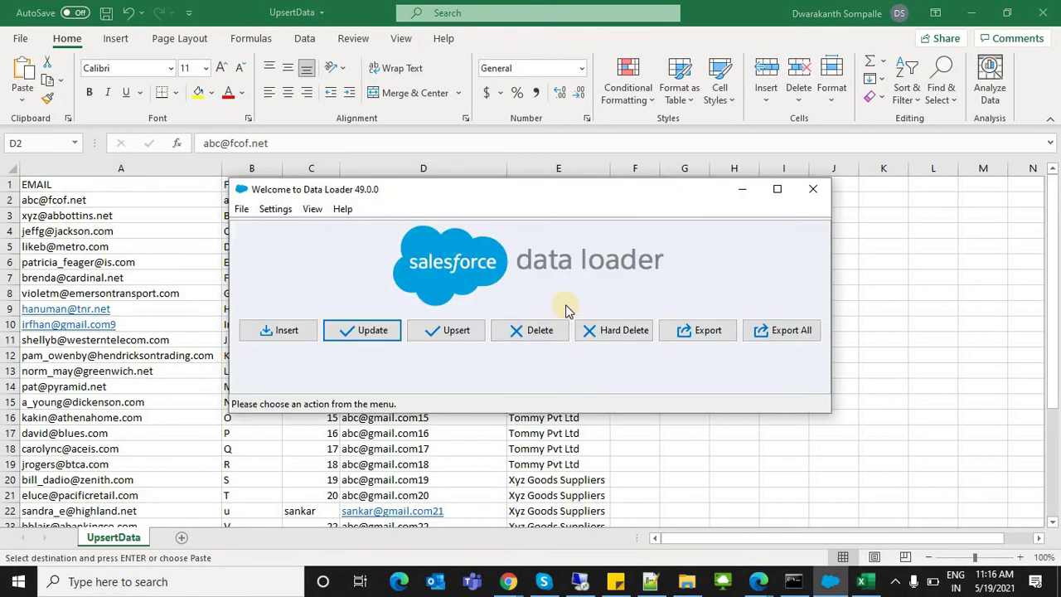
pyautogui.hotkey('alt', 'Tab')
pyautogui.hotkey('alt', 'Tab')
pyautogui.hotkey('ctrl', 'f')
pyautogui.hotkey('ctrl', 'v')
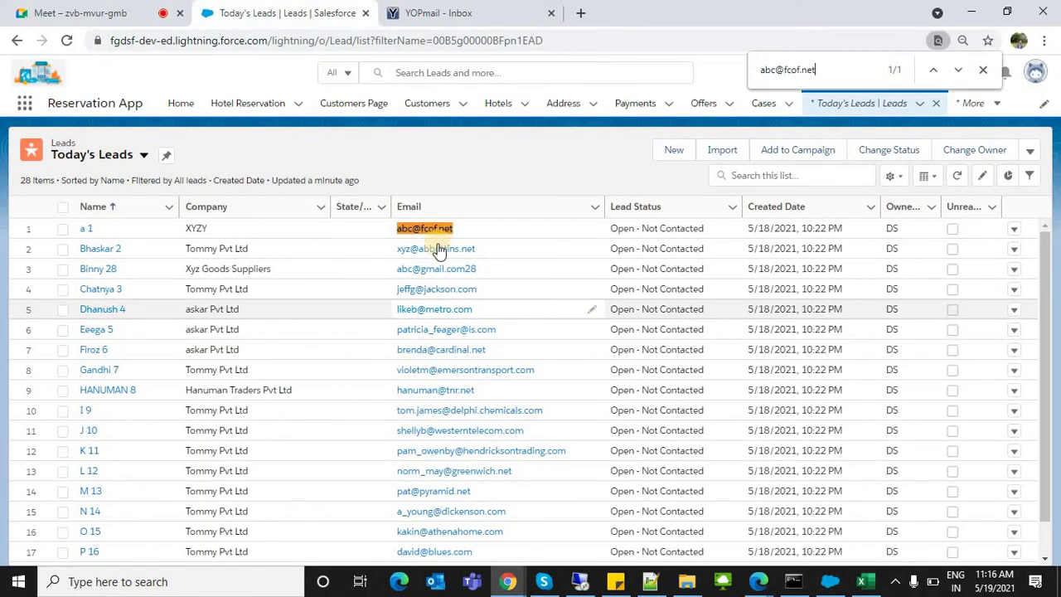
pyautogui.moveTo(86, 229)
pyautogui.mouseDown()
pyautogui.moveTo(407, 28)
pyautogui.moveTo(389, 13)
pyautogui.mouseUp()
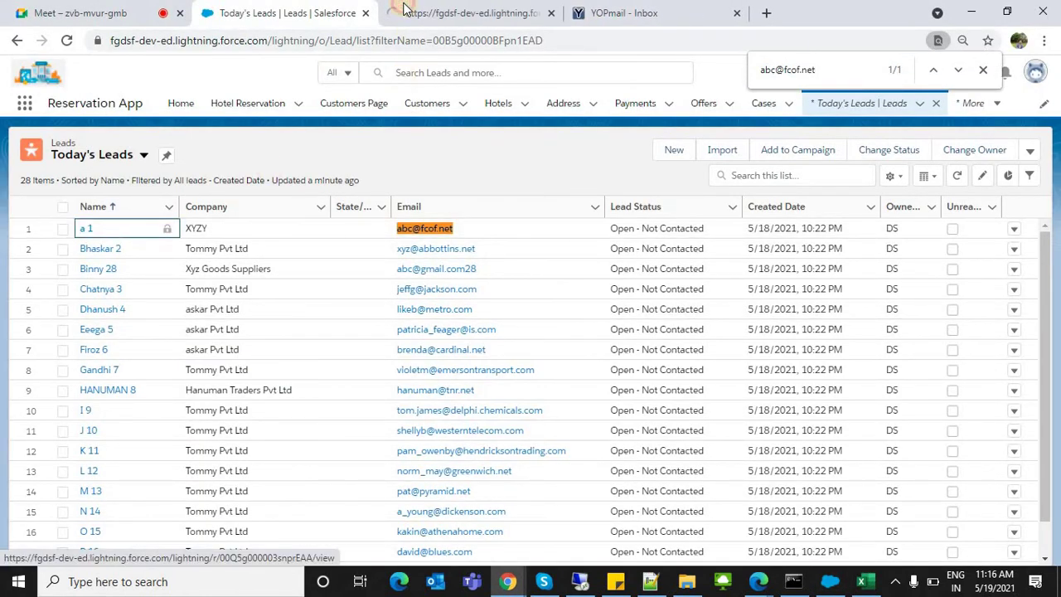
pyautogui.hotkey('alt', 'Tab')
pyautogui.hotkey('alt', 'Tab')
pyautogui.hotkey('alt', 'Tab')
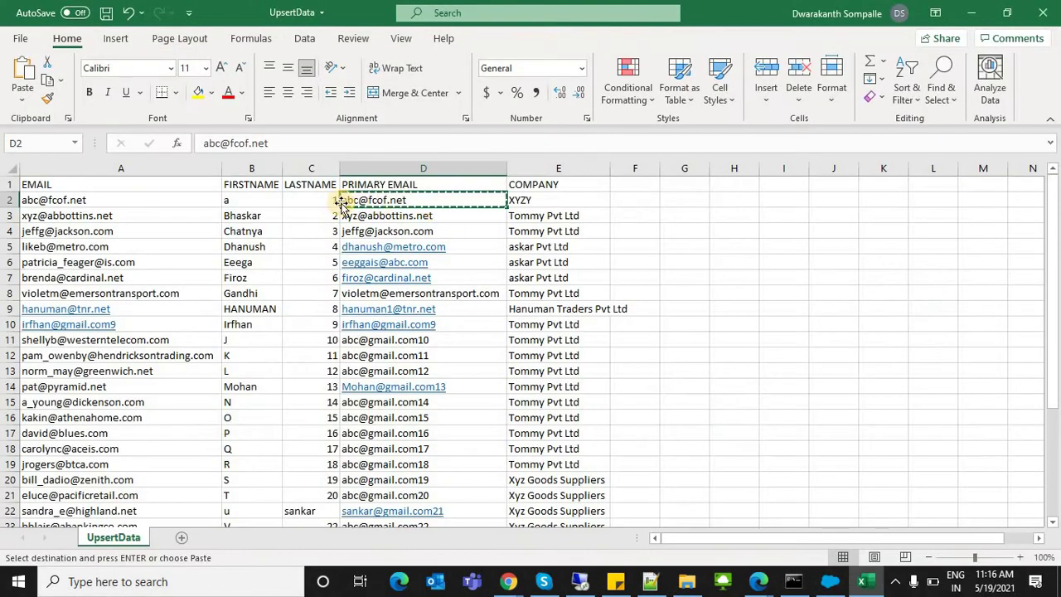
# Step: Change the first lead's first name in B2 and last name in C2
pyautogui.doubleClick(269, 198)
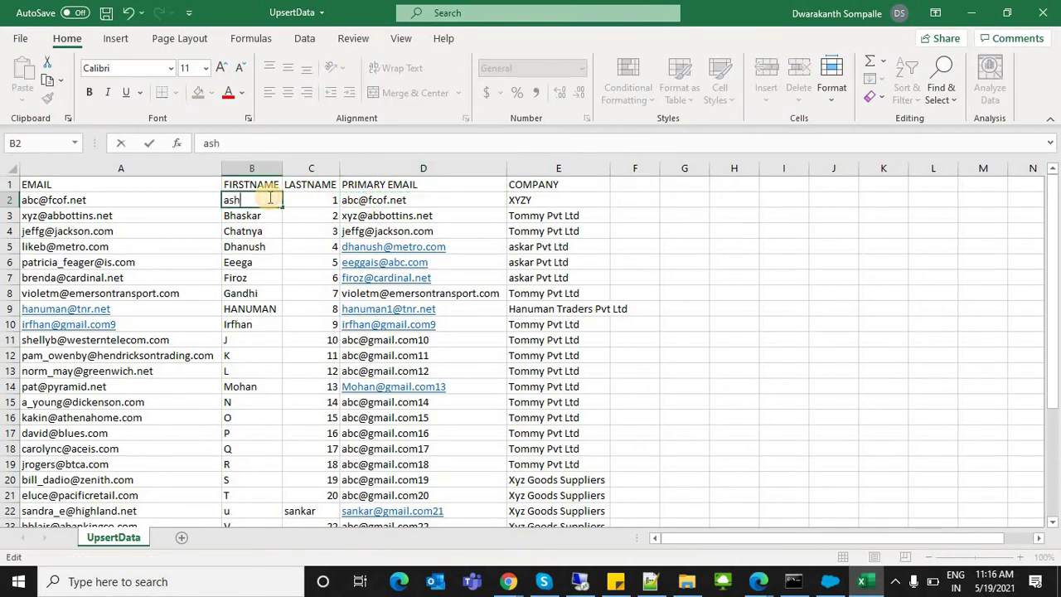
pyautogui.write('shok')
pyautogui.click(333, 200)
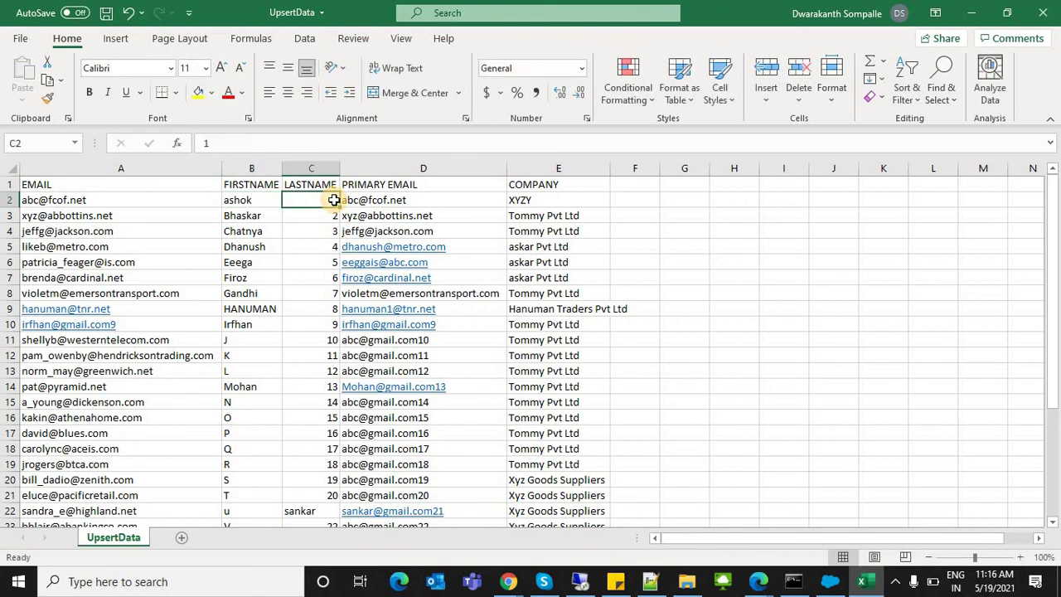
pyautogui.write('k')
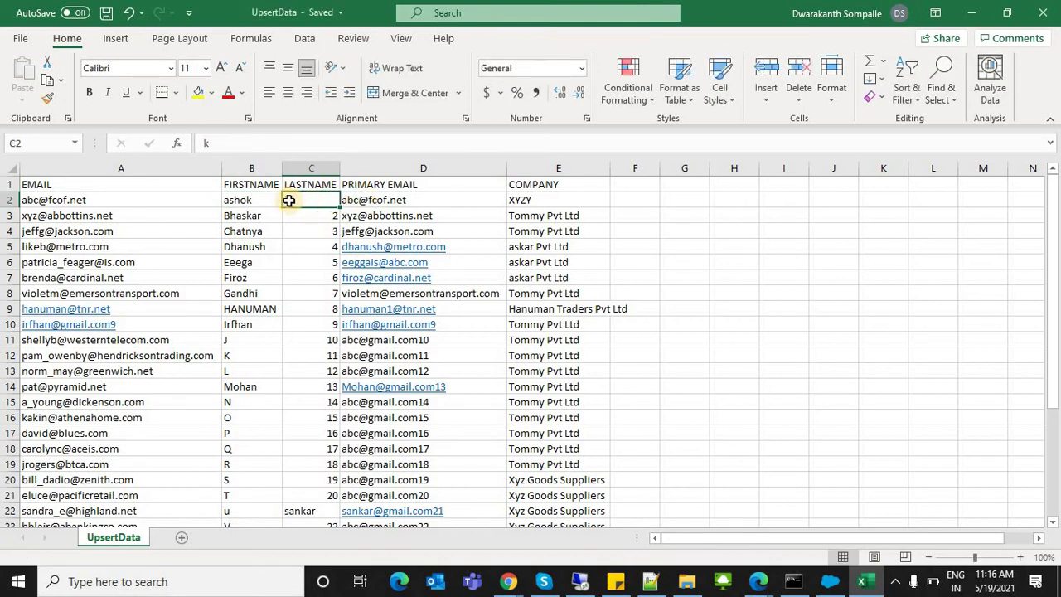
pyautogui.press('Home')
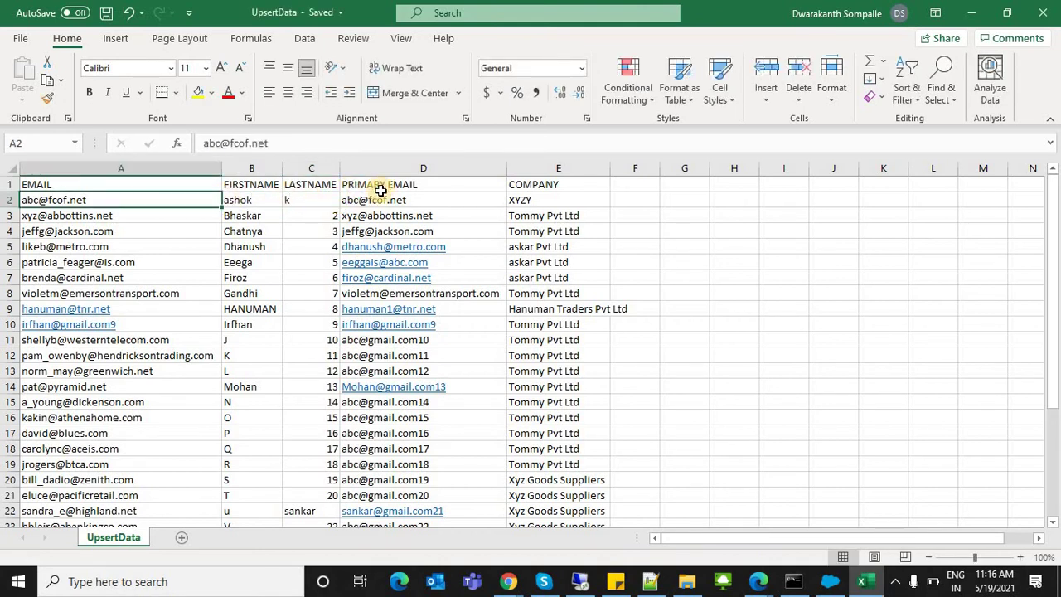
pyautogui.click(379, 200)
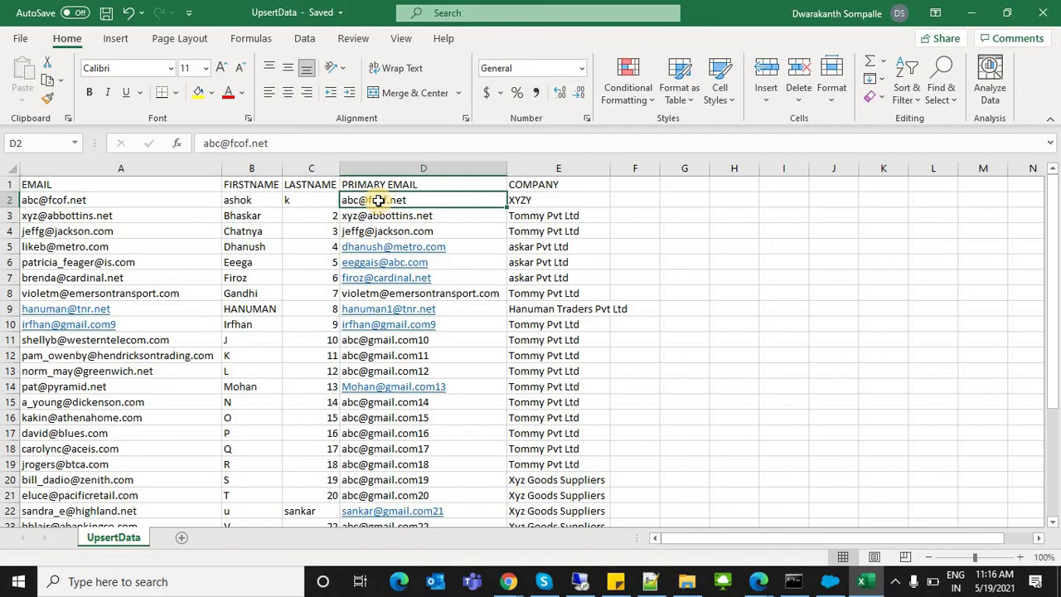
pyautogui.click(266, 202)
# Step: Copy the A3 email, find it in Today's Leads, and open that second lead in a new tab
pyautogui.click(251, 215)
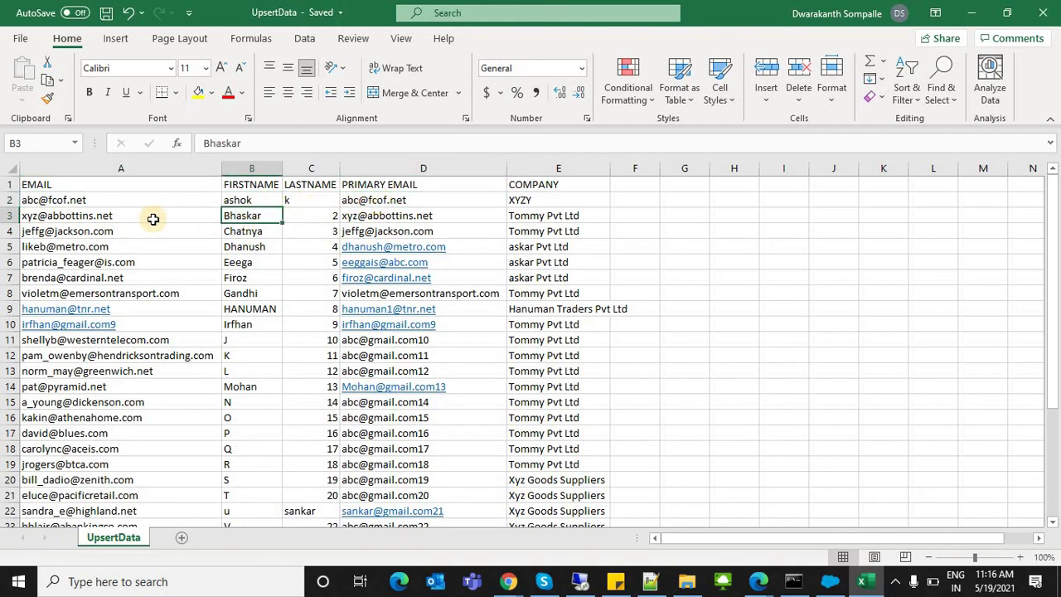
pyautogui.click(90, 217)
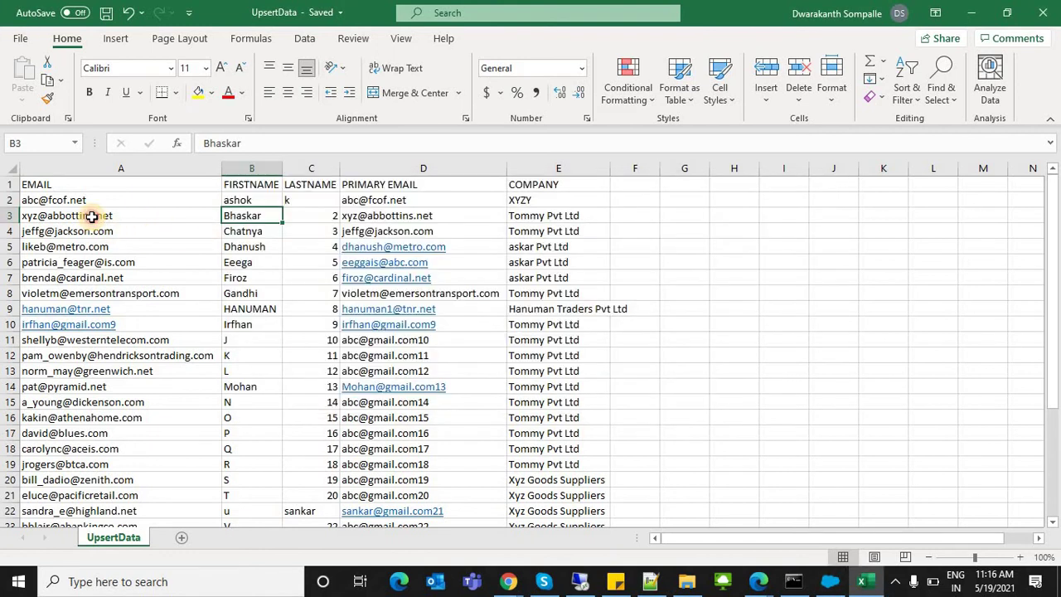
pyautogui.click(90, 217)
pyautogui.hotkey('ctrl', 'c')
pyautogui.hotkey('alt', 'Tab')
pyautogui.hotkey('alt', 'Tab')
pyautogui.press('Tab')
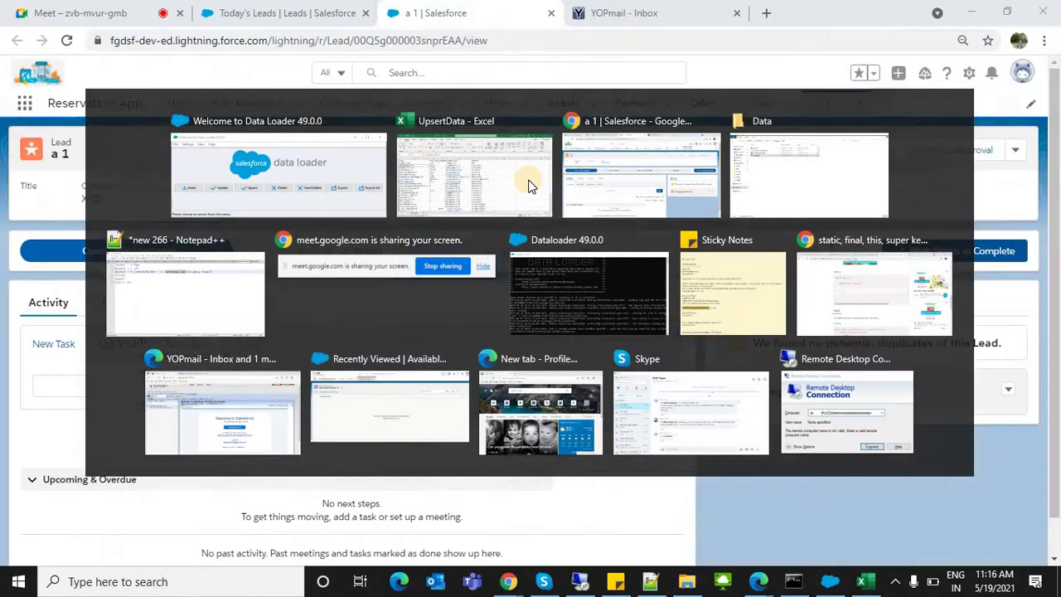
pyautogui.hotkey('ctrl', 'f')
pyautogui.click(244, 7)
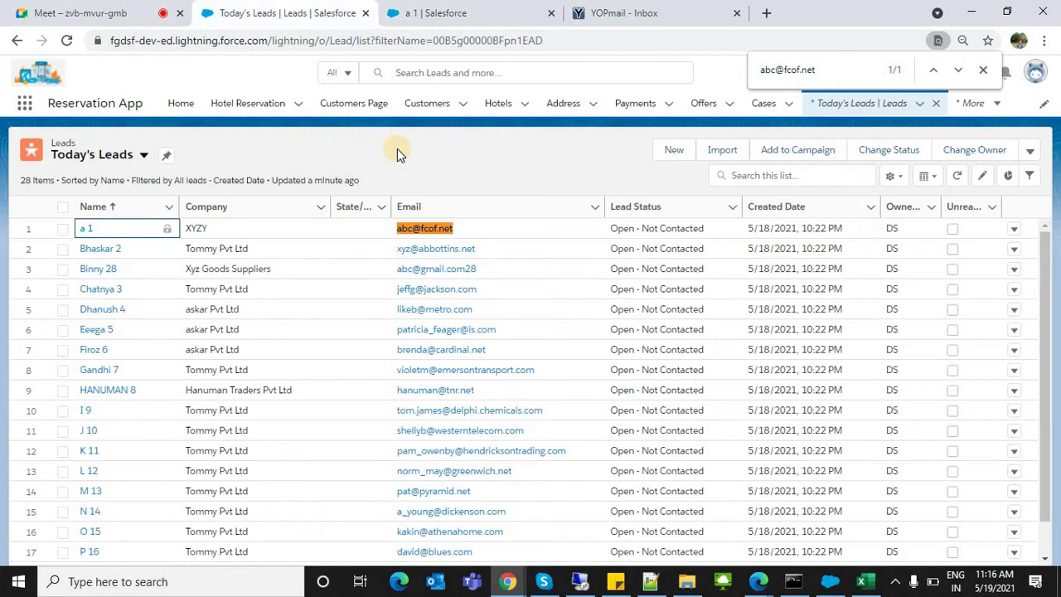
pyautogui.hotkey('ctrl', 'f')
pyautogui.hotkey('ctrl', 'v')
pyautogui.keyDown('ctrl'); pyautogui.click(91, 250); pyautogui.keyUp('ctrl')
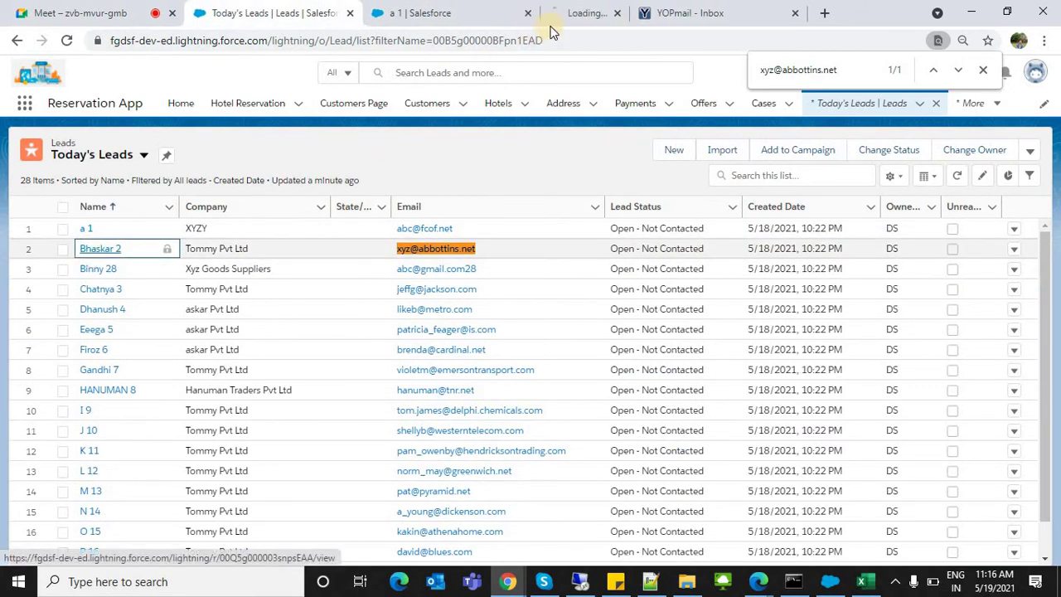
pyautogui.click(549, 11)
pyautogui.click(433, 10)
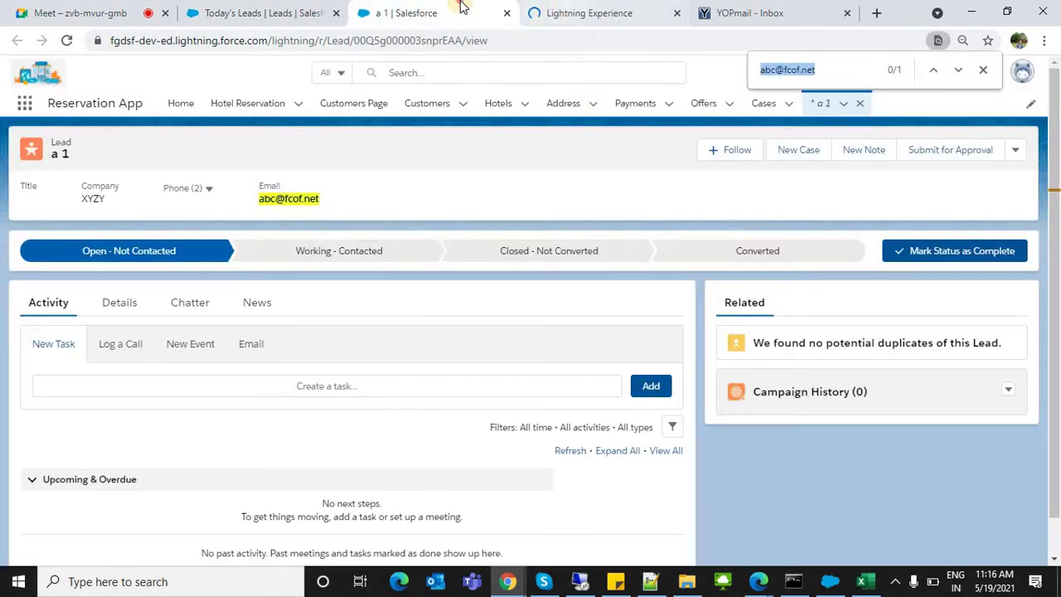
# Step: Change the second lead's last name in C3 and save the workbook
pyautogui.hotkey('alt', 'Tab')
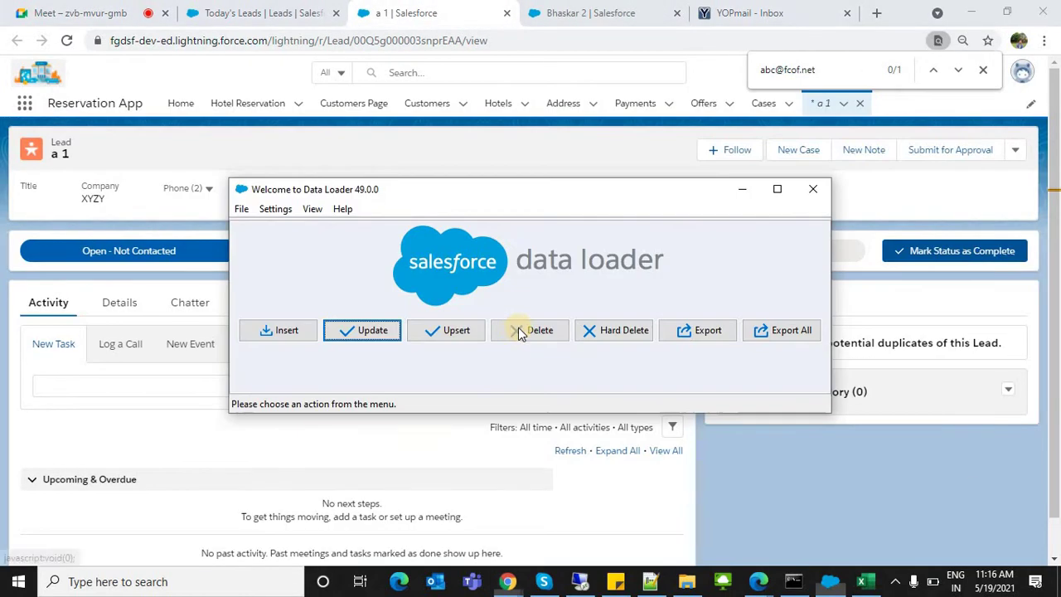
pyautogui.hotkey('alt', 'Tab')
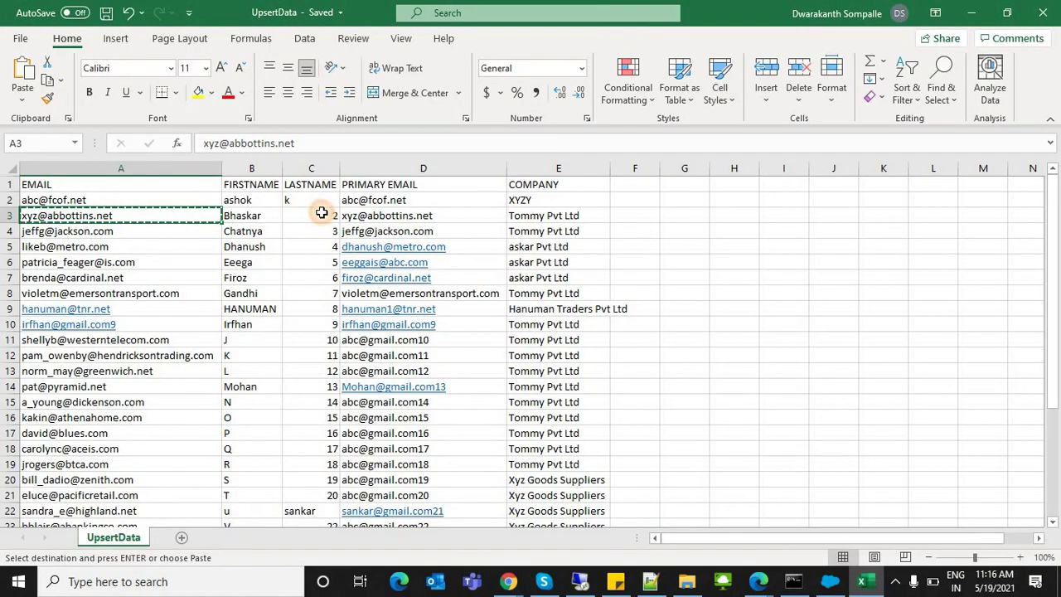
pyautogui.click(321, 213)
pyautogui.write('S')
pyautogui.press('Return')
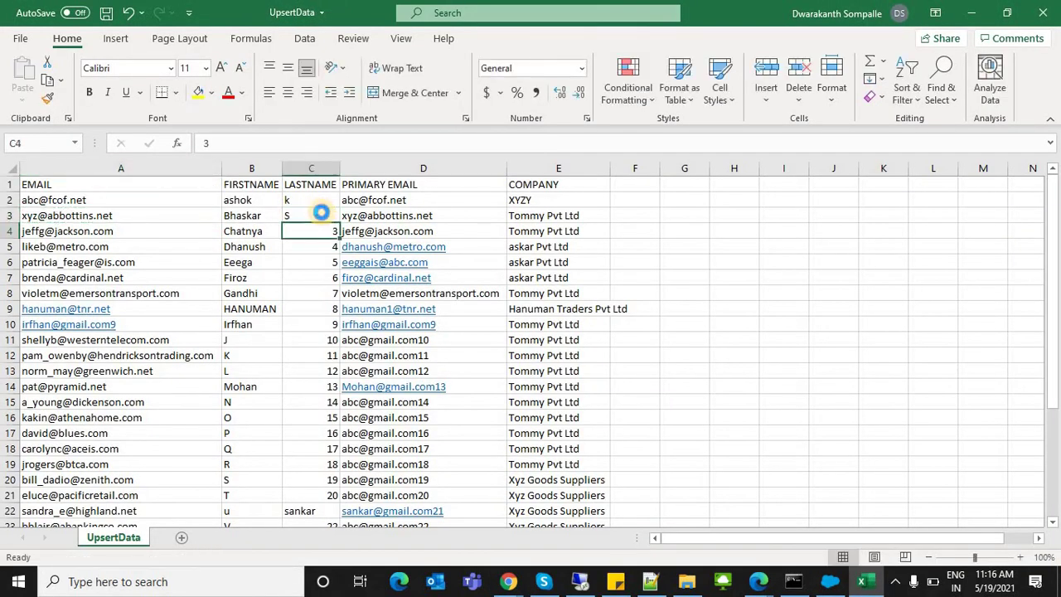
pyautogui.hotkey('ctrl', 's')
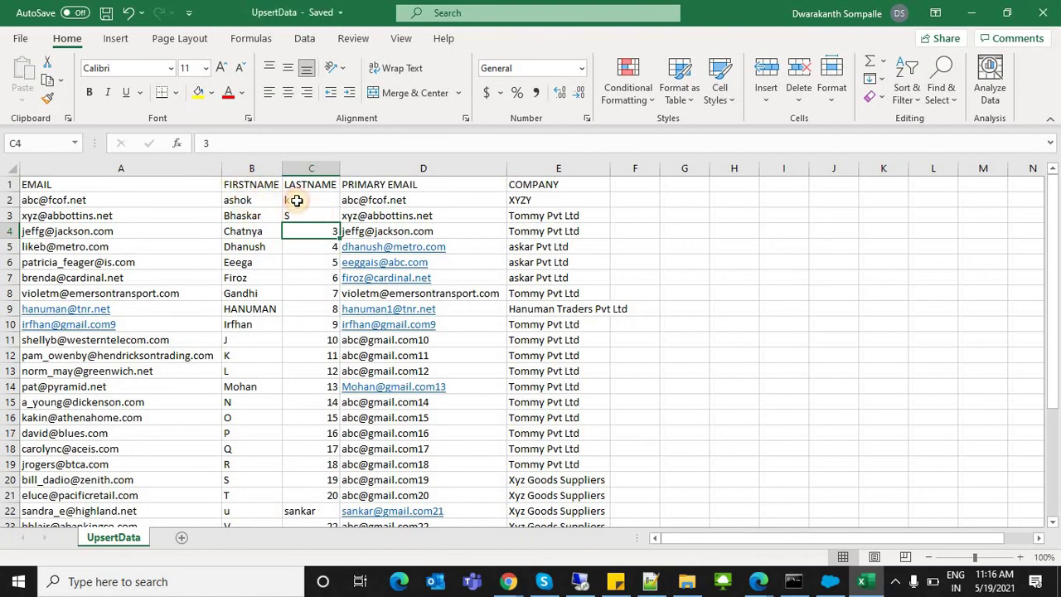
# Step: Re-enter the first lead's last name in C2 and check the D2:D3 emails
pyautogui.moveTo(240, 201); pyautogui.dragTo(308, 232)
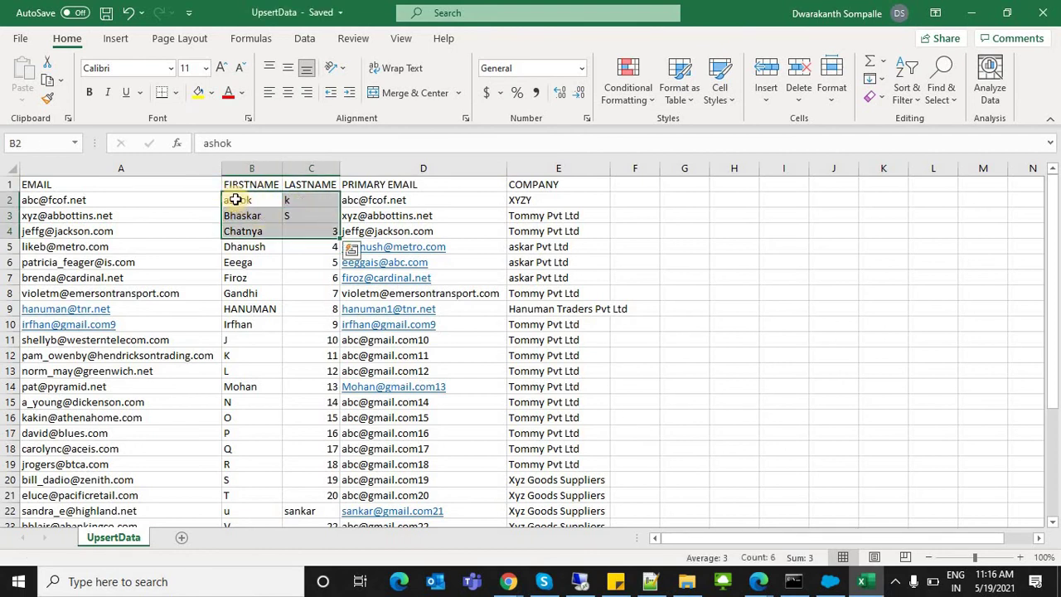
pyautogui.click(279, 203)
pyautogui.click(290, 203)
pyautogui.write('k')
pyautogui.press('Return')
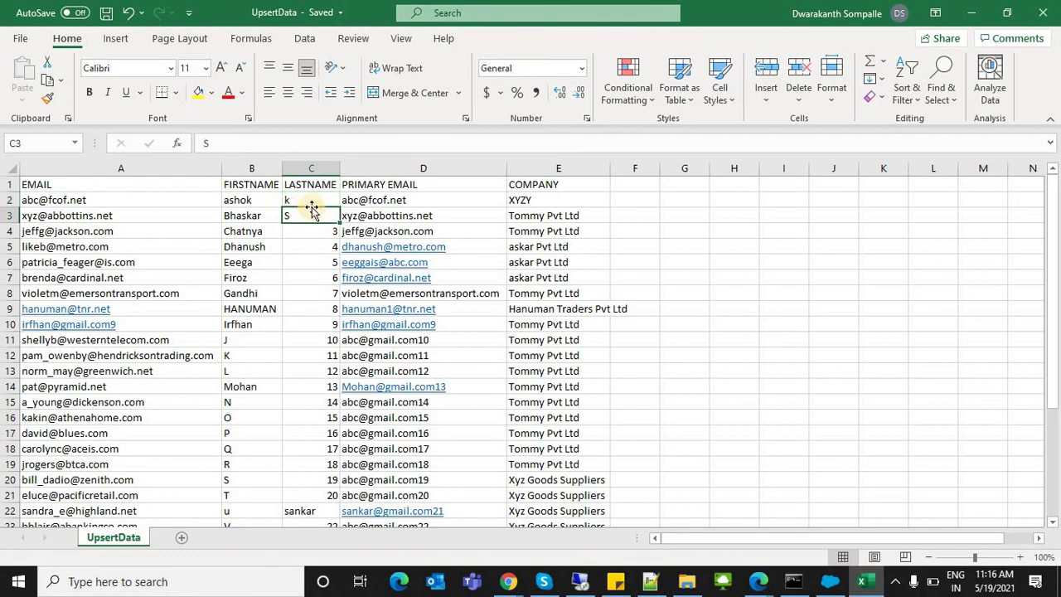
pyautogui.moveTo(367, 203); pyautogui.dragTo(368, 218)
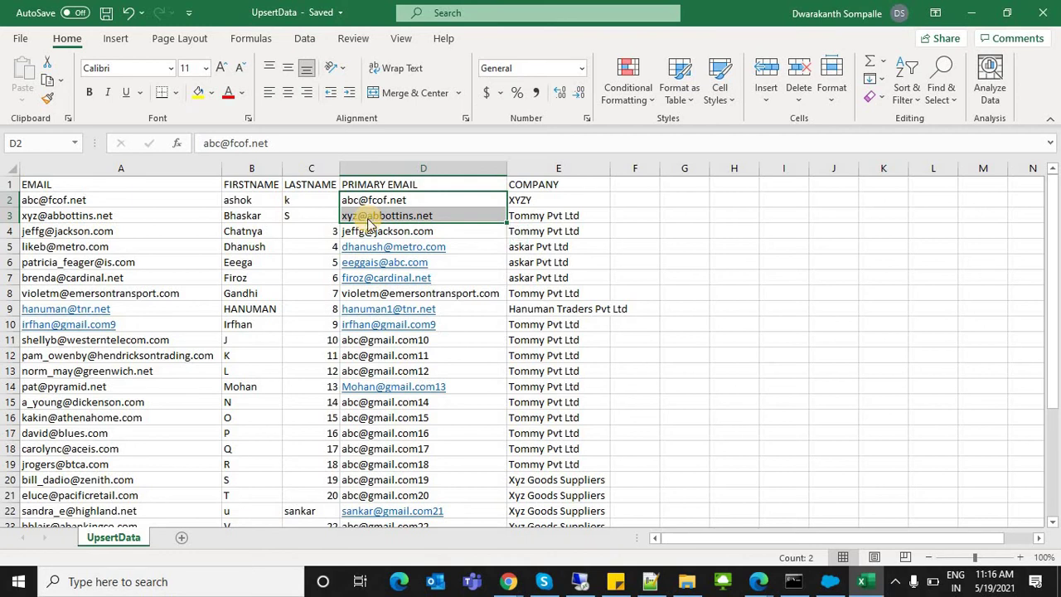
# Step: Check the first lead's page, then bring the Data Loader welcome window to the front
pyautogui.hotkey('alt', 'Tab')
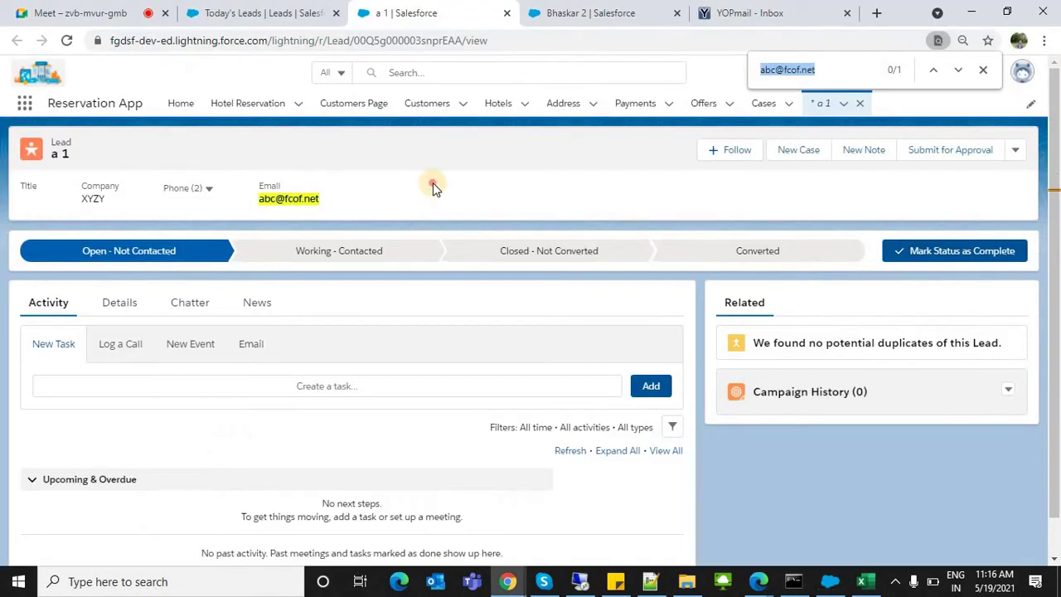
pyautogui.click(433, 182)
pyautogui.hotkey('alt', 'Tab')
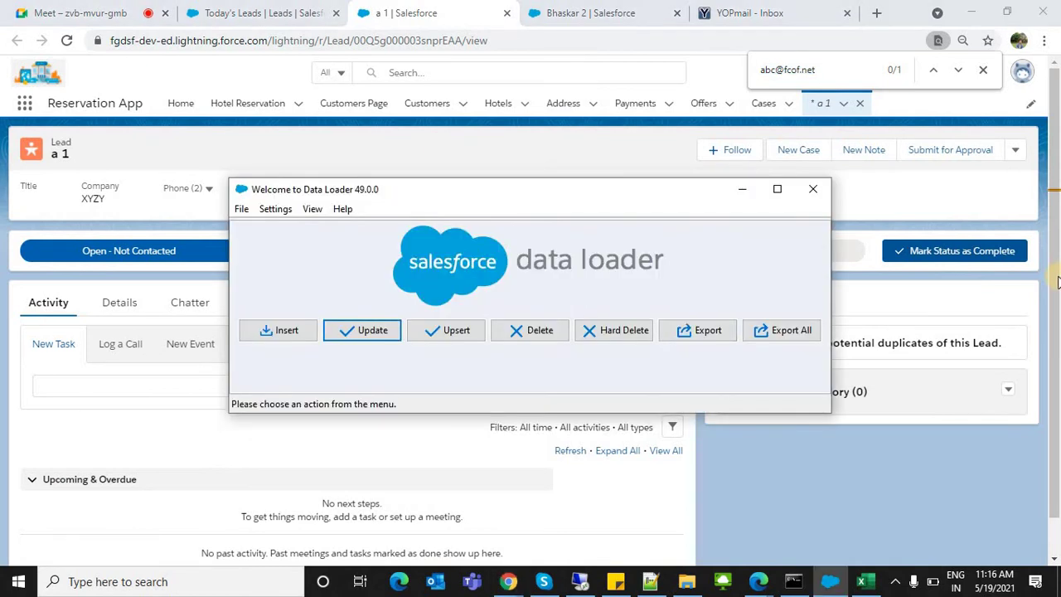
pyautogui.hotkey('alt', 'Tab')
pyautogui.press('Tab')
pyautogui.moveTo(1056, 282); pyautogui.dragTo(1054, 387)
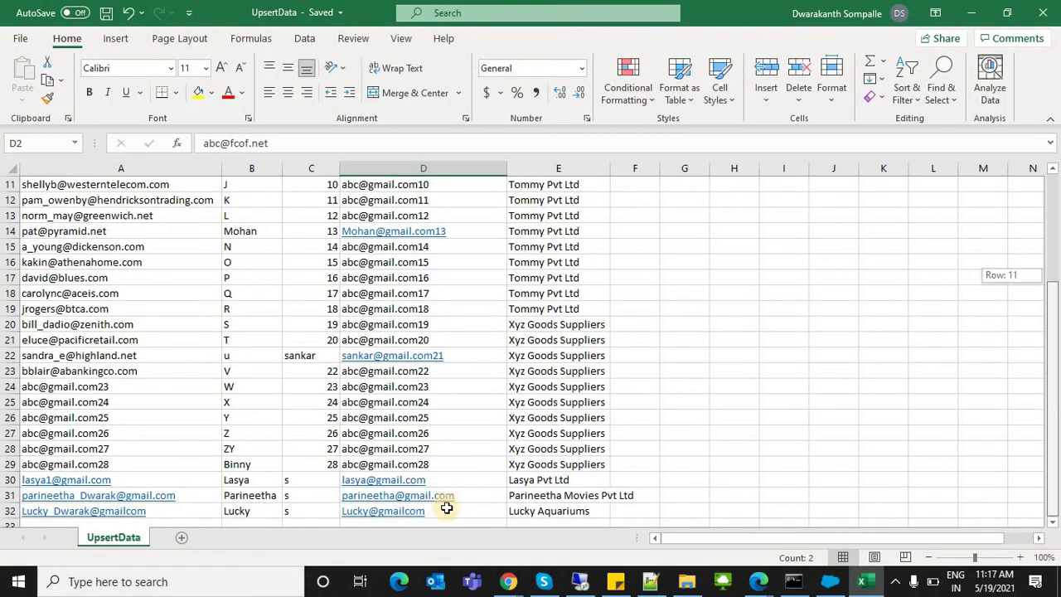
pyautogui.click(470, 504)
pyautogui.hotkey('alt', 'Tab')
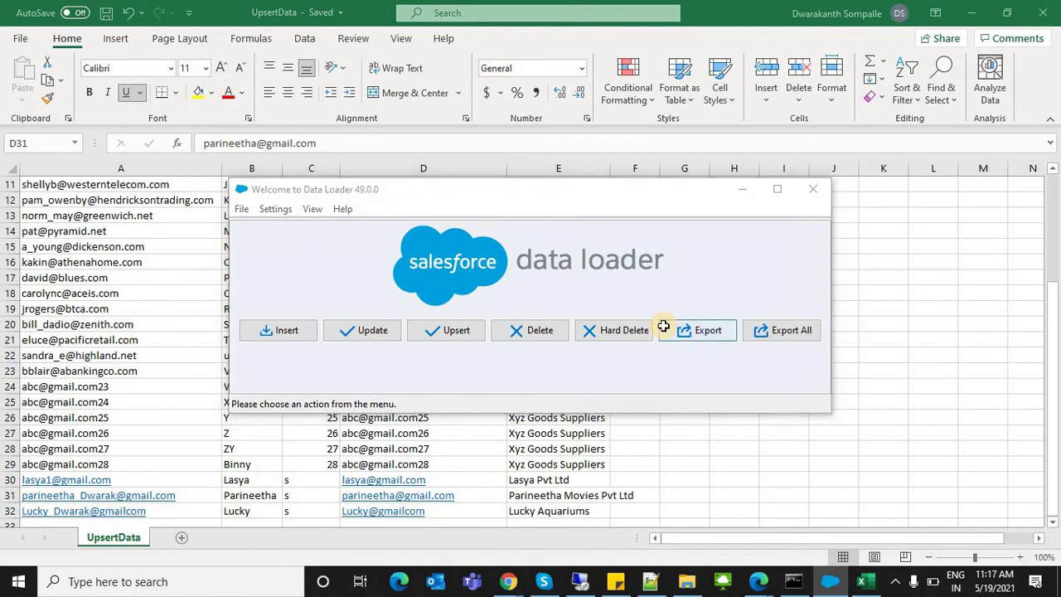
pyautogui.hotkey('alt', 'Tab')
pyautogui.hotkey('alt', 'Tab')
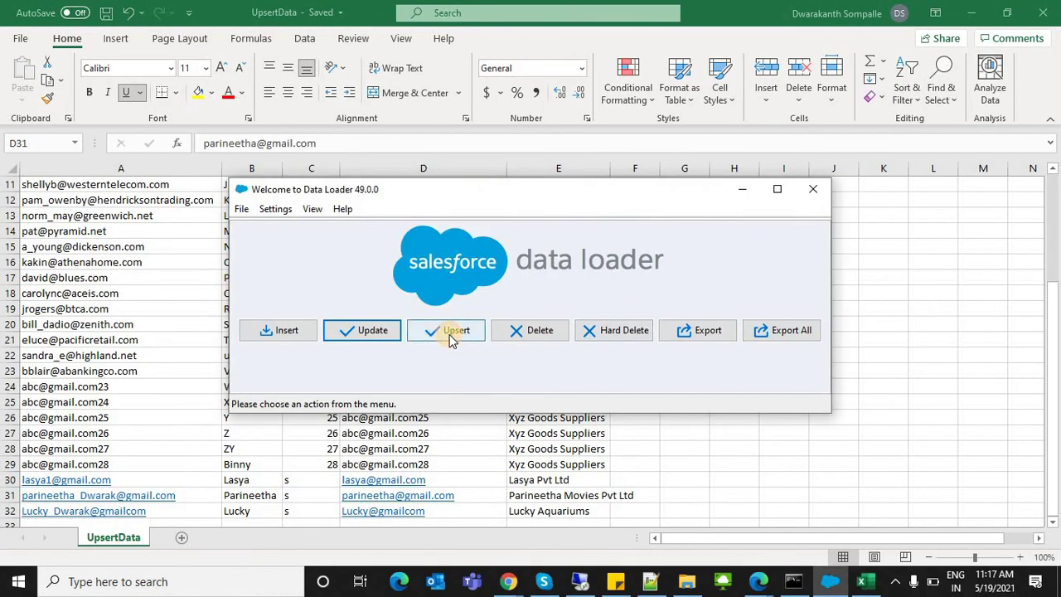
# Step: Start a Lead upsert loading UpsertData.csv and acknowledge the 31 initialized records
pyautogui.click(451, 332)
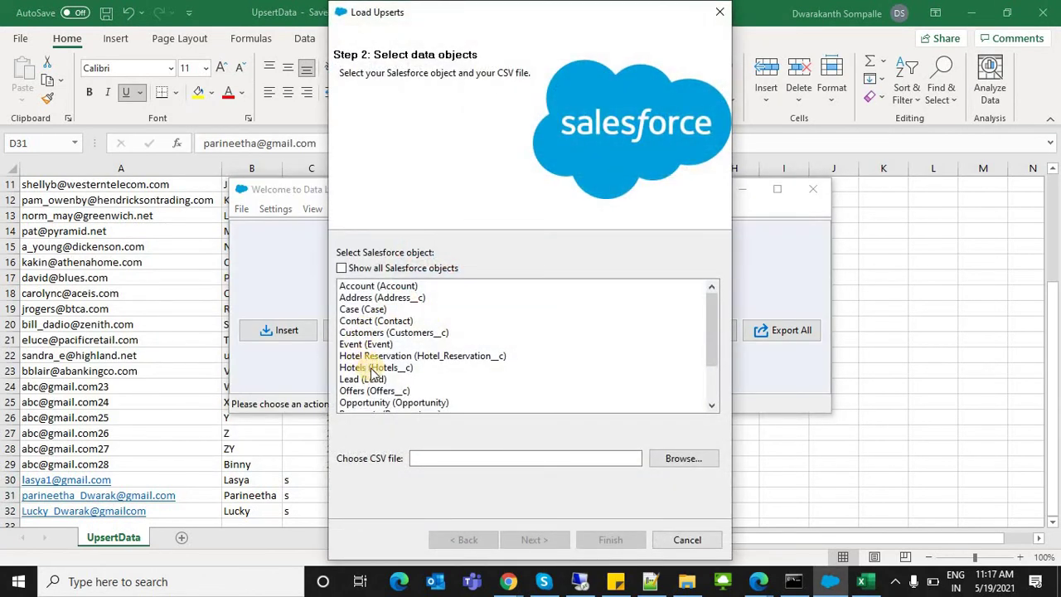
pyautogui.click(686, 465)
pyautogui.click(538, 168)
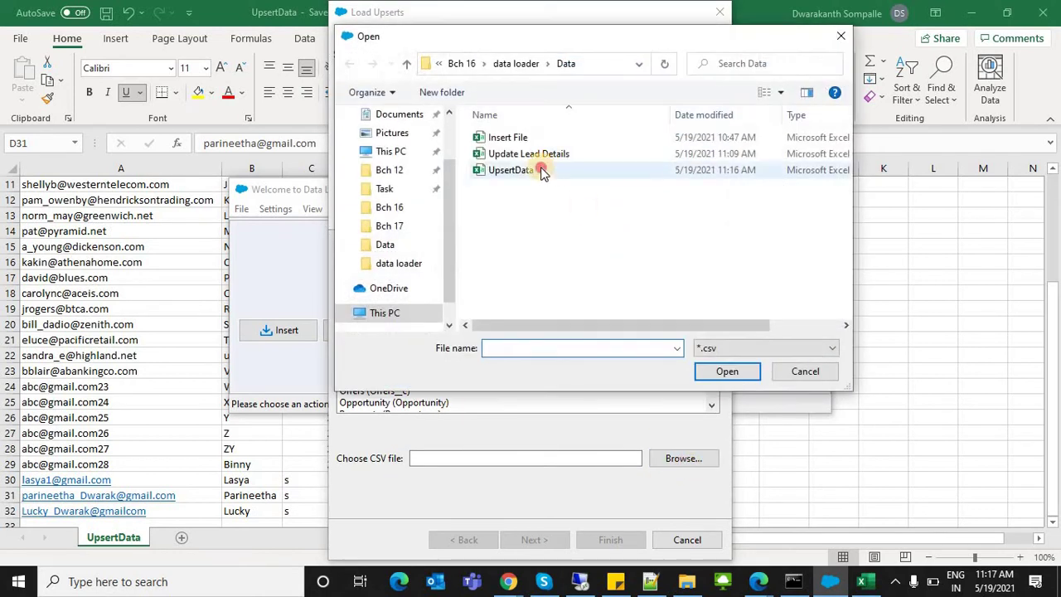
pyautogui.hotkey('alt', 'Tab')
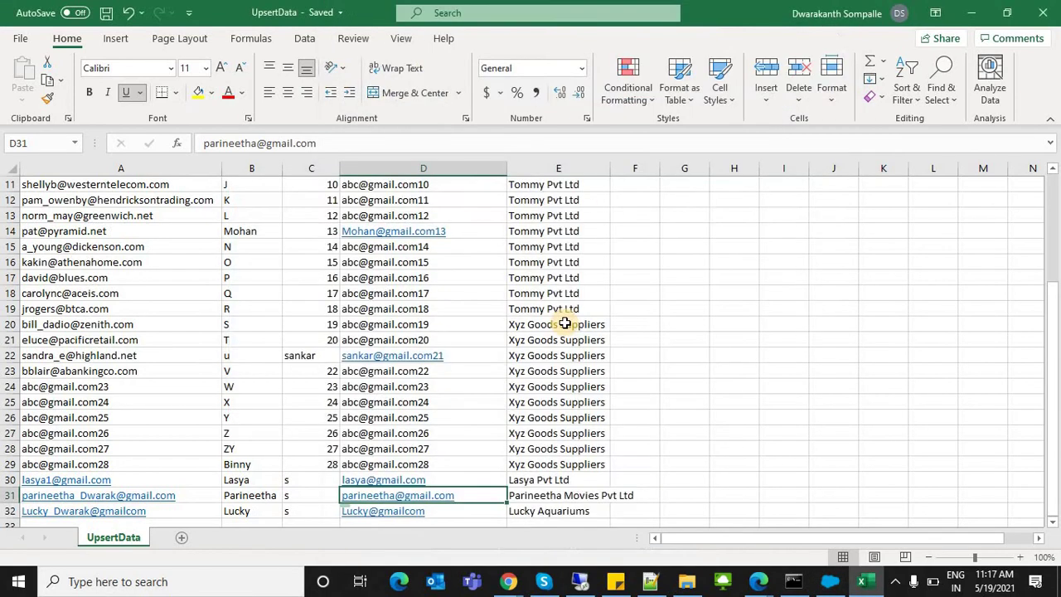
pyautogui.hotkey('alt', 'Tab')
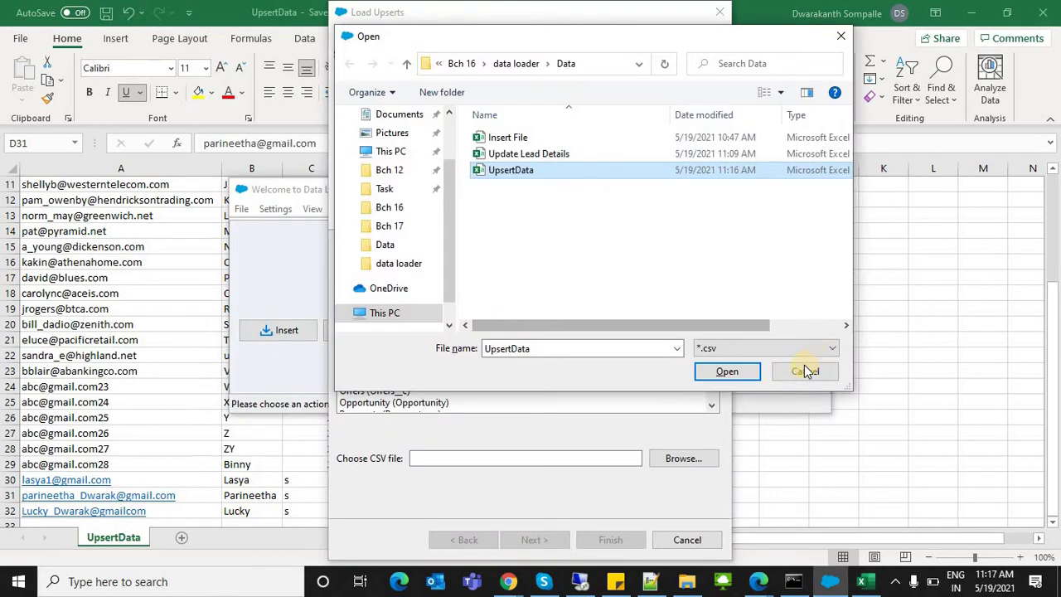
pyautogui.click(516, 154)
pyautogui.click(519, 170)
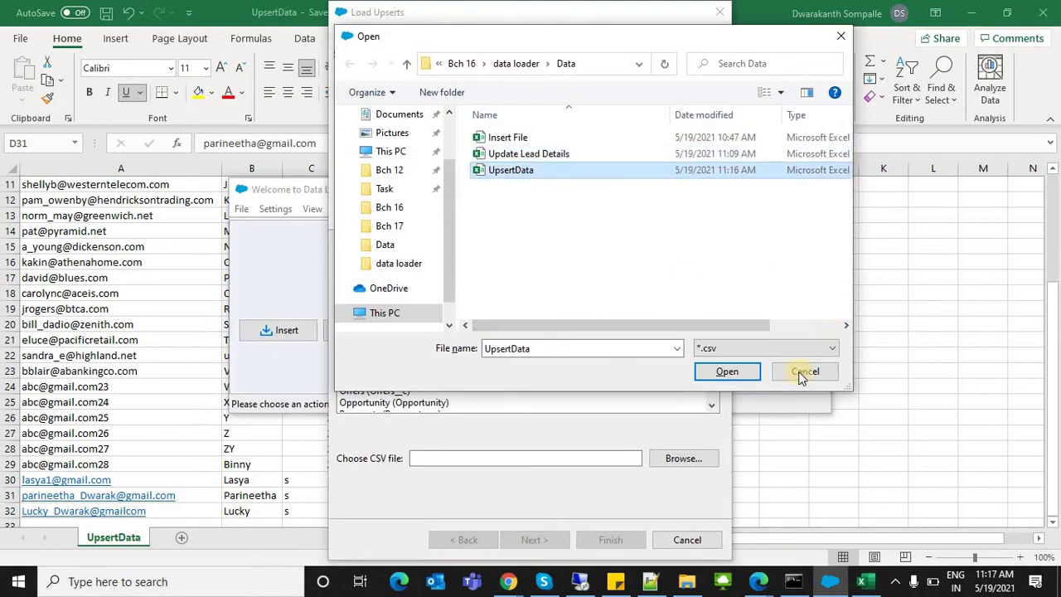
pyautogui.click(727, 371)
pyautogui.click(554, 539)
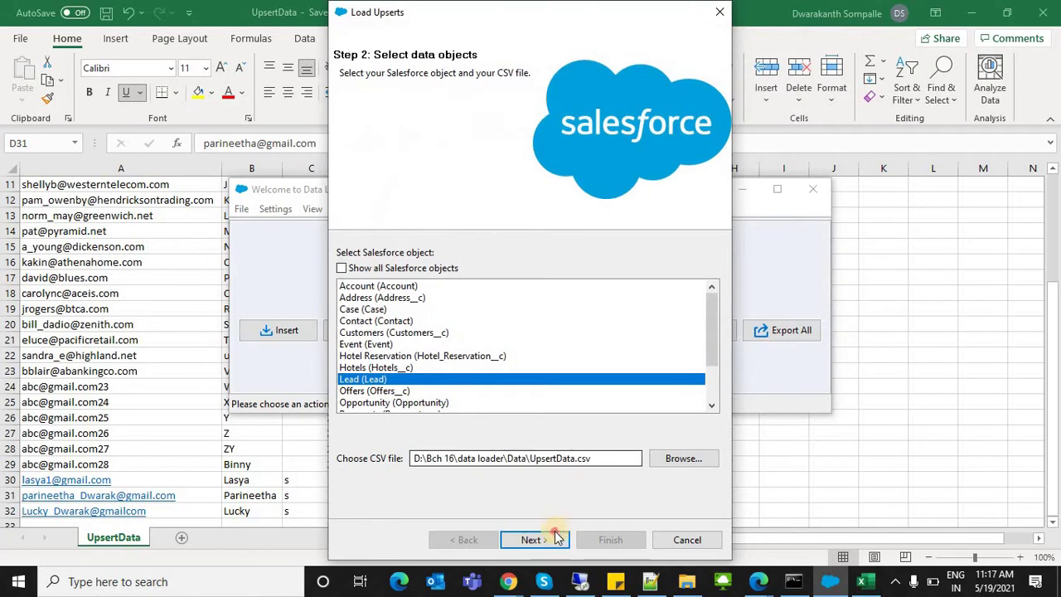
pyautogui.click(308, 97)
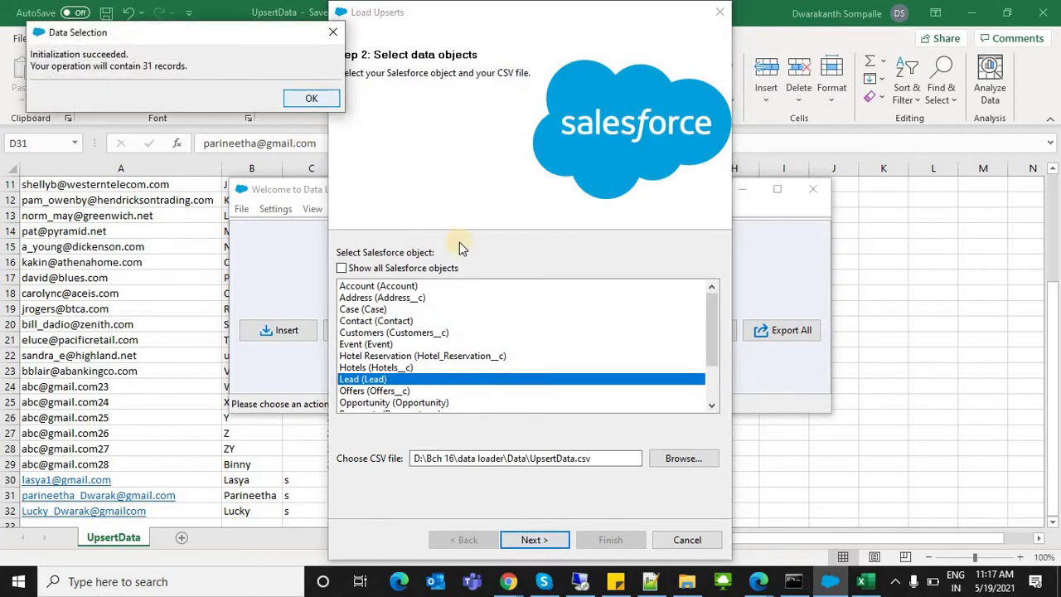
pyautogui.click(430, 312)
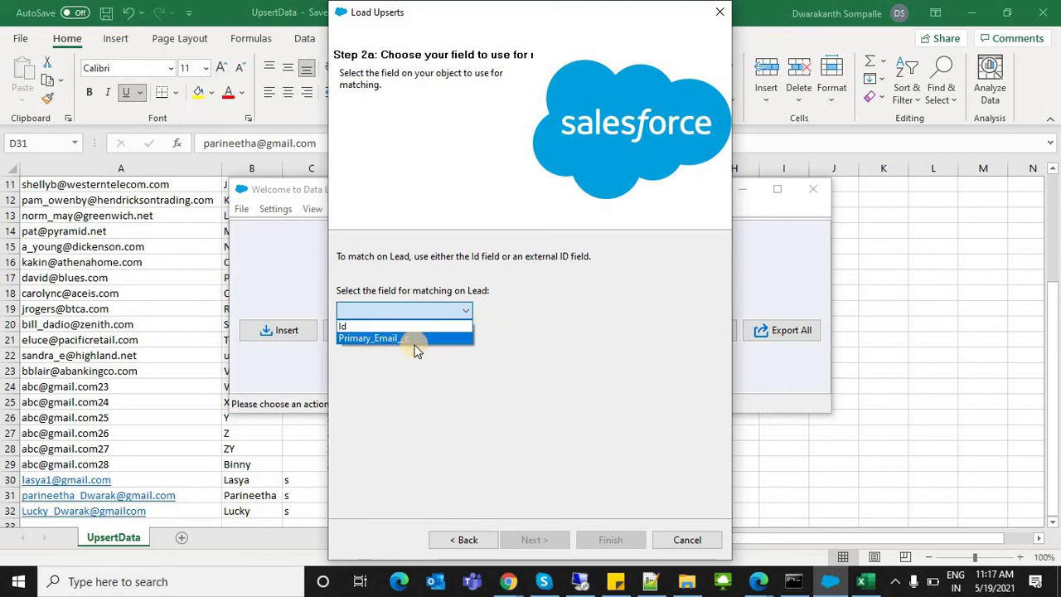
# Step: Match leads on Primary_Email__c and open the mapping editor for the CSV columns
pyautogui.click(515, 365)
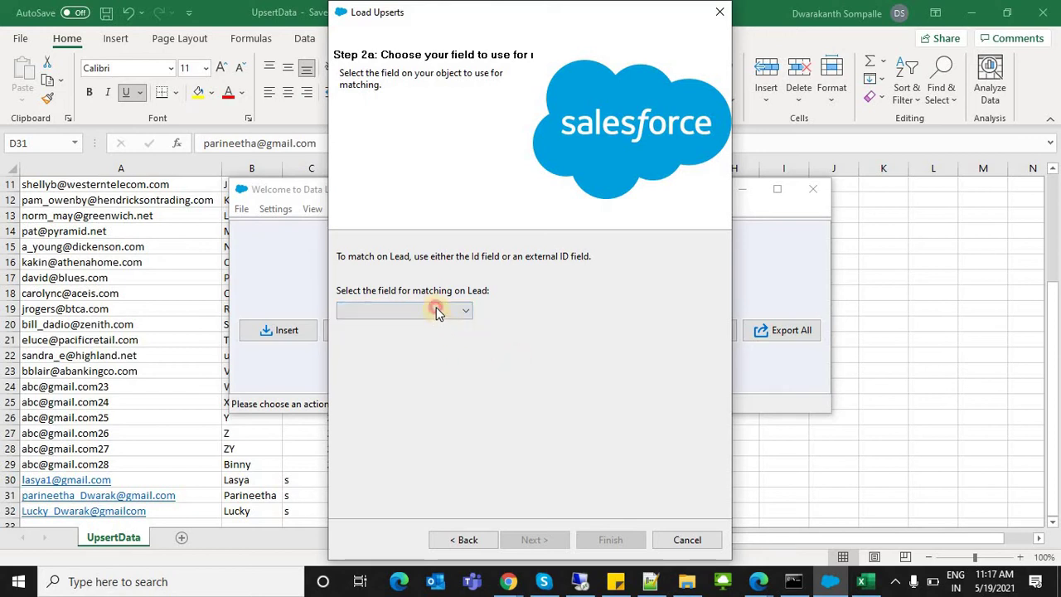
pyautogui.click(436, 309)
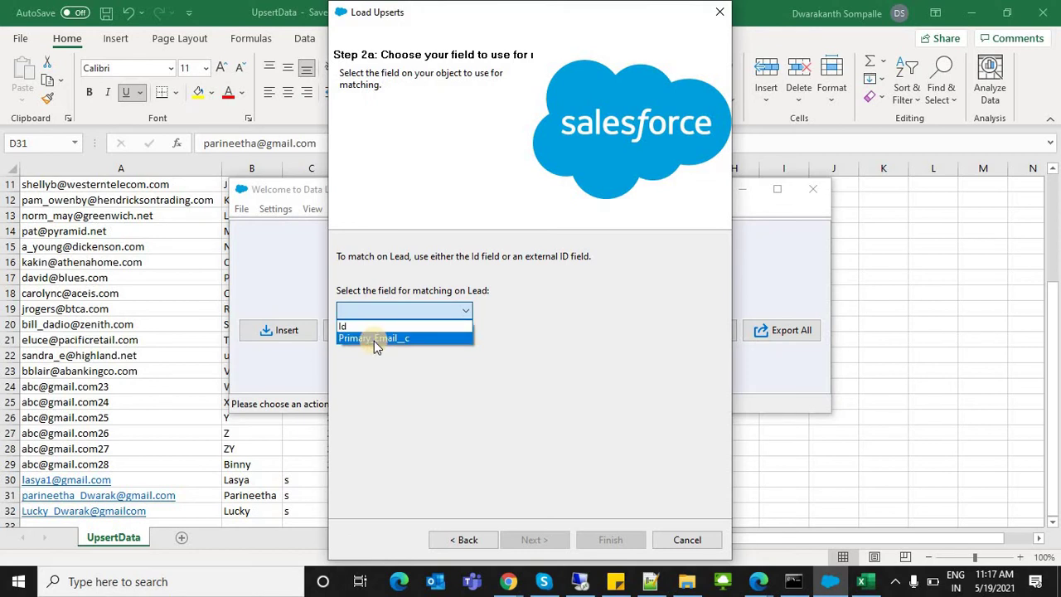
pyautogui.click(350, 326)
pyautogui.click(349, 313)
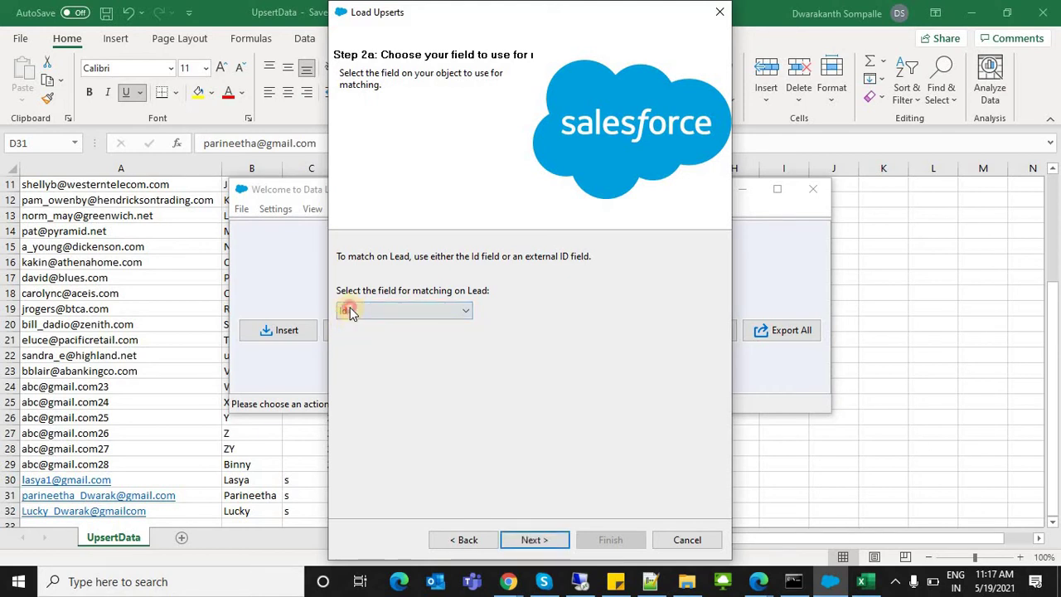
pyautogui.click(358, 341)
pyautogui.click(506, 539)
pyautogui.click(470, 256)
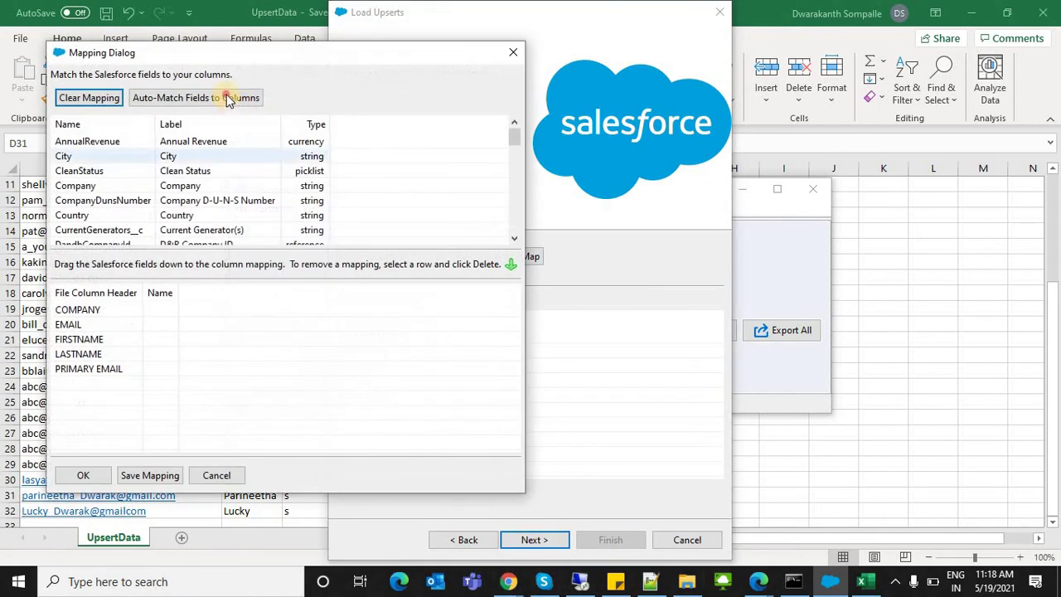
# Step: Auto-match the fields to the CSV columns and run the Lead upsert
pyautogui.click(80, 469)
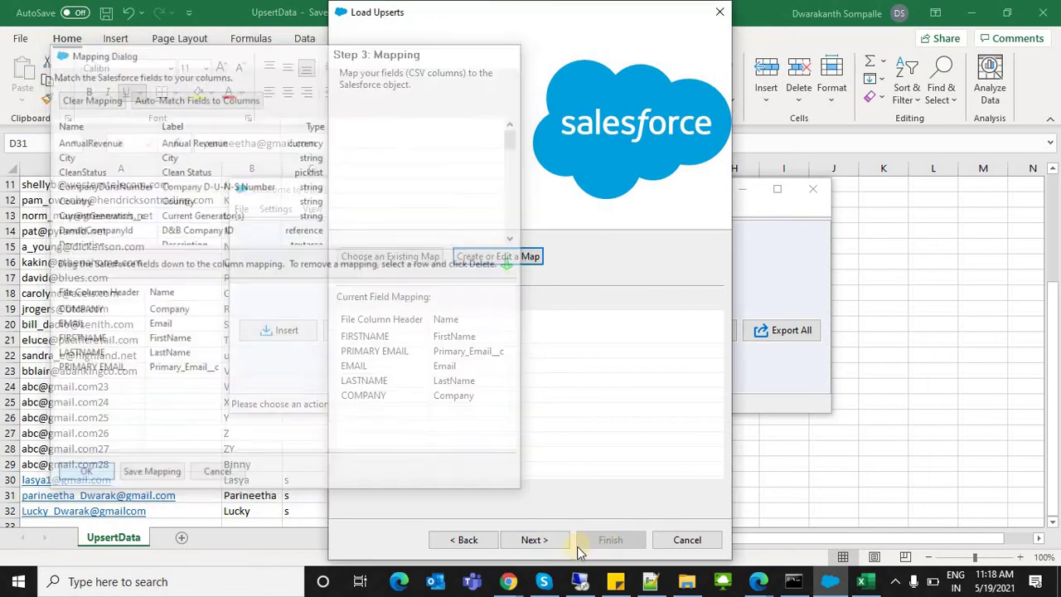
pyautogui.click(529, 543)
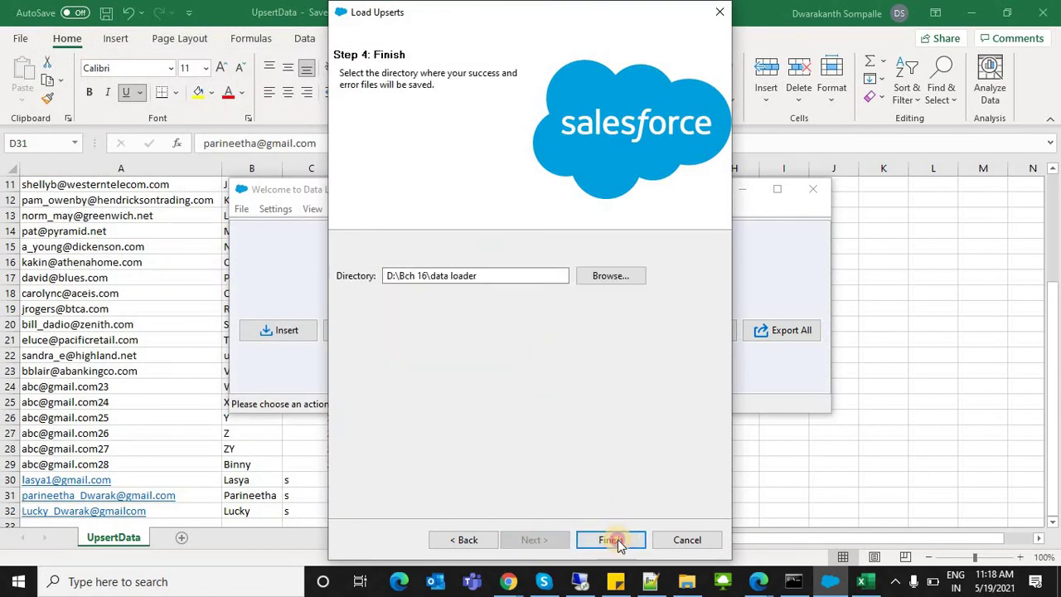
pyautogui.click(617, 539)
pyautogui.click(584, 348)
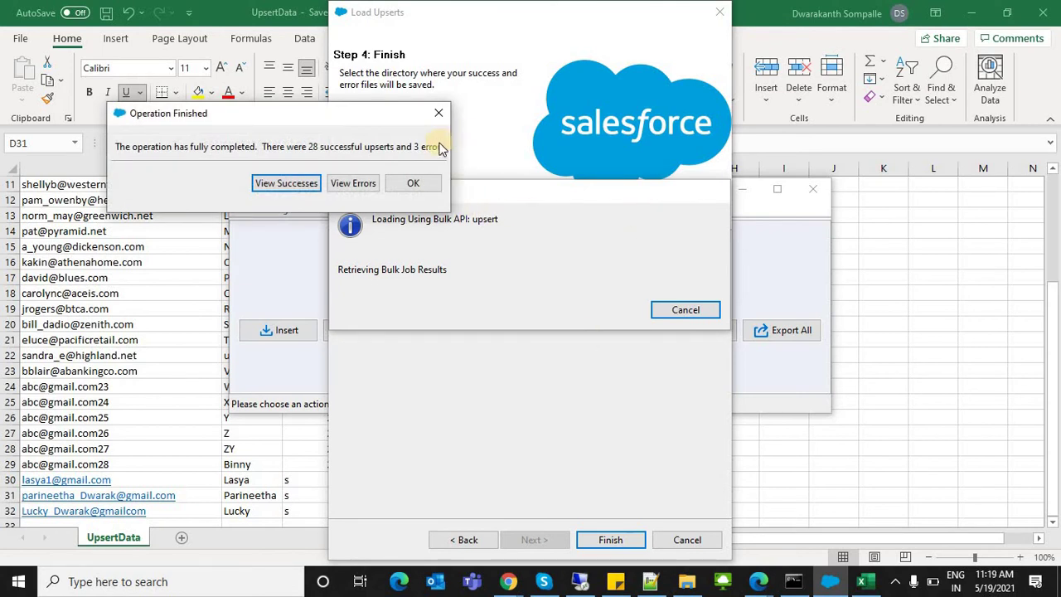
# Step: Review the three failed rows among 28 successes, close the results, and switch to the browser
pyautogui.click(360, 183)
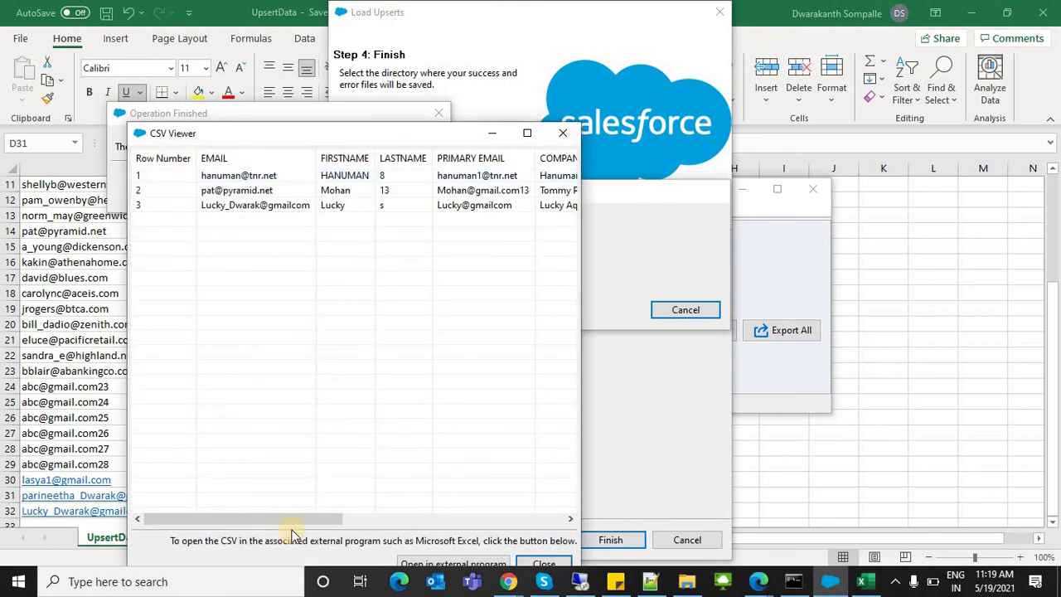
pyautogui.moveTo(286, 524); pyautogui.dragTo(199, 427)
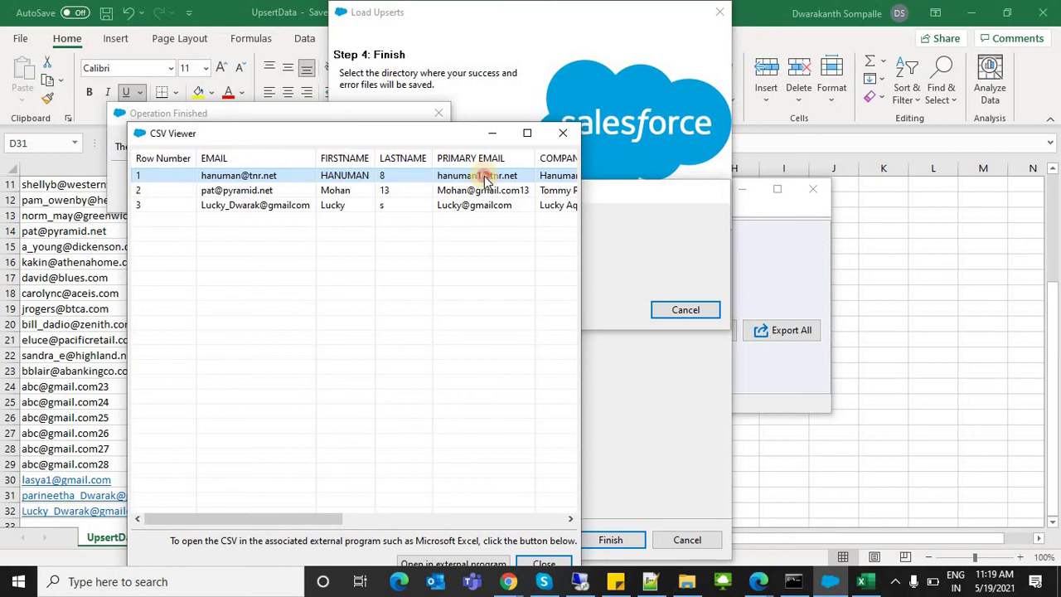
pyautogui.click(474, 193)
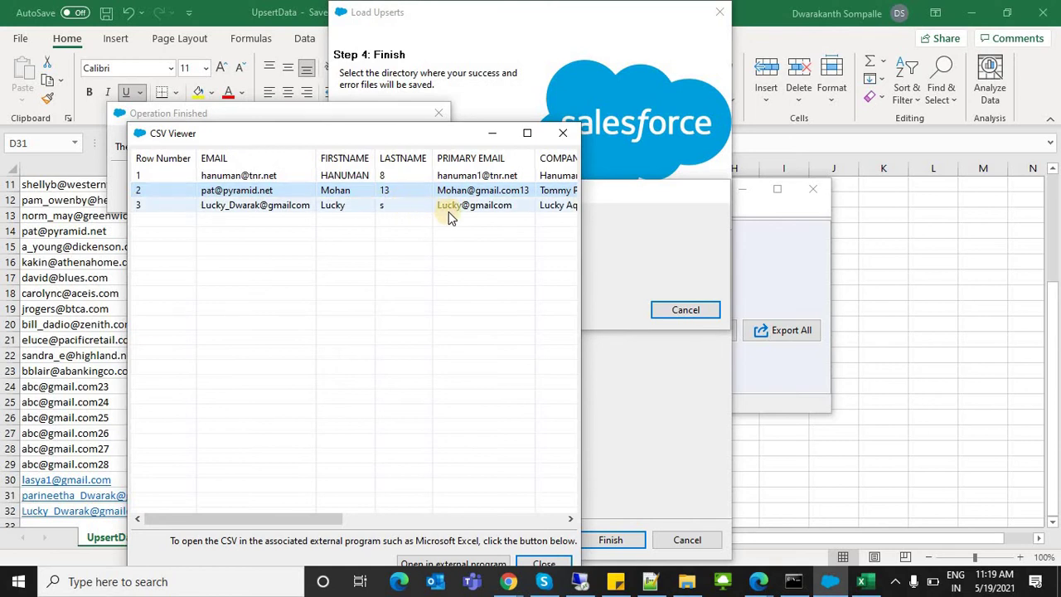
pyautogui.click(448, 208)
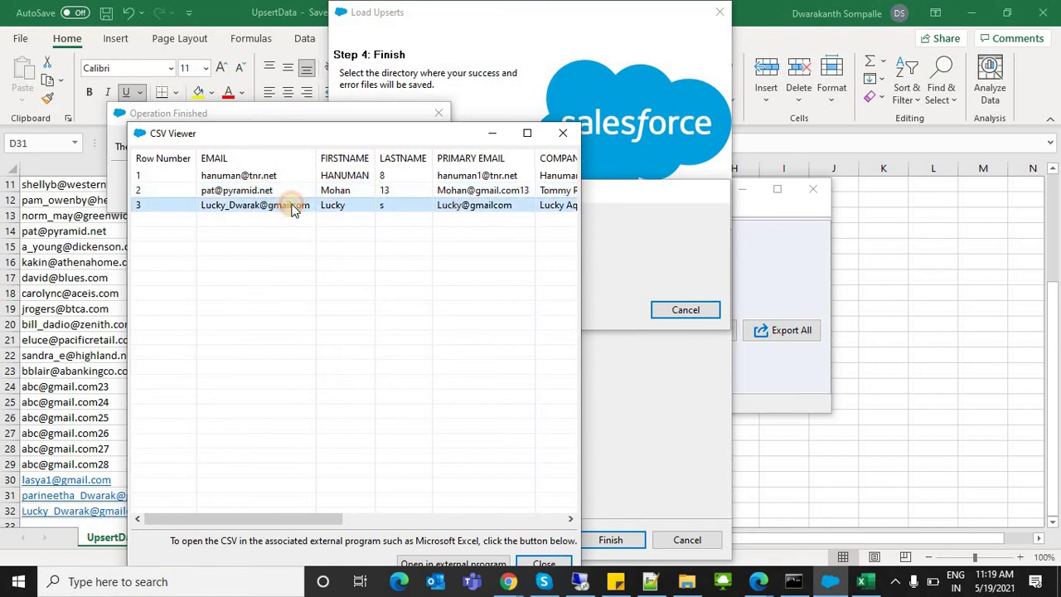
pyautogui.click(563, 134)
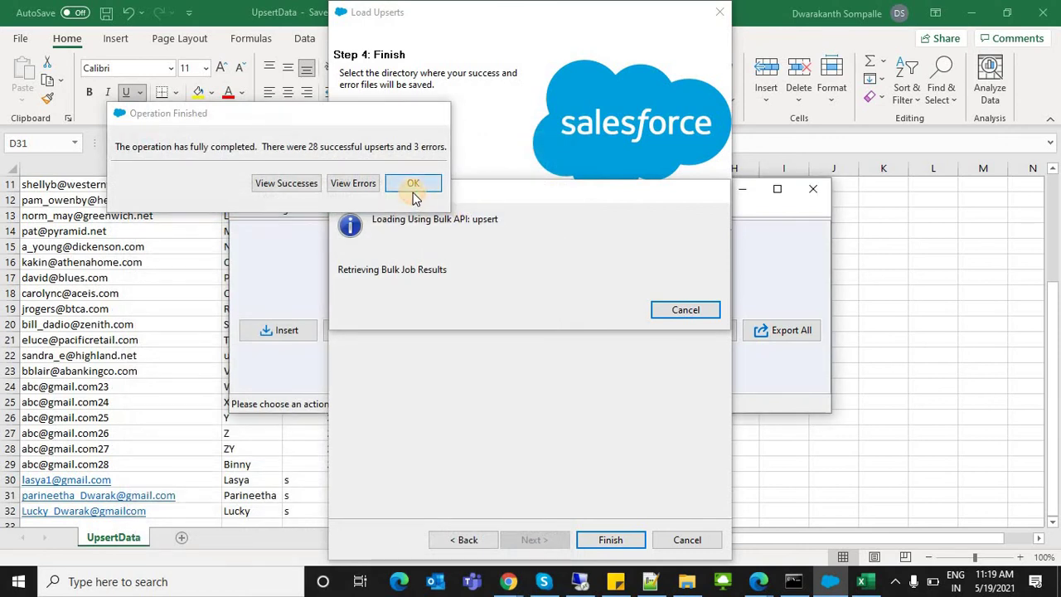
pyautogui.click(412, 187)
pyautogui.click(398, 496)
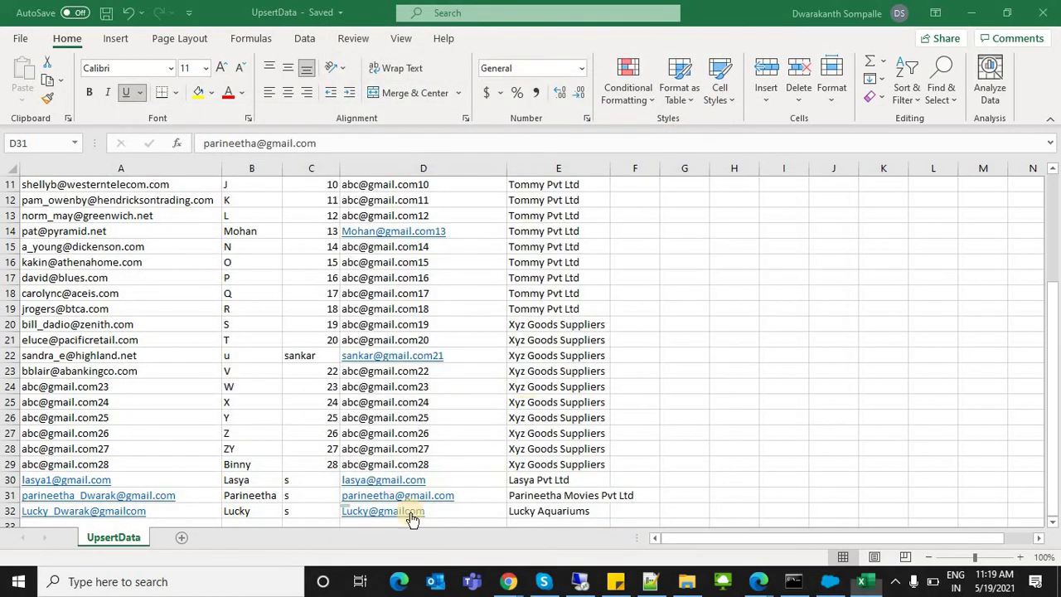
pyautogui.click(445, 479)
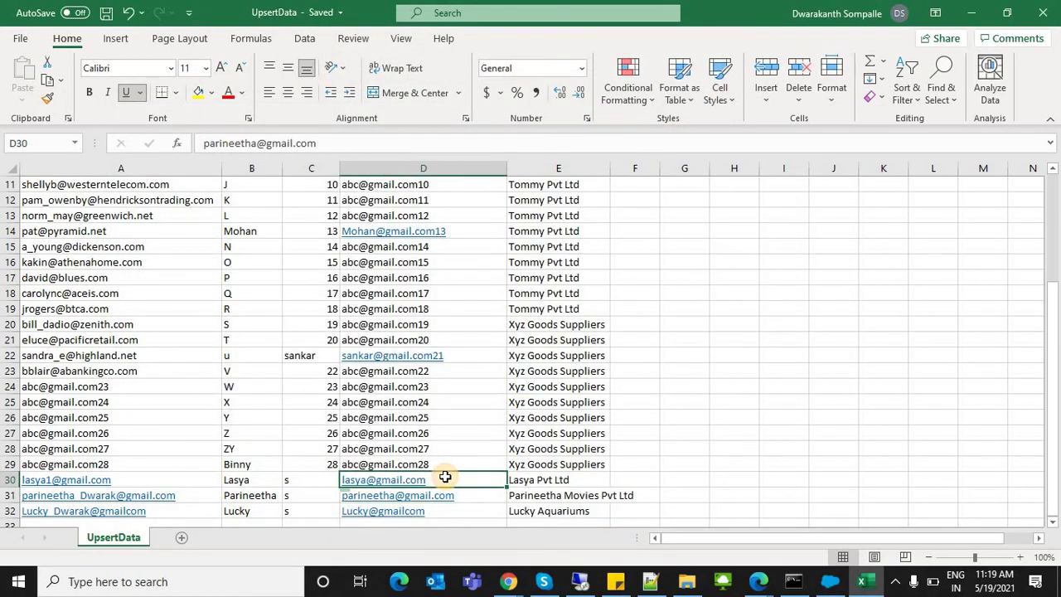
pyautogui.hotkey('alt', 'Tab')
pyautogui.hotkey('alt', 'Tab')
pyautogui.press('Tab')
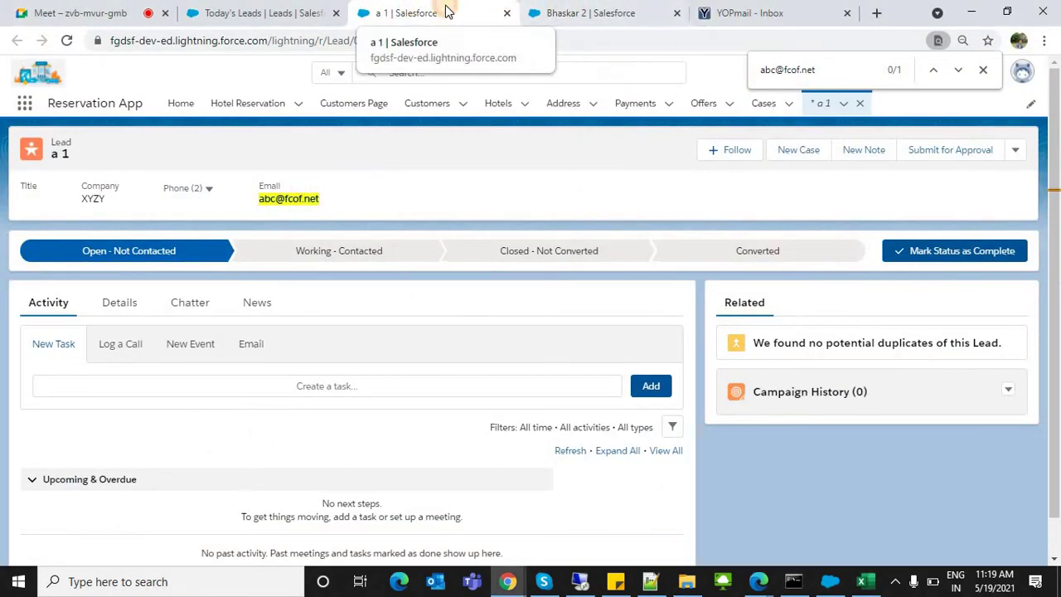
# Step: Reload both open lead records to see the upserted name changes
pyautogui.click(68, 40)
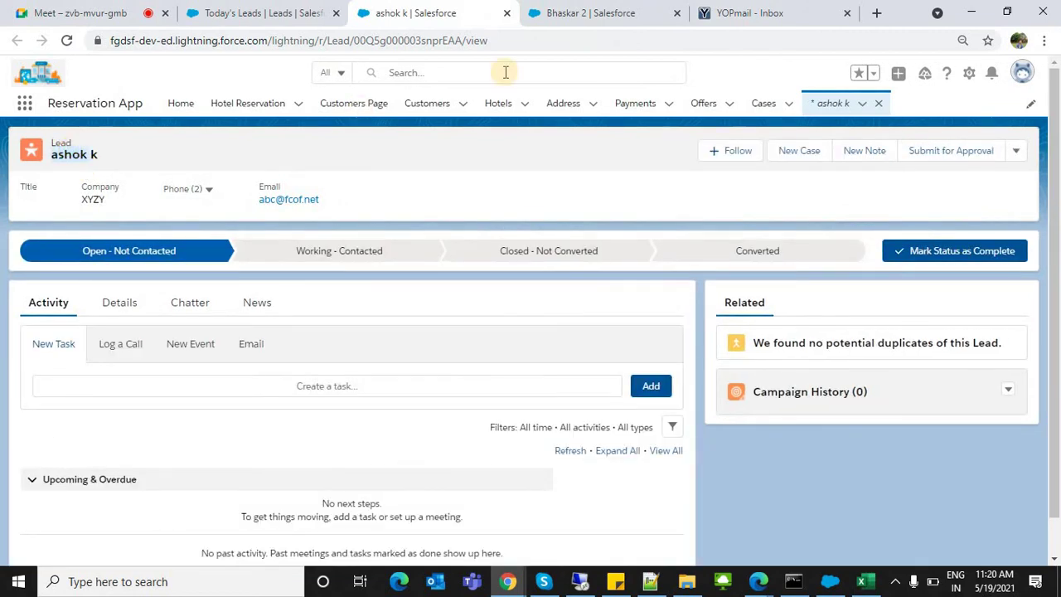
pyautogui.click(539, 12)
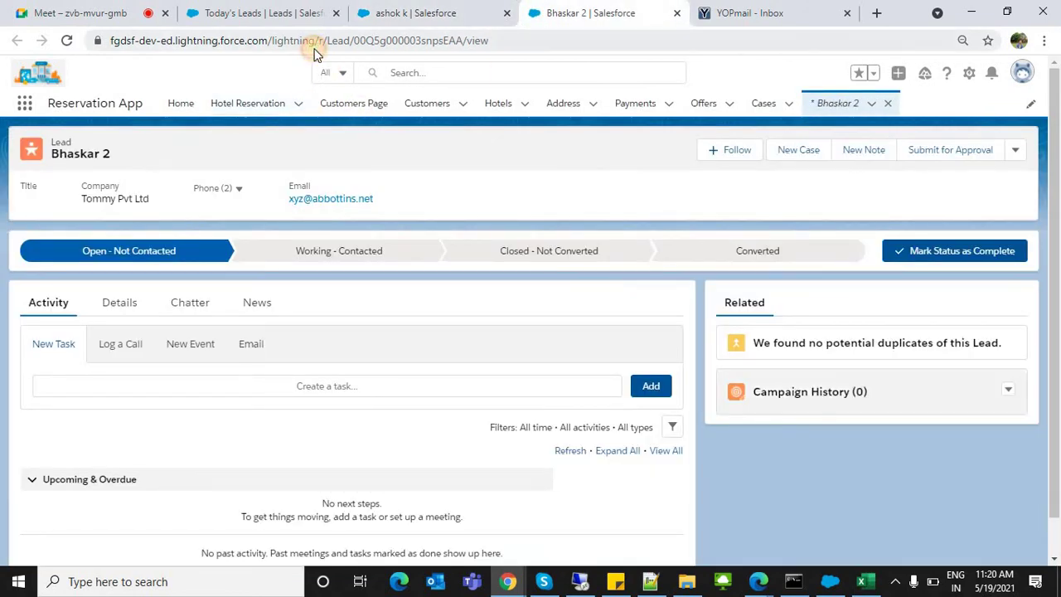
pyautogui.click(313, 46)
pyautogui.press('Return')
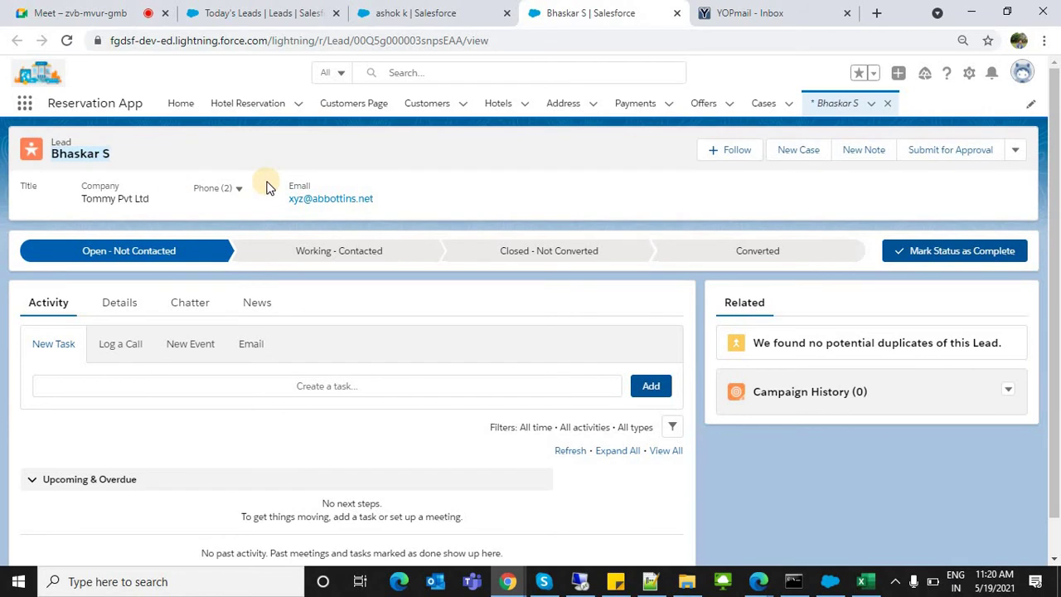
# Step: Refresh the Today's Leads list so it shows 32 items
pyautogui.click(249, 12)
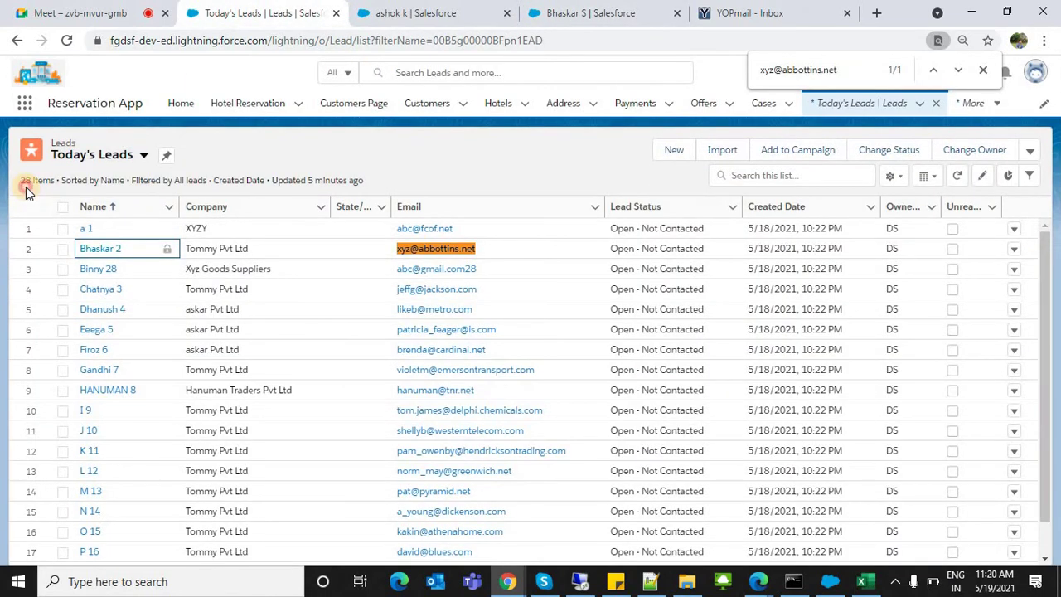
pyautogui.moveTo(26, 186); pyautogui.dragTo(25, 181)
pyautogui.click(25, 181)
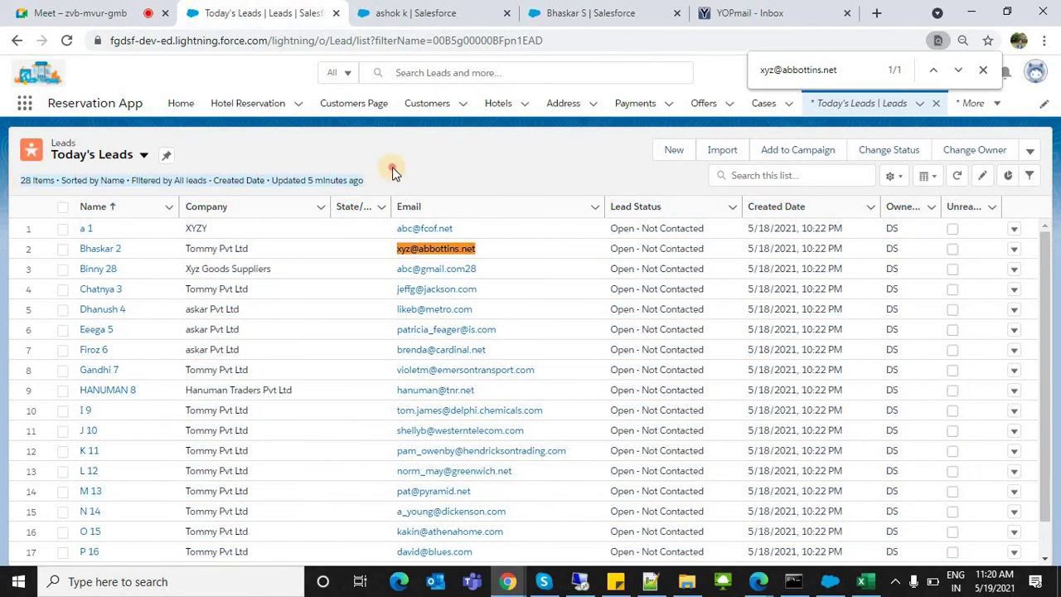
pyautogui.click(954, 177)
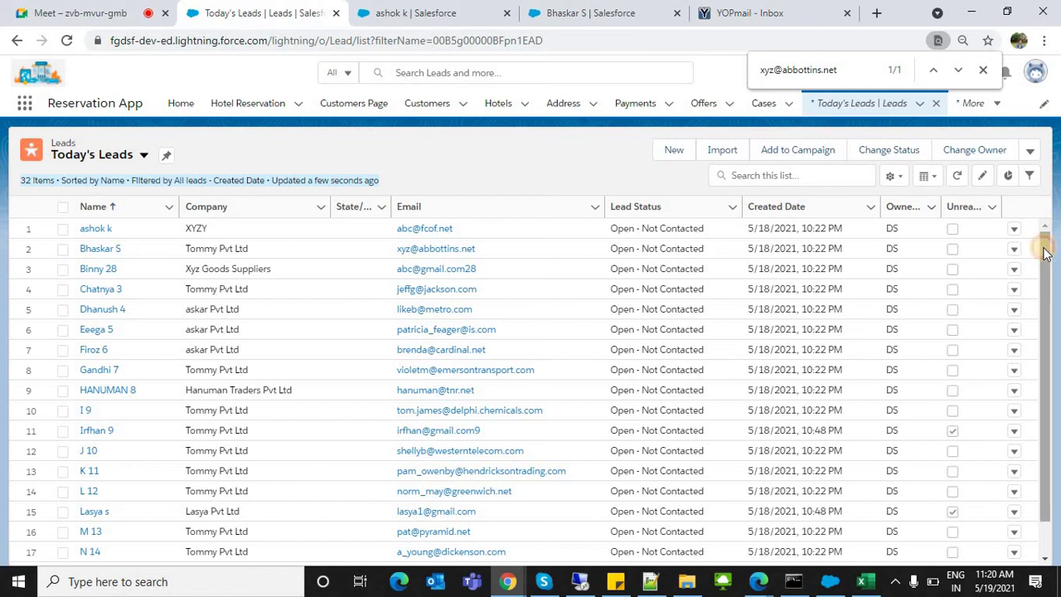
pyautogui.moveTo(1036, 300); pyautogui.dragTo(1037, 305)
pyautogui.scroll(-3, 1036, 305)
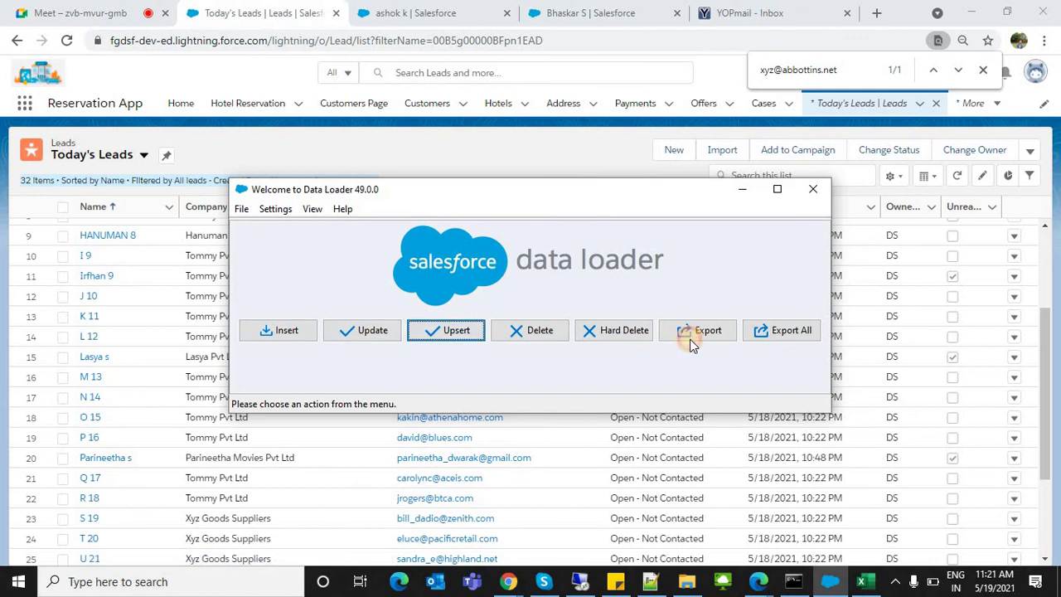
# Step: Start a Data Loader export with Case (Case) as the object
pyautogui.click(689, 339)
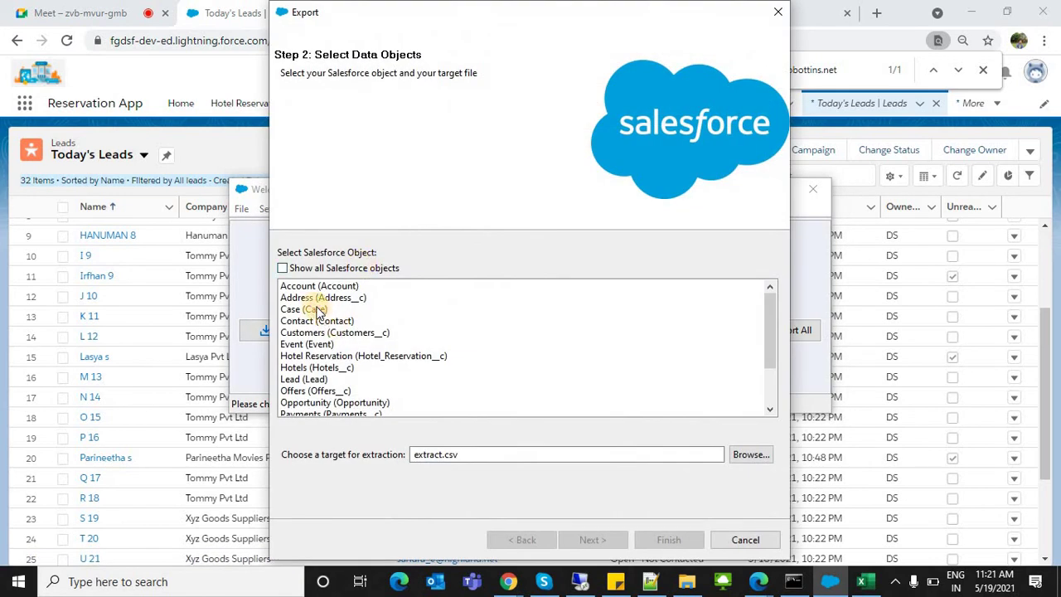
pyautogui.click(317, 309)
pyautogui.click(595, 540)
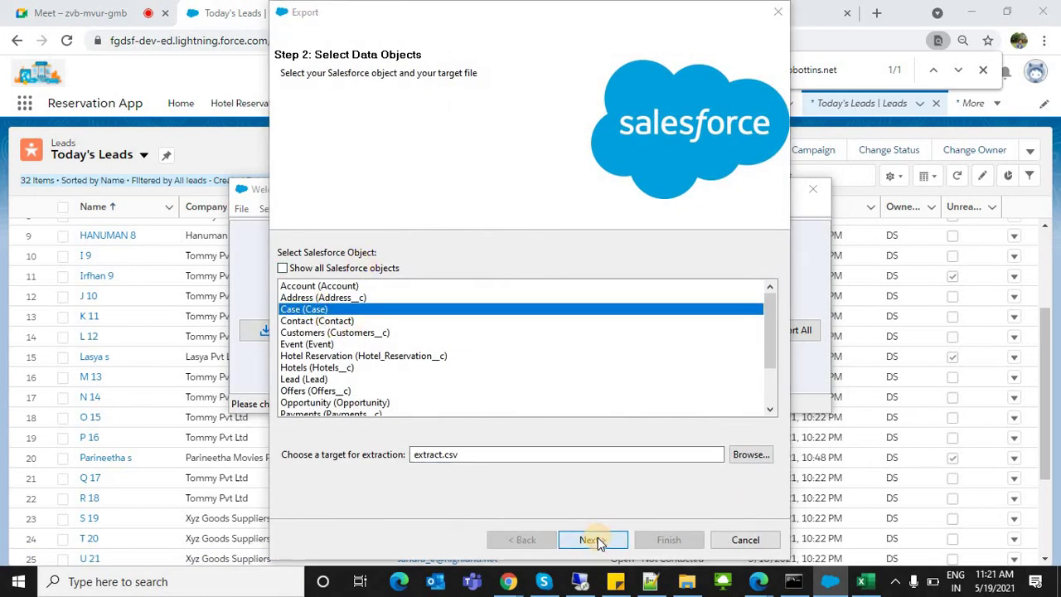
pyautogui.click(569, 351)
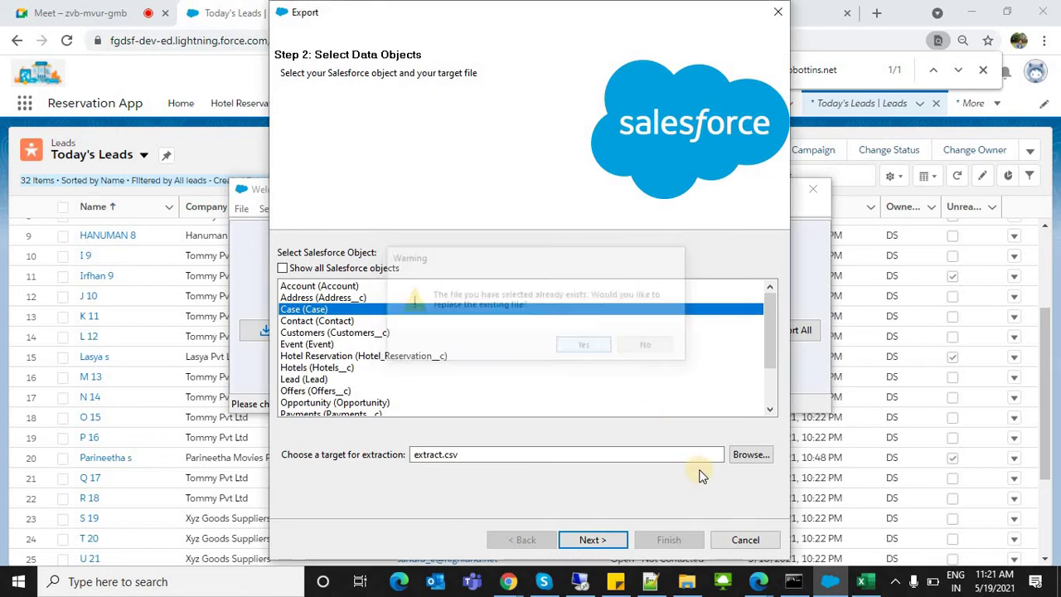
pyautogui.click(609, 544)
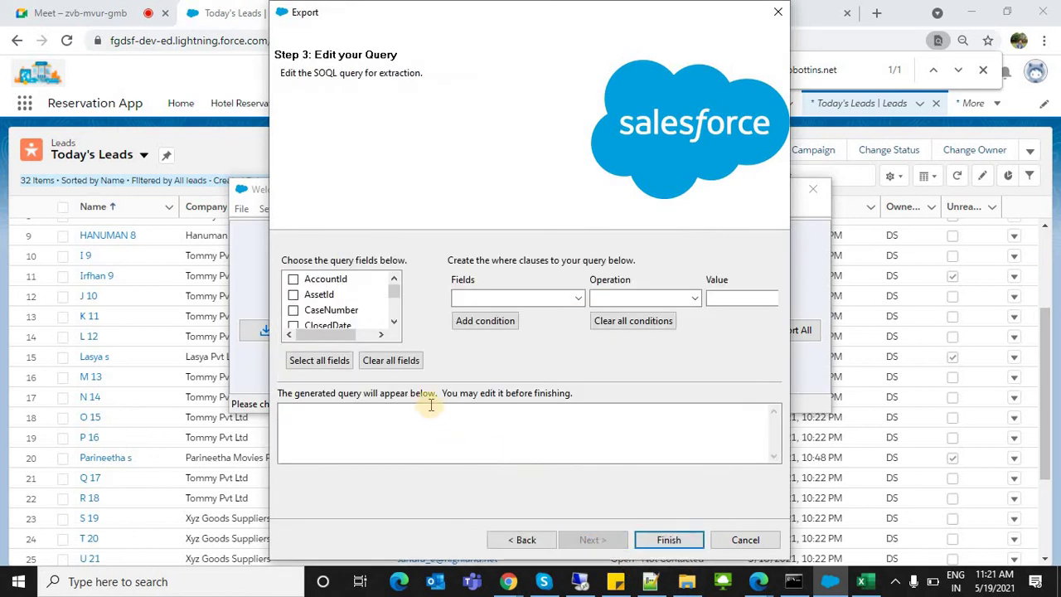
# Step: Export AccountId, CaseNumber, ClosedDate and ContactEmail, then view the 27 extracted records
pyautogui.click(292, 279)
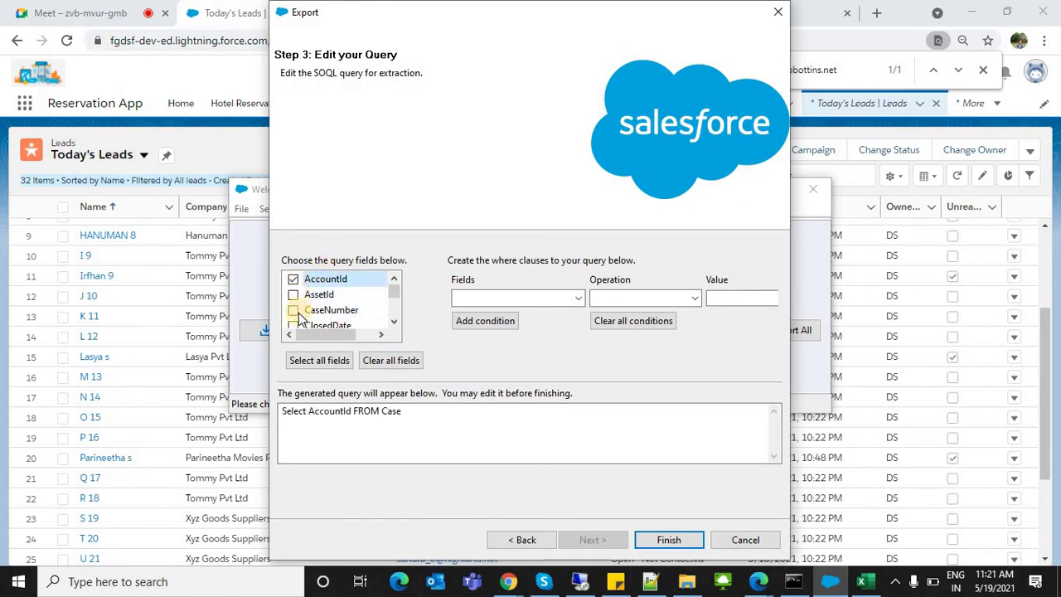
pyautogui.click(292, 310)
pyautogui.click(292, 325)
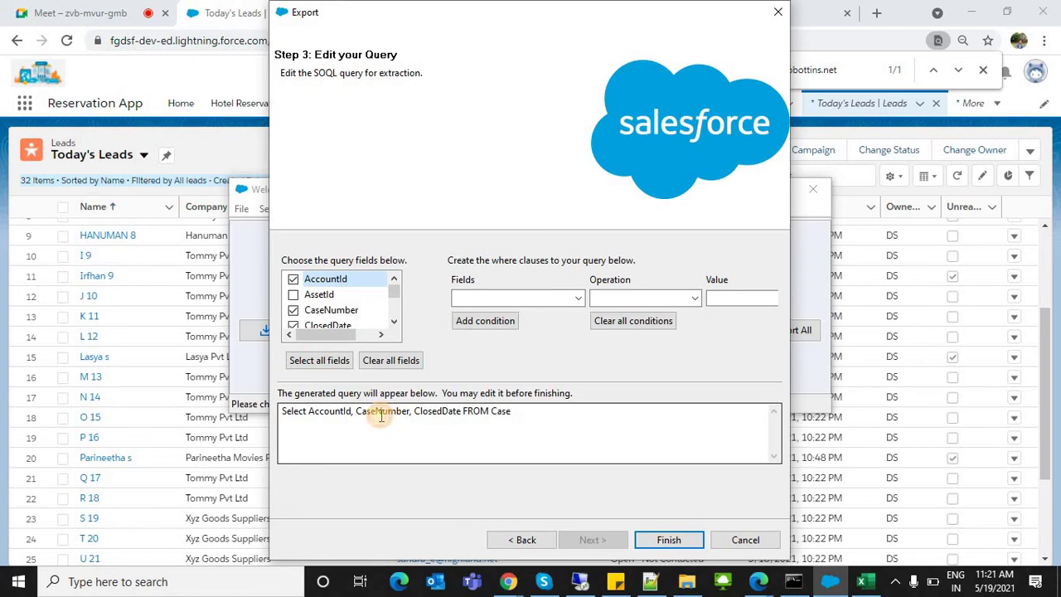
pyautogui.doubleClick(371, 411)
pyautogui.scroll(-1, 340, 313)
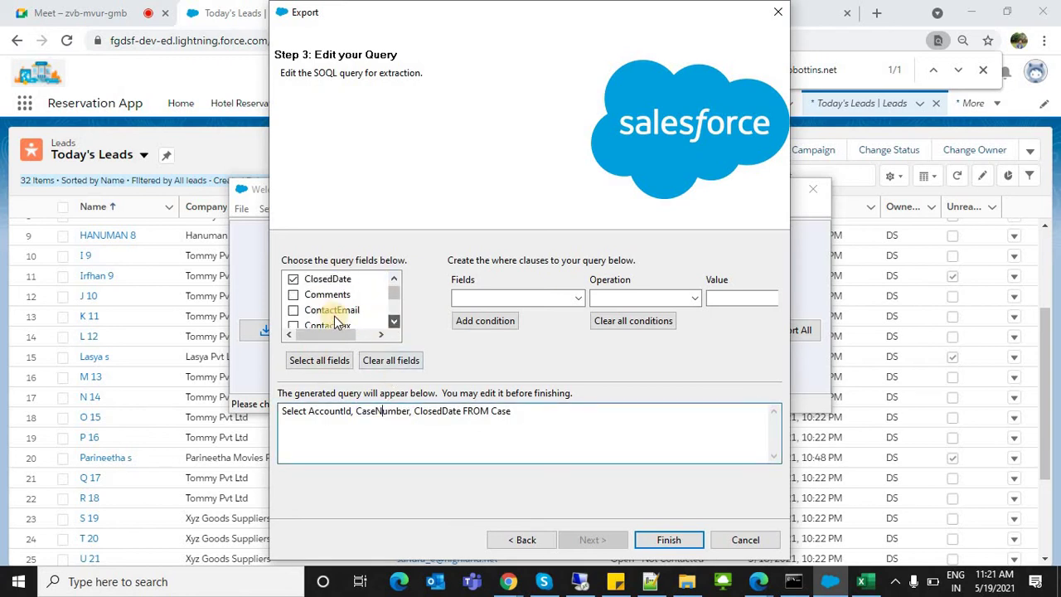
pyautogui.click(293, 310)
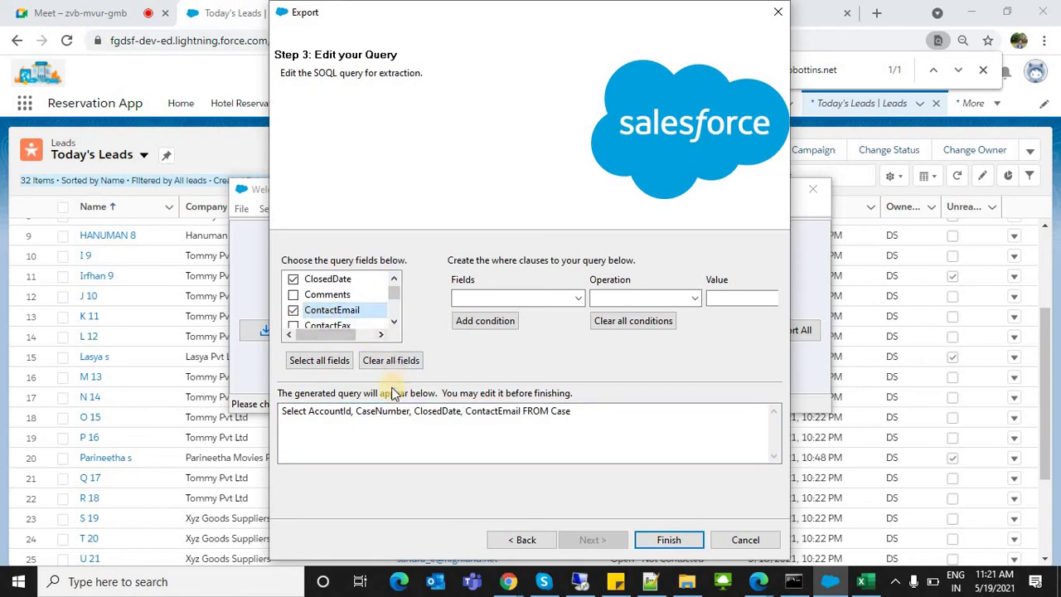
pyautogui.click(576, 298)
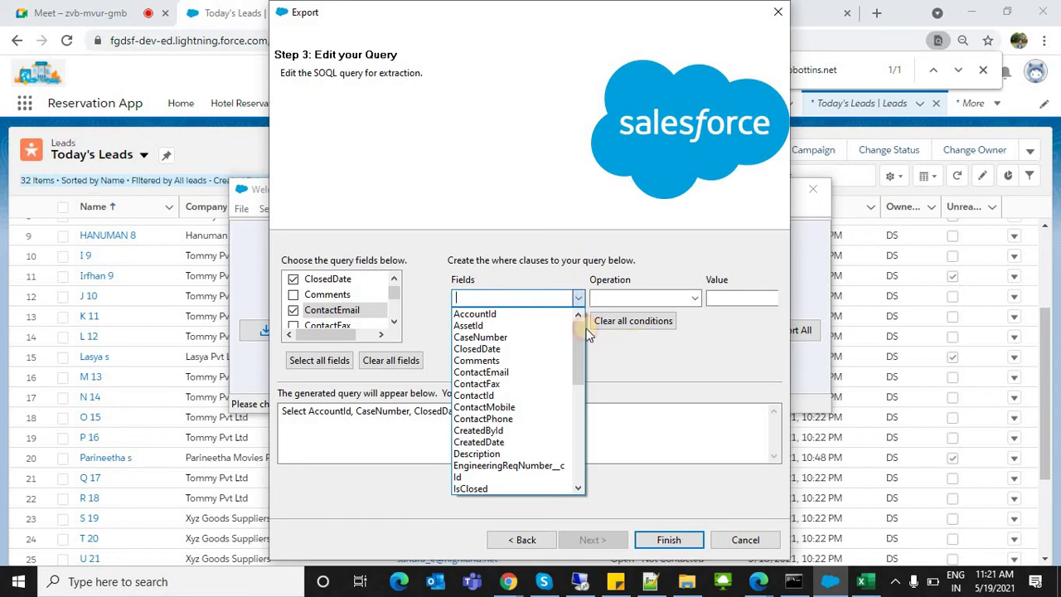
pyautogui.click(628, 348)
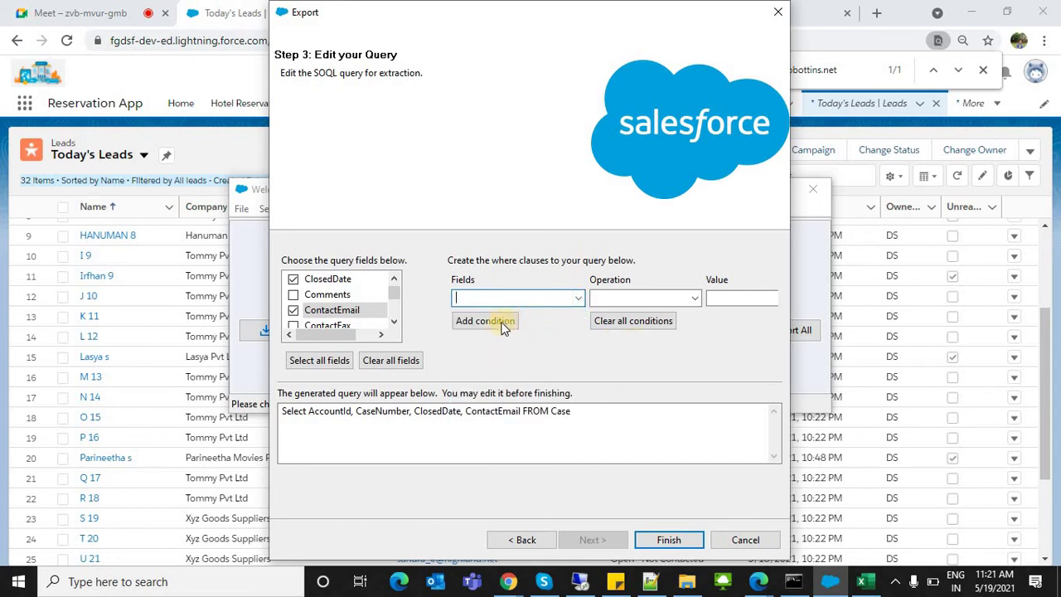
pyautogui.click(671, 540)
pyautogui.click(583, 345)
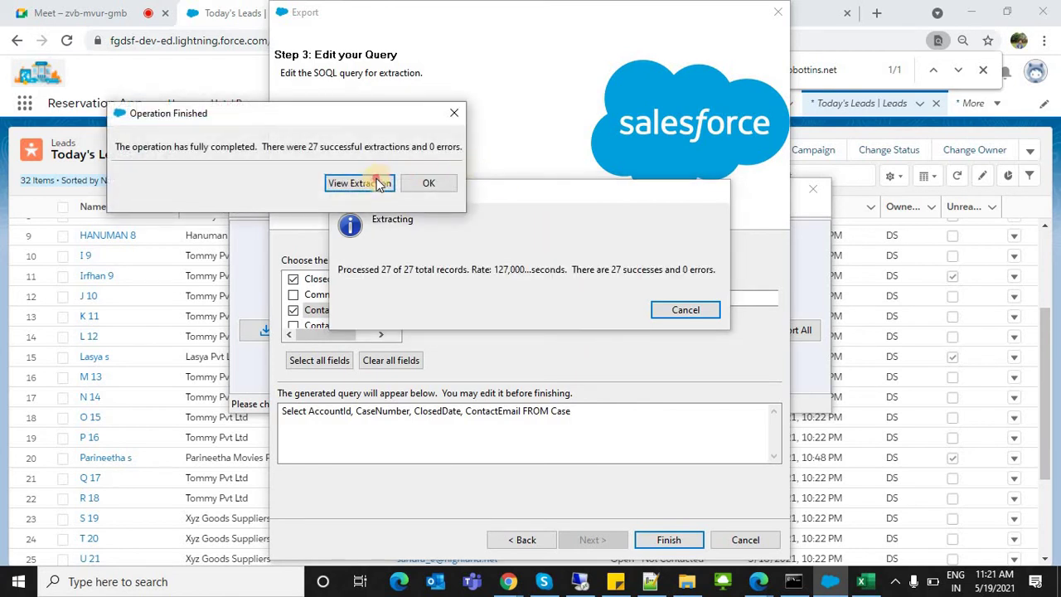
pyautogui.click(378, 183)
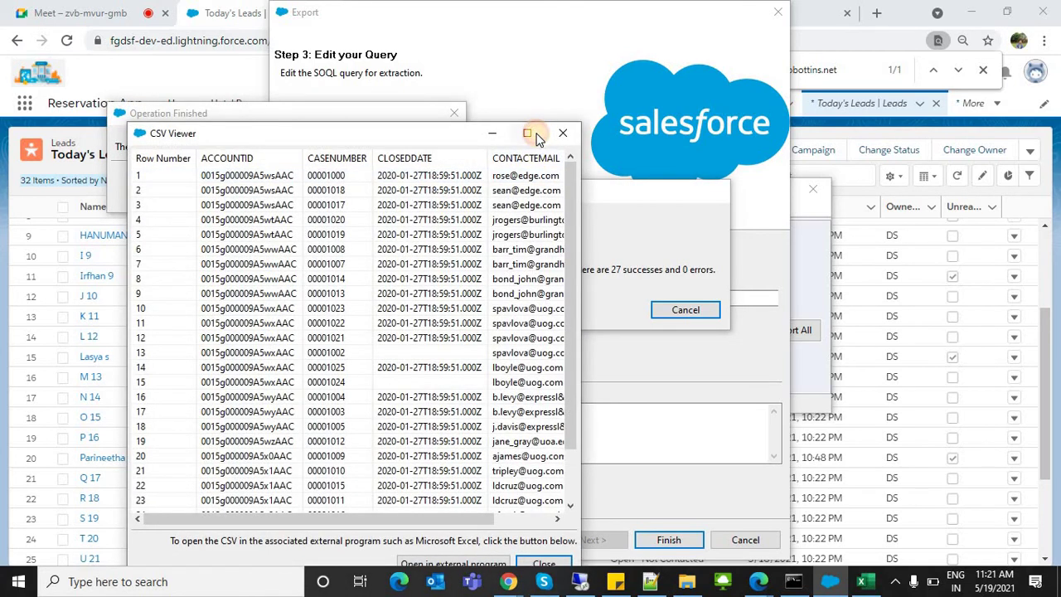
# Step: Maximize the CSV Viewer of the 27 extracted Case rows and open the extract in Excel
pyautogui.click(540, 135)
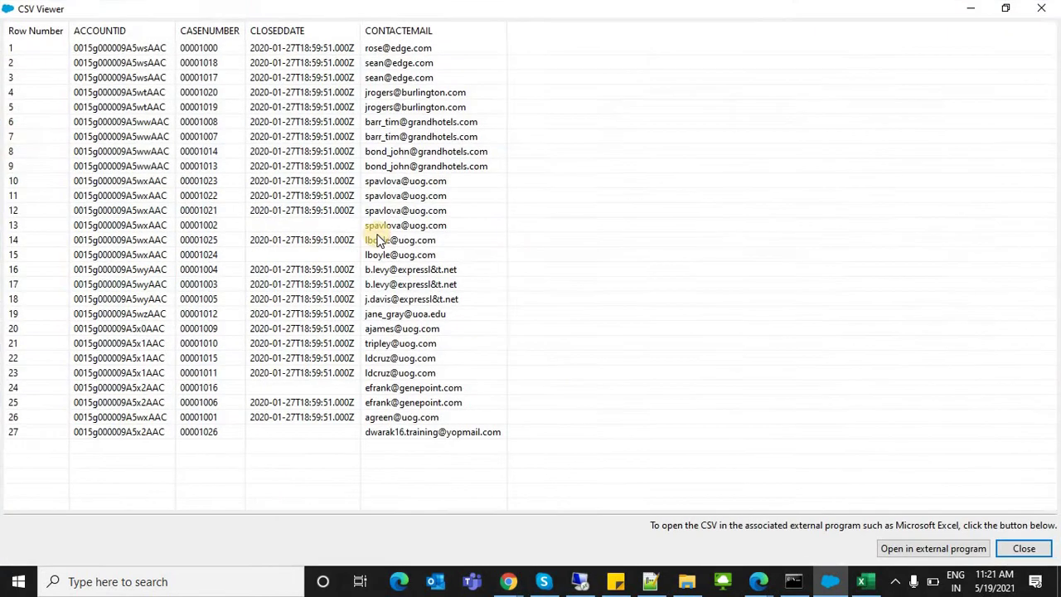
pyautogui.click(909, 553)
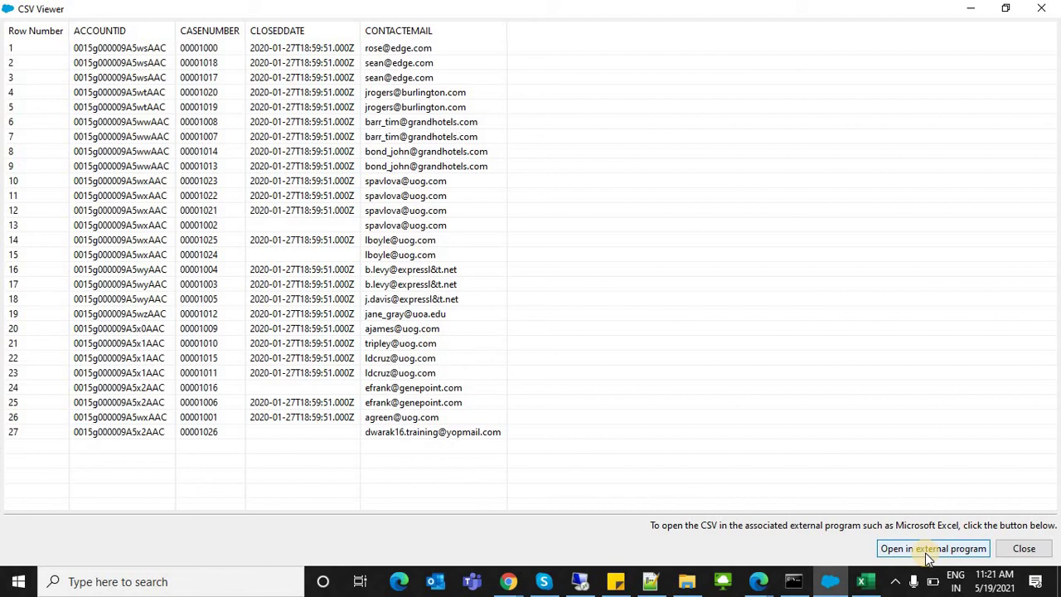
pyautogui.click(928, 549)
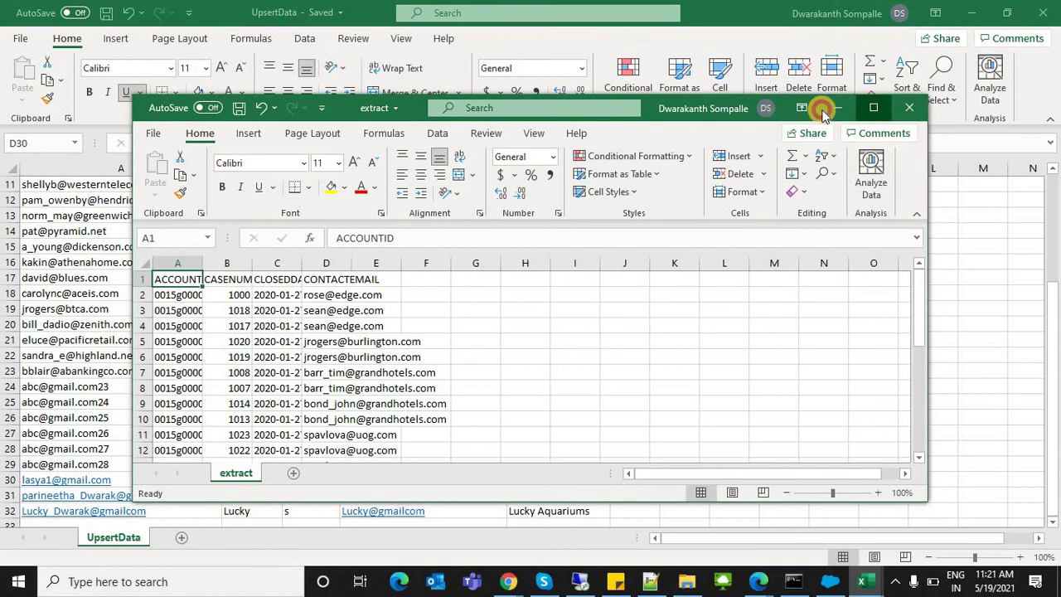
# Step: Maximize the Excel extract window and auto-fit columns A to D to their full values
pyautogui.doubleClick(823, 112)
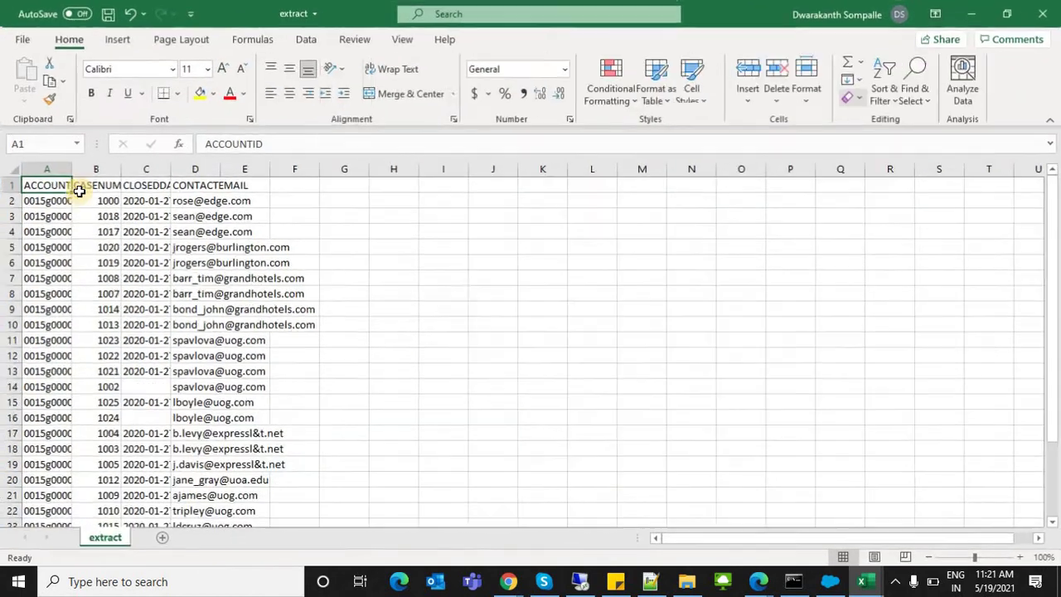
pyautogui.doubleClick(69, 167)
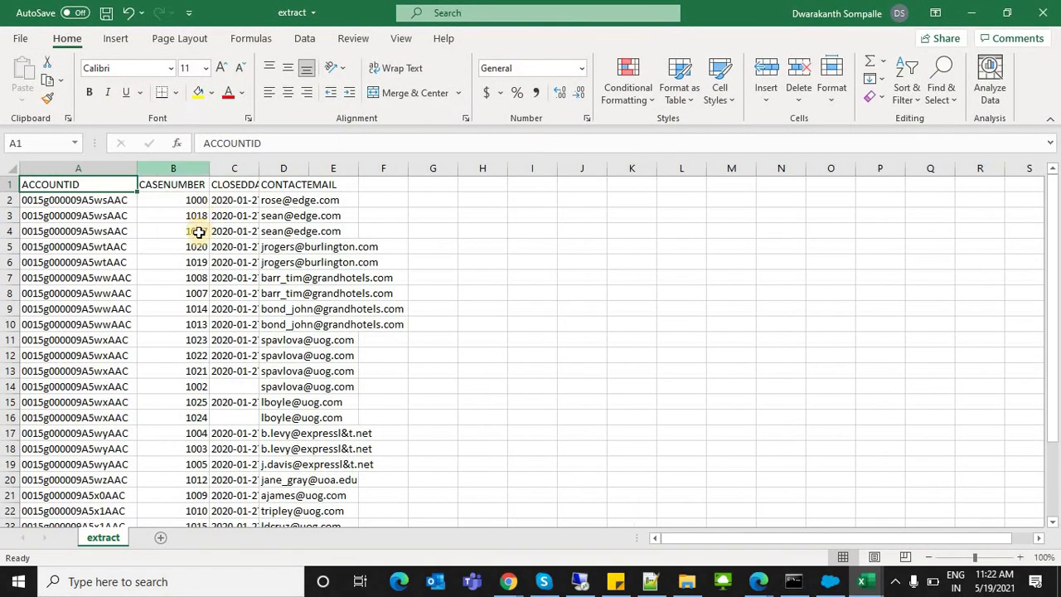
pyautogui.doubleClick(188, 174)
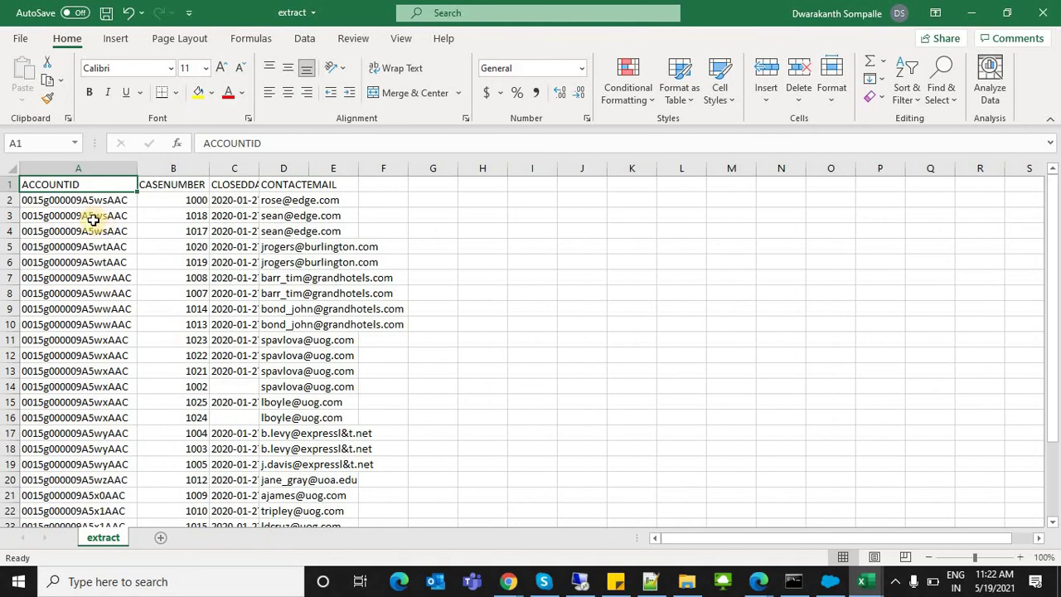
pyautogui.doubleClick(259, 164)
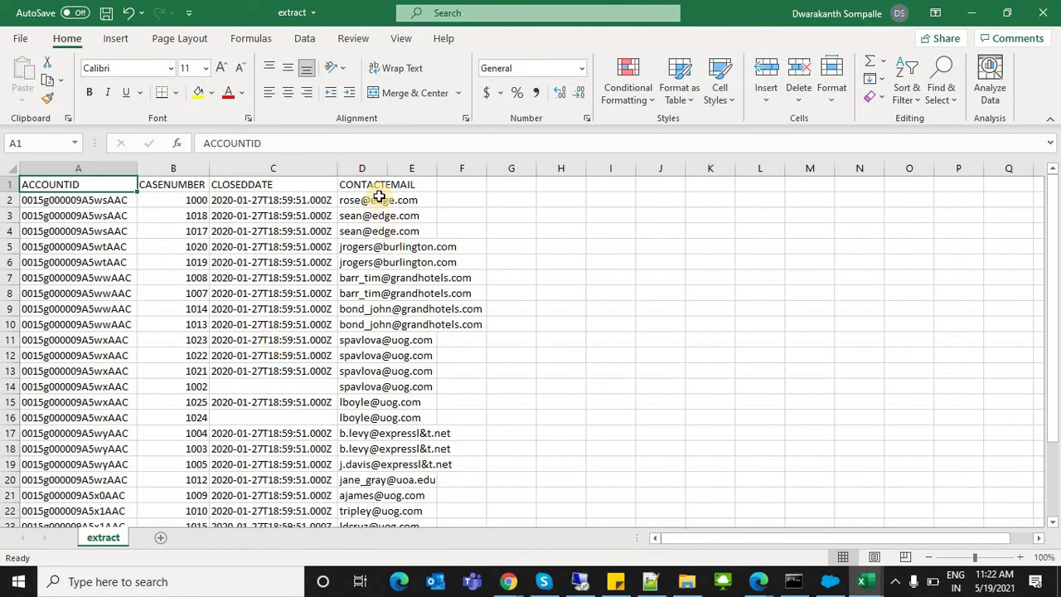
pyautogui.doubleClick(387, 164)
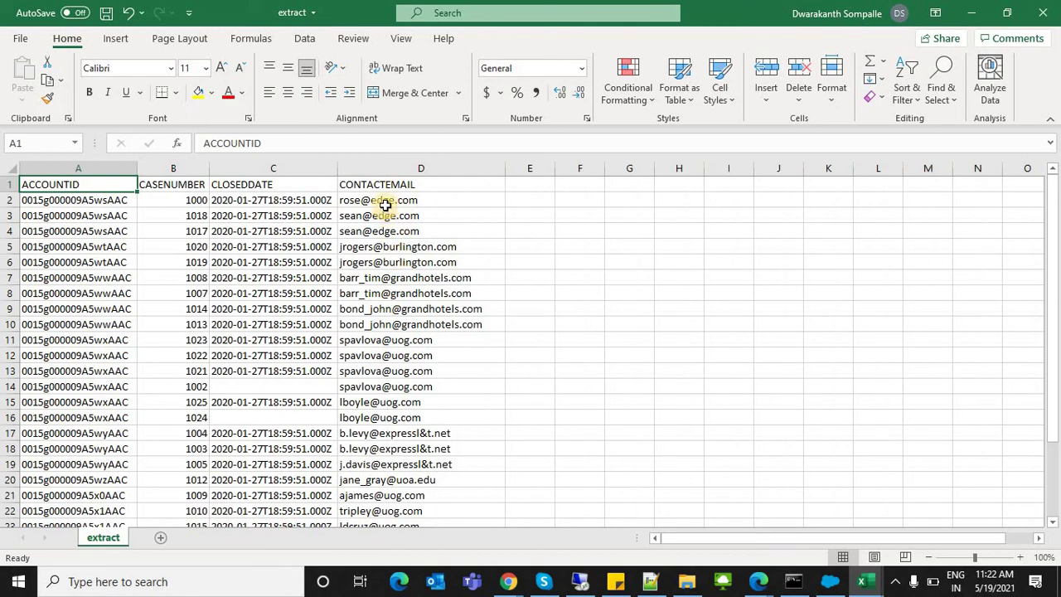
# Step: Select the contact emails in D2:D14, then return to the Data Loader CSV Viewer
pyautogui.click(444, 201)
pyautogui.moveTo(454, 377); pyautogui.dragTo(455, 380)
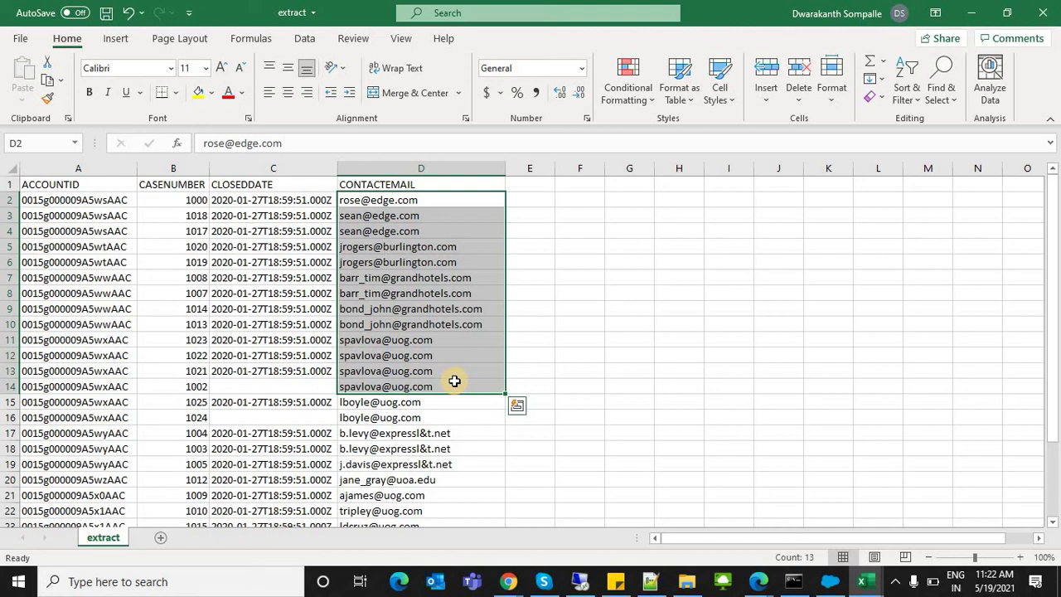
pyautogui.hotkey('alt', 'Tab')
pyautogui.hotkey('alt', 'Tab')
pyautogui.hotkey('alt', 'Tab')
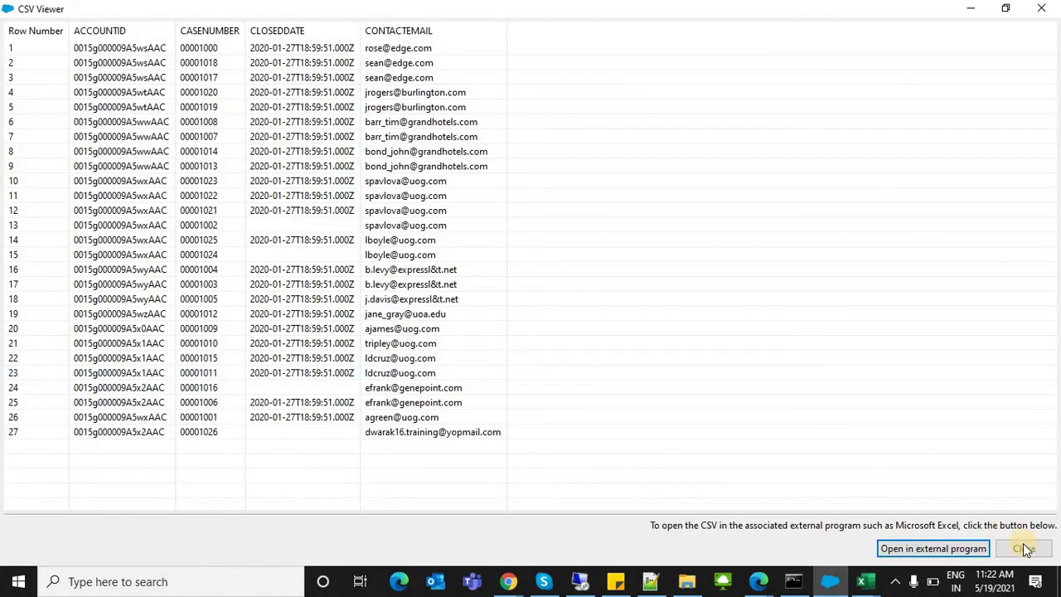
# Step: Start a Lead delete in Data Loader using the file Update Lead Details.csv
pyautogui.click(1024, 548)
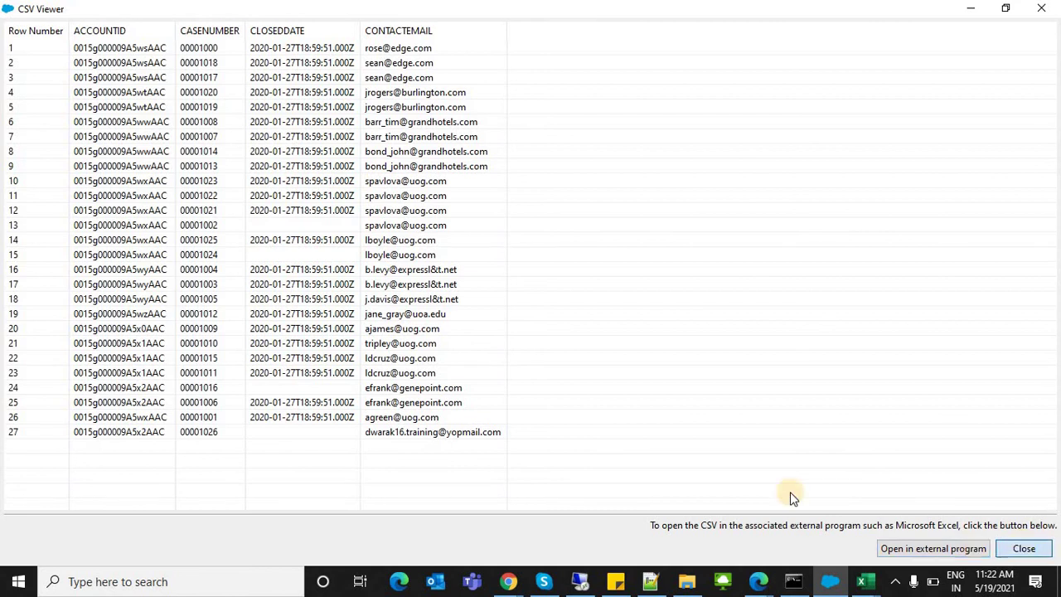
pyautogui.click(428, 184)
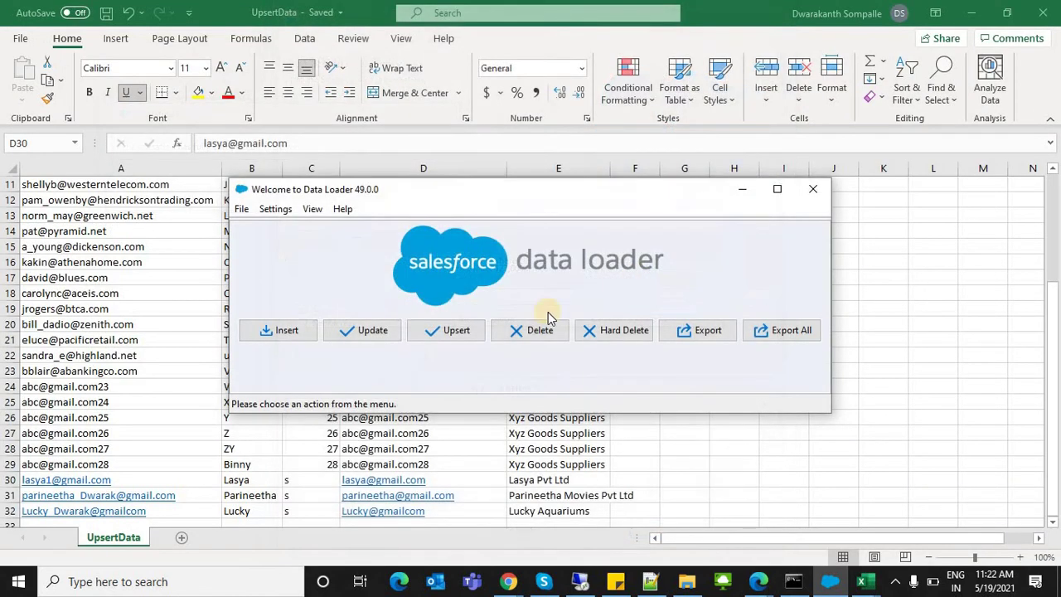
pyautogui.click(516, 331)
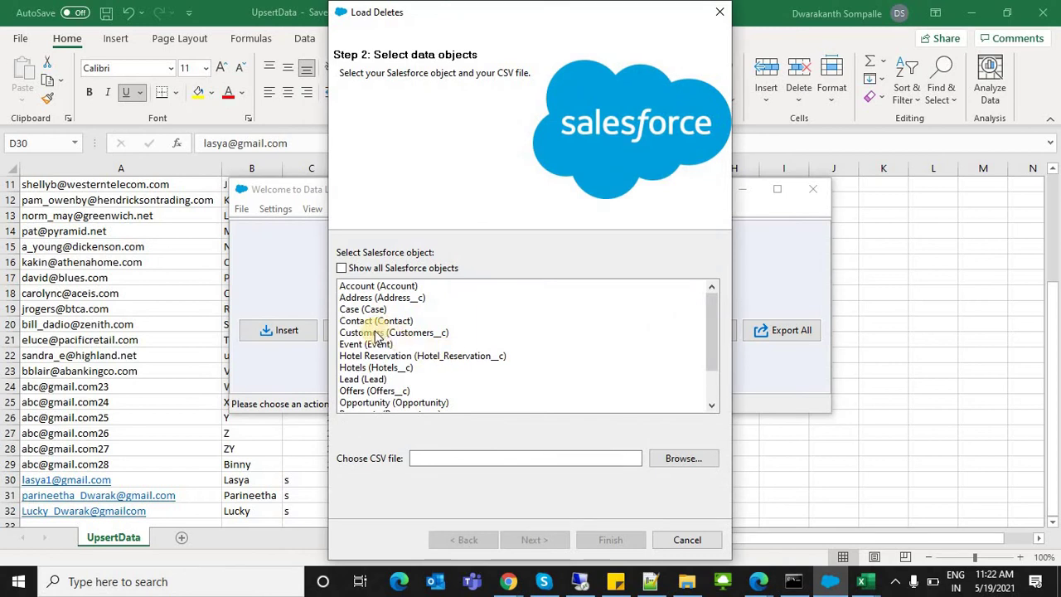
pyautogui.click(358, 380)
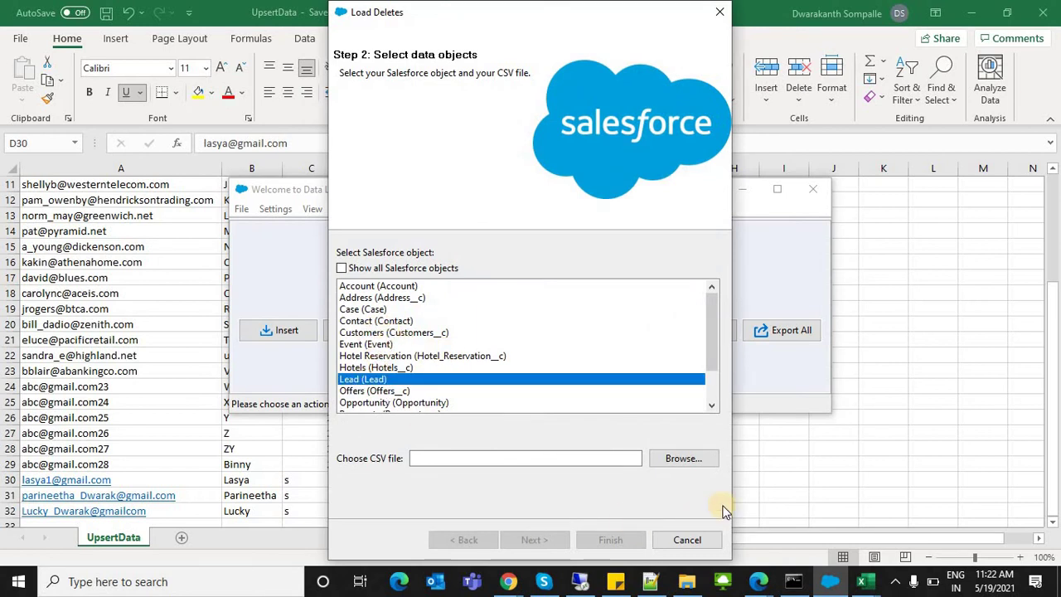
pyautogui.click(678, 461)
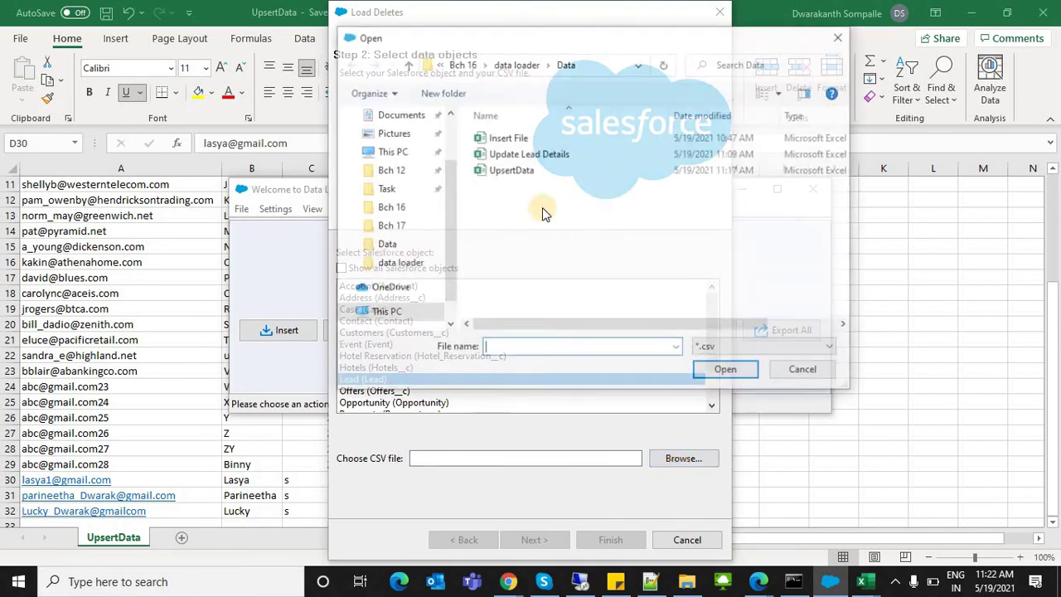
pyautogui.click(518, 155)
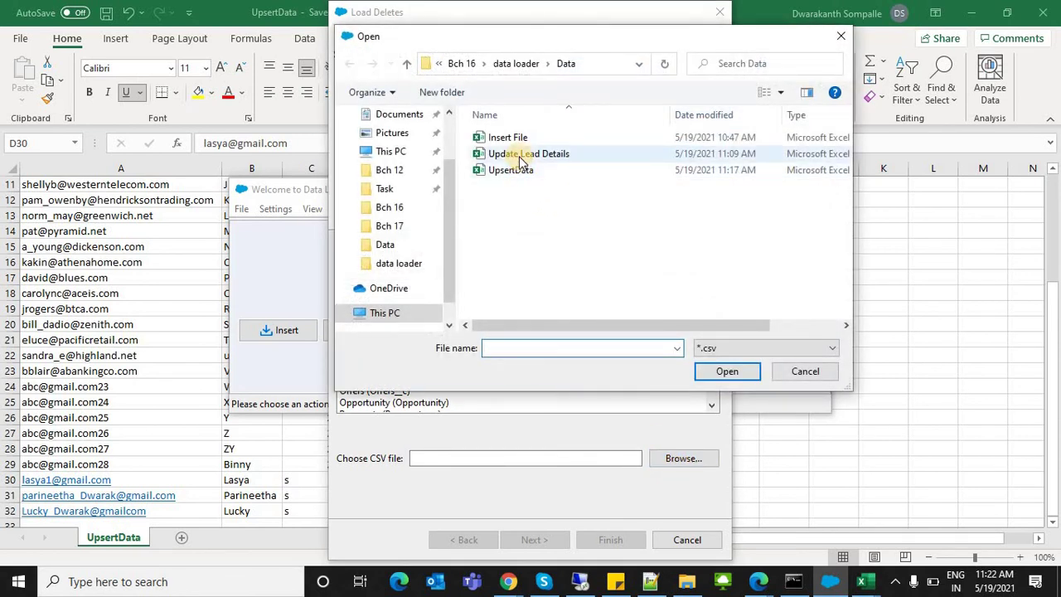
pyautogui.click(741, 373)
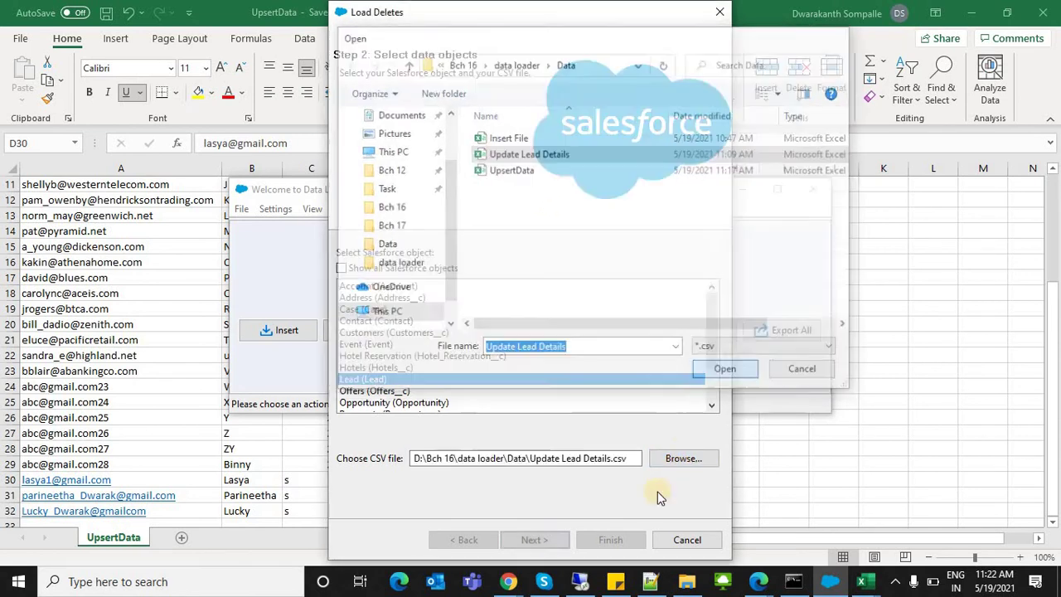
pyautogui.click(538, 539)
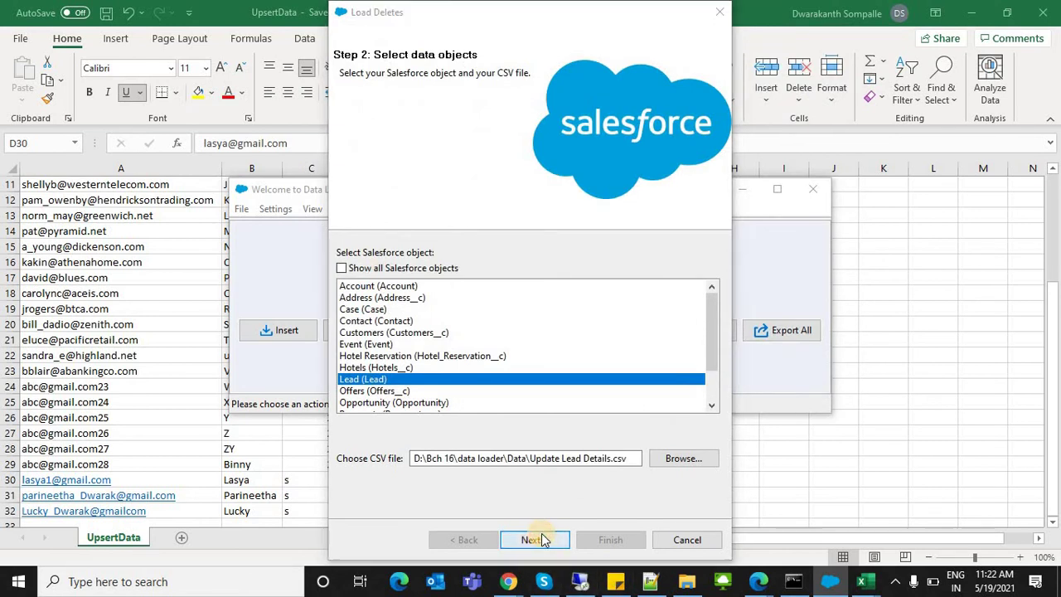
# Step: Map the ID column to the Lead Id field, then finish and confirm the delete
pyautogui.click(348, 139)
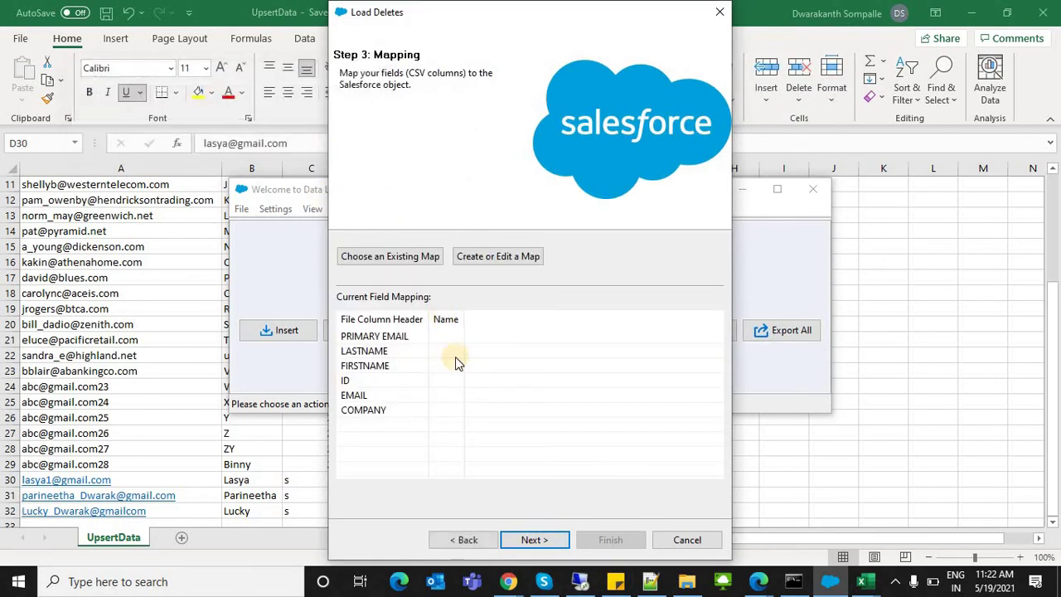
pyautogui.click(469, 258)
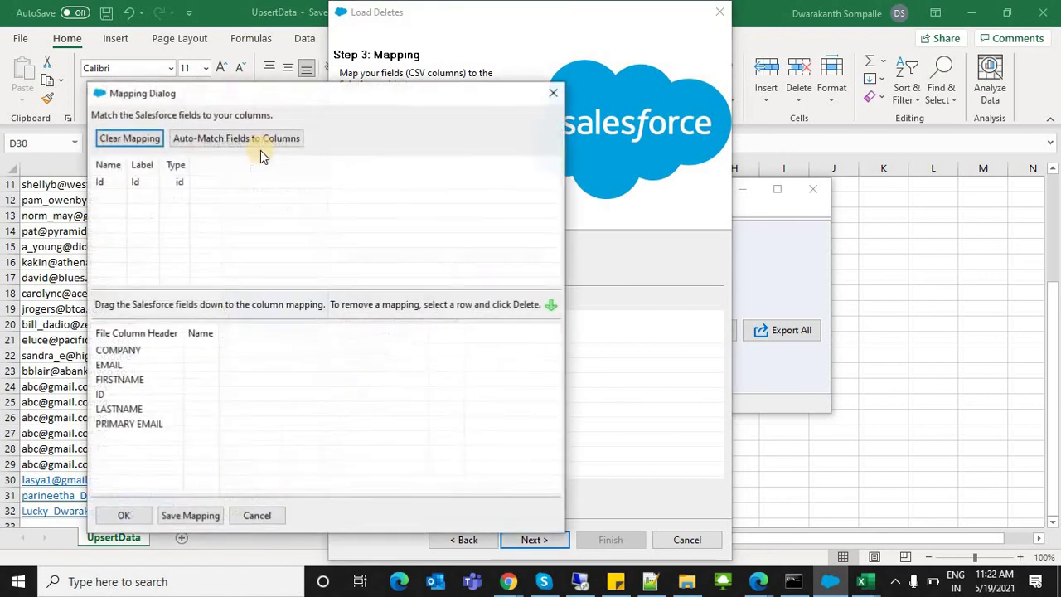
pyautogui.click(168, 180)
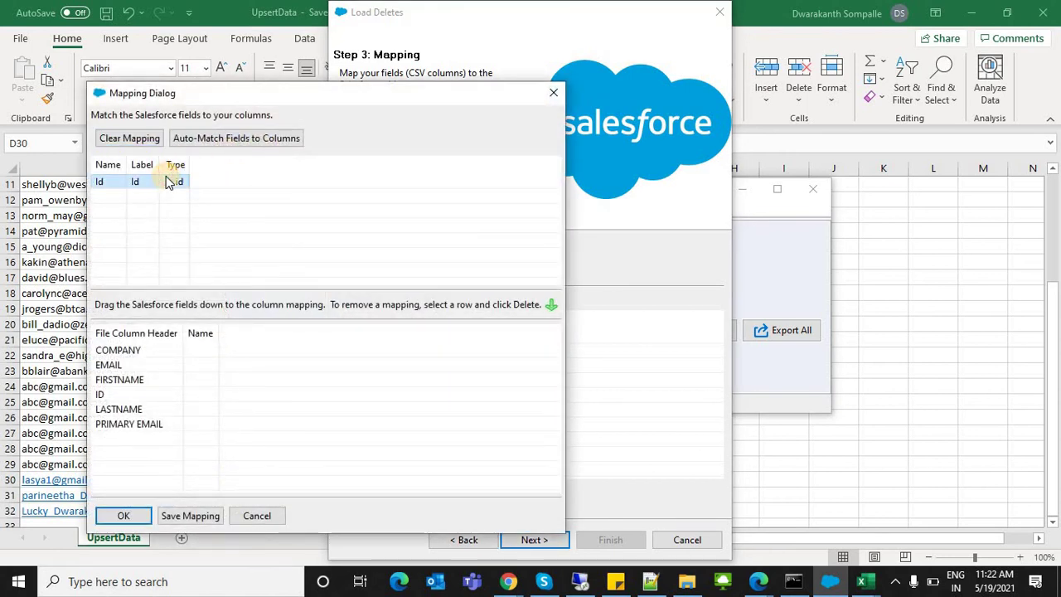
pyautogui.moveTo(168, 180); pyautogui.dragTo(214, 391)
pyautogui.click(114, 515)
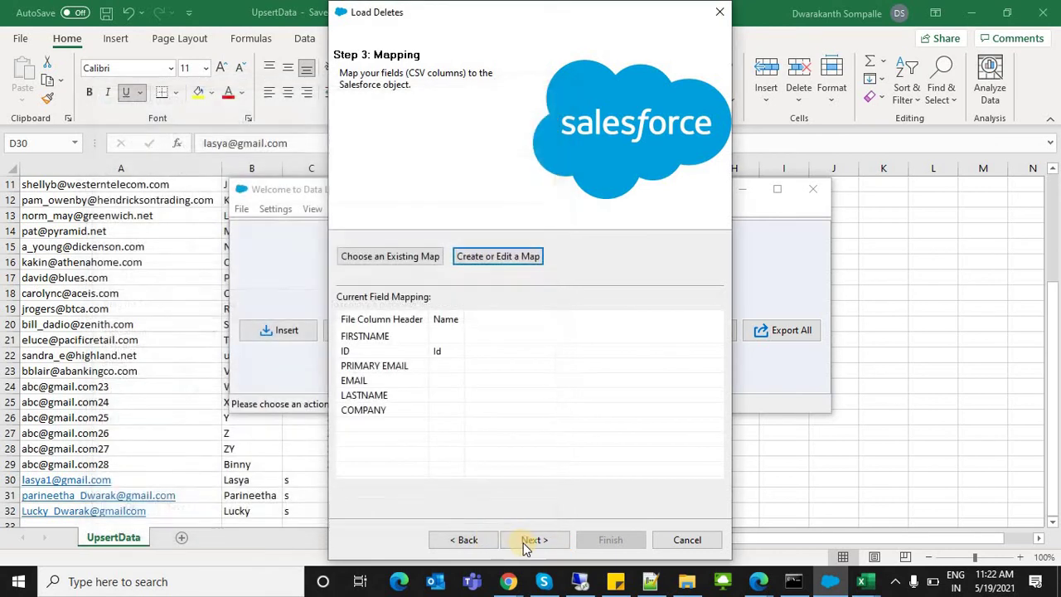
pyautogui.click(531, 541)
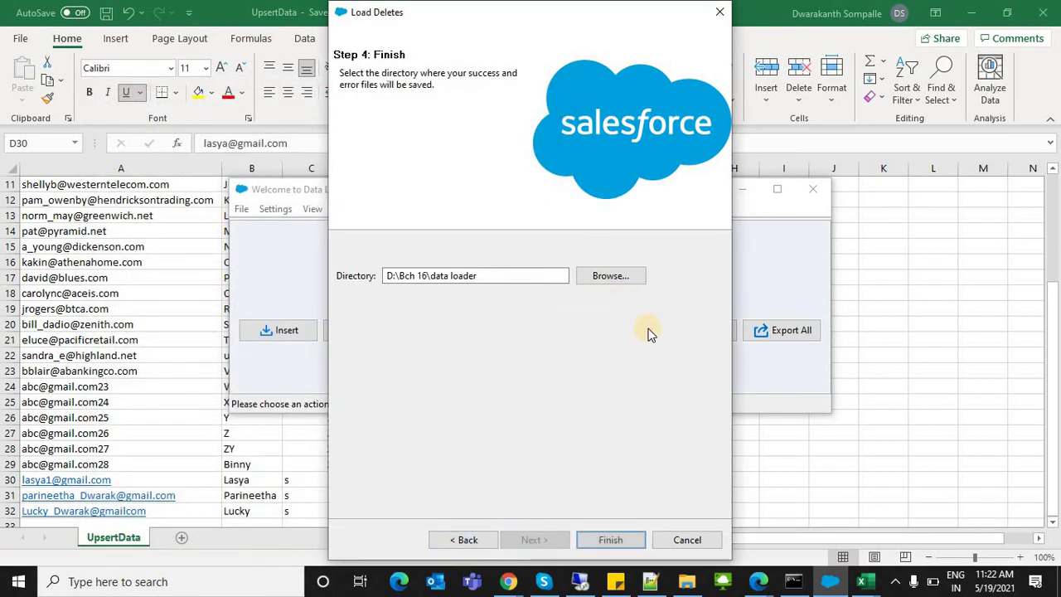
pyautogui.click(609, 539)
pyautogui.click(589, 353)
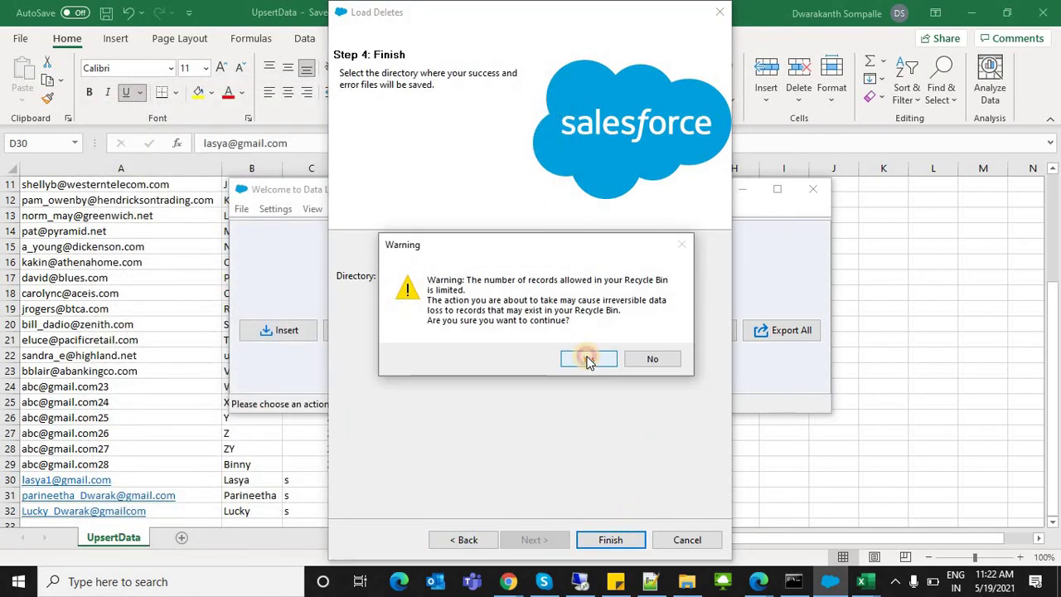
# Step: Accept the Recycle Bin warning, delete the 28 Leads, and close the summary
pyautogui.click(586, 359)
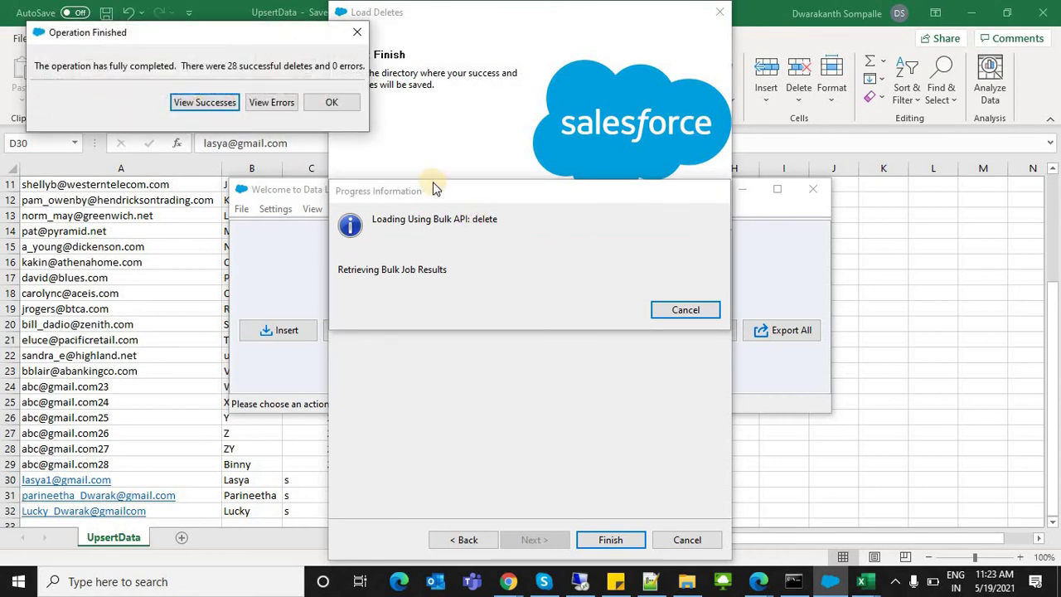
pyautogui.click(311, 103)
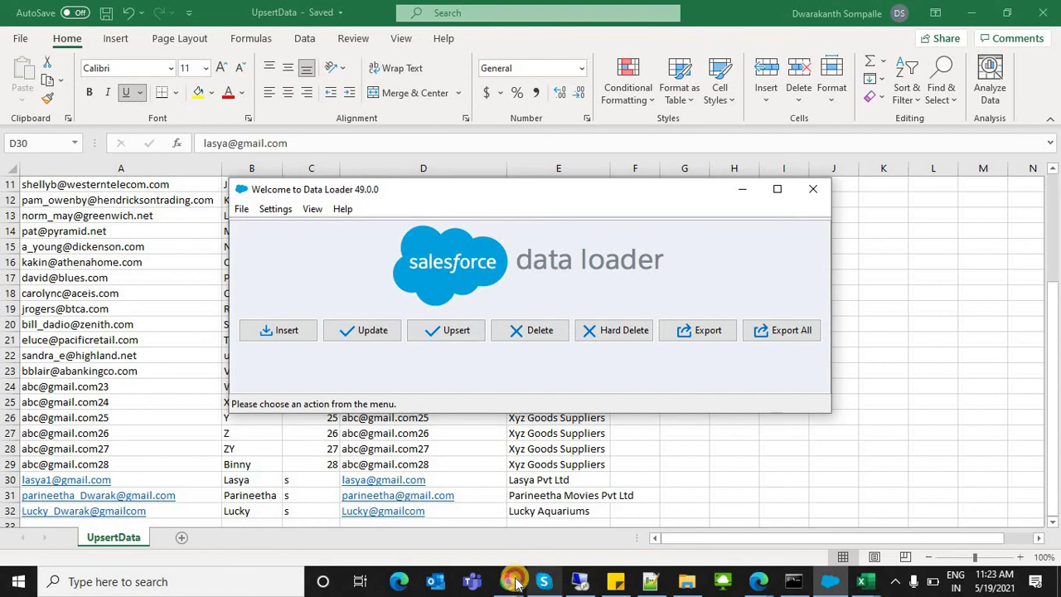
# Step: Bring Today's Leads to the front, sort by Unread, and refresh to show 4 remaining leads
pyautogui.moveTo(515, 582)
pyautogui.click(481, 535)
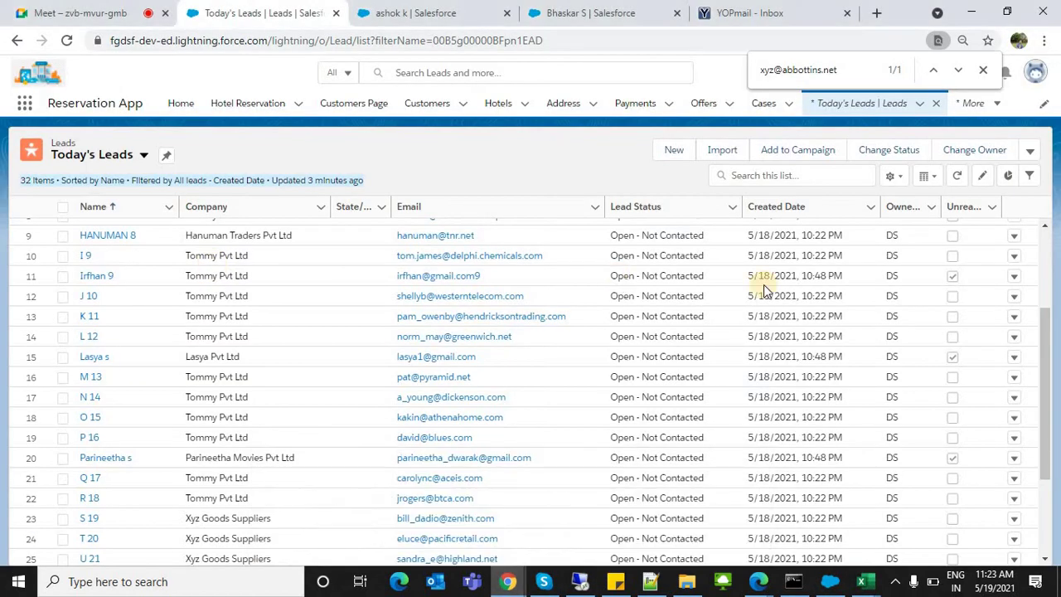
pyautogui.click(978, 205)
pyautogui.click(957, 177)
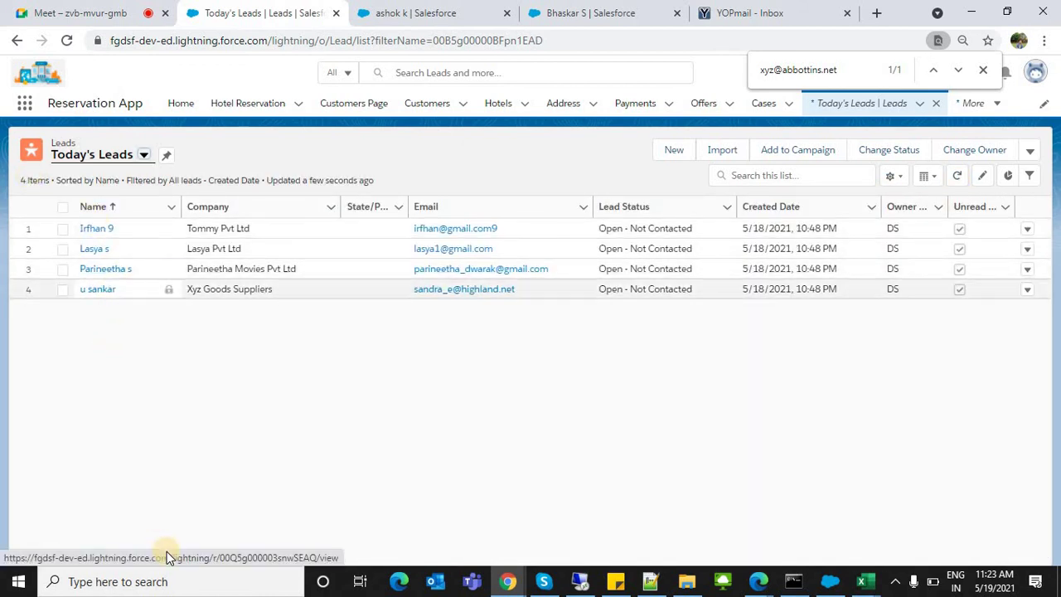
pyautogui.click(145, 439)
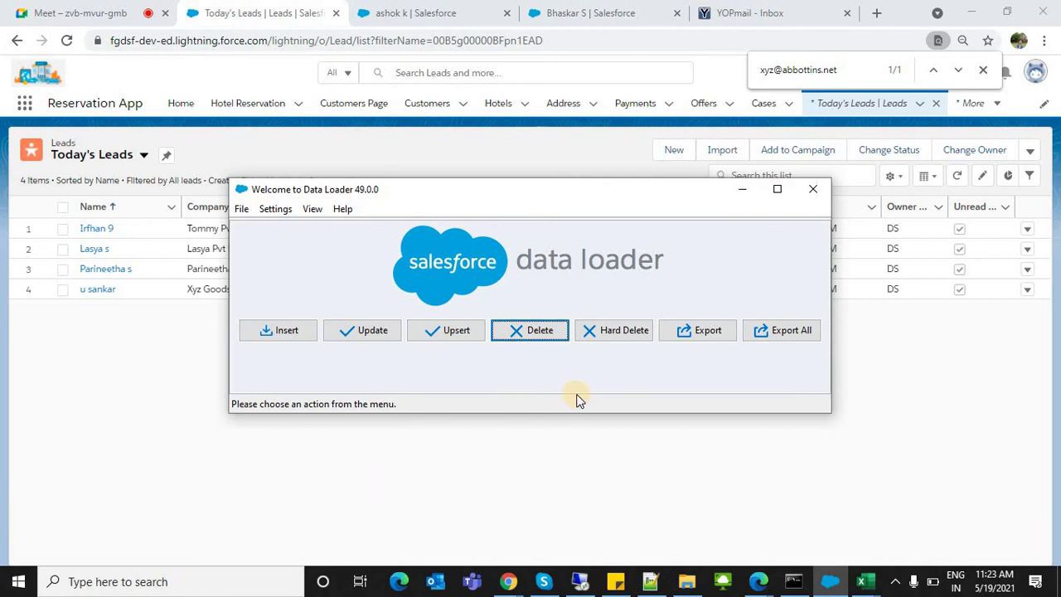
# Step: Cancel the Hard Delete wizard without running it and minimize Data Loader
pyautogui.click(638, 341)
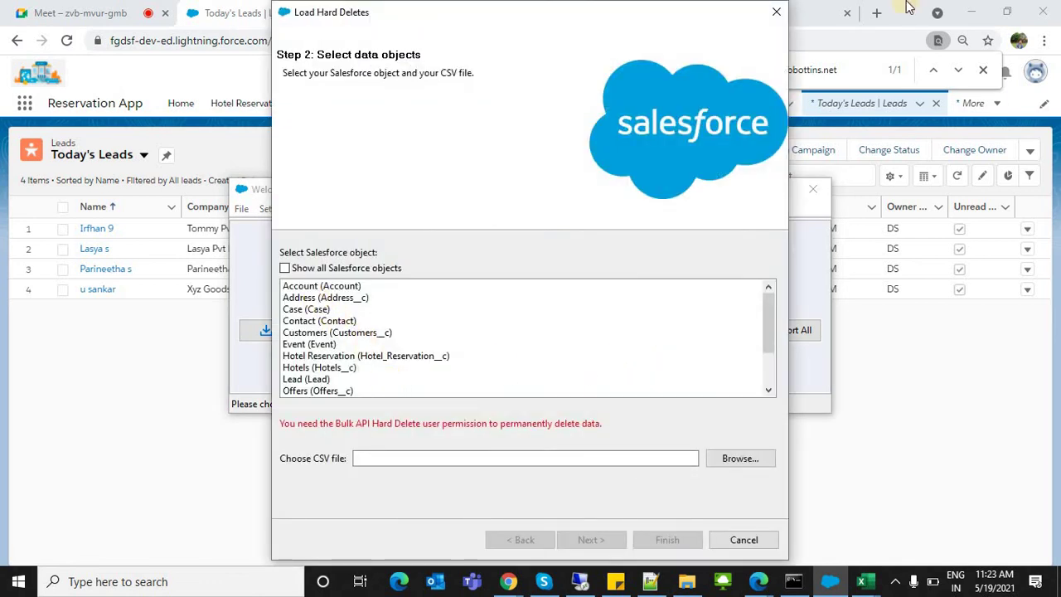
pyautogui.click(777, 13)
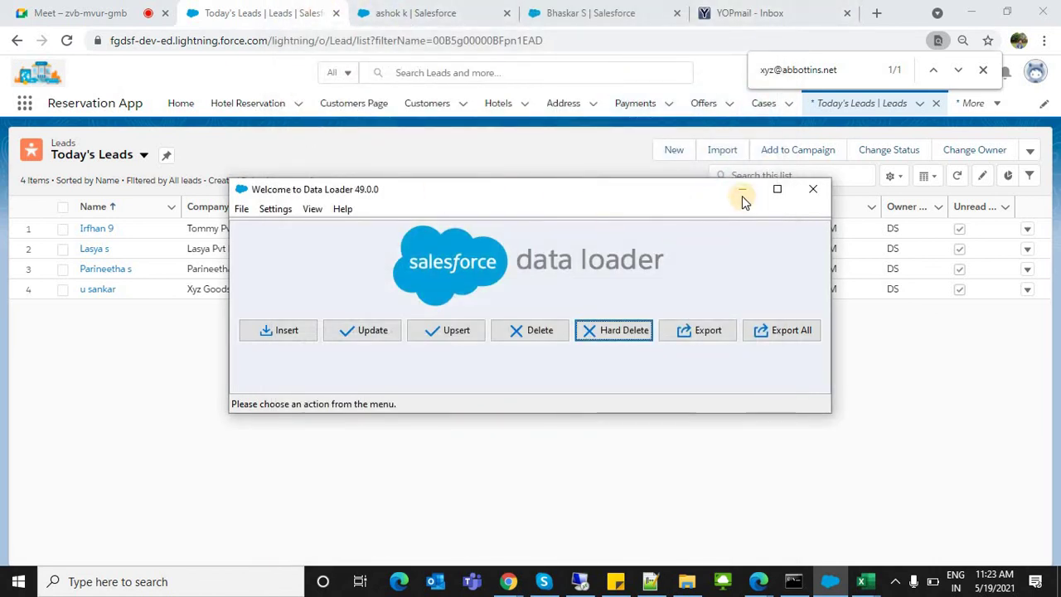
pyautogui.click(742, 195)
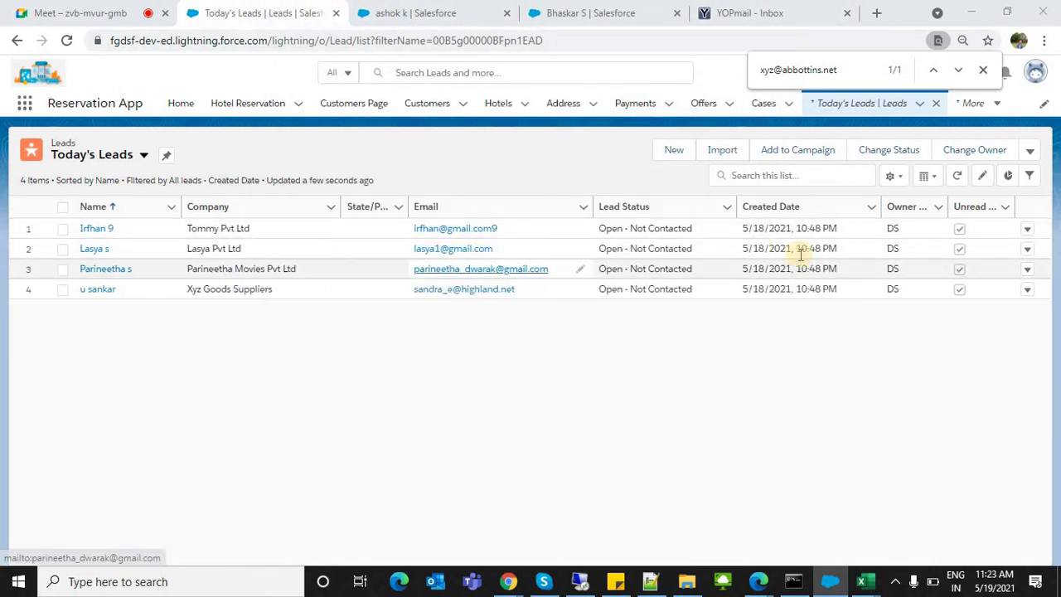
# Step: Delete the fourth lead, Xyz Goods Suppliers, from Today's Leads, leaving 3 leads
pyautogui.rightClick(1025, 291)
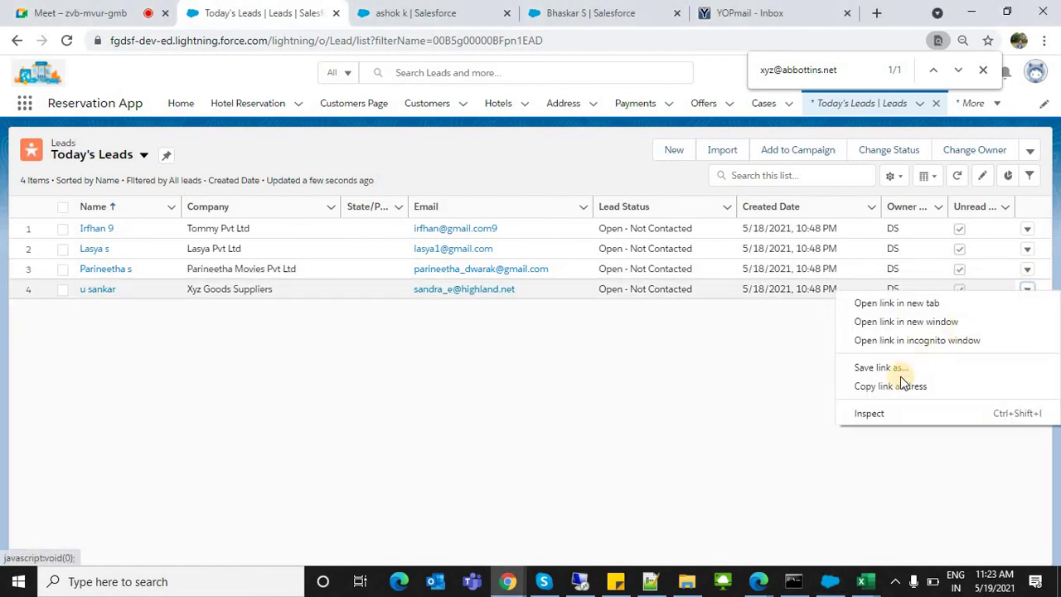
pyautogui.press('Escape')
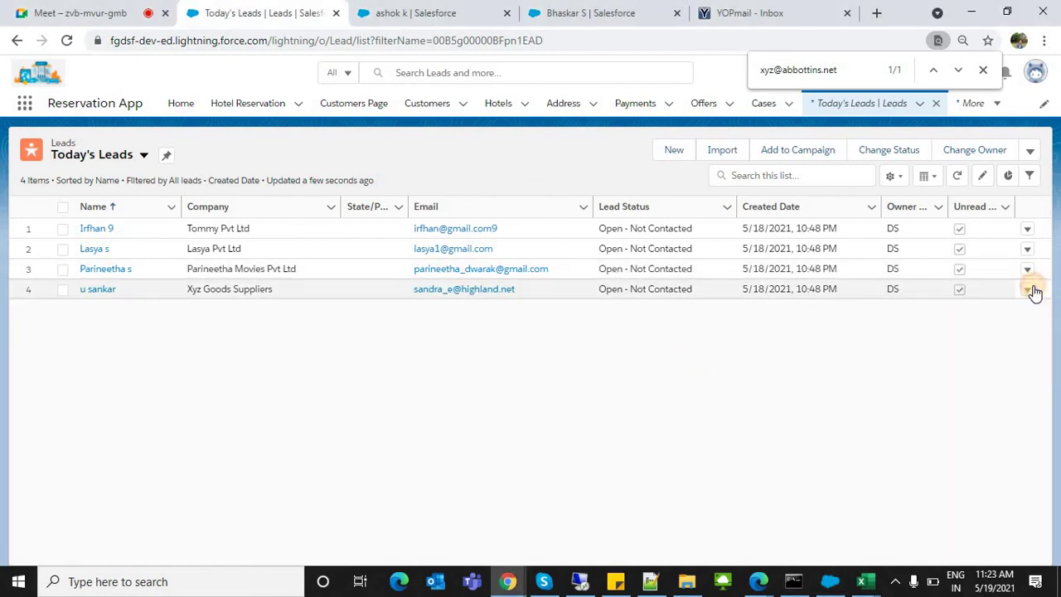
pyautogui.click(1032, 290)
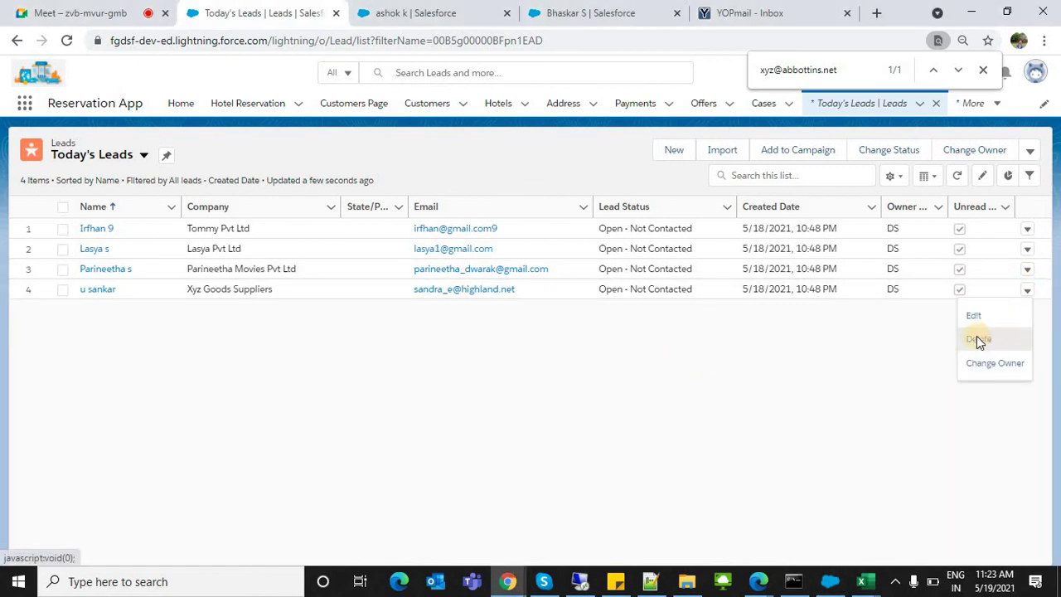
pyautogui.click(976, 340)
pyautogui.click(716, 345)
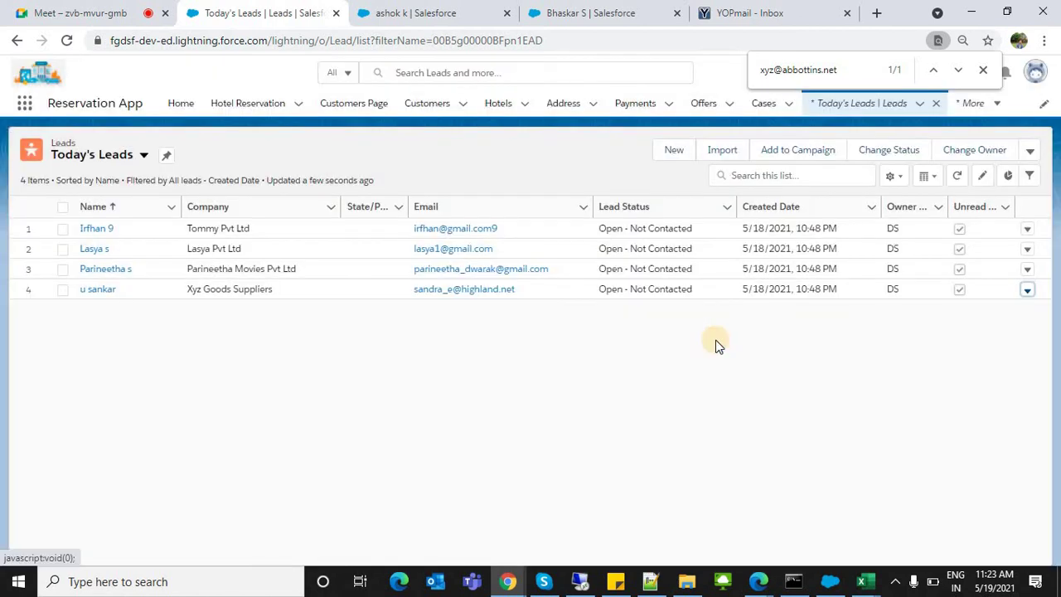
pyautogui.click(26, 105)
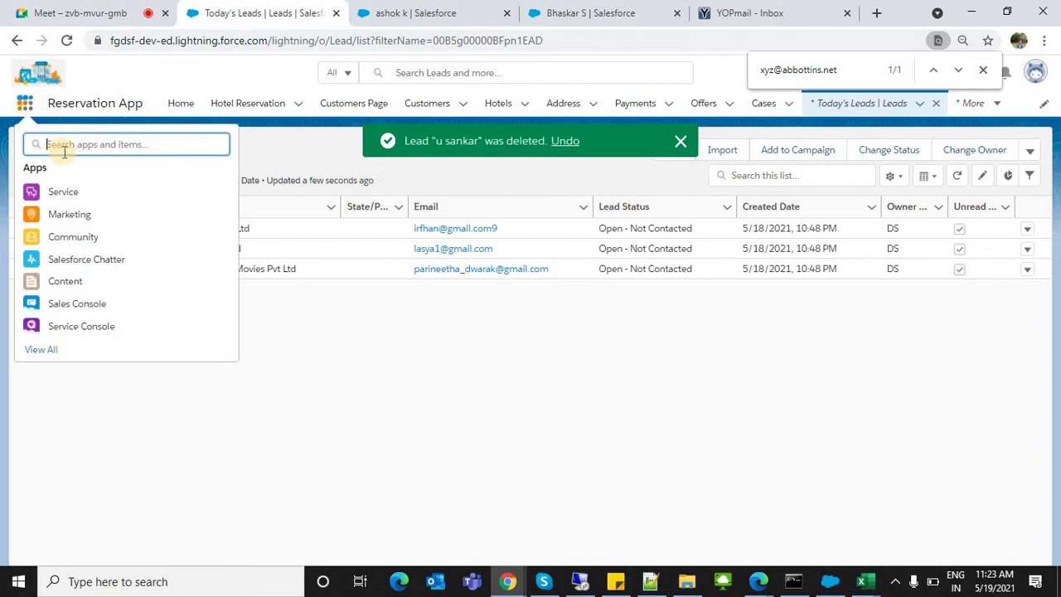
# Step: Search 'rec' in the App Launcher, open the Recycle Bin, and tick the fourth deleted record
pyautogui.write('rec')
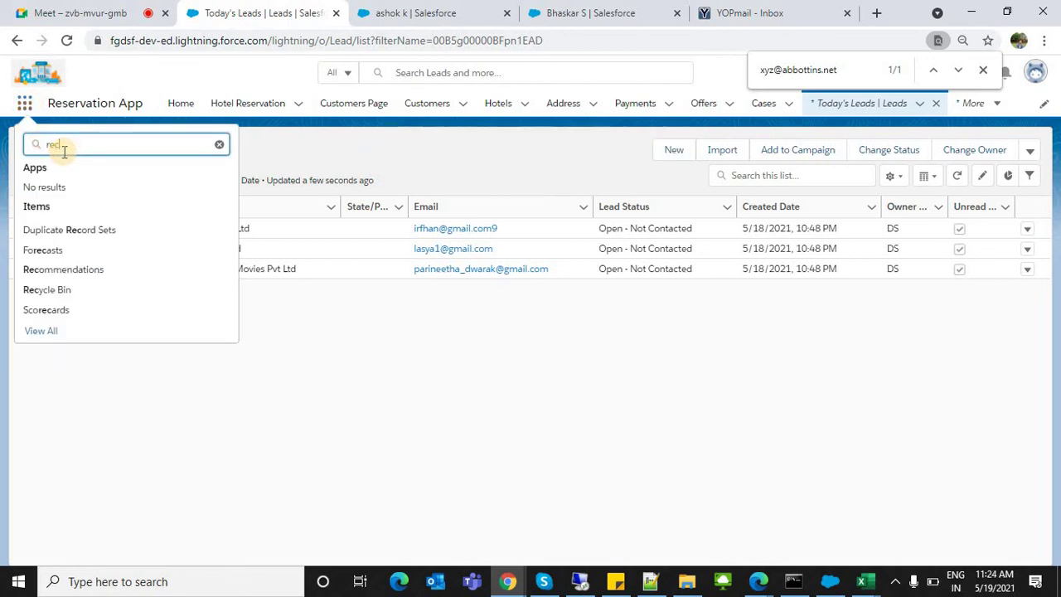
pyautogui.click(43, 290)
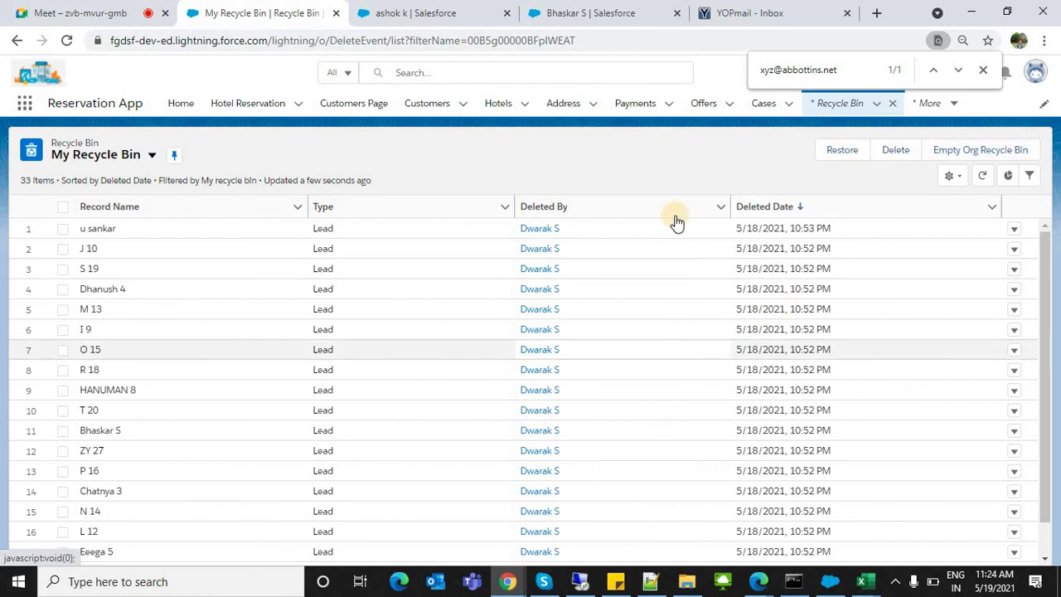
pyautogui.click(63, 296)
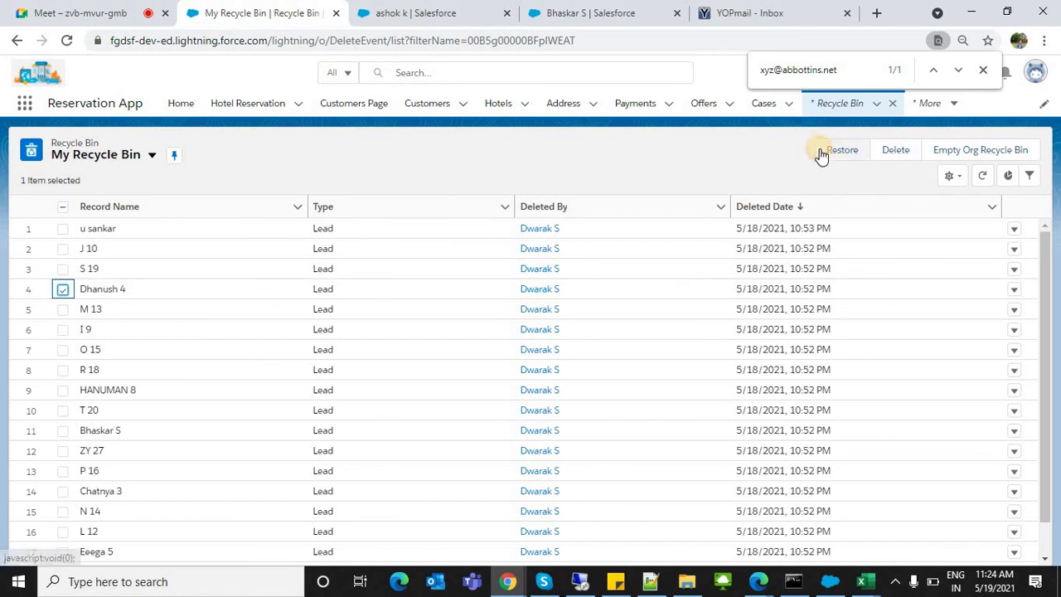